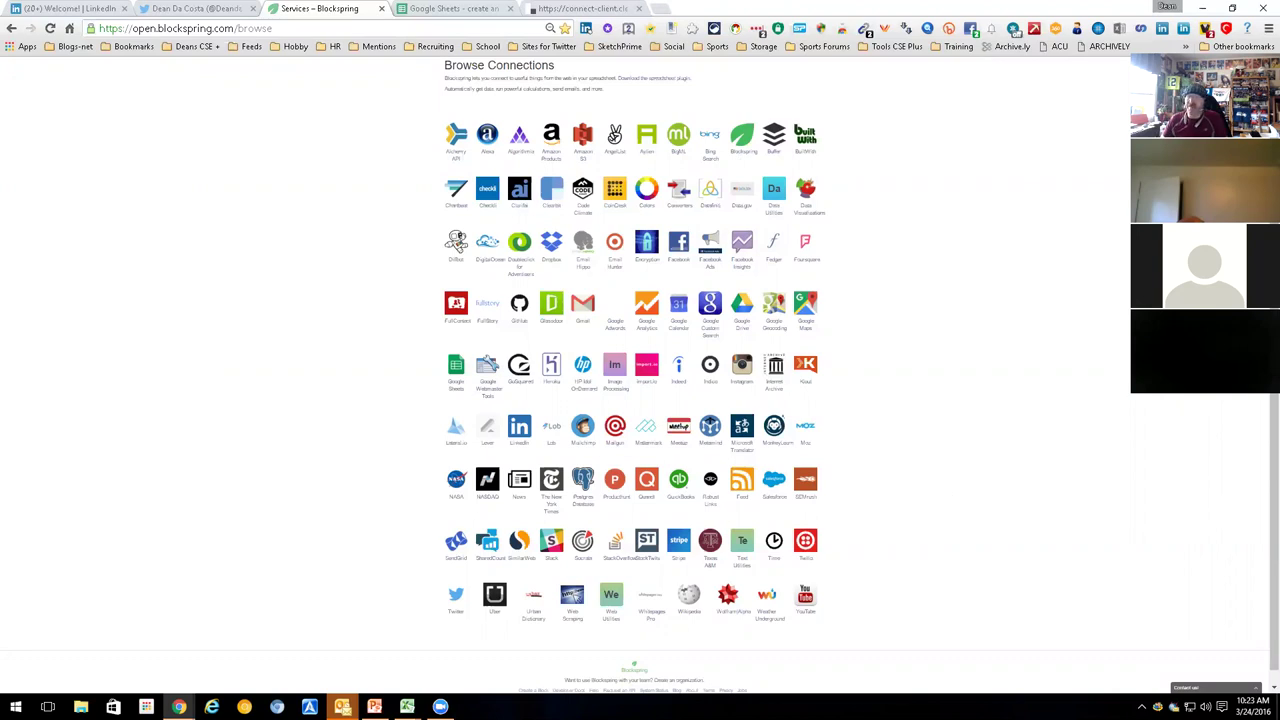
- Leave Blockspring's Browse Connections page for the other open window
key("alt+Tab")
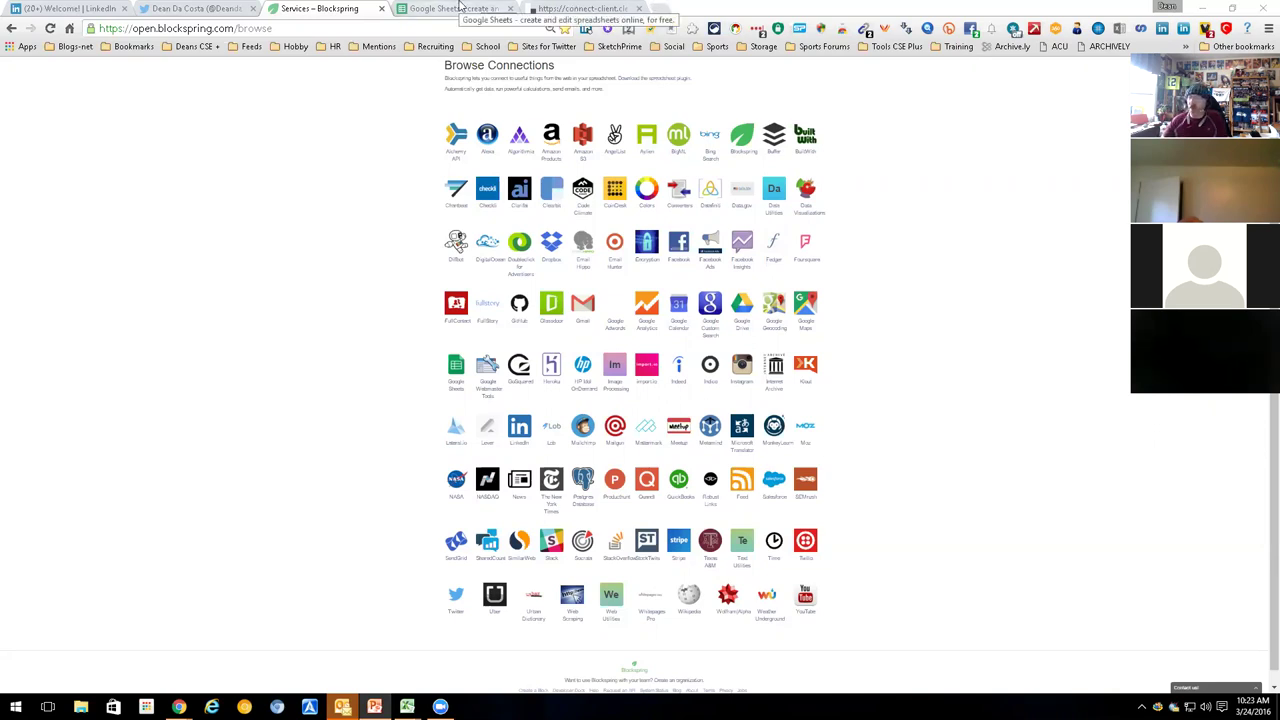
- Open 'Untitled spreadsheet' from the Google Sheets recent files list
left_click(460, 7)
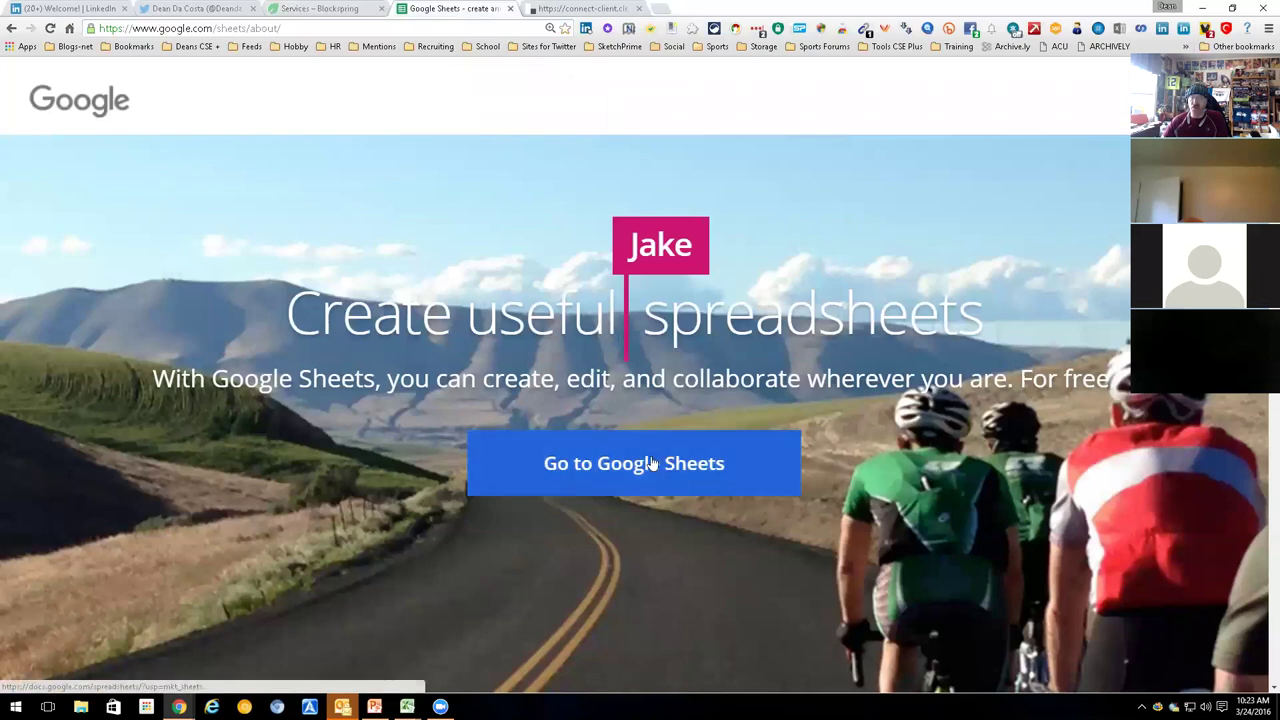
left_click(652, 461)
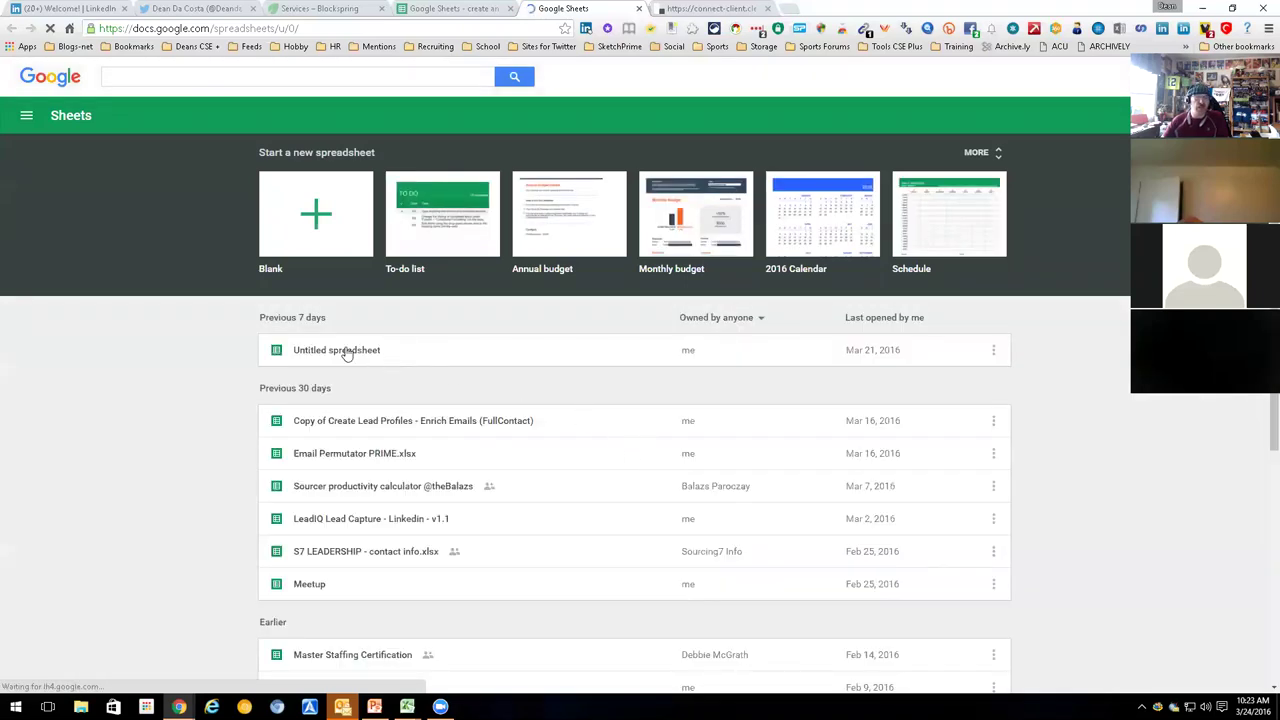
left_click(344, 352)
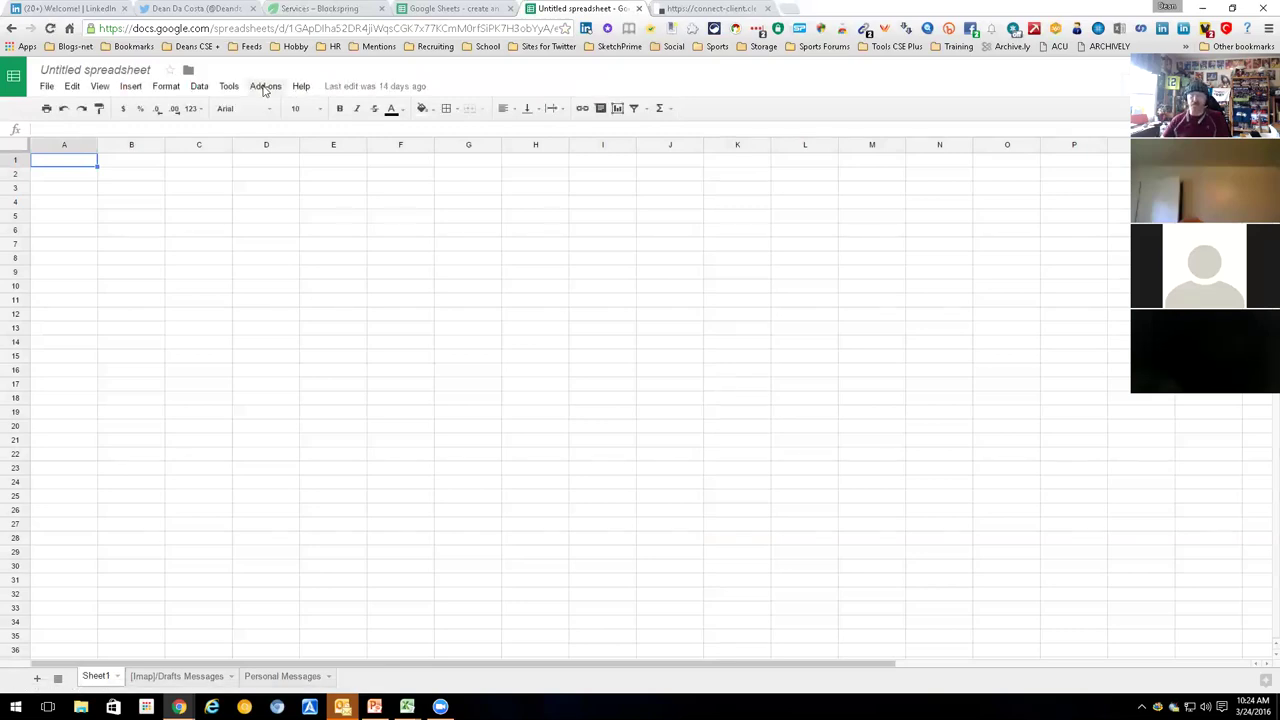
- Launch Blockspring from the Add-ons menu and sign in to the Blockspring account
left_click(265, 88)
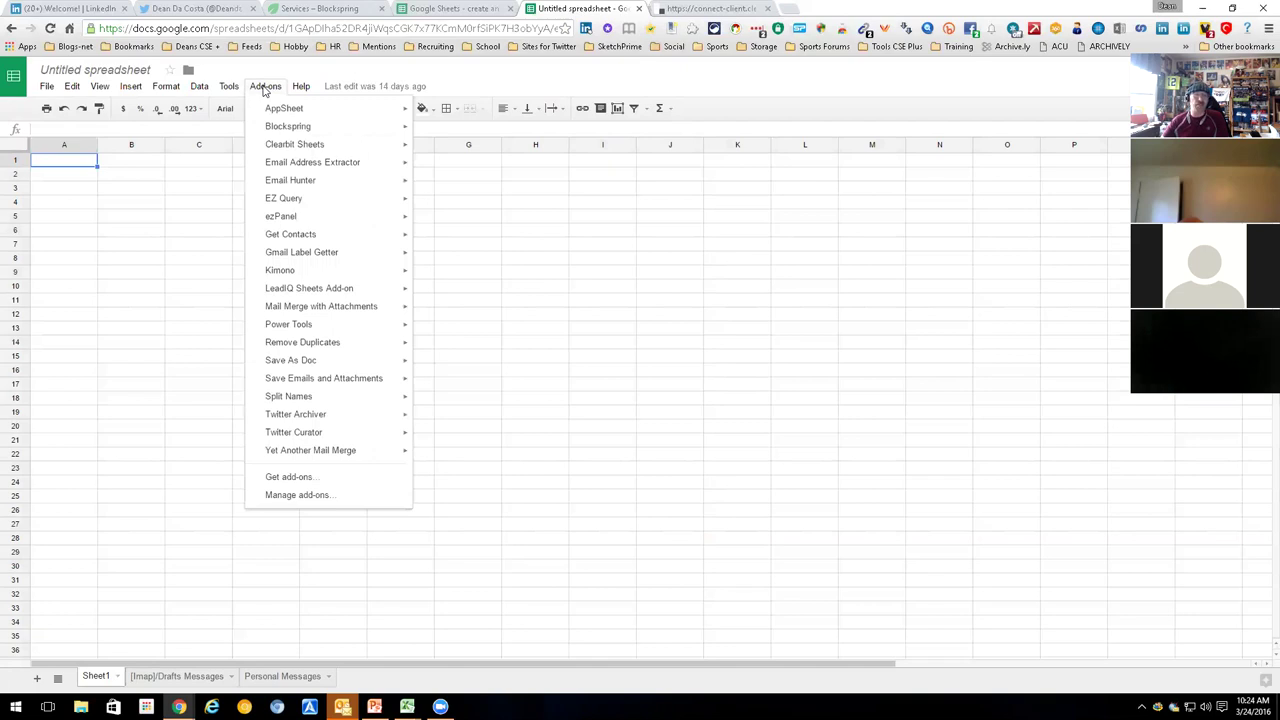
mouse_move(290, 128)
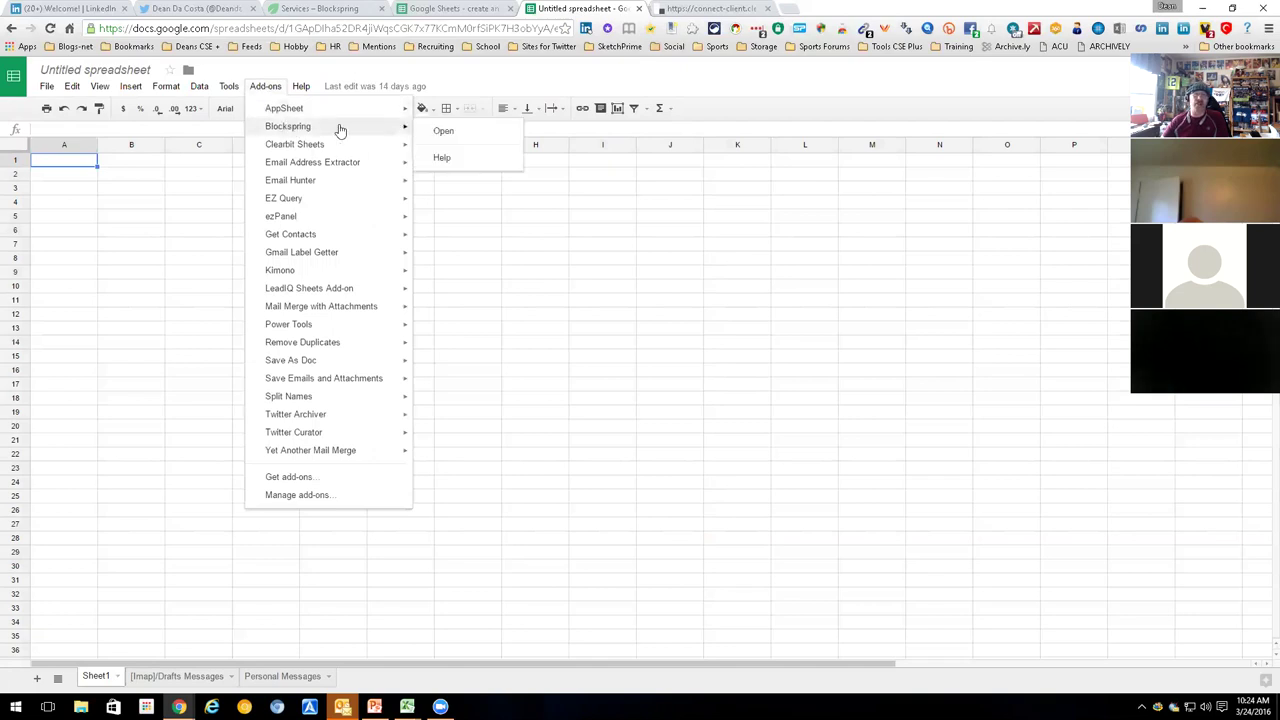
left_click(447, 131)
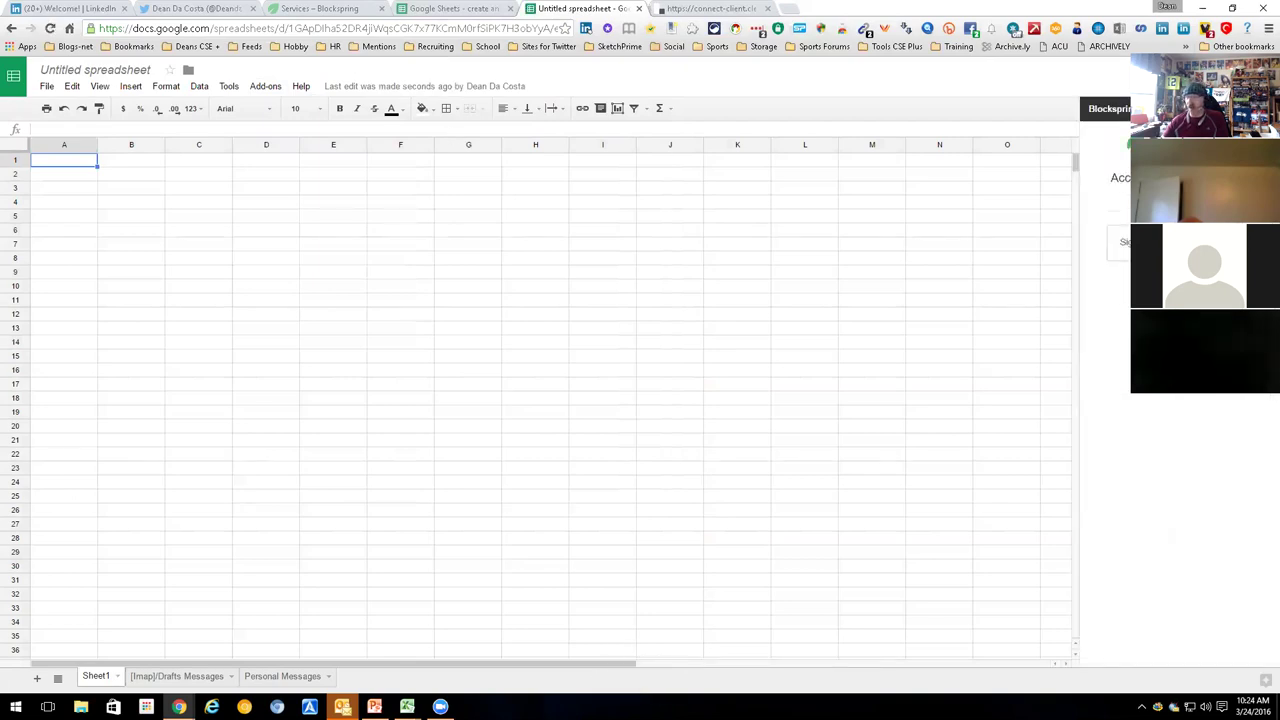
left_click(1120, 242)
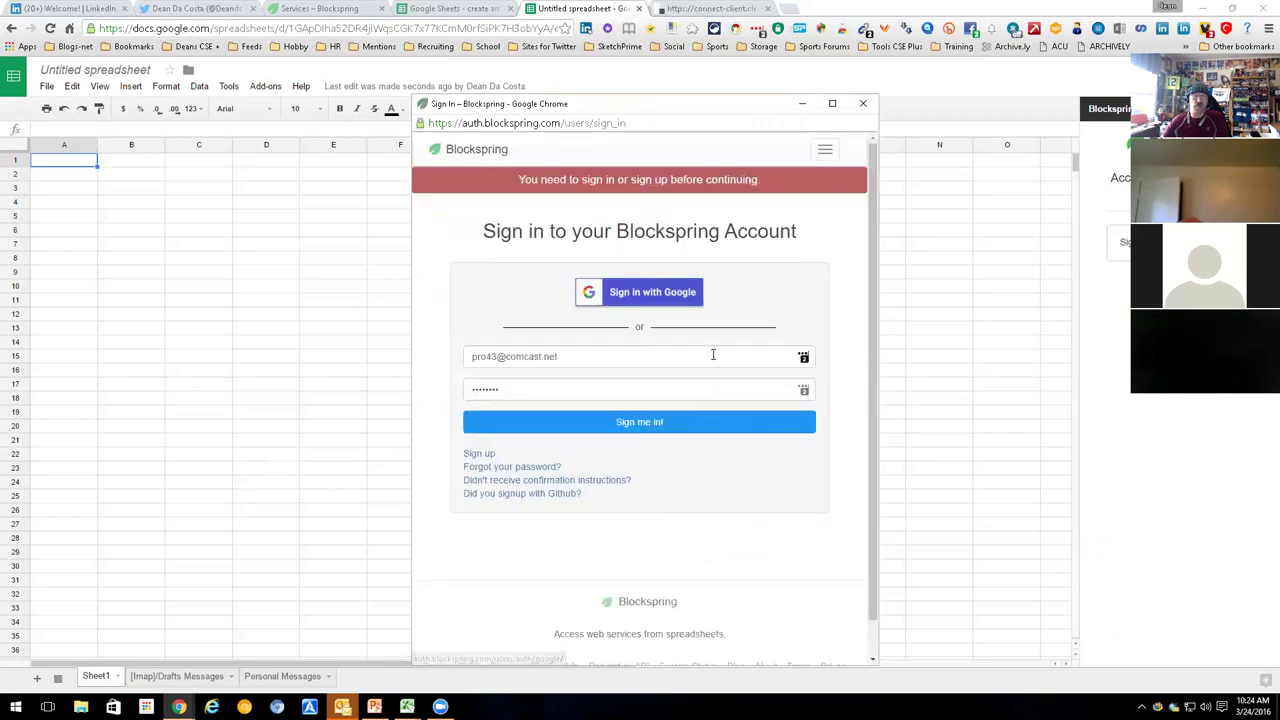
left_click(656, 418)
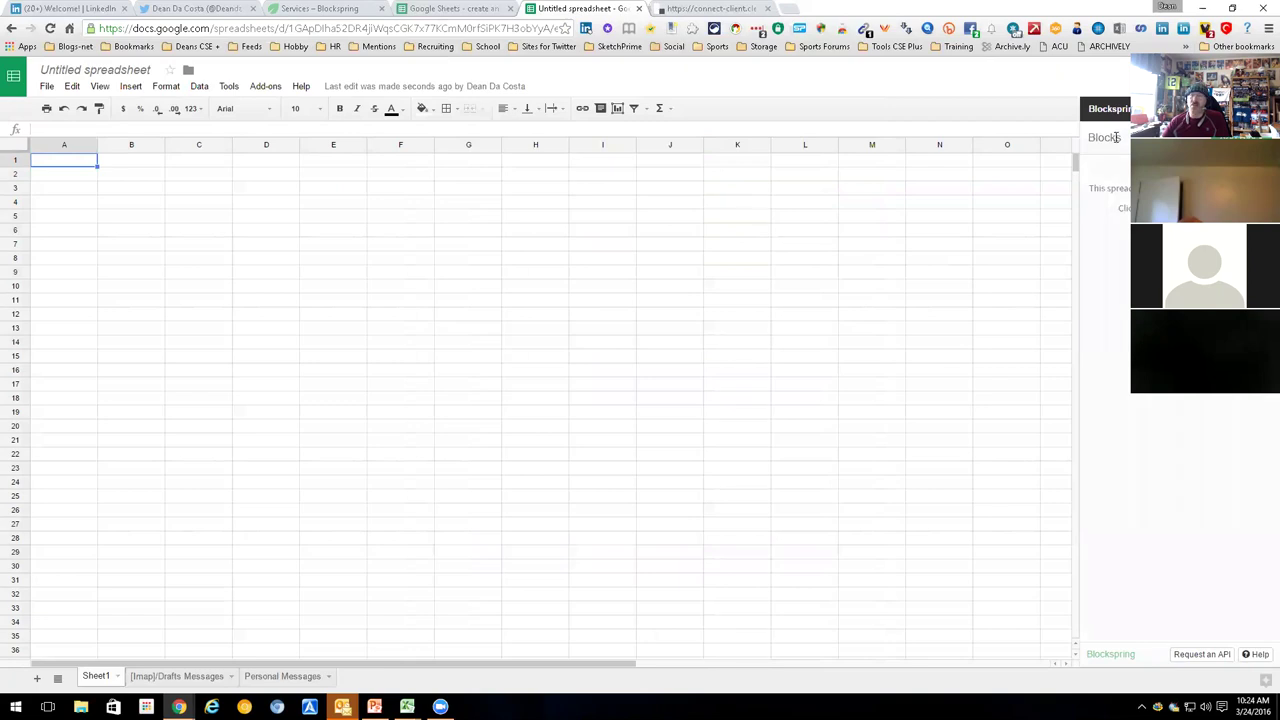
- Continue to Blockspring's service grid and open the Glassdoor blocks
left_click(1124, 208)
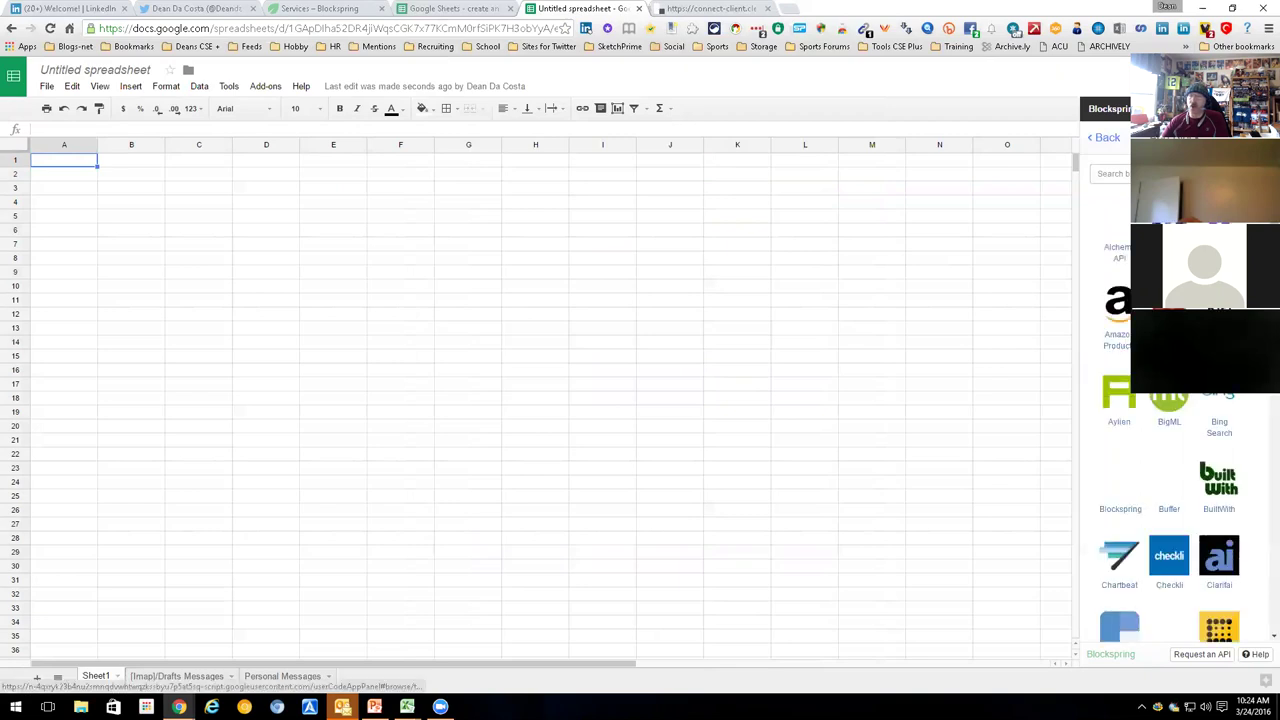
scroll(1262, 477, "down", 10)
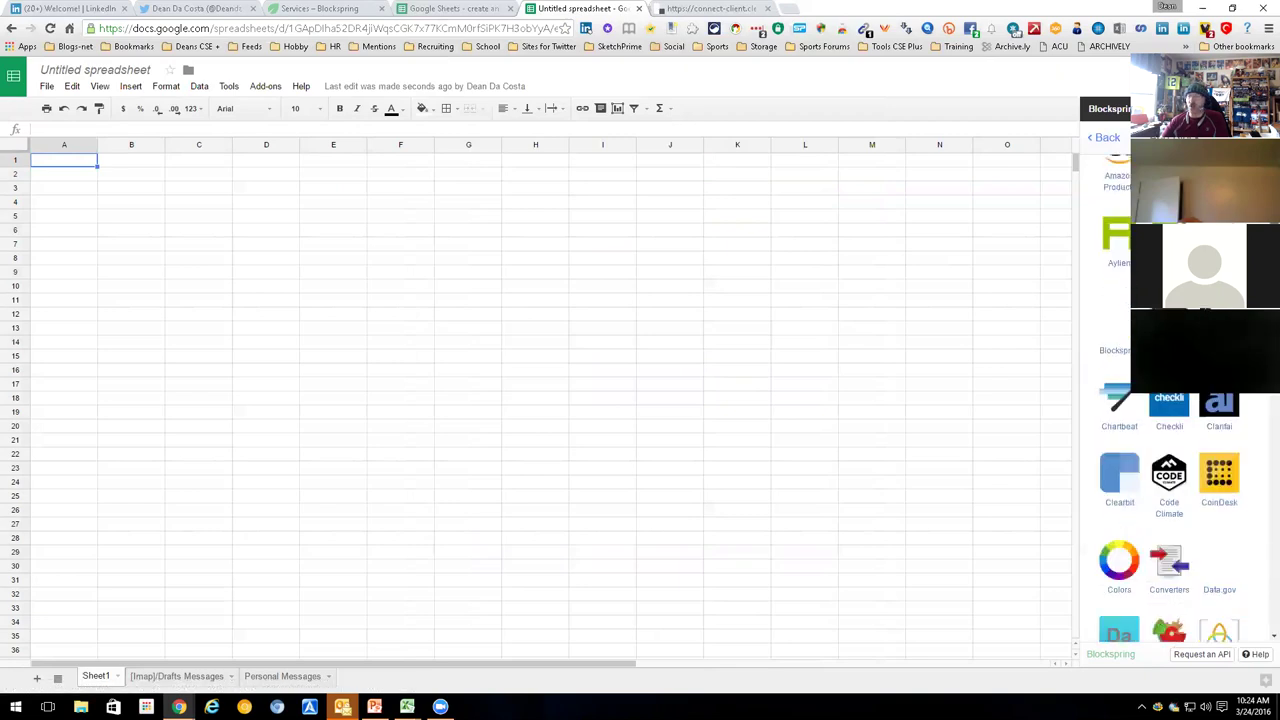
scroll(1262, 477, "down", 10)
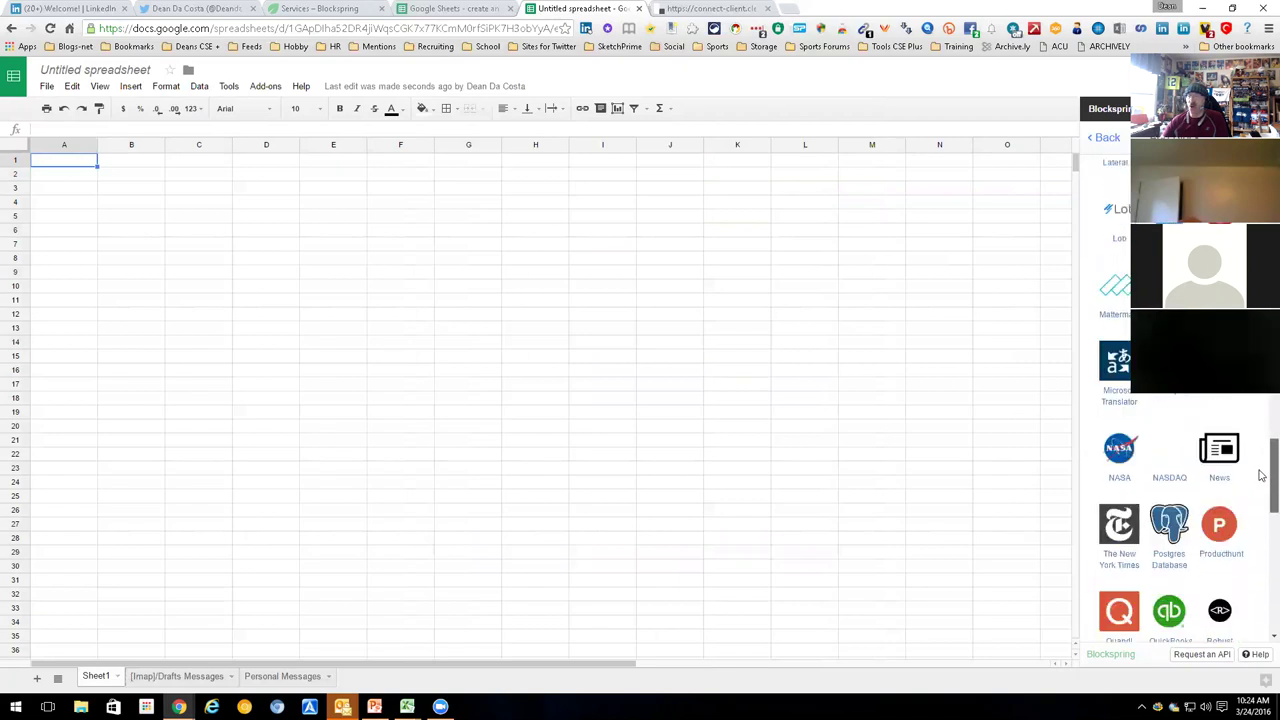
scroll(1262, 645, "up", 2)
scroll(1180, 395, "up", 15)
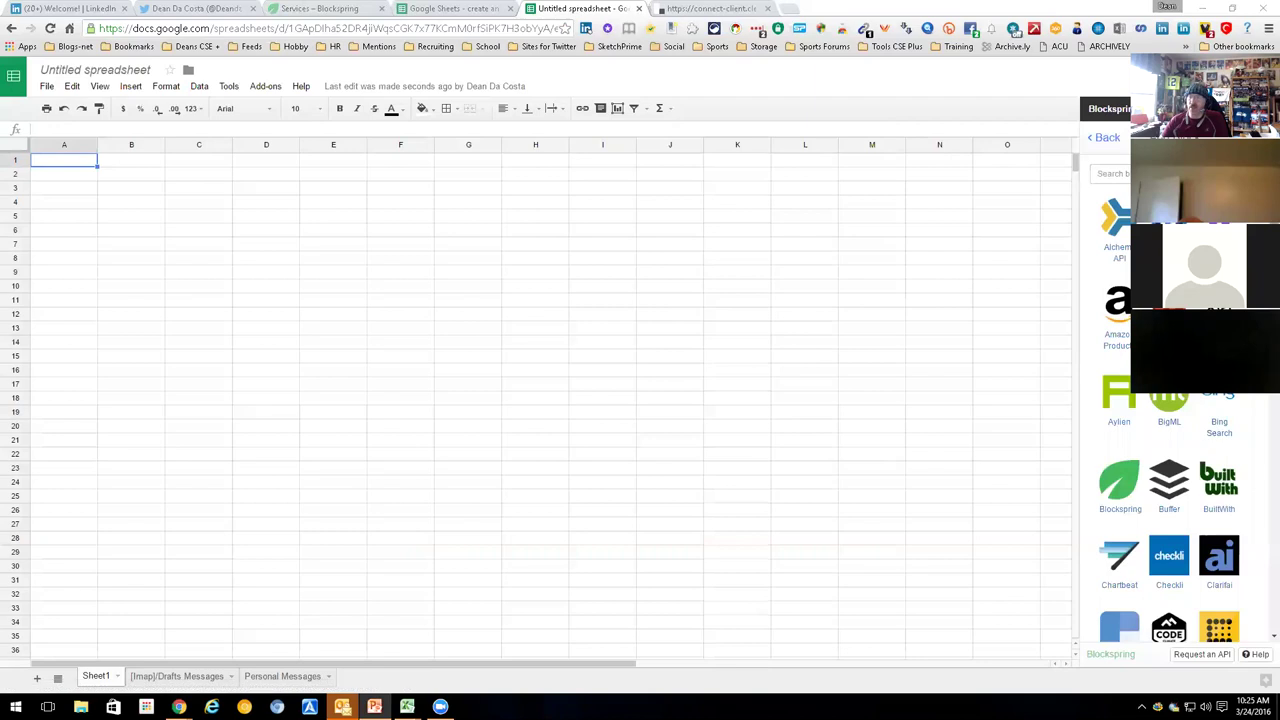
scroll(1168, 400, "down", 5)
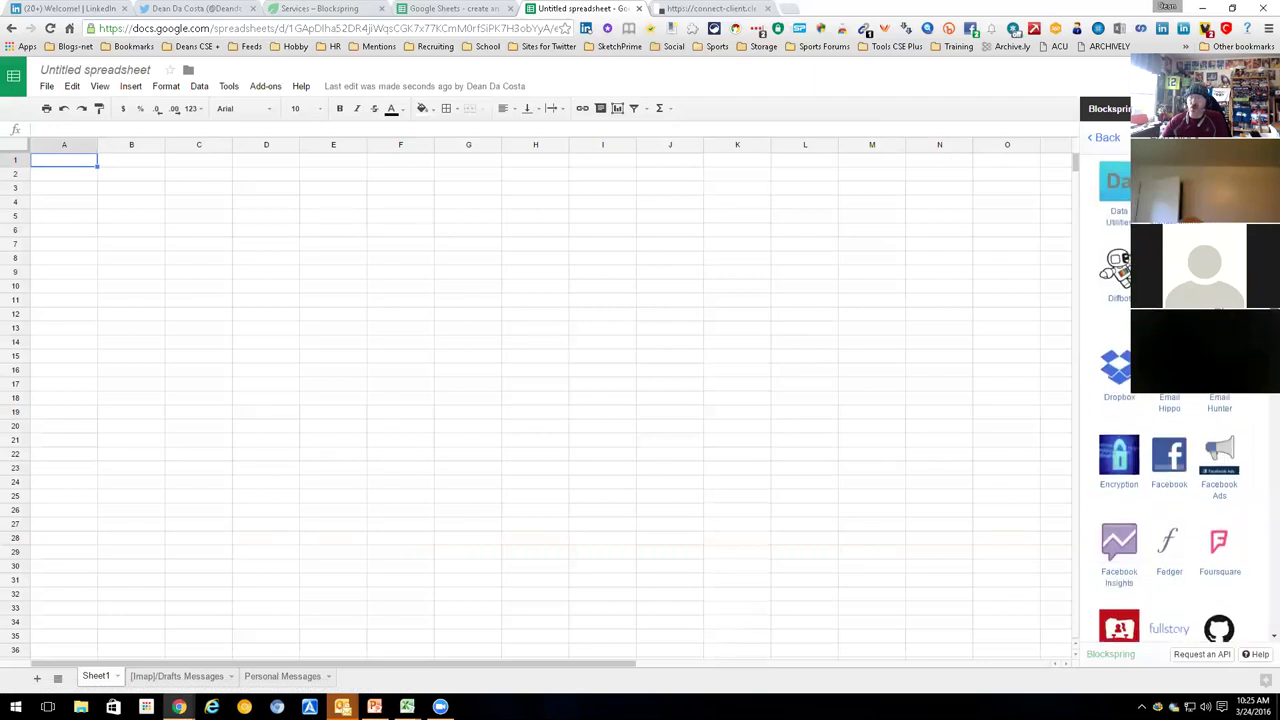
scroll(1168, 400, "down", 4)
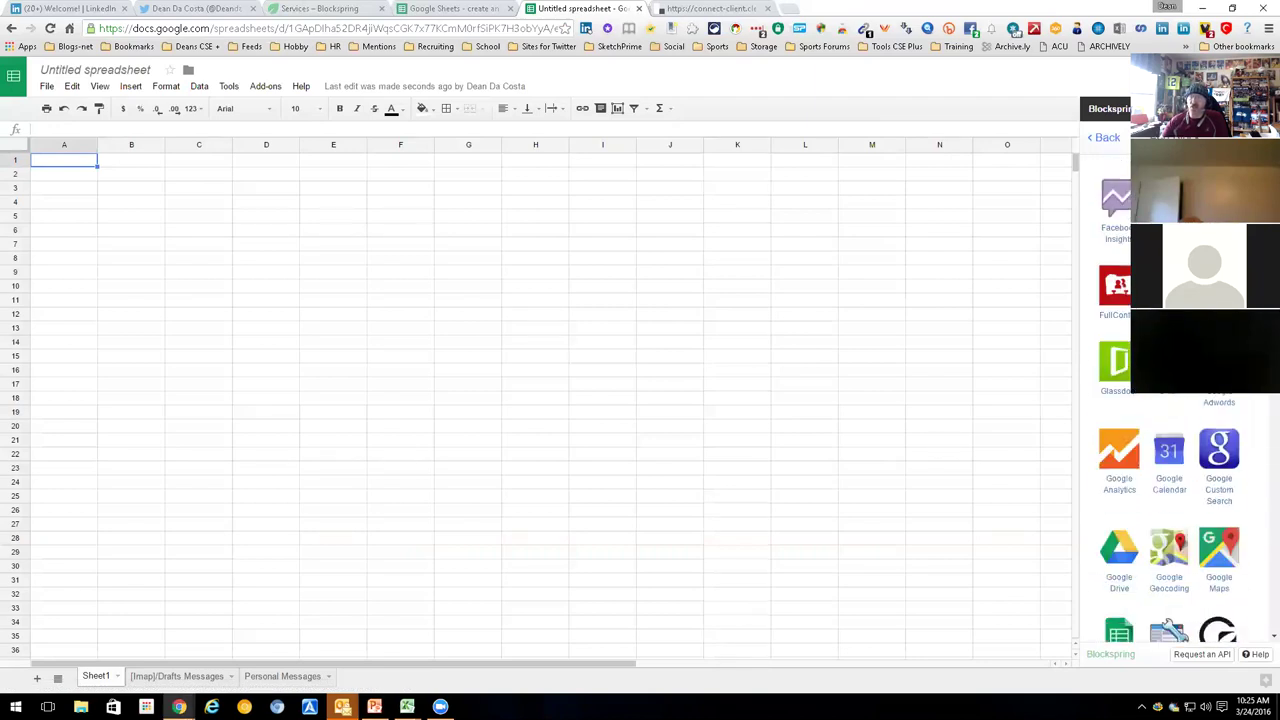
left_click(1123, 368)
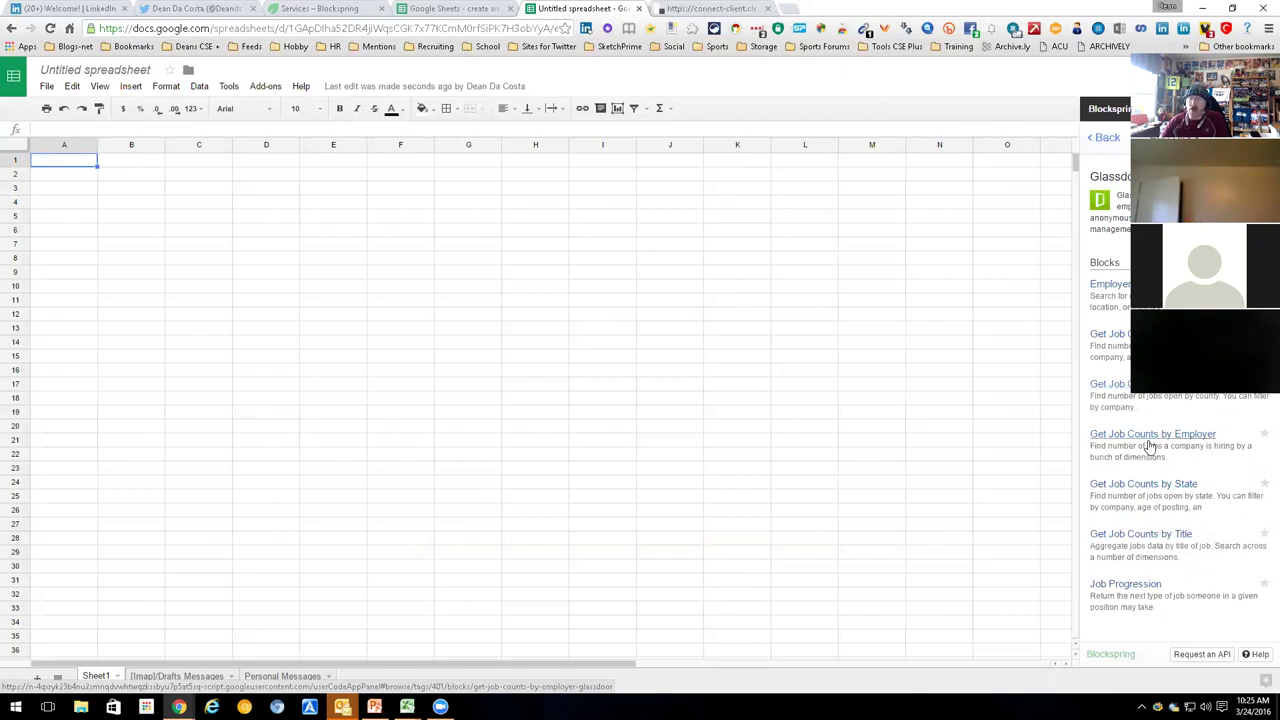
- Run Get Job Counts by Employer with Employer 'boeing' and insert the results into Sheet1
left_click(1148, 440)
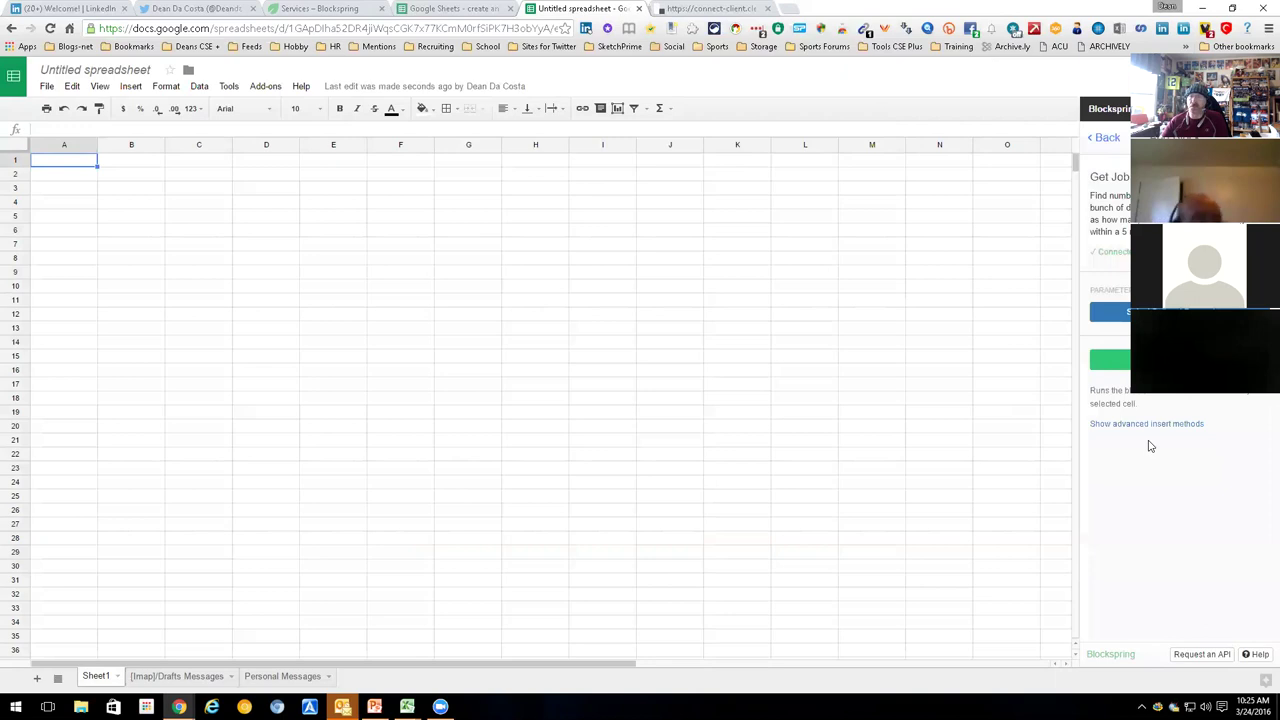
left_click(1108, 311)
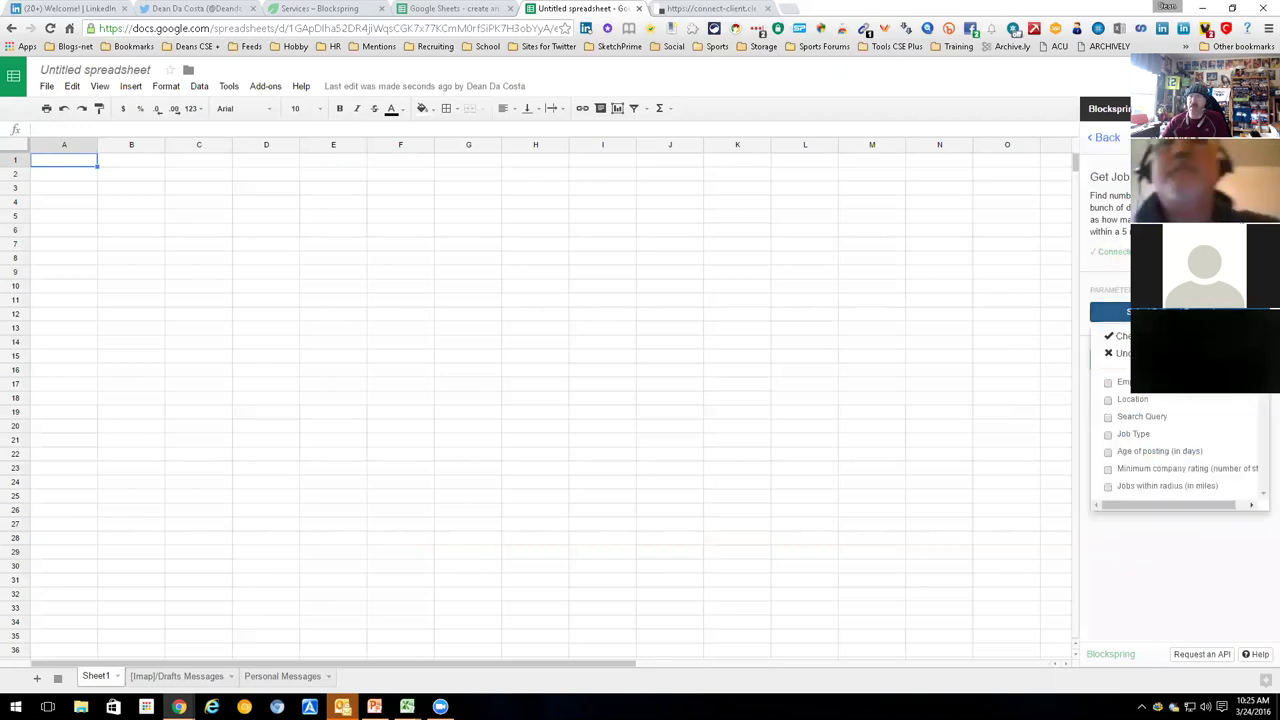
left_click(1108, 383)
left_click(1110, 359)
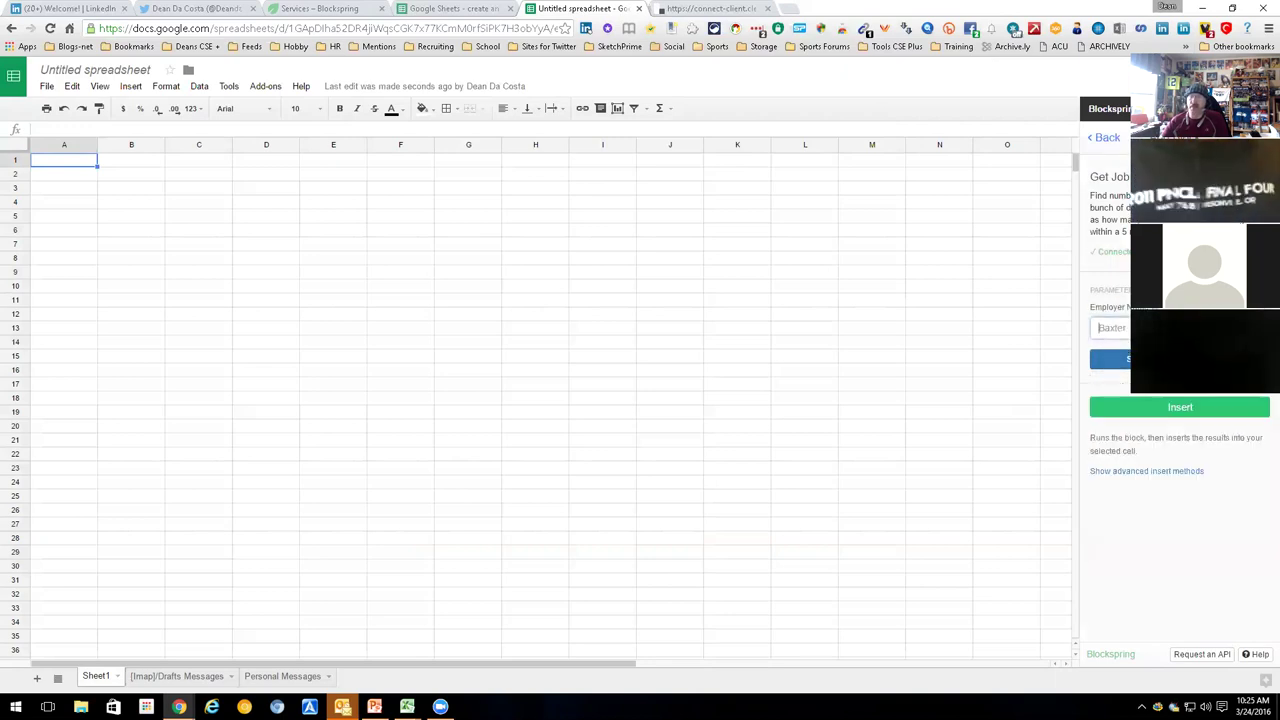
type("boeing")
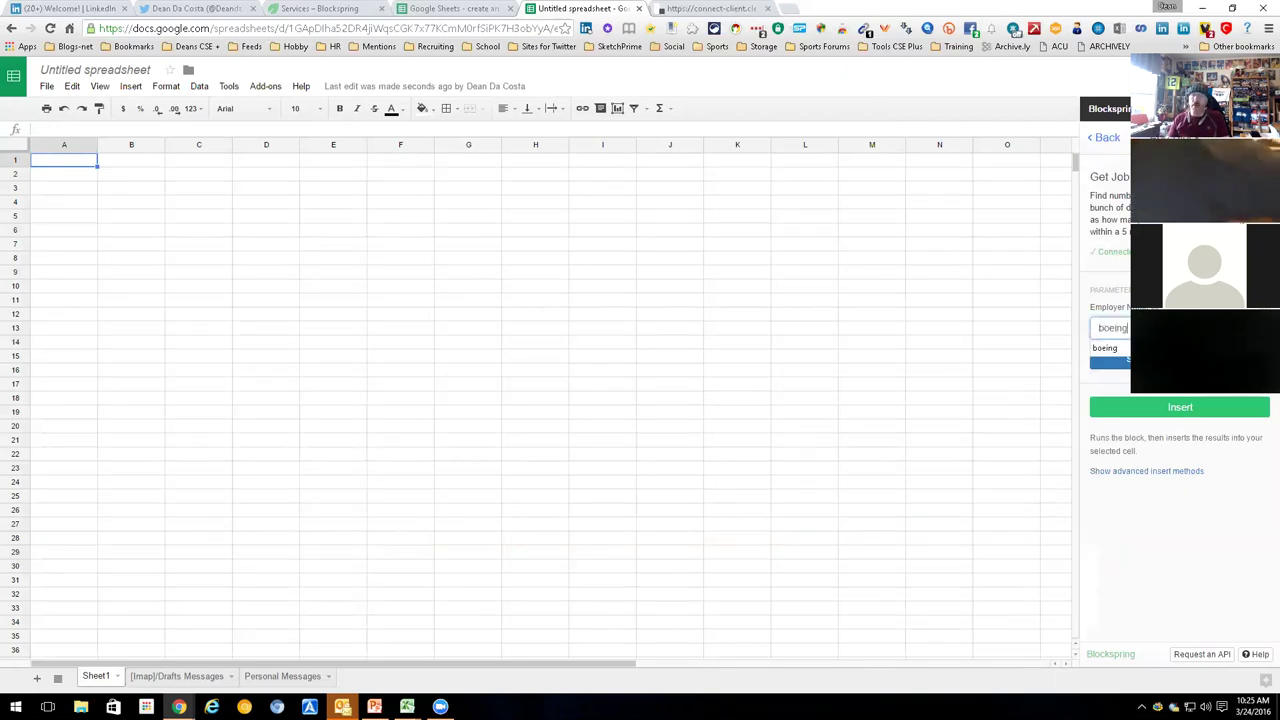
left_click(82, 164)
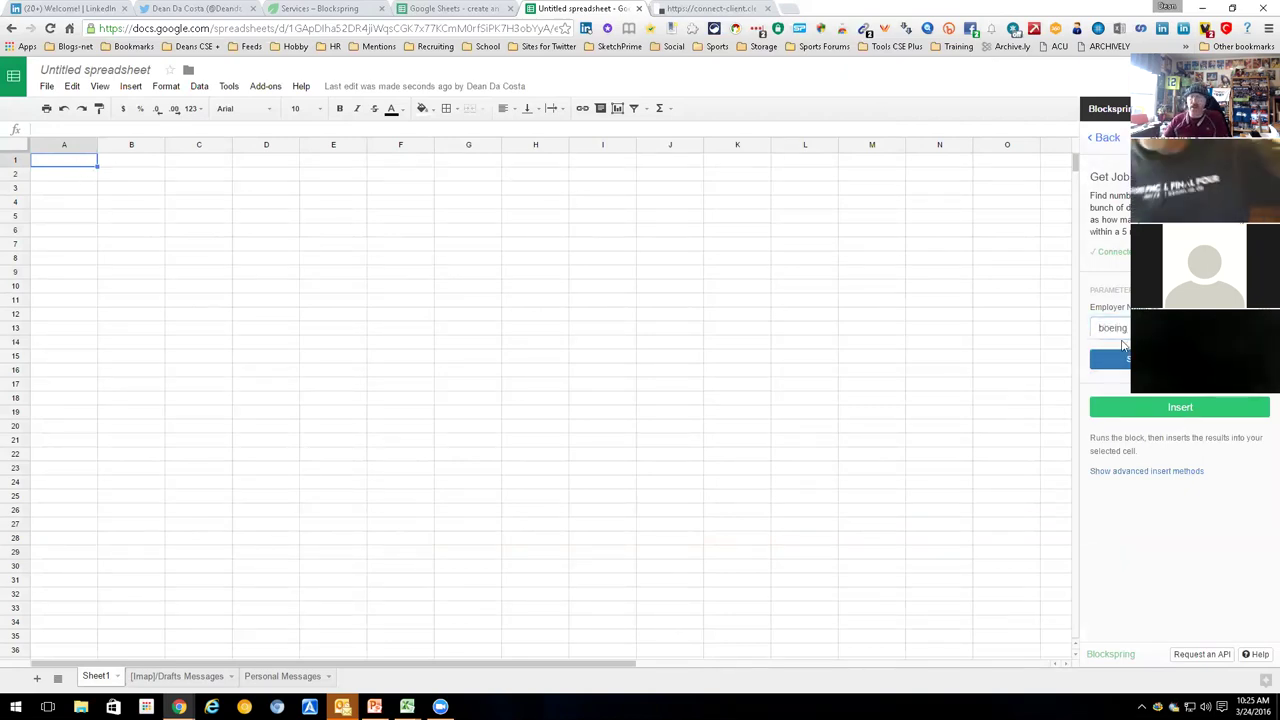
left_click(1158, 405)
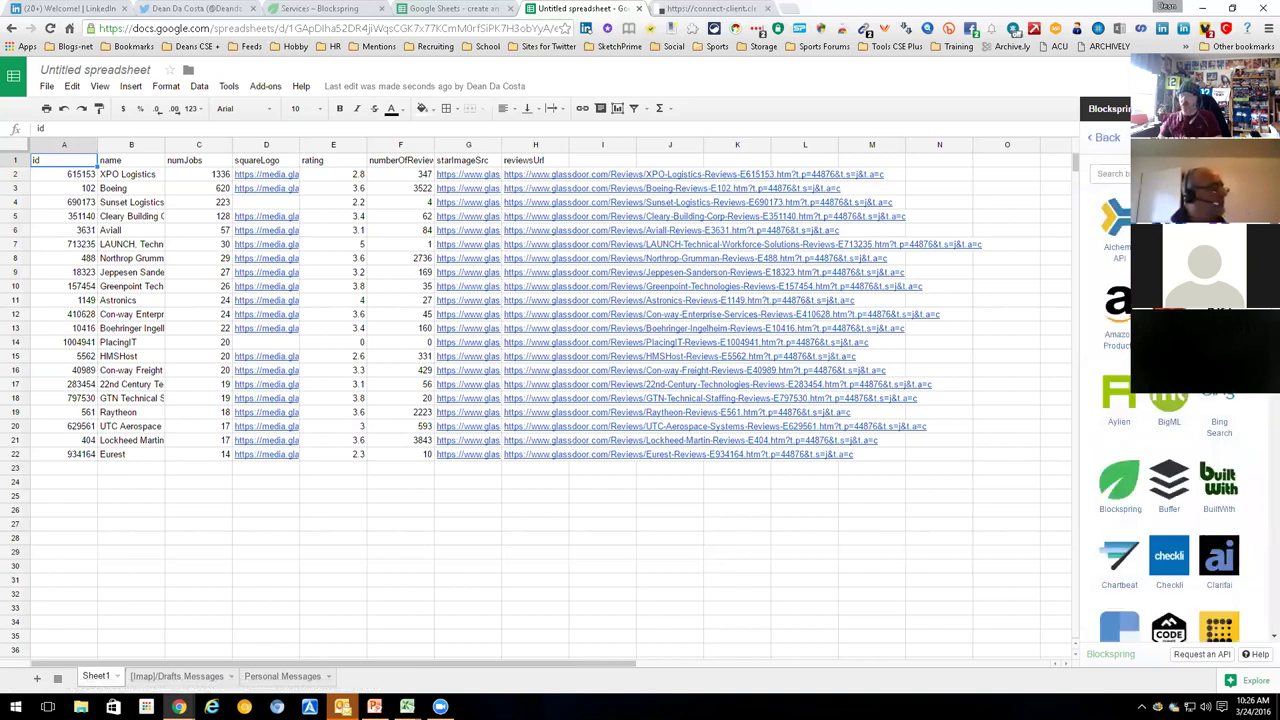
- Scroll the sidebar and reopen the Glassdoor service's block list
scroll(1170, 400, "down", 5)
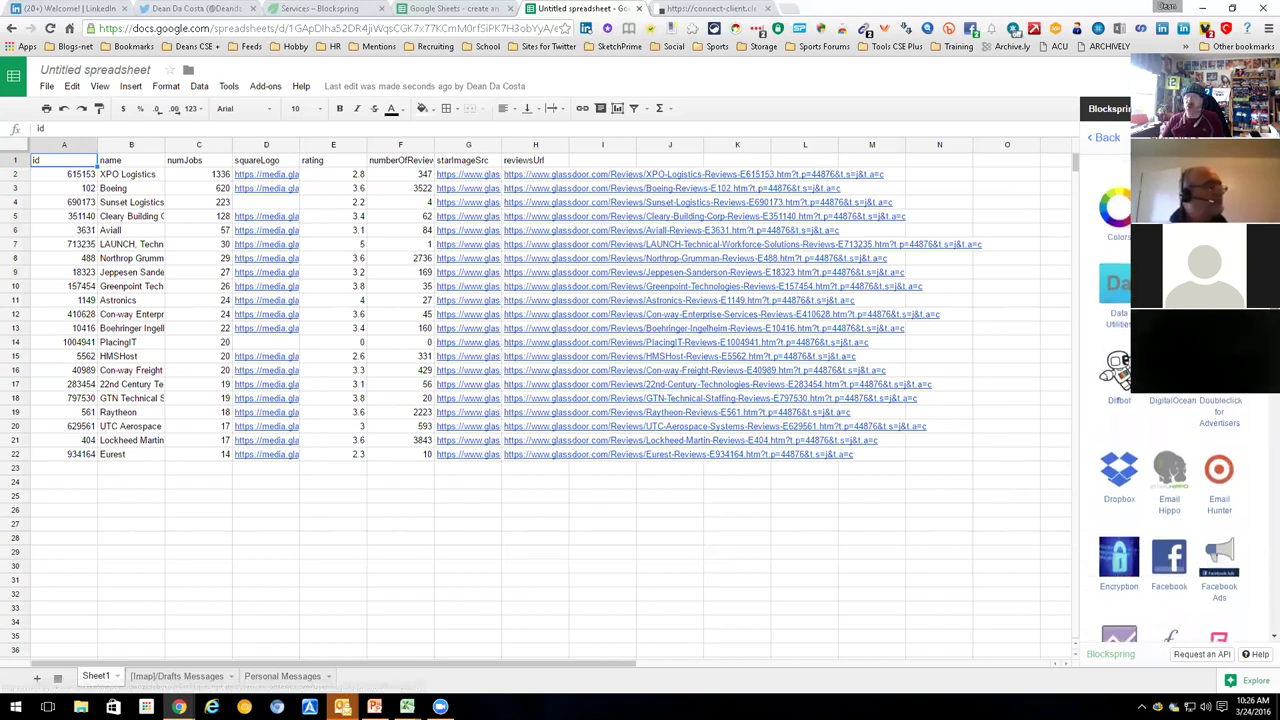
scroll(1170, 450, "down", 5)
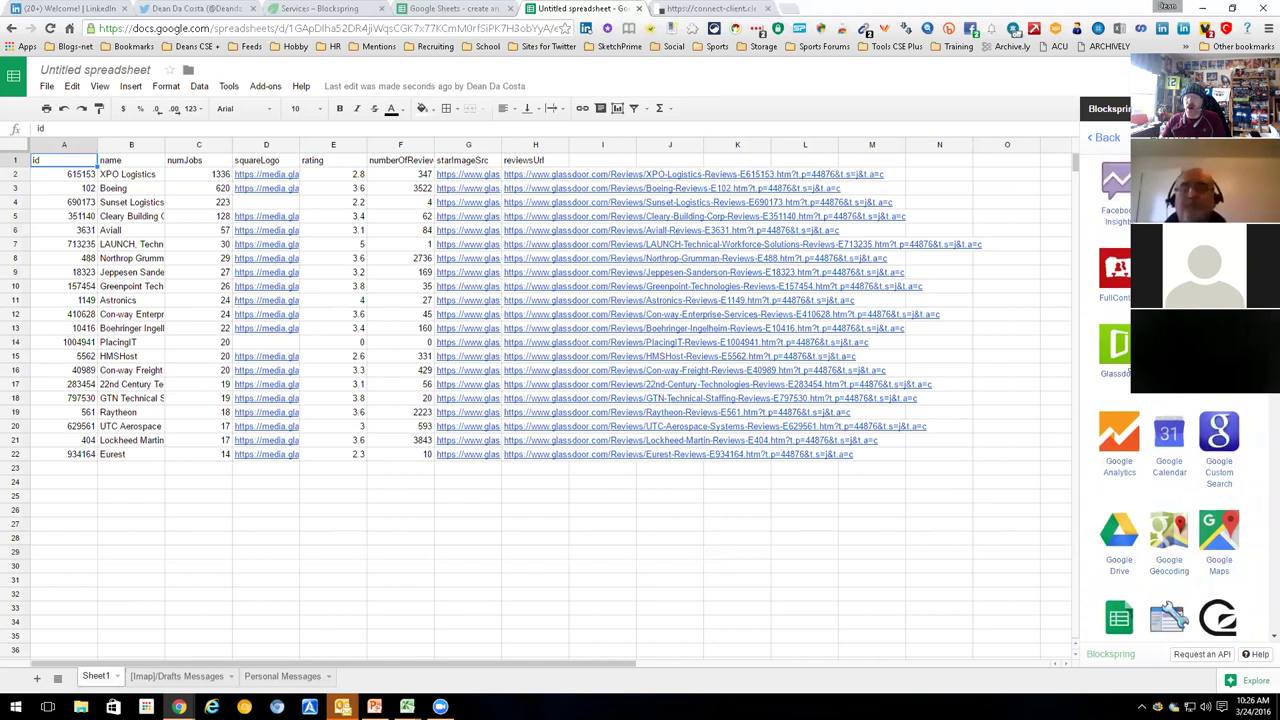
left_click(1115, 348)
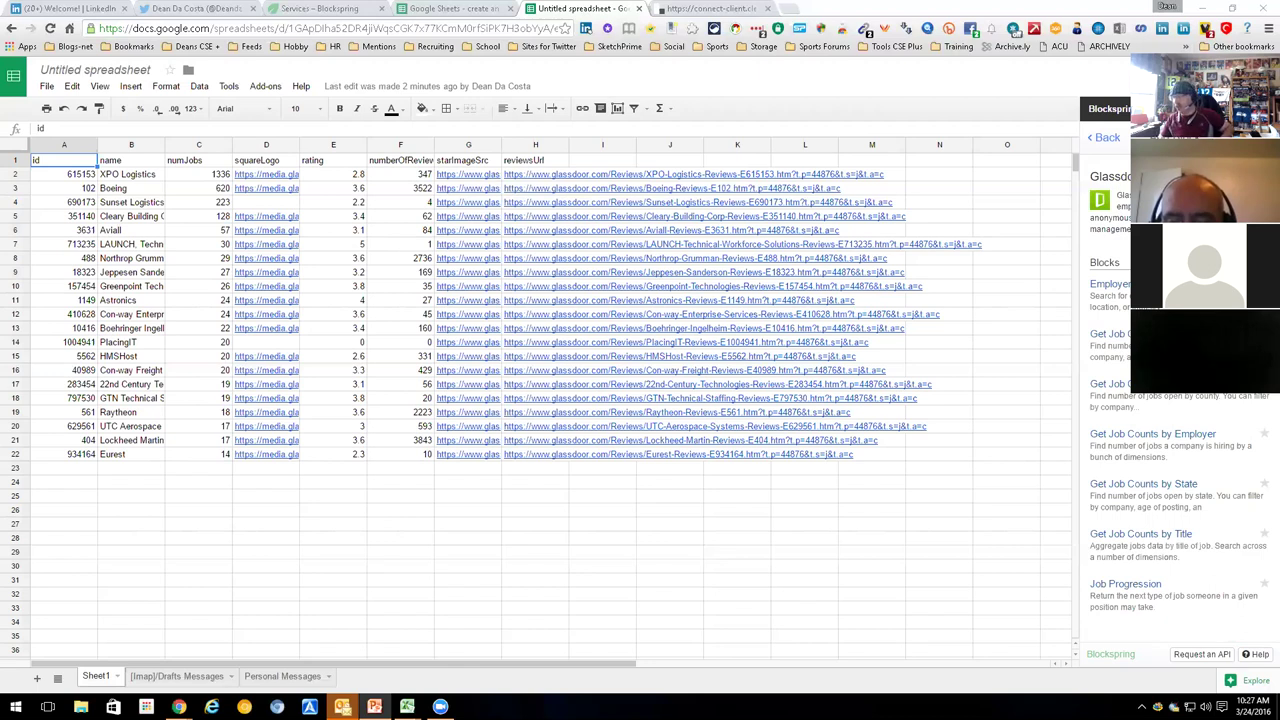
- Go back to Blockspring's full service list and scroll through the API icons
left_click(1110, 140)
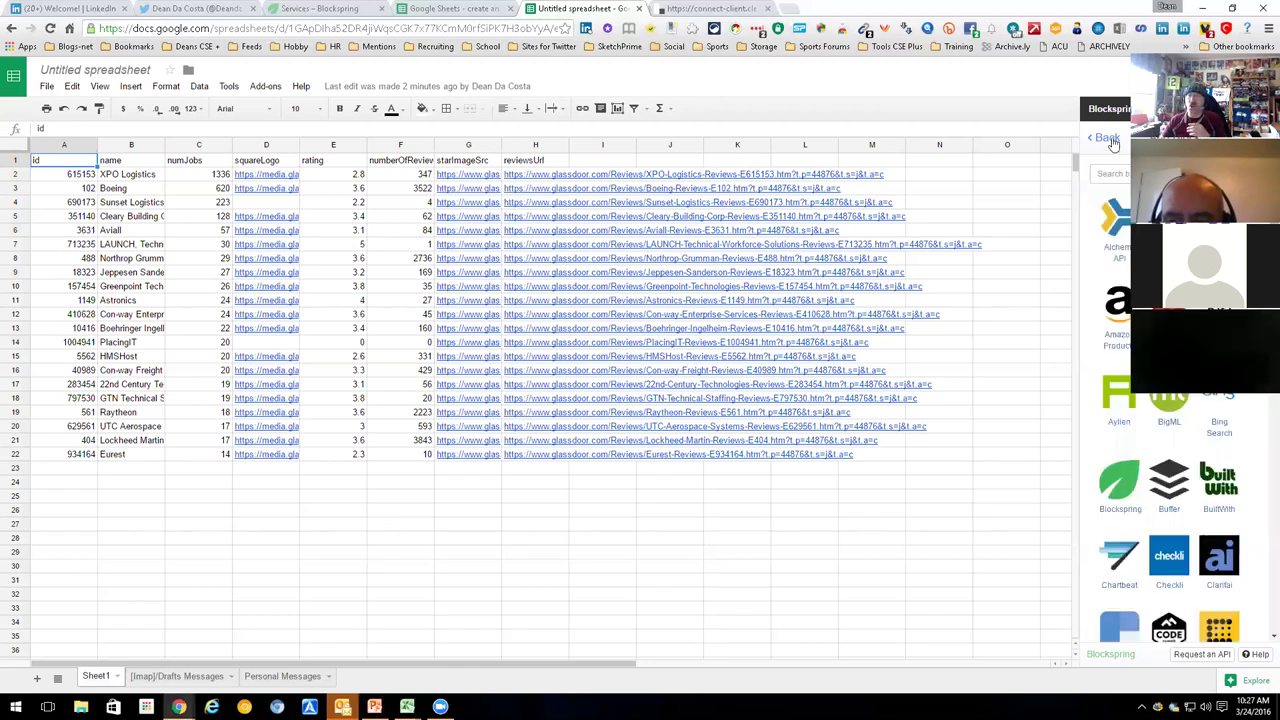
scroll(1262, 400, "down", 10)
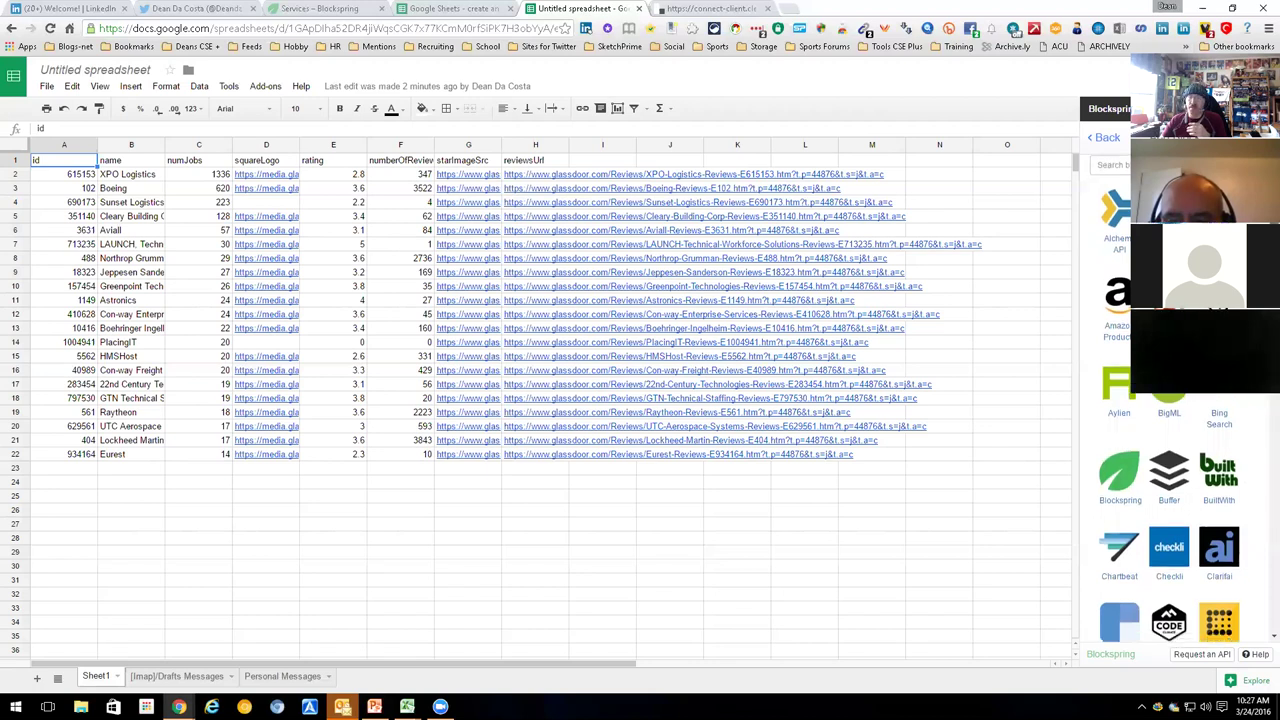
scroll(1262, 400, "down", 3)
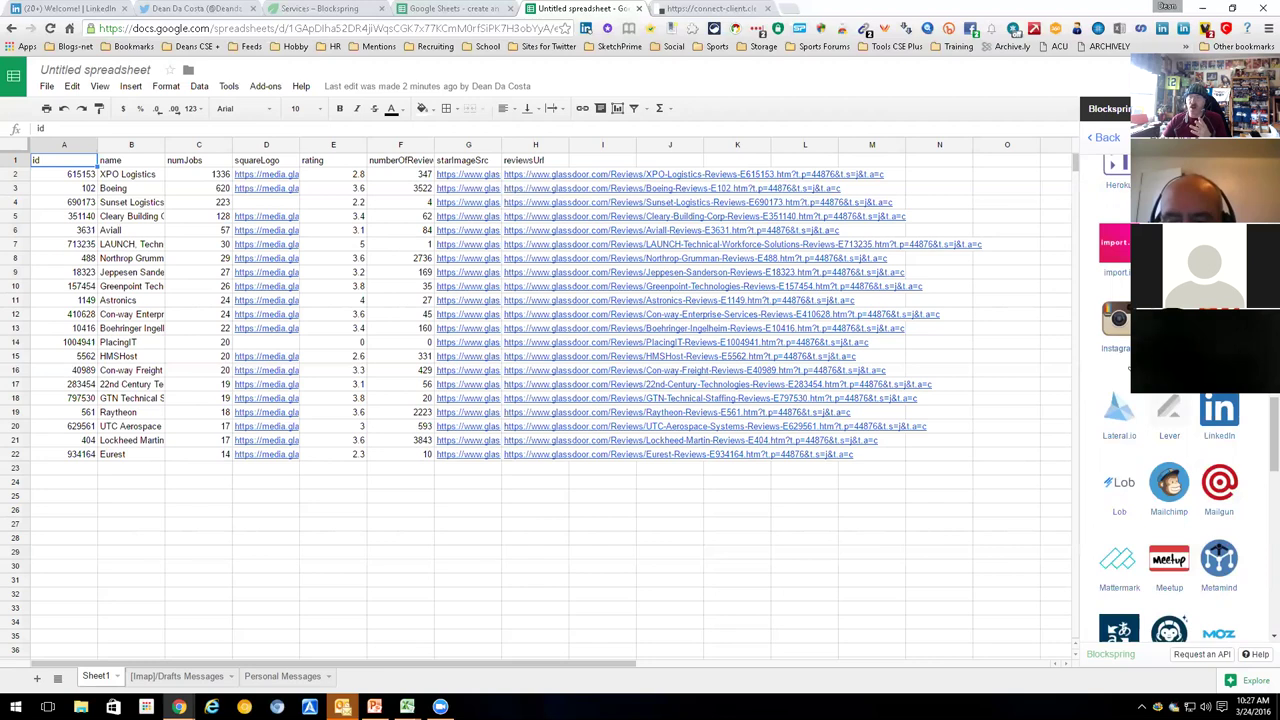
scroll(1261, 400, "down", 10)
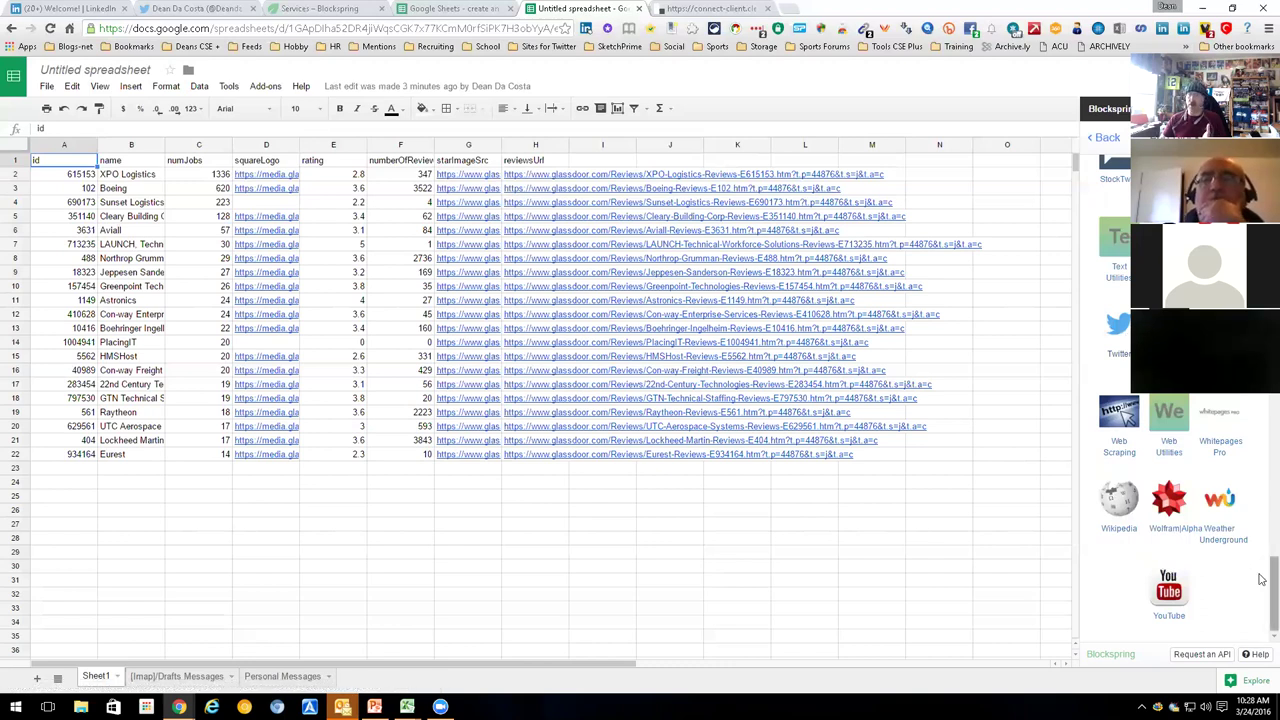
left_click_drag(1274, 594, 1274, 403)
scroll(1170, 400, "up", 3)
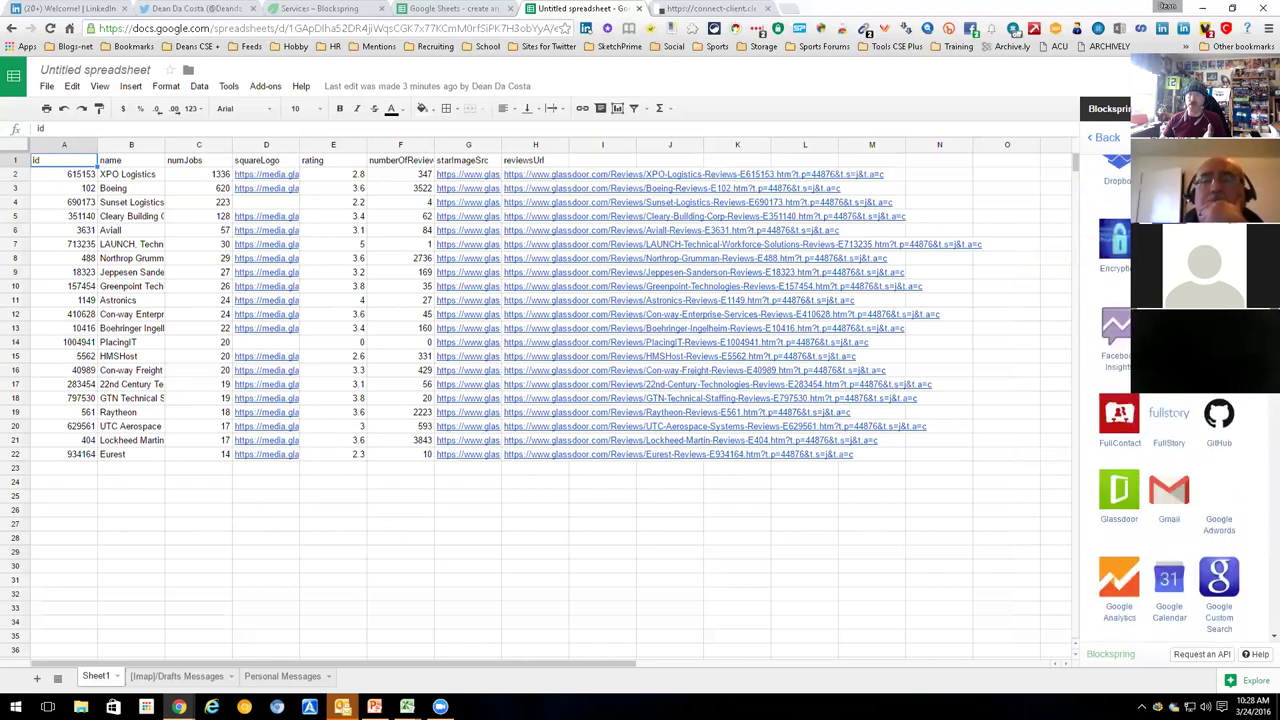
scroll(1170, 400, "up", 2)
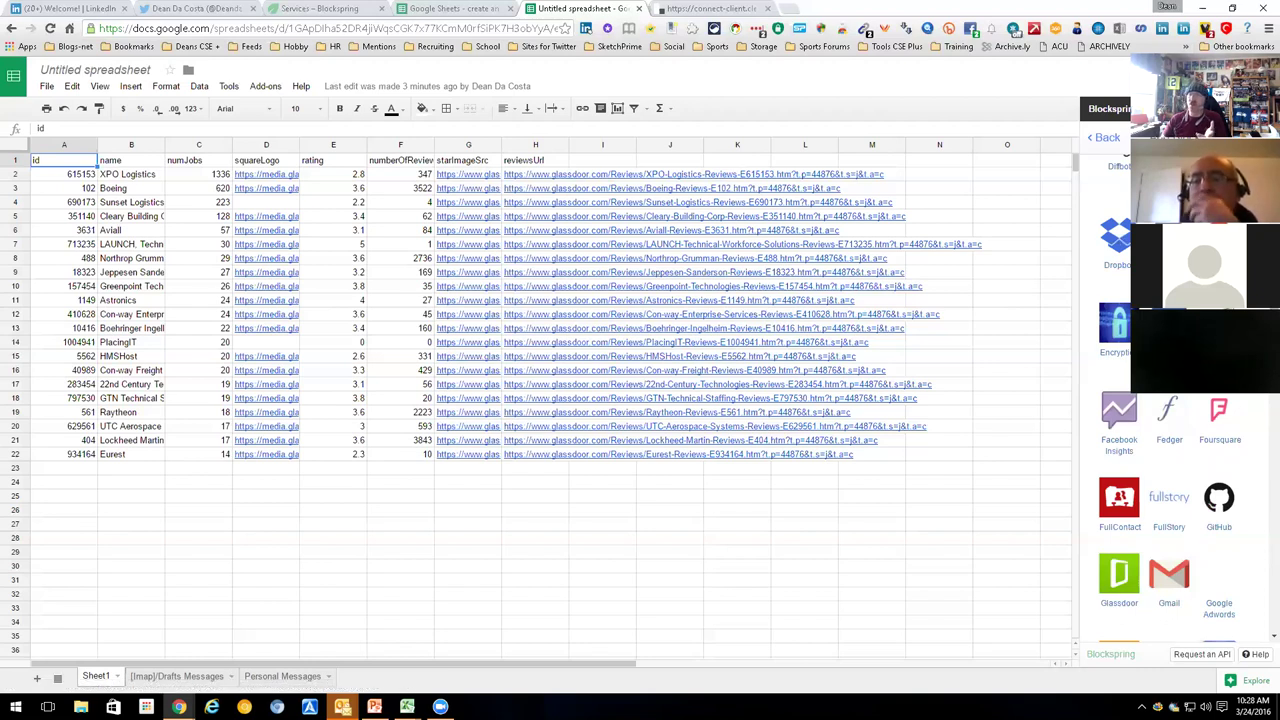
scroll(1170, 400, "up", 5)
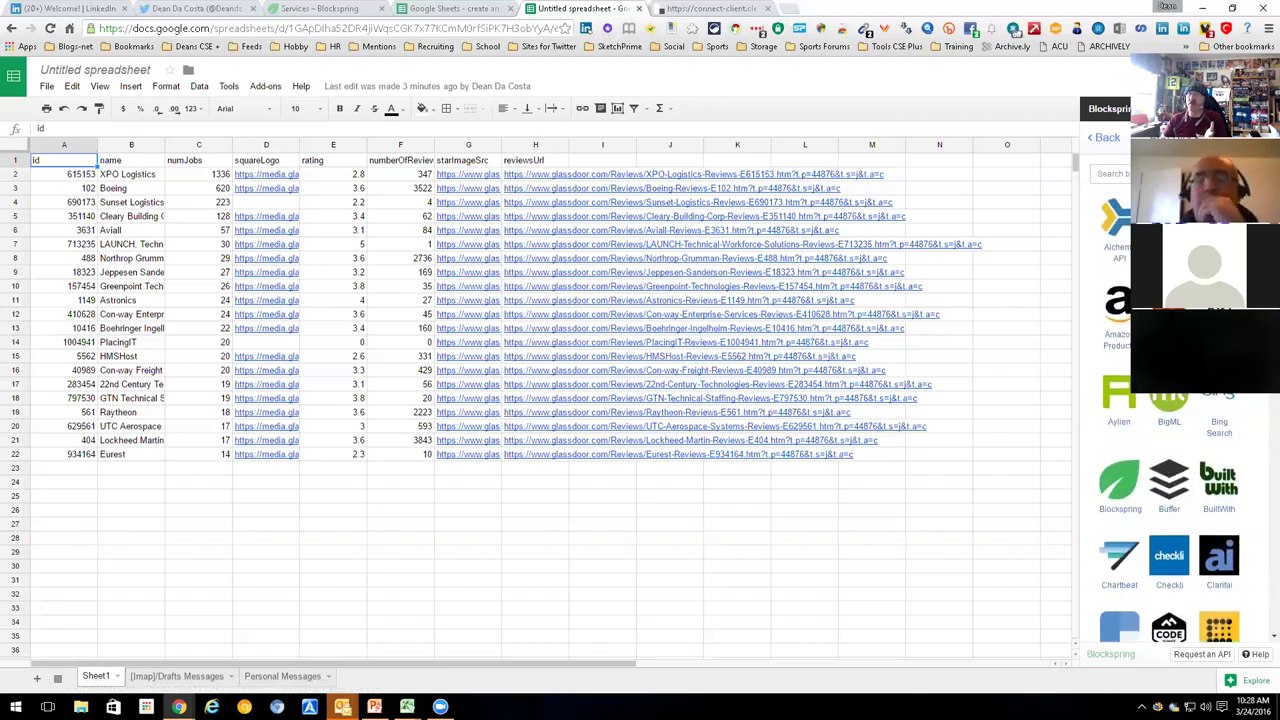
scroll(1262, 398, "down", 5)
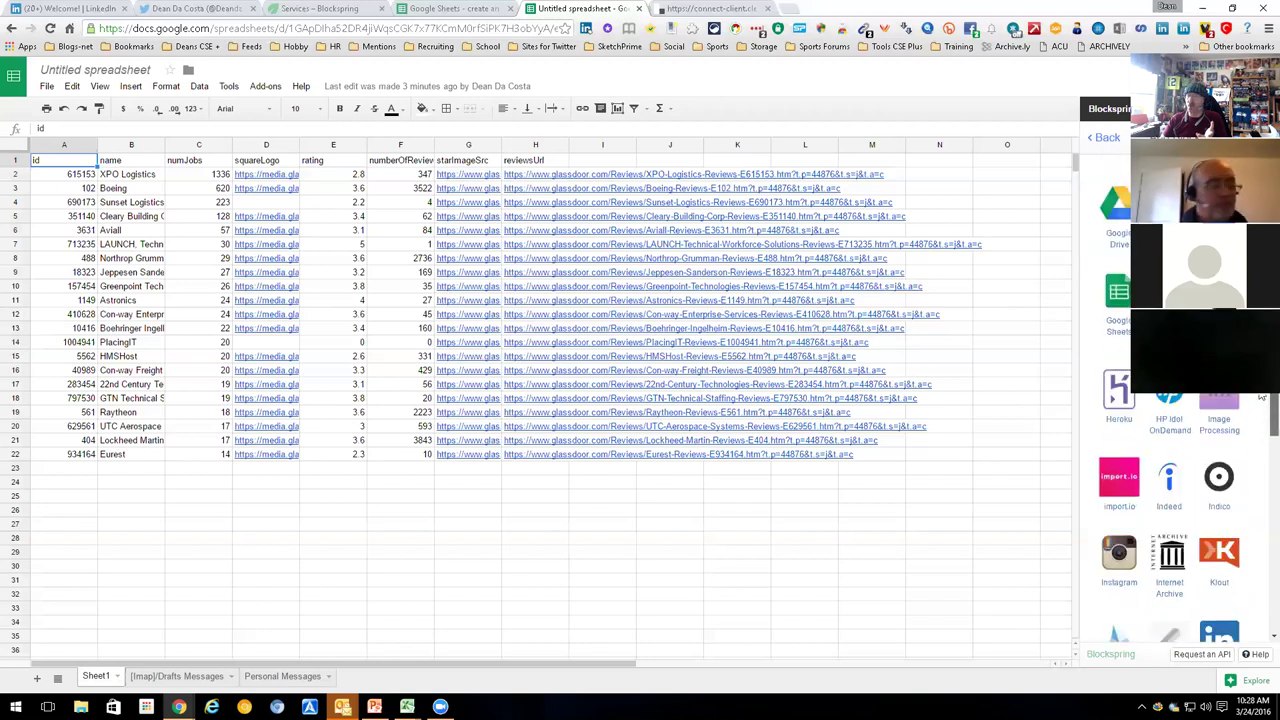
scroll(1262, 398, "up", 1)
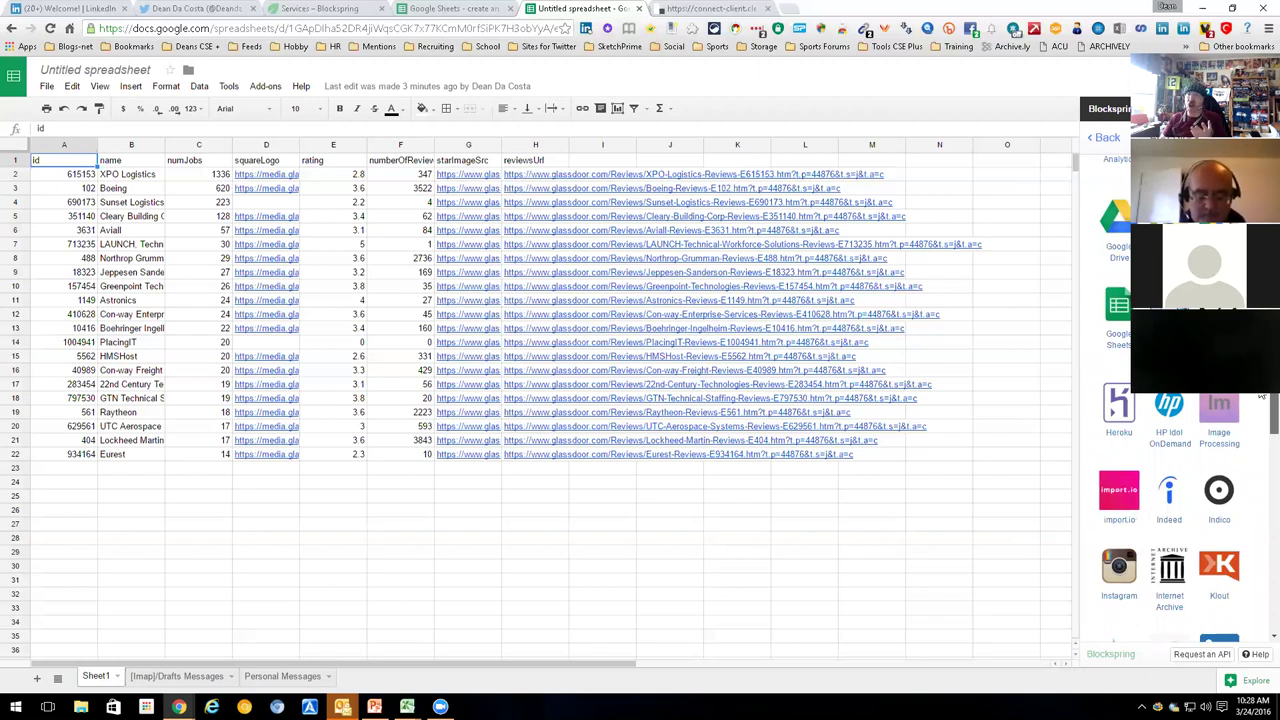
scroll(1262, 398, "up", 8)
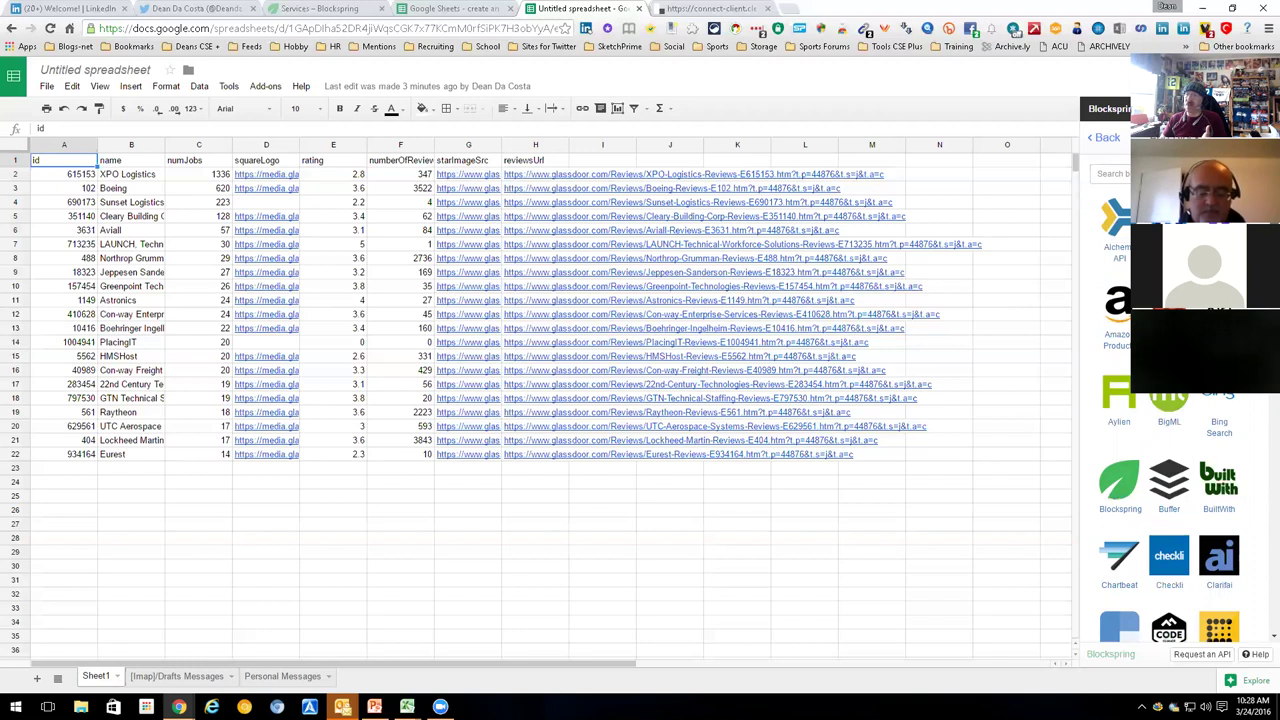
scroll(1180, 400, "down", 2)
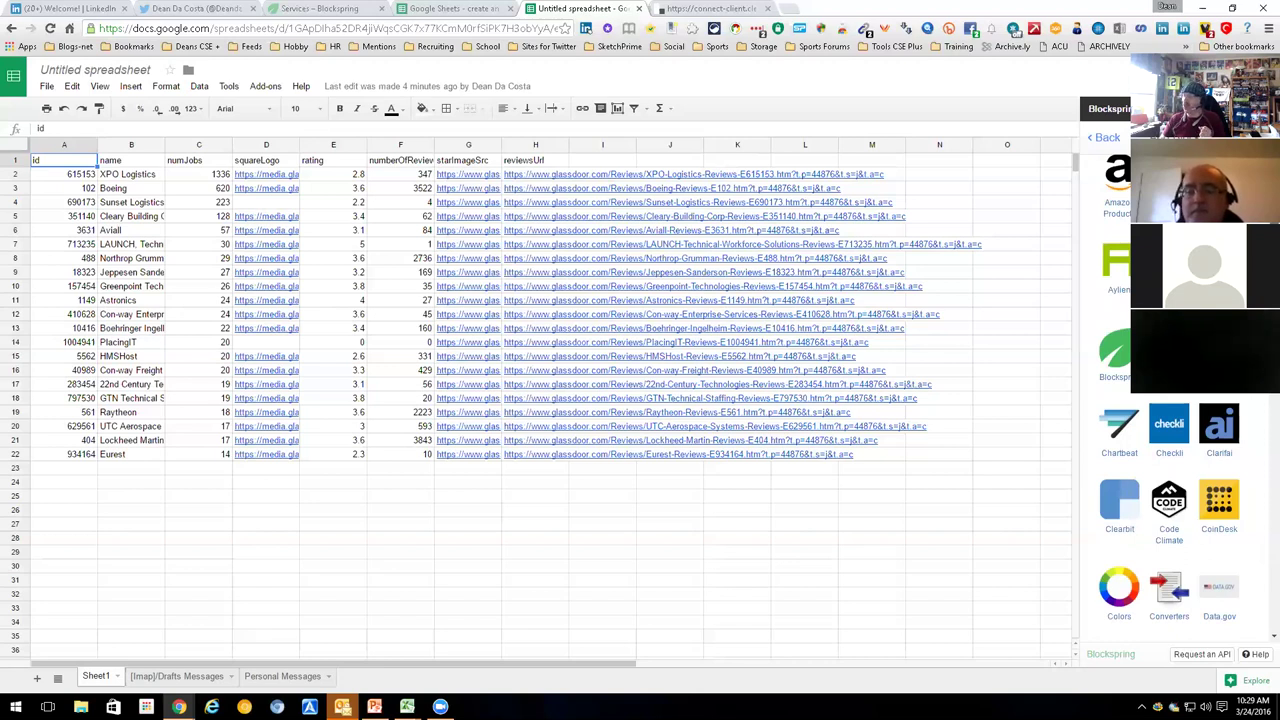
scroll(1170, 450, "down", 10)
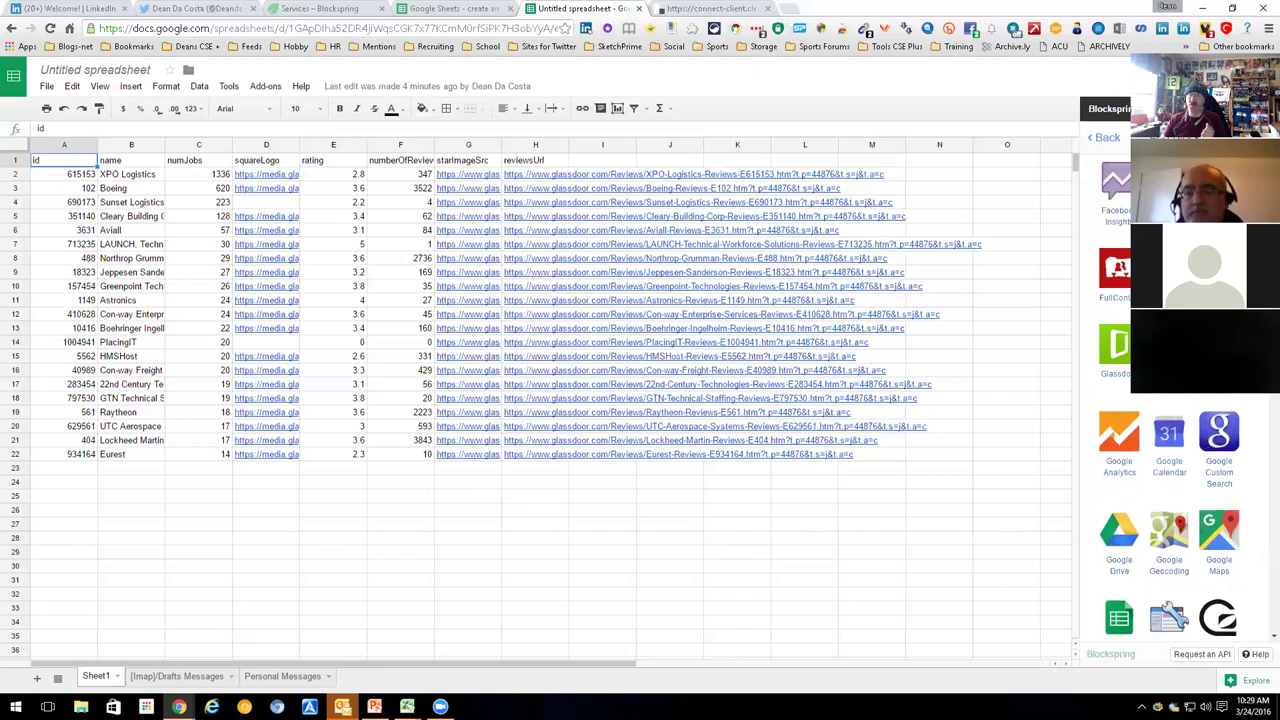
scroll(1170, 450, "up", 3)
scroll(1170, 450, "up", 5)
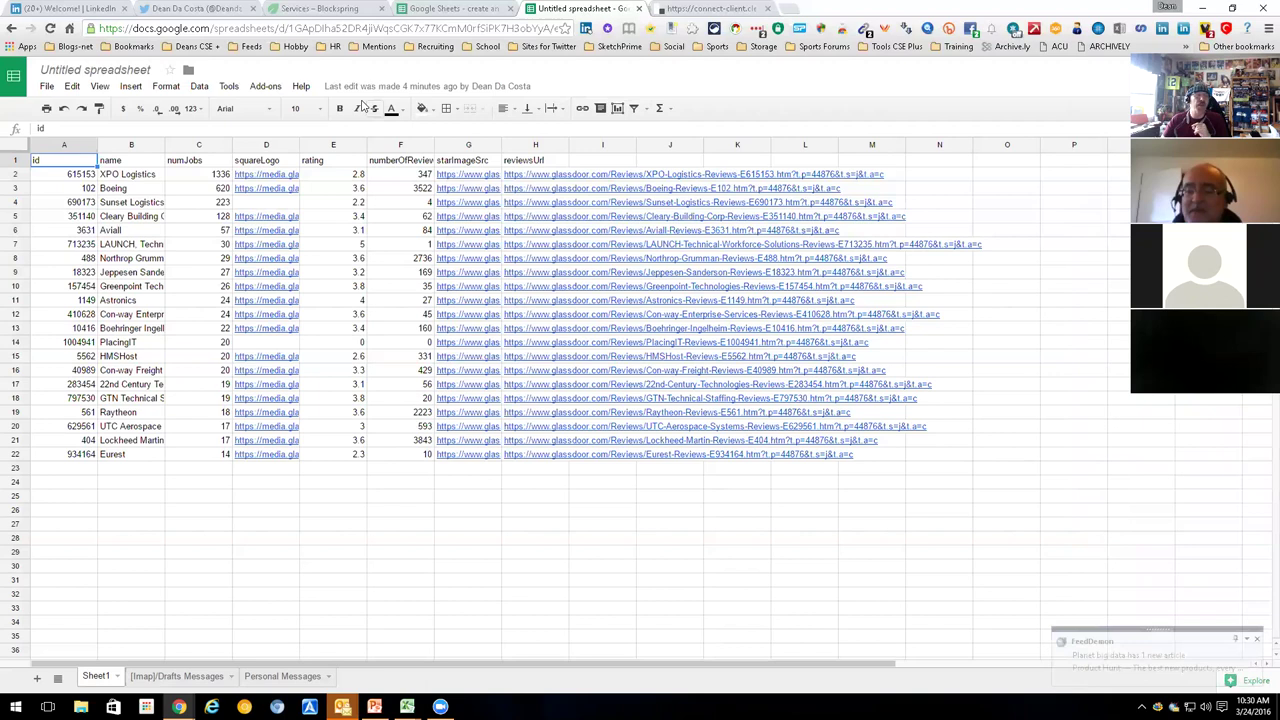
- View the Blockspring card in the add-ons gallery, then show the Blockspring add-on submenu
left_click(262, 86)
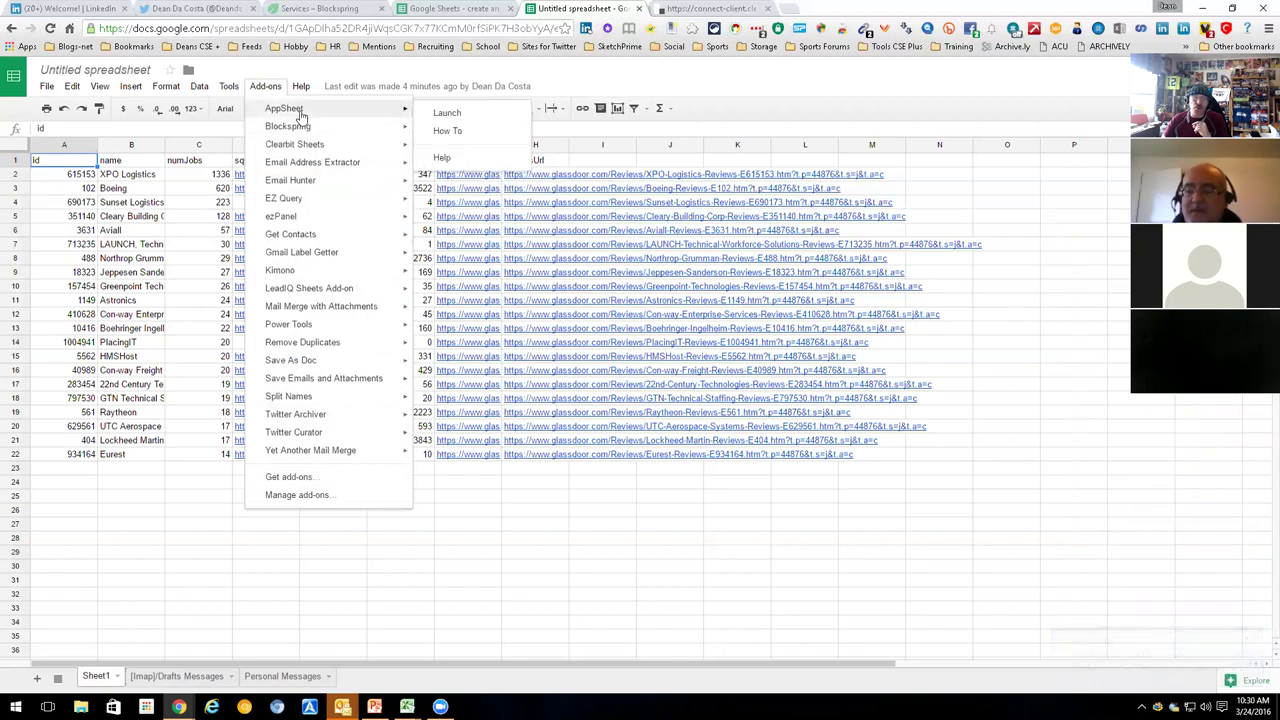
left_click(300, 478)
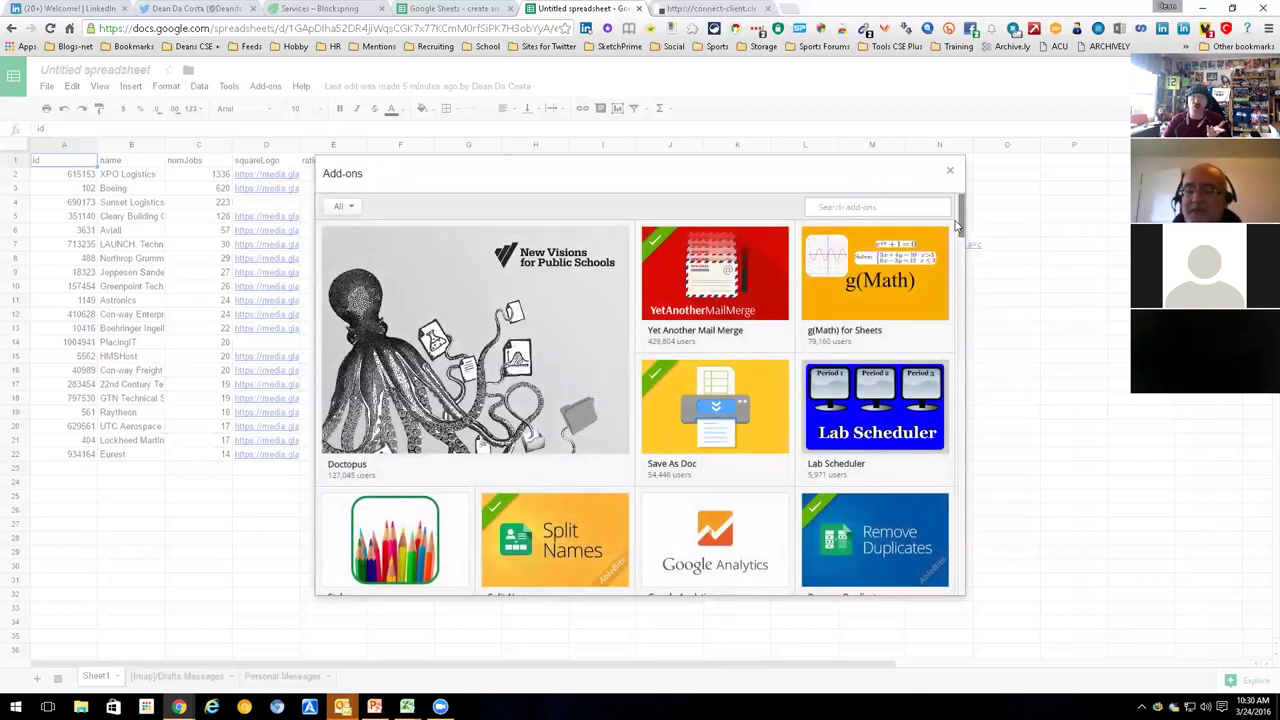
left_click_drag(962, 218, 968, 386)
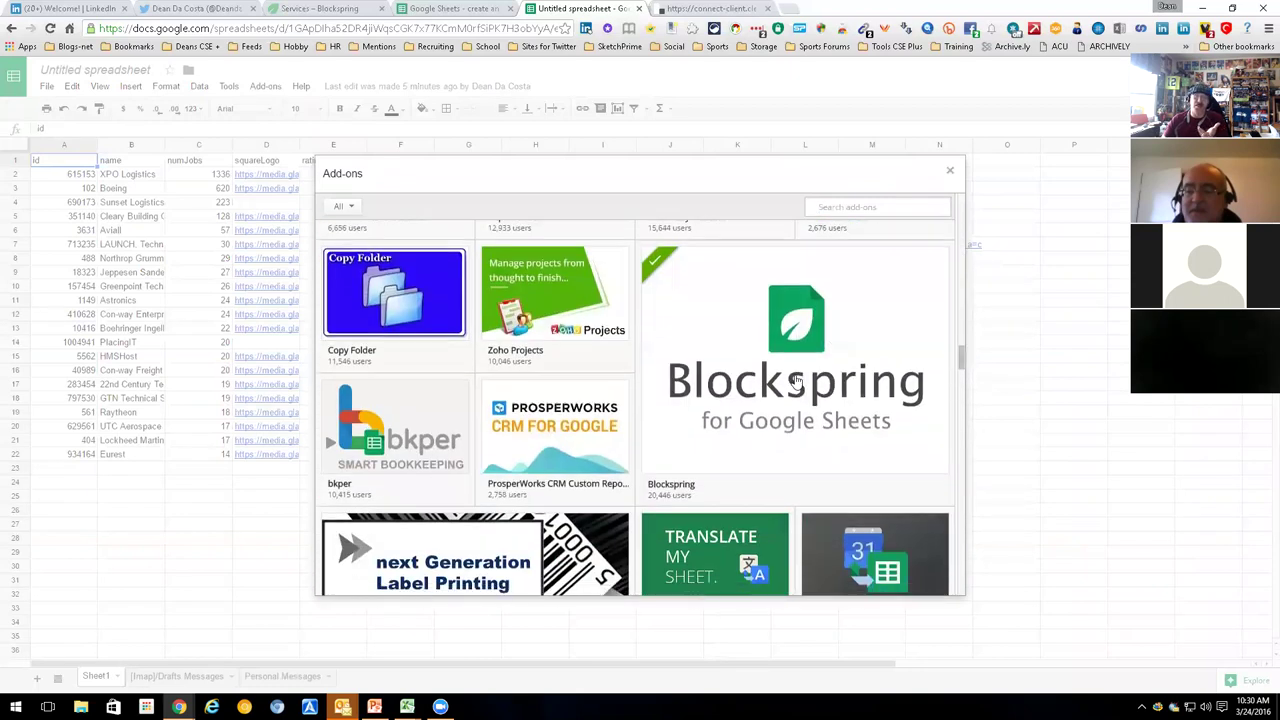
mouse_move(900, 440)
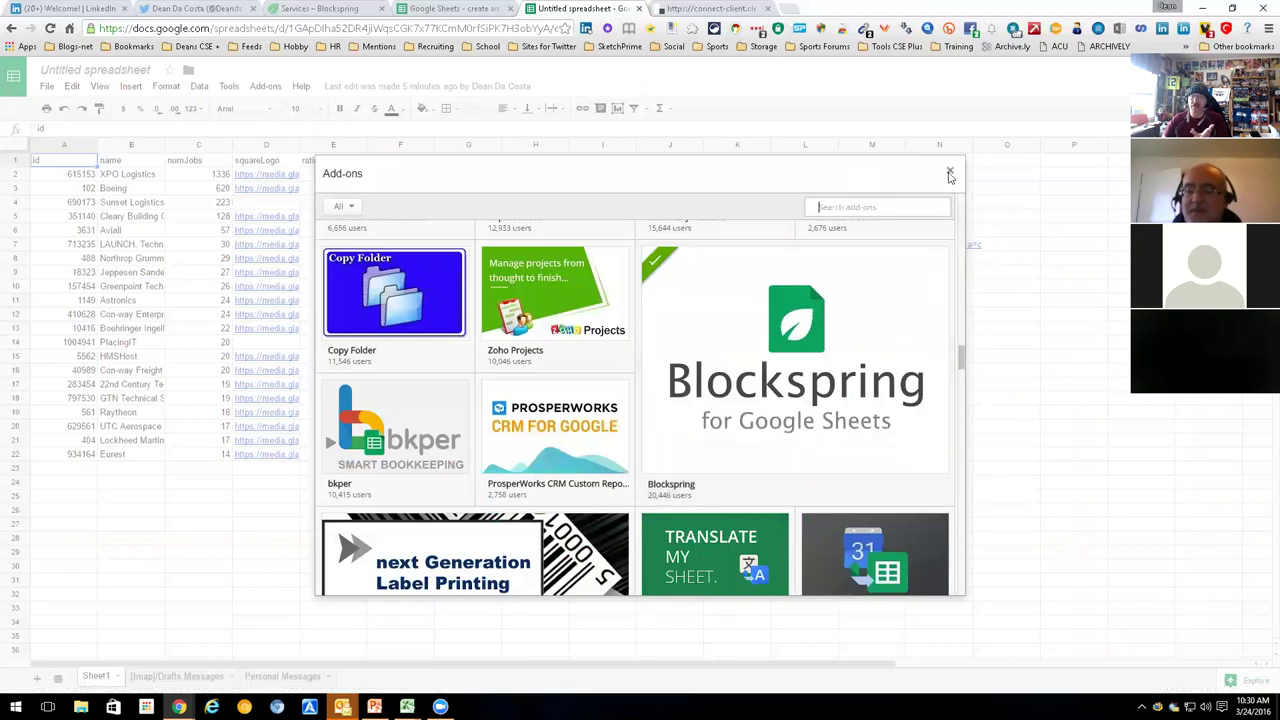
left_click(950, 171)
left_click(270, 88)
mouse_move(300, 132)
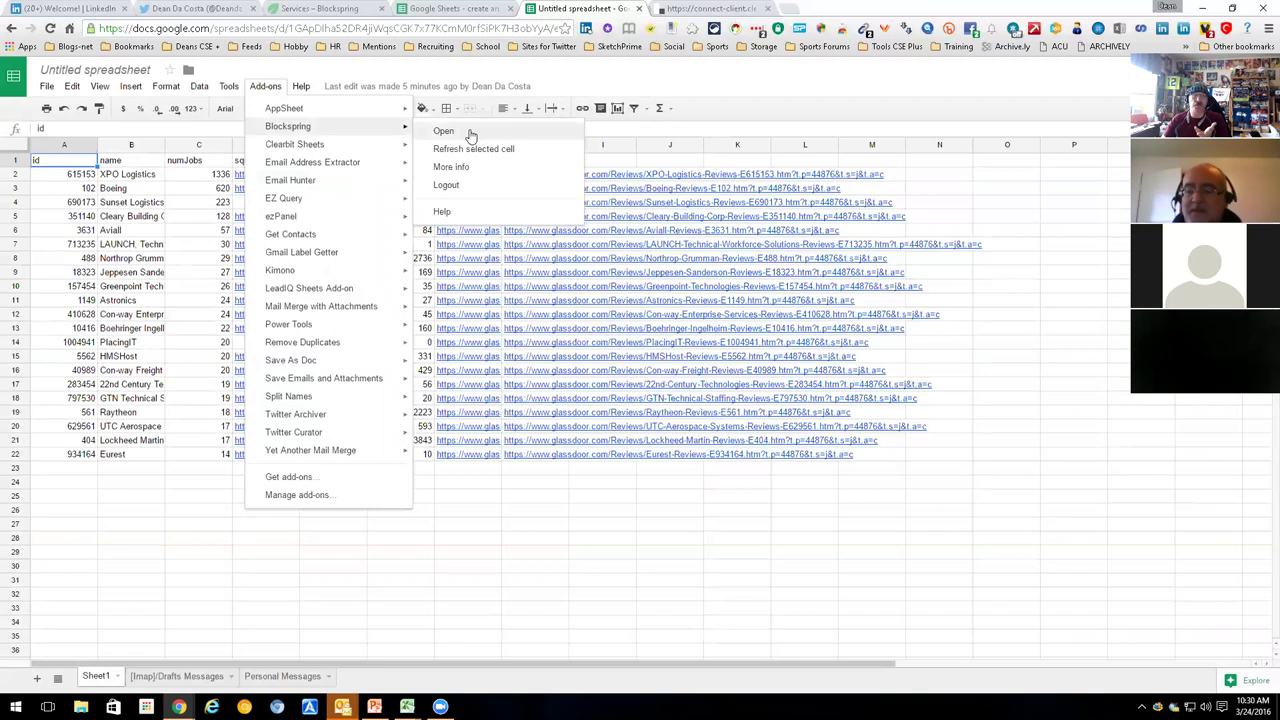
- Open the Blockspring sidebar and select the Email Hunter service's blocks
left_click(470, 133)
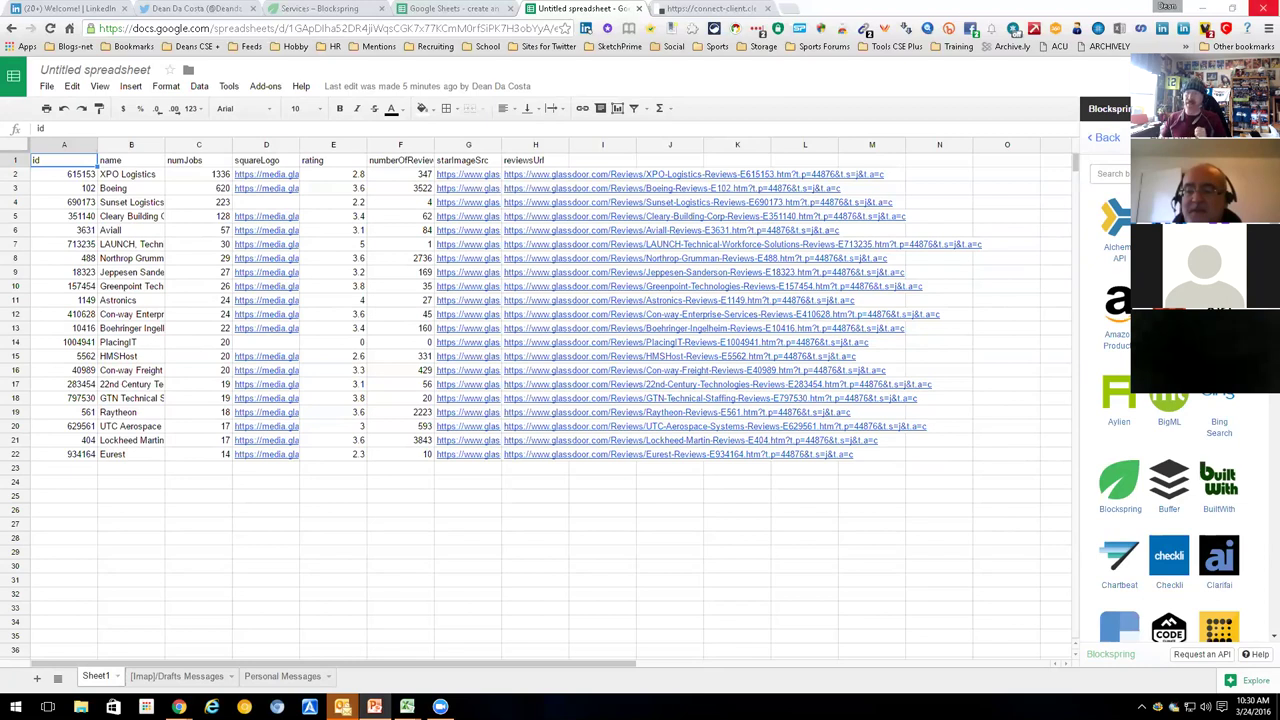
scroll(1170, 400, "down", 5)
scroll(1170, 400, "down", 3)
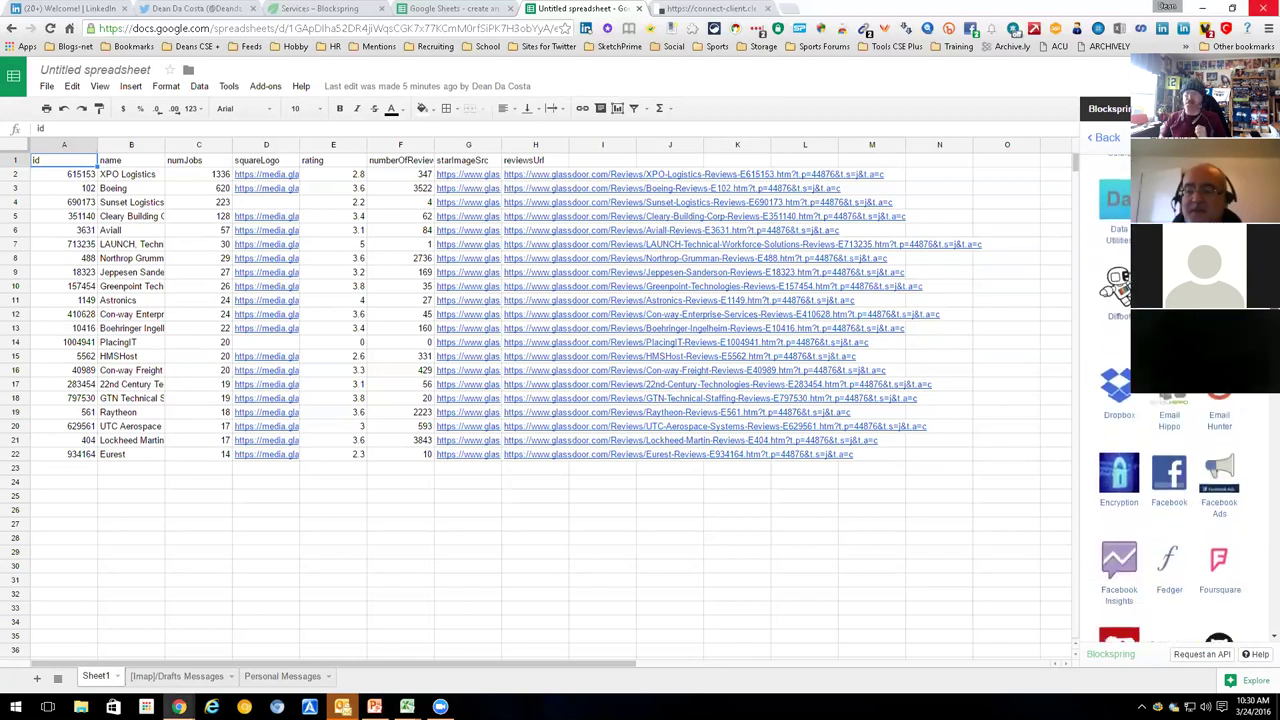
left_click(1169, 345)
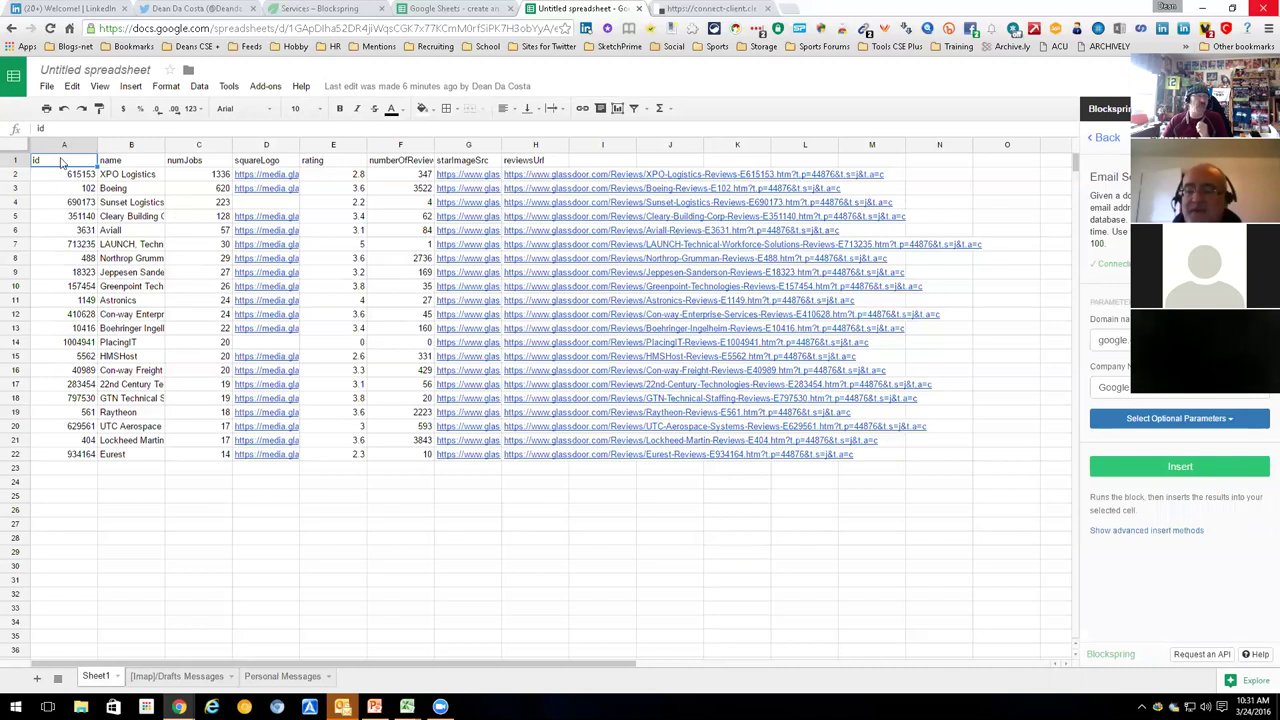
- Add the Get First Source parameter and run the Email Hunter search into the sheet
left_click(1229, 420)
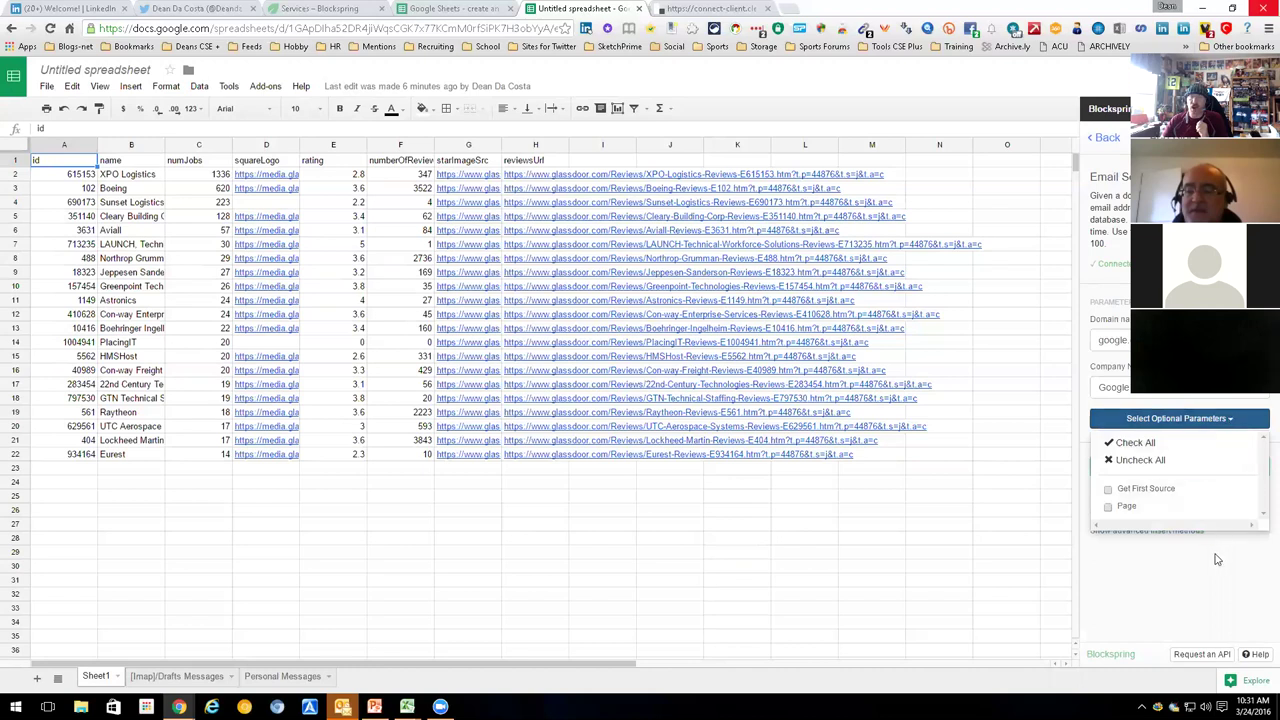
left_click(1108, 492)
left_click(1151, 573)
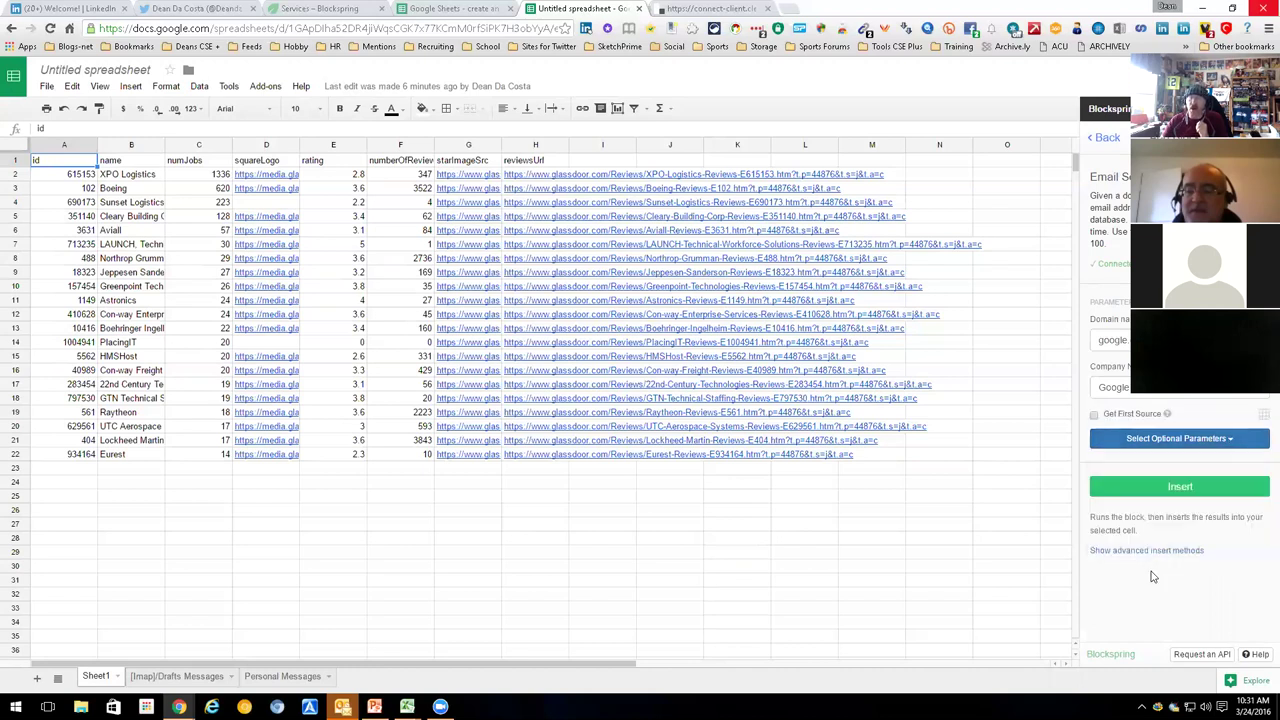
left_click(1180, 486)
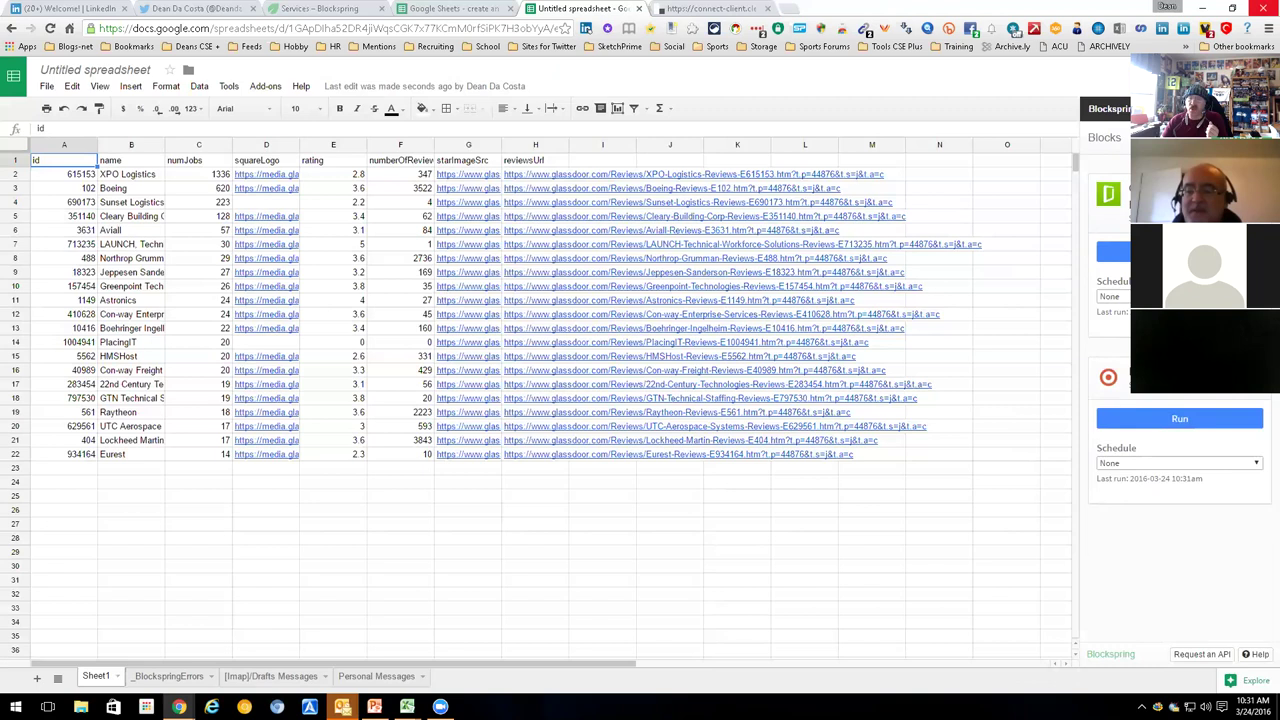
- Rerun the failing search, then close the Untitled spreadsheet's browser tab
left_click(1190, 421)
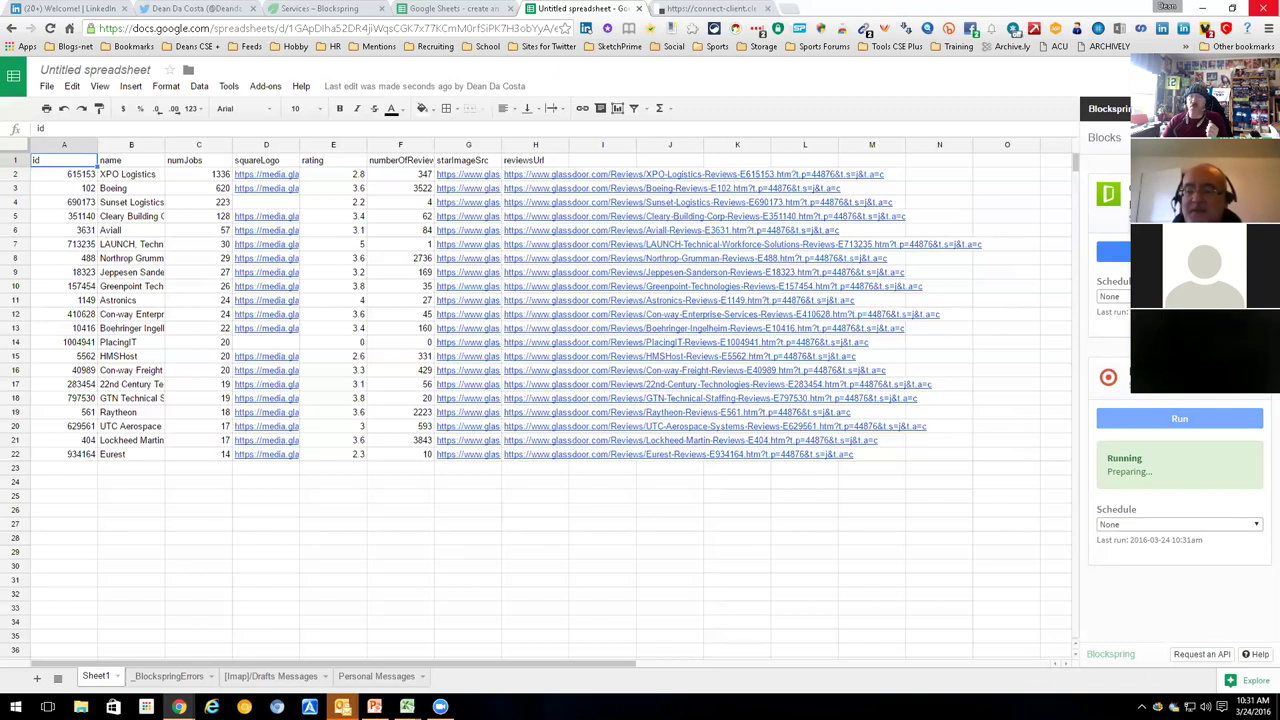
left_click(980, 567)
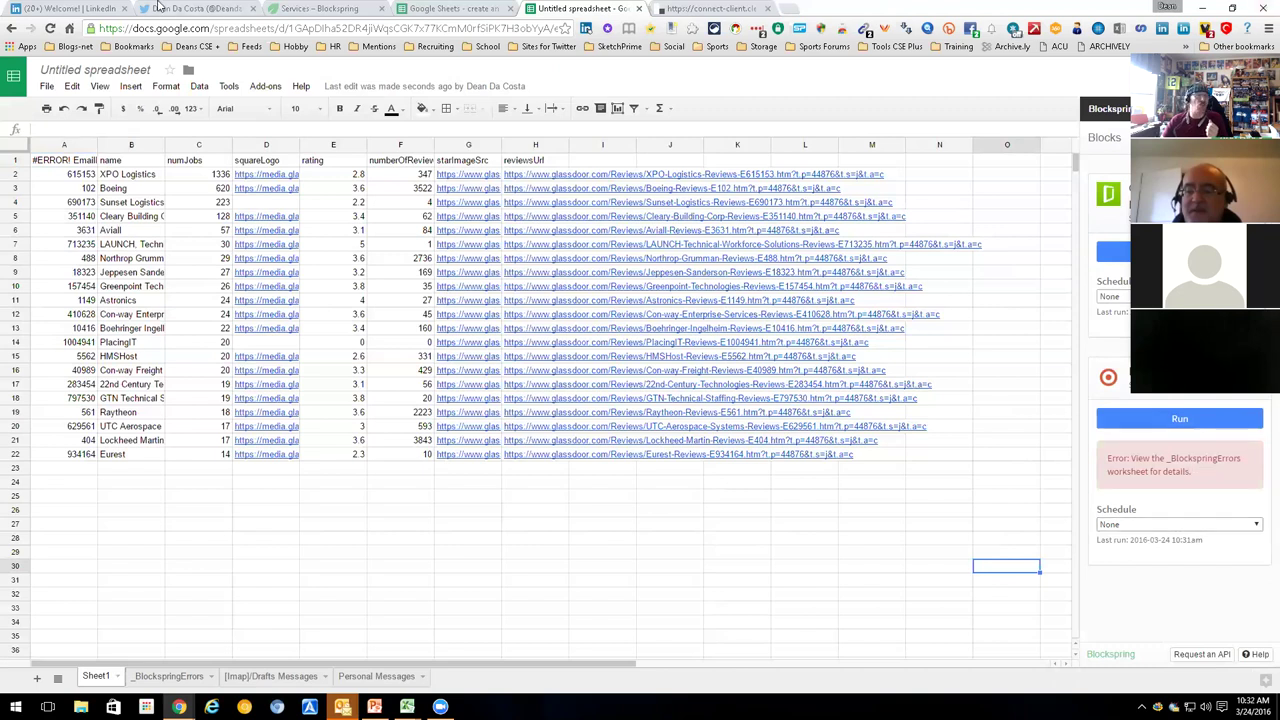
left_click(640, 9)
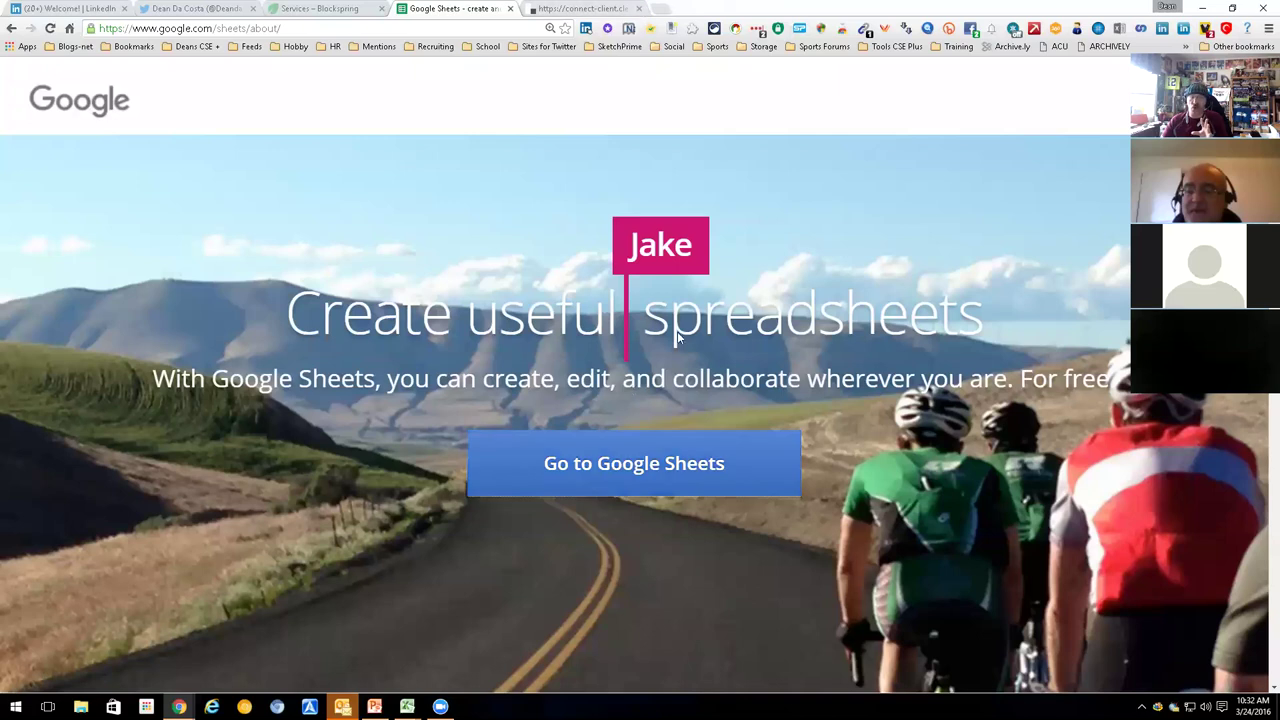
- From the Google Sheets home page, create a new Blank spreadsheet
left_click(661, 447)
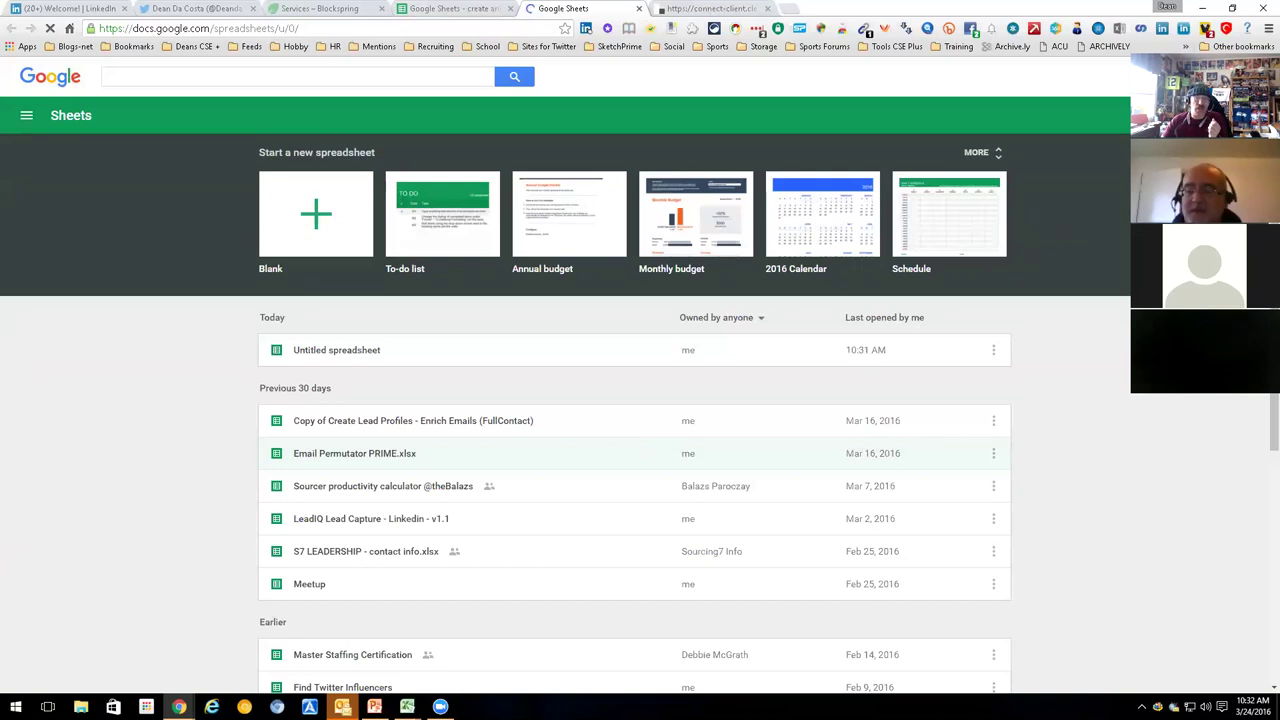
scroll(640, 400, "down", 3)
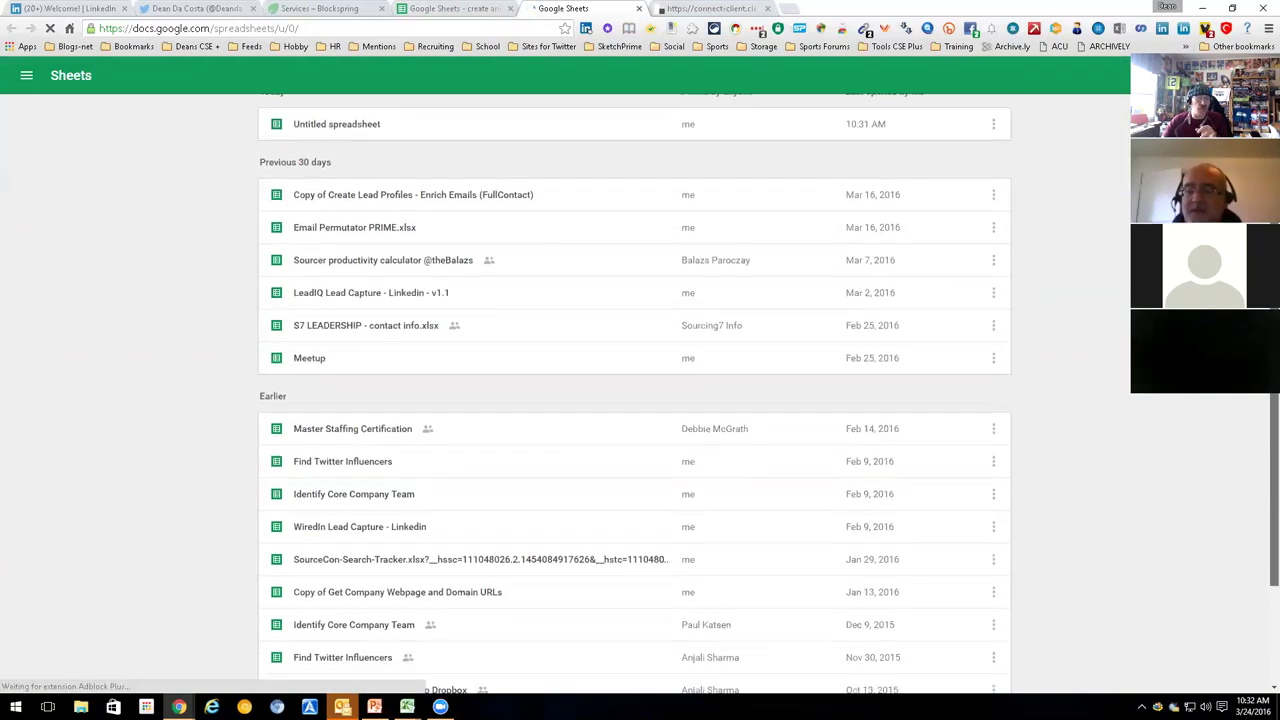
scroll(640, 400, "down", 2)
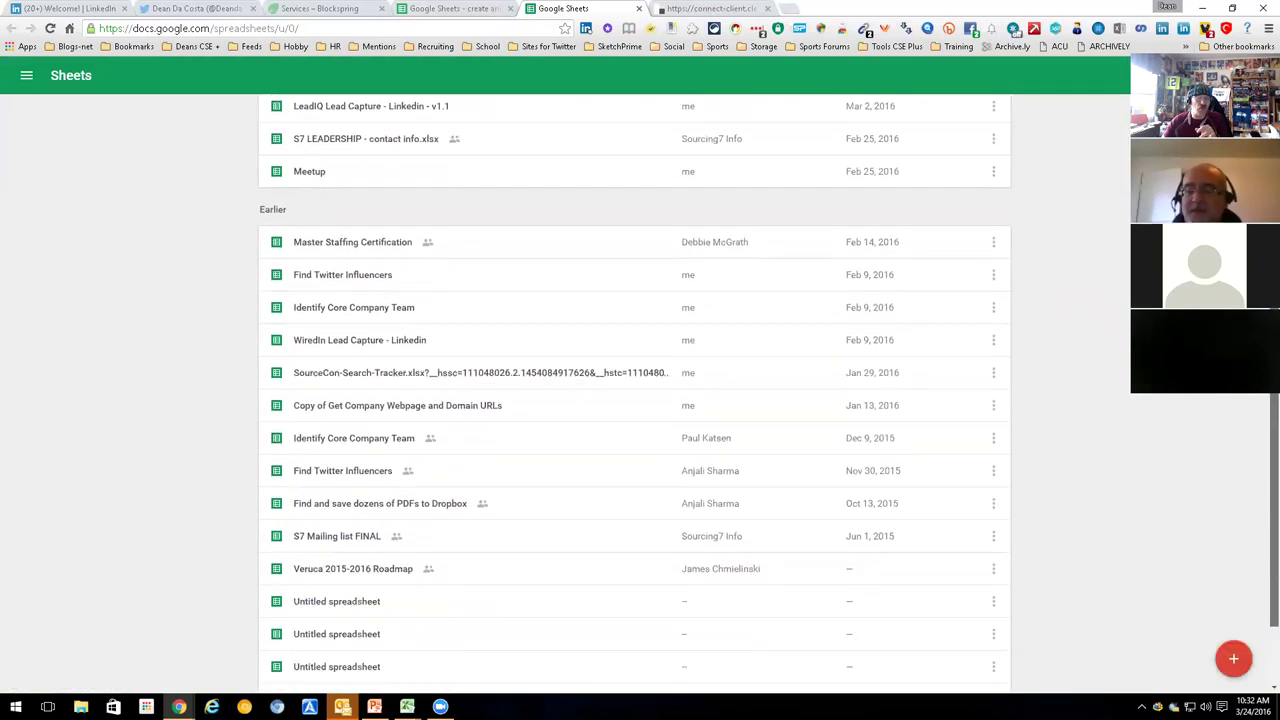
scroll(640, 400, "up", 5)
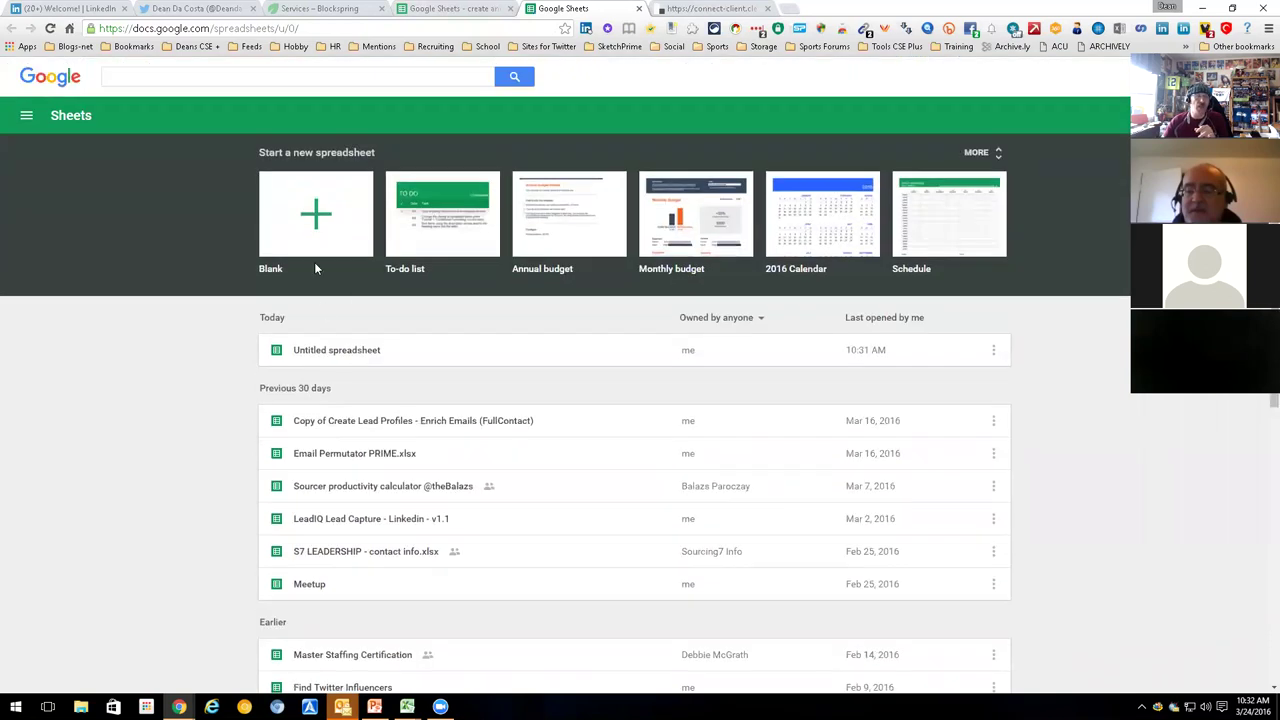
left_click(320, 200)
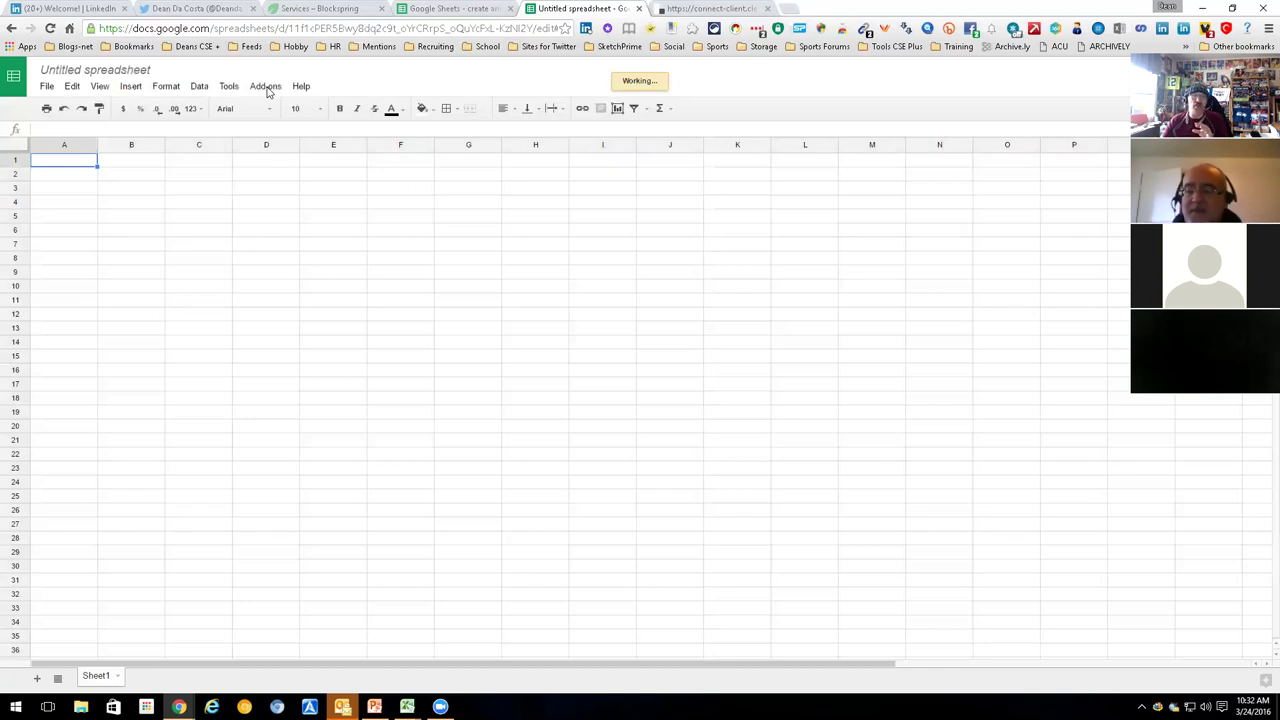
- Launch the Blockspring add-on sidebar and scroll its service grid down to Email Hunter
left_click(266, 87)
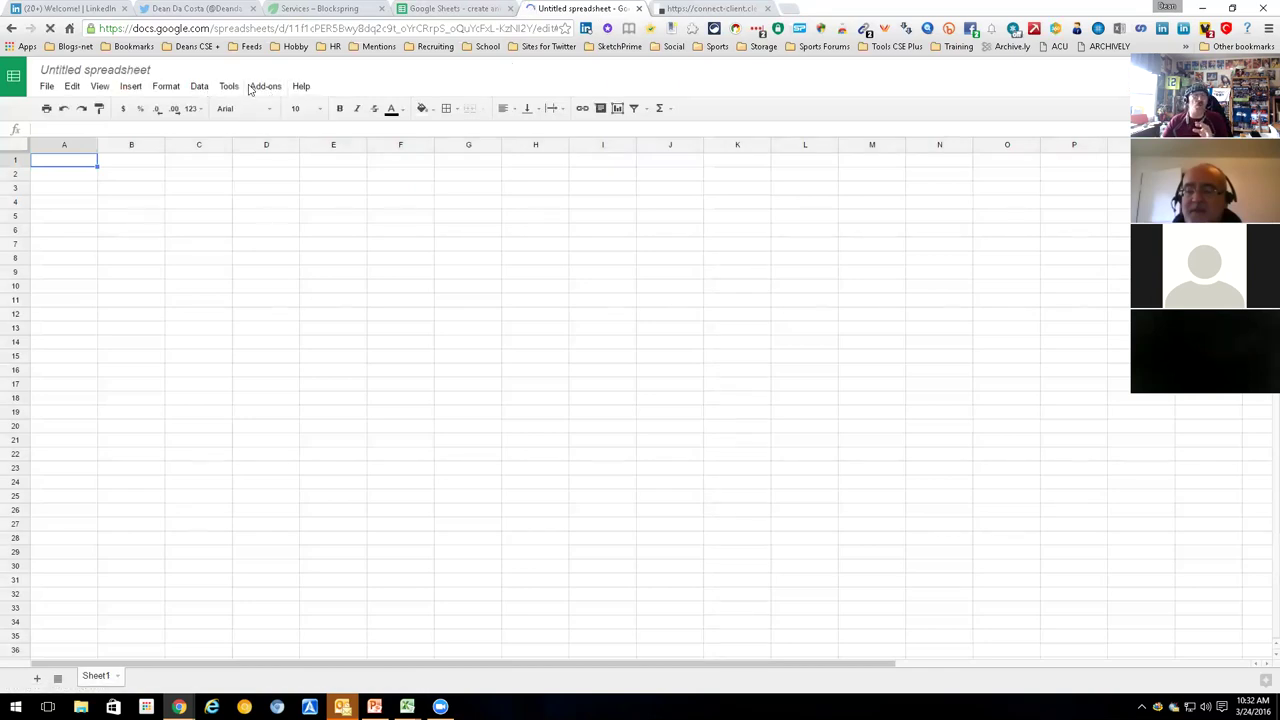
left_click(262, 87)
mouse_move(280, 127)
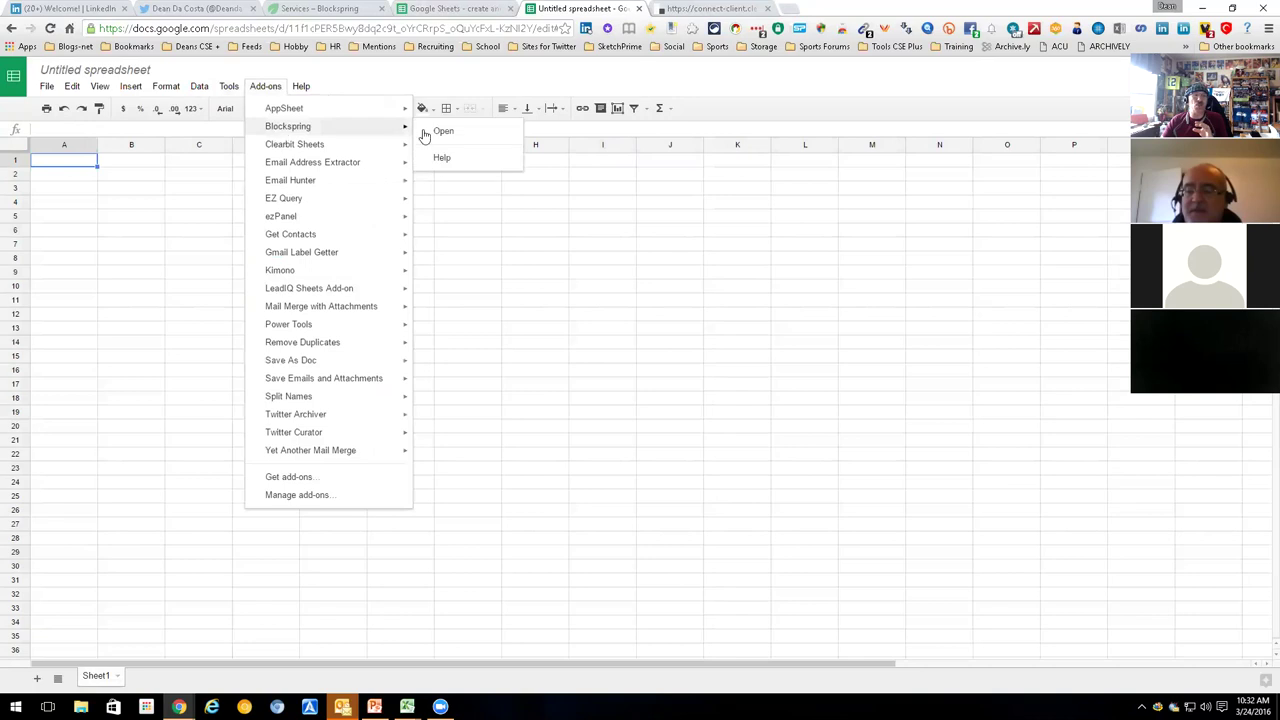
left_click(447, 133)
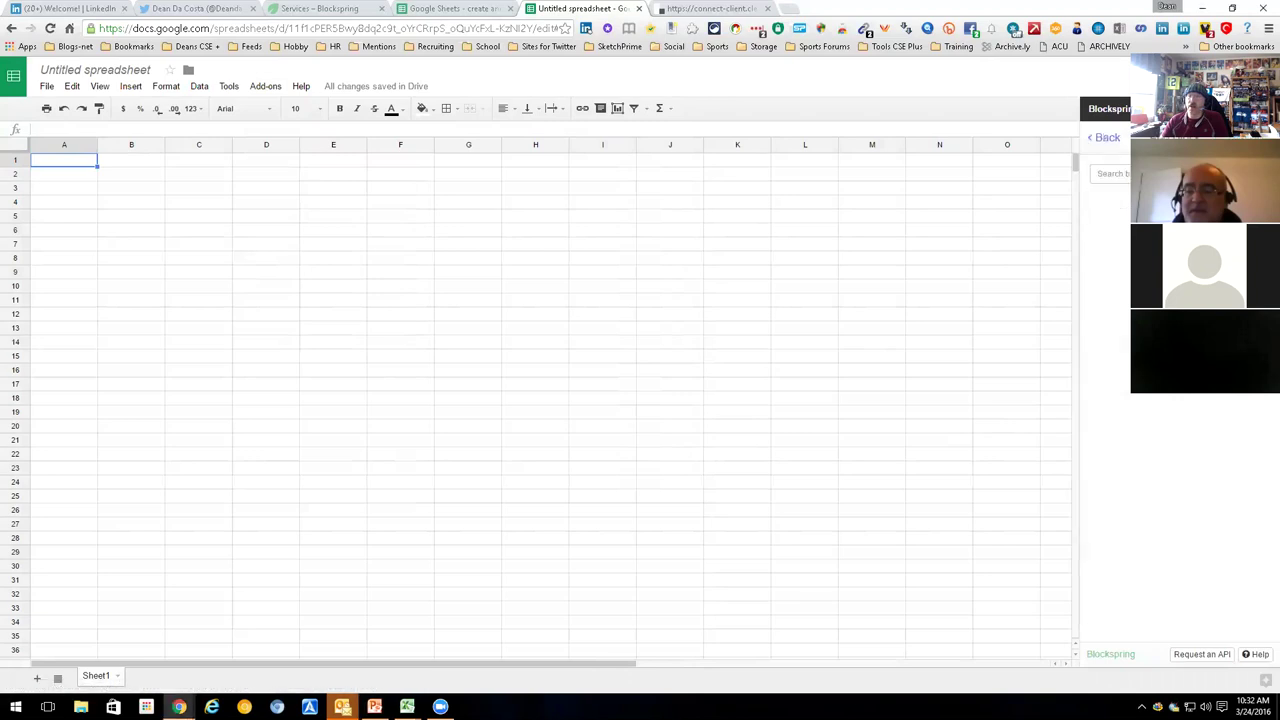
scroll(1170, 400, "down", 5)
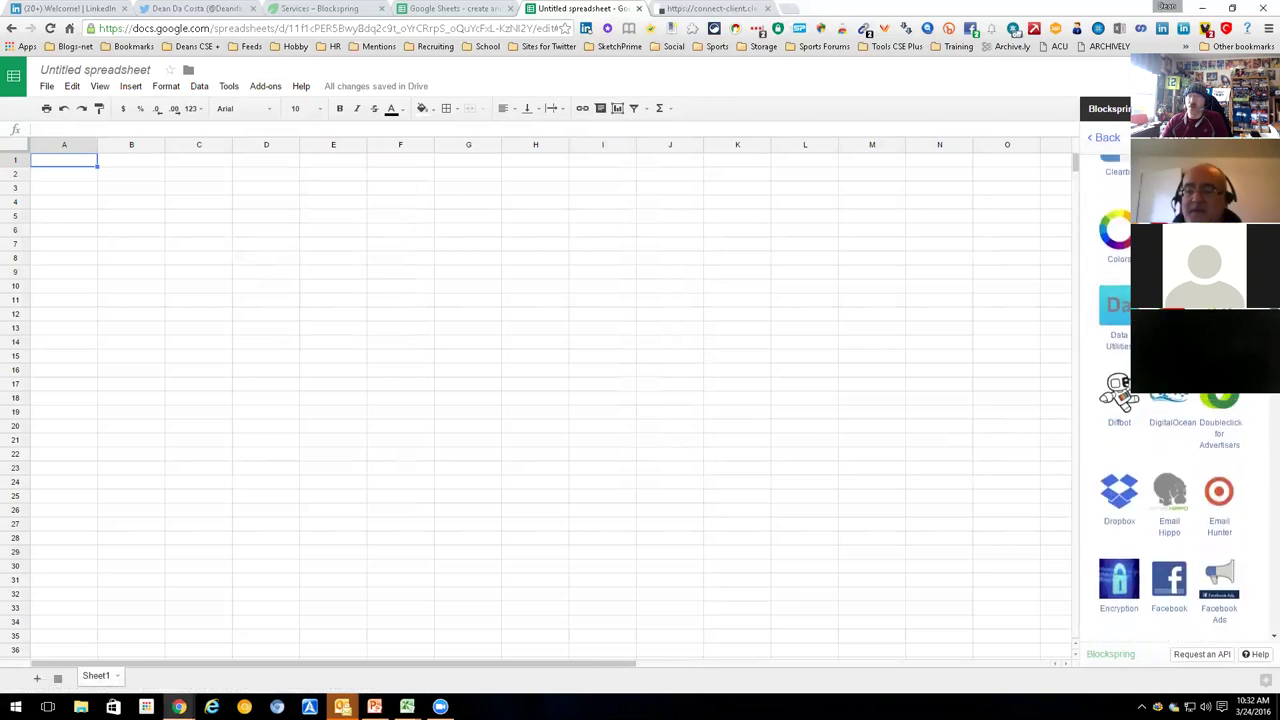
scroll(1170, 450, "down", 1)
- Open Email Hunter's Email Search form and set the domain name to apple.com
left_click(1219, 395)
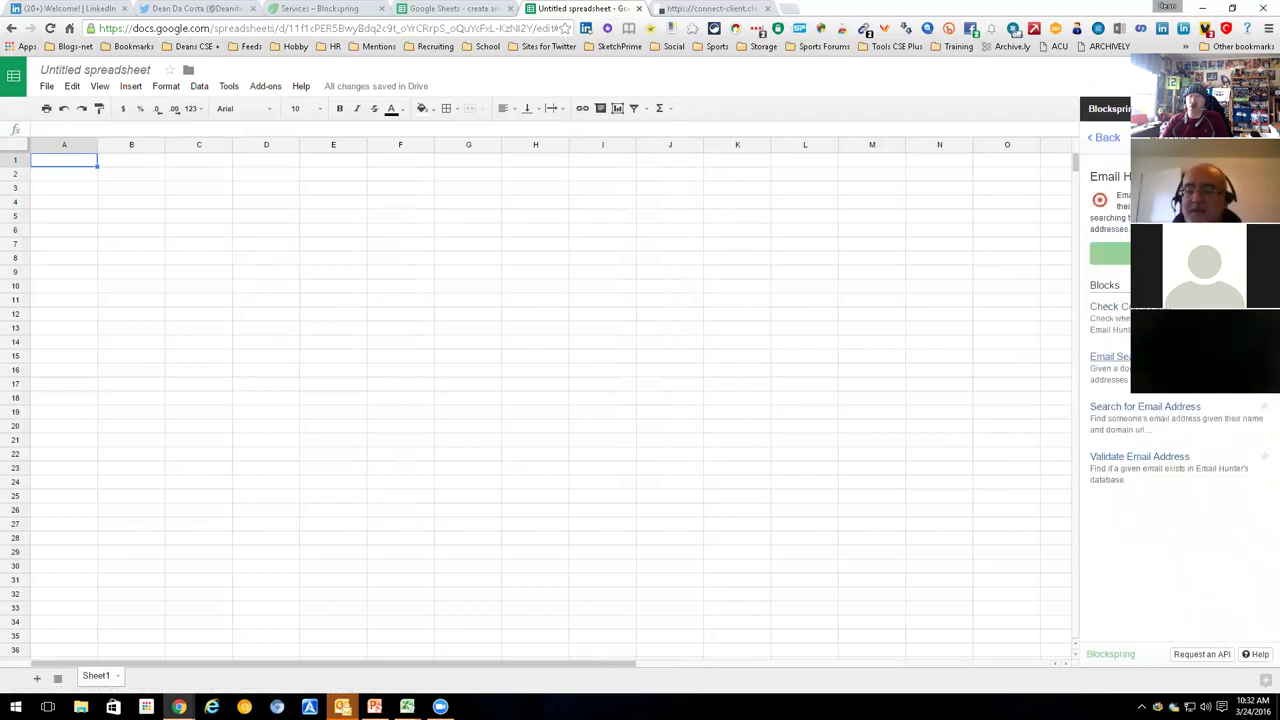
left_click(1108, 357)
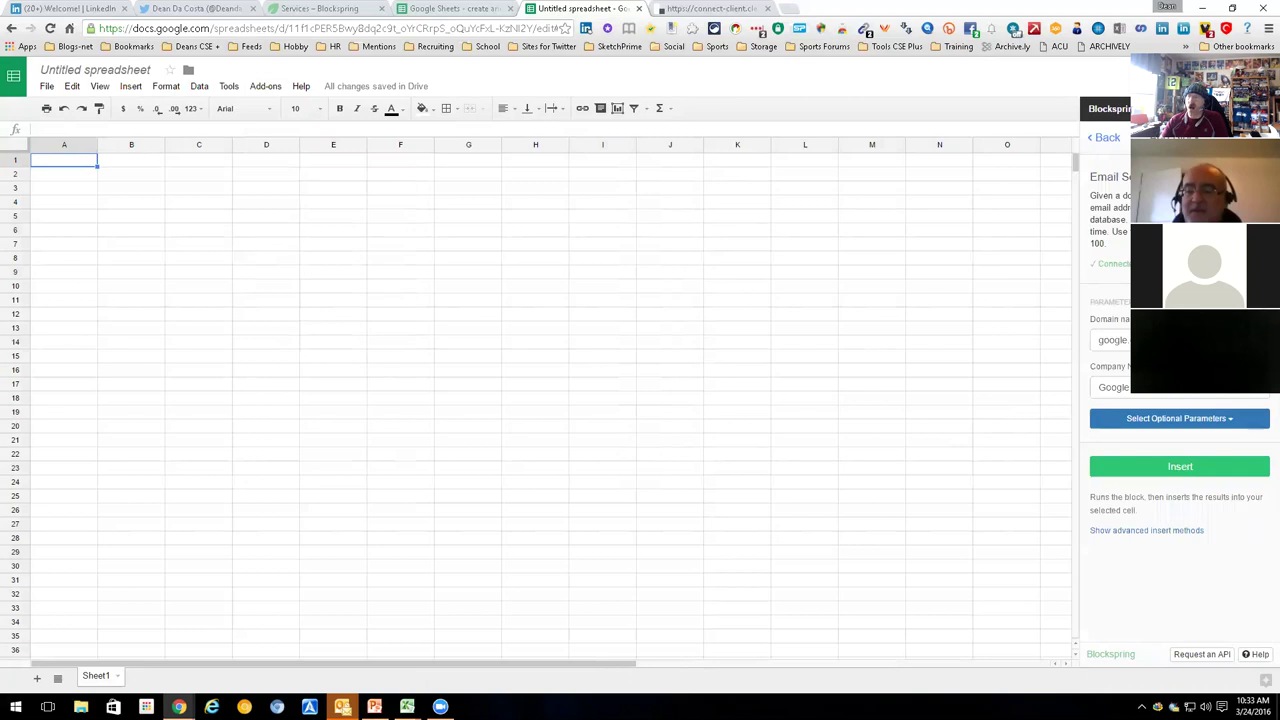
double_click(1110, 340)
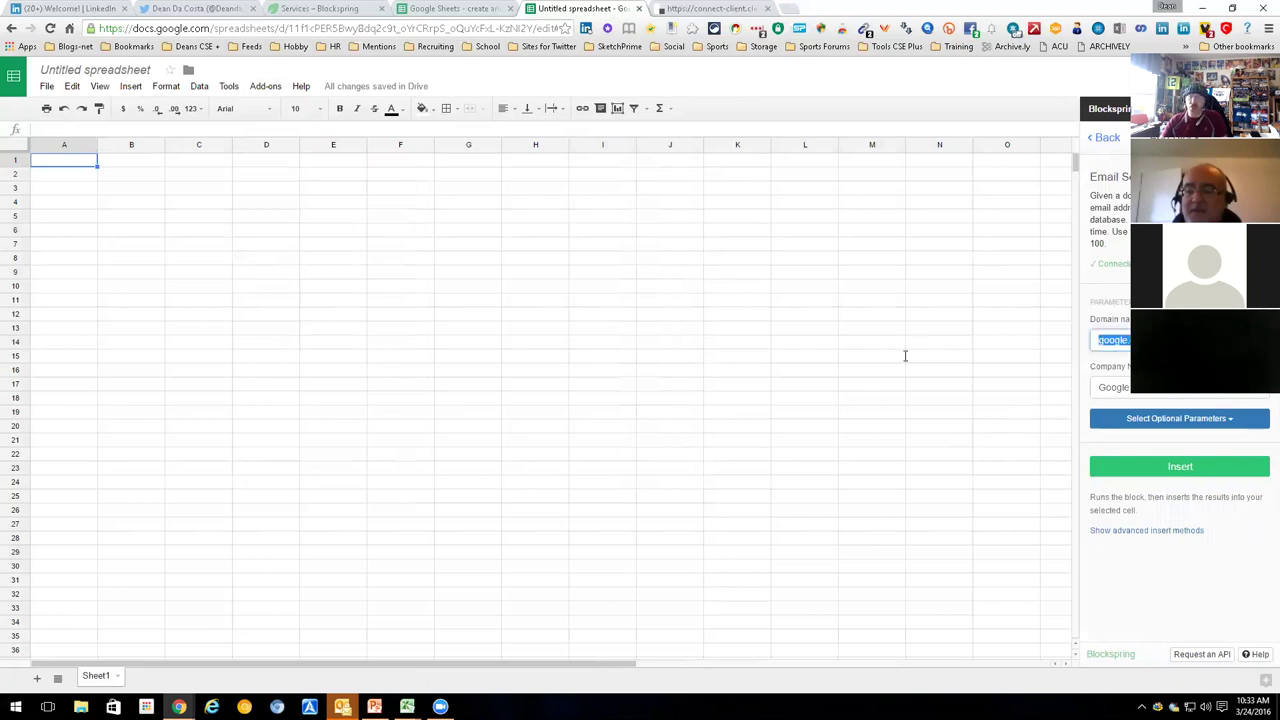
type("apple.com")
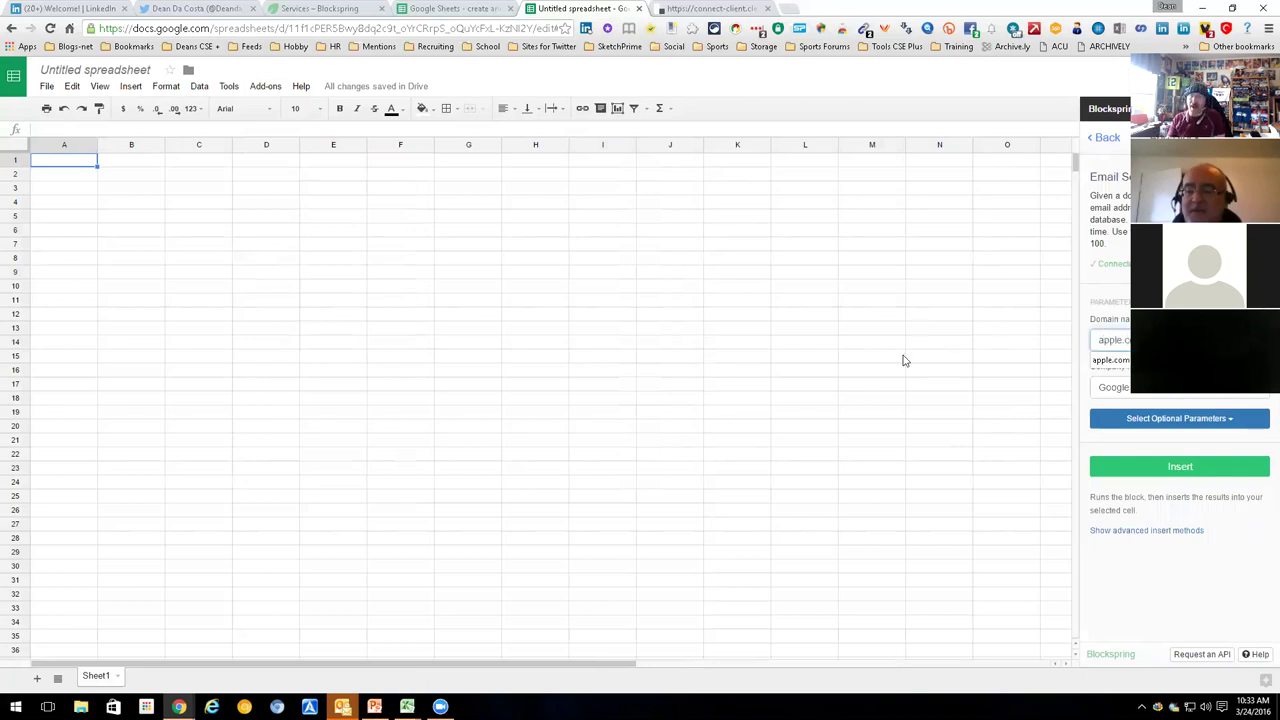
key("Down")
key("Return")
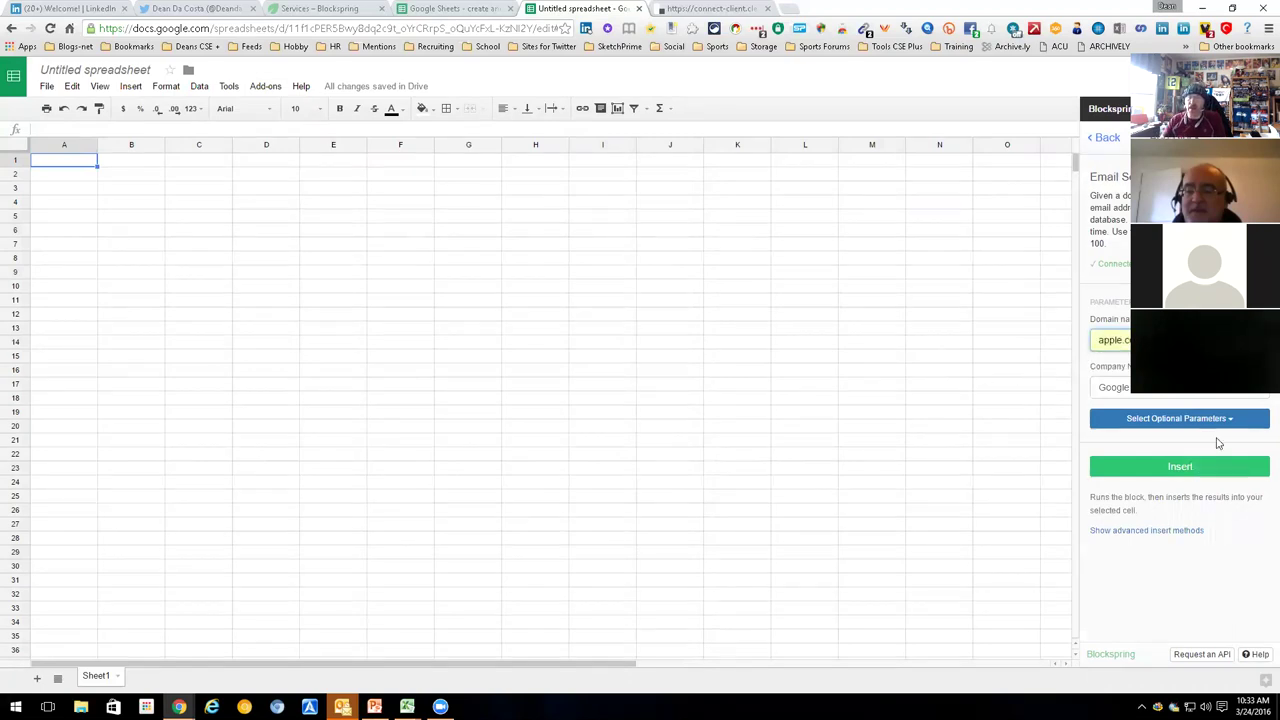
- Add the Page parameter, insert the search into A1, then present the Email Hunter slide in PowerPoint
left_click(1240, 421)
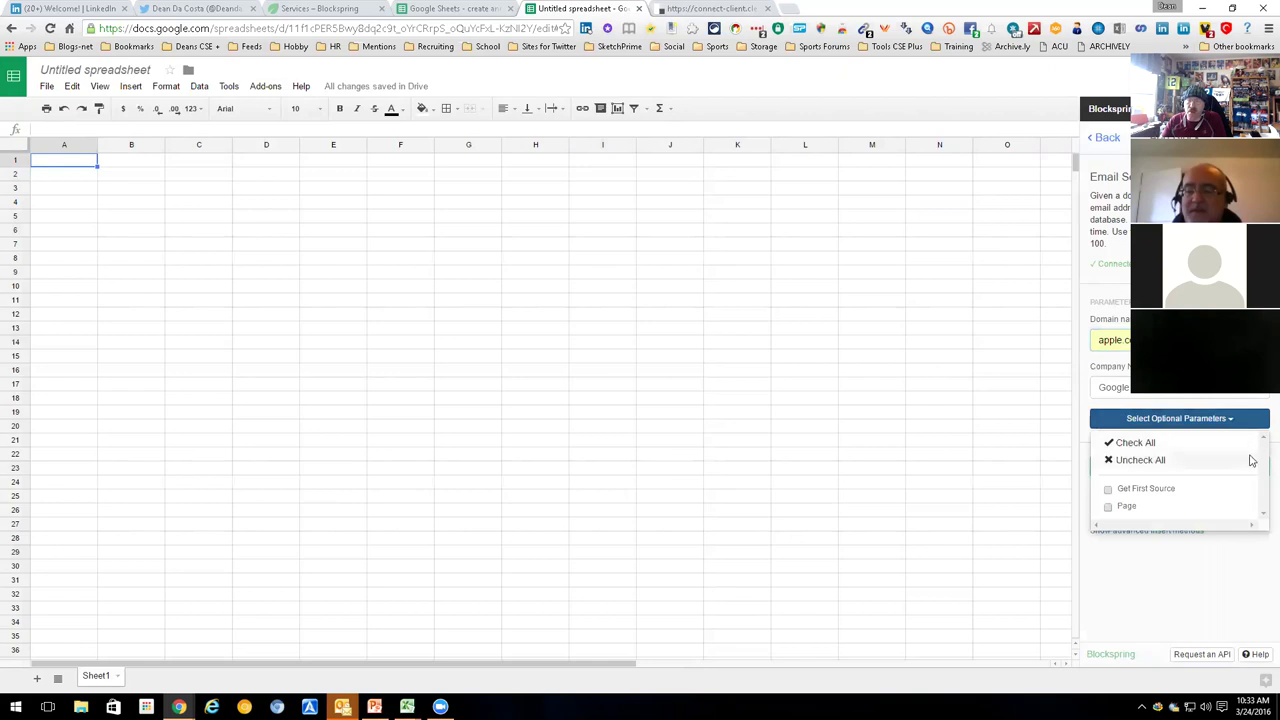
left_click(1106, 508)
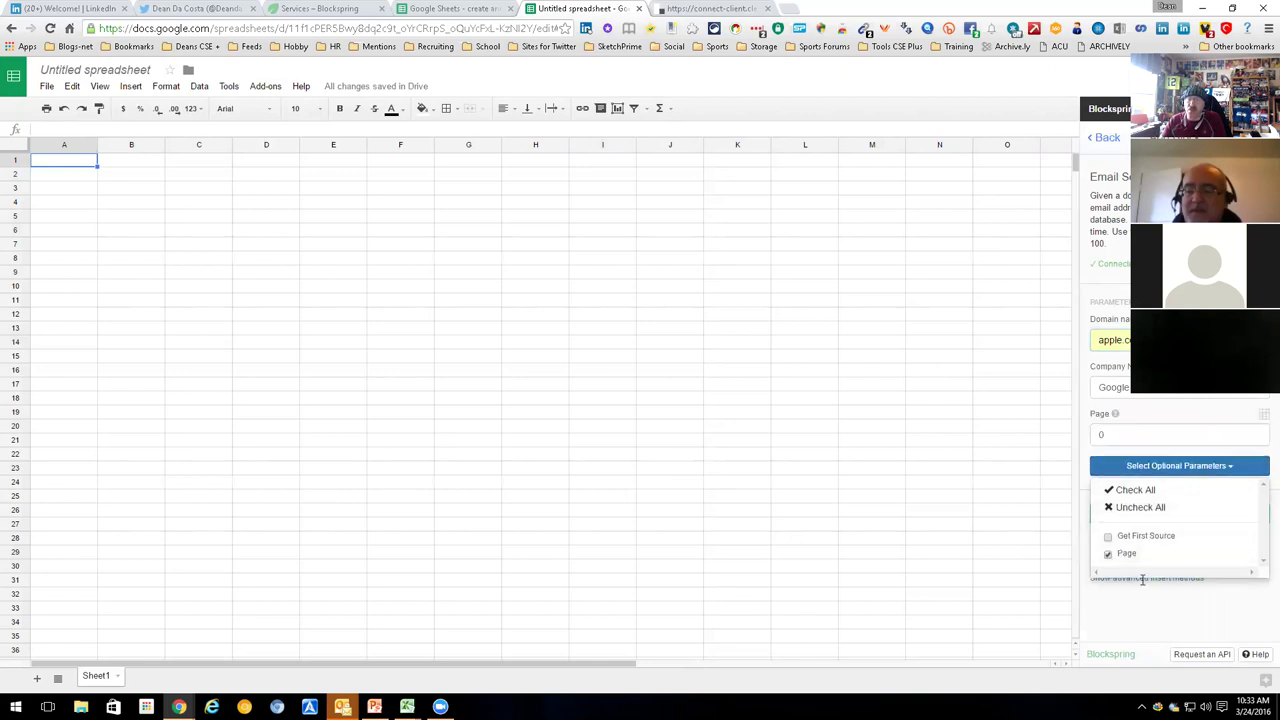
left_click(1154, 593)
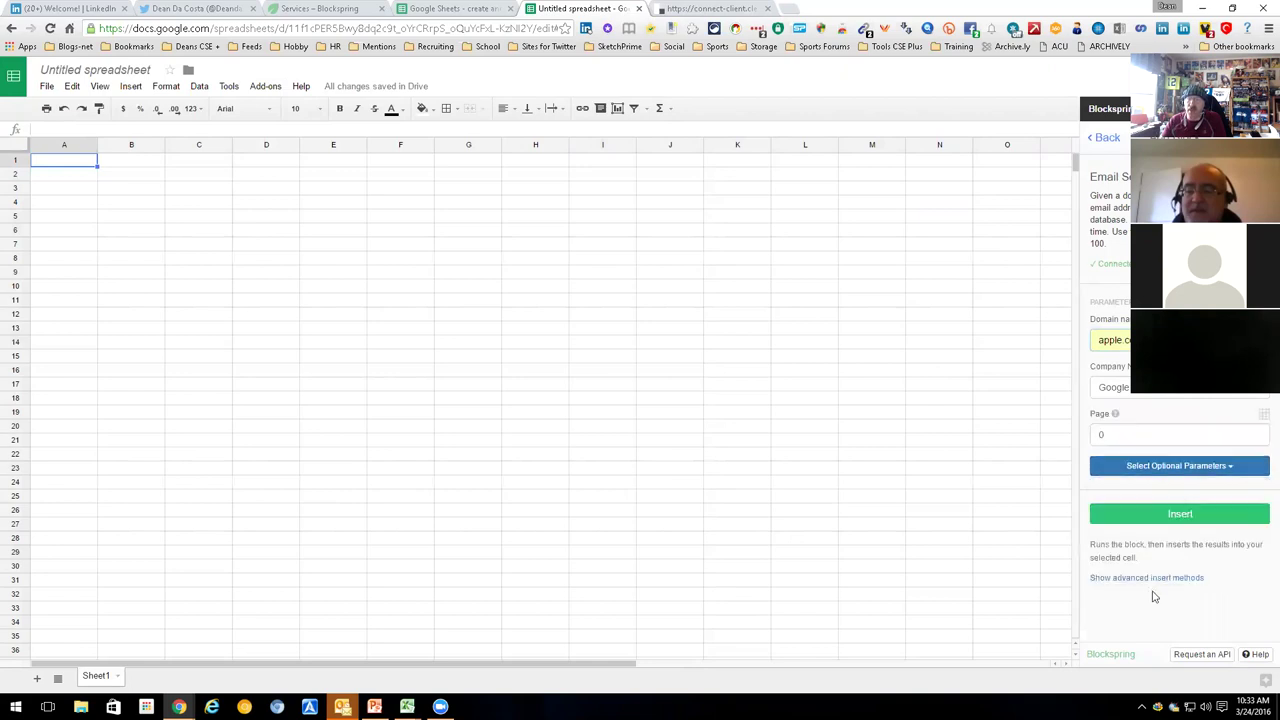
left_click(1181, 515)
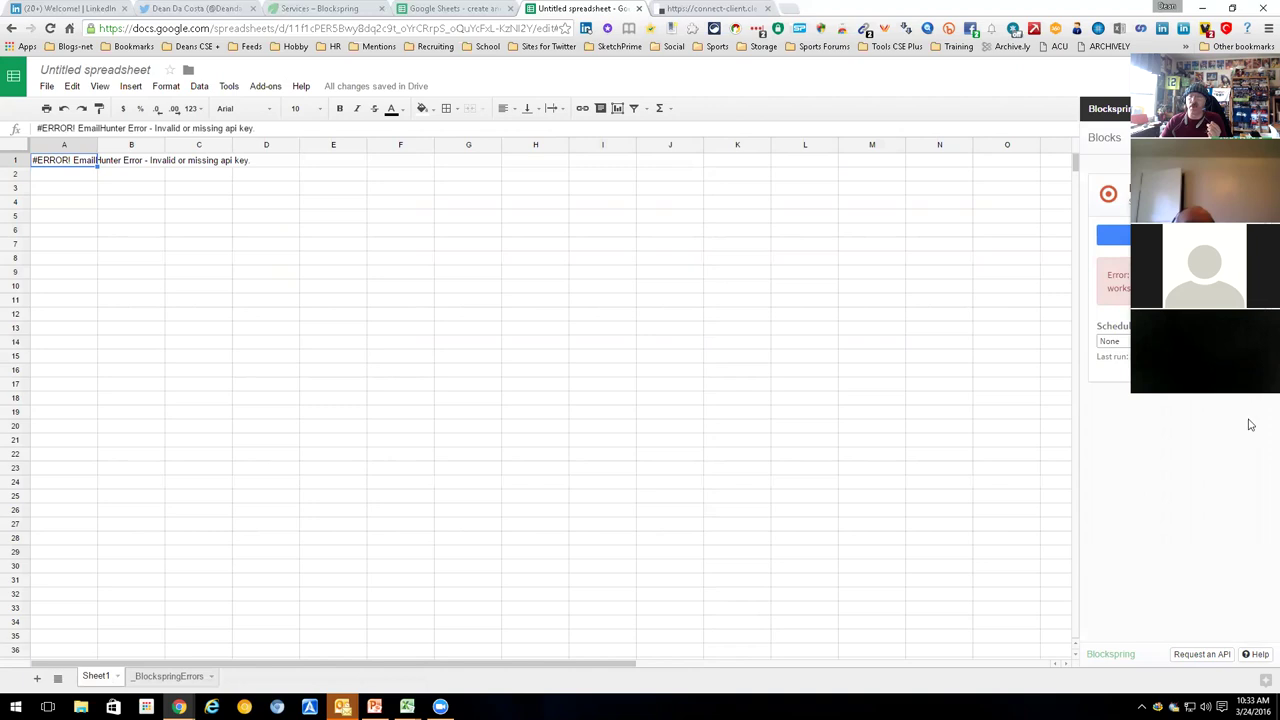
key("alt+Tab")
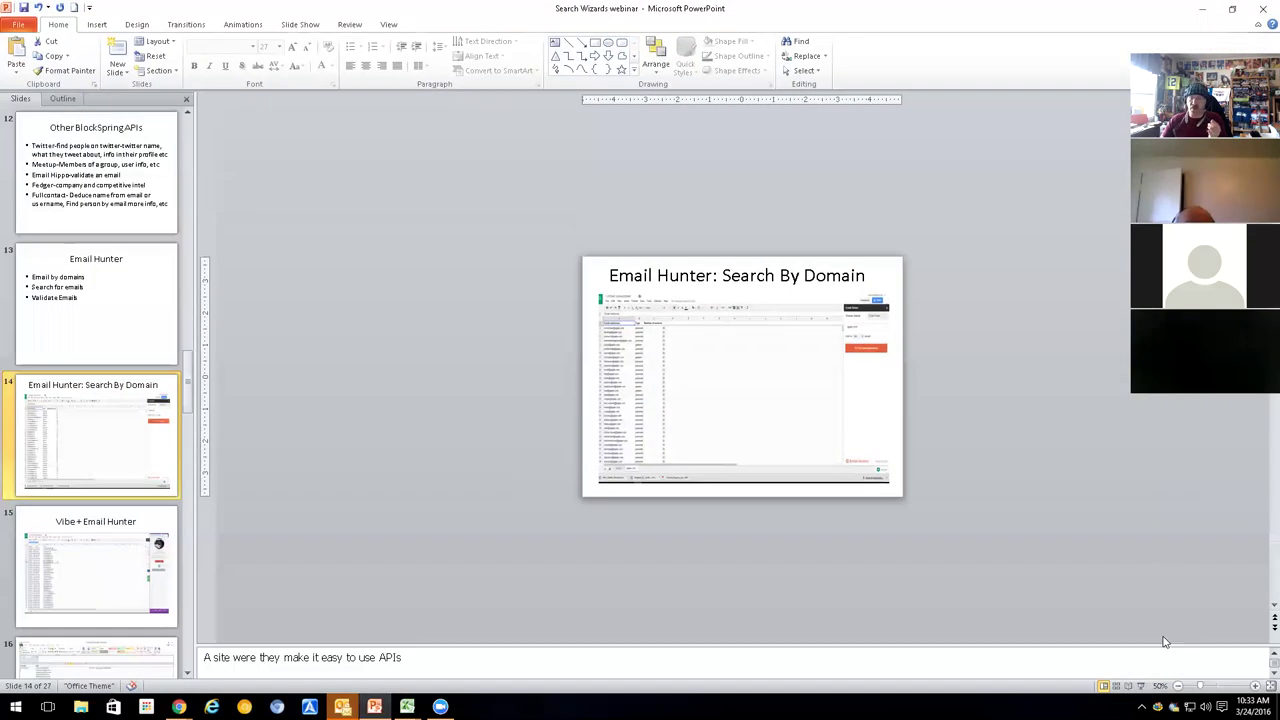
key("shift+F5")
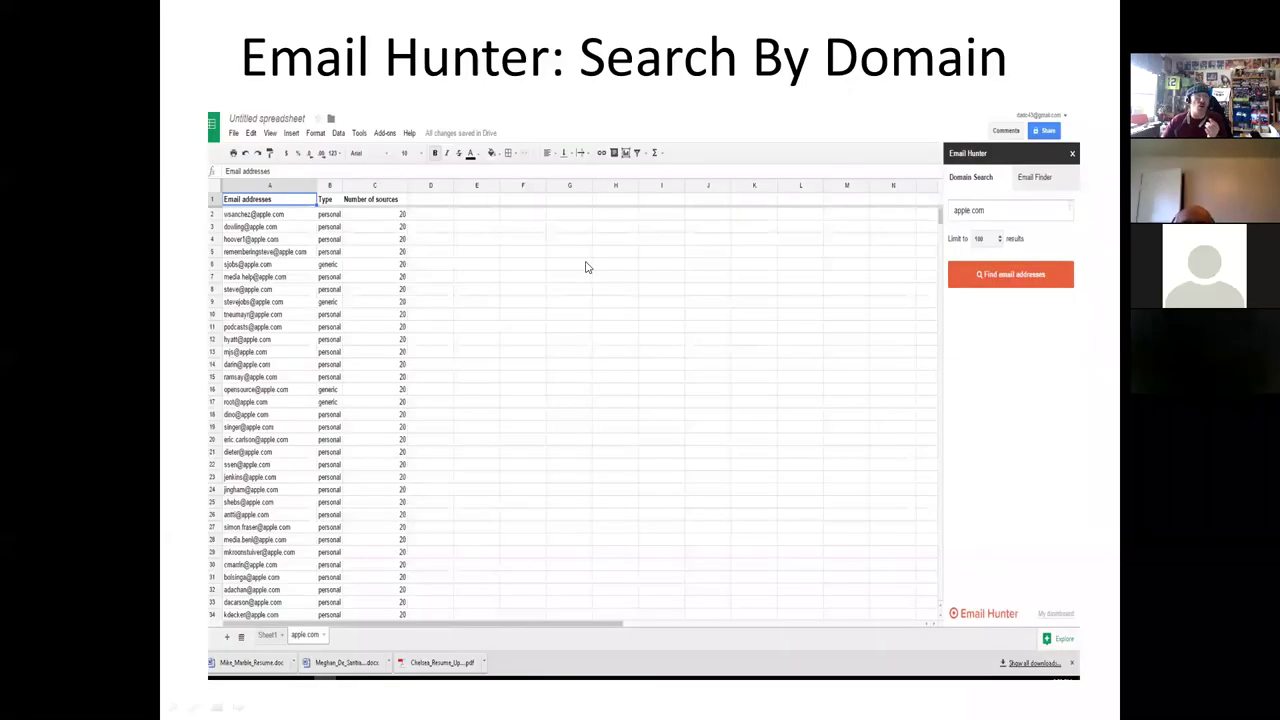
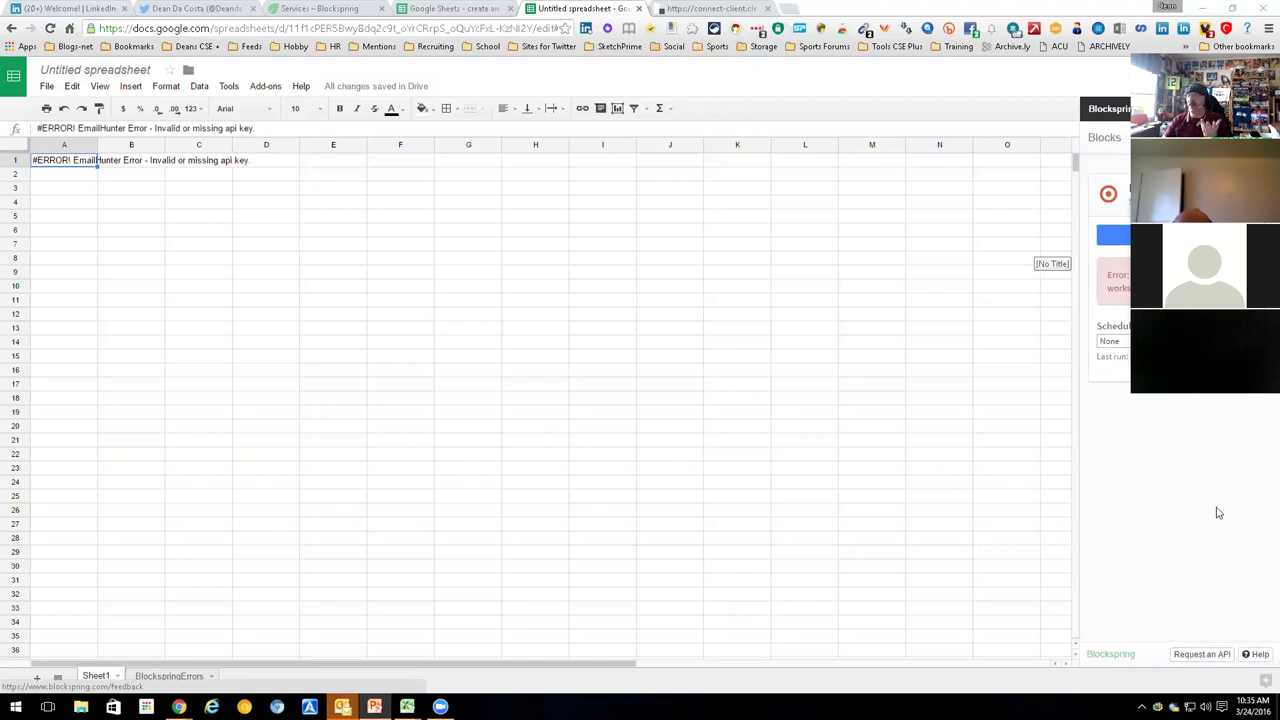
- Close the Blockspring panel and the untitled error spreadsheet, then return to the Sheets home list
left_click(1201, 459)
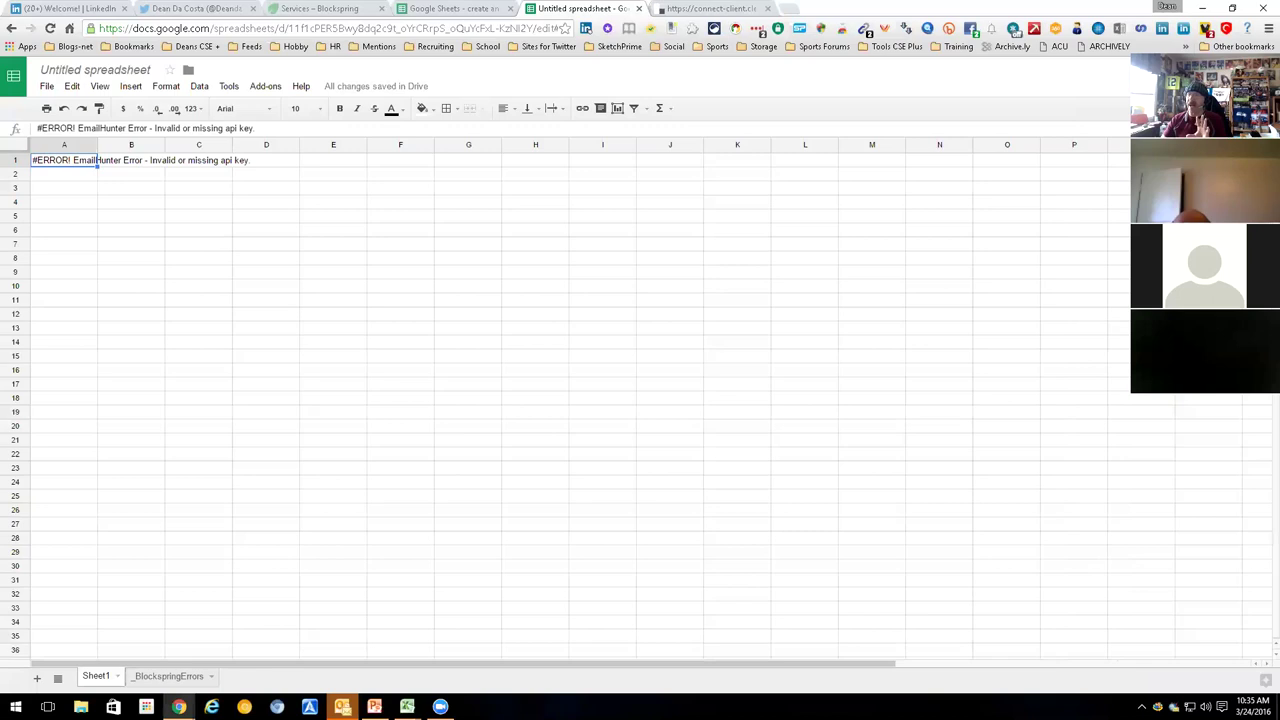
left_click(641, 9)
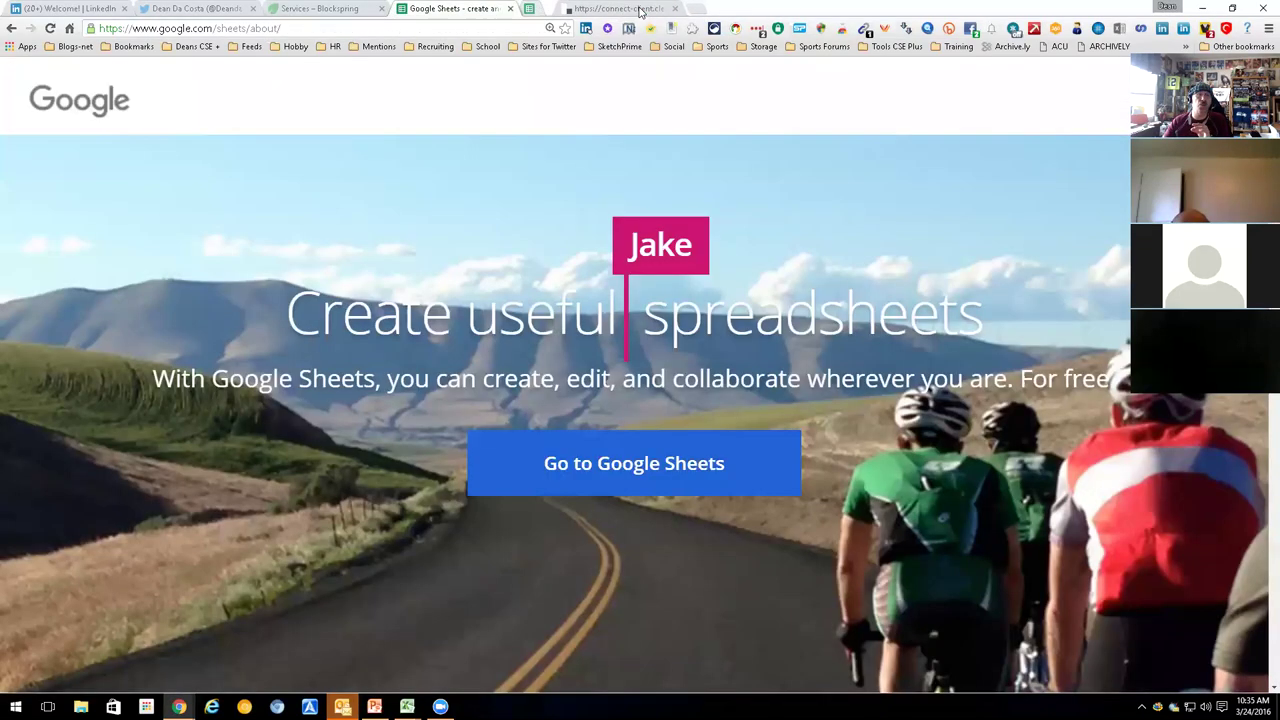
left_click(615, 477)
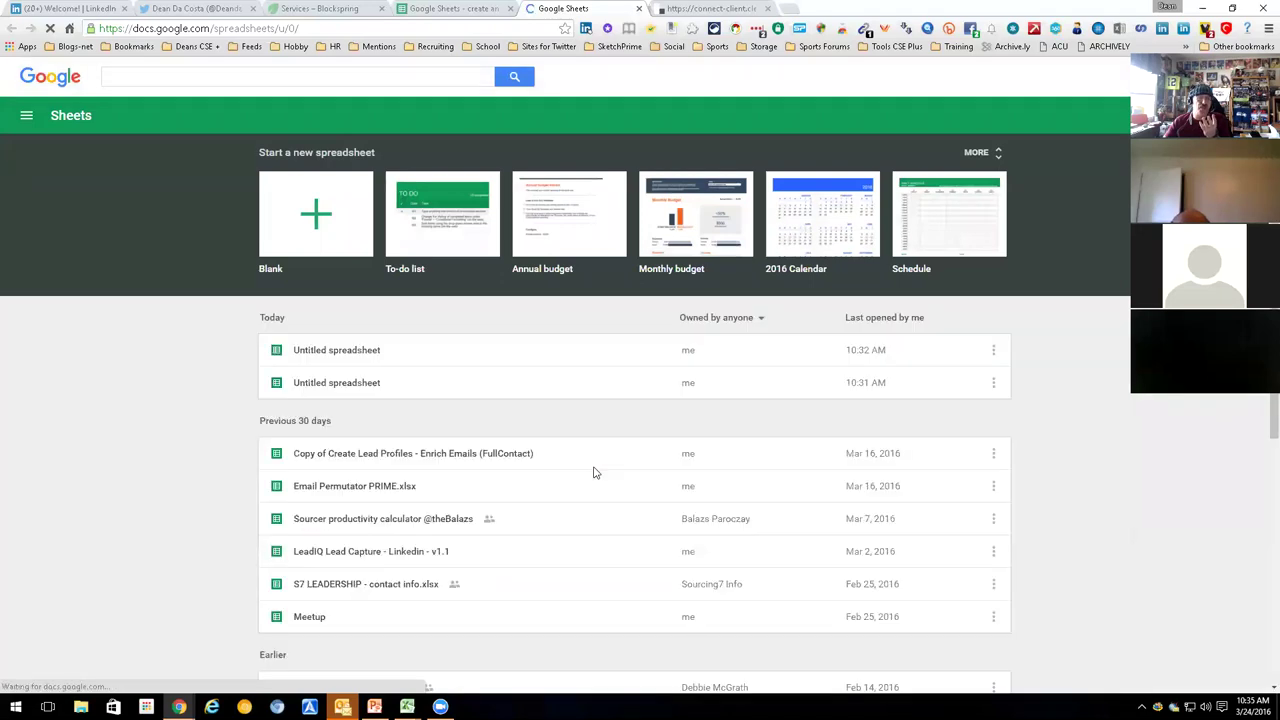
- In Email Permutator PRIME.xlsx, copy the 27 emails in C2:C28 on the Common personnel sheet
left_click(335, 492)
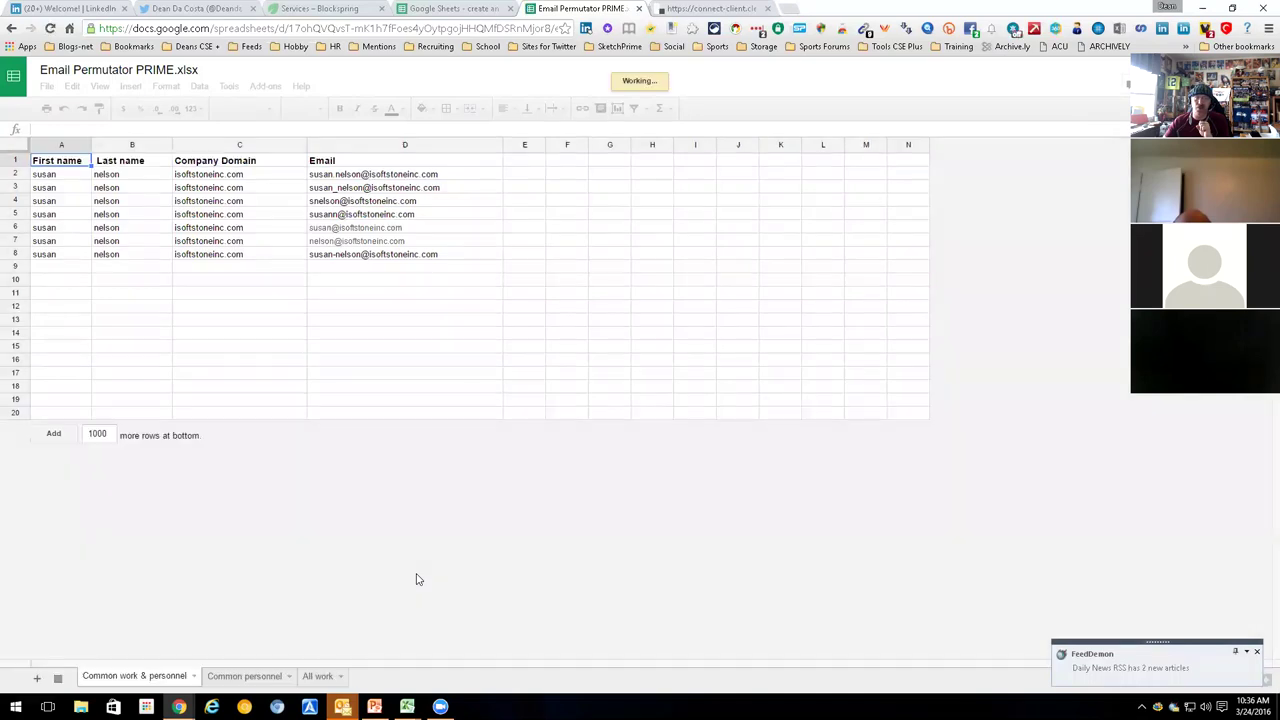
left_click(231, 677)
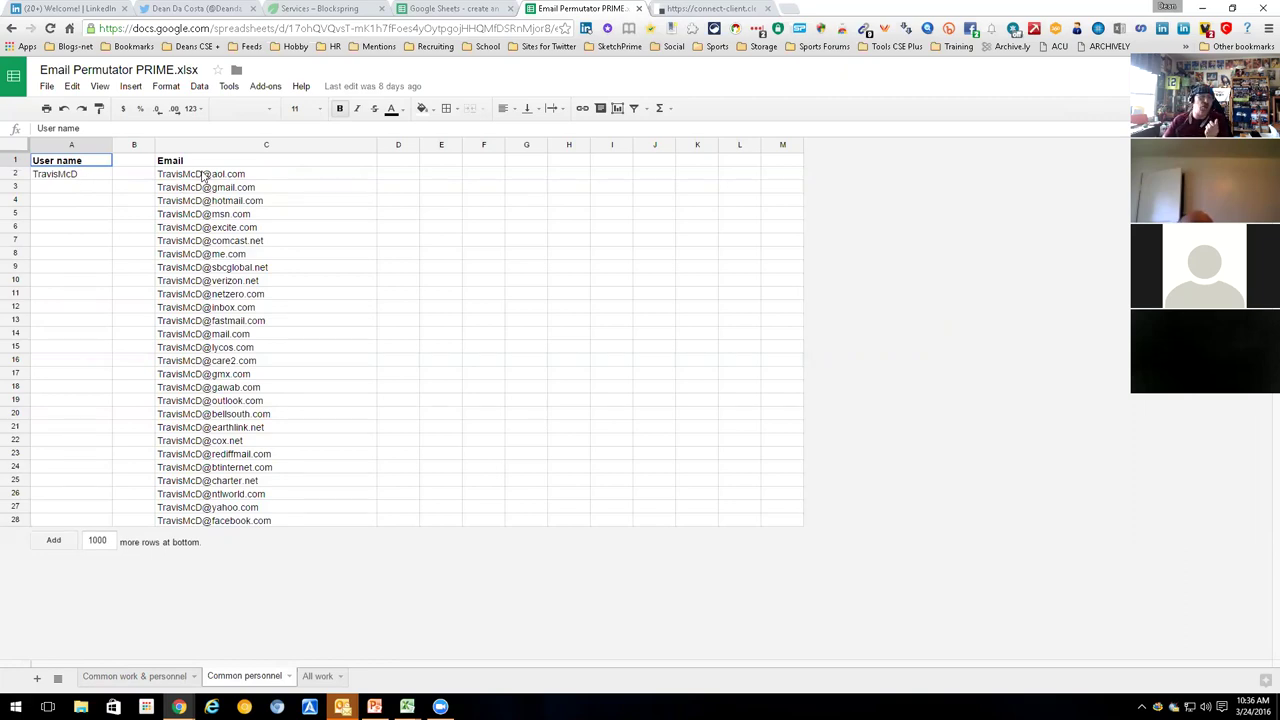
left_click_drag(201, 175, 190, 524)
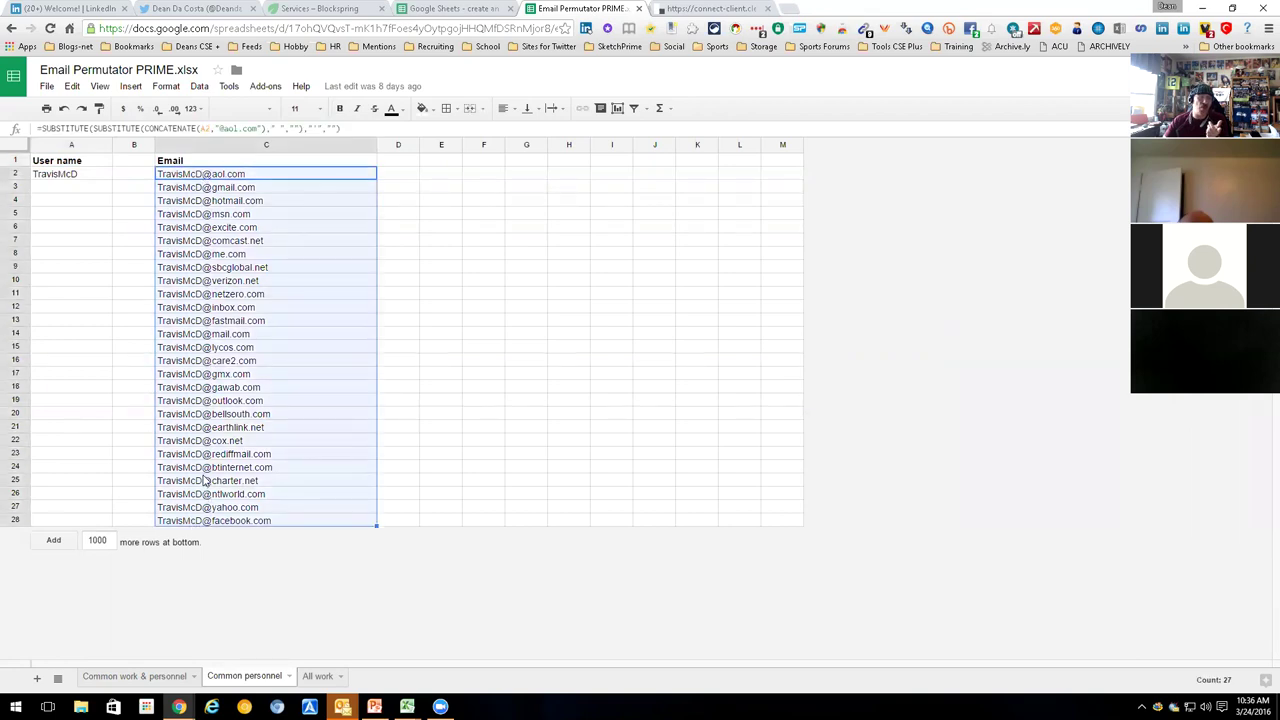
right_click(205, 216)
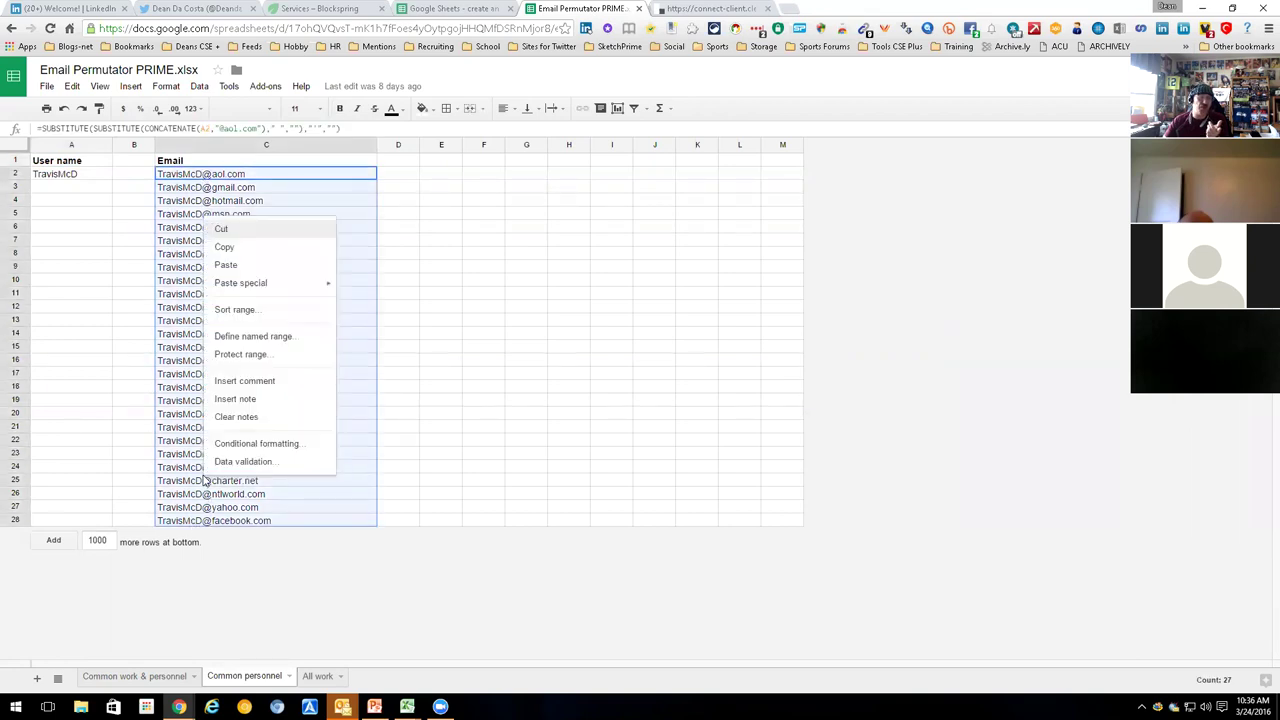
left_click(232, 247)
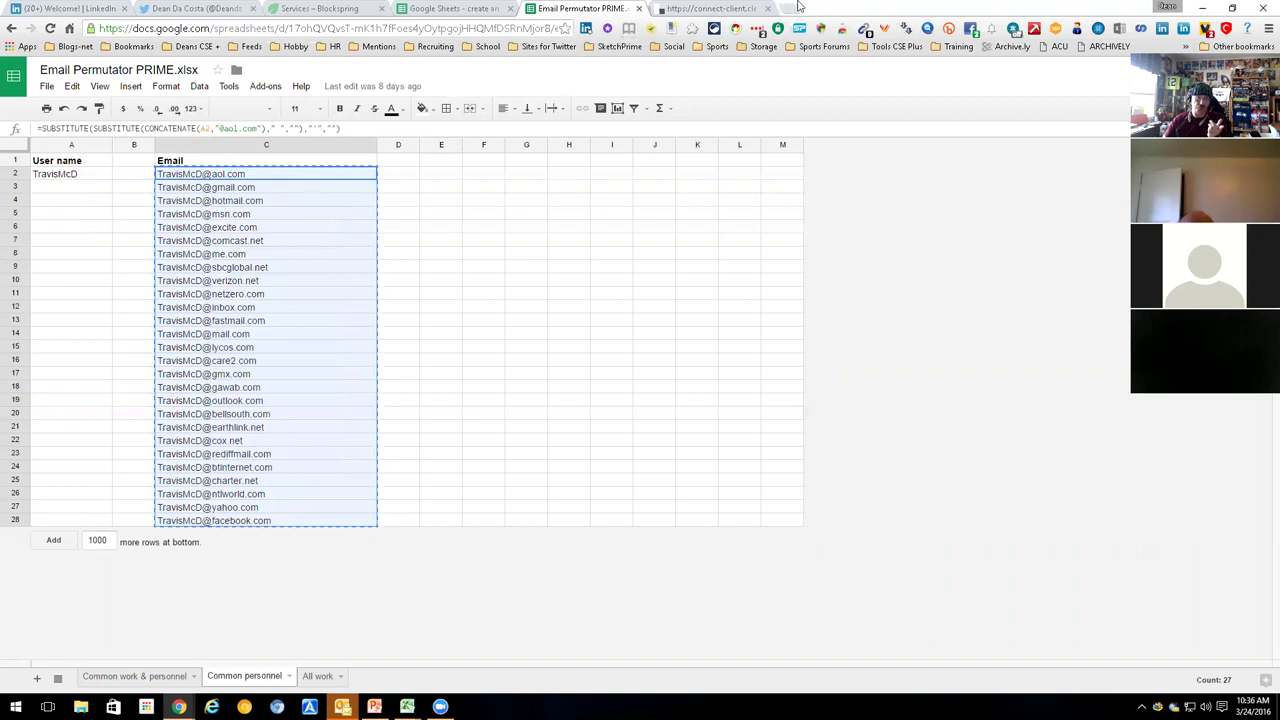
left_click(792, 8)
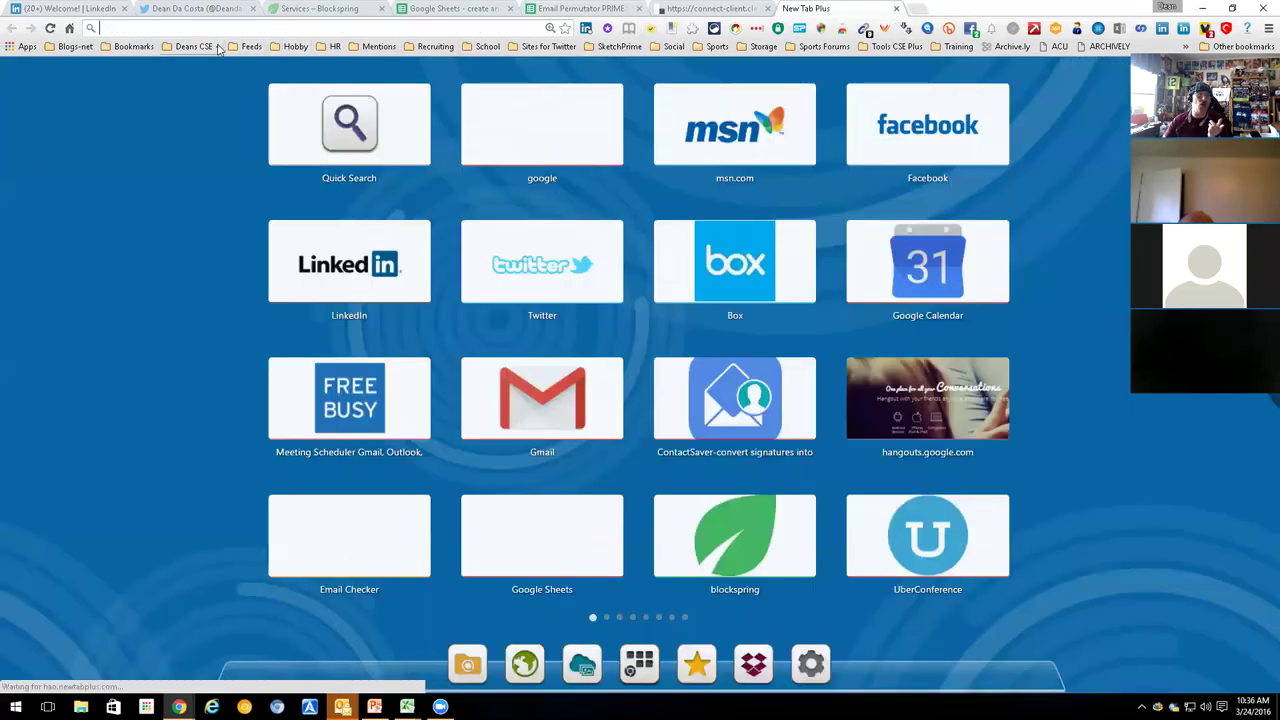
- Paste the copied email addresses into Edit Pad, opened from the Deans CSE bookmarks
left_click(218, 47)
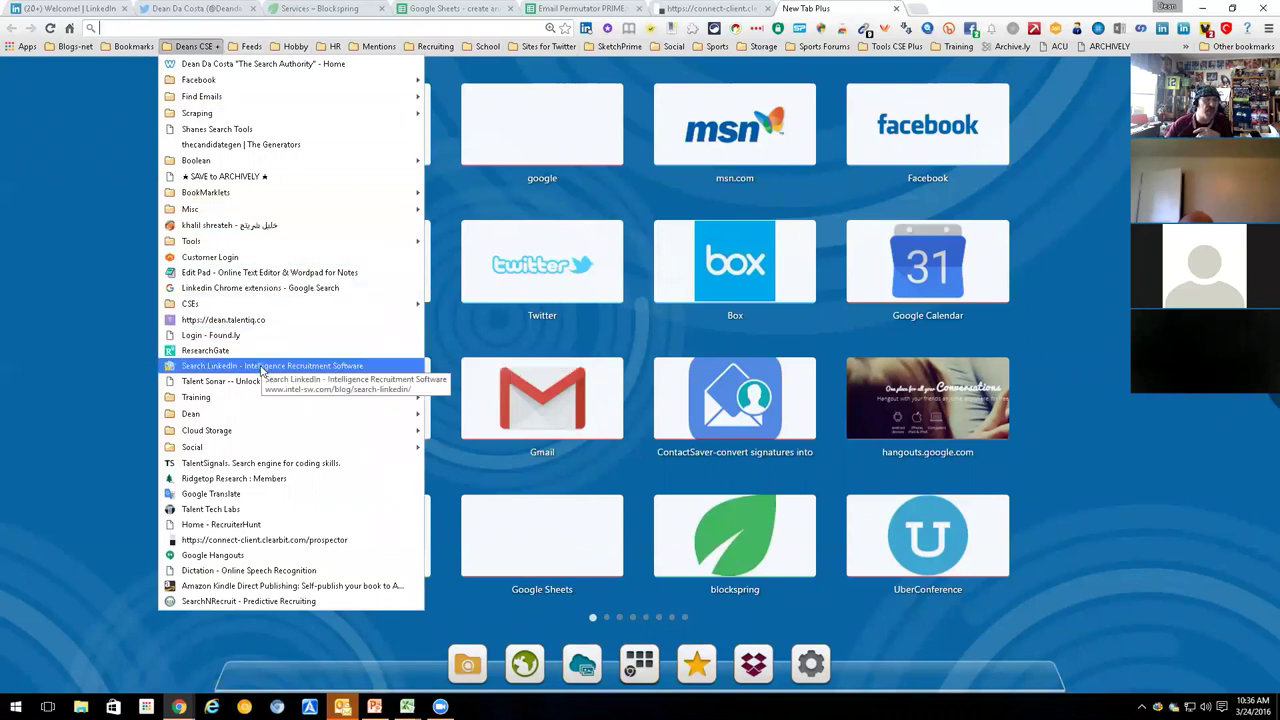
left_click(239, 272)
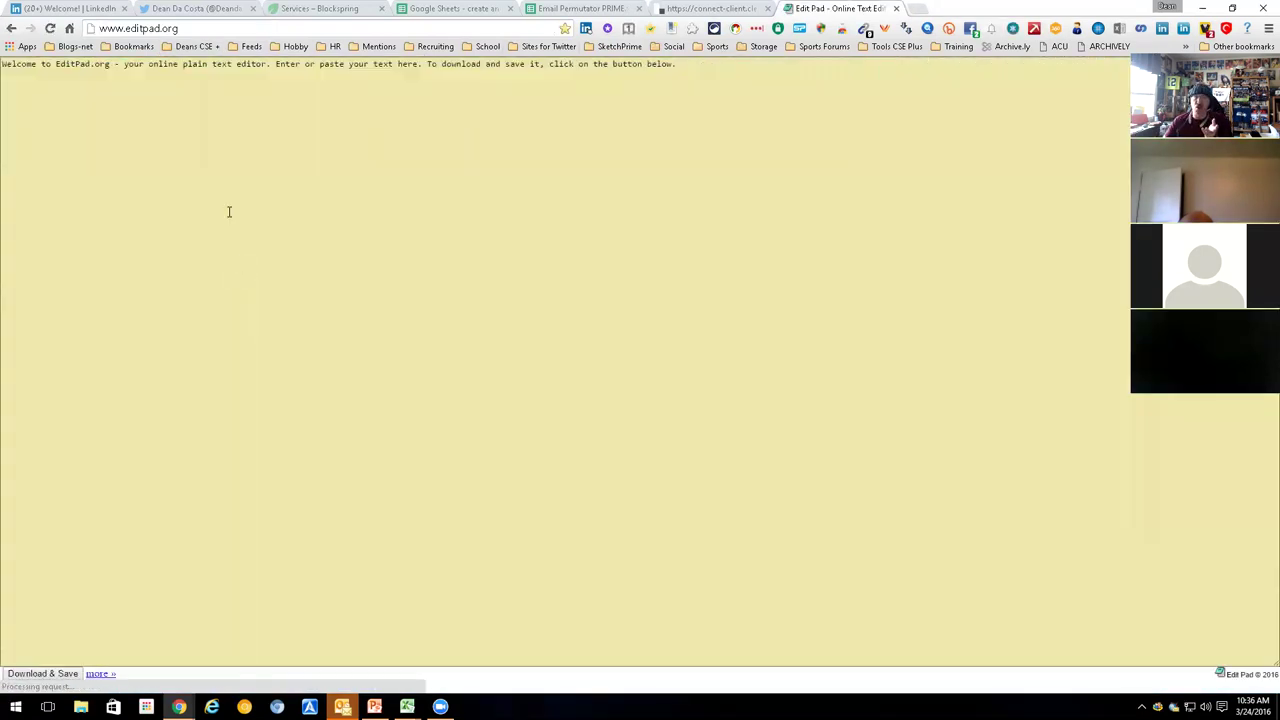
left_click(209, 63)
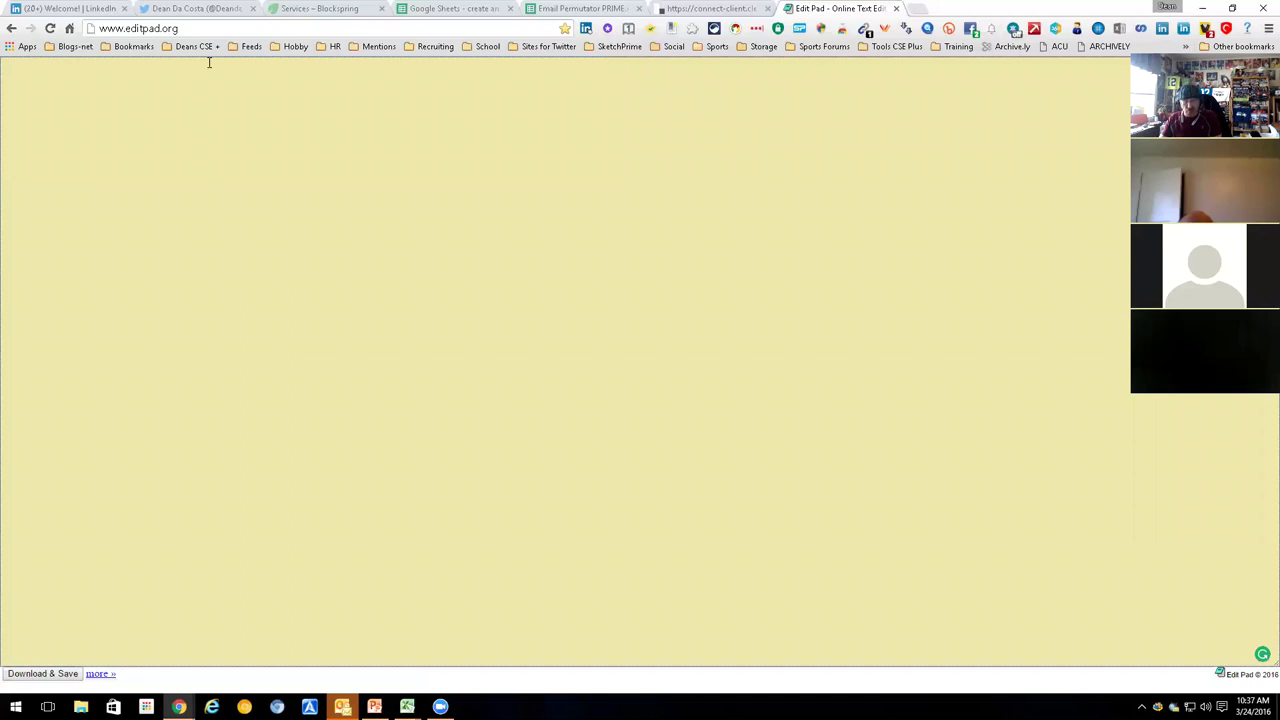
key("ctrl+v")
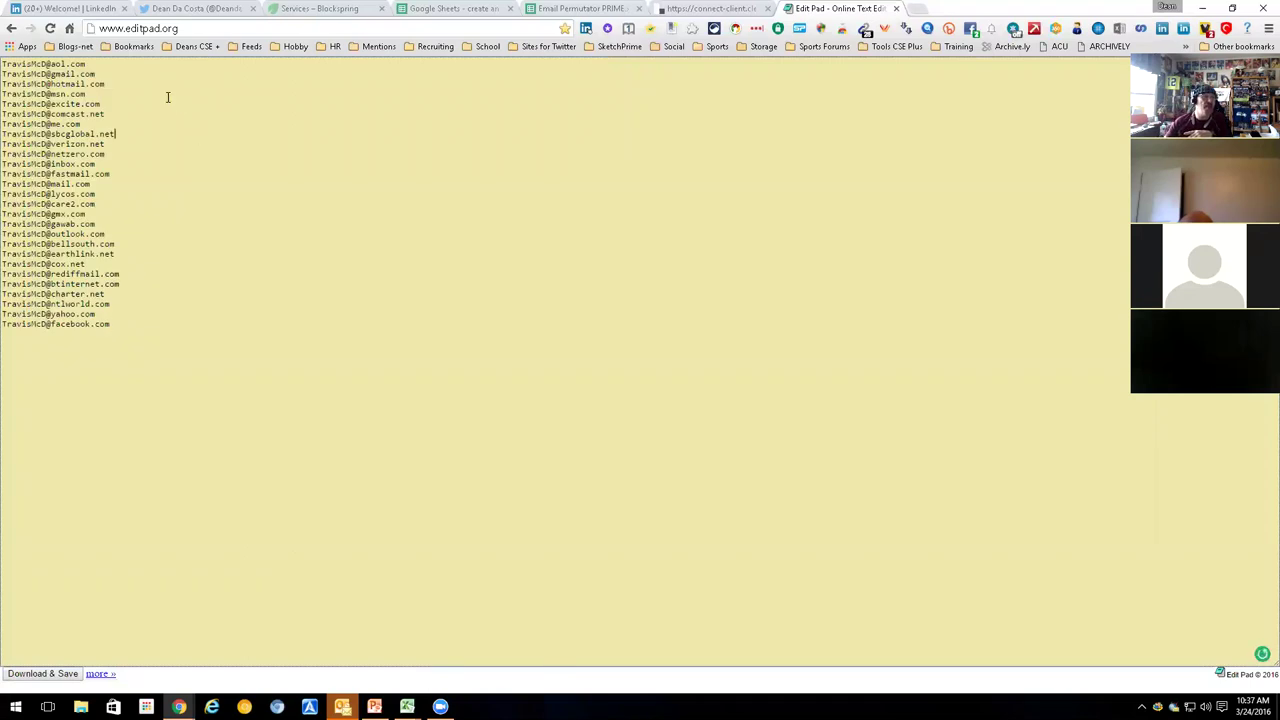
left_click_drag(112, 66, 2, 65)
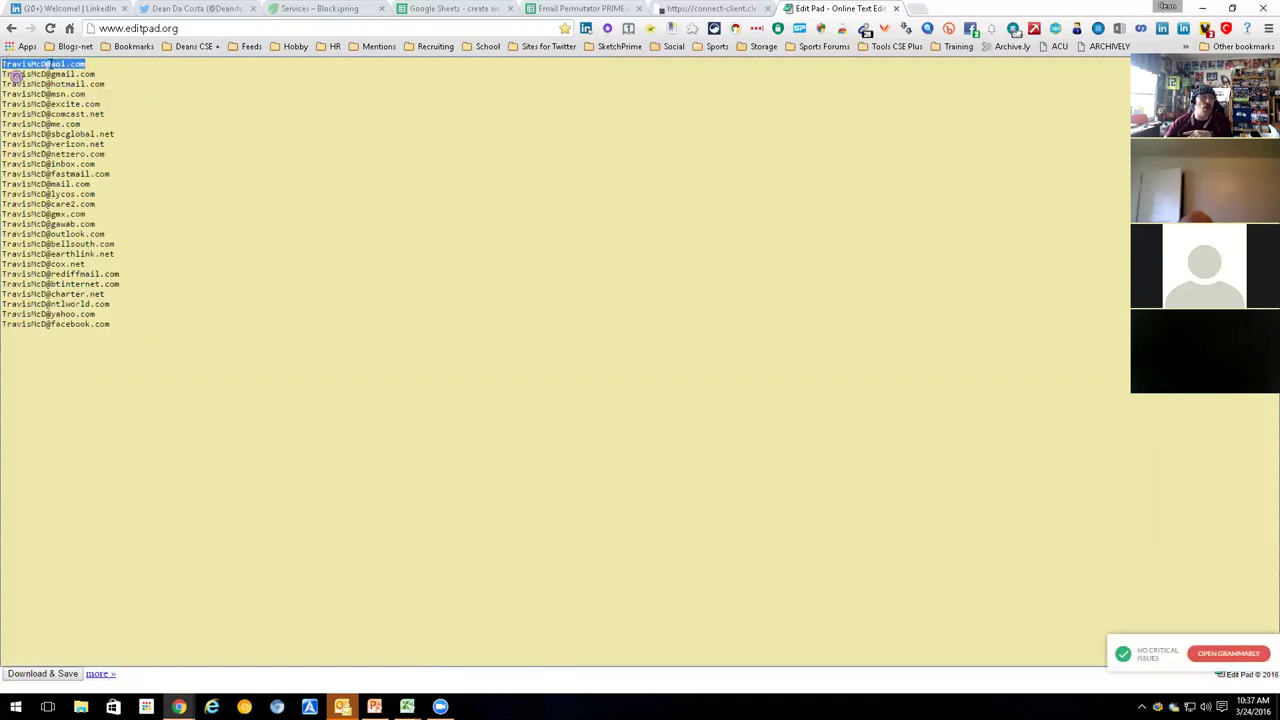
left_click(16, 77)
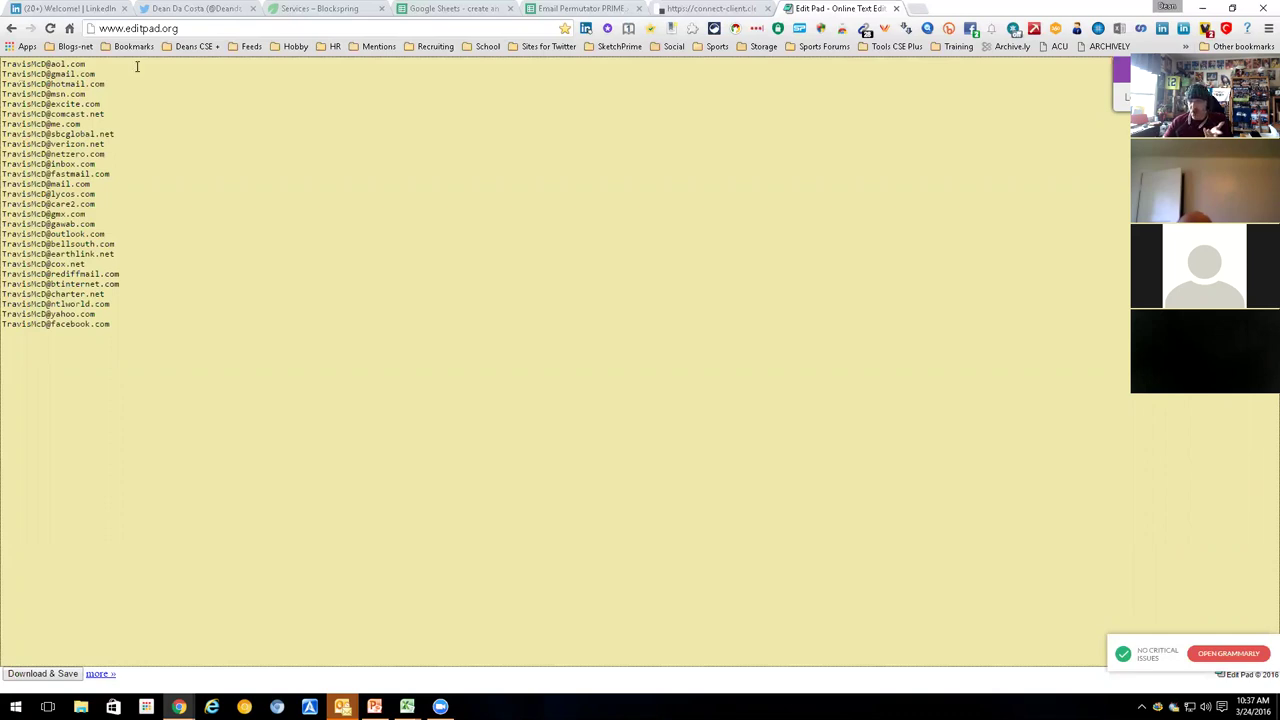
left_click(458, 8)
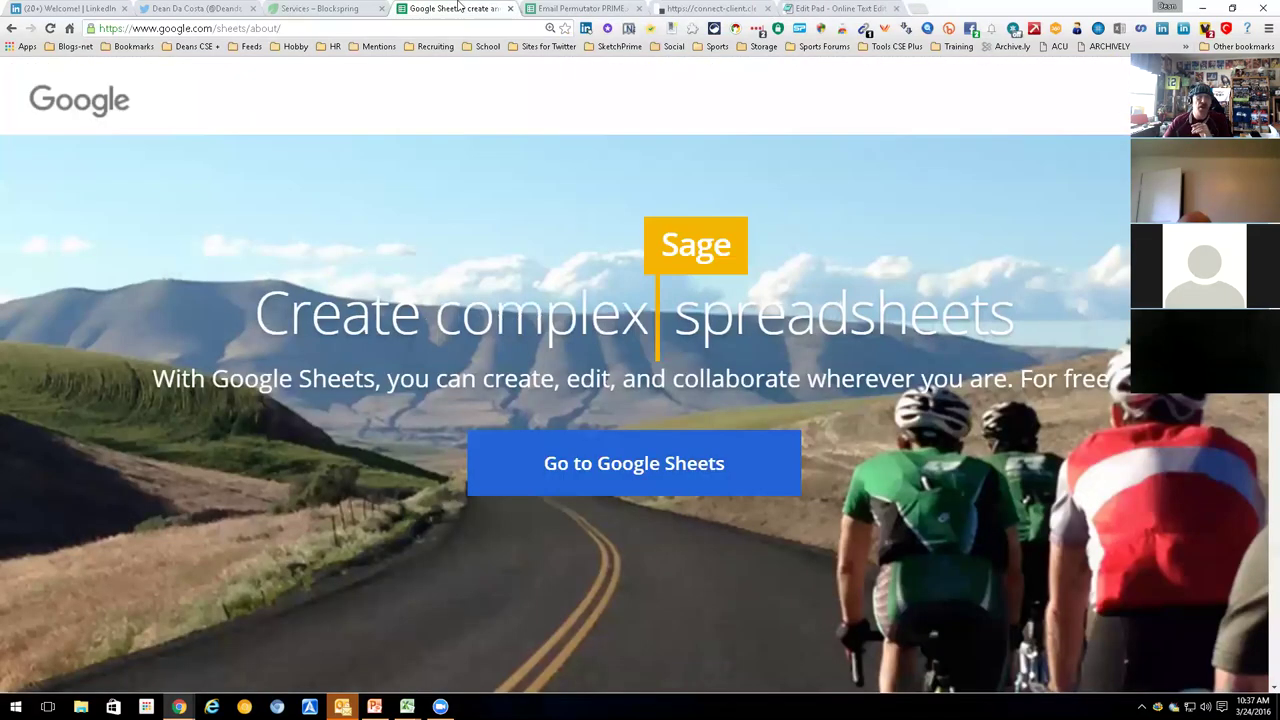
- Open and reload Copy of Create Lead Profiles - Enrich Emails (FullContact) to check its results
left_click(630, 470)
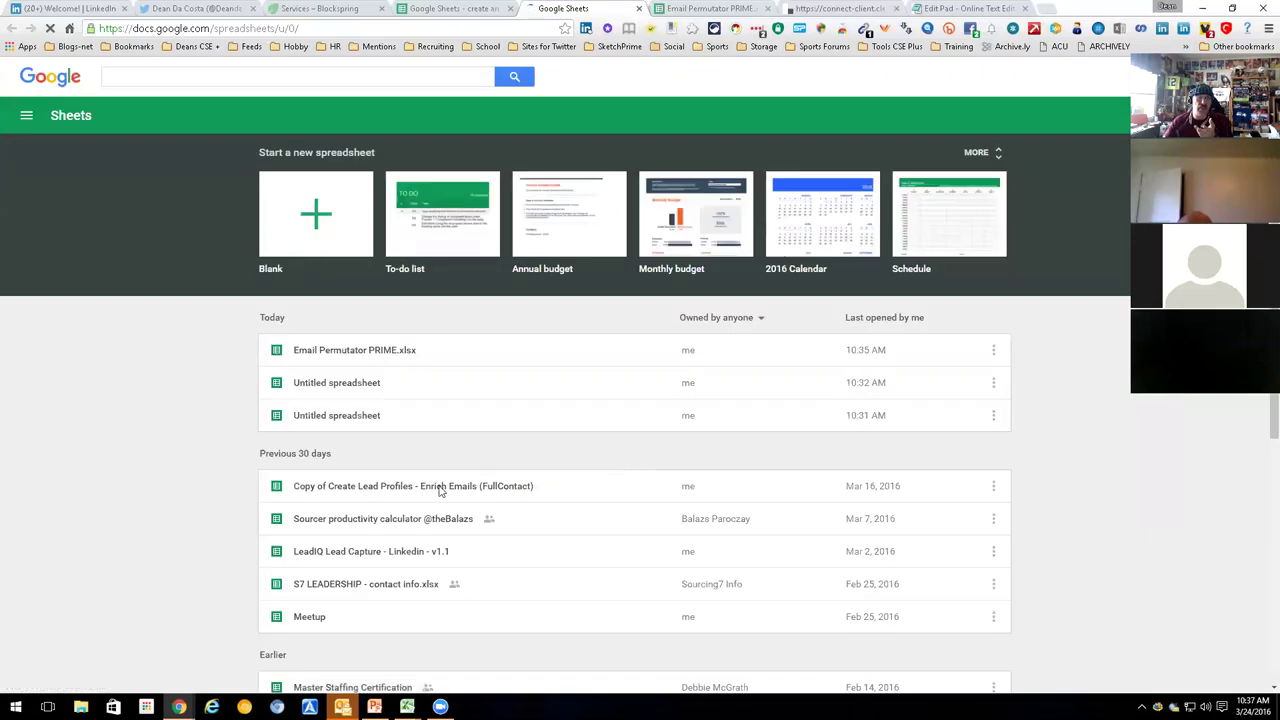
left_click(330, 487)
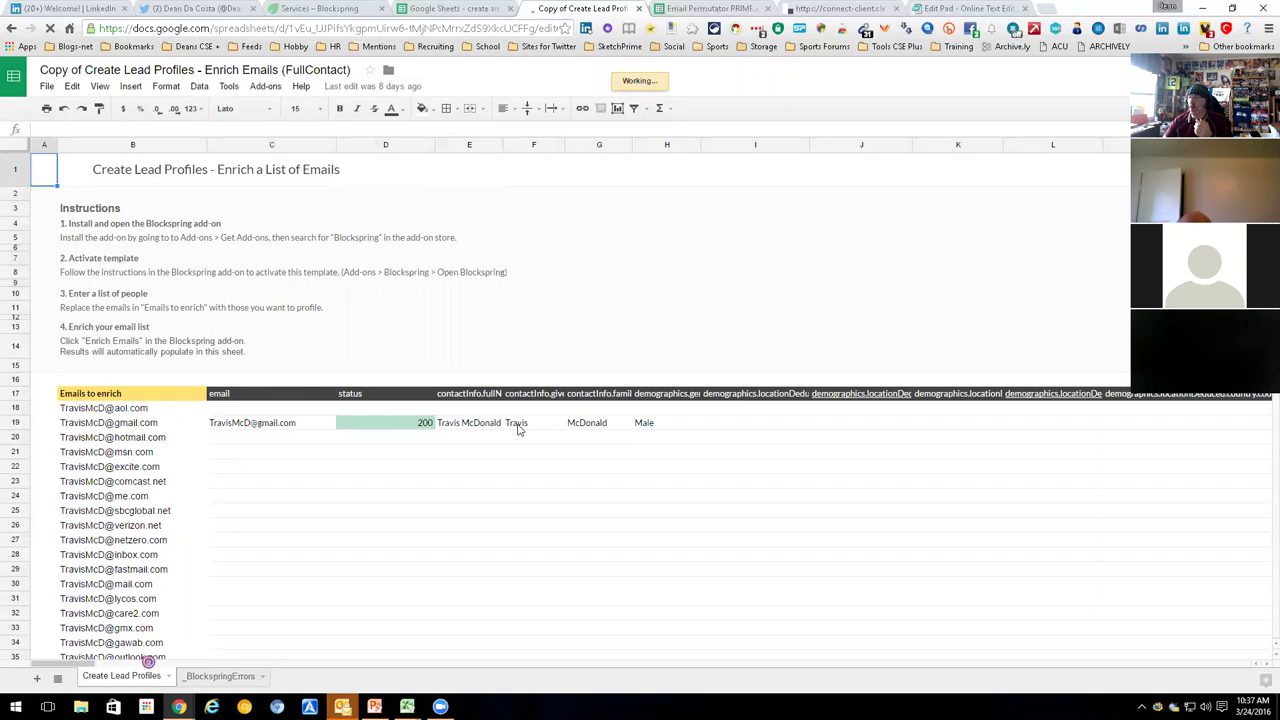
key("F5")
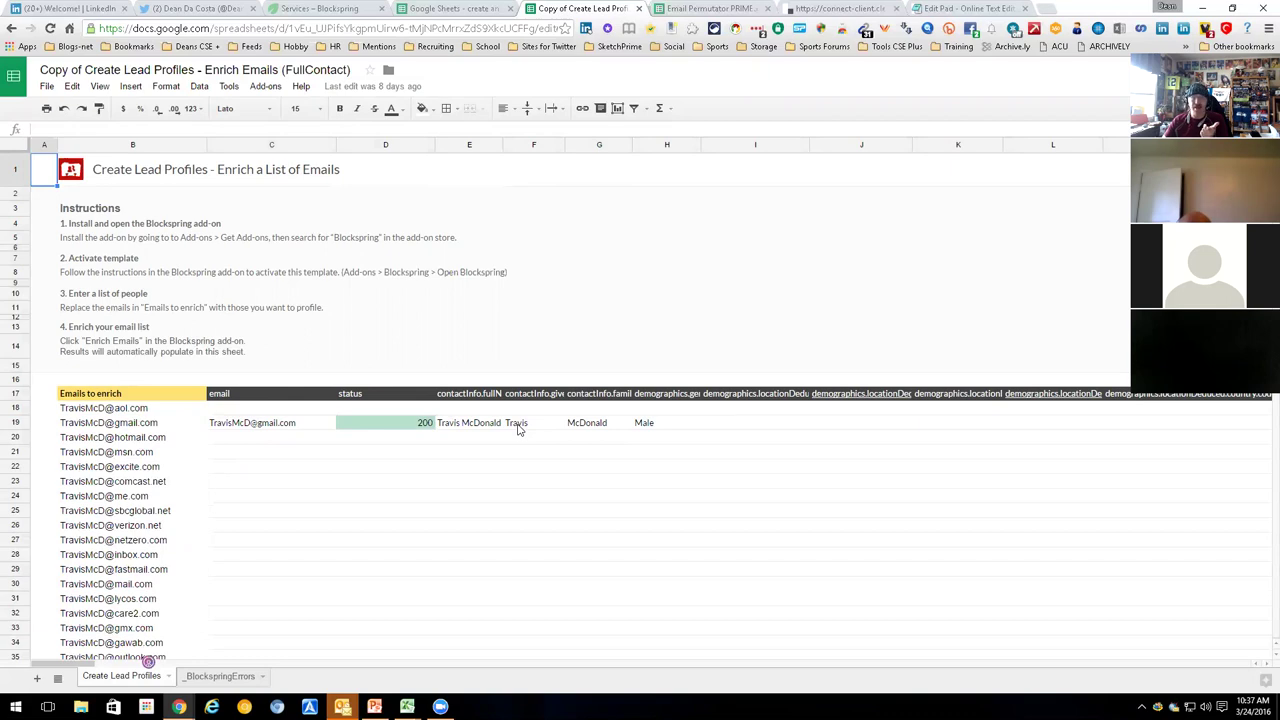
left_click(680, 8)
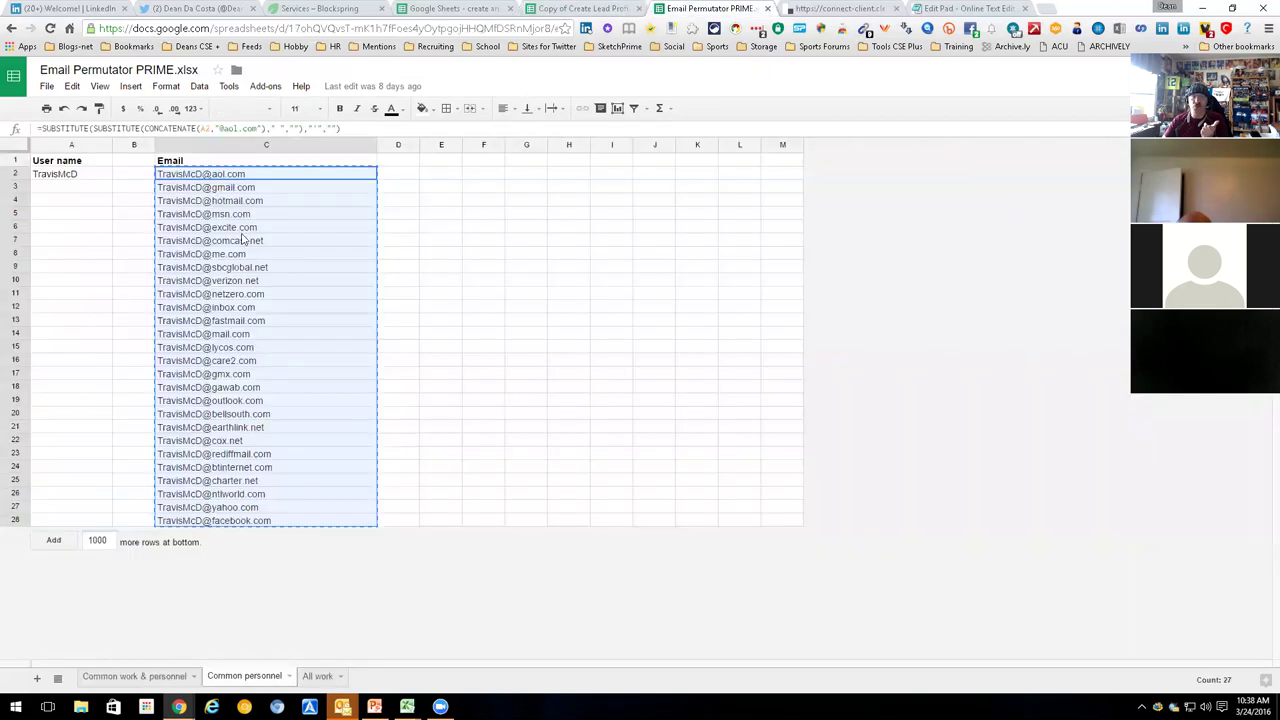
- Compare the Edit Pad list, Email Permutator PRIME.xlsx and the Create Lead Profiles copy across tabs
left_click(930, 8)
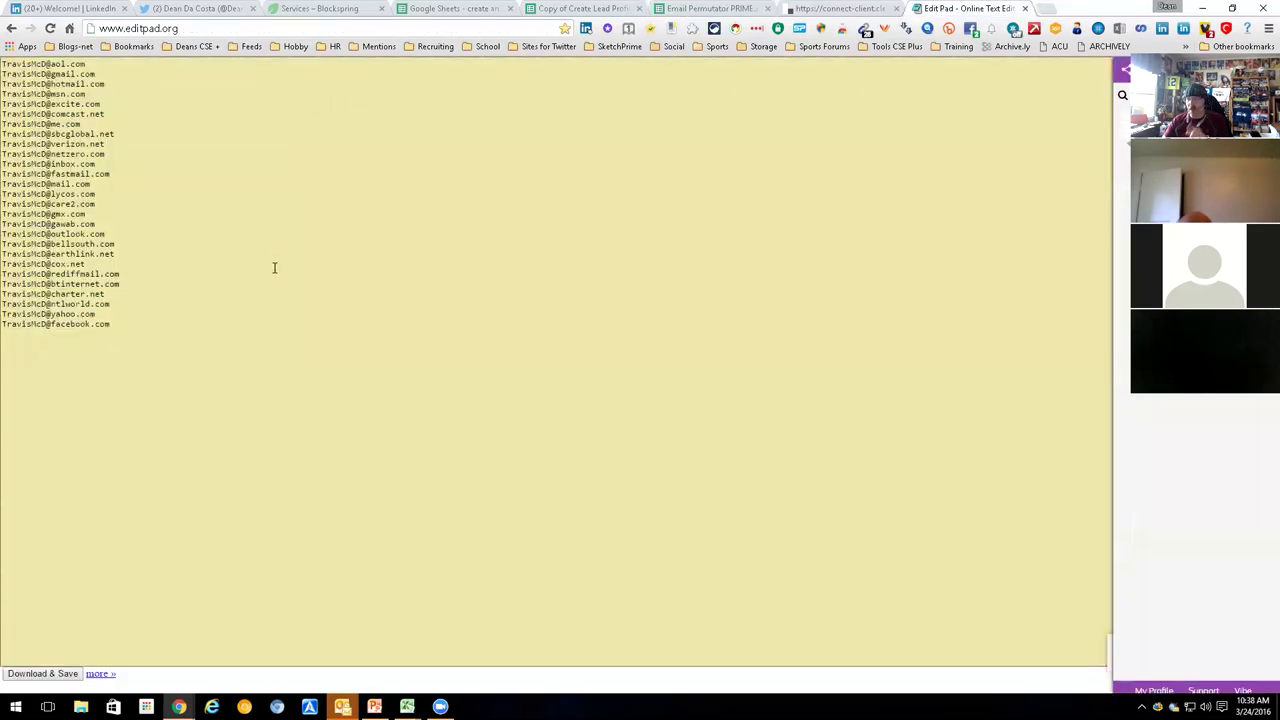
left_click(707, 8)
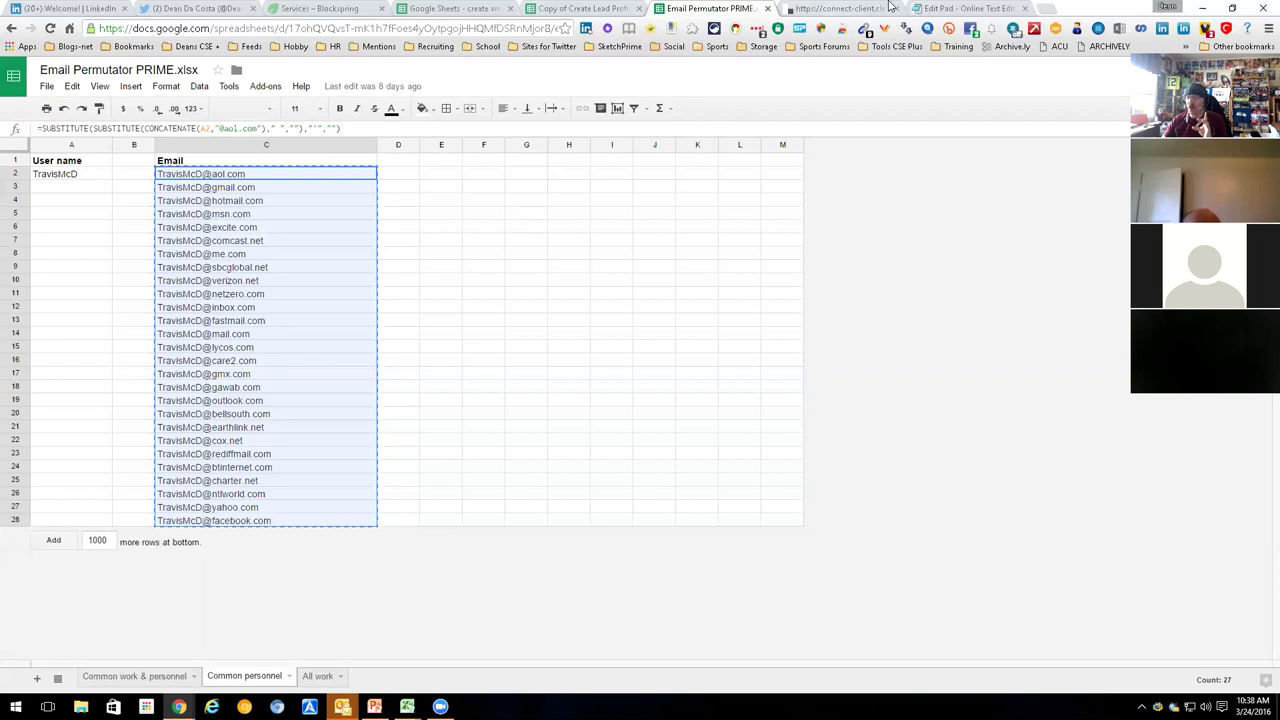
left_click(940, 8)
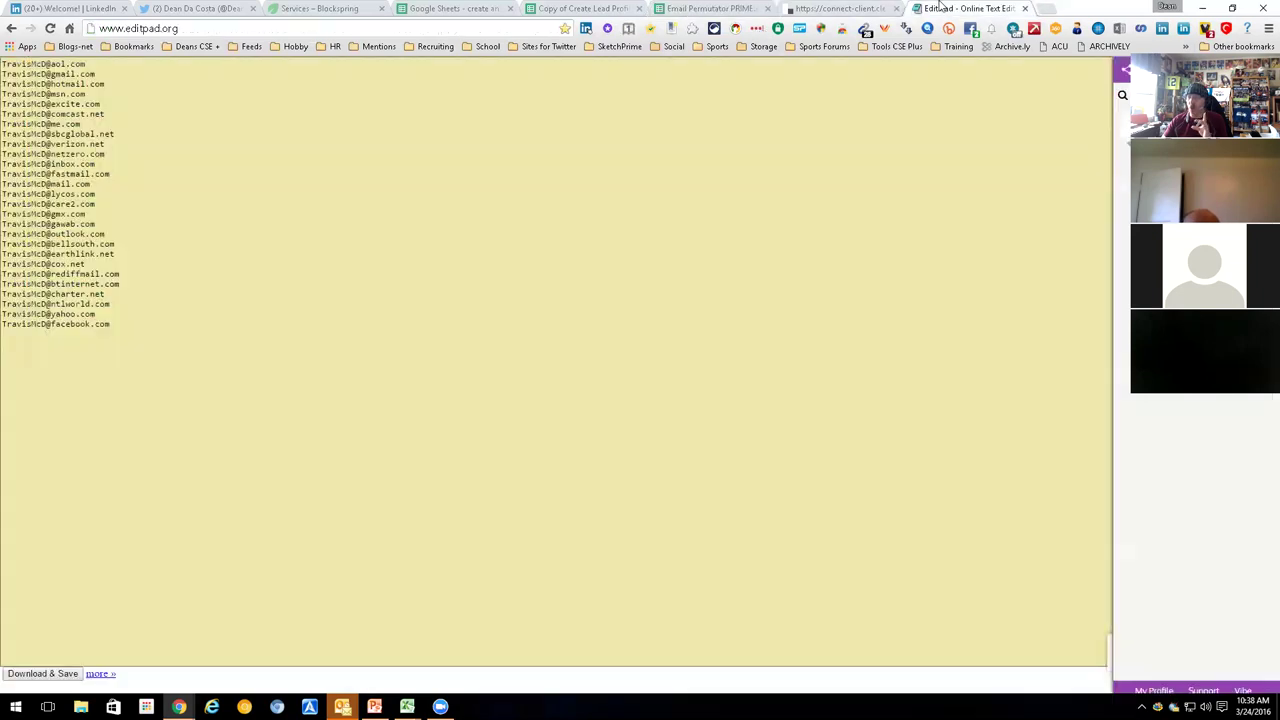
left_click(567, 8)
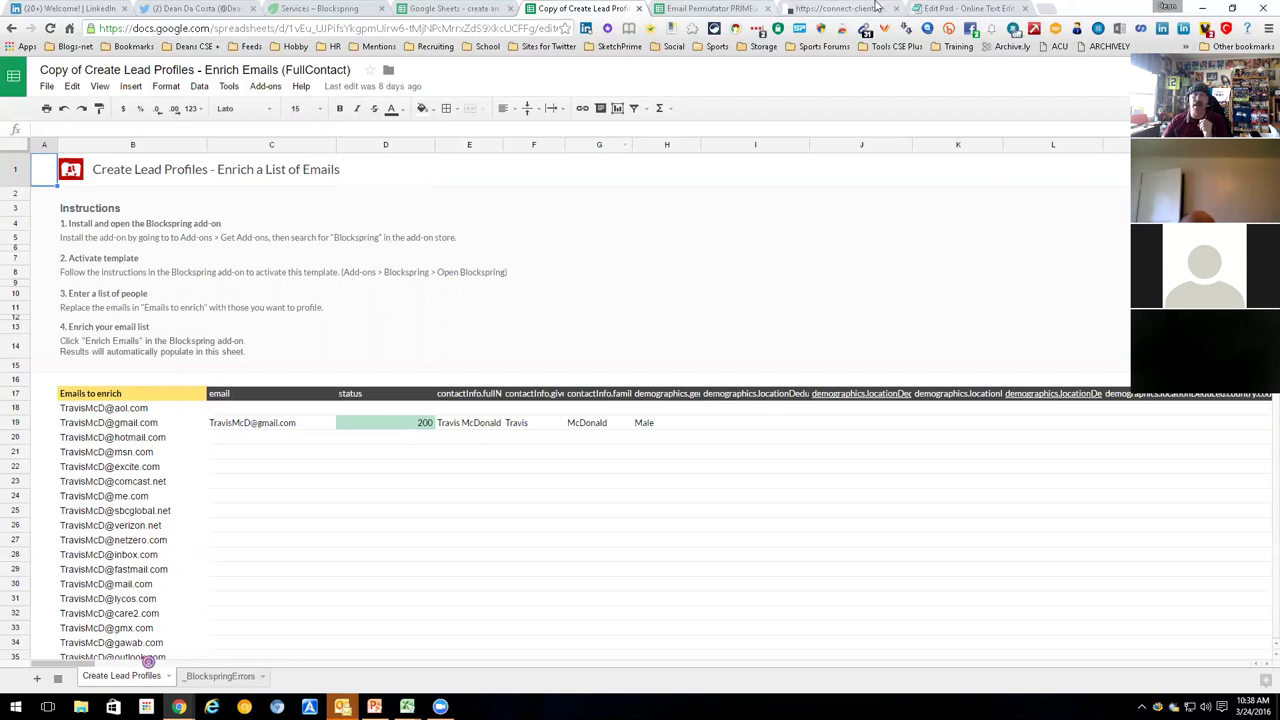
left_click(963, 8)
left_click(570, 8)
left_click(480, 8)
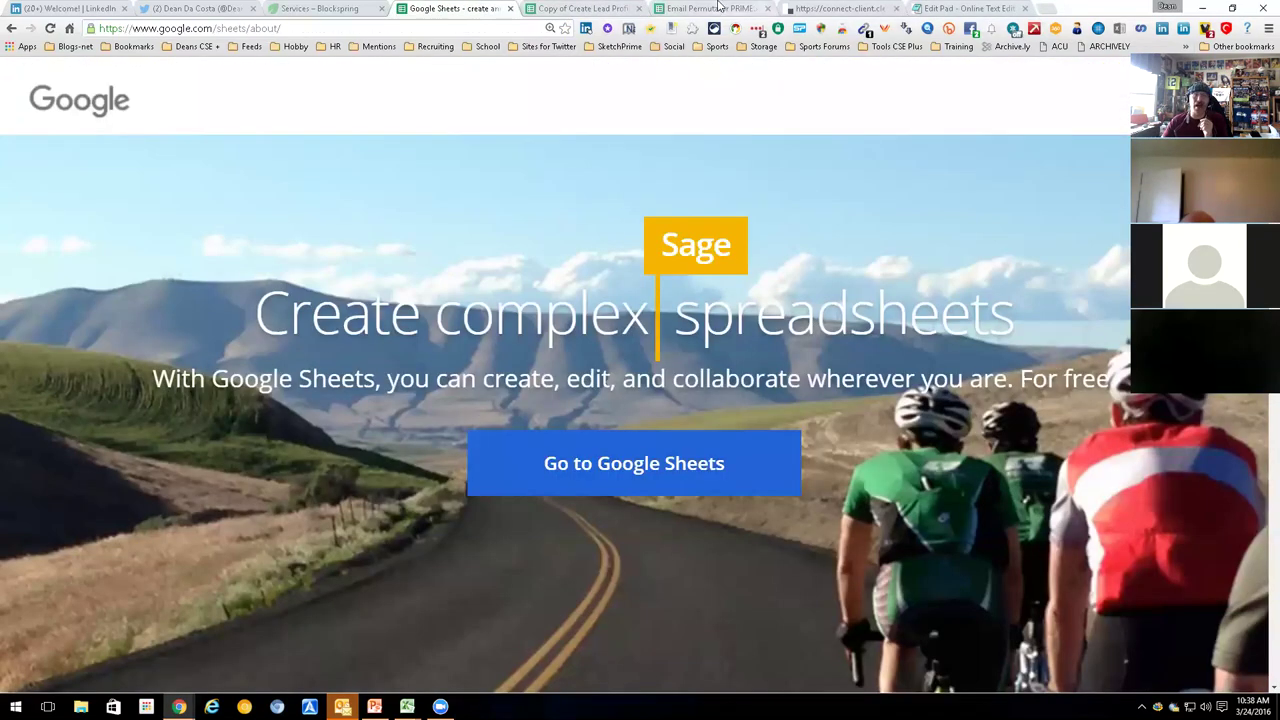
left_click(715, 8)
- Replace the user name in cell A2 with a new name to regenerate the permutations
left_click(67, 174)
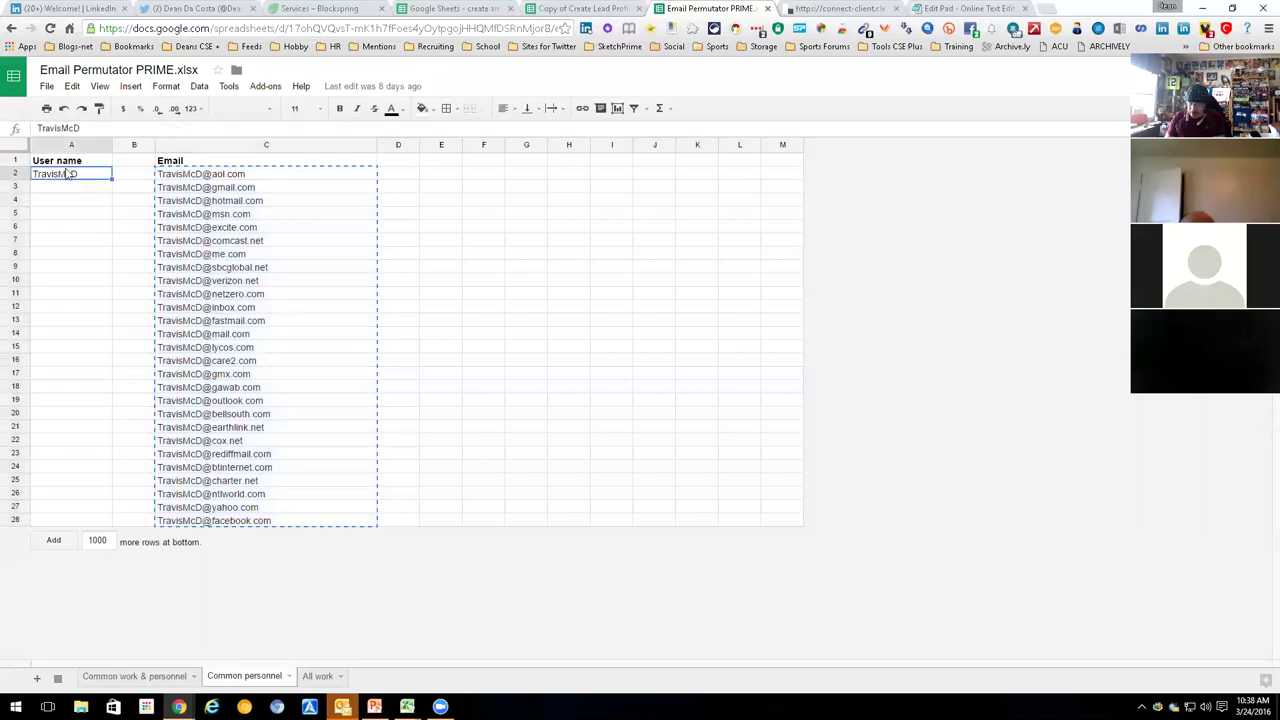
key("Delete")
type("seach")
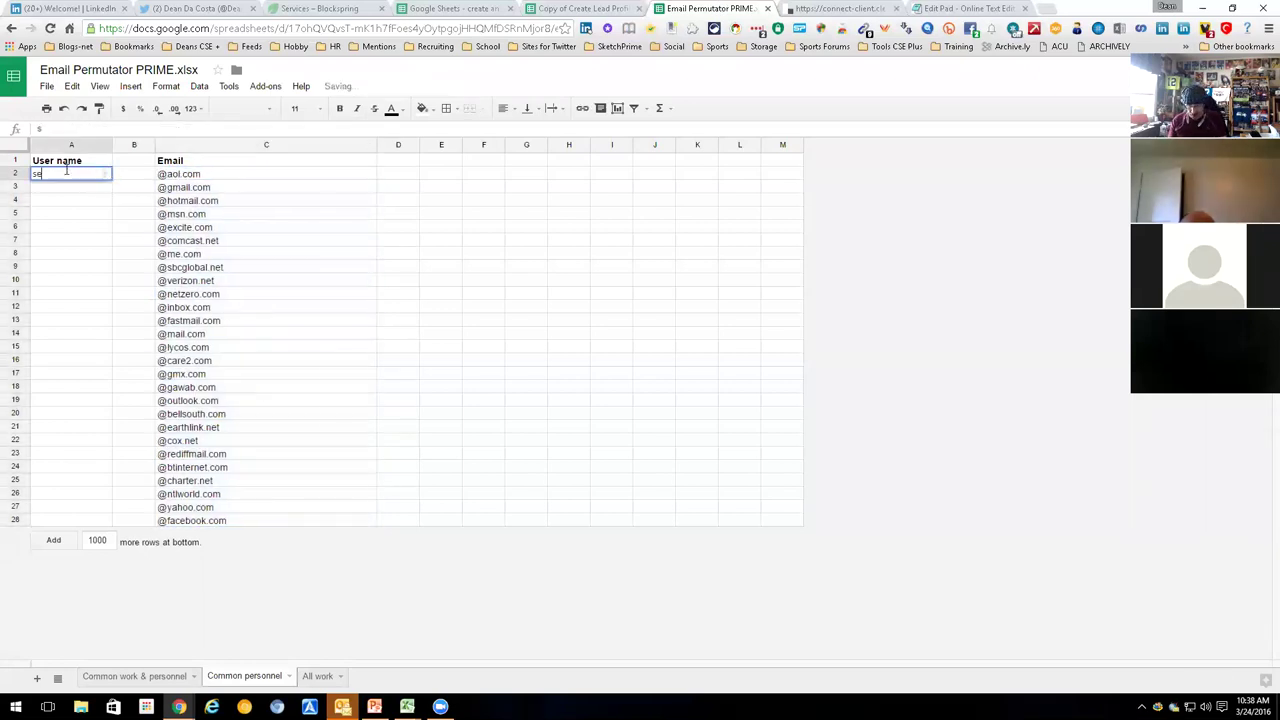
type("thro")
key("BackSpace")
key("BackSpace")
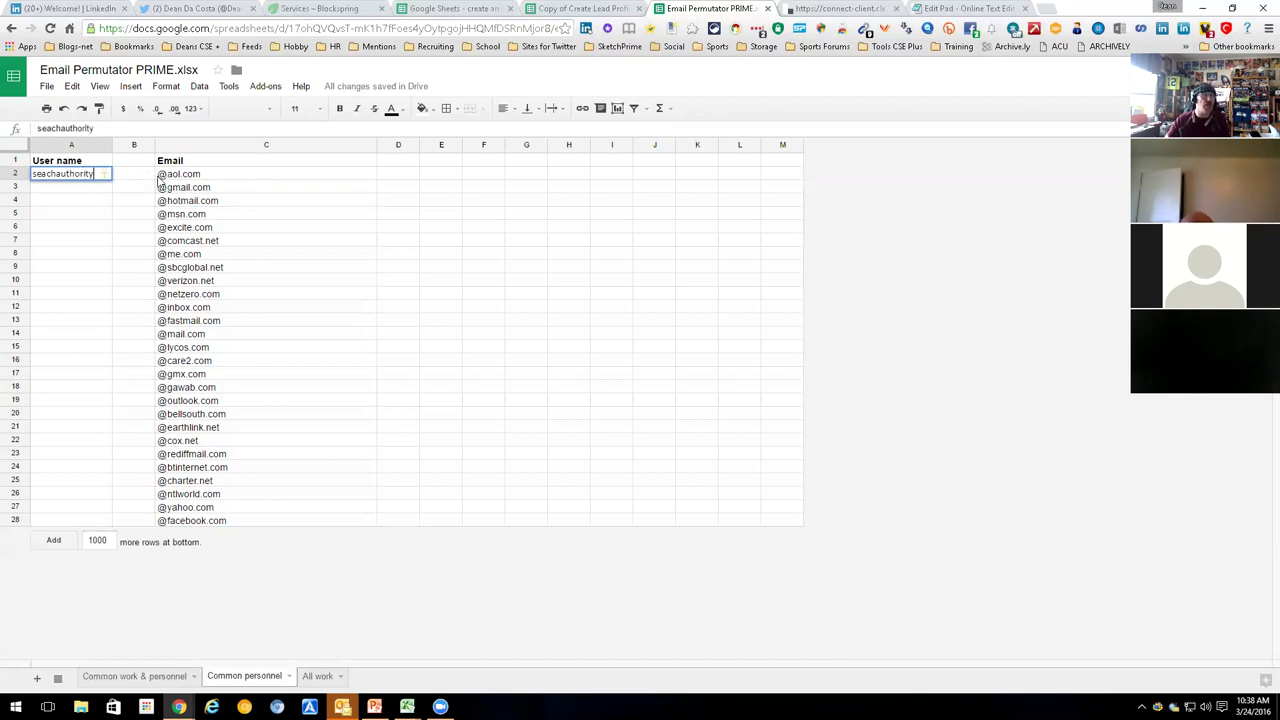
left_click(406, 300)
- Copy the 27 regenerated email addresses in C2:C28
left_click_drag(314, 174, 293, 515)
key("ctrl+c")
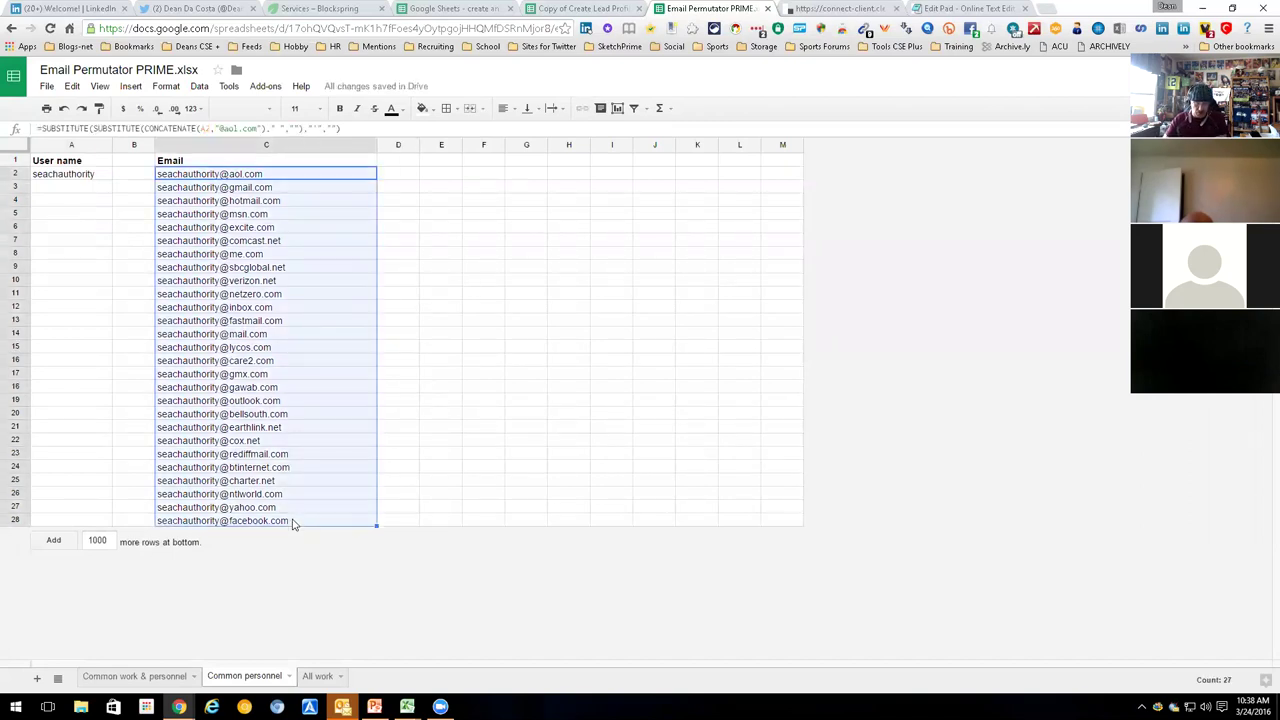
left_click(932, 8)
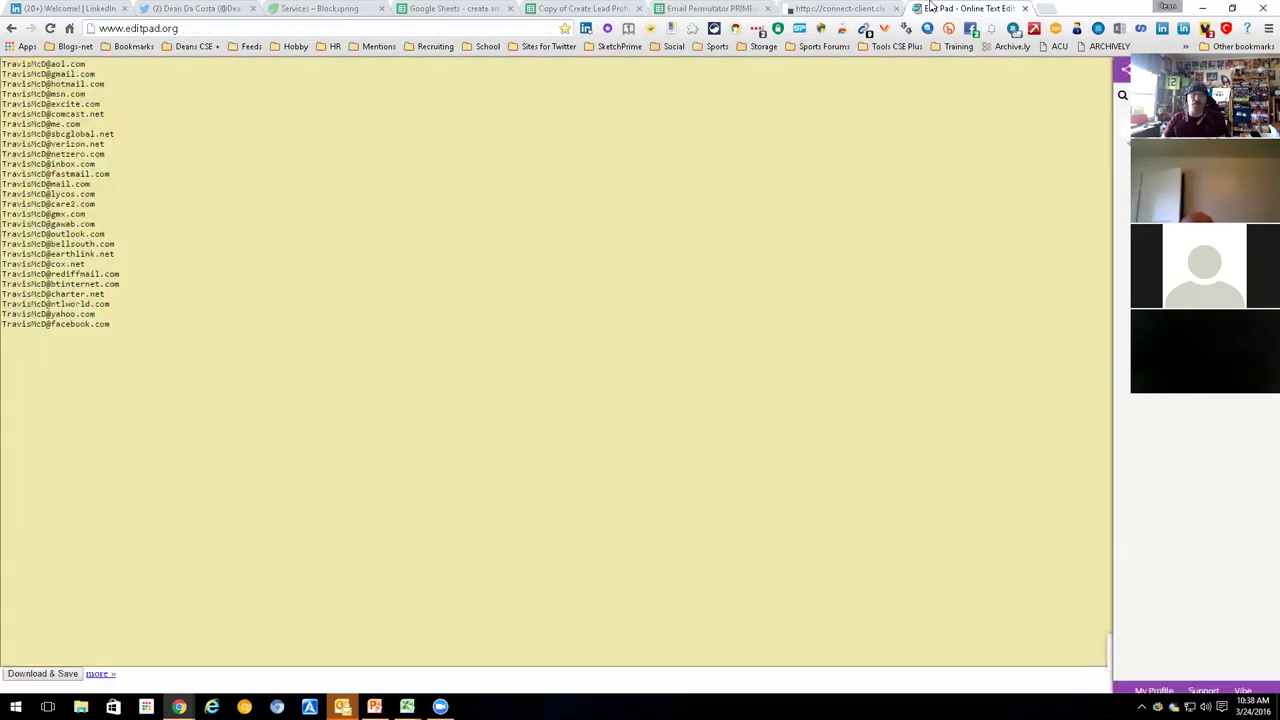
- Replace the old Edit Pad address list with the newly copied addresses
left_click_drag(121, 326, 8, 50)
key("BackSpace")
key("ctrl+v")
left_click(171, 134)
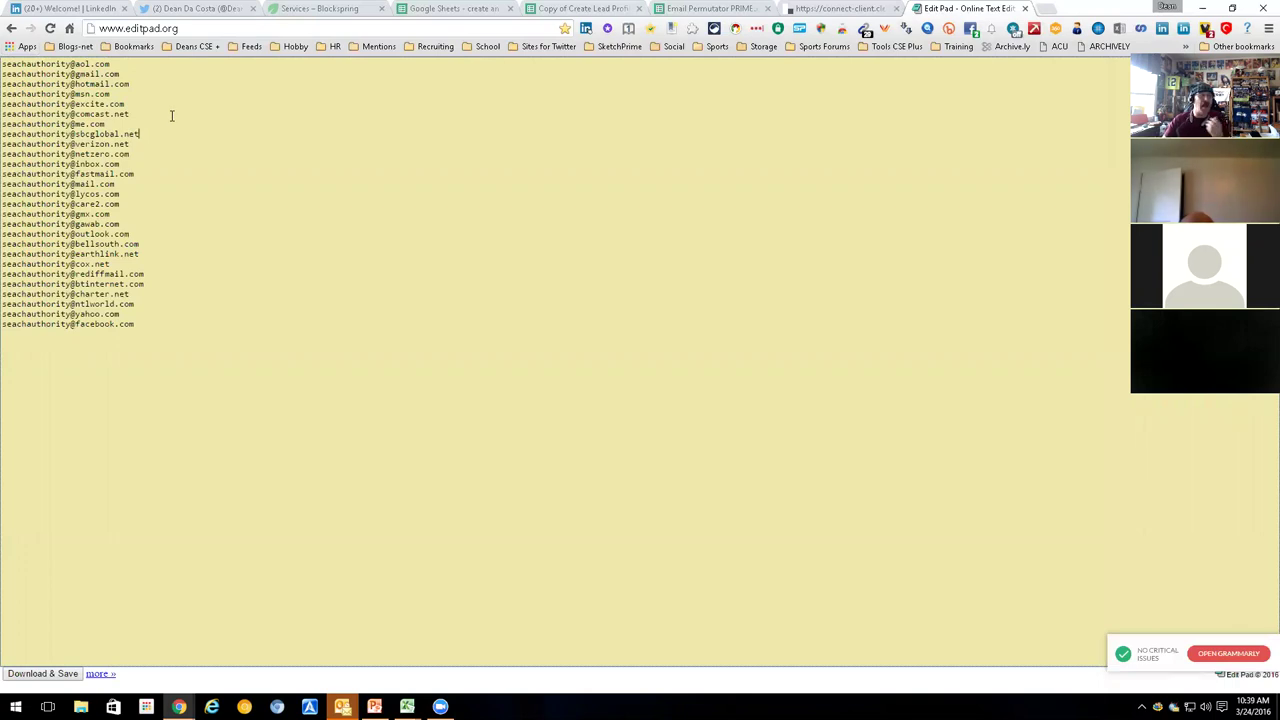
- Copy the whole new address list and go to the Create Lead Profiles spreadsheet
left_click_drag(140, 331, 5, 62)
right_click(35, 76)
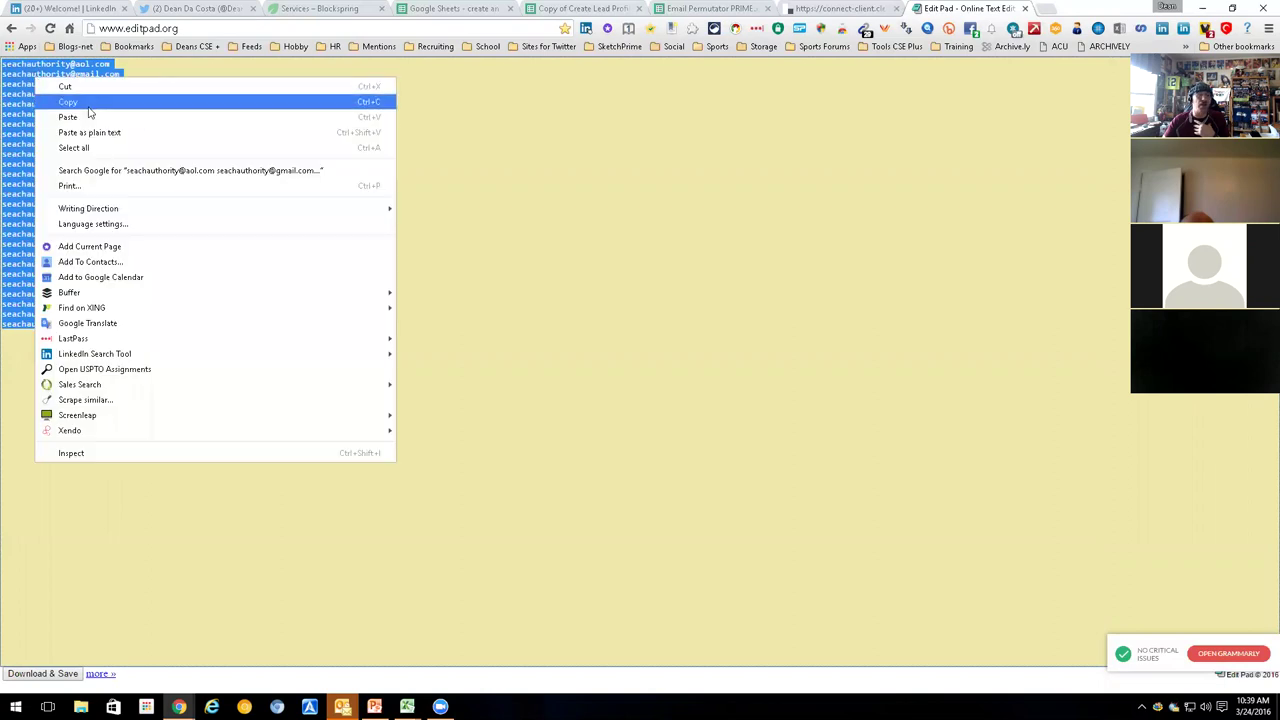
left_click(89, 106)
right_click(89, 105)
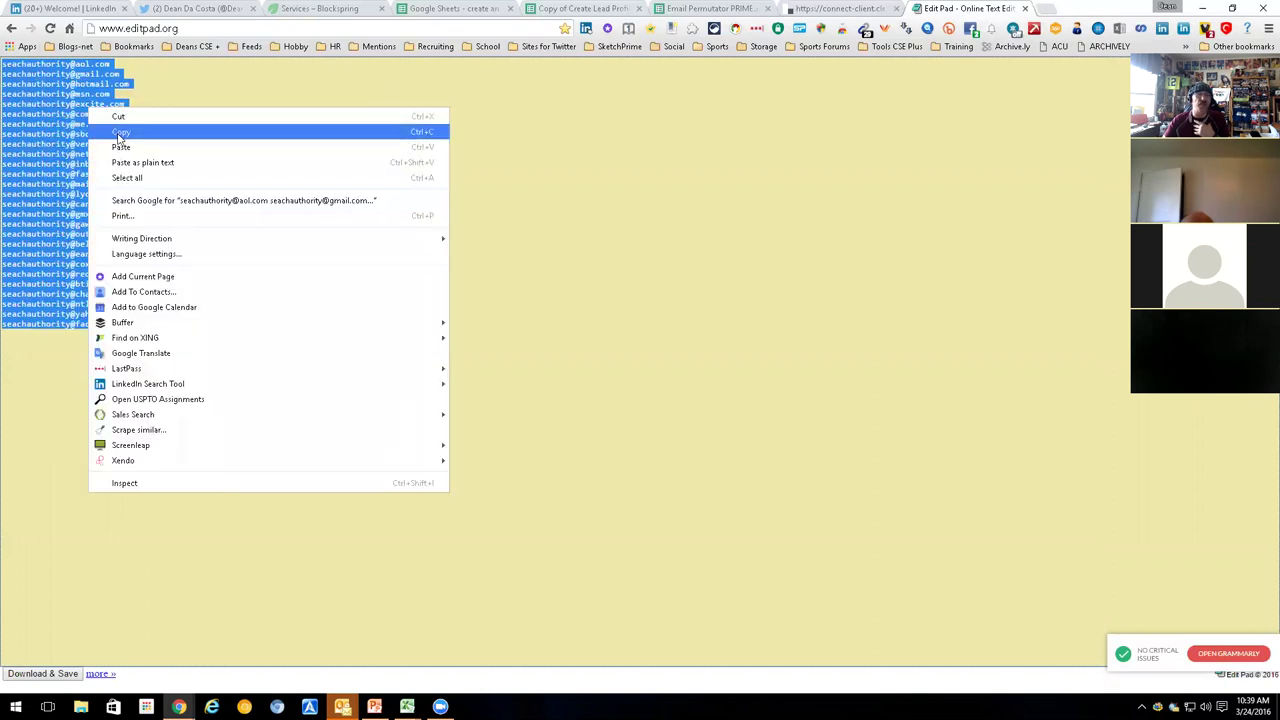
left_click(120, 128)
left_click(472, 8)
left_click(606, 8)
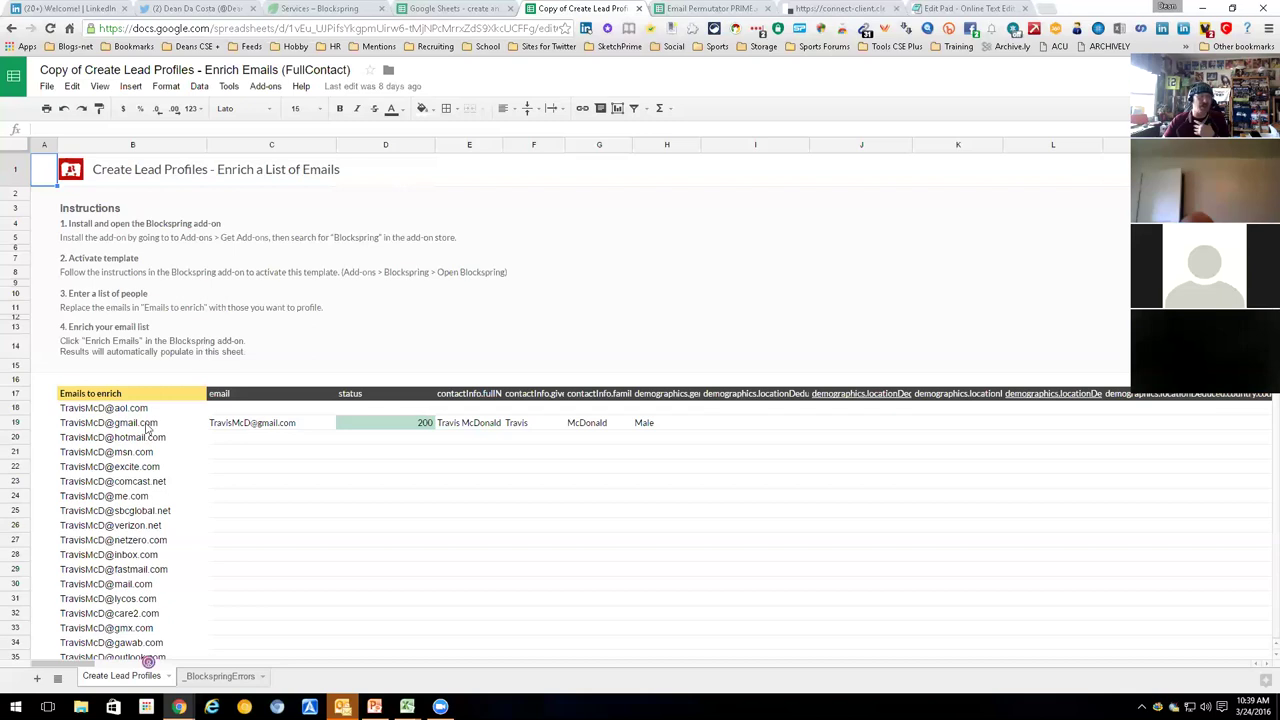
- Paste the new addresses over the Emails to enrich list starting at B18
left_click(127, 409)
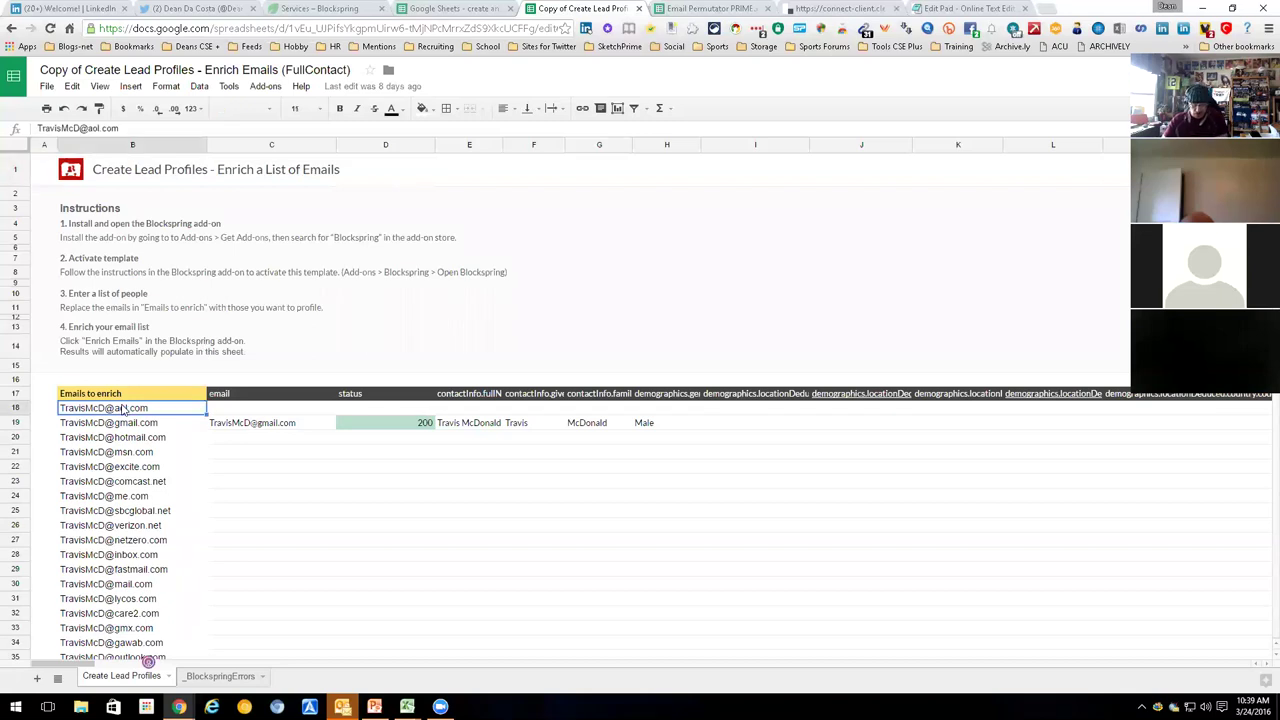
key("ctrl+v")
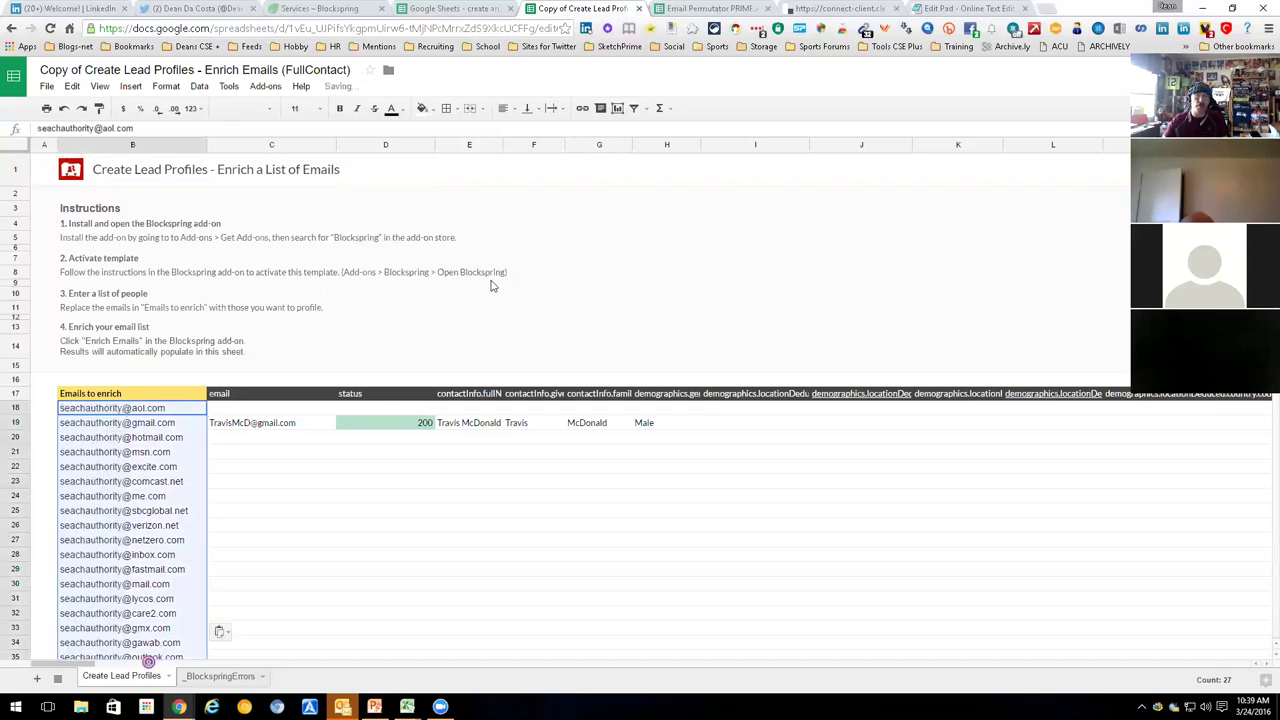
left_click(490, 280)
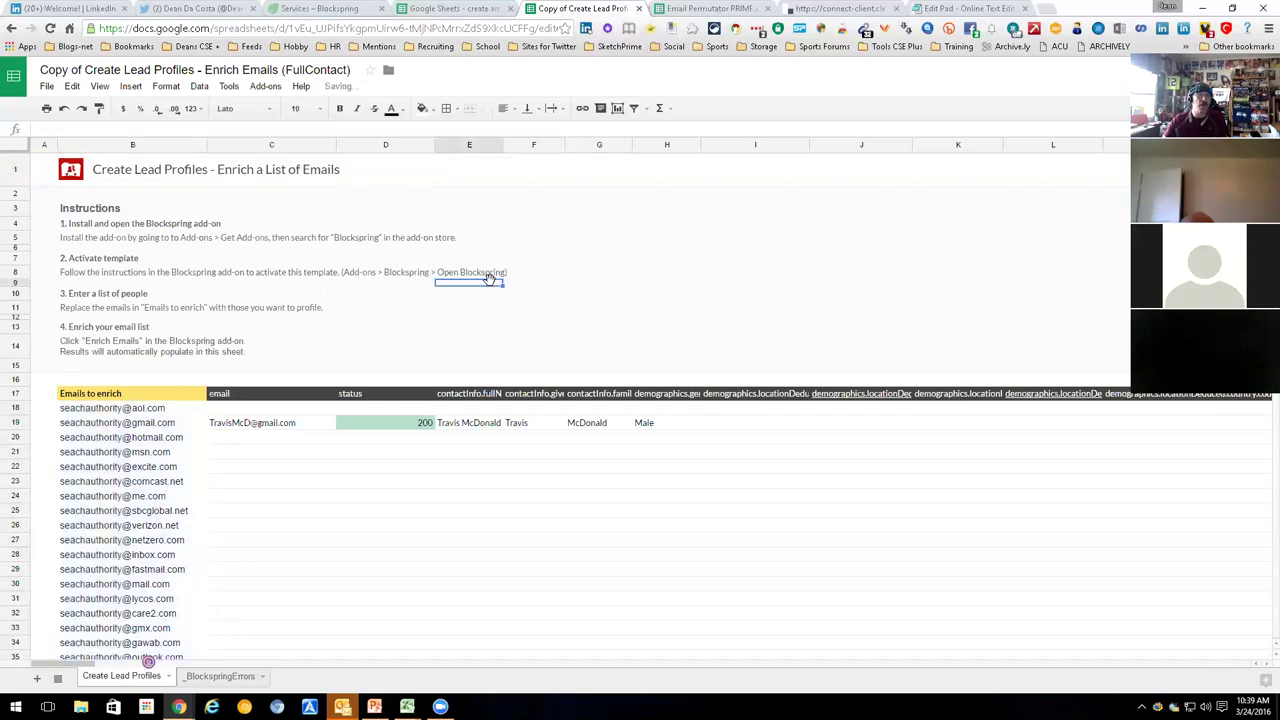
- Open the Blockspring add-on sidebar and run Enrich on the email list
left_click(229, 87)
mouse_move(265, 87)
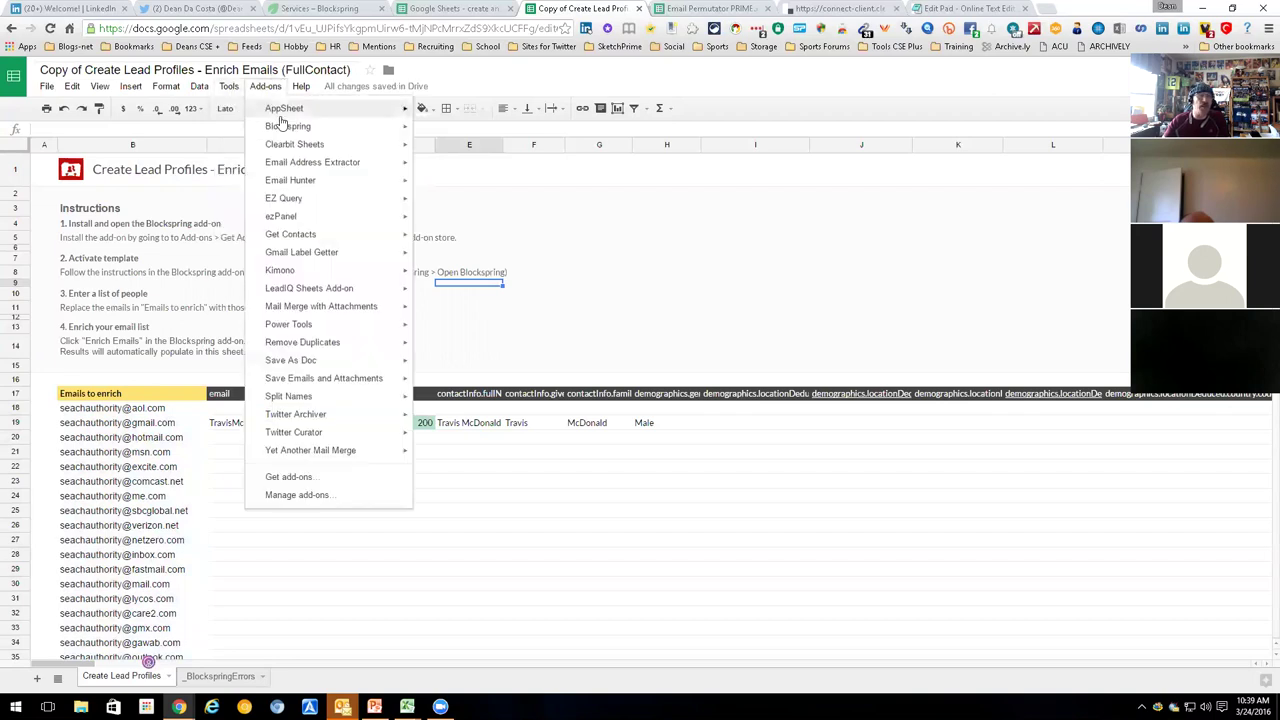
mouse_move(294, 166)
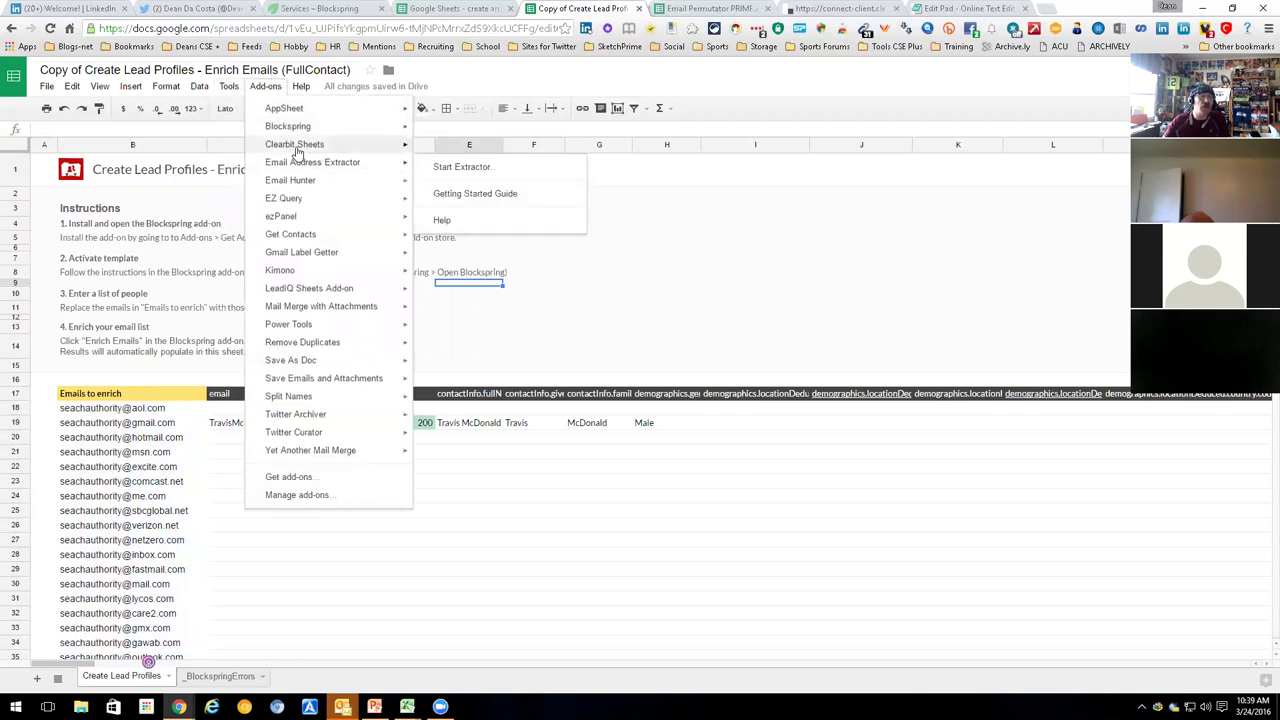
mouse_move(299, 131)
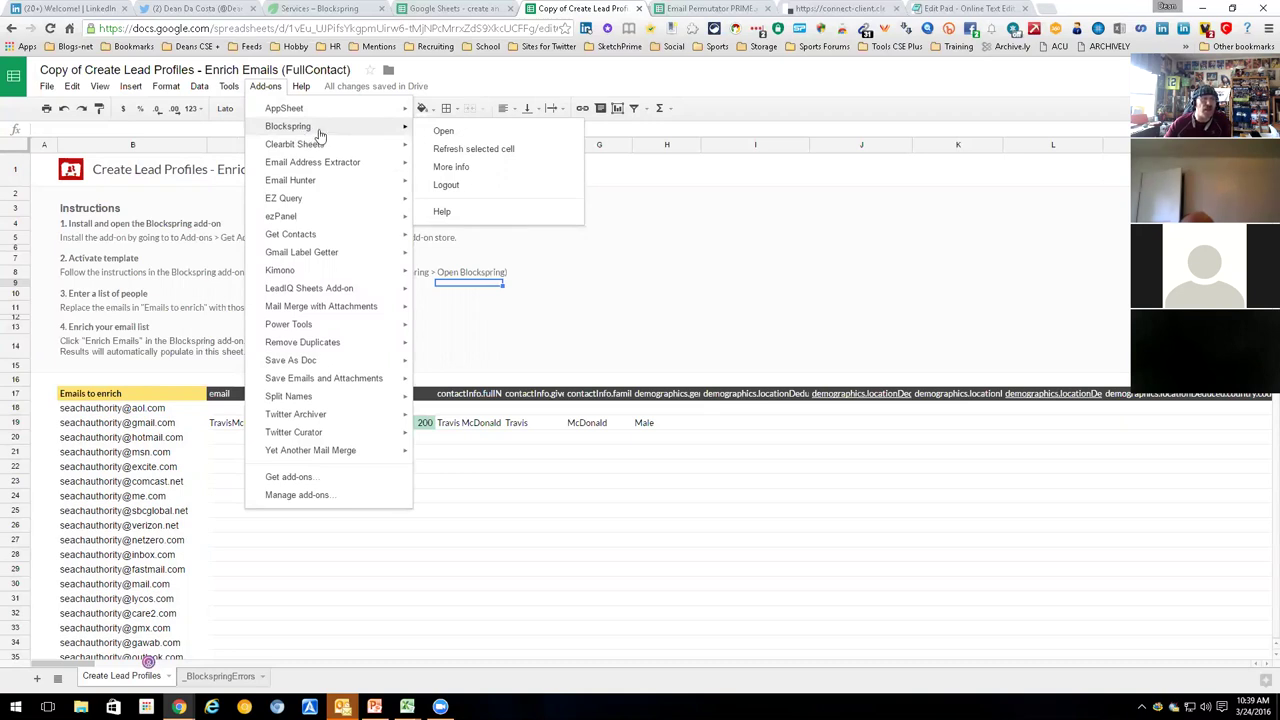
left_click(445, 133)
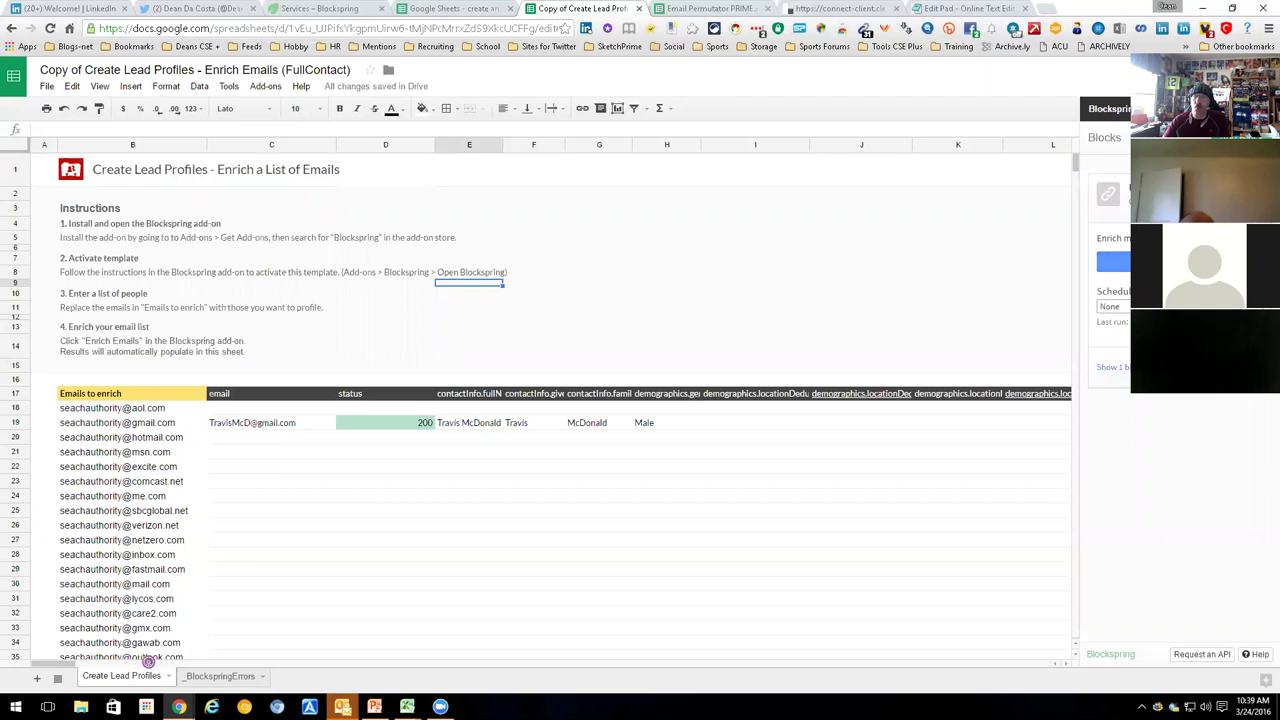
left_click(1113, 261)
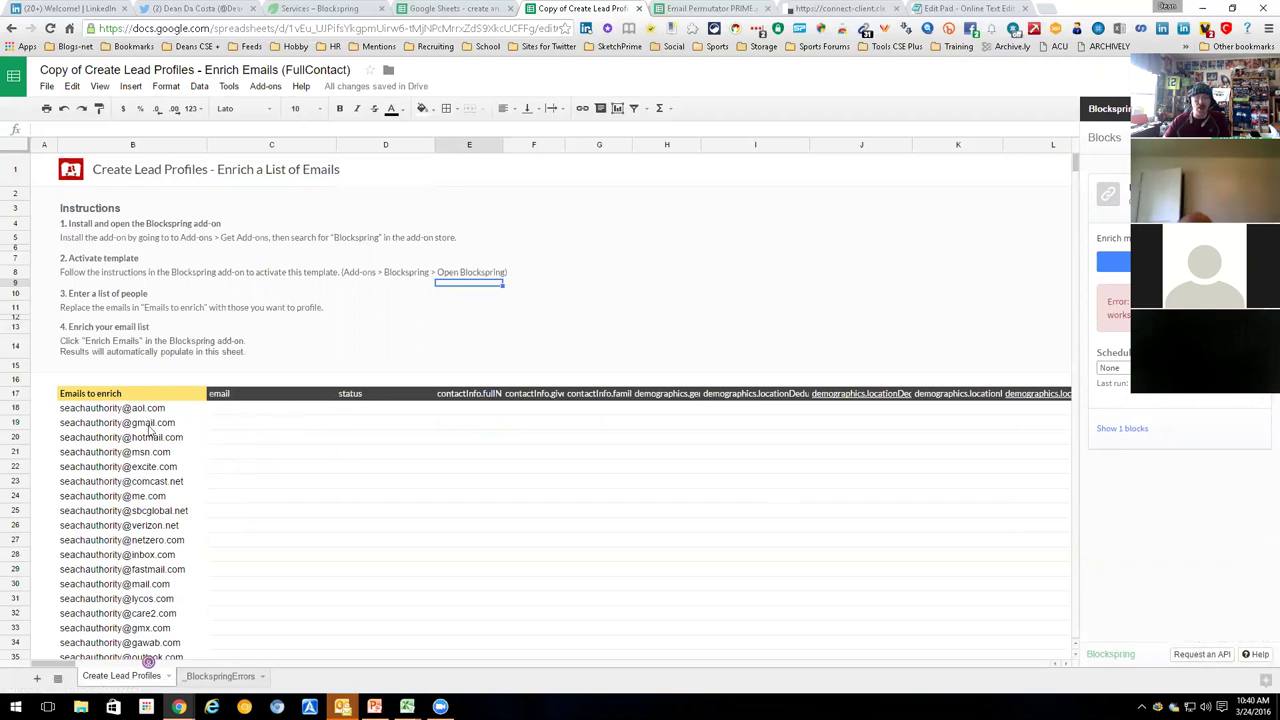
- Rerun the enrichment with B18 selected, then check the permutator and return
left_click(168, 485)
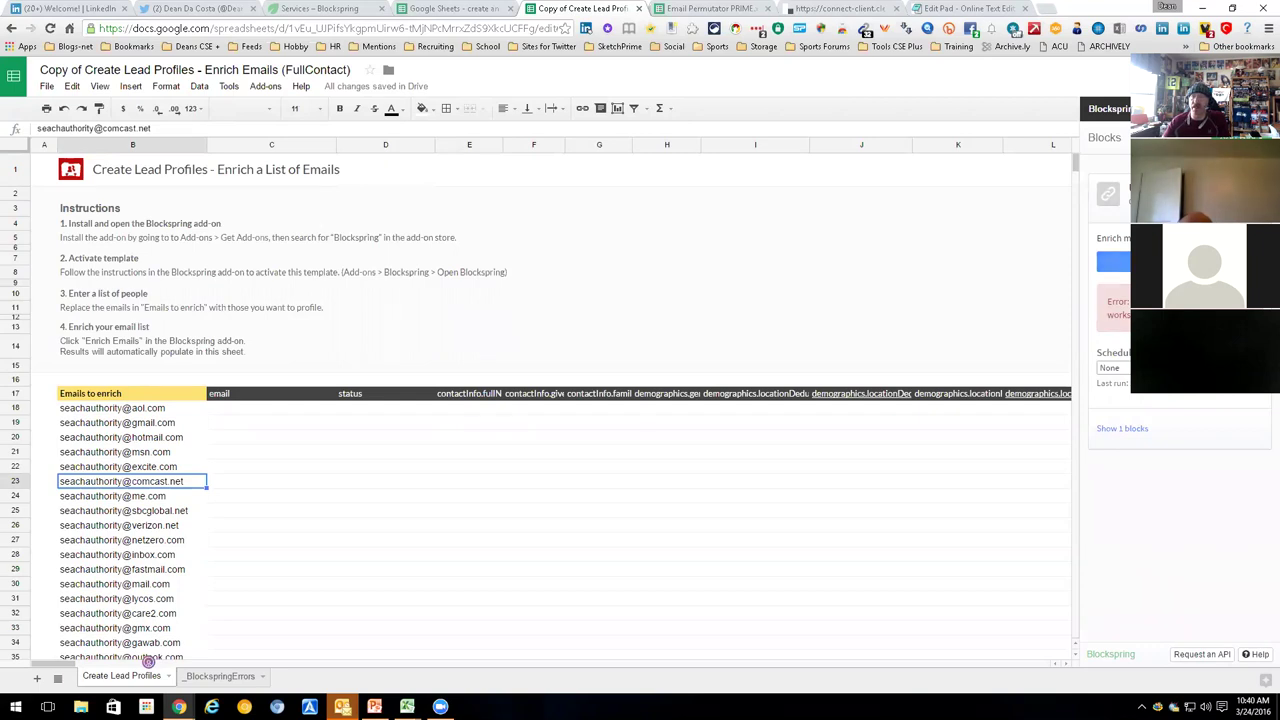
left_click(155, 410)
left_click(1112, 261)
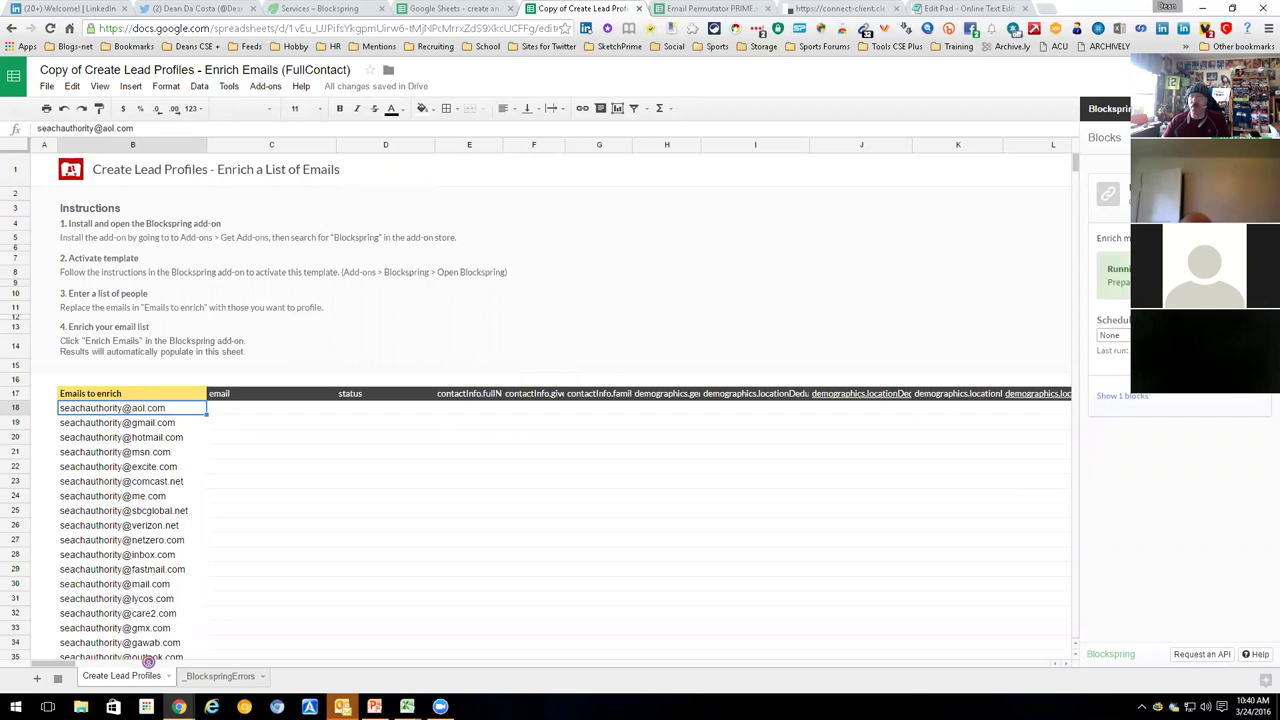
left_click(712, 8)
left_click(622, 8)
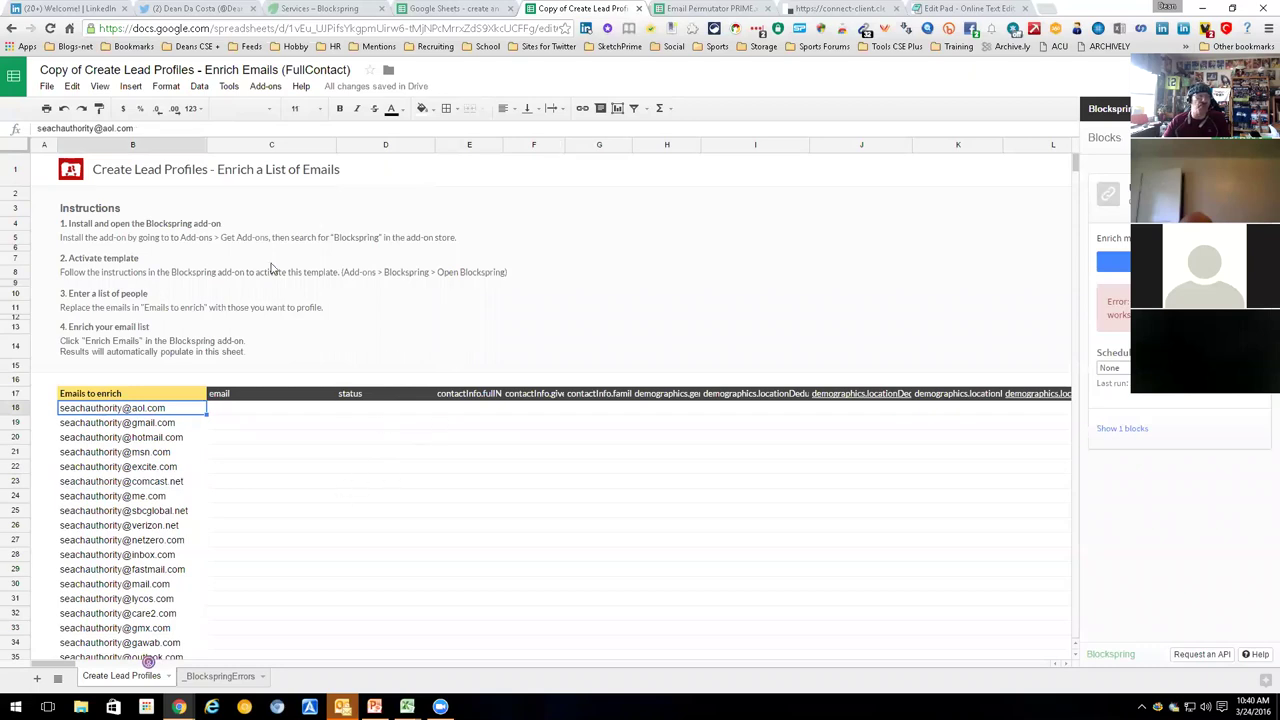
left_click(12, 30)
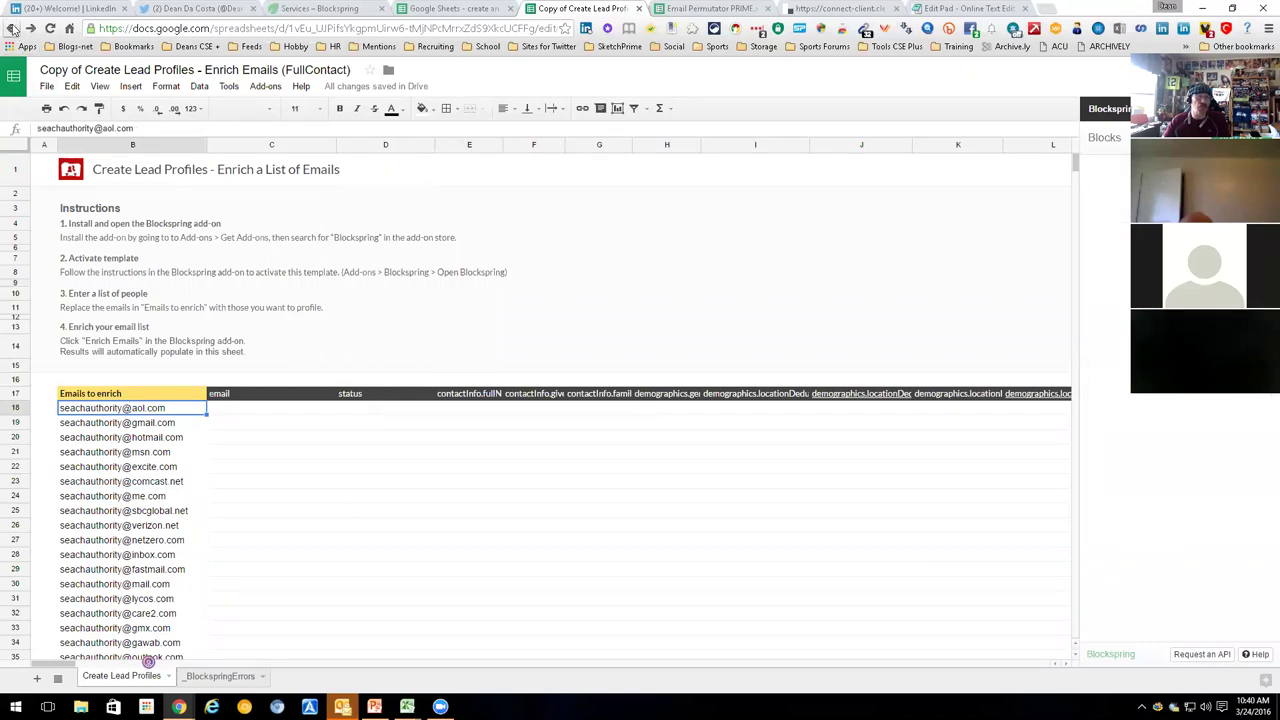
- Reopen Copy of Create Lead Profiles from the Sheets list, then select the comcast.net line in Edit Pad
left_click(12, 30)
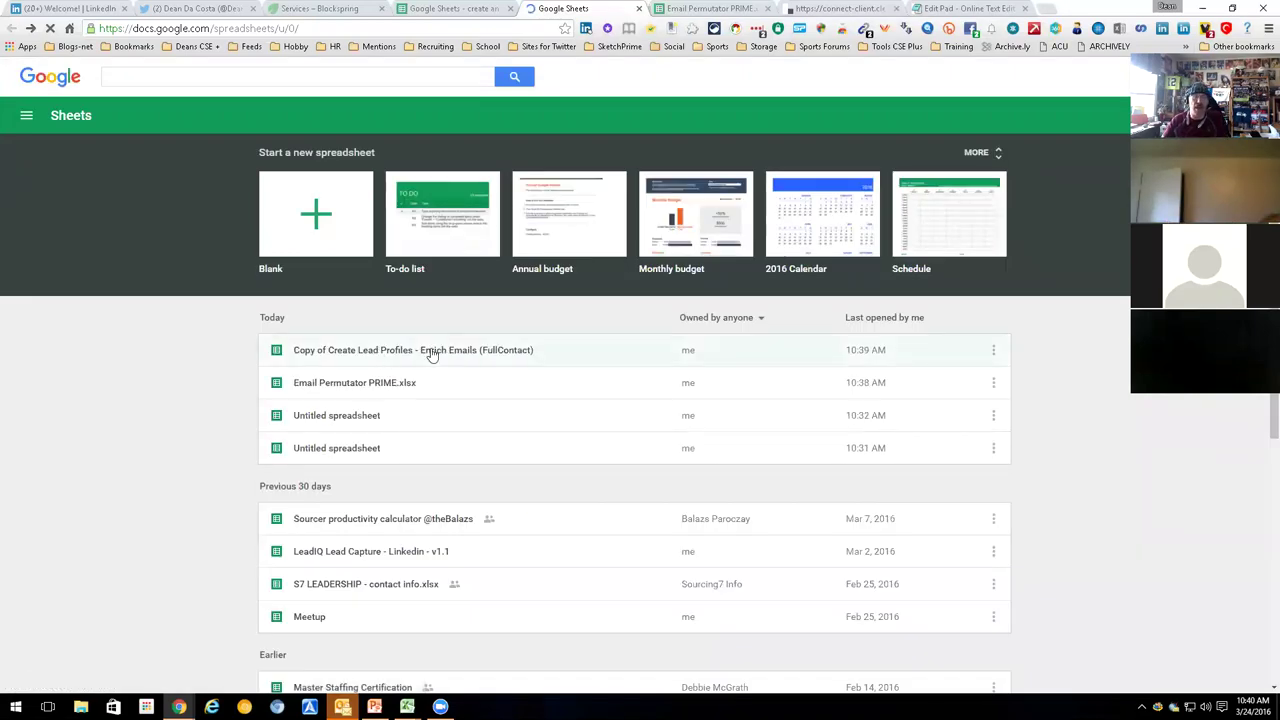
left_click(431, 352)
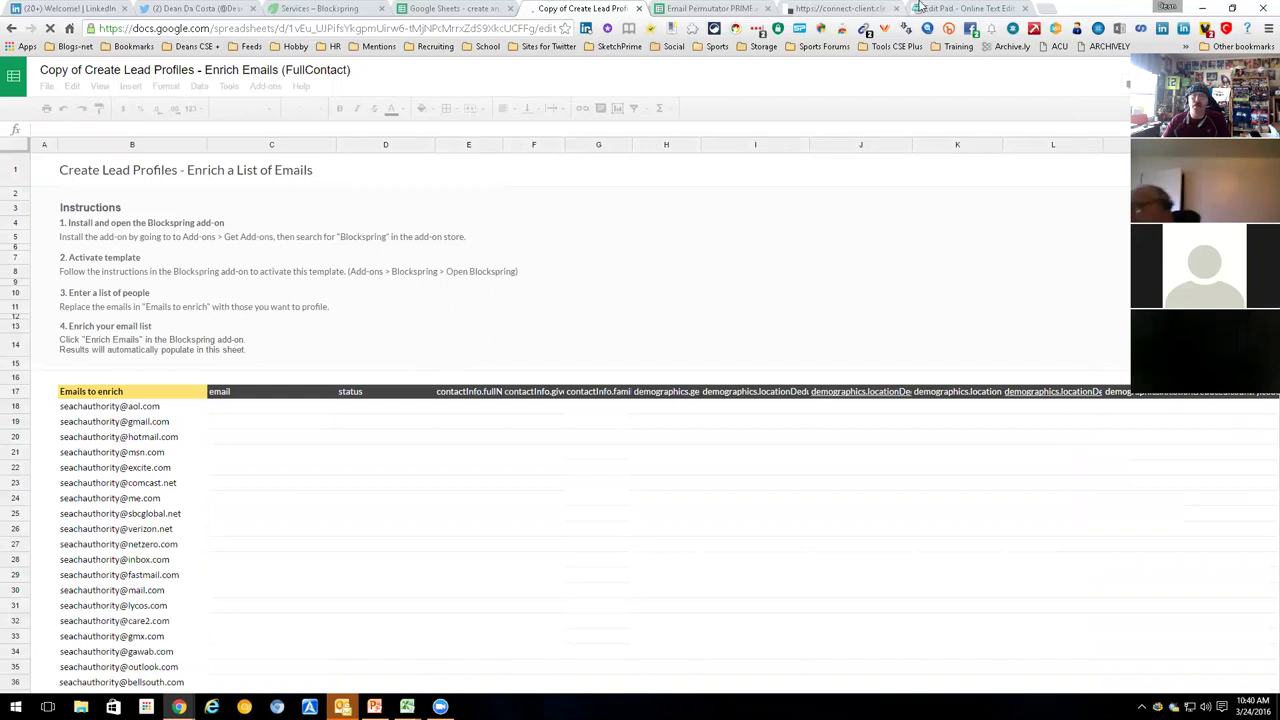
key("ctrl+9")
left_click_drag(140, 114, 3, 113)
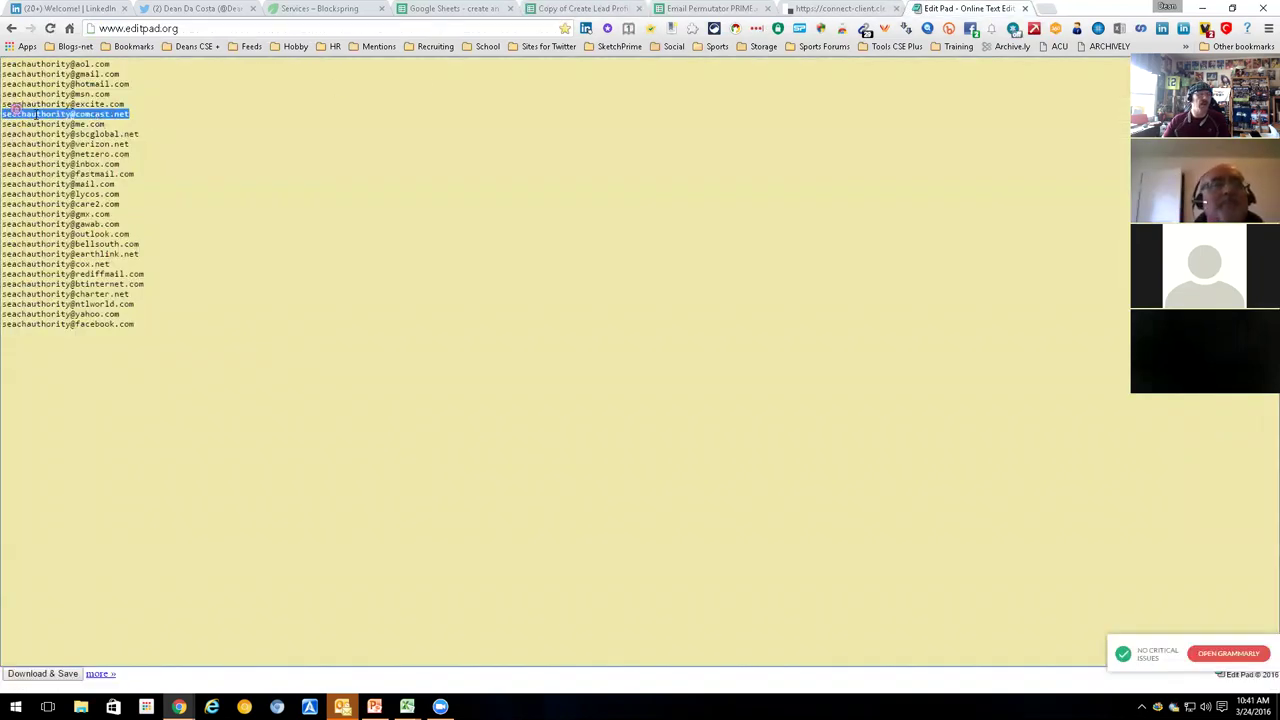
- Deselect the Edit Pad list and go back to Email Permutator PRIME.xlsx
left_click(18, 112)
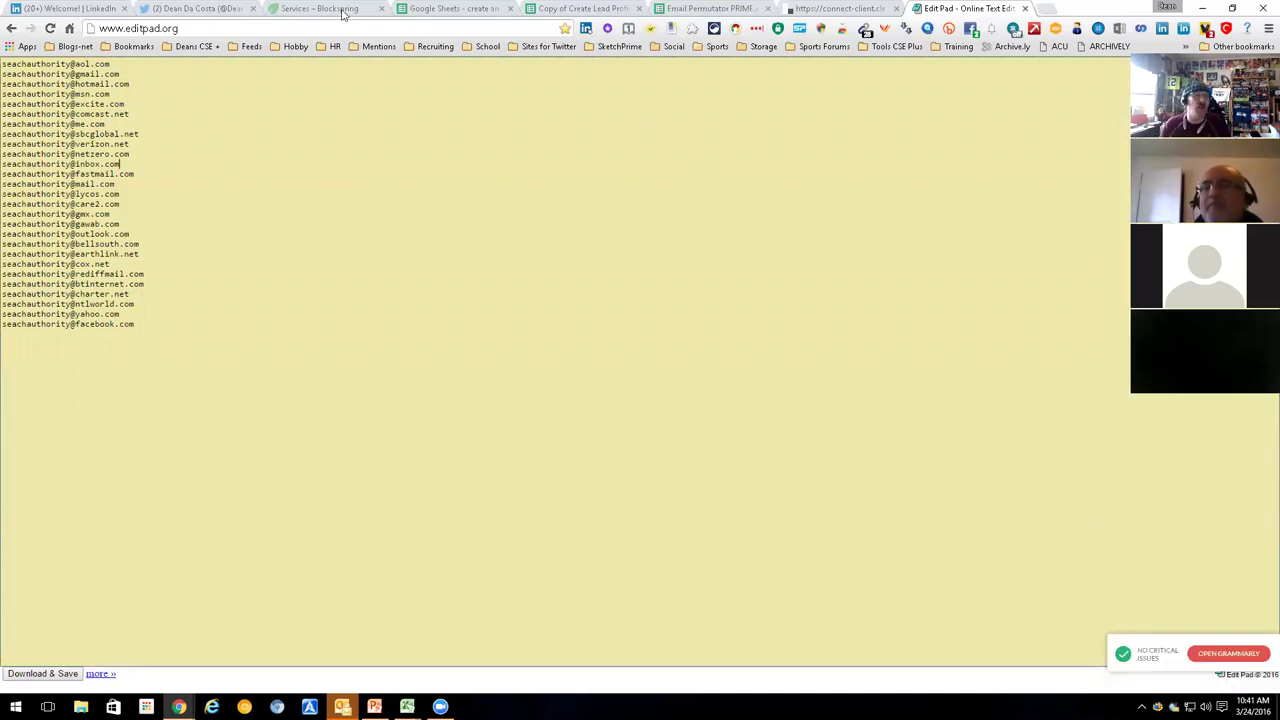
left_click(678, 8)
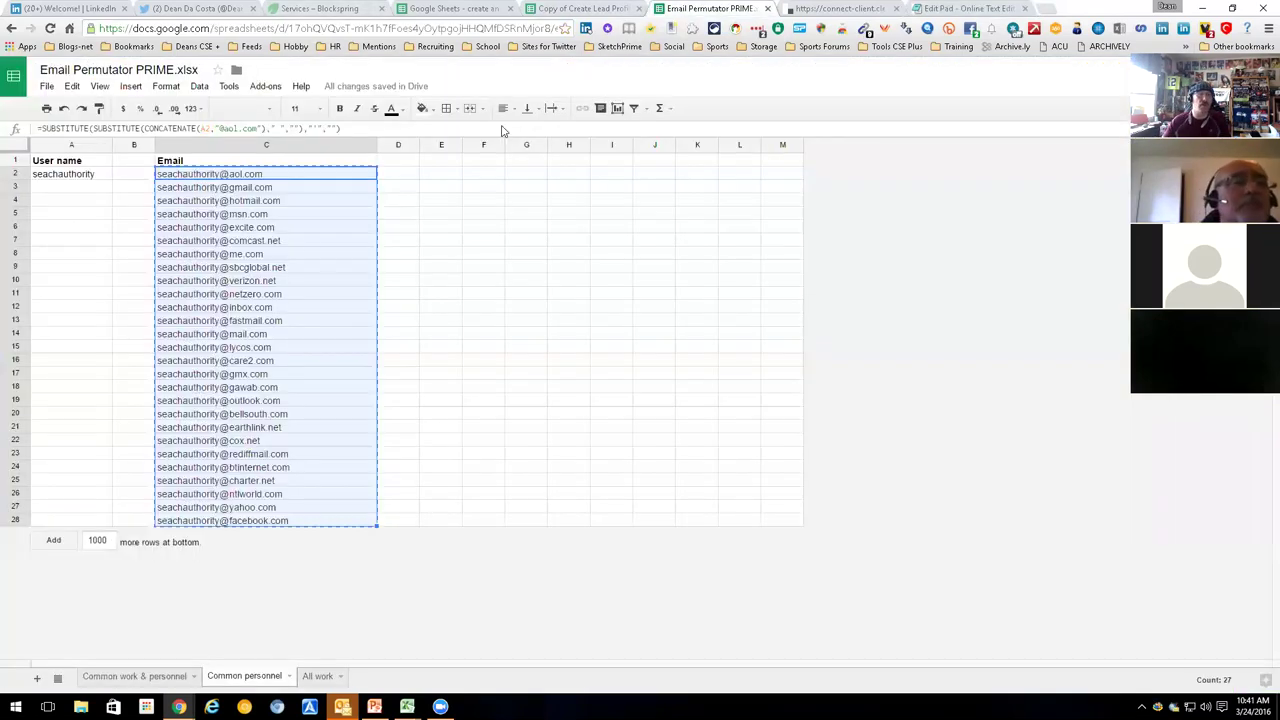
- Correct the user name in cell A2 by adding the missing 'r'
left_click(72, 180)
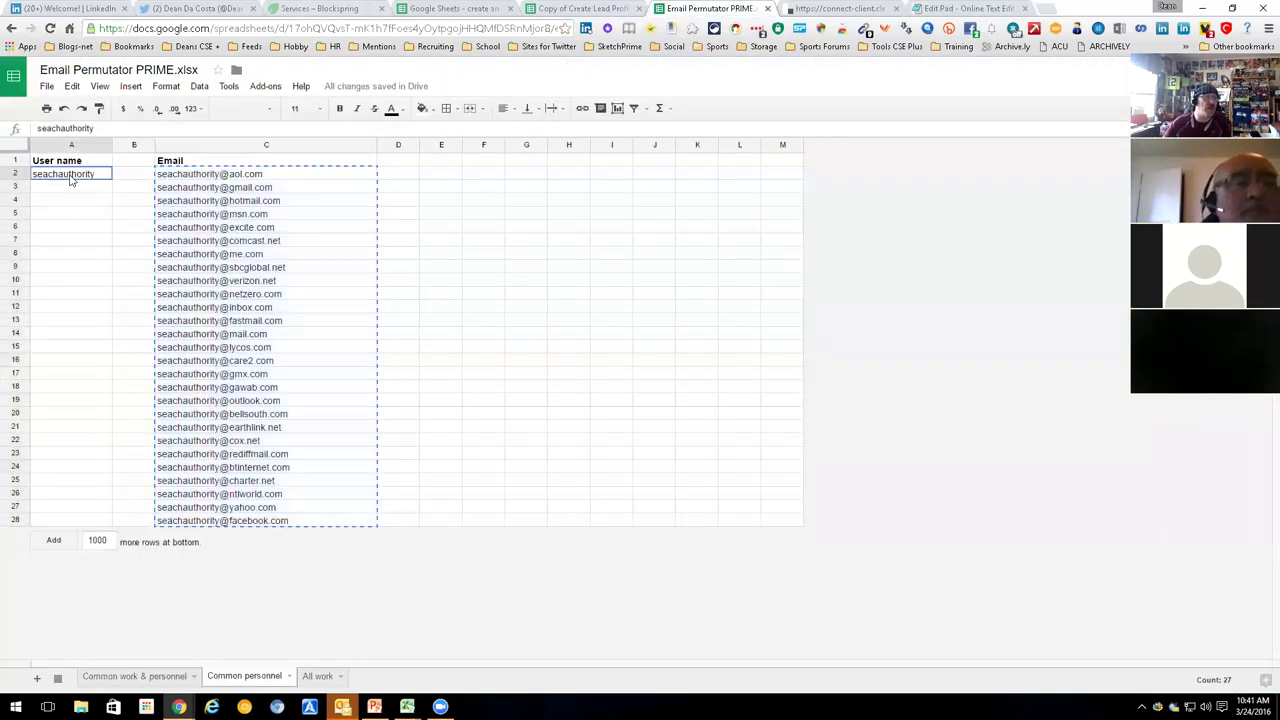
left_click(54, 128)
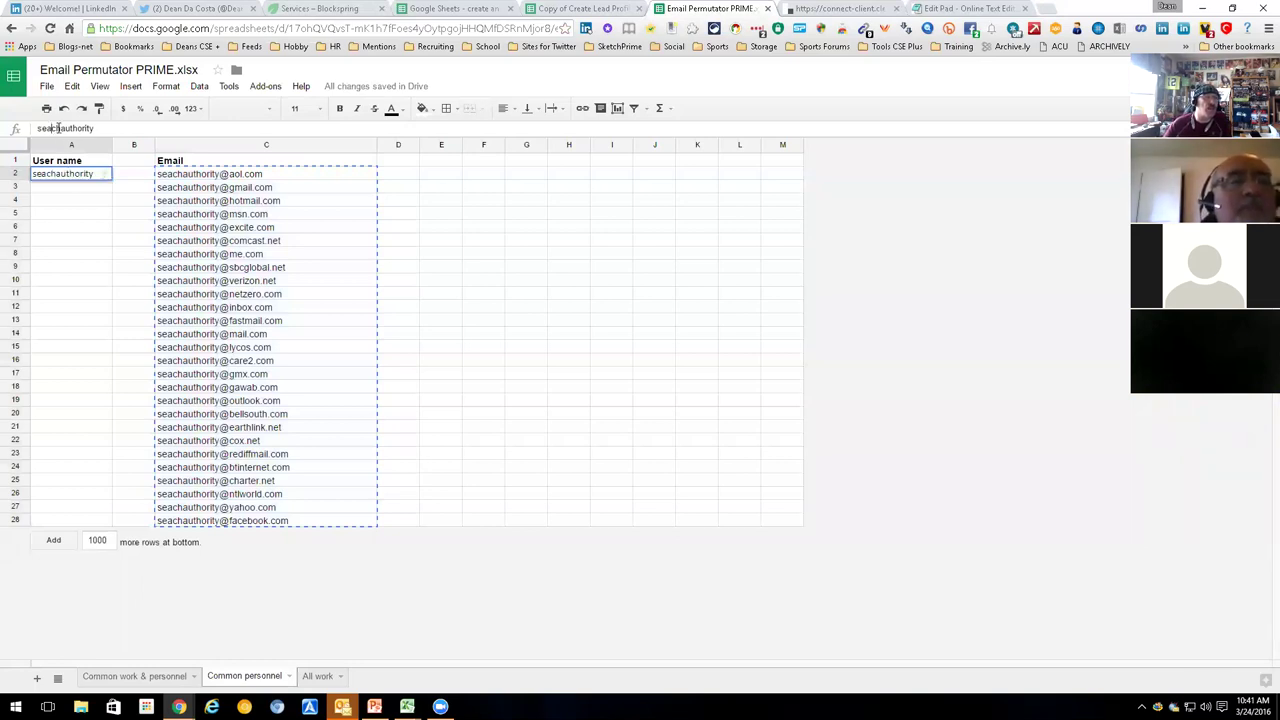
type("r")
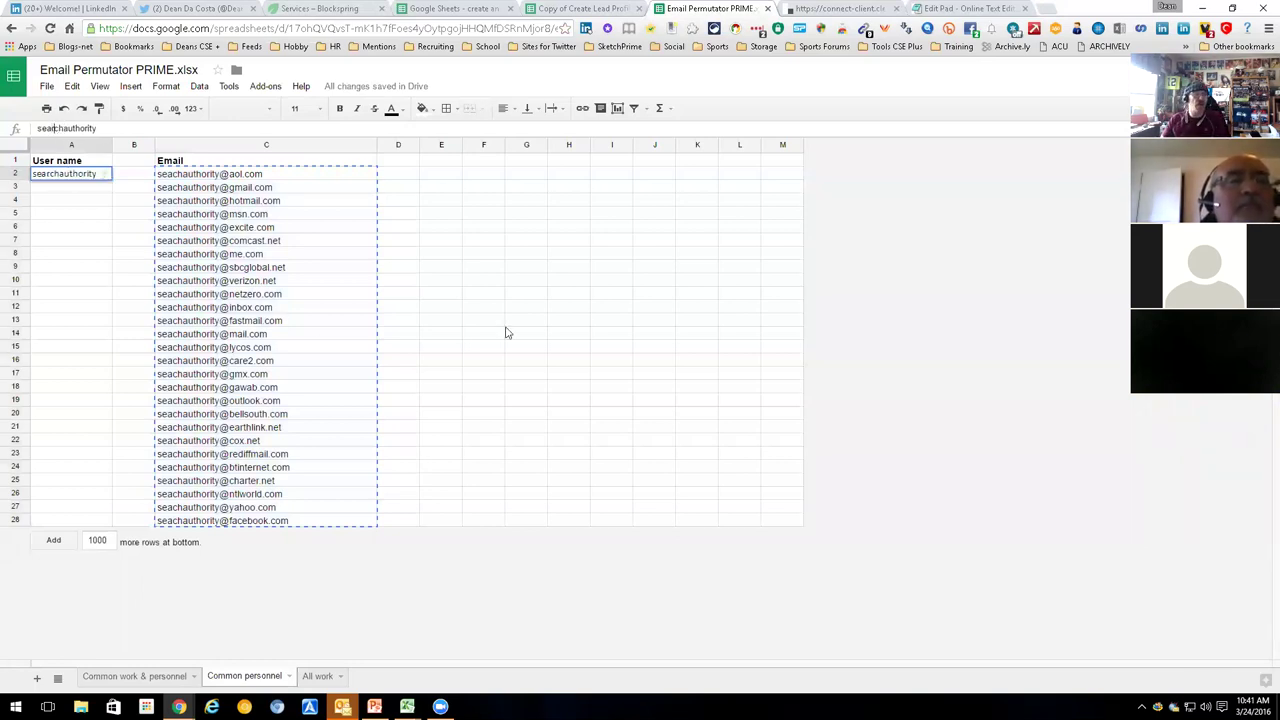
key("Return")
- Copy the regenerated email addresses in C2:C28
left_click(289, 175)
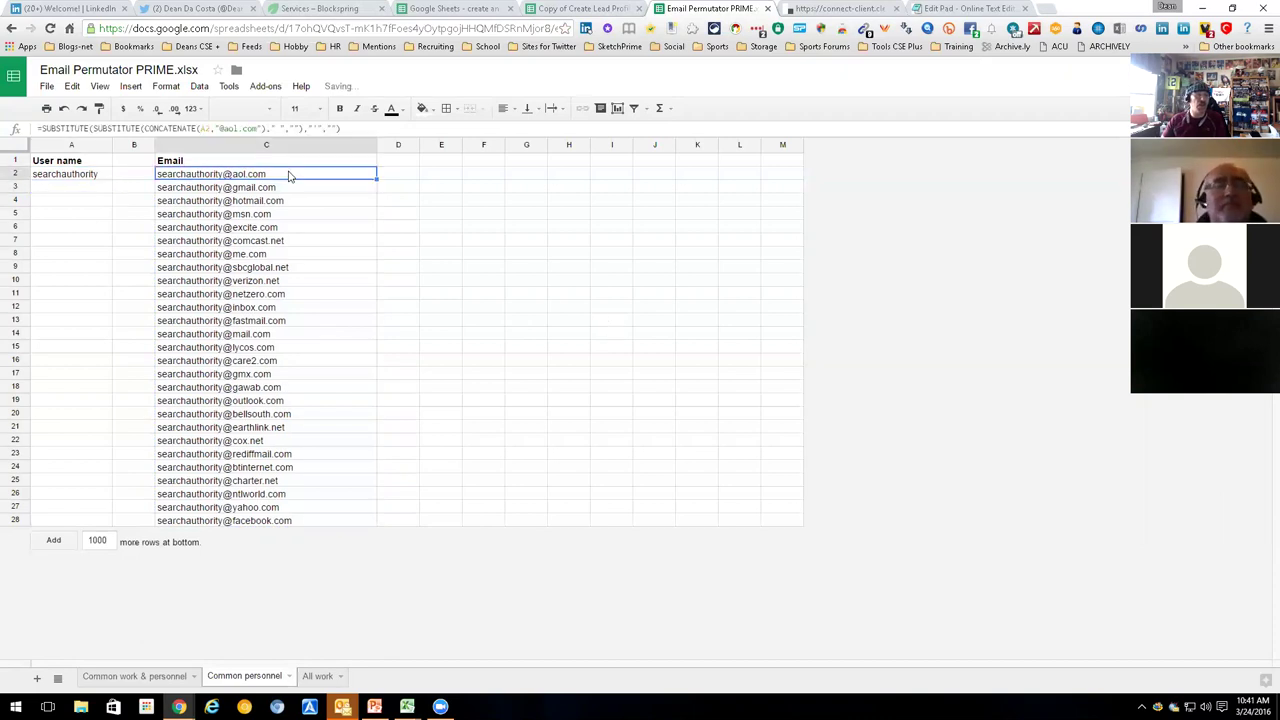
left_click(270, 522, "shift")
right_click(268, 524)
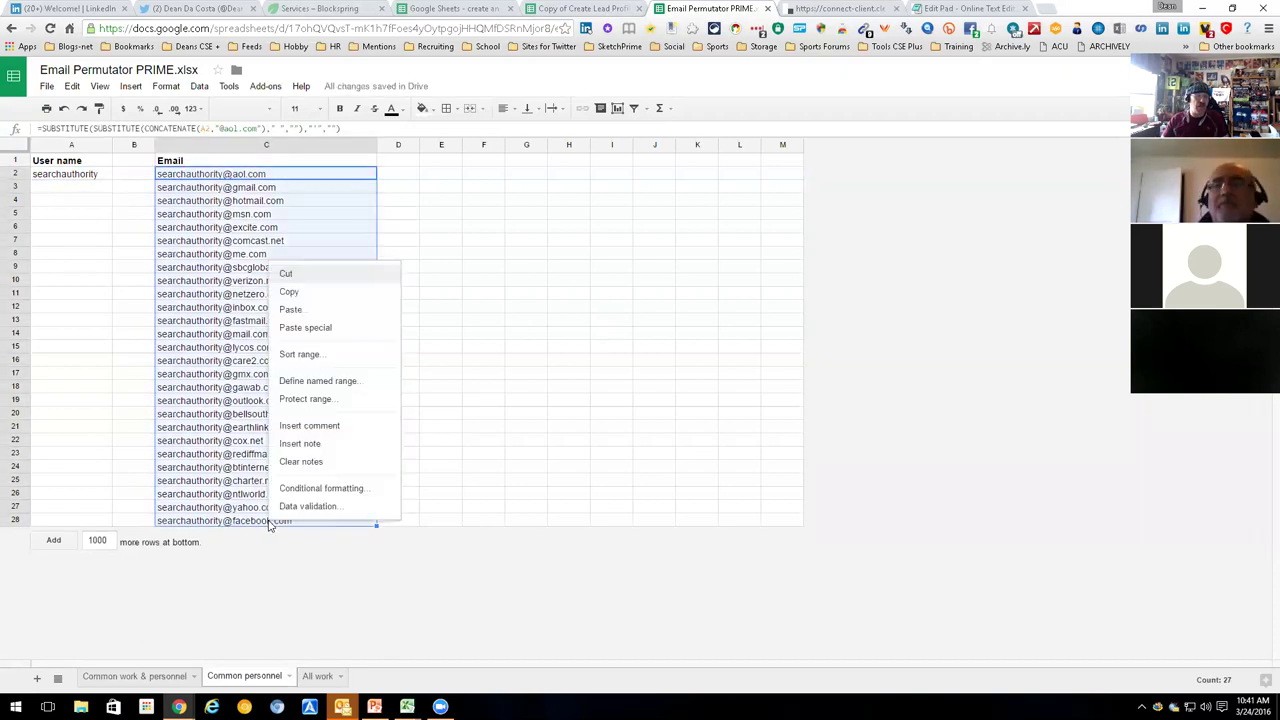
left_click(289, 291)
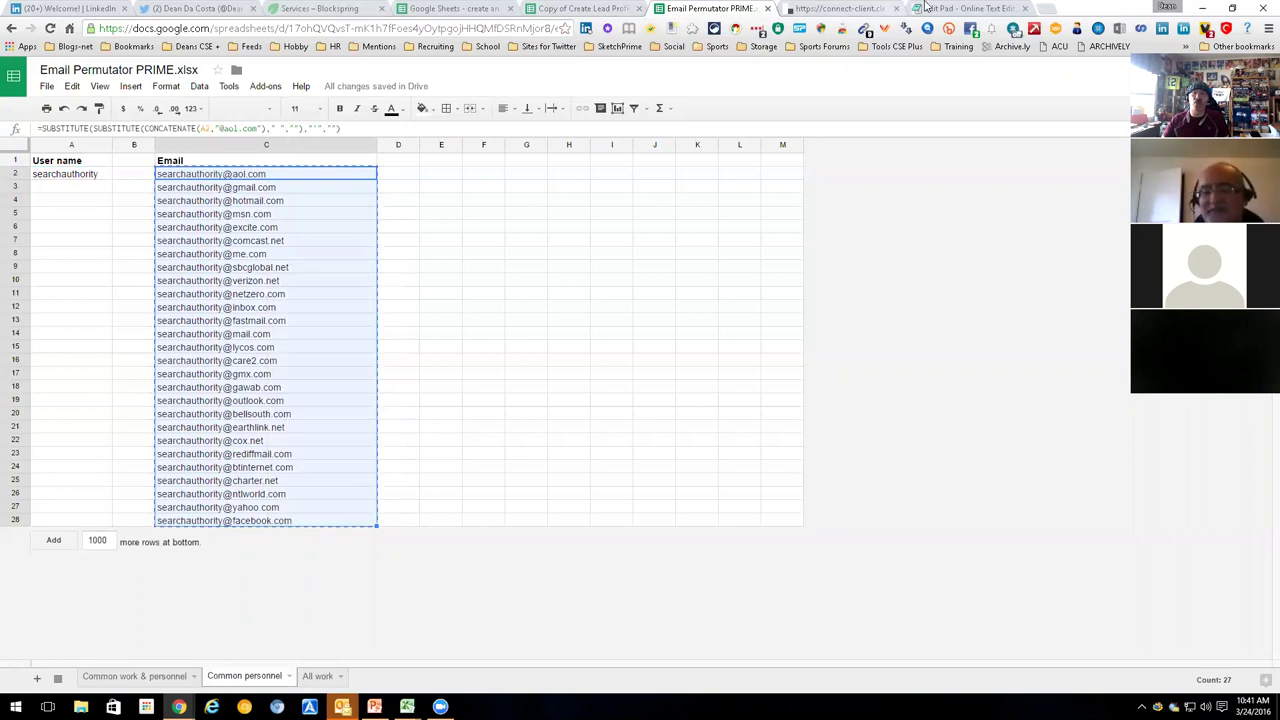
left_click(926, 7)
left_click_drag(199, 347, 12, 64)
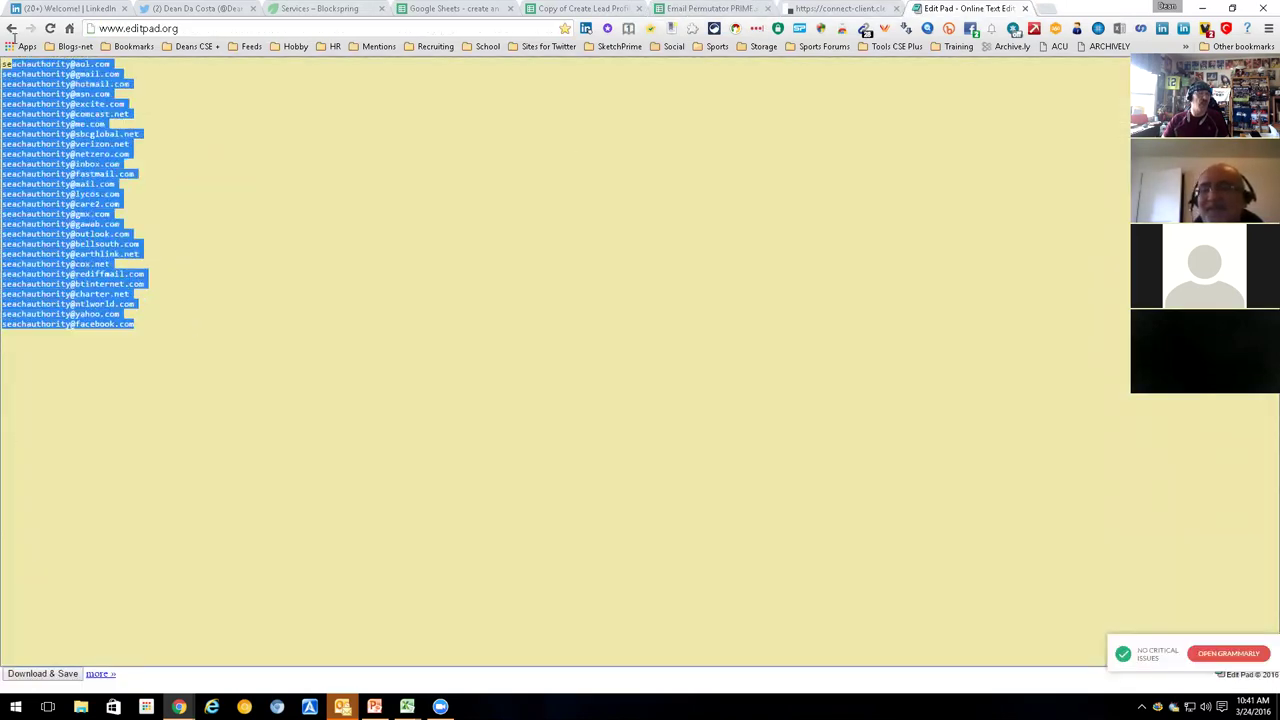
key("BackSpace")
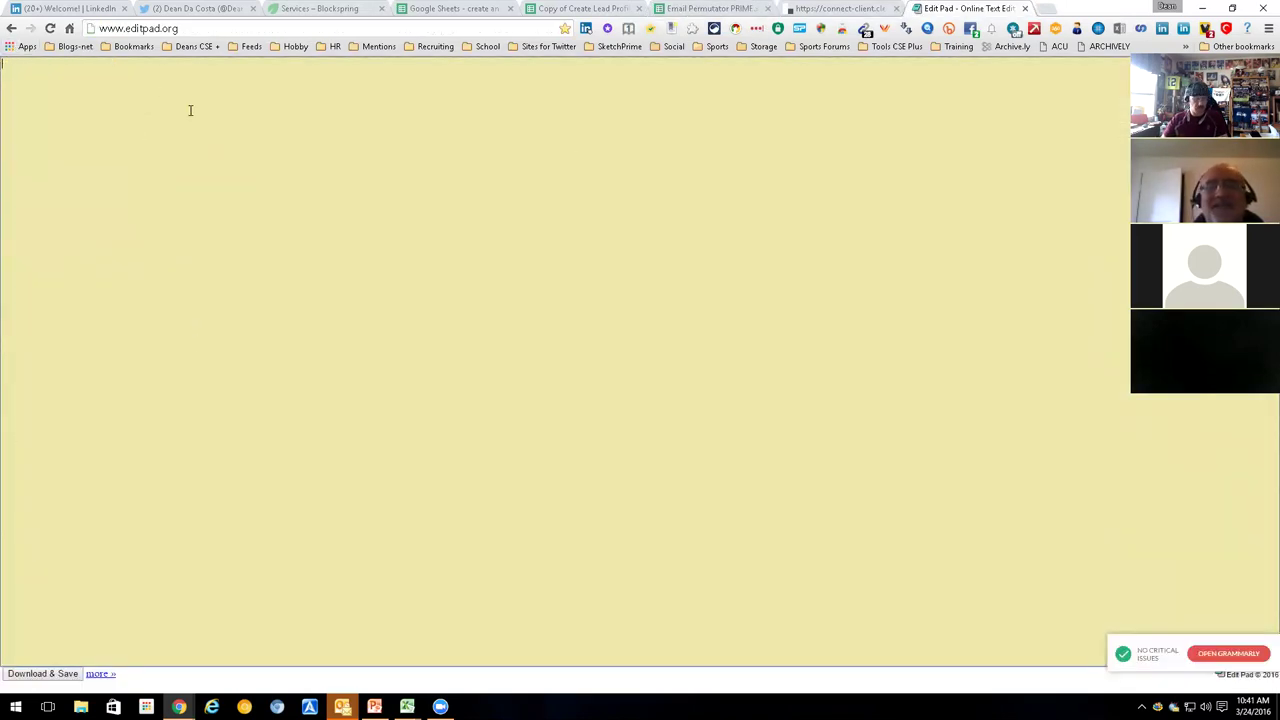
key("ctrl+v")
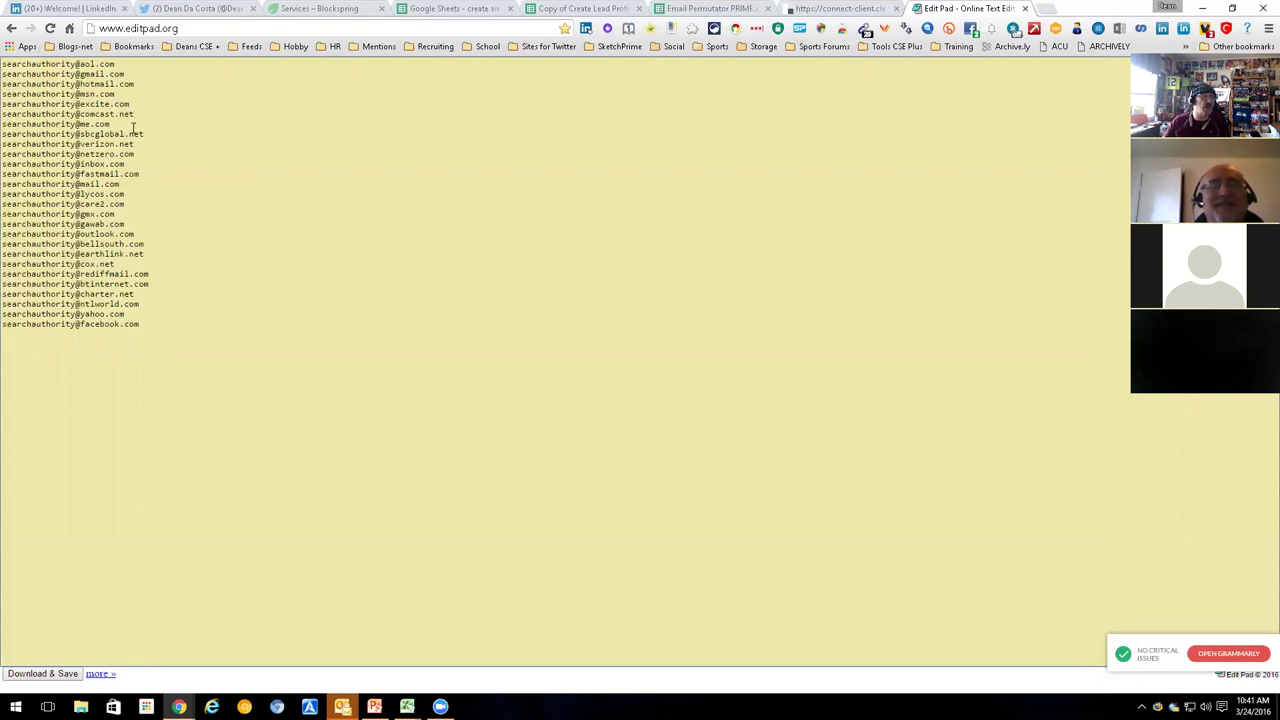
left_click_drag(146, 112, 28, 108)
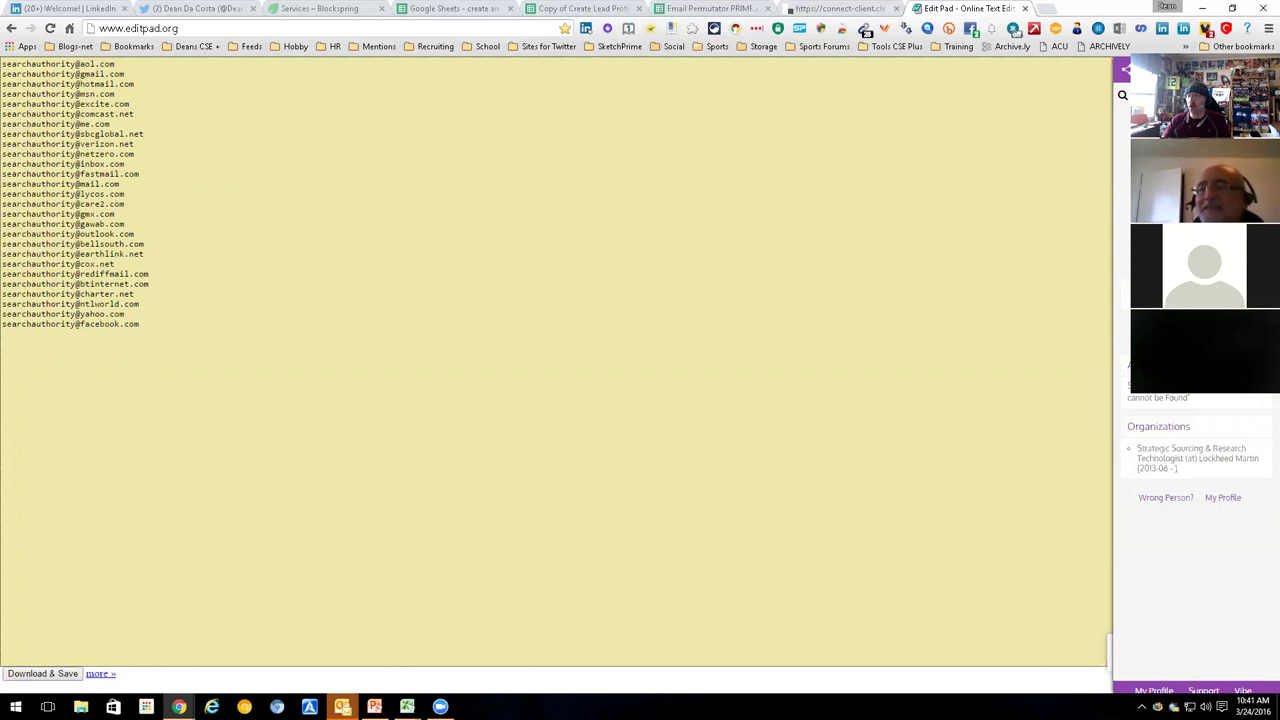
left_click_drag(181, 323, 5, 30)
right_click(70, 66)
left_click(102, 96)
left_click(708, 9)
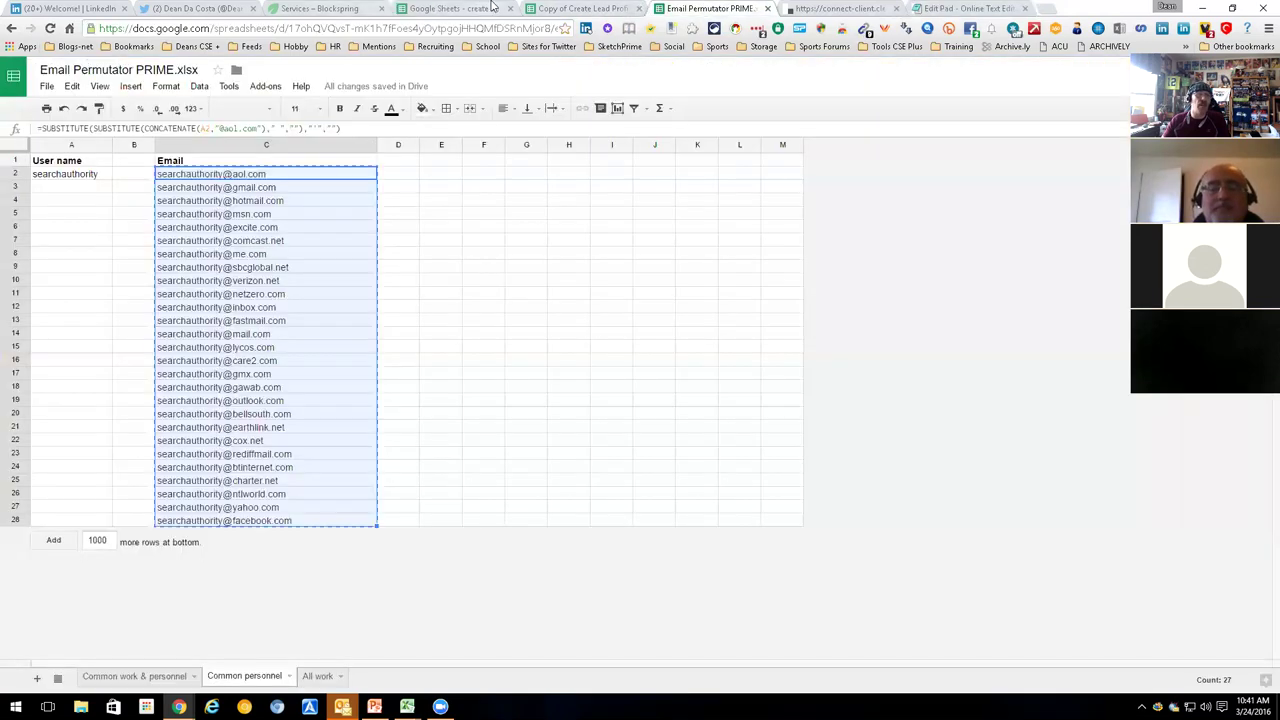
- Open the Blockspring add-on sidebar in the Copy of Create Lead Profiles sheet
left_click(588, 8)
left_click(95, 411)
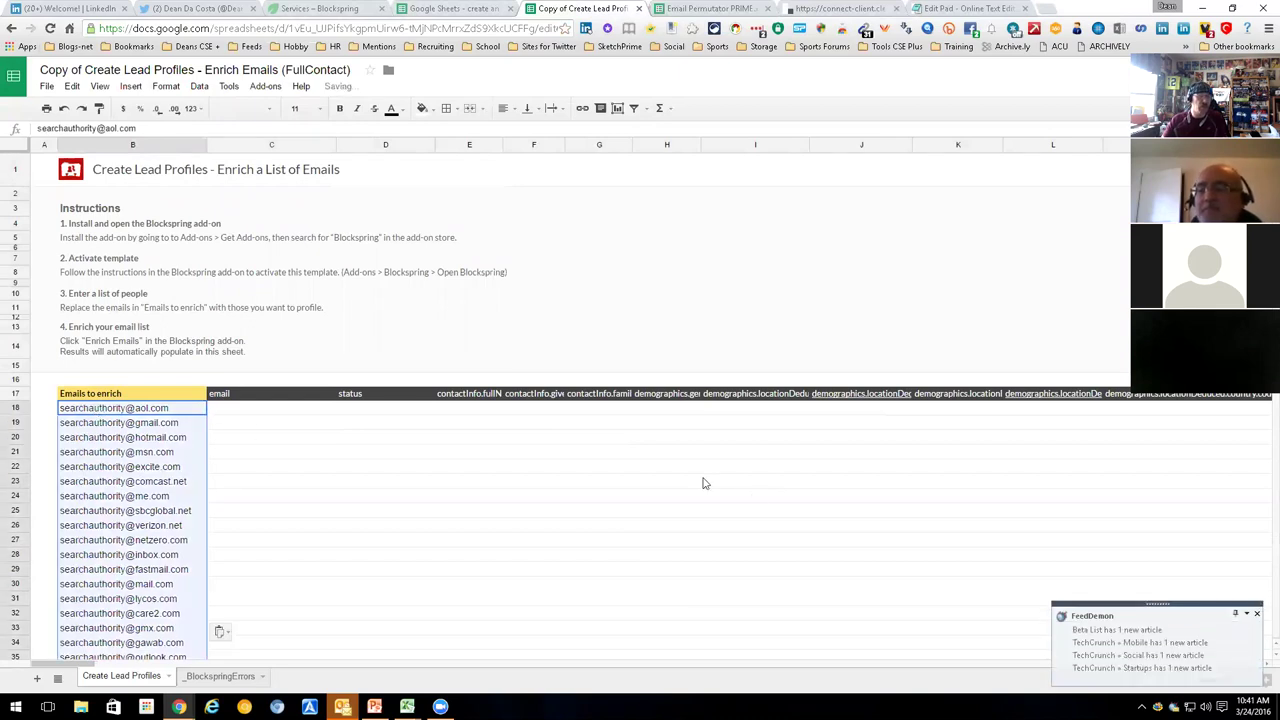
left_click(752, 497)
left_click(268, 86)
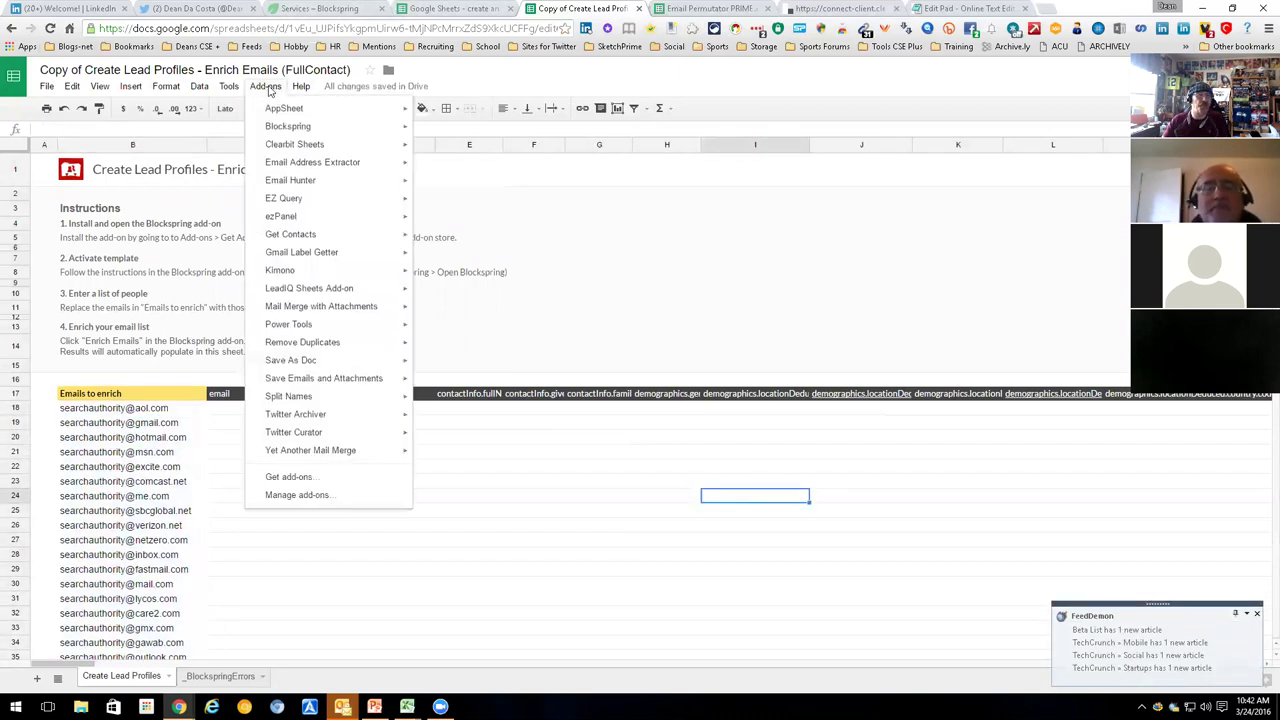
mouse_move(330, 126)
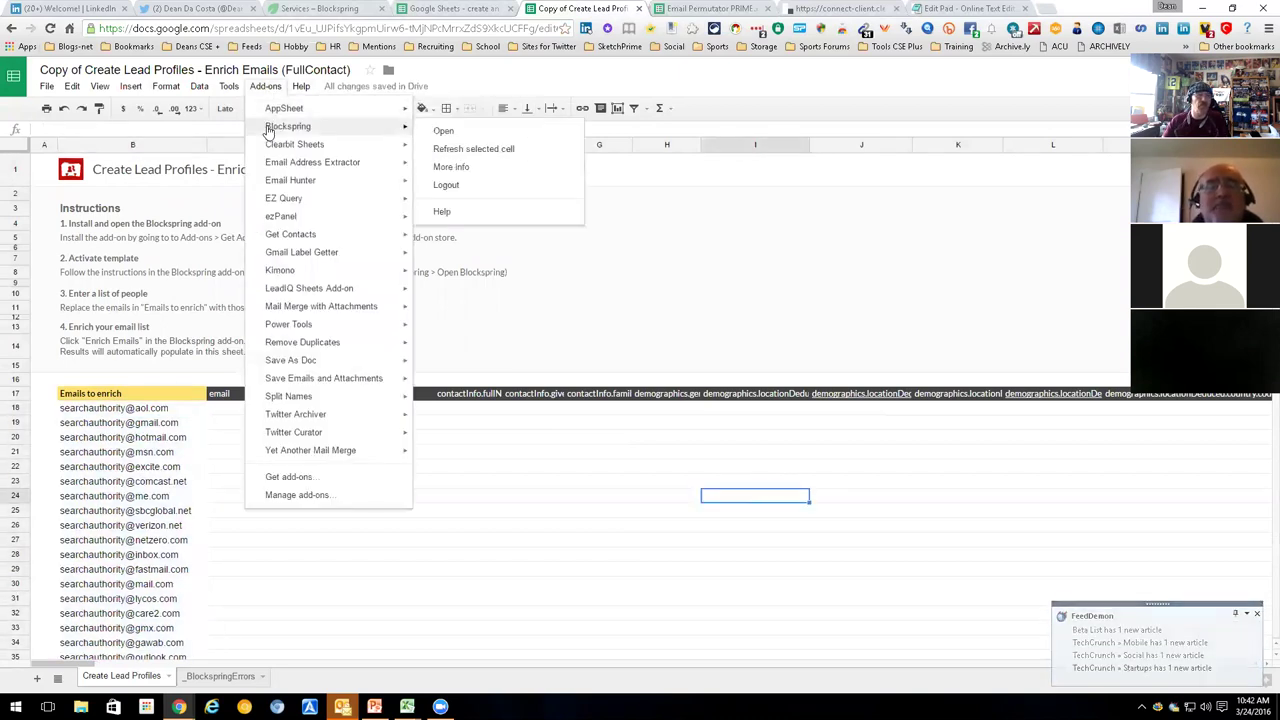
left_click(443, 131)
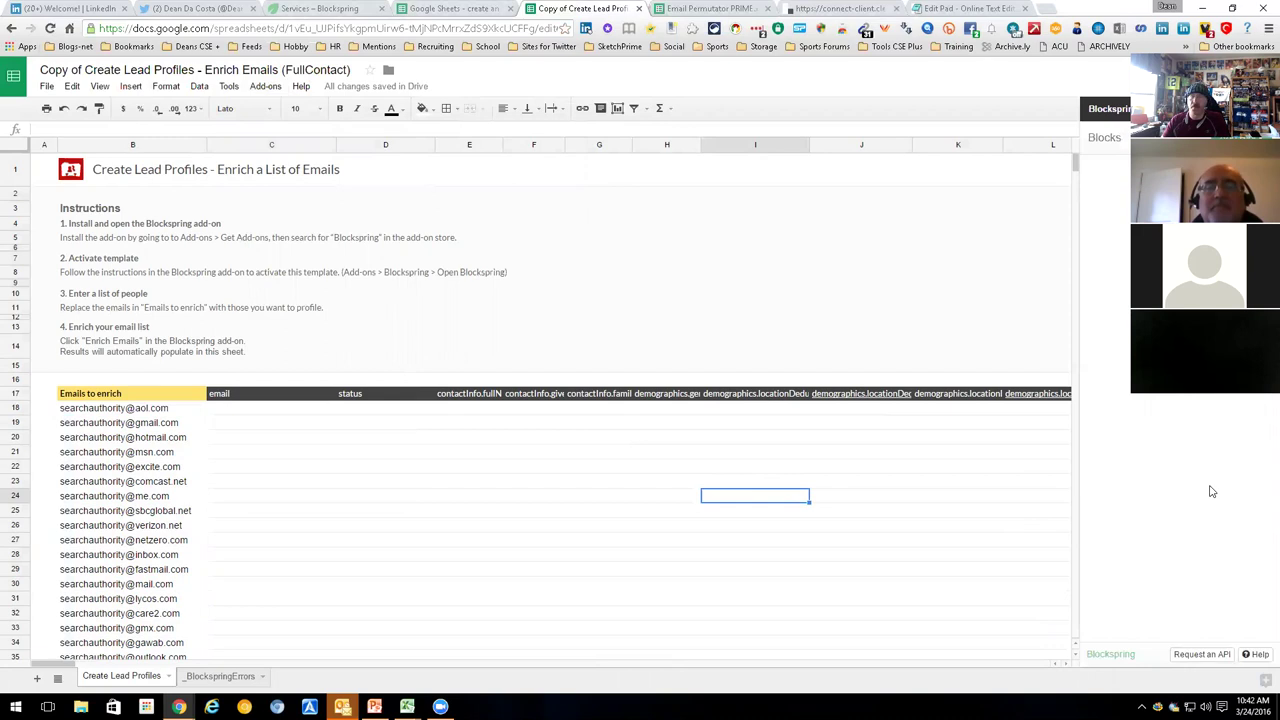
- Enrich the email list from B18 with Blockspring, getting status 200 for the comcast.net address
left_click(75, 407)
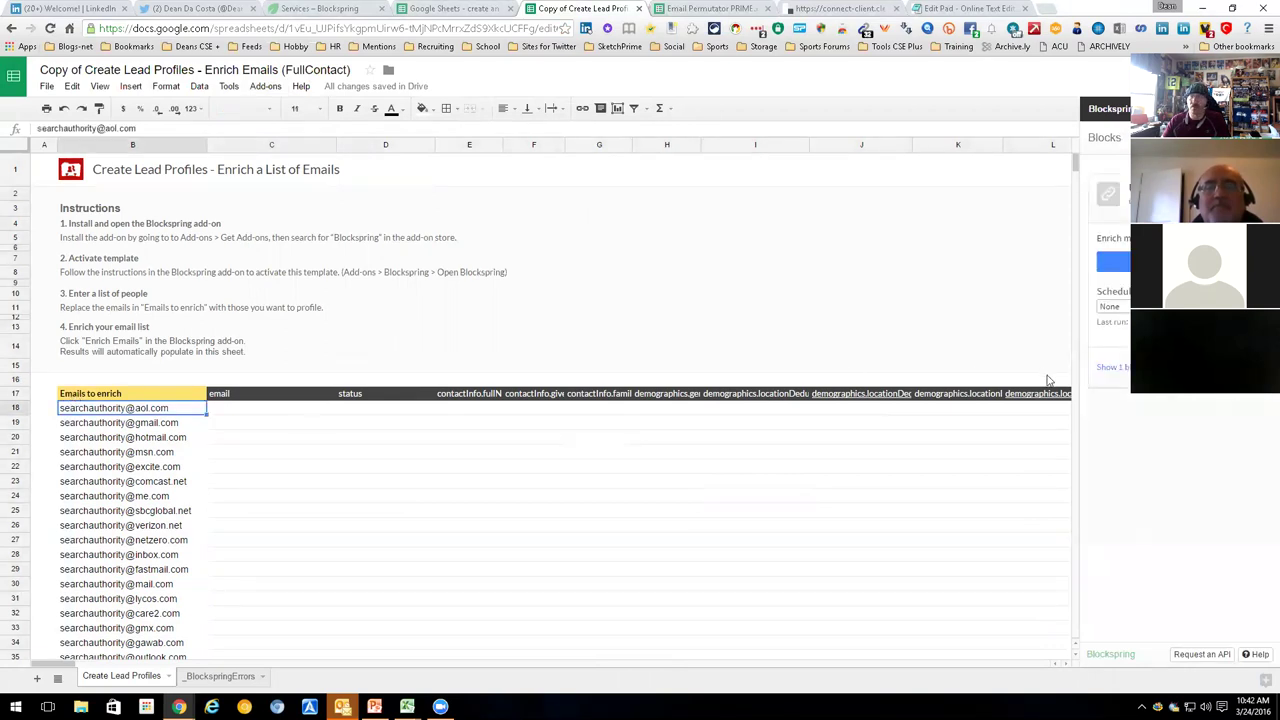
left_click(1150, 261)
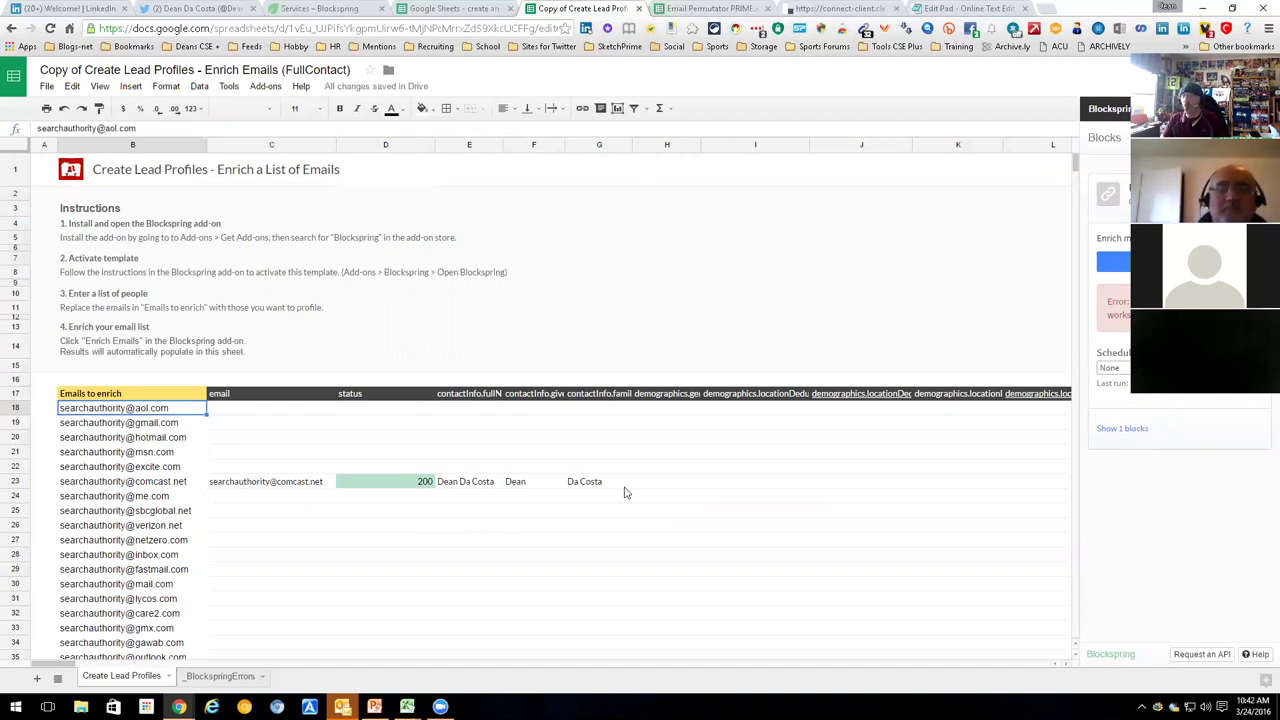
left_click(925, 8)
left_click(162, 85)
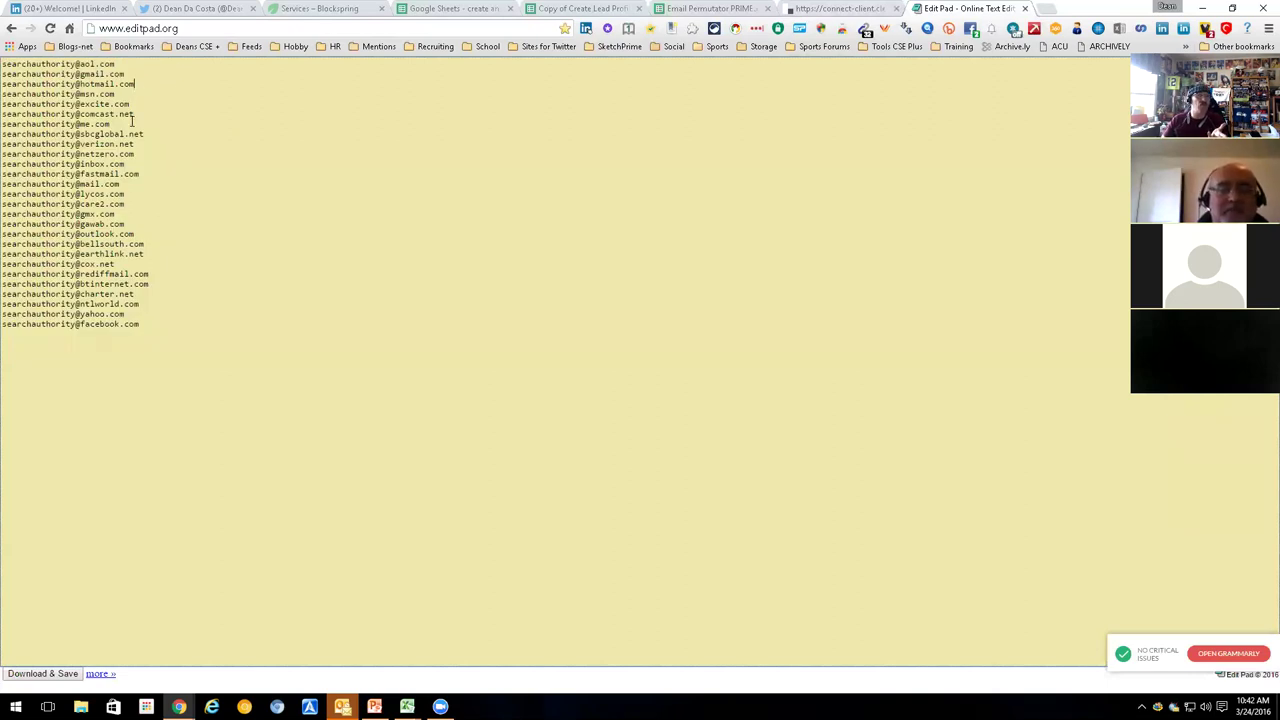
- Cycle through the Create Lead Profiles, Email Permutator PRIME and EditPad tabs, ending on Create Lead Profiles
left_click(612, 8)
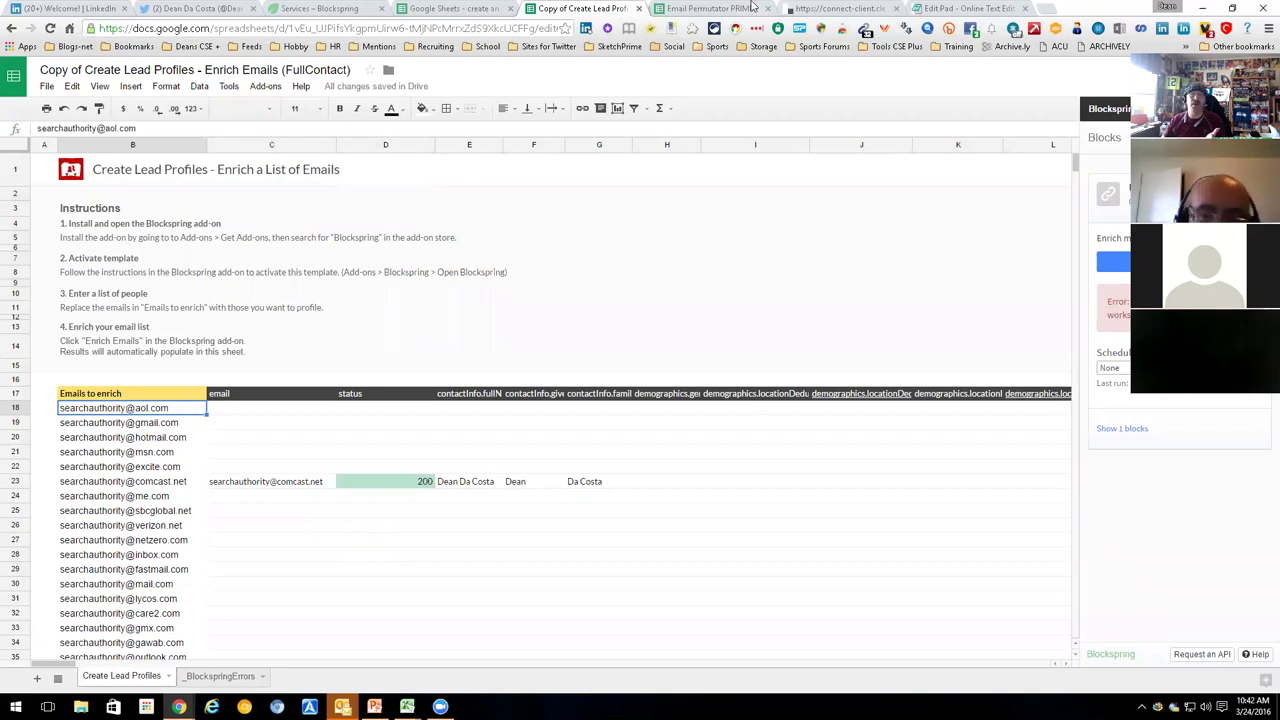
left_click(716, 8)
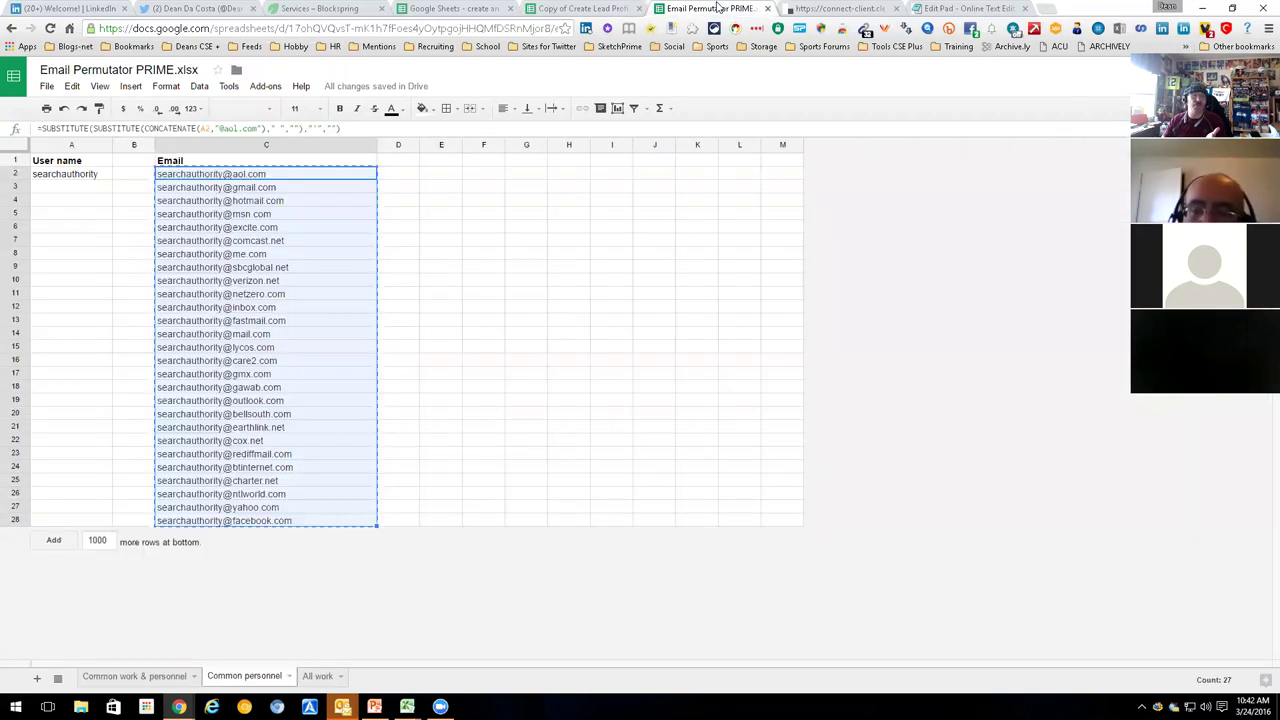
left_click(948, 8)
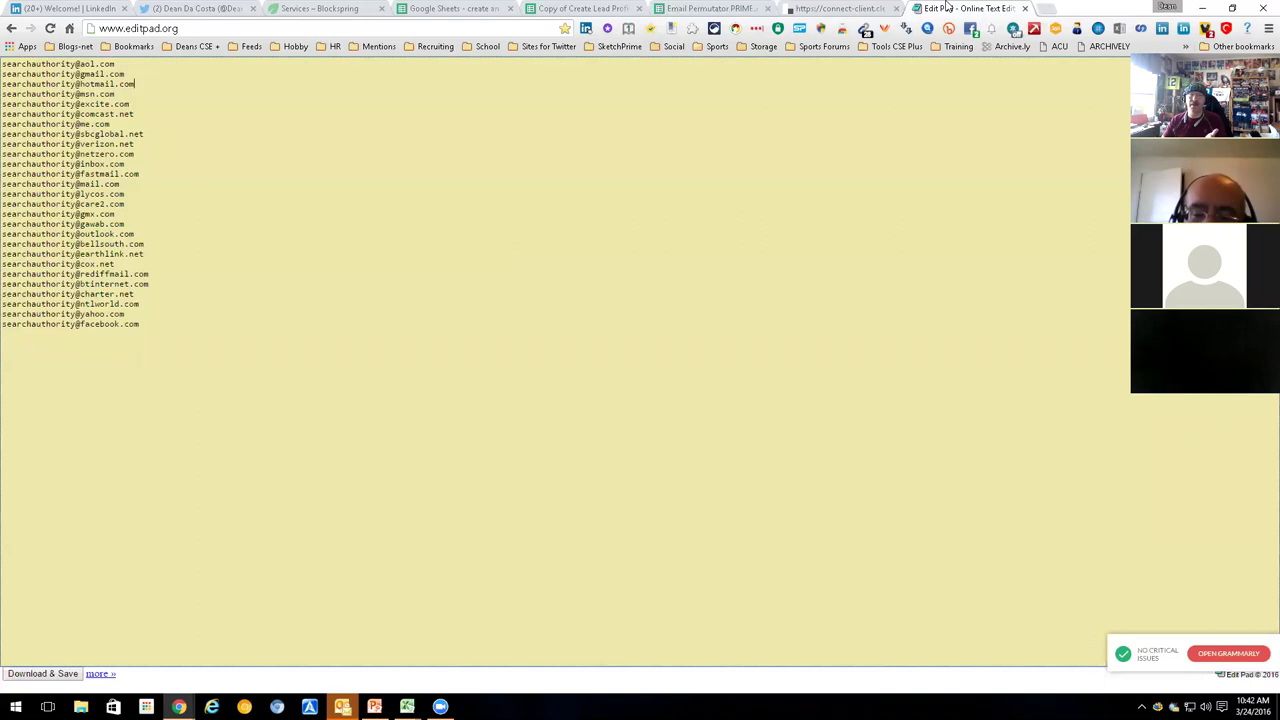
left_click(690, 8)
left_click(615, 8)
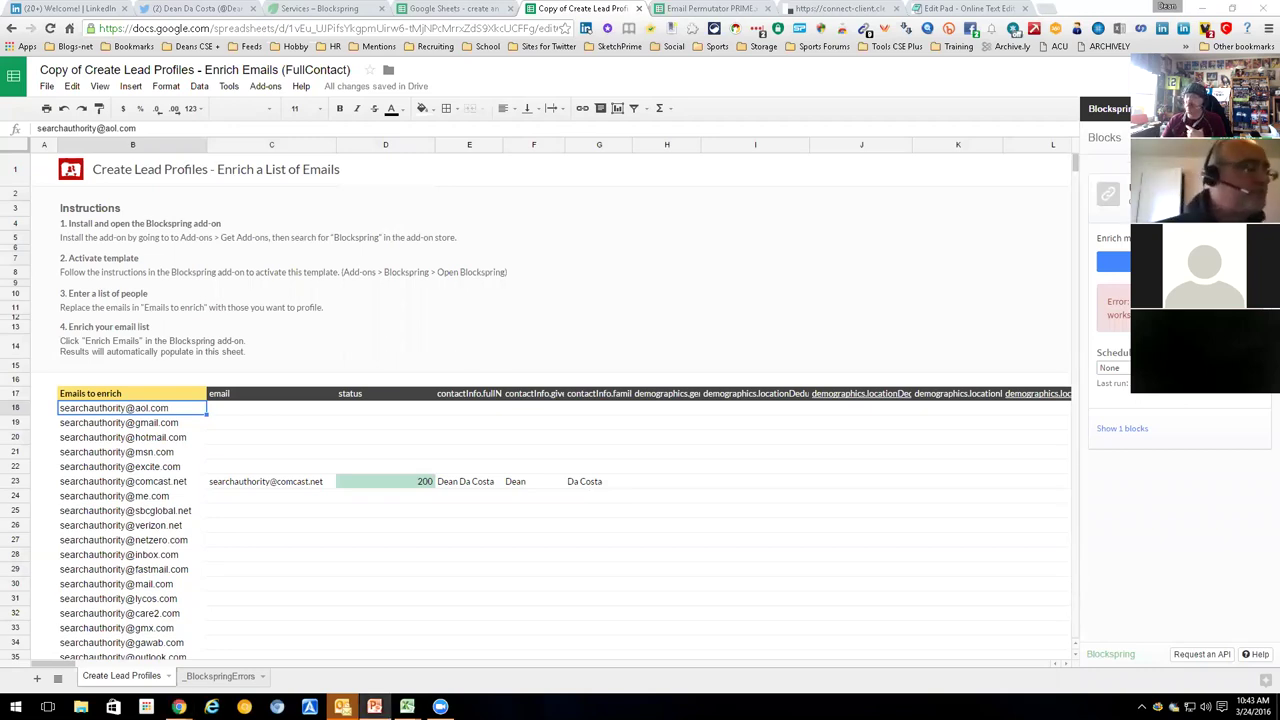
- Close the EditPad page without saving, then close the Email Permutator PRIME spreadsheet
left_click(987, 8)
left_click(1024, 8)
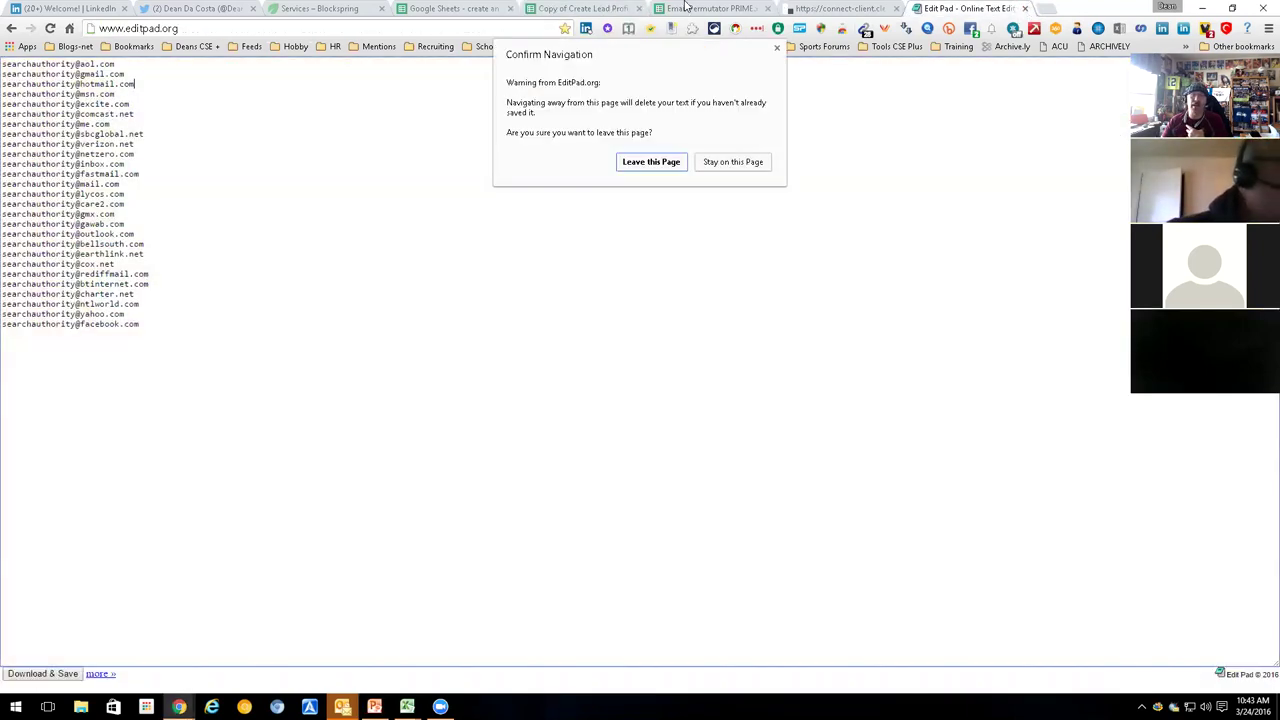
left_click(651, 162)
left_click(710, 8)
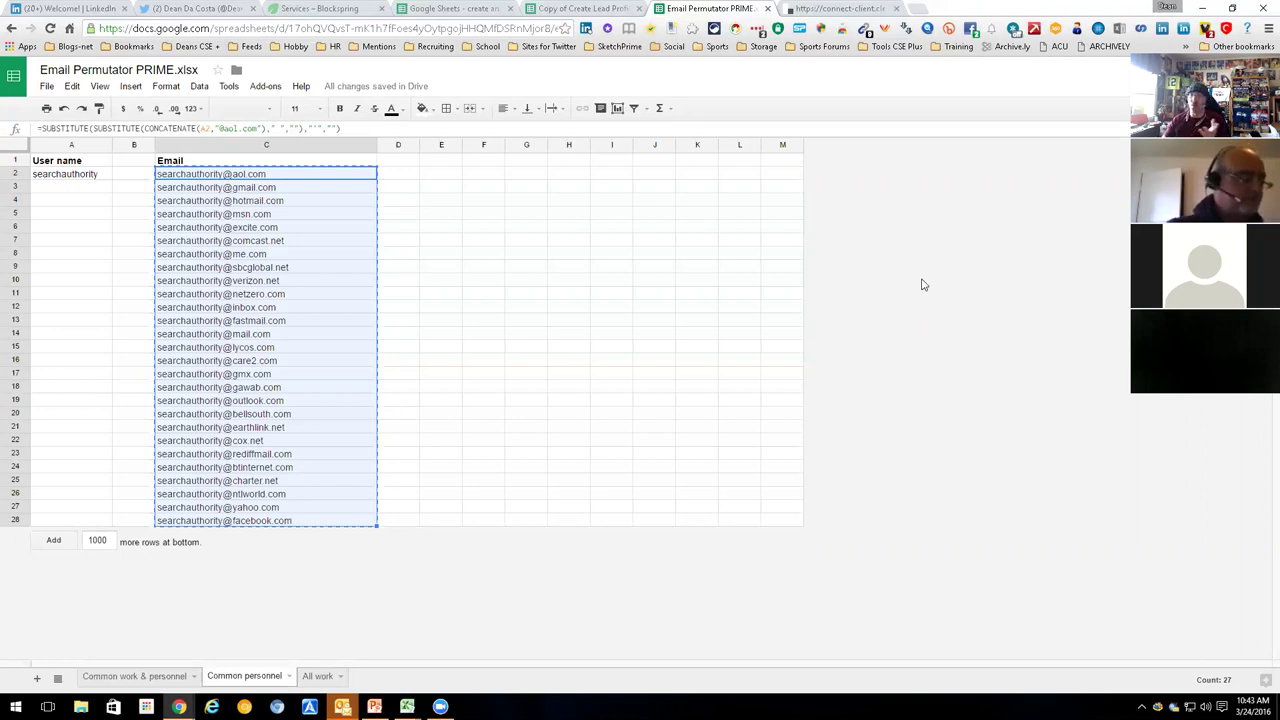
left_click(766, 8)
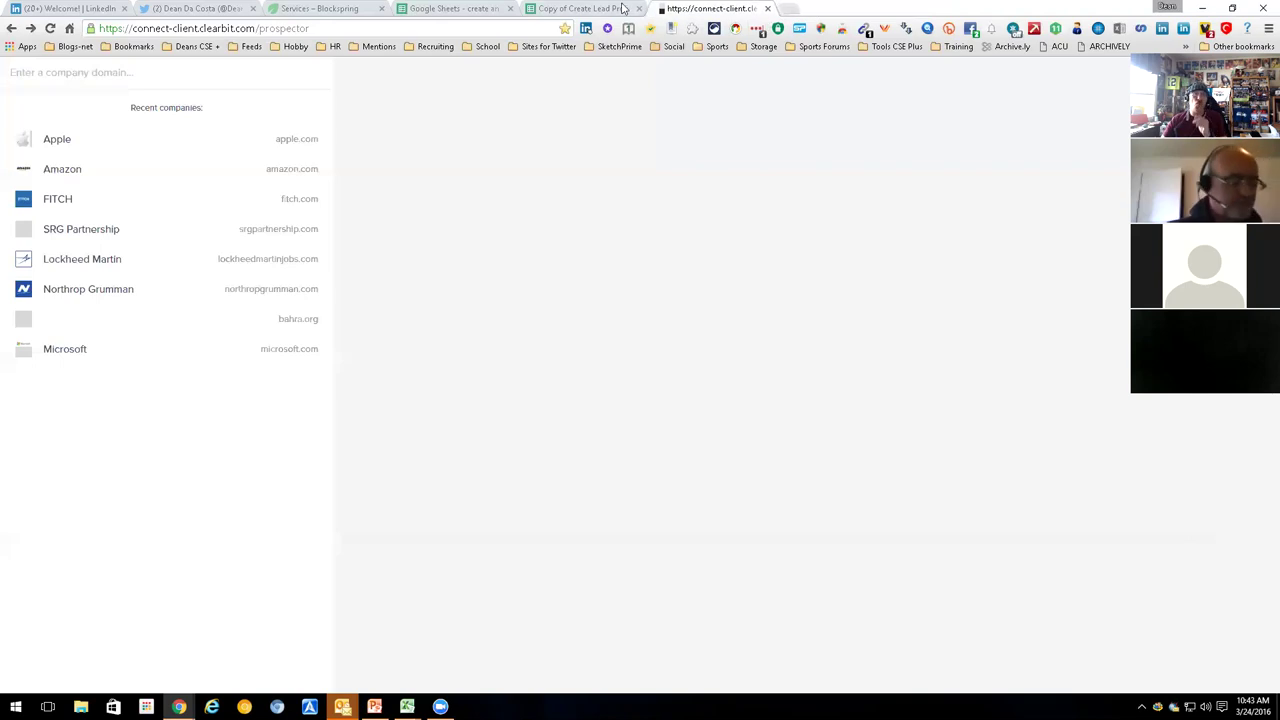
left_click(622, 8)
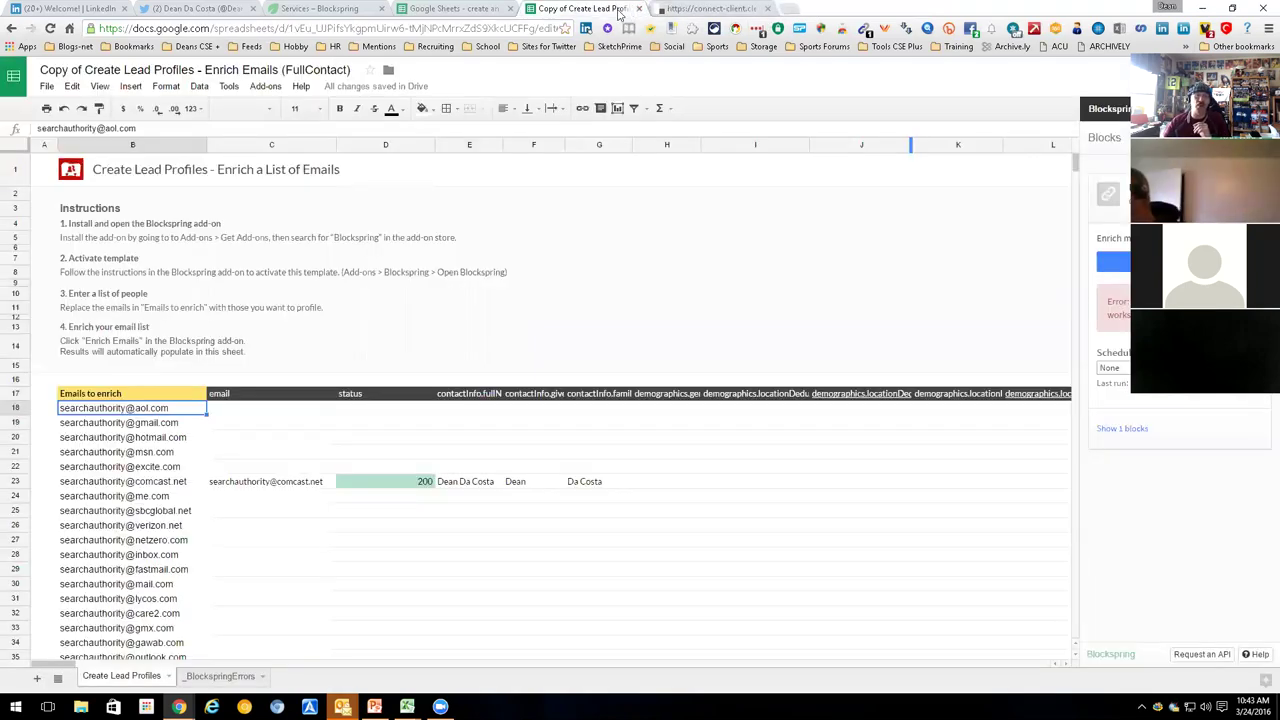
- Close Create Lead Profiles, go to the Sheets home list, then open a New Tab Plus tab
left_click(637, 9)
left_click(460, 8)
left_click(611, 487)
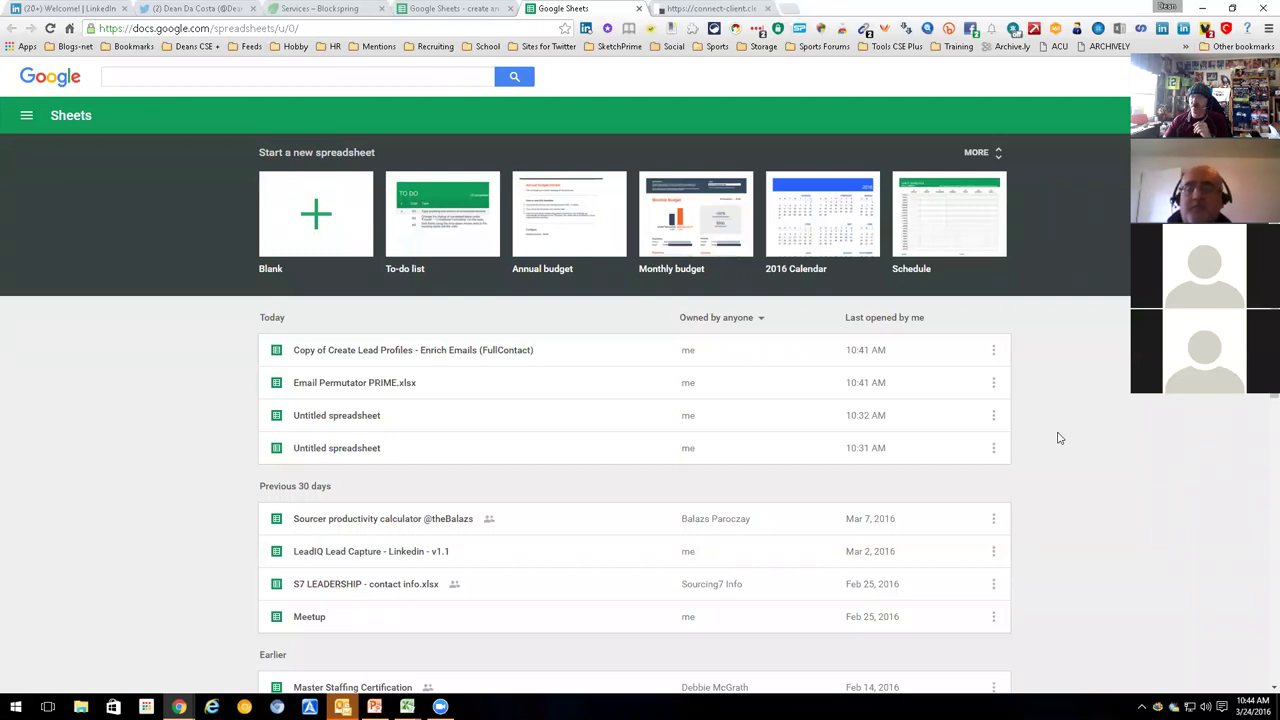
left_click(724, 8)
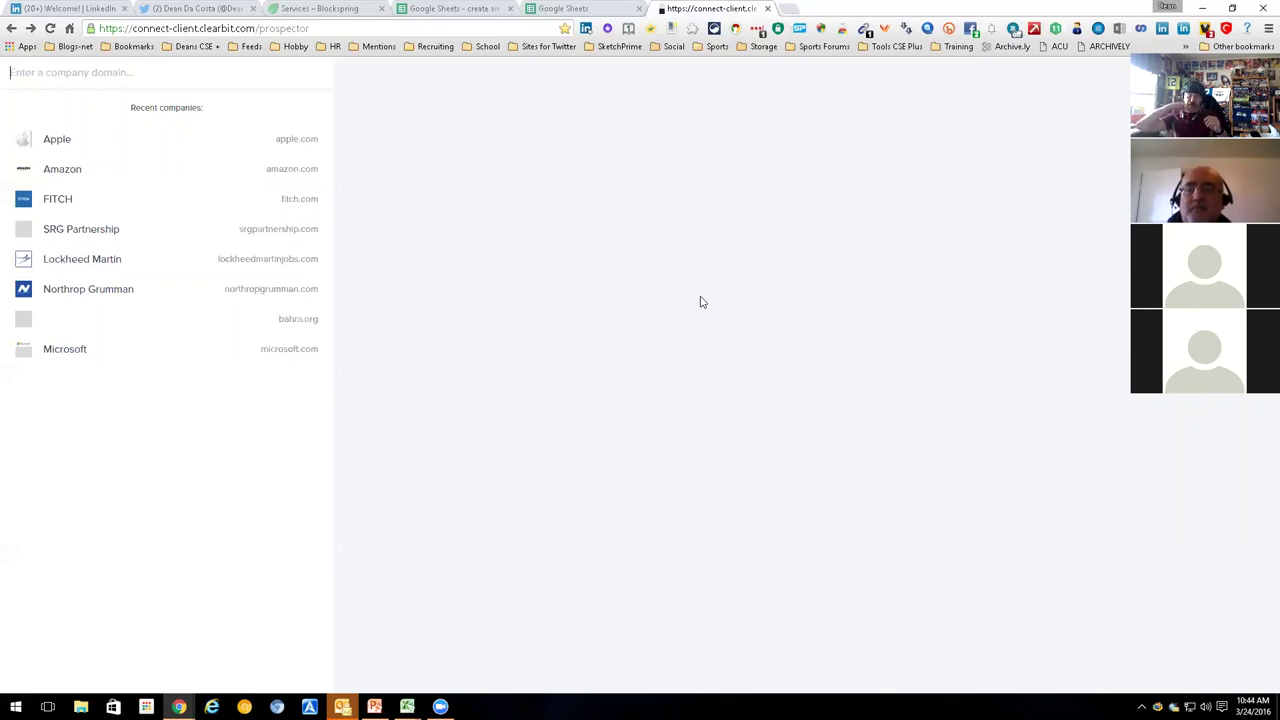
left_click(788, 8)
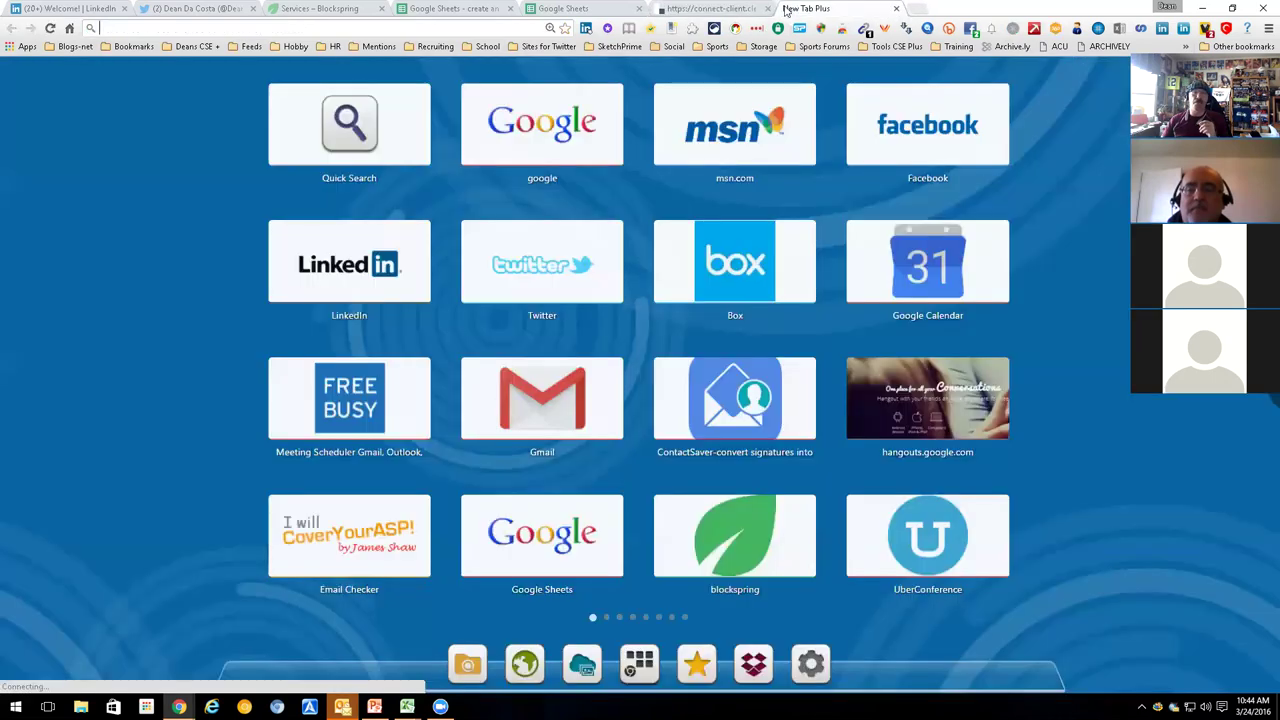
- Open the Contract Work email in Gmail, dismissing the Sourcing reminder and closing the popup
left_click(546, 403)
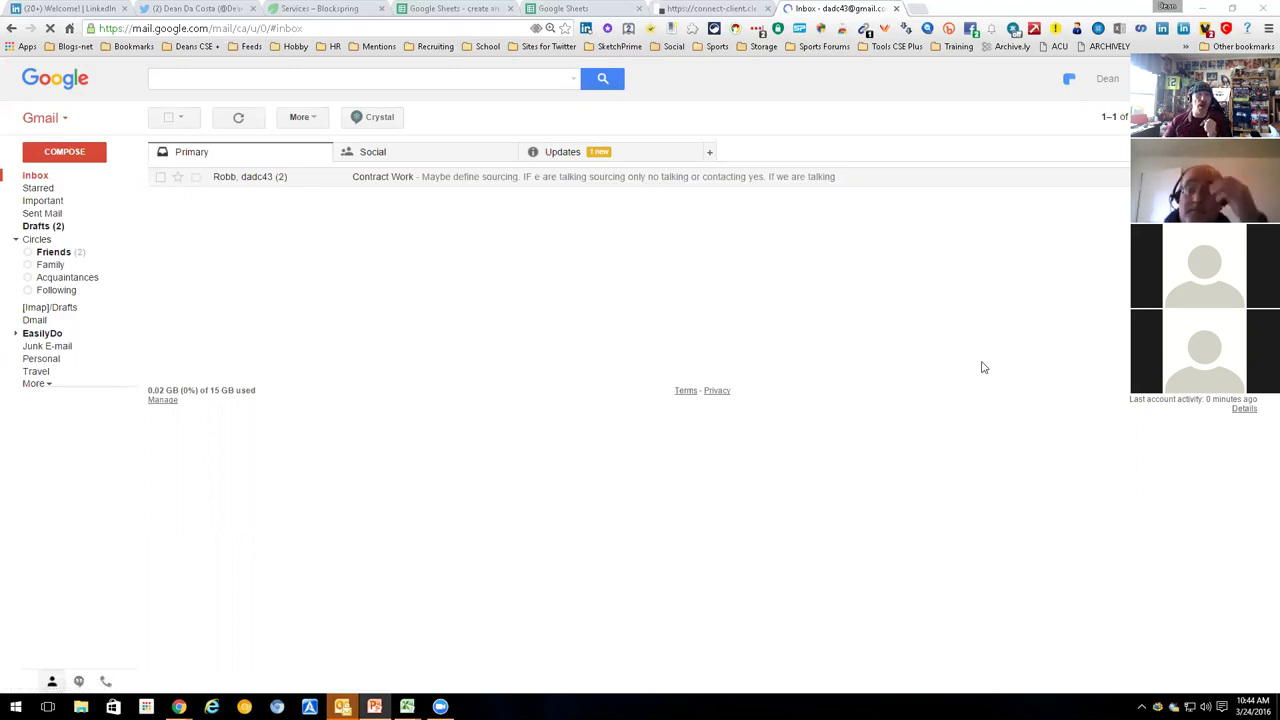
left_click(228, 177)
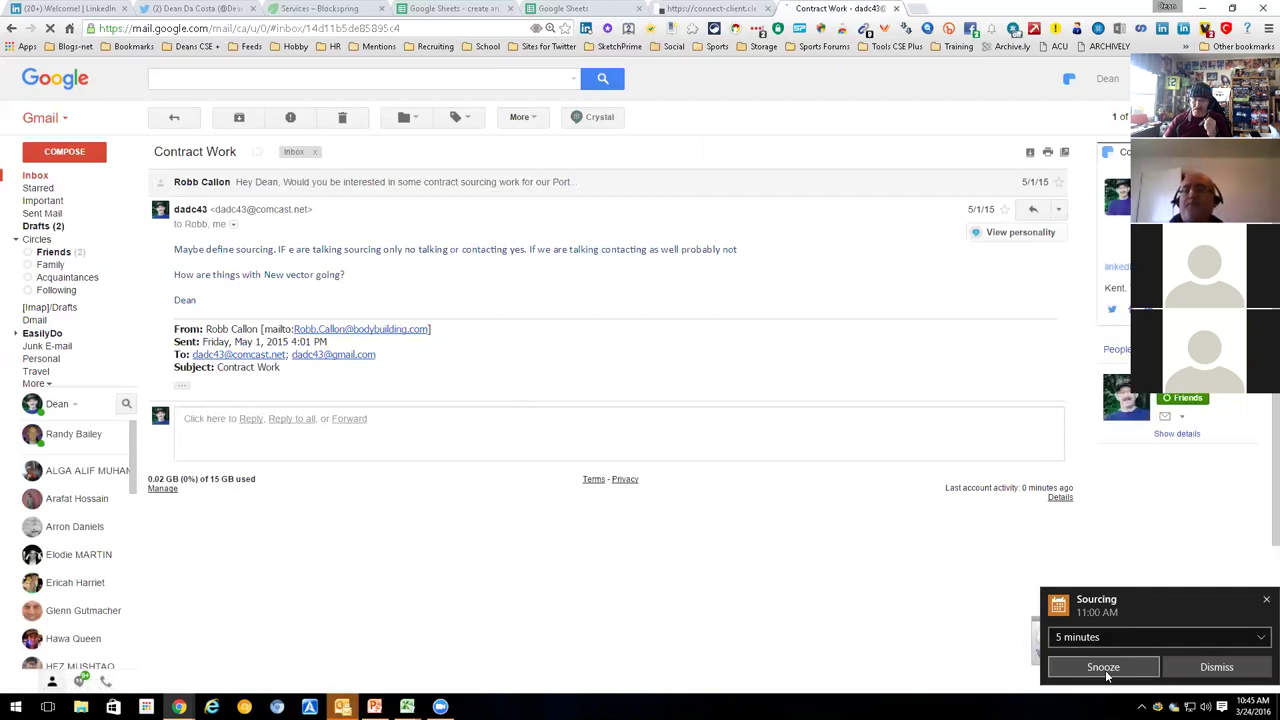
left_click(1216, 667)
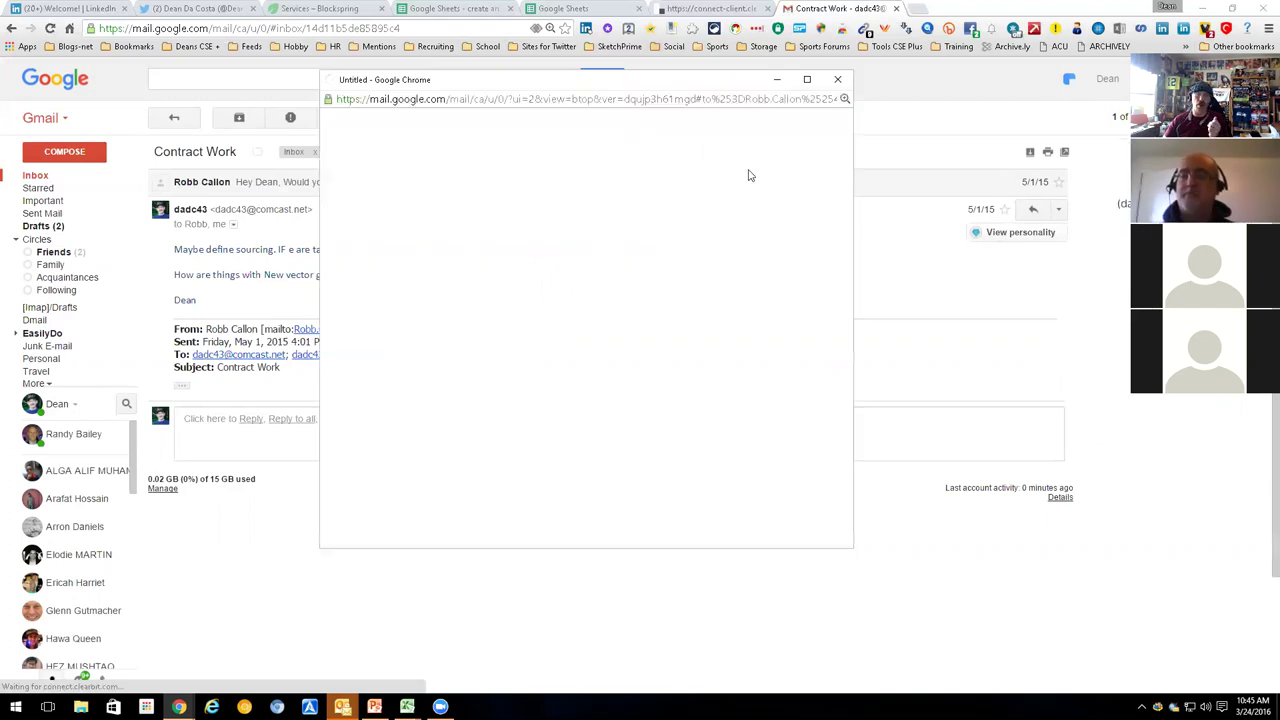
left_click(837, 84)
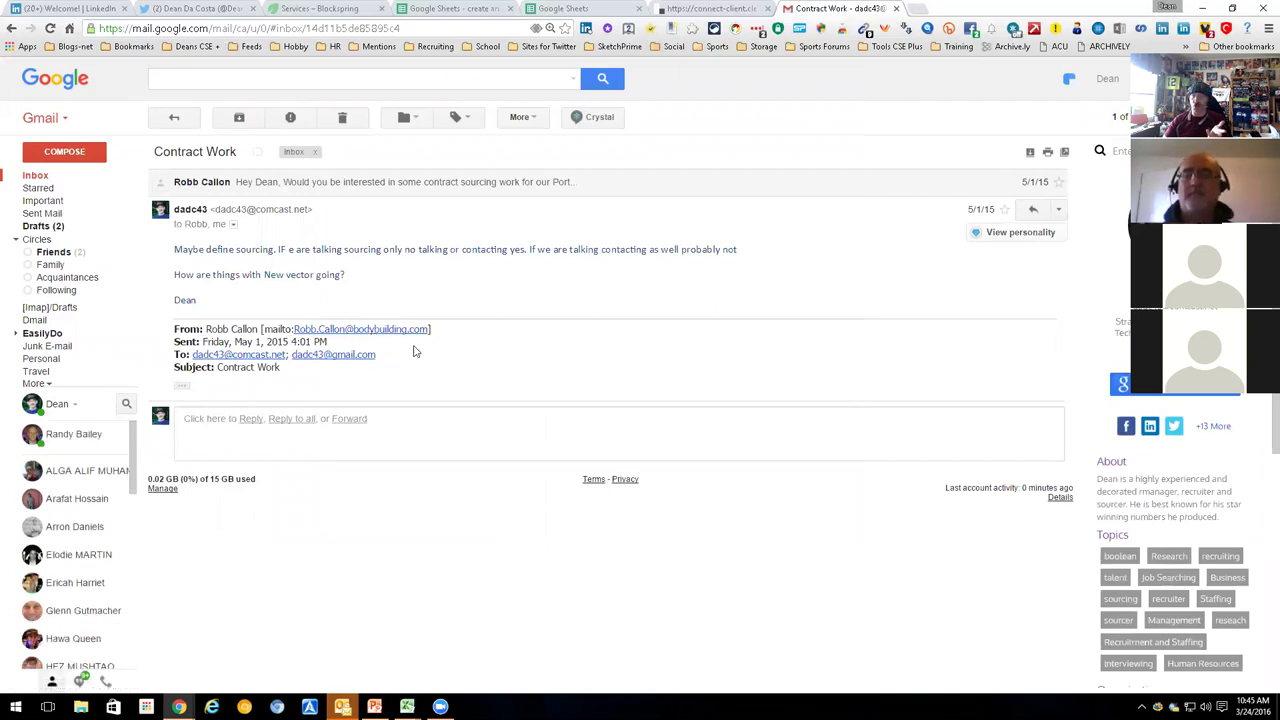
left_click(1067, 82)
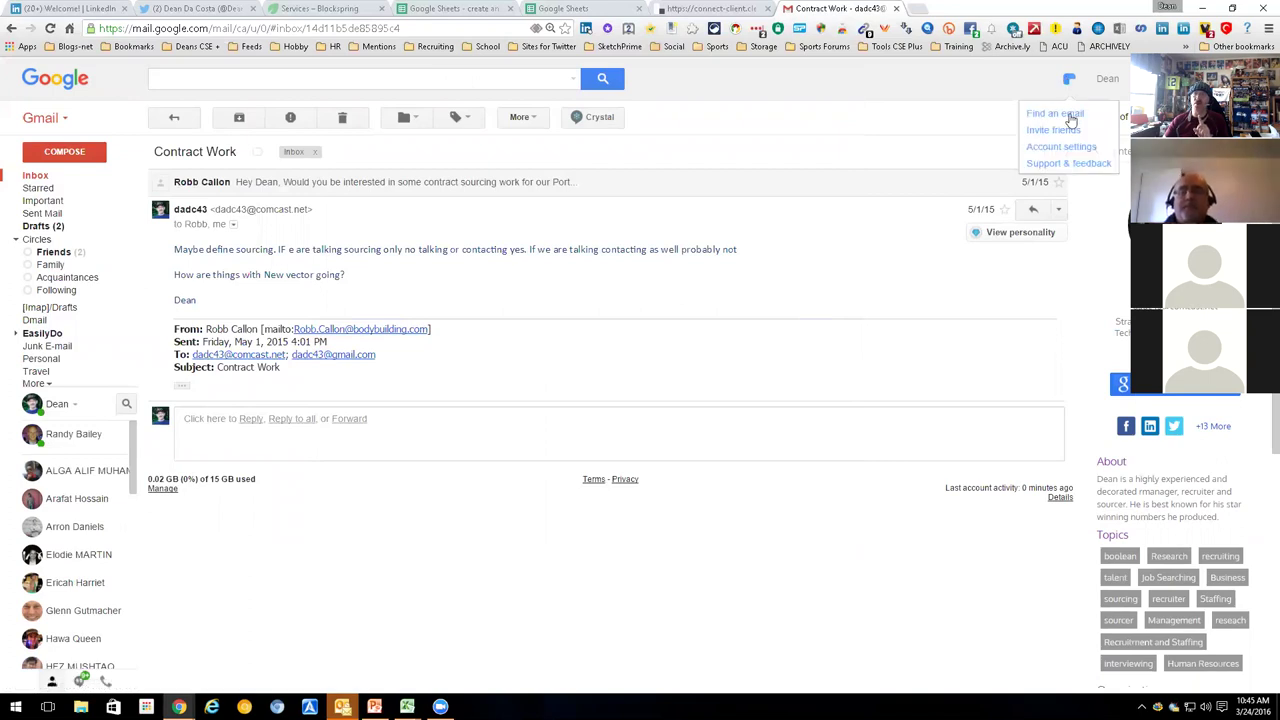
left_click(1070, 116)
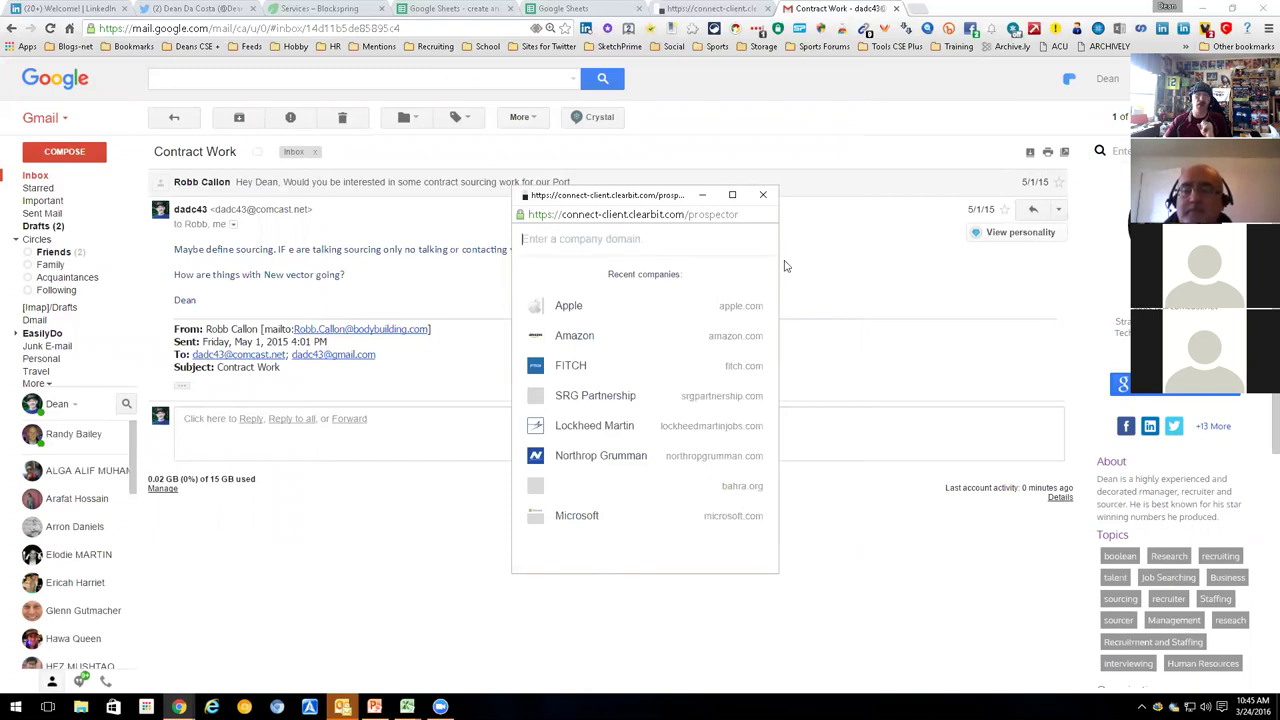
left_click(732, 194)
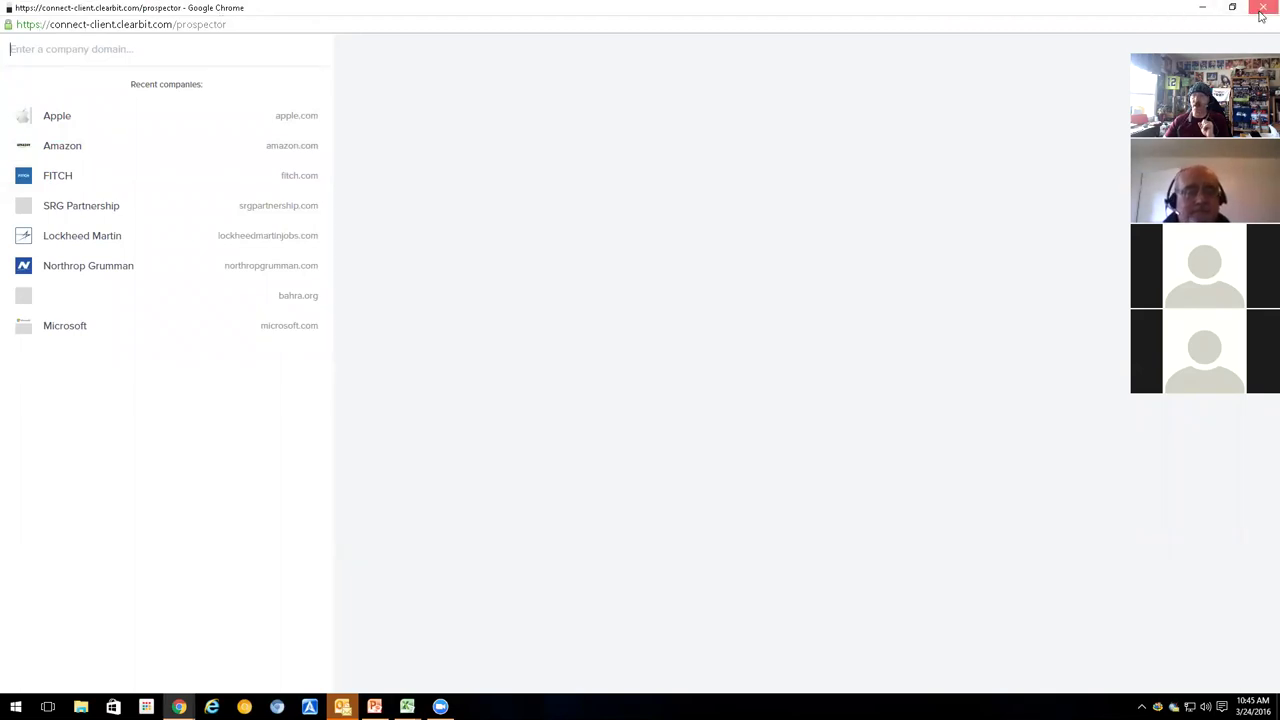
left_click(1202, 7)
left_click(710, 8)
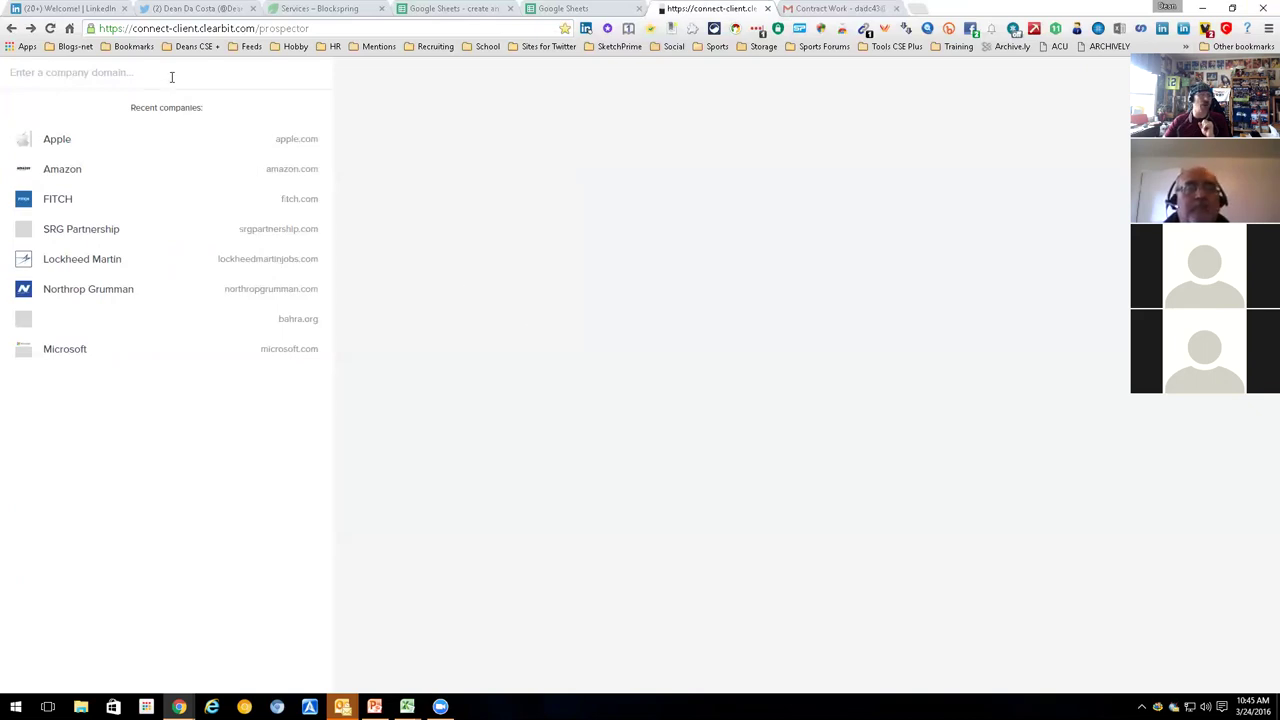
- Search Apple's contacts for 'ios' and open one iOS contact's profile
left_click(68, 139)
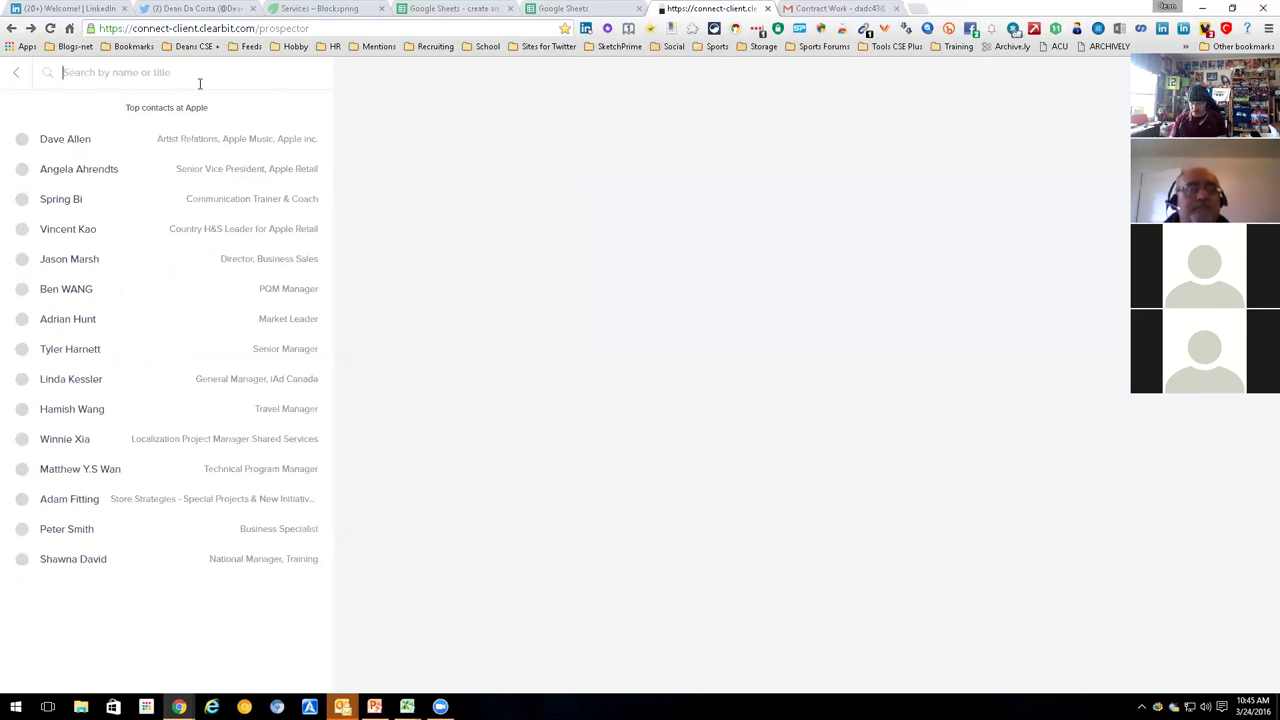
type("ios")
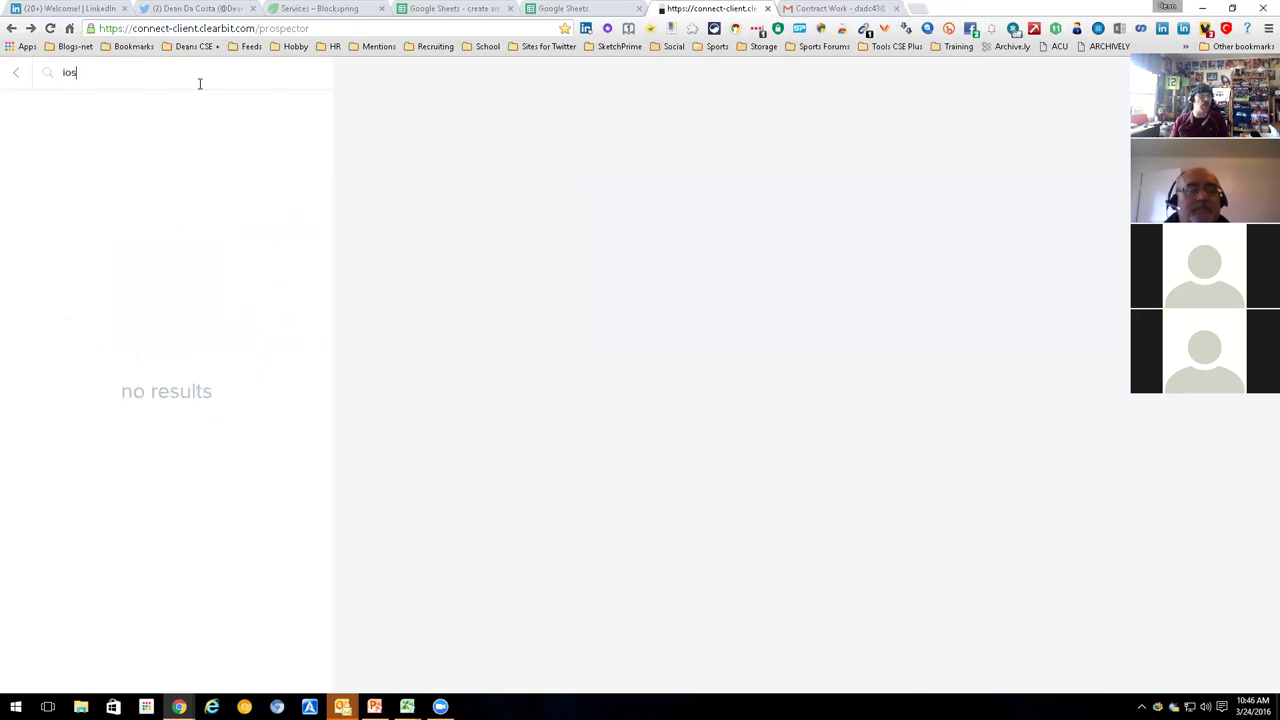
key("BackSpace")
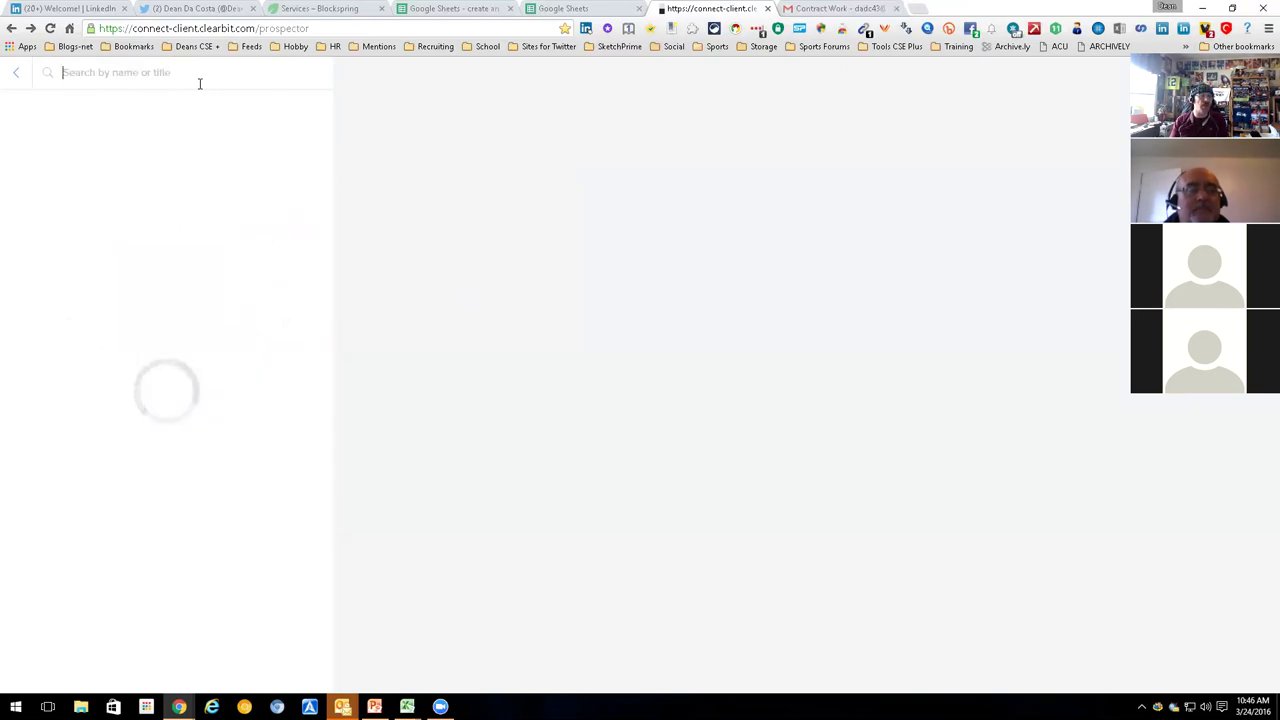
type("ios")
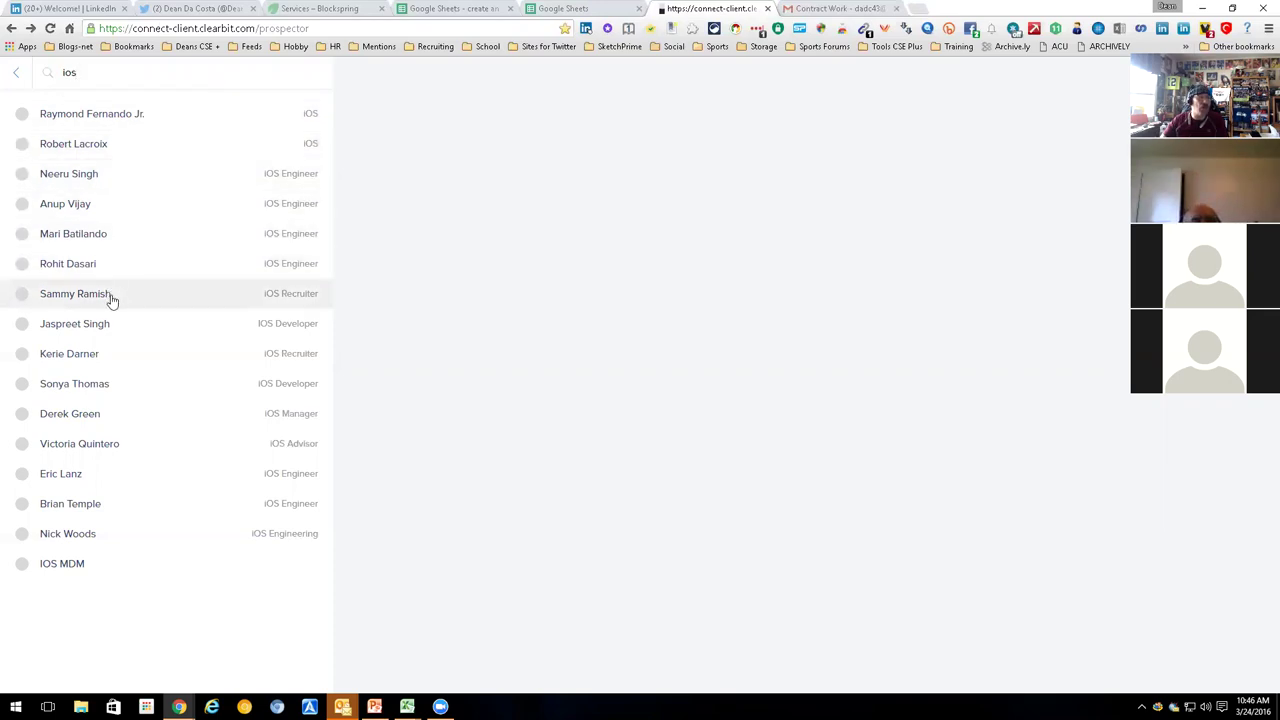
left_click(93, 152)
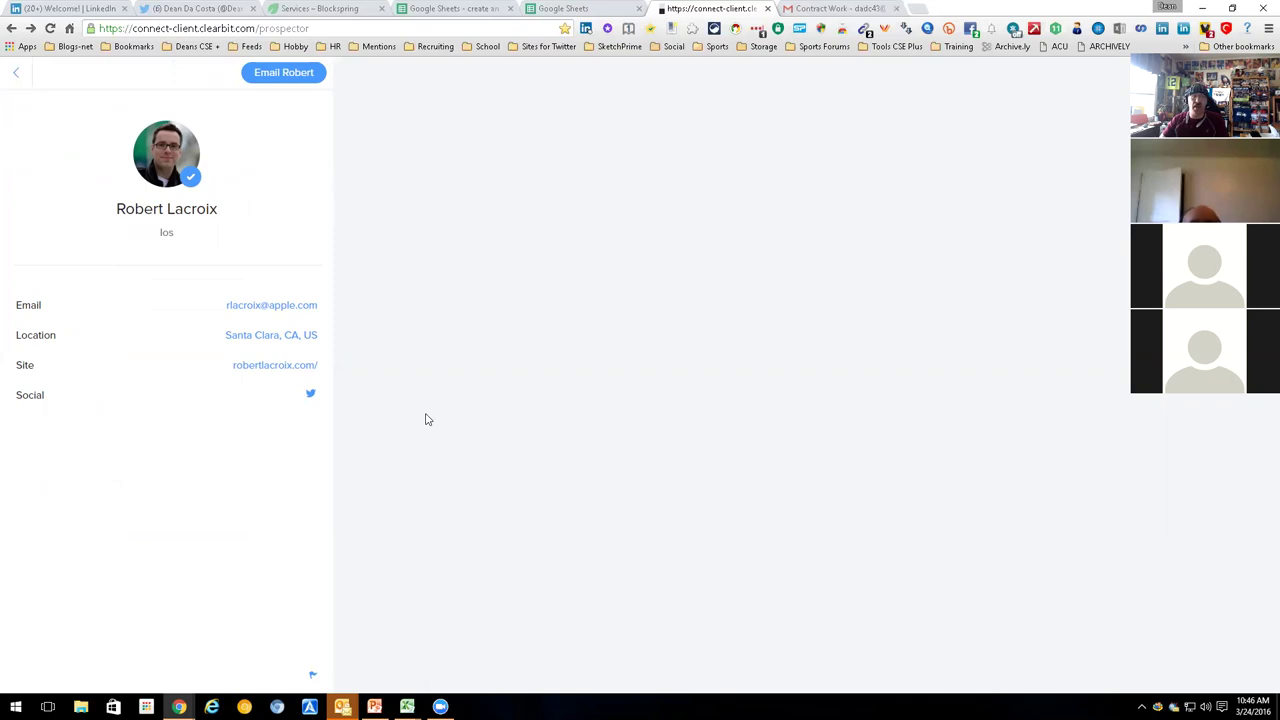
- Refine the Apple search to 'ios developer', review two developers' profiles, then return to recent companies
left_click(16, 73)
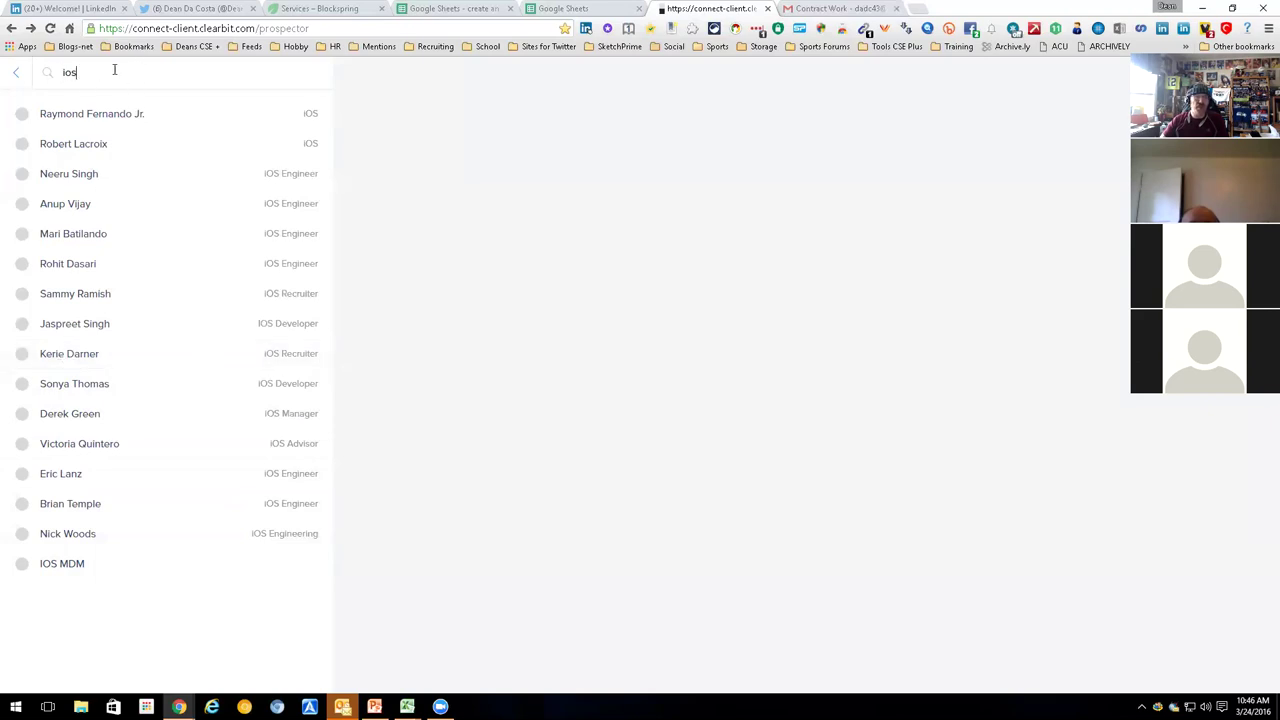
type("deve")
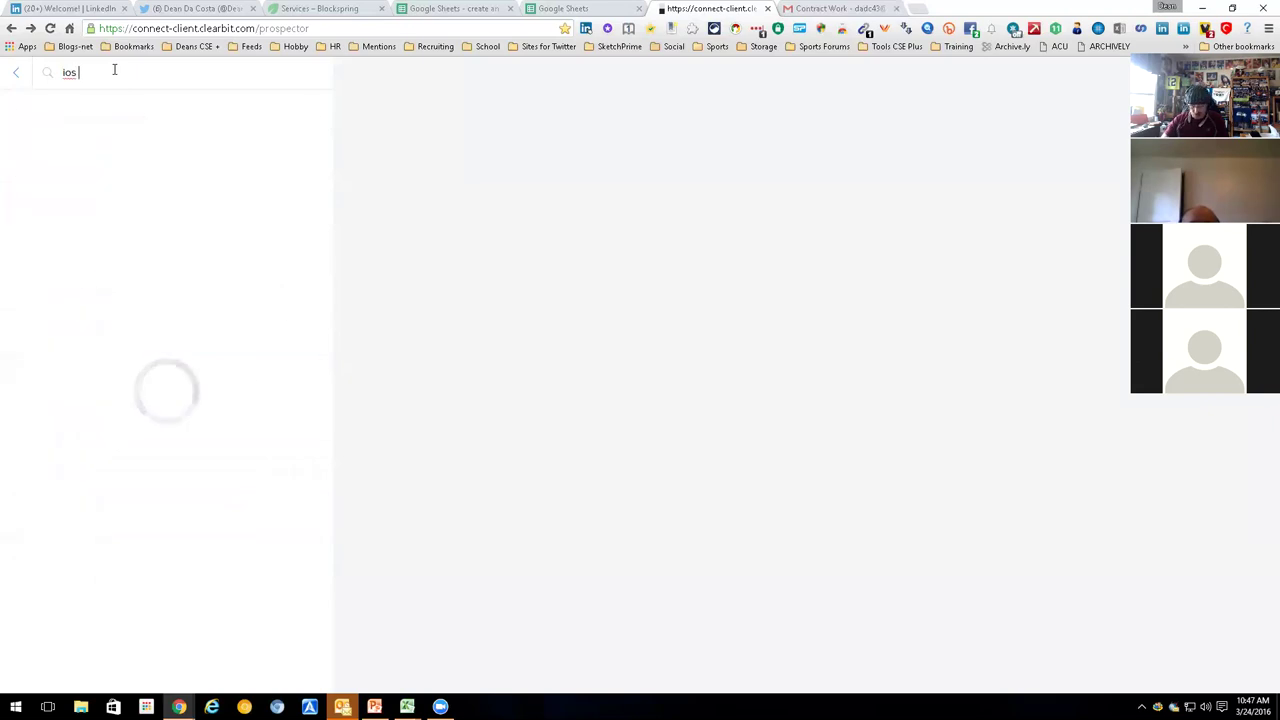
type("loper")
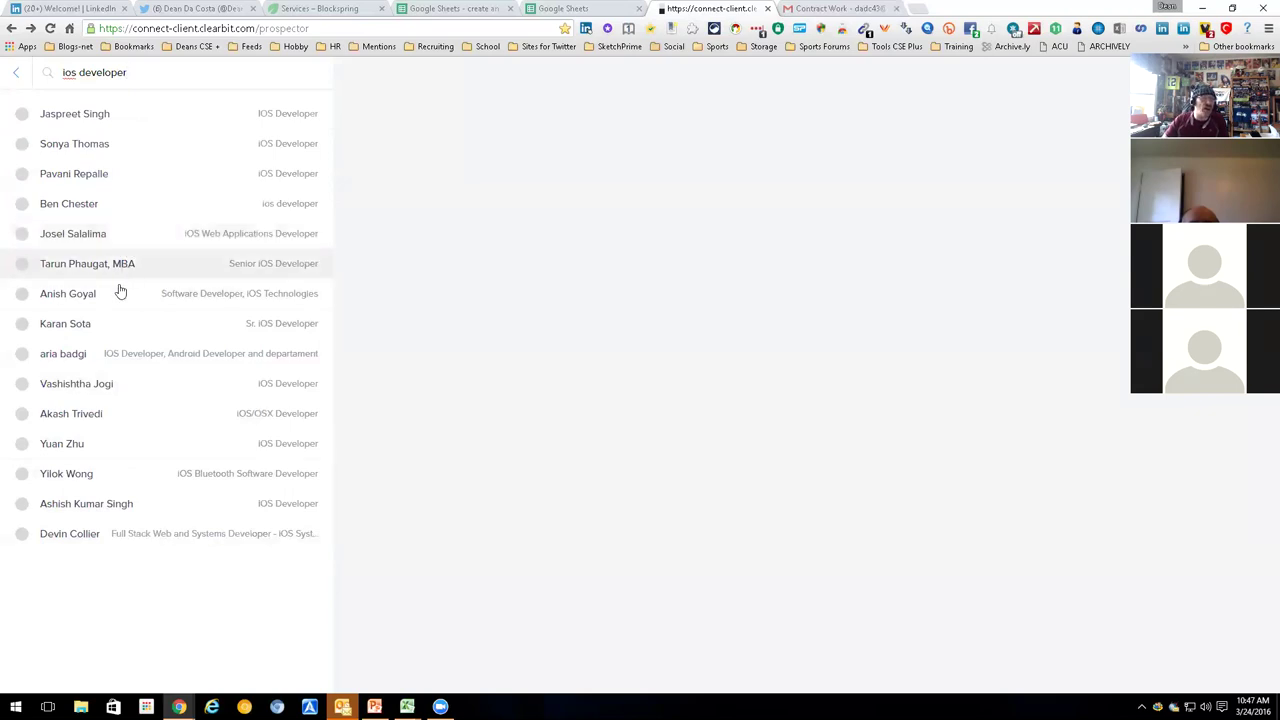
left_click(100, 115)
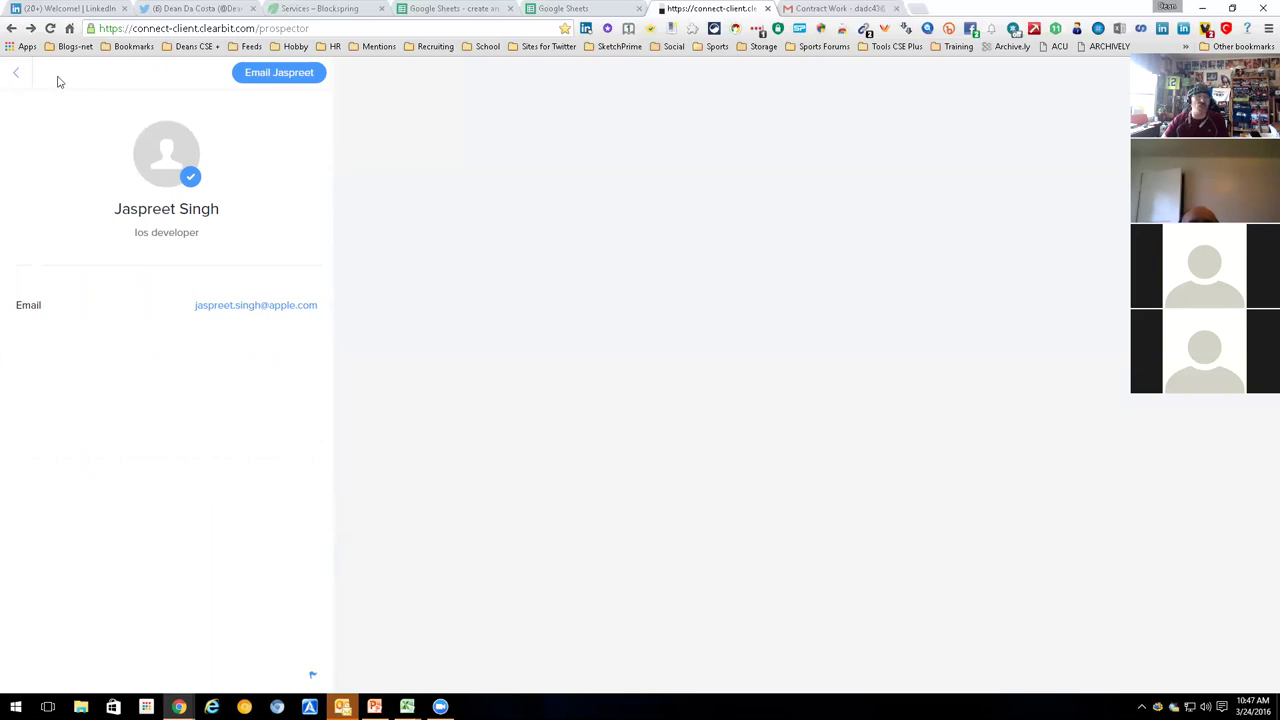
left_click(16, 72)
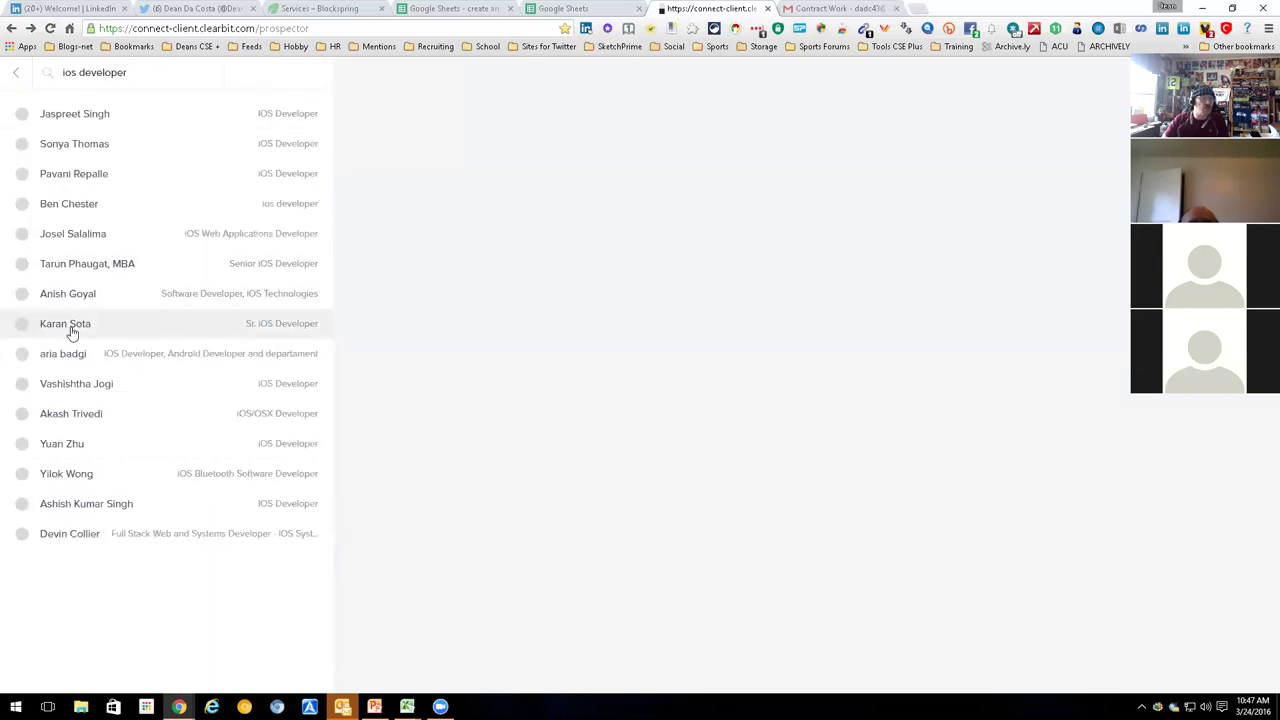
left_click(65, 324)
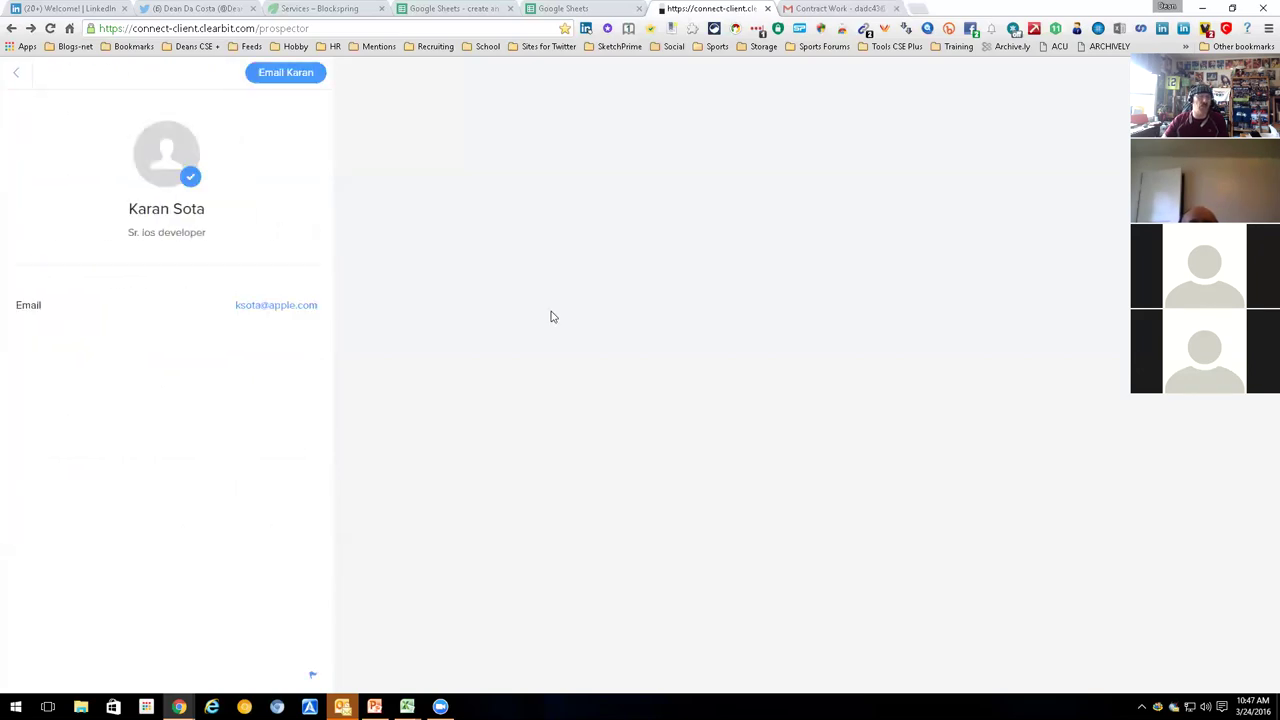
left_click(18, 76)
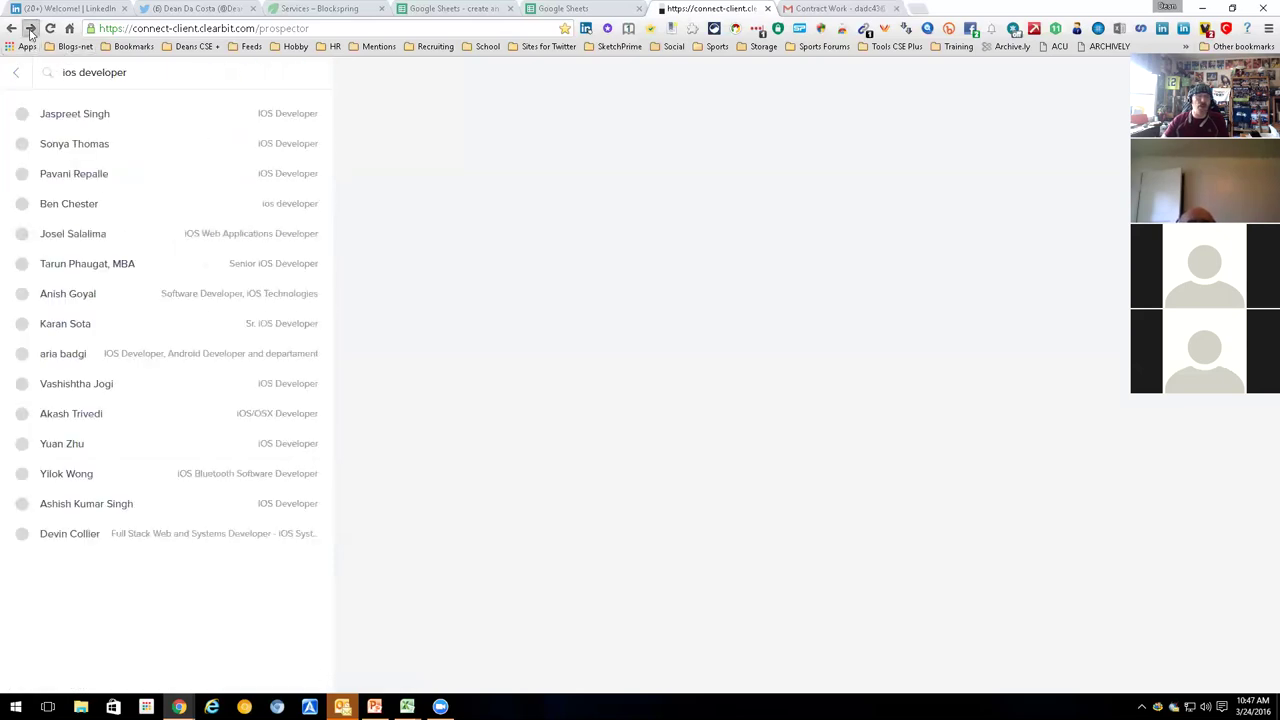
left_click(30, 29)
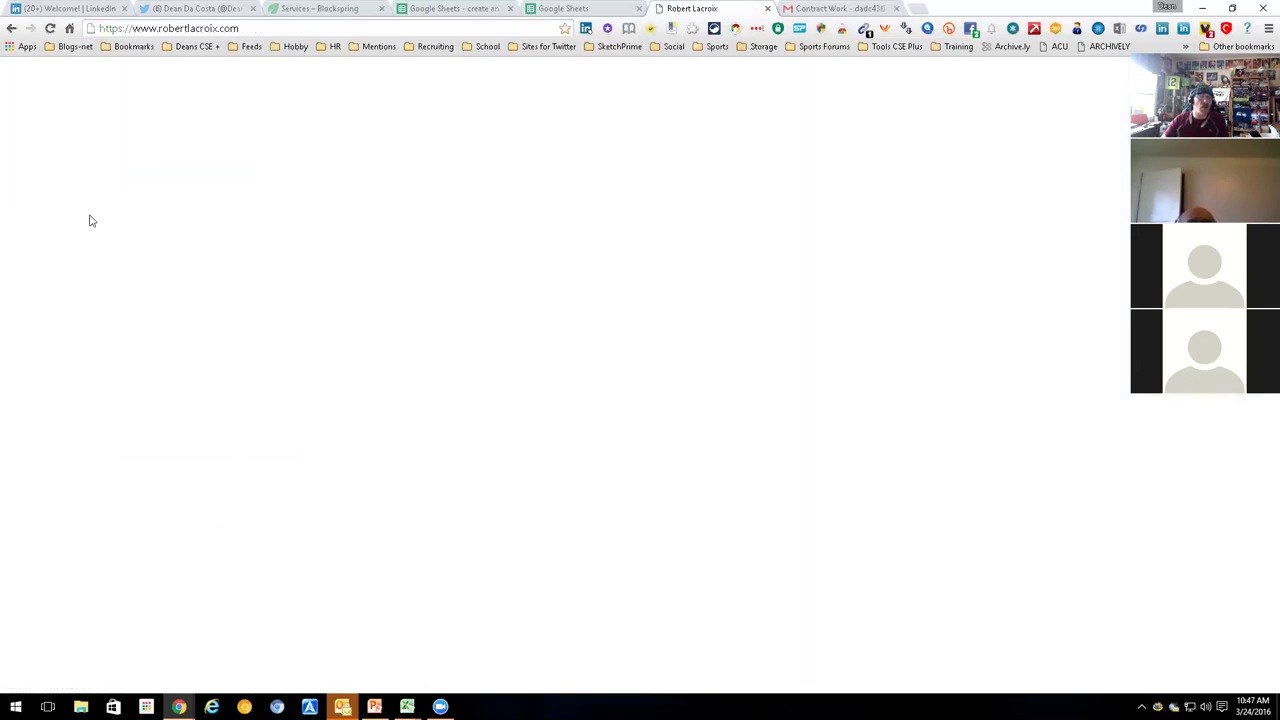
left_click(12, 28)
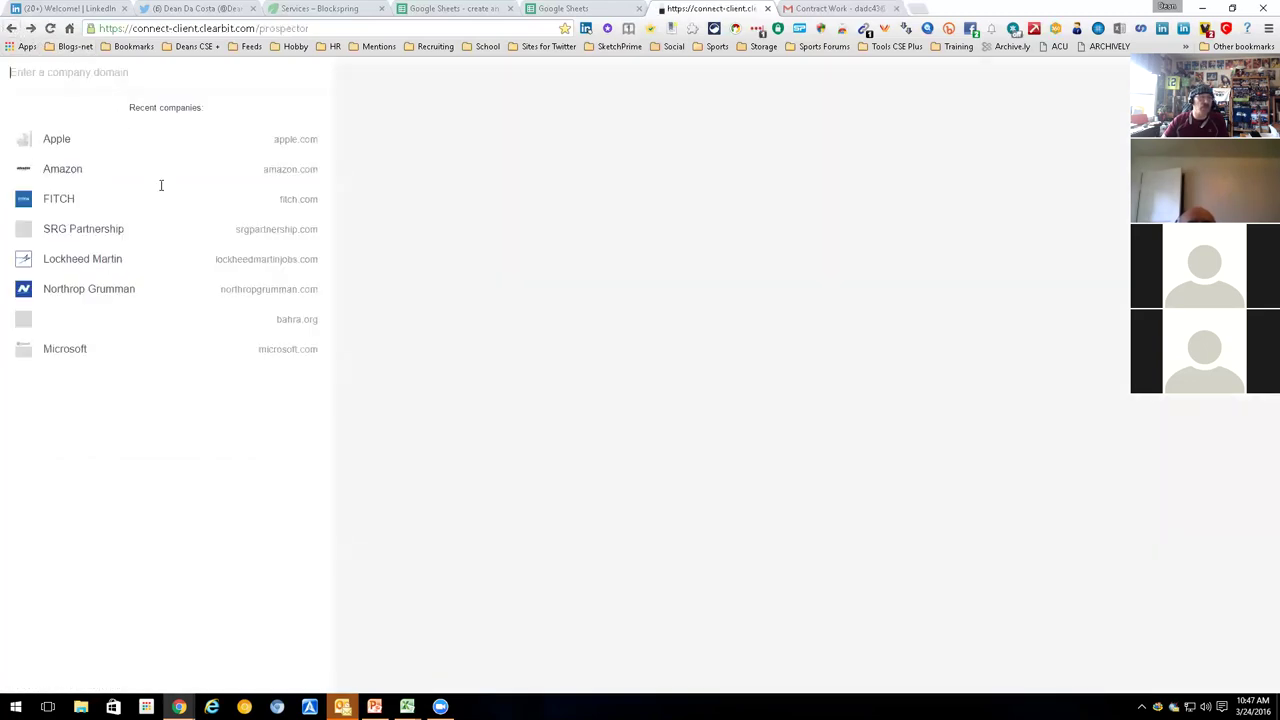
- Search Apple's contacts for 'ios developer', correcting the typo
left_click(55, 140)
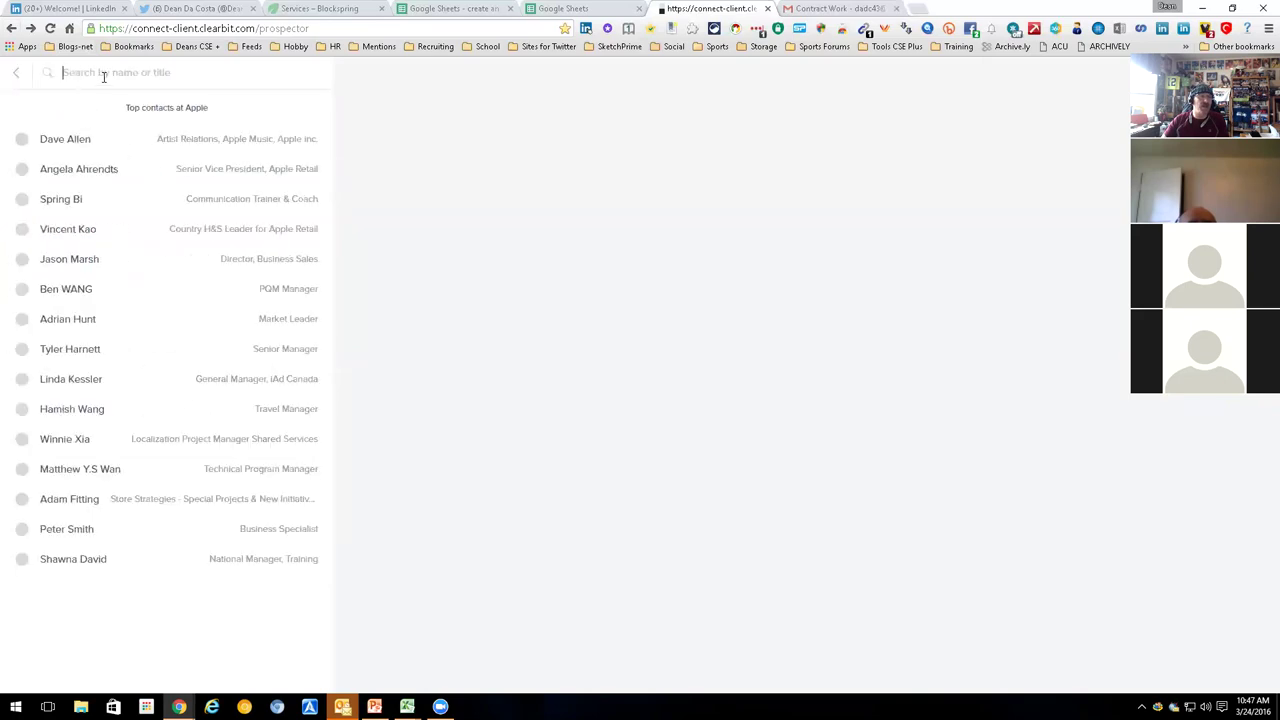
type("io")
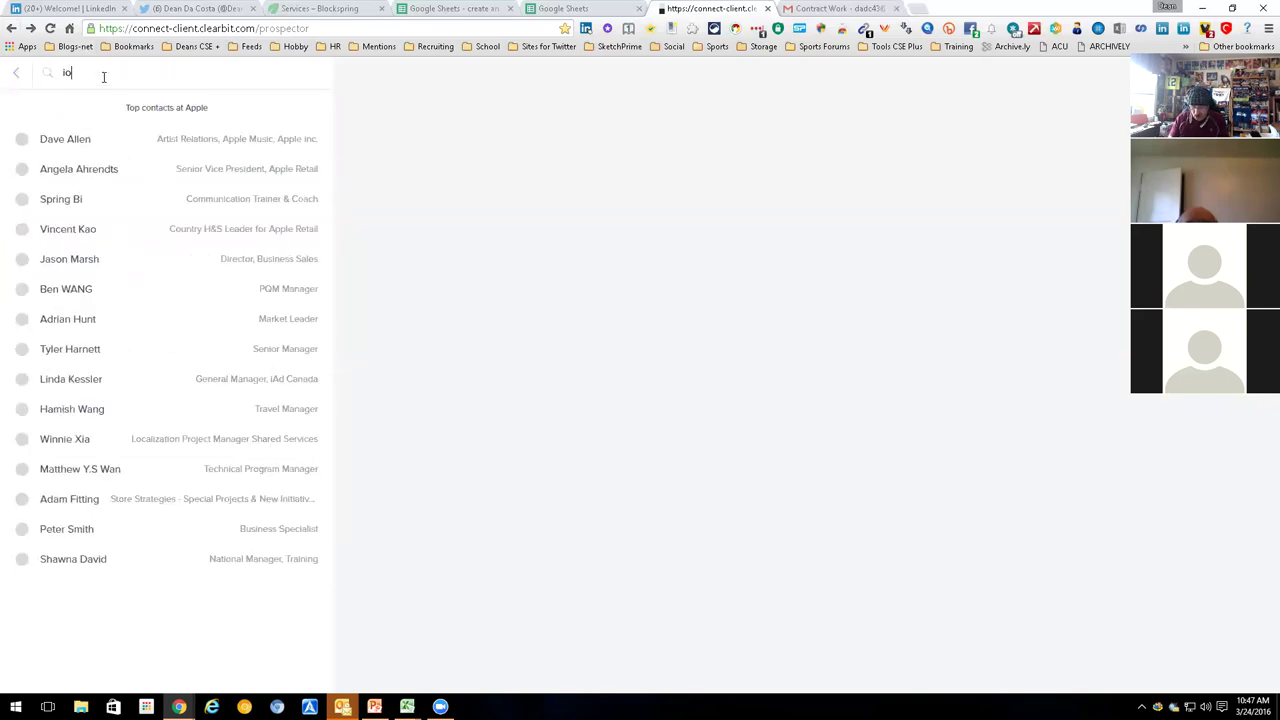
type("s de3velope")
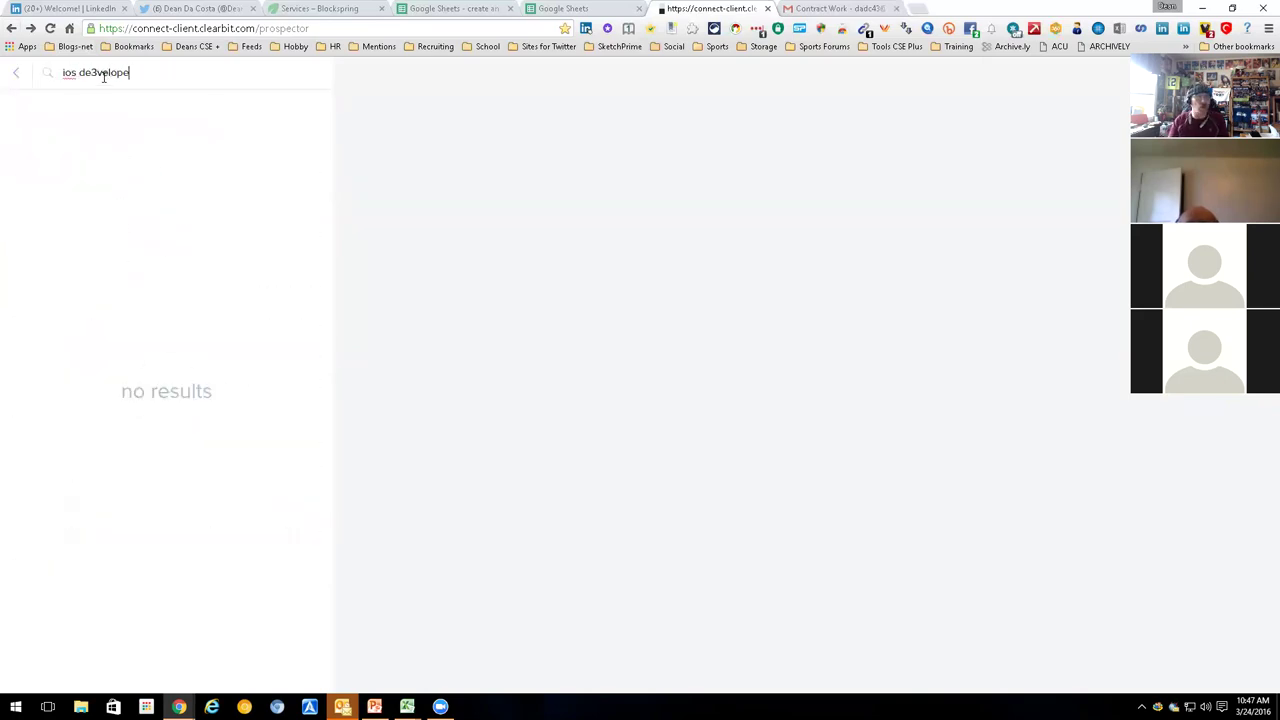
type("r")
key("BackSpace")
key("BackSpace")
key("BackSpace")
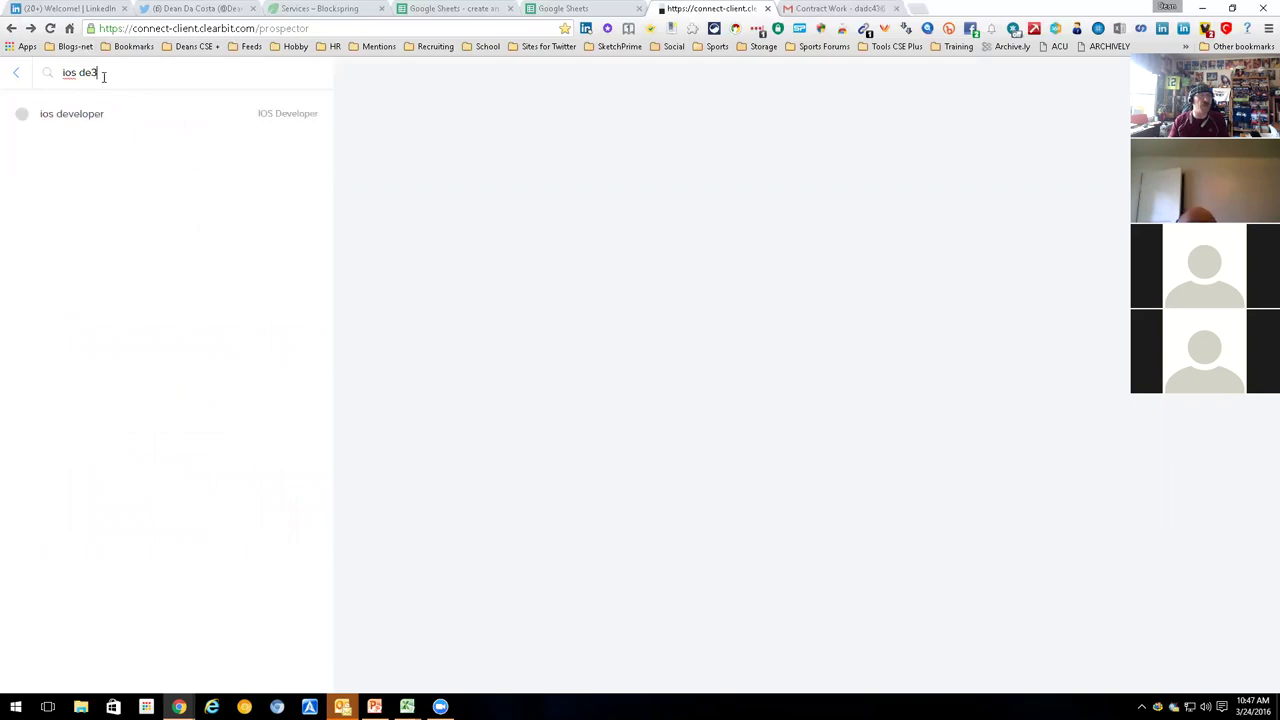
key("BackSpace")
type("veloper")
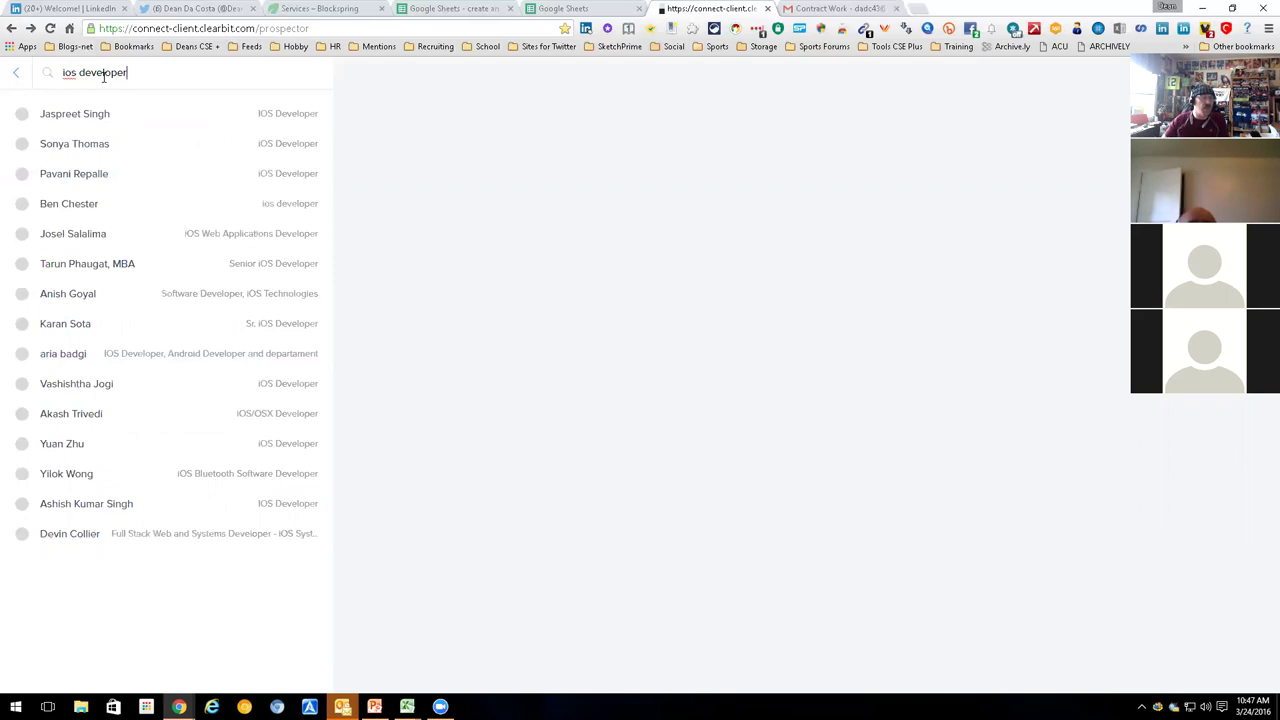
left_click(114, 323)
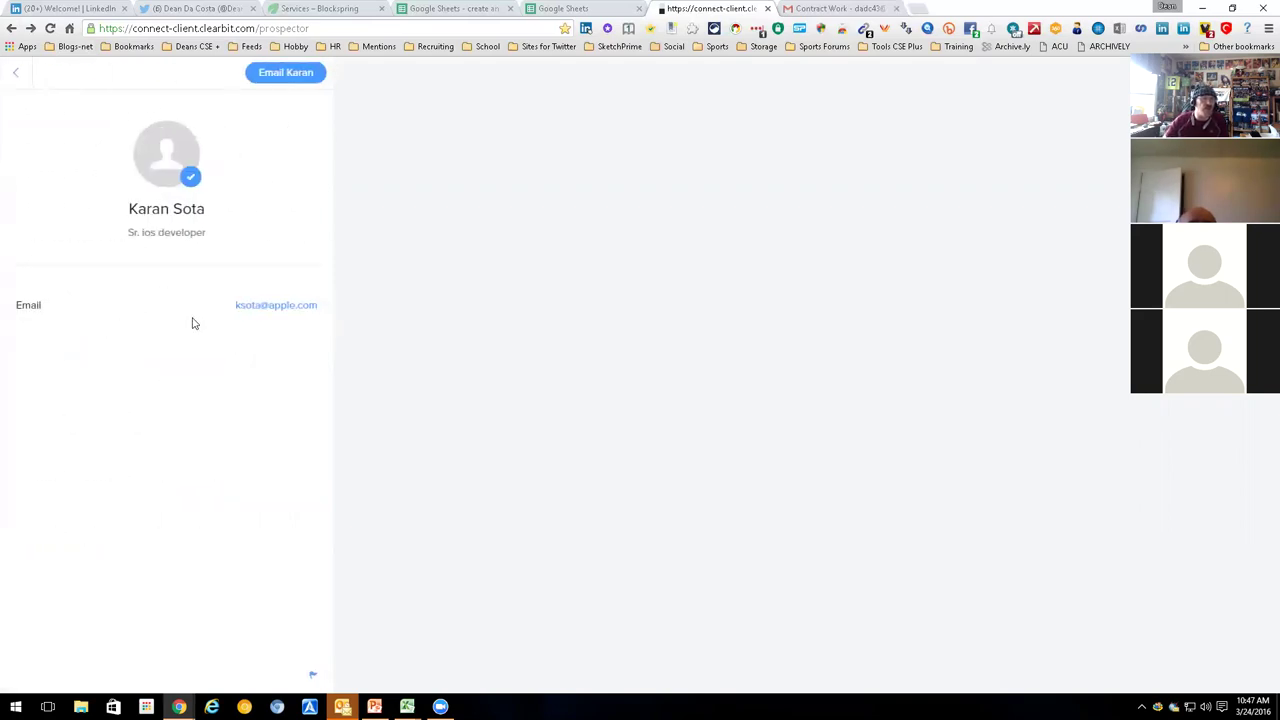
left_click_drag(225, 306, 314, 314)
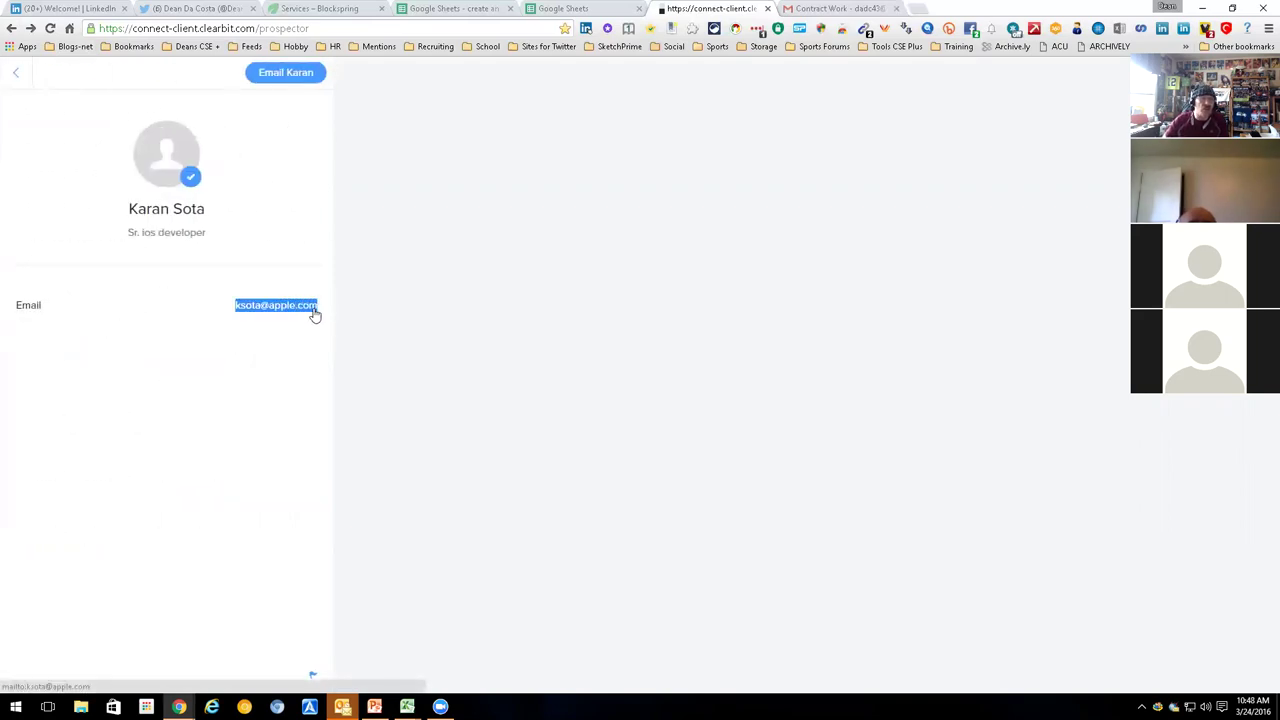
left_click(332, 306)
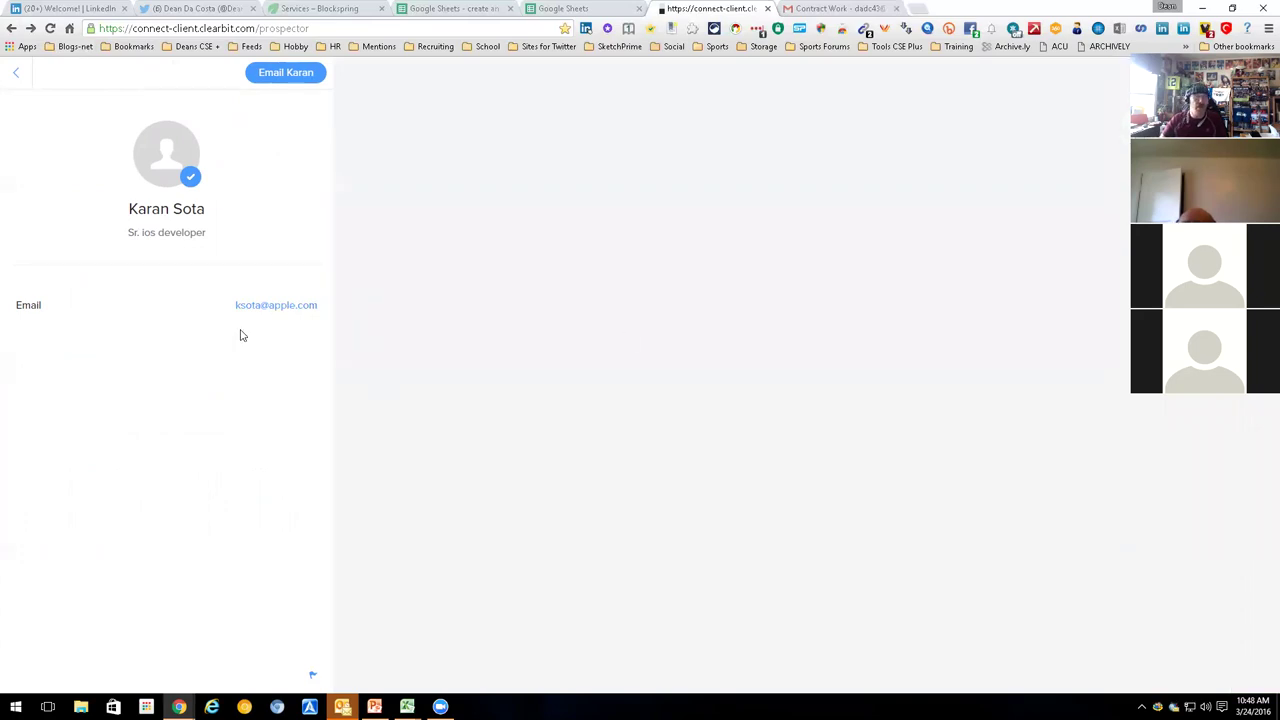
- Run a LinkedIn Basic search on the senior iOS developer's selected name via the LinkedIn Search Tool
left_click_drag(226, 212, 127, 212)
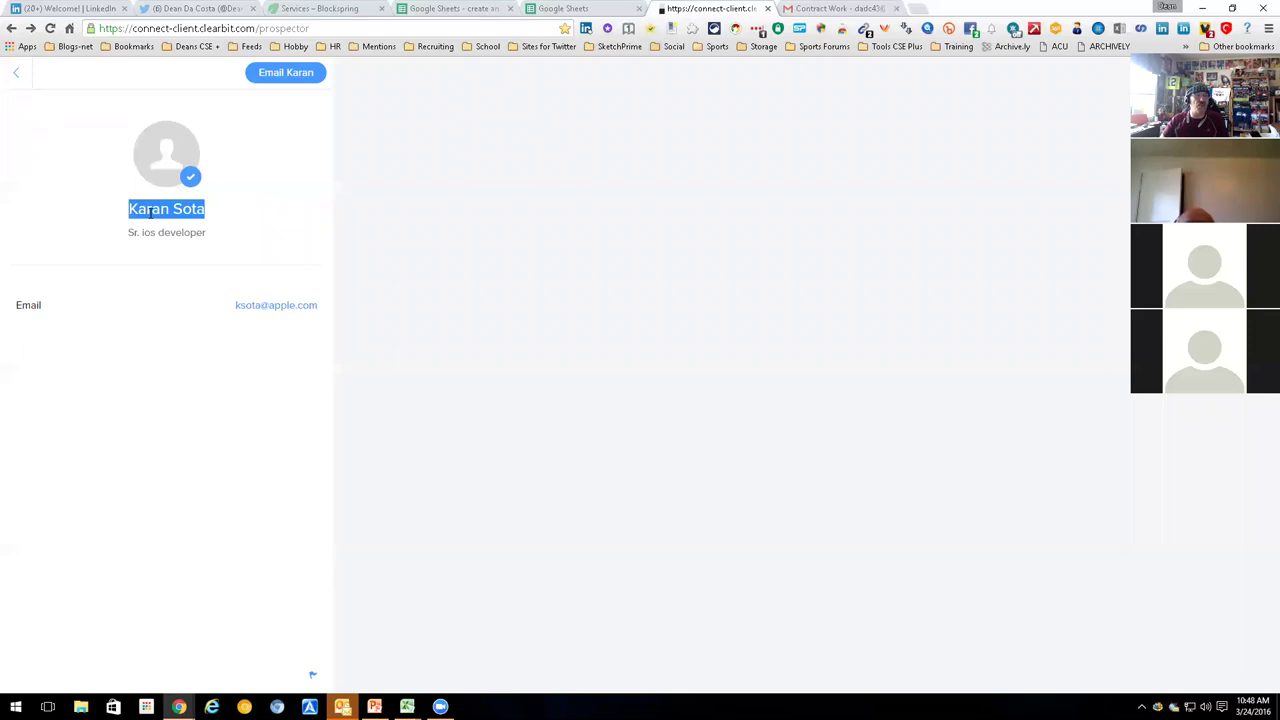
right_click(152, 214)
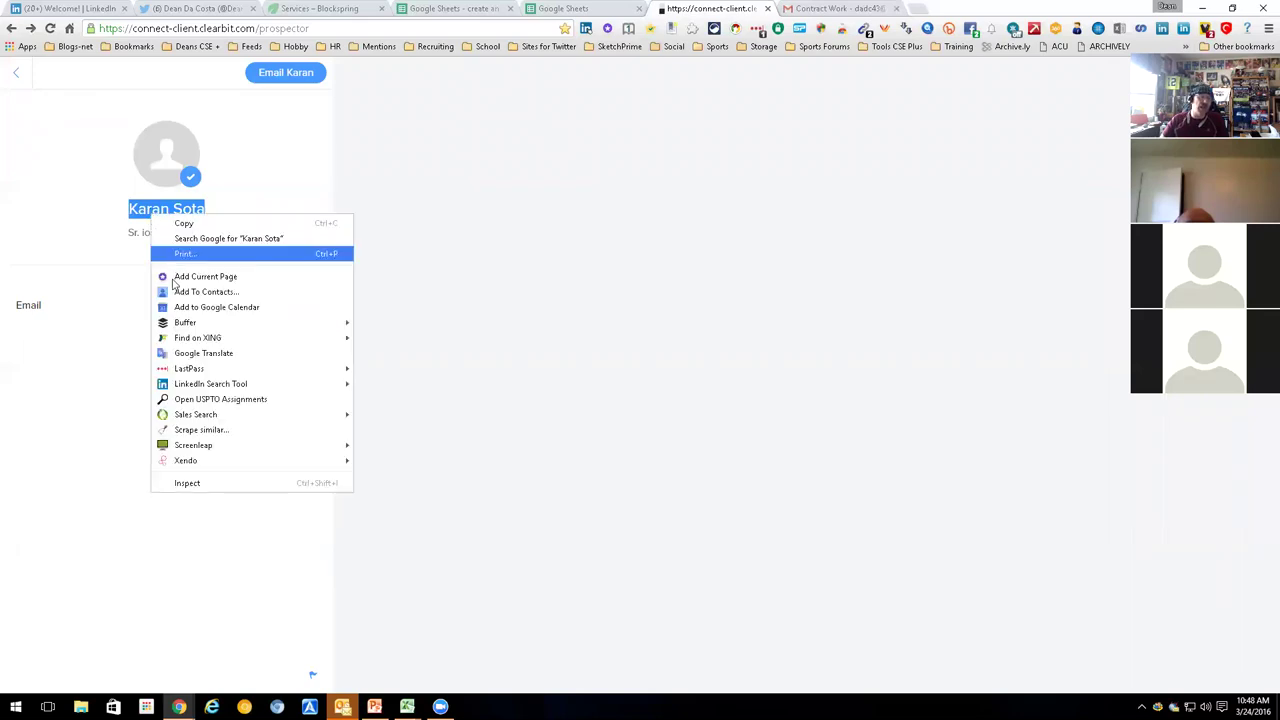
mouse_move(202, 388)
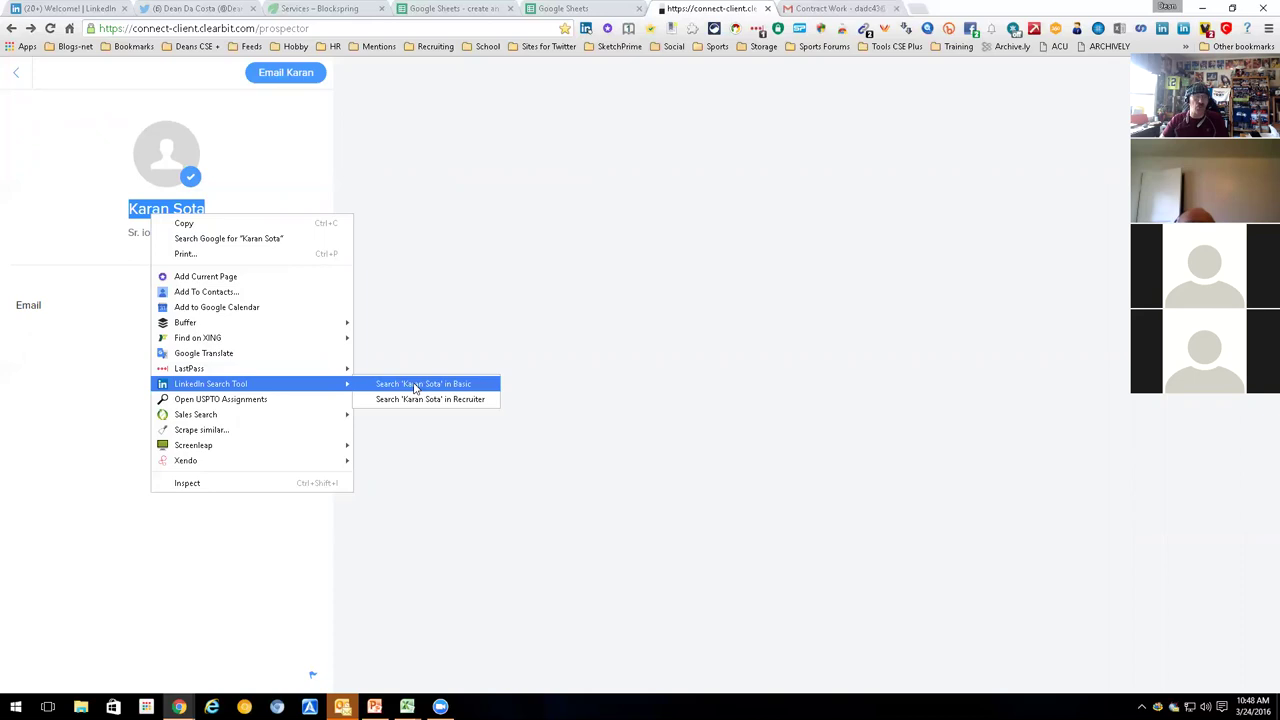
left_click(415, 388)
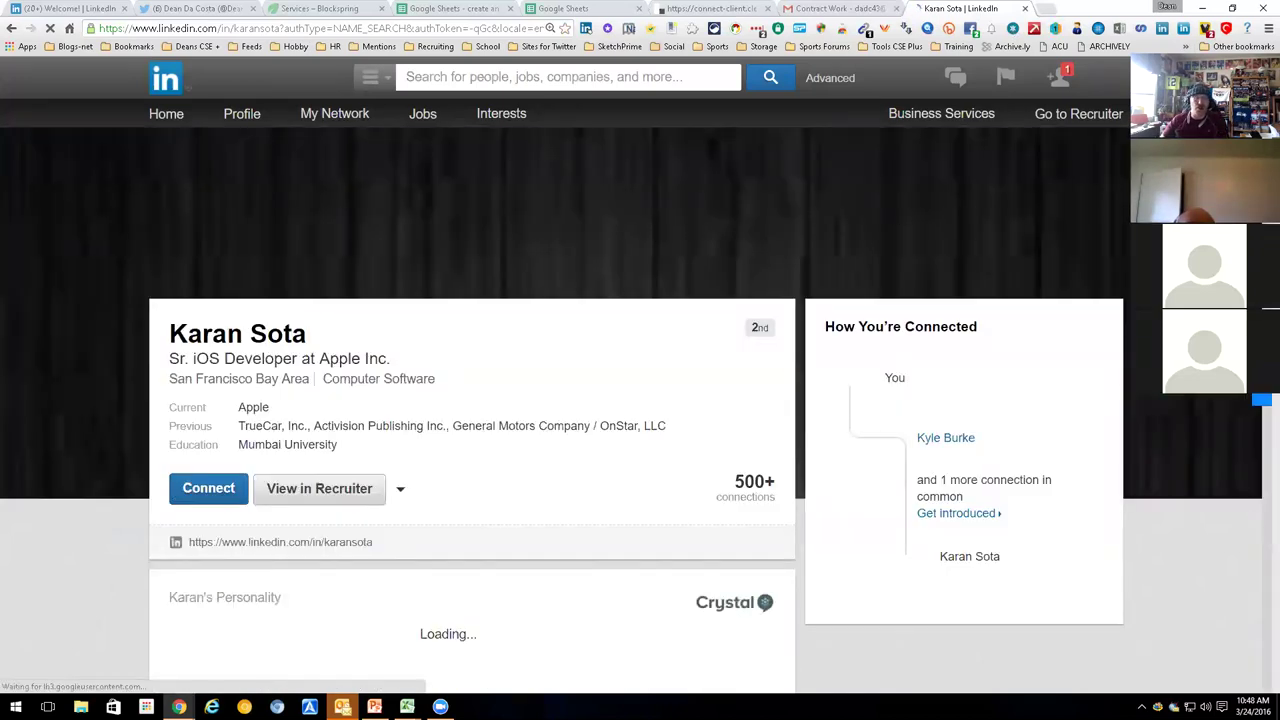
left_click(733, 7)
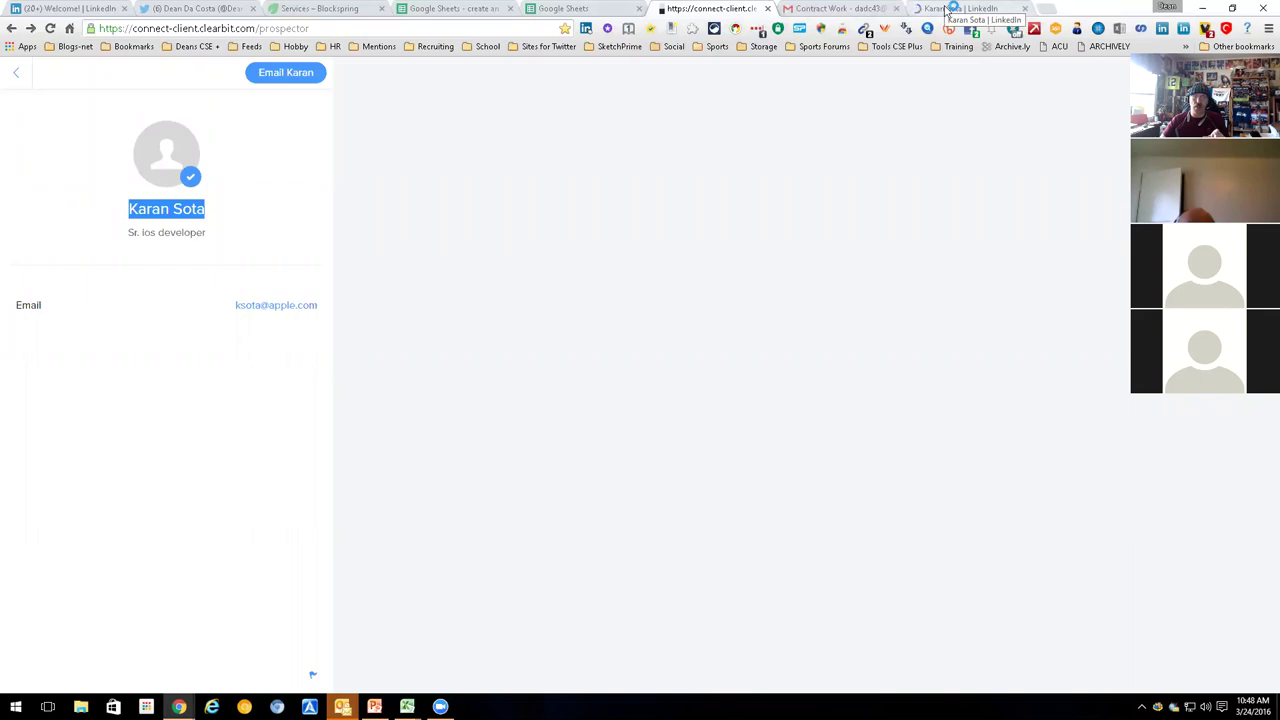
left_click(945, 7)
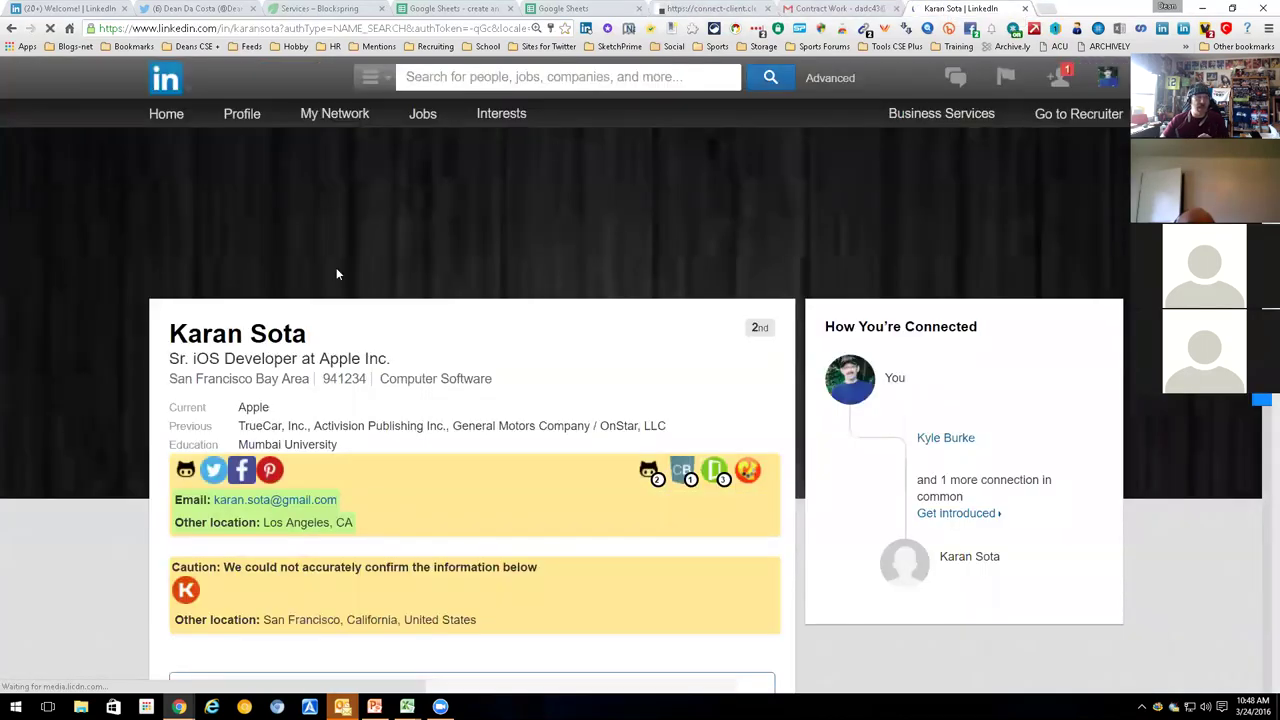
mouse_move(310, 512)
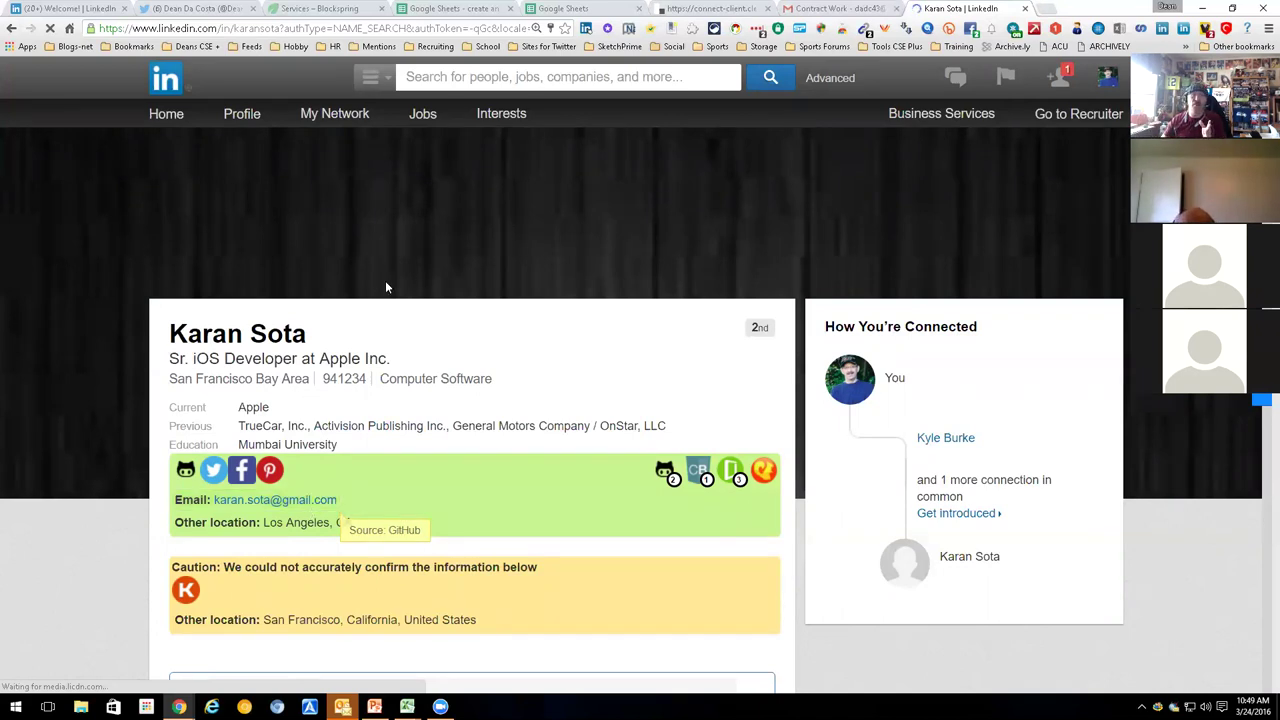
left_click(703, 8)
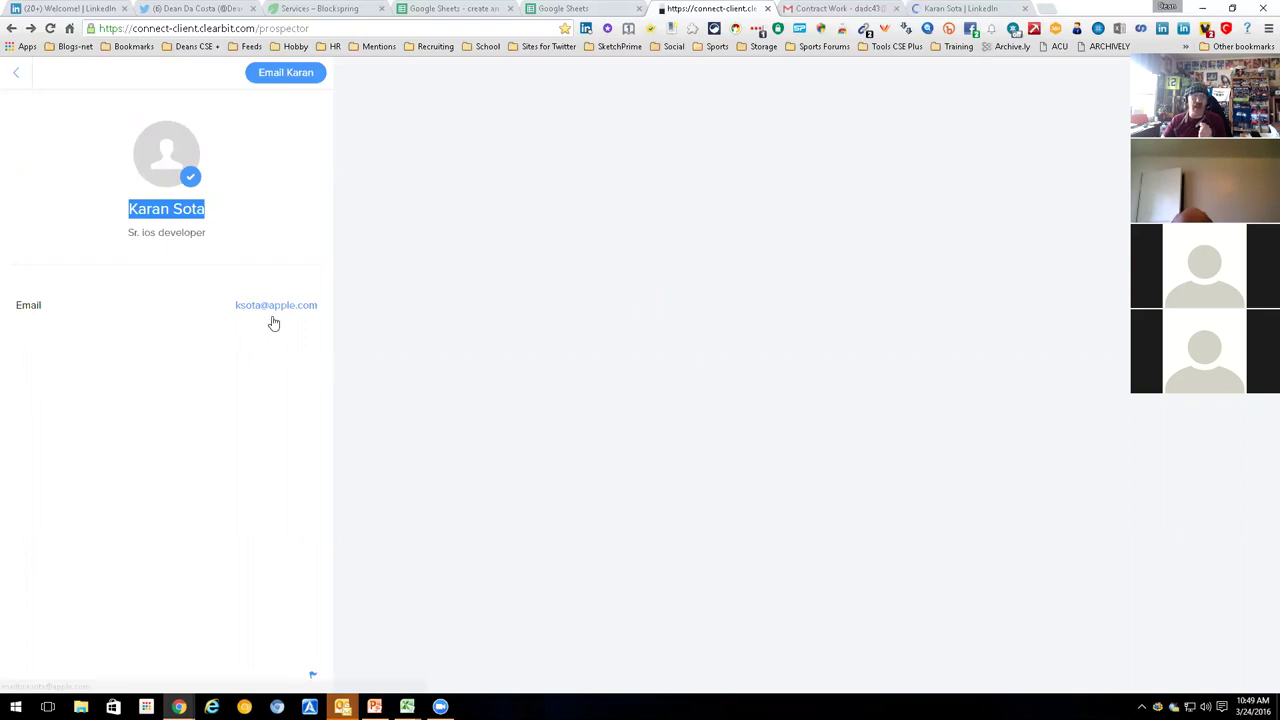
right_click(174, 208)
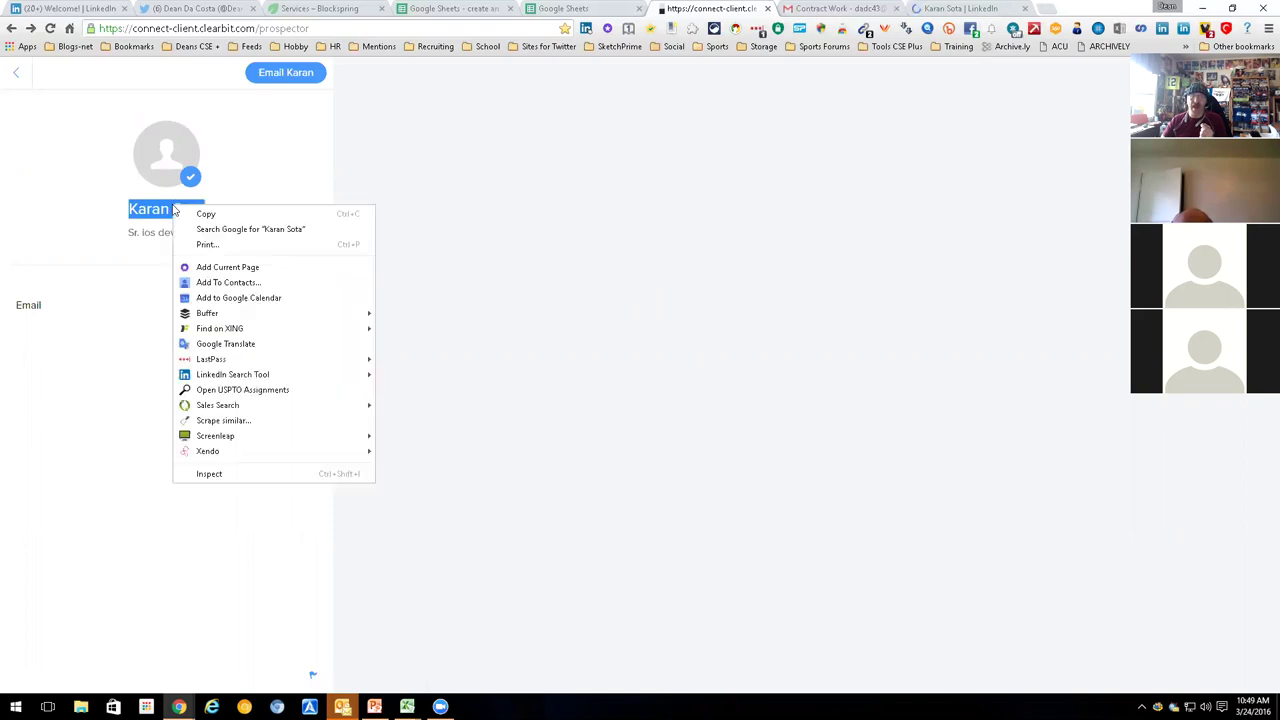
left_click(987, 8)
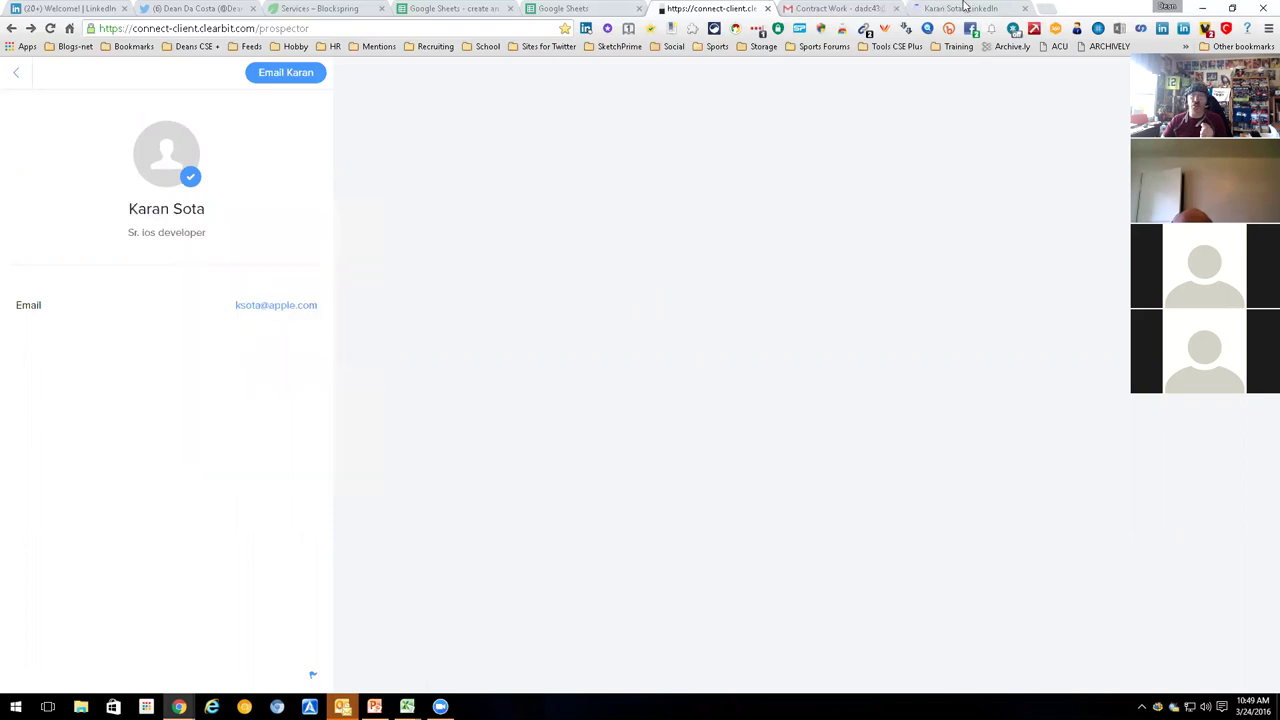
- Glance at the iOS developer's LinkedIn profile, then close the Clearbit contact card back to the results
left_click(987, 8)
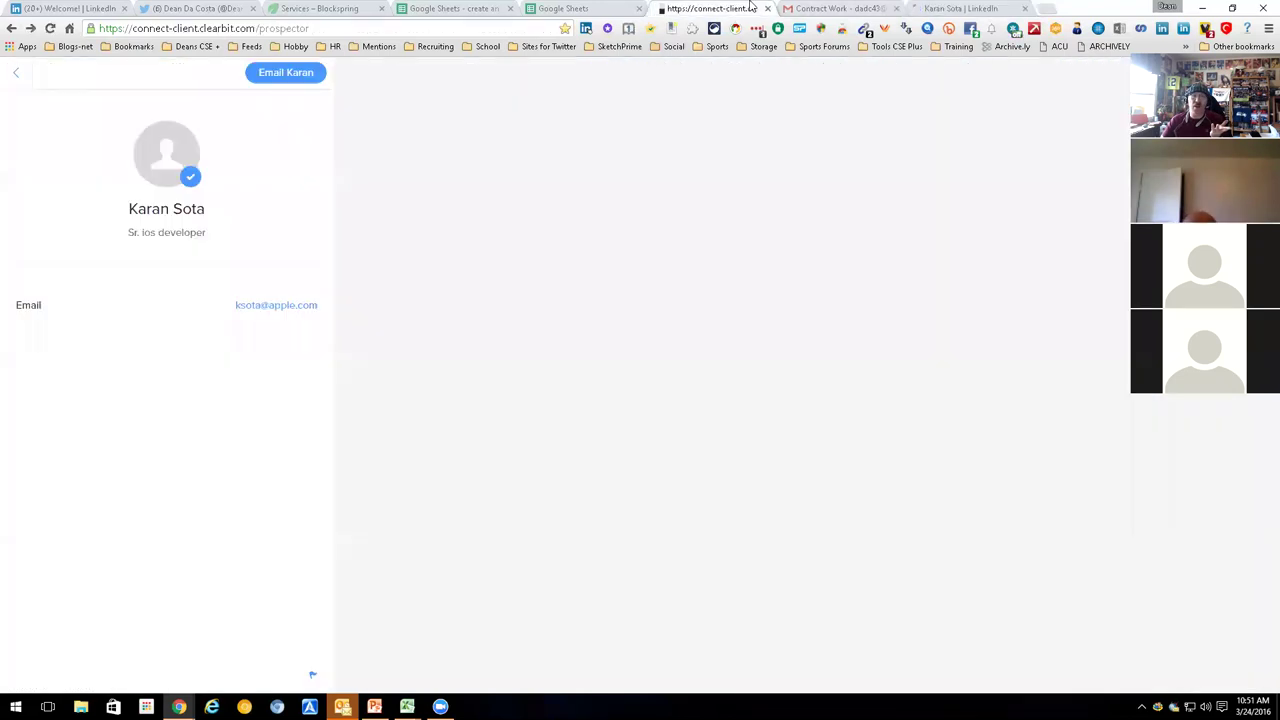
left_click(712, 8)
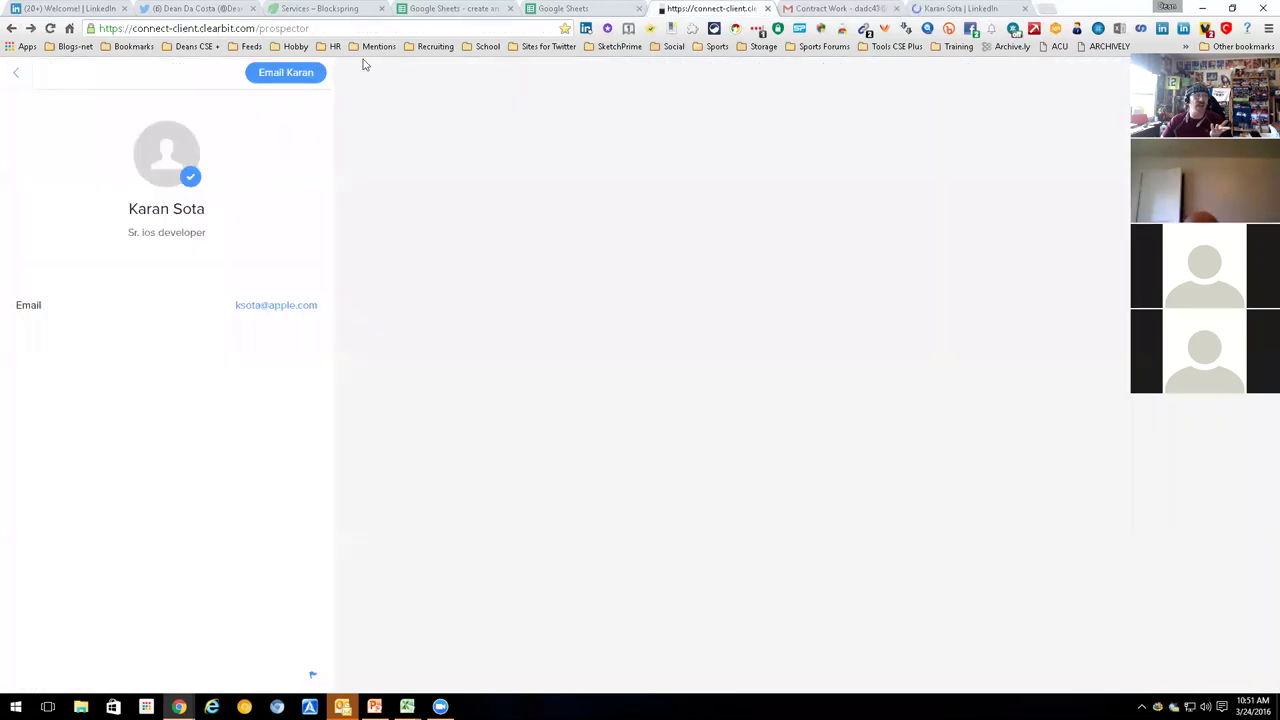
left_click(15, 74)
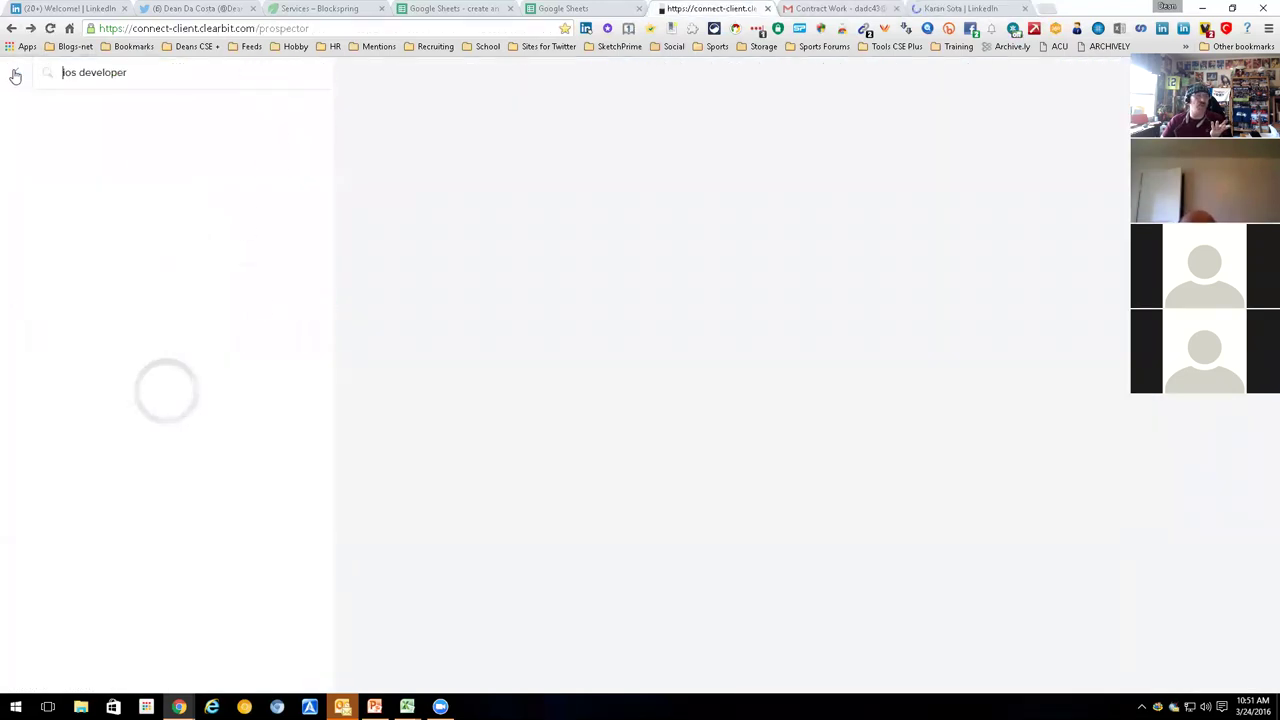
- Filter Microsoft's contacts by 'data', open a Data Scientist's card and select her name
left_click(15, 74)
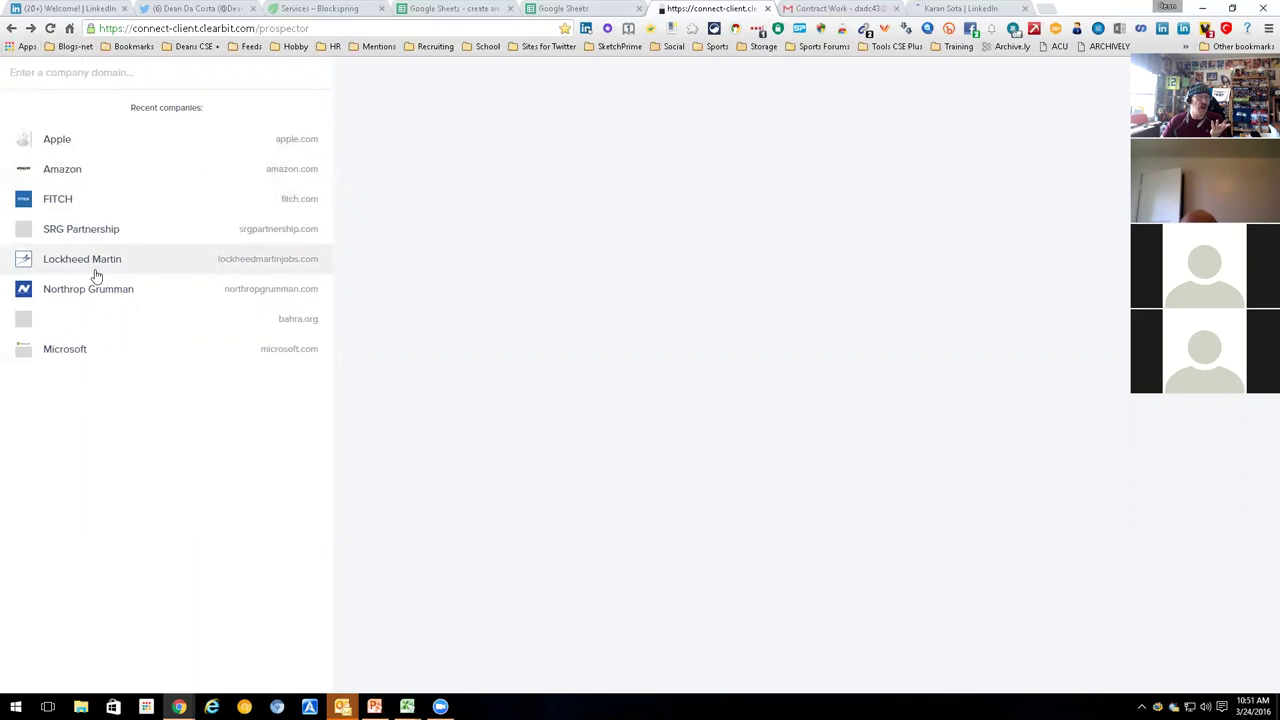
left_click(86, 349)
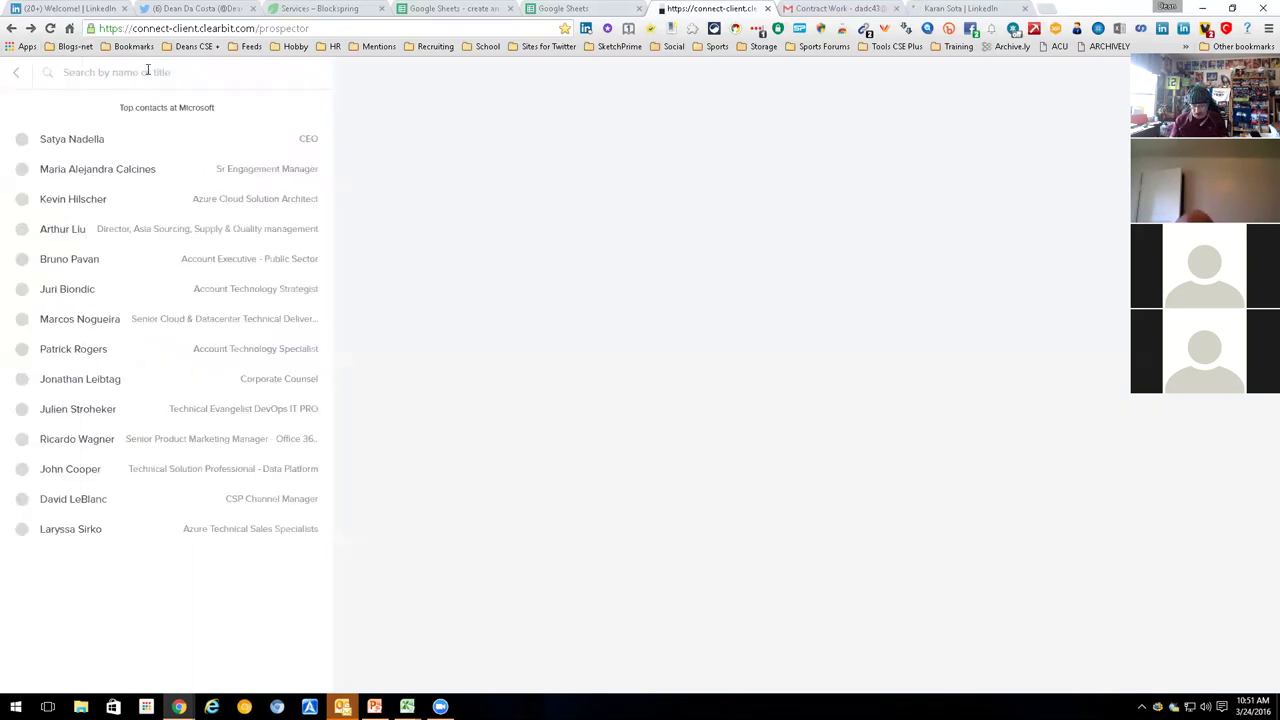
type("data")
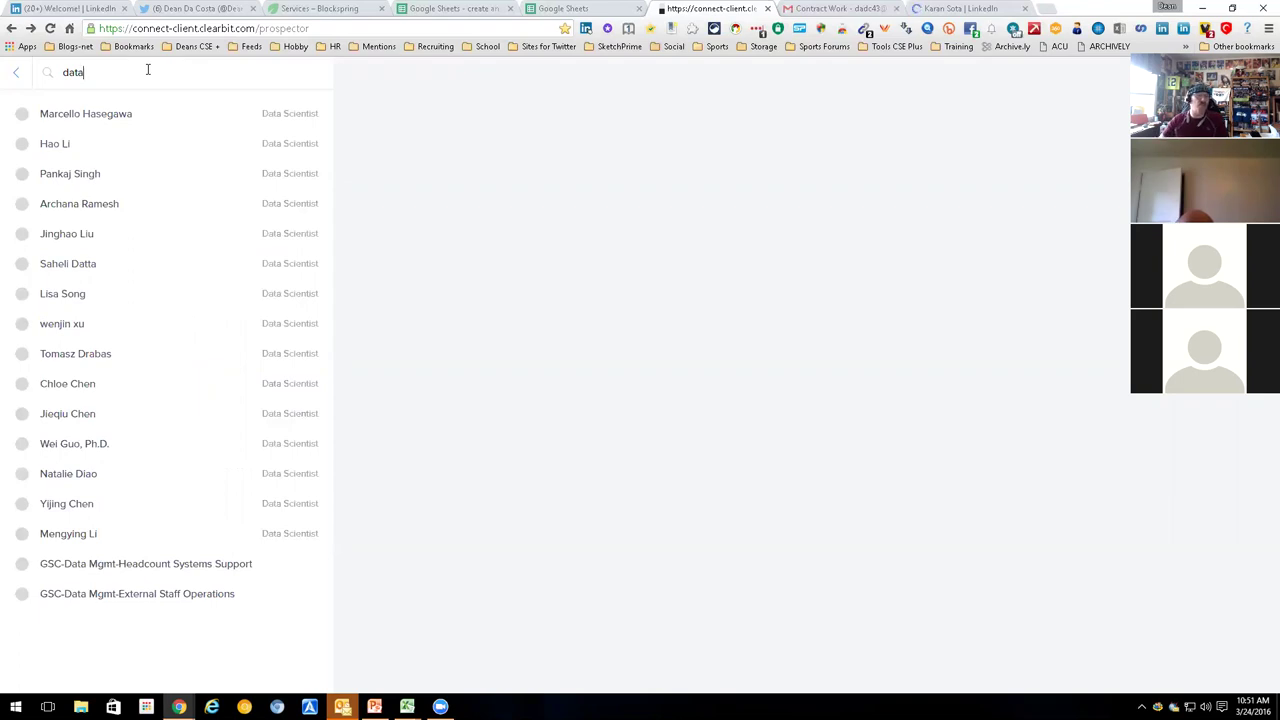
left_click(76, 300)
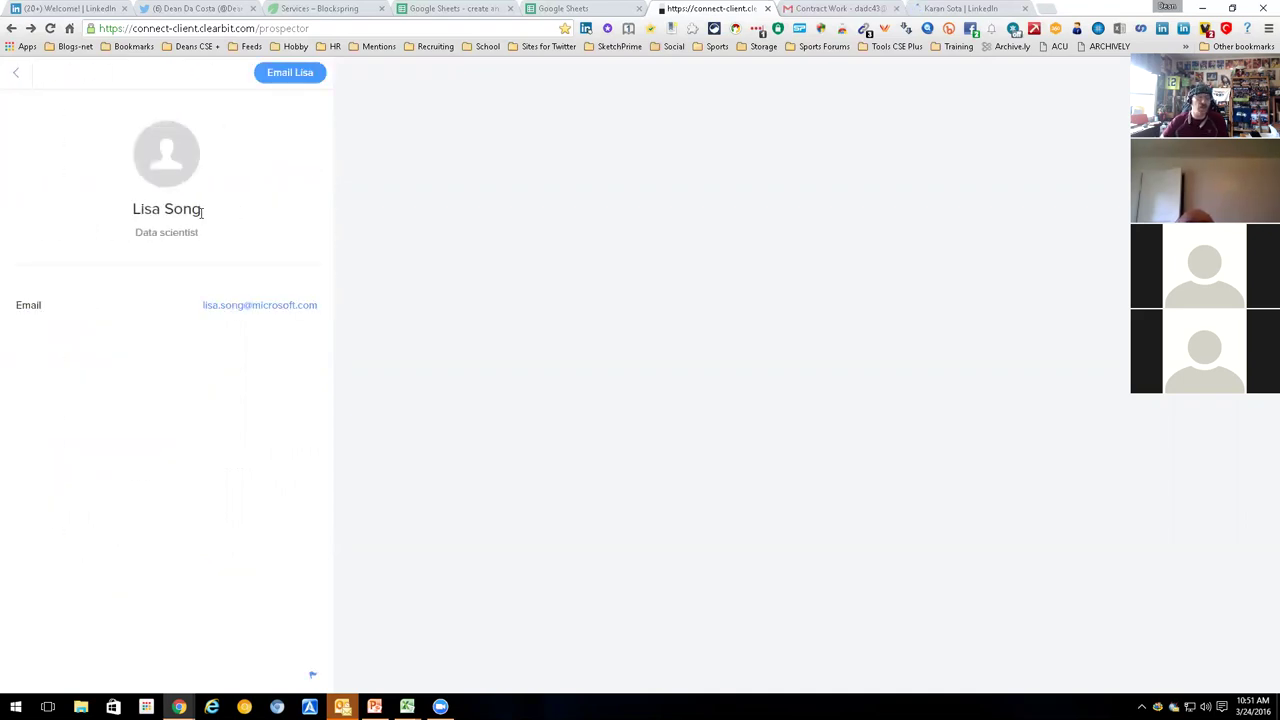
left_click_drag(217, 209, 129, 208)
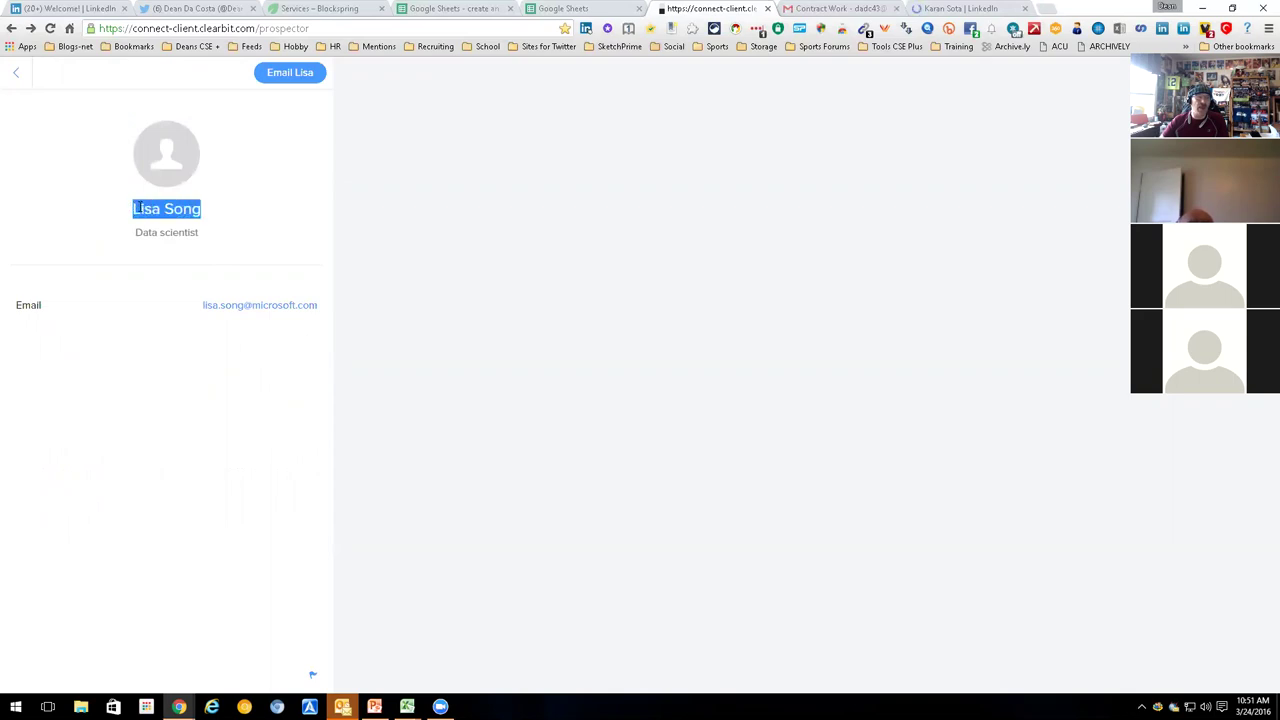
- Search LinkedIn Basic for the data scientist's name and open her Data Scientist at Microsoft profile
right_click(144, 211)
mouse_move(228, 378)
left_click(437, 379)
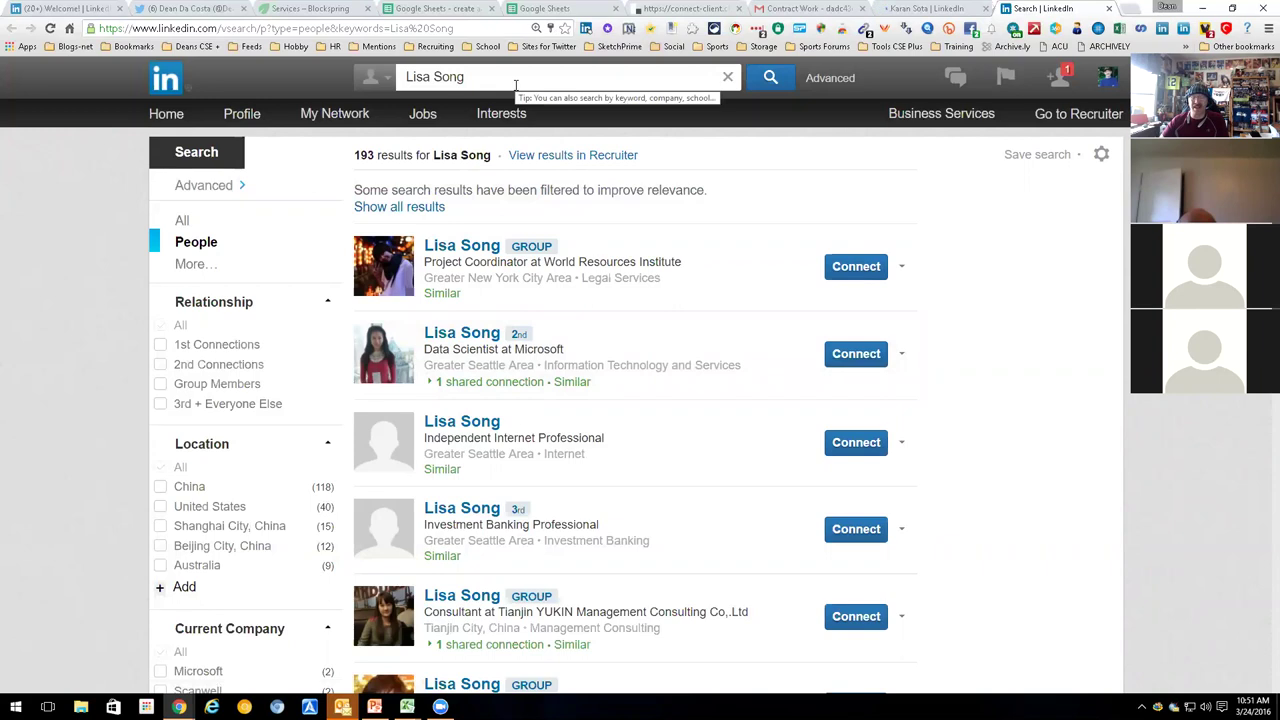
left_click(458, 335)
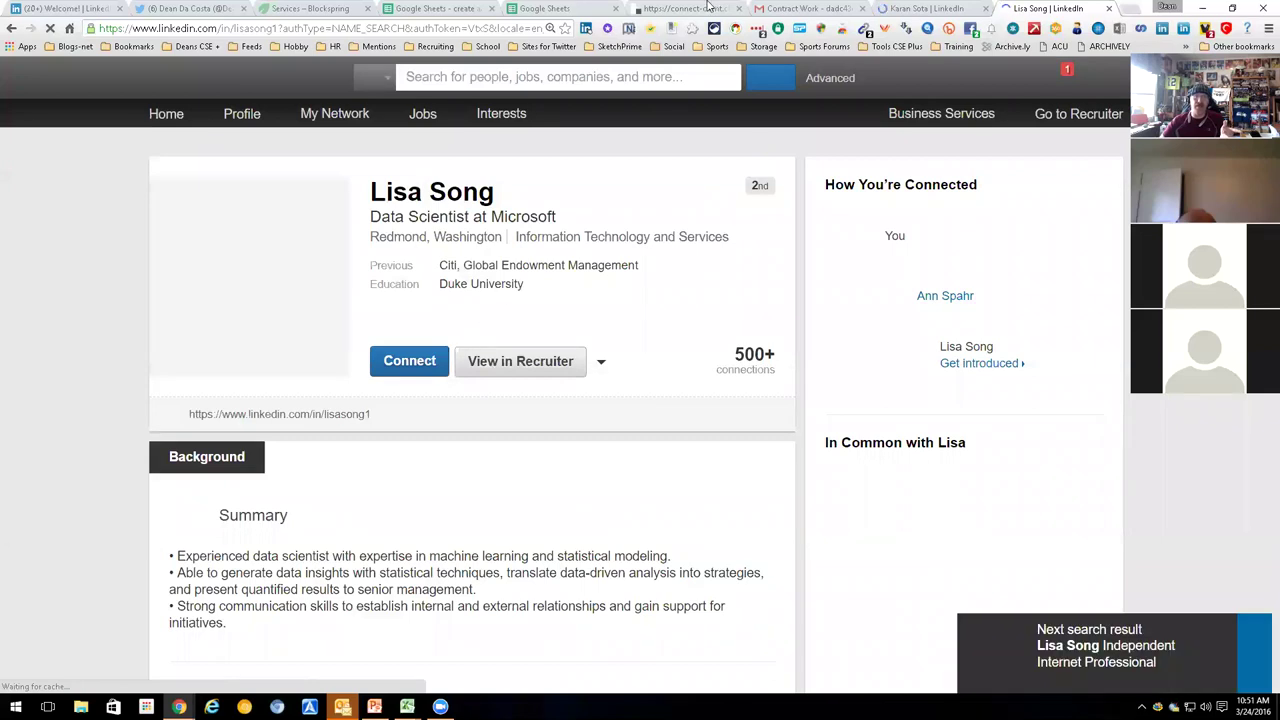
left_click(708, 6)
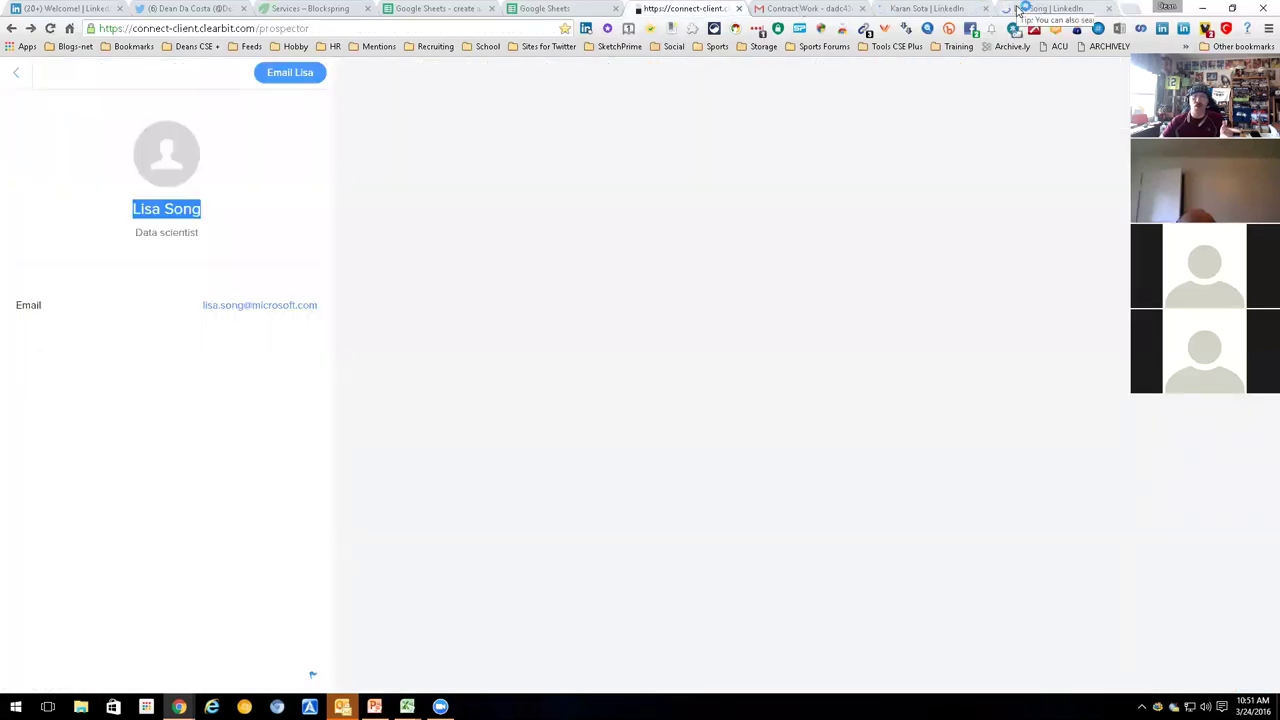
left_click(1018, 10)
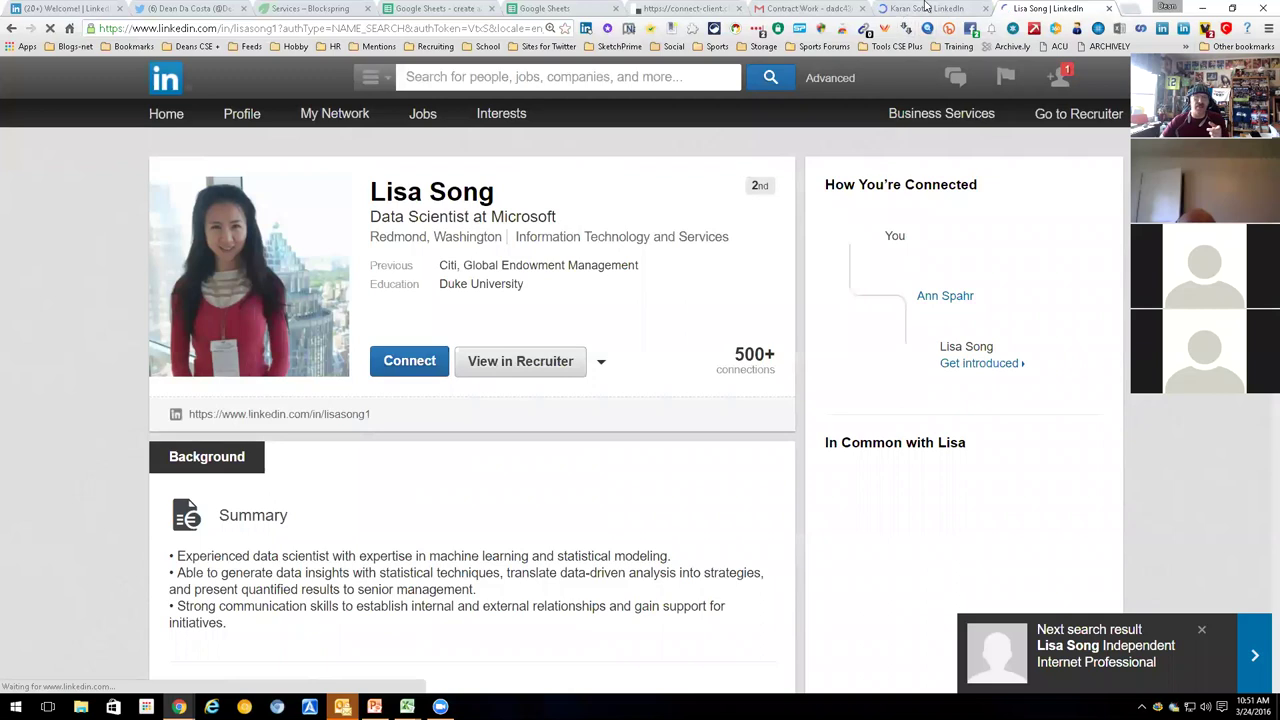
left_click(926, 7)
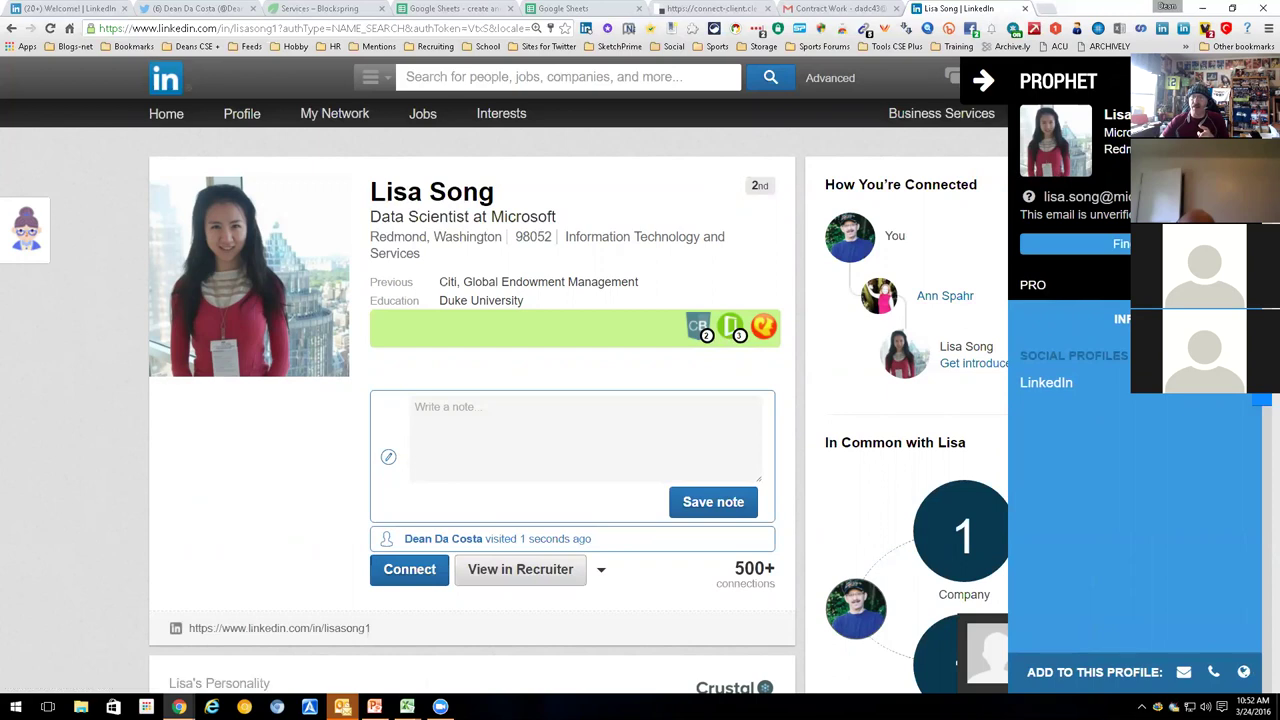
- Check the contact-finder for her details, close the Prophet sidebar, and return to her Clearbit card
left_click(20, 222)
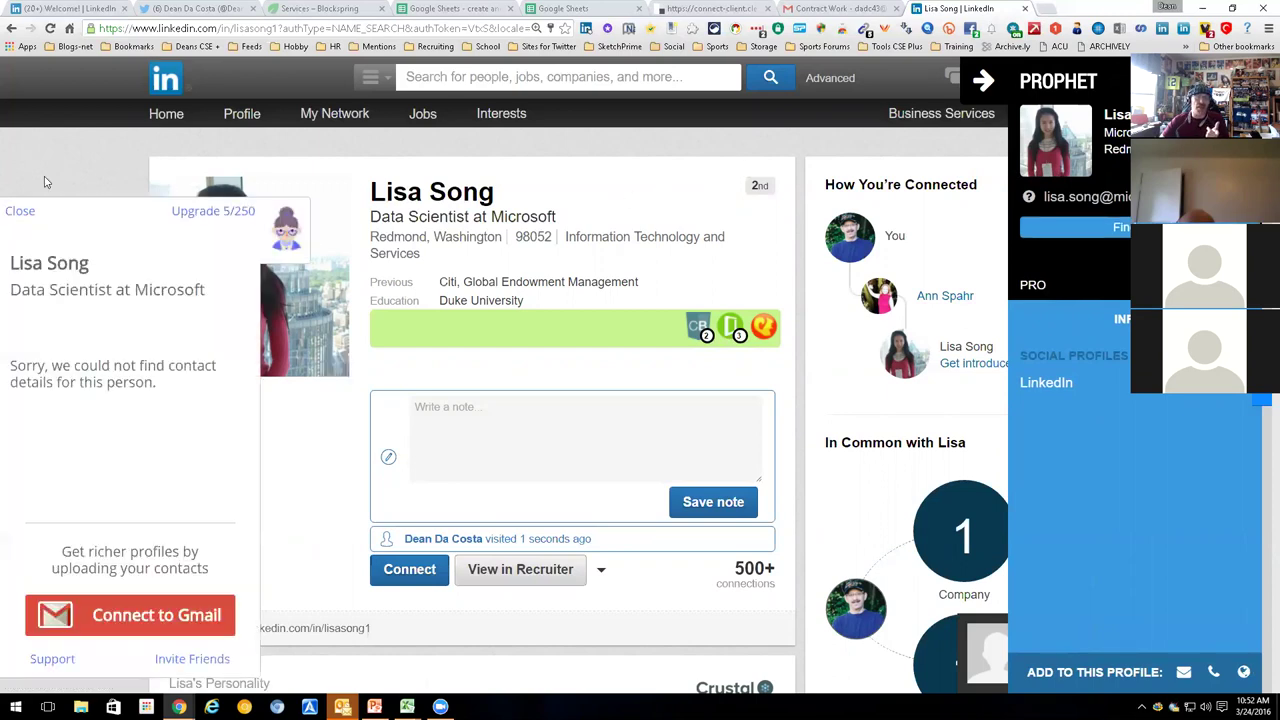
left_click(983, 80)
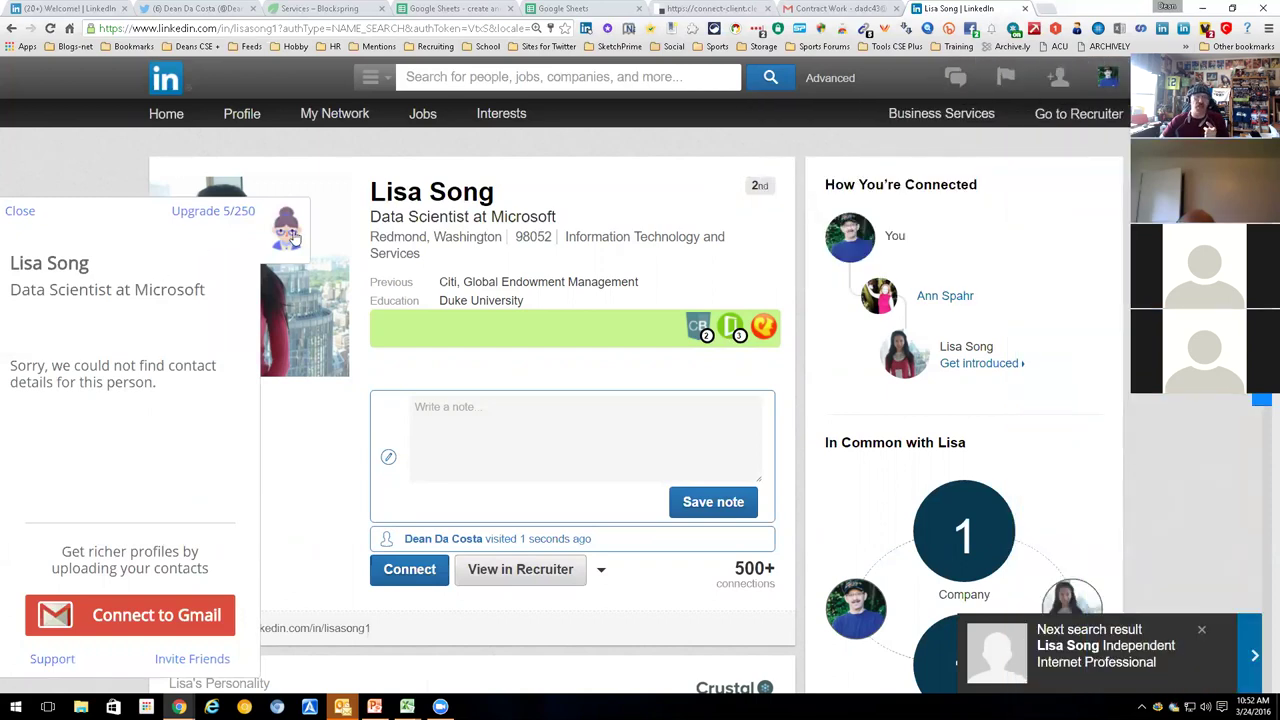
left_click(292, 236)
left_click(715, 8)
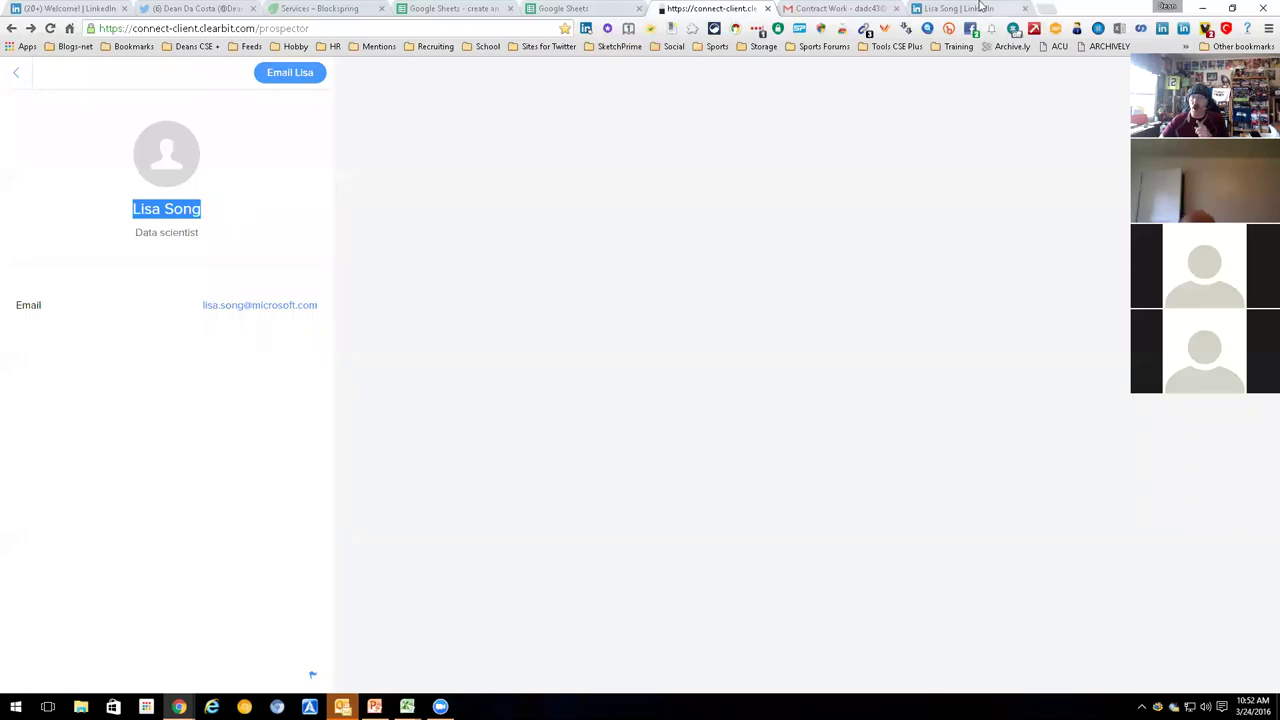
key("ctrl+Tab")
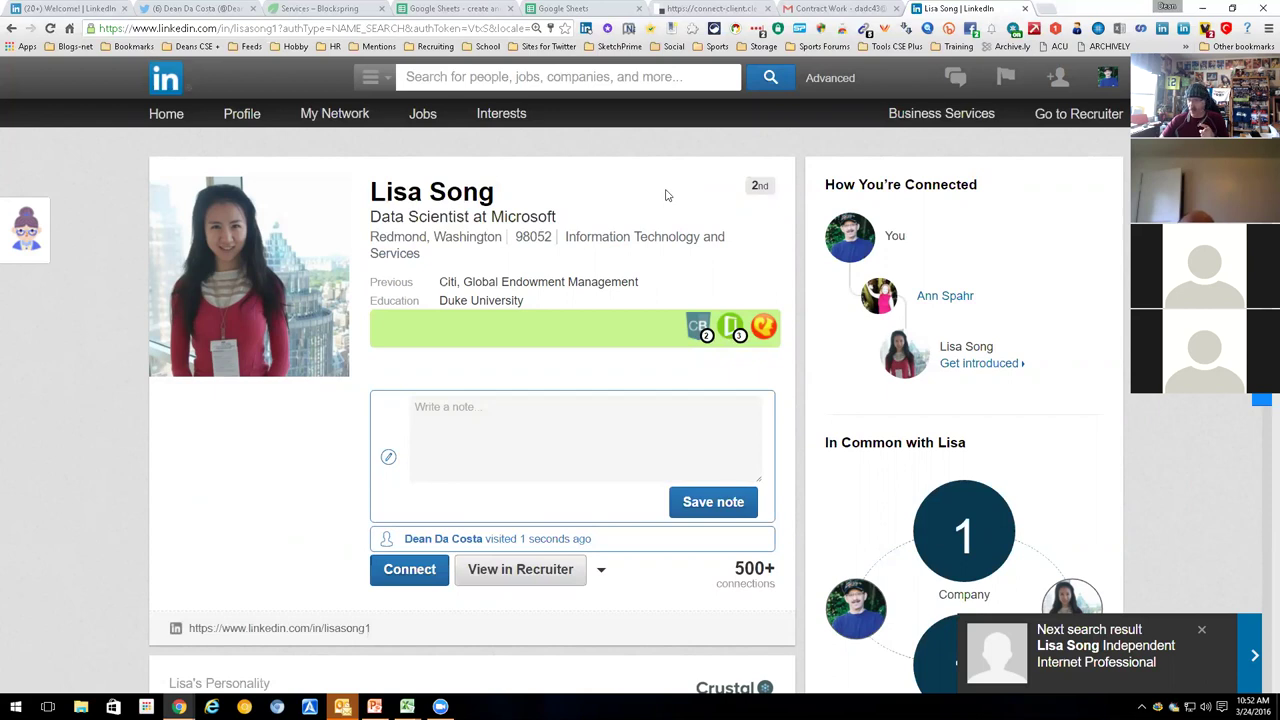
left_click(733, 8)
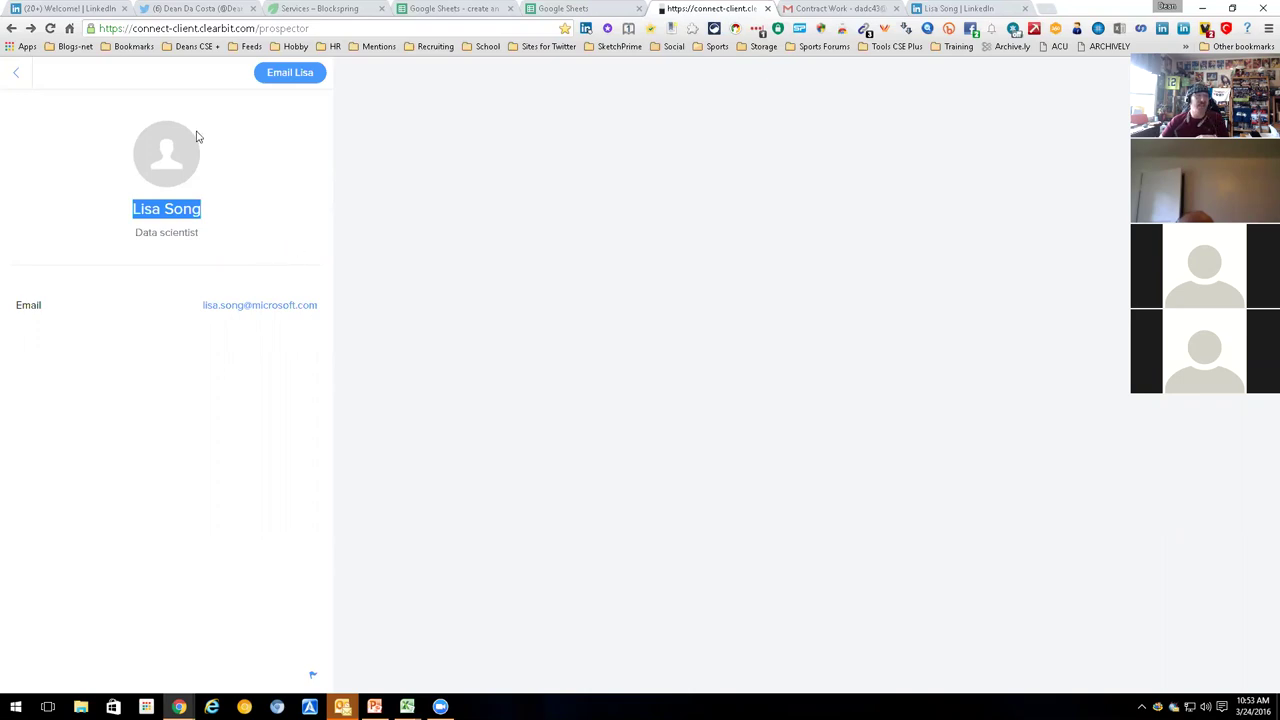
- Reload the Clearbit prospector from the last New Tab shortcut page and focus the company domain field
left_click(13, 29)
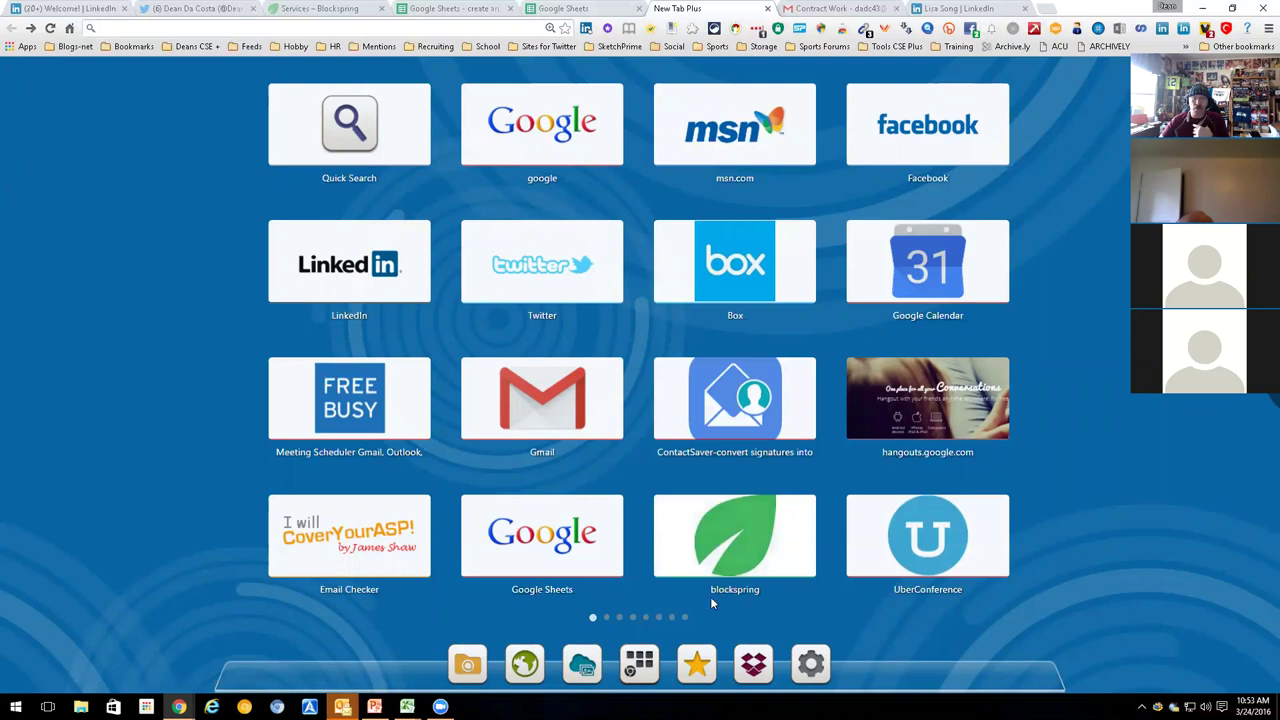
left_click(685, 618)
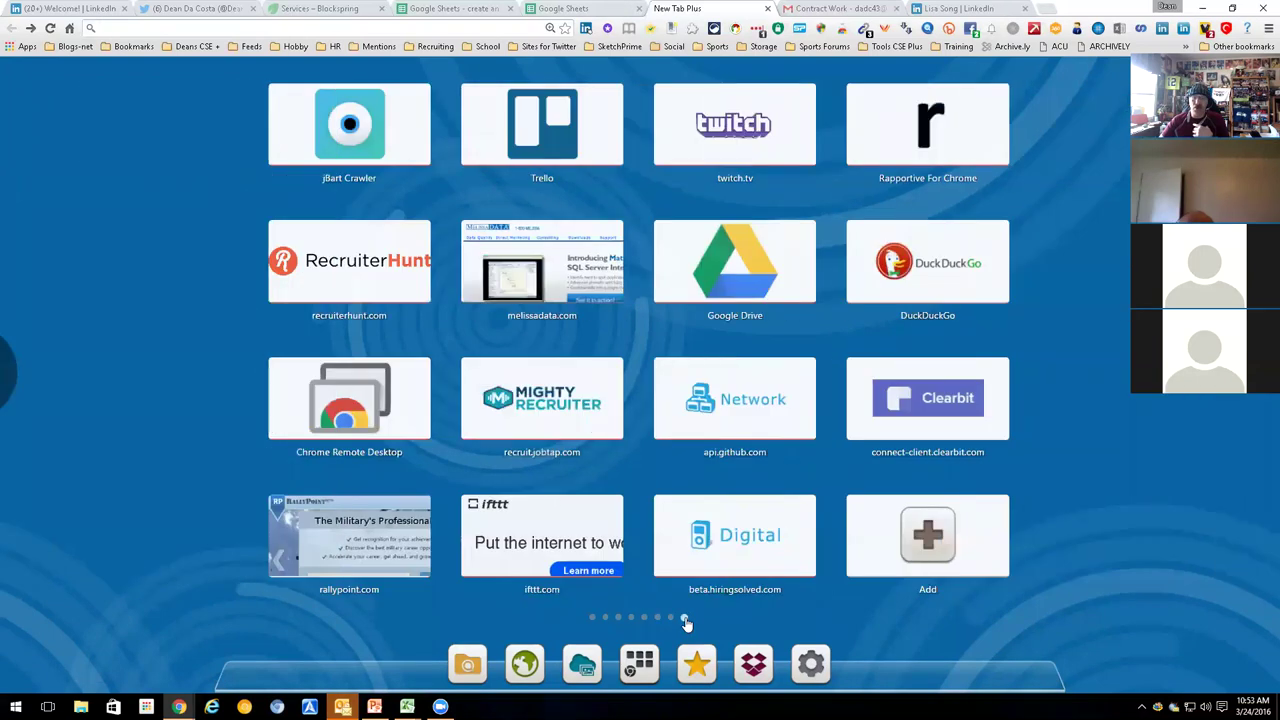
left_click(912, 409)
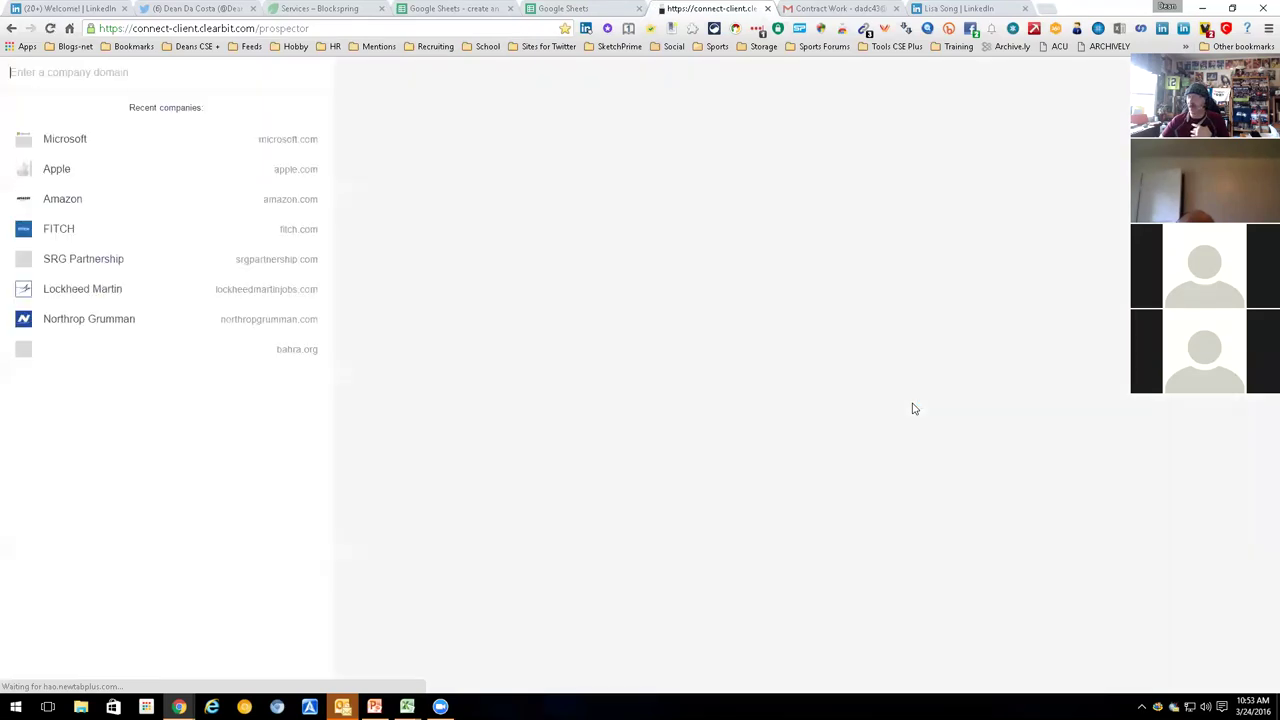
left_click(180, 77)
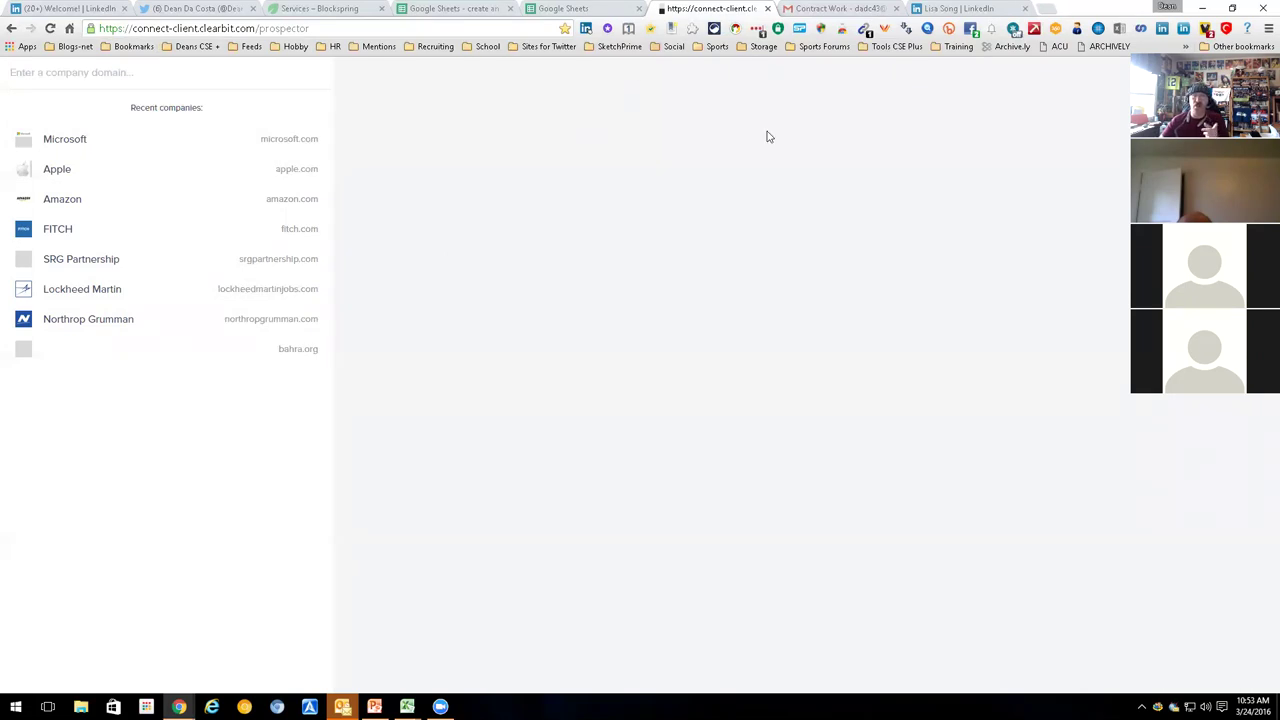
- Close the prospector, email, LinkedIn profile, both Google Sheets and Blockspring tabs
left_click(767, 8)
left_click(767, 8)
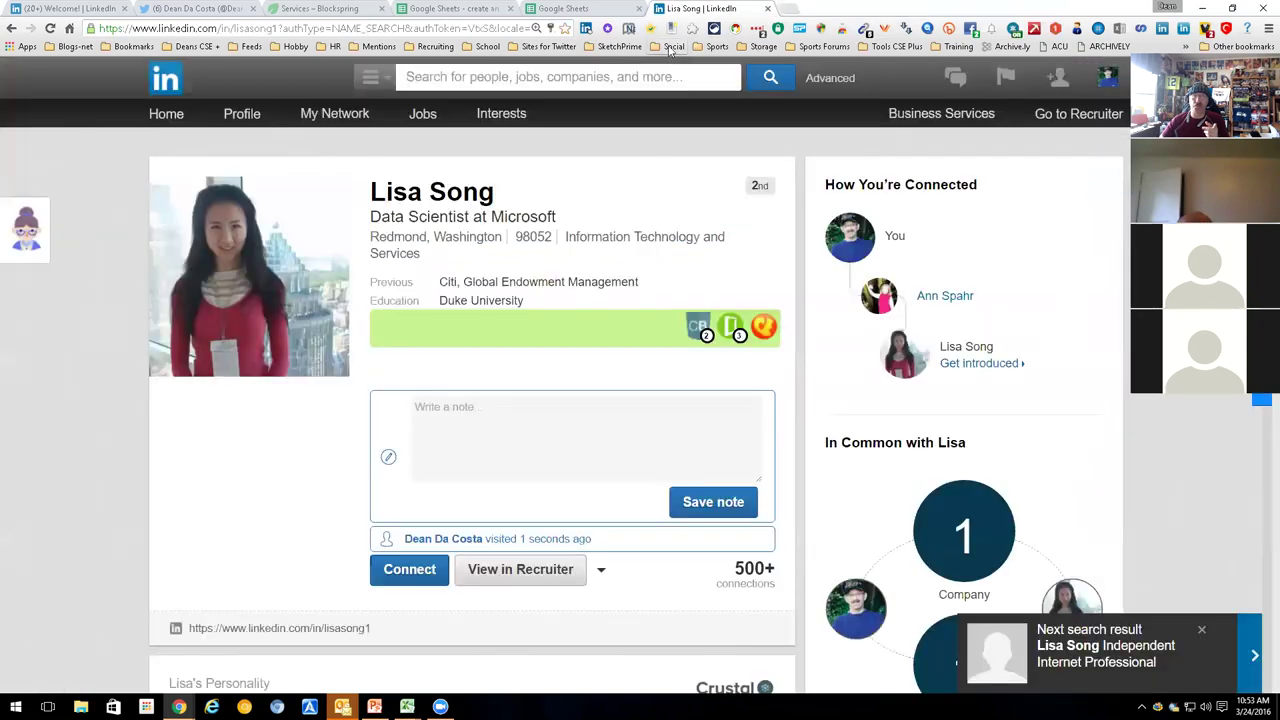
left_click(767, 8)
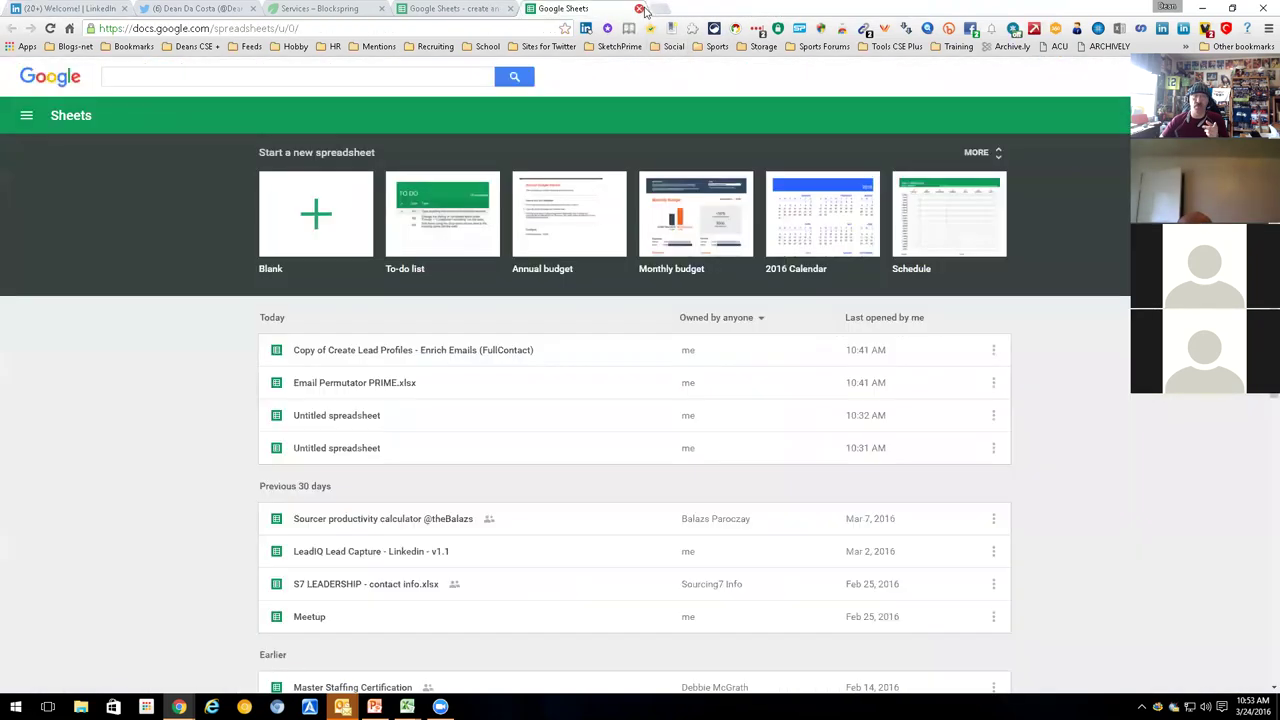
left_click(640, 8)
left_click(510, 8)
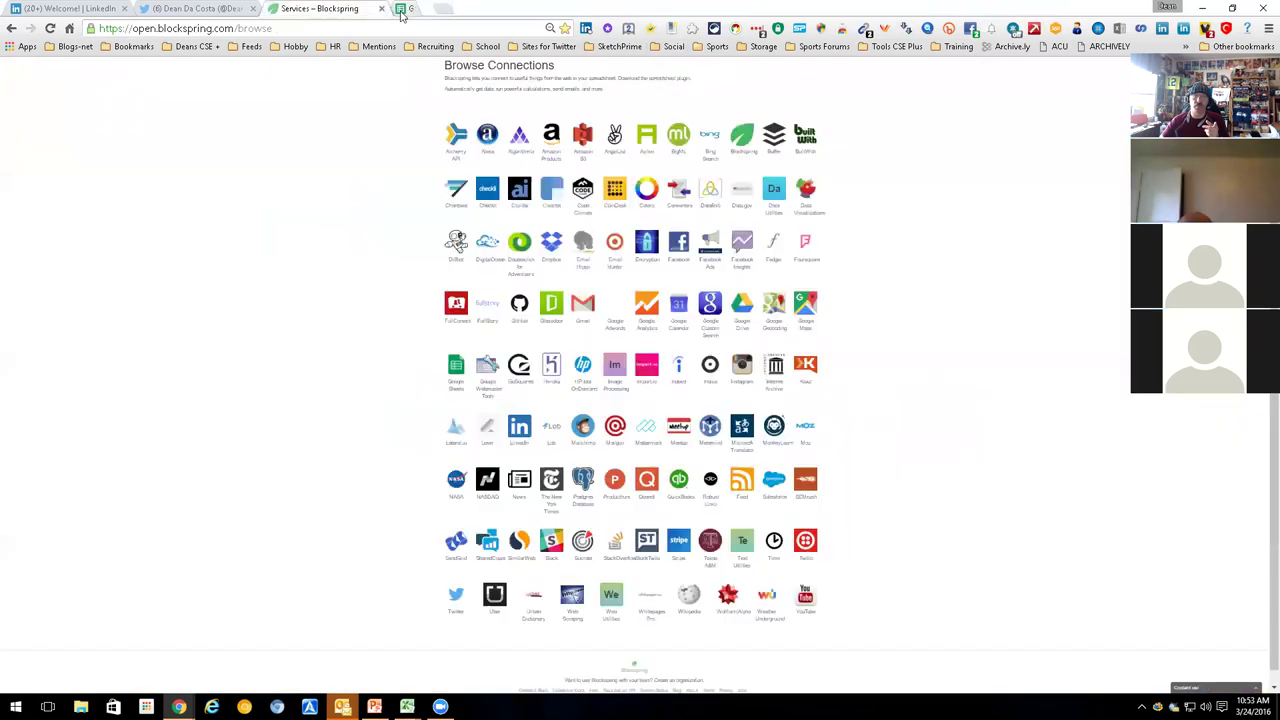
left_click(380, 9)
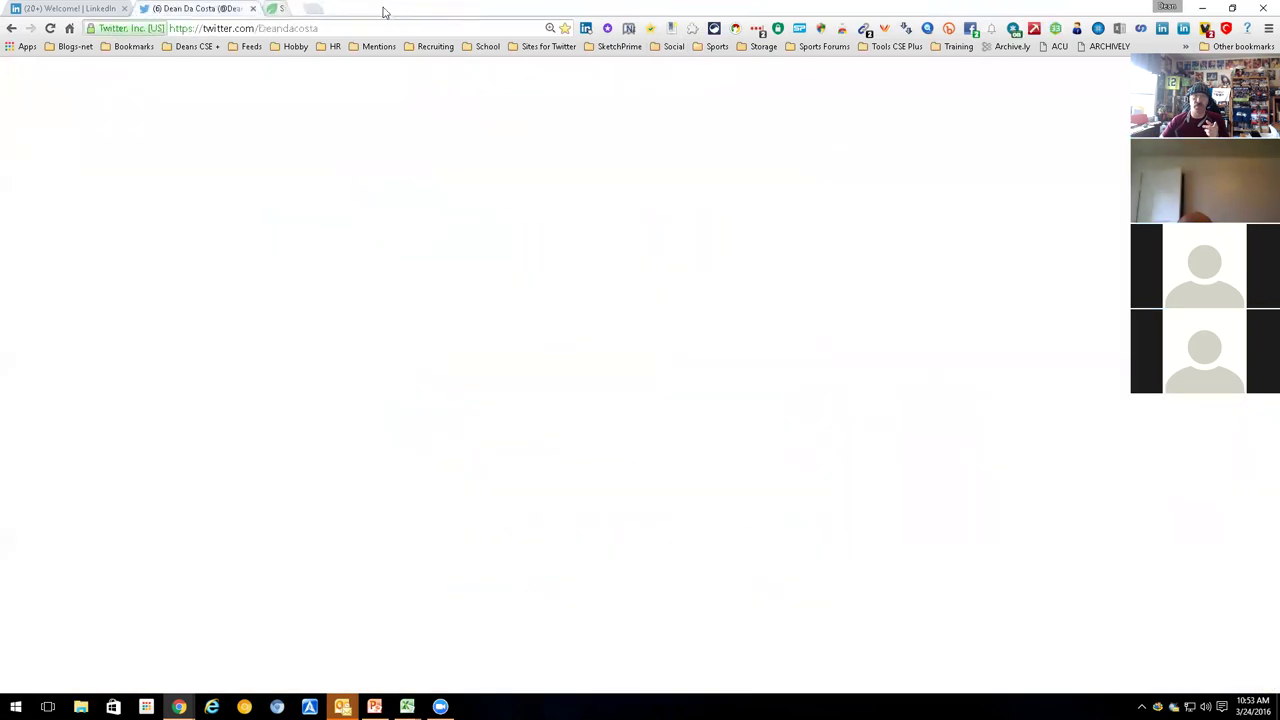
- Load the Clearbit prospector from the speed-dial tile in a new tab
left_click(606, 528)
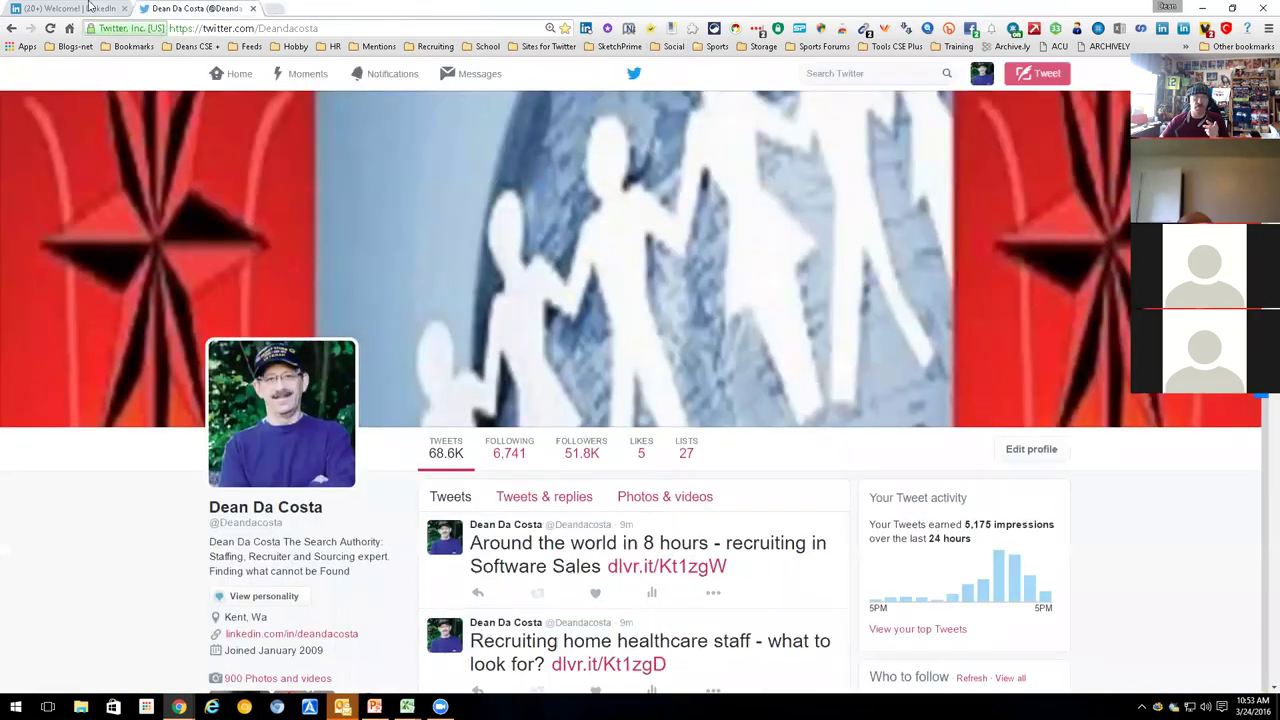
left_click(88, 8)
left_click(274, 8)
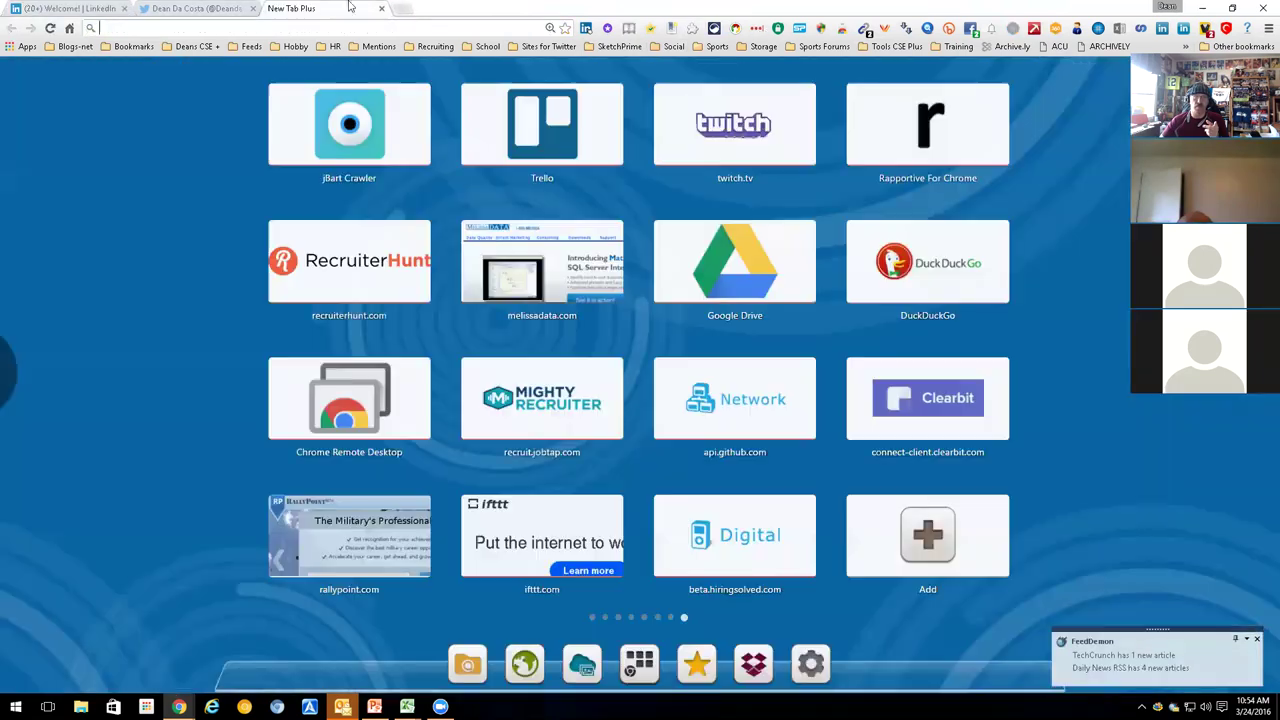
left_click(948, 393)
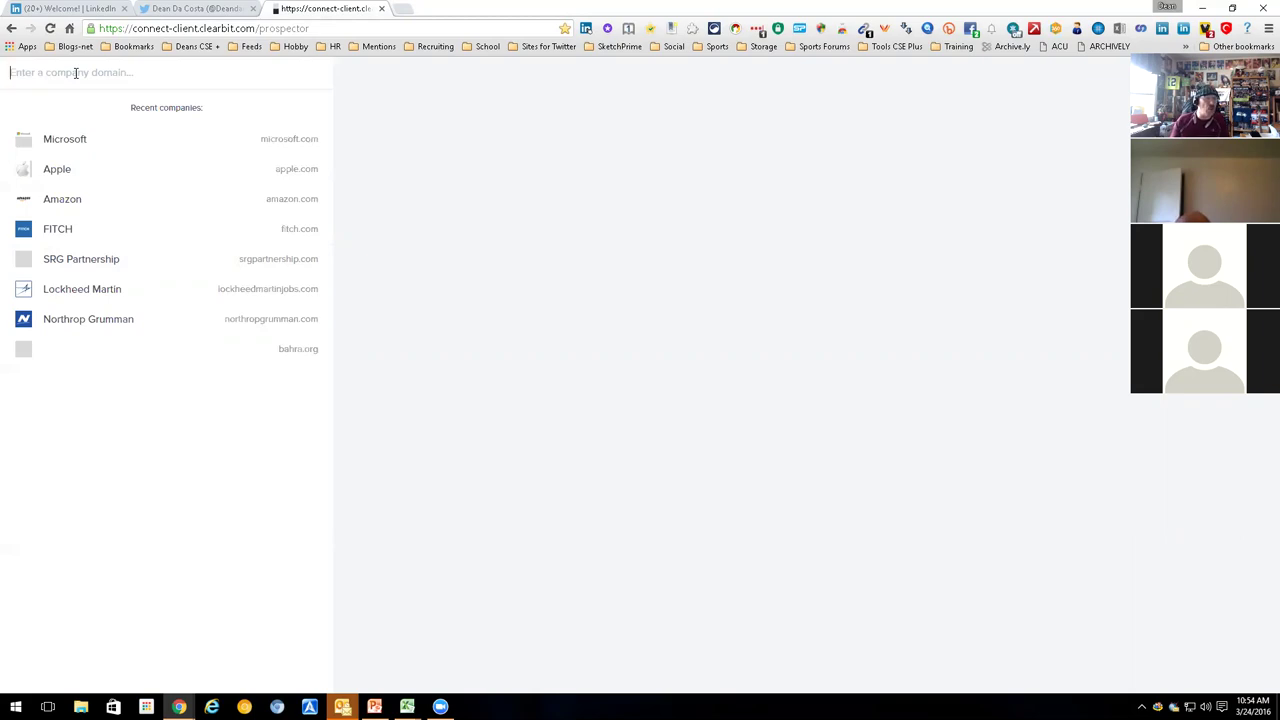
- Try Google, then search Lockheed Martin's contacts for 'developer' and return to the company list
type("google")
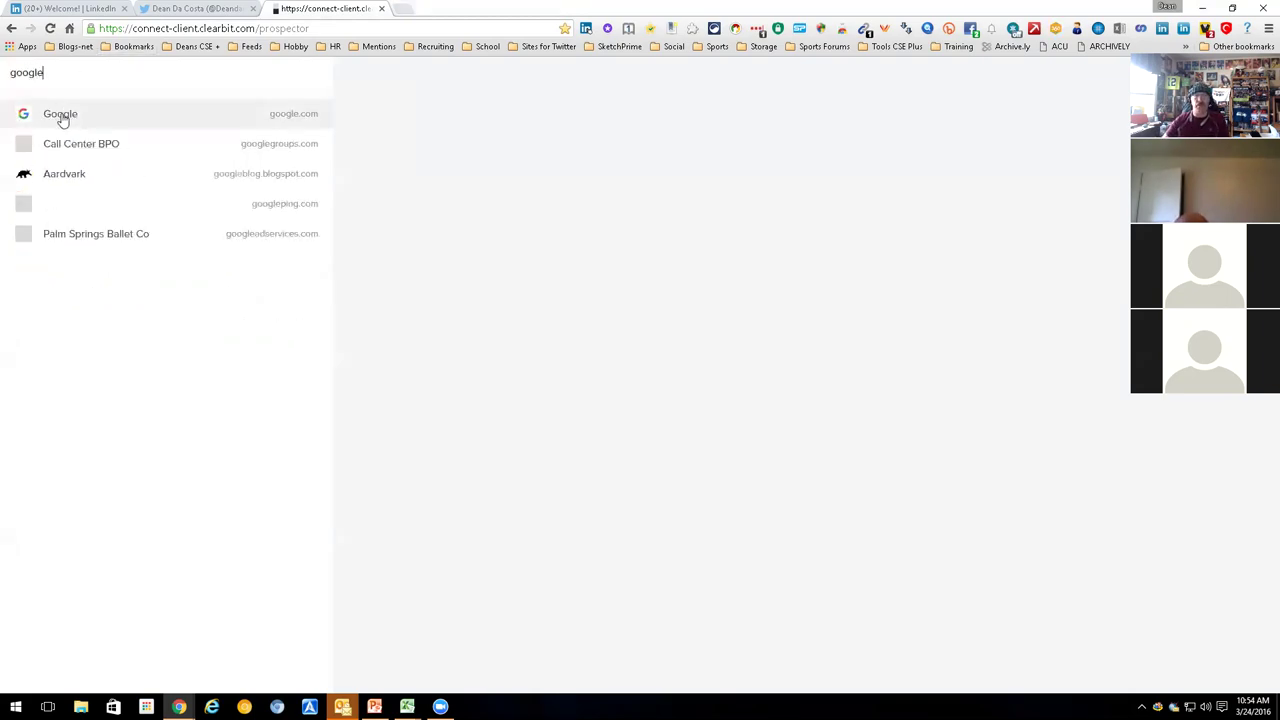
left_click(61, 115)
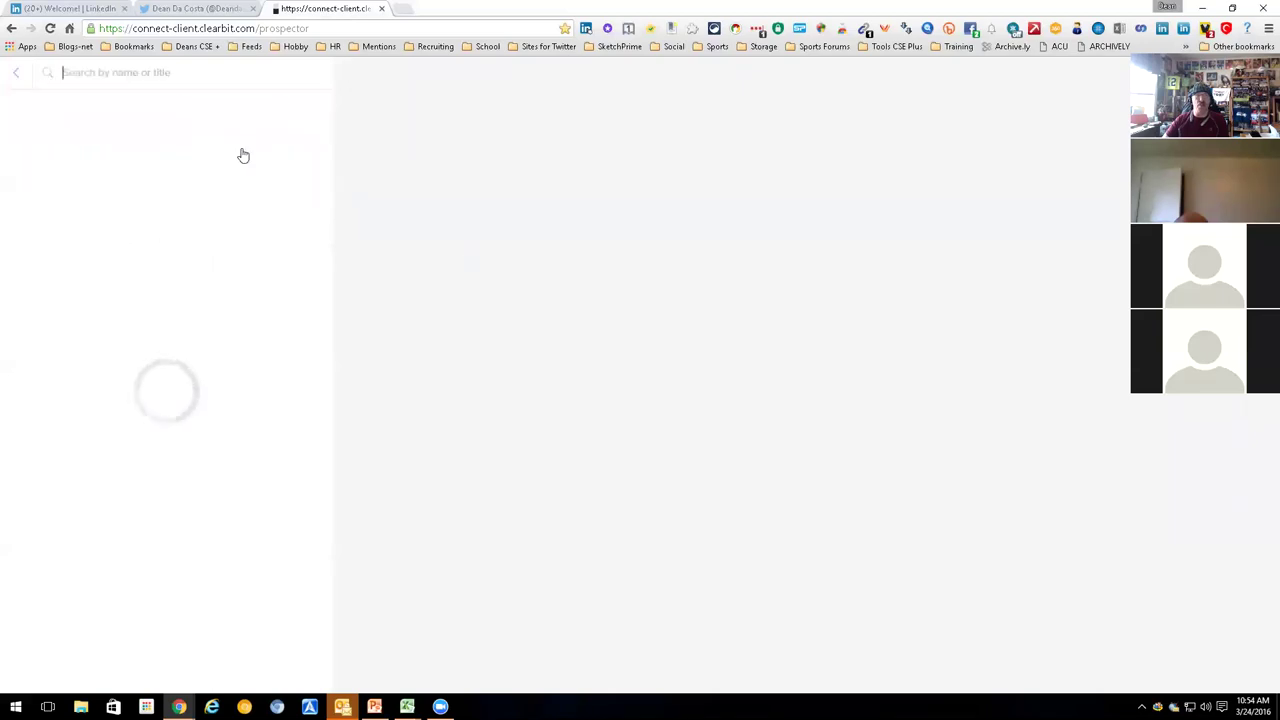
left_click(15, 77)
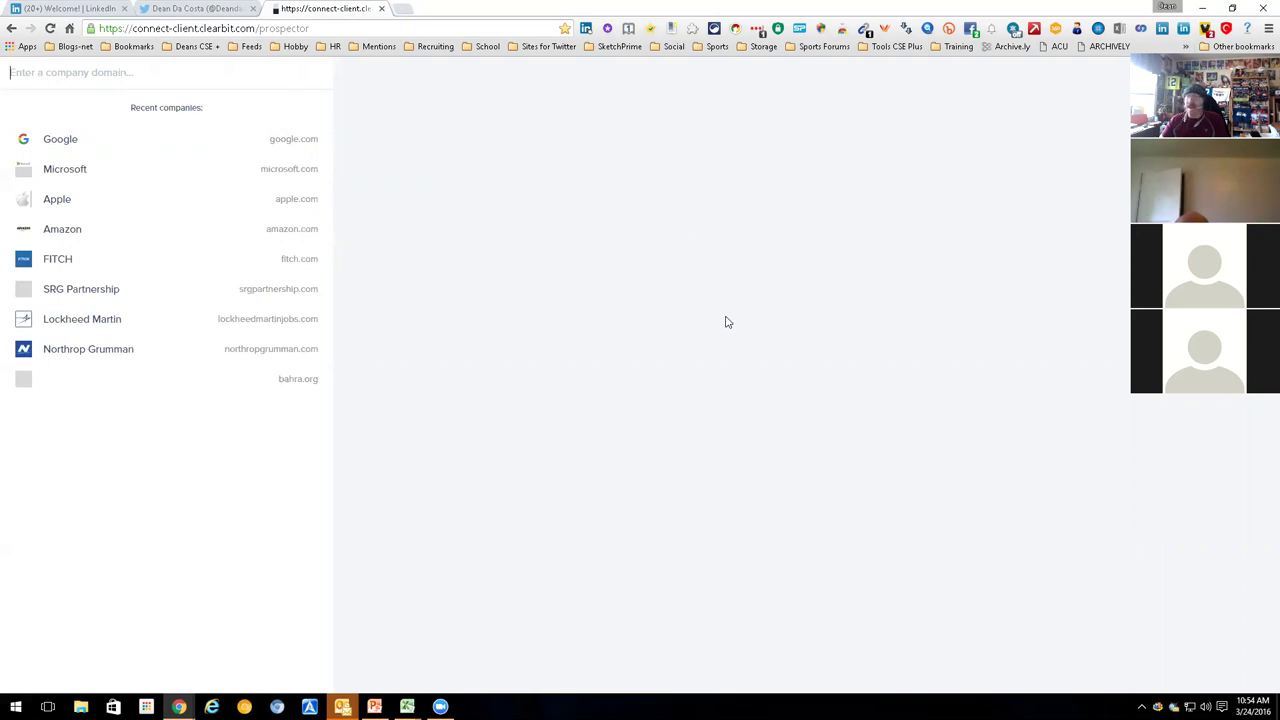
left_click(271, 329)
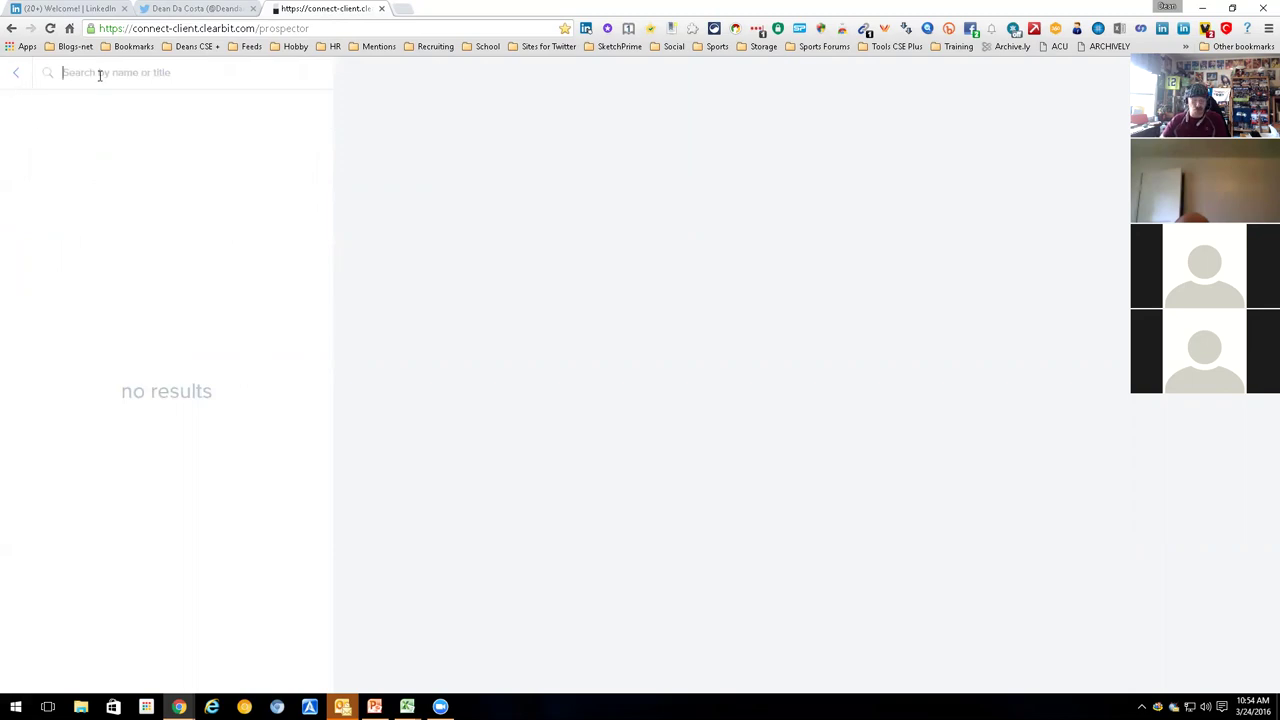
type("developer")
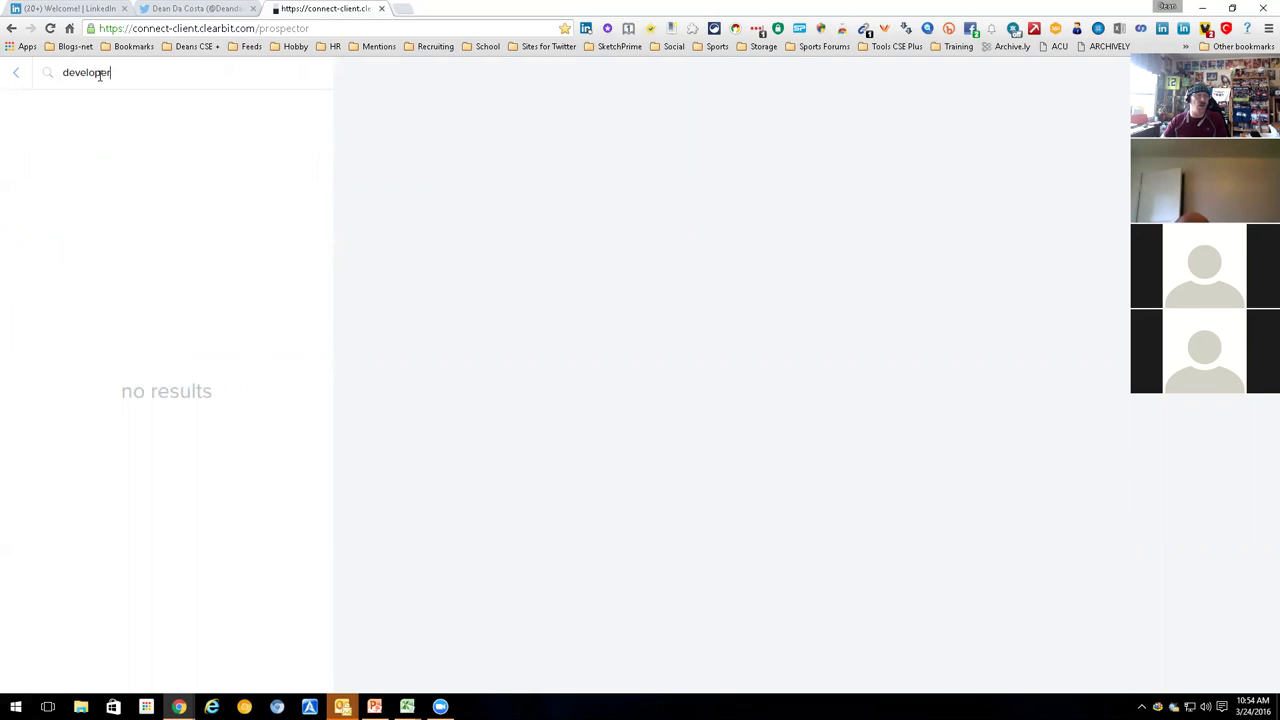
left_click(15, 73)
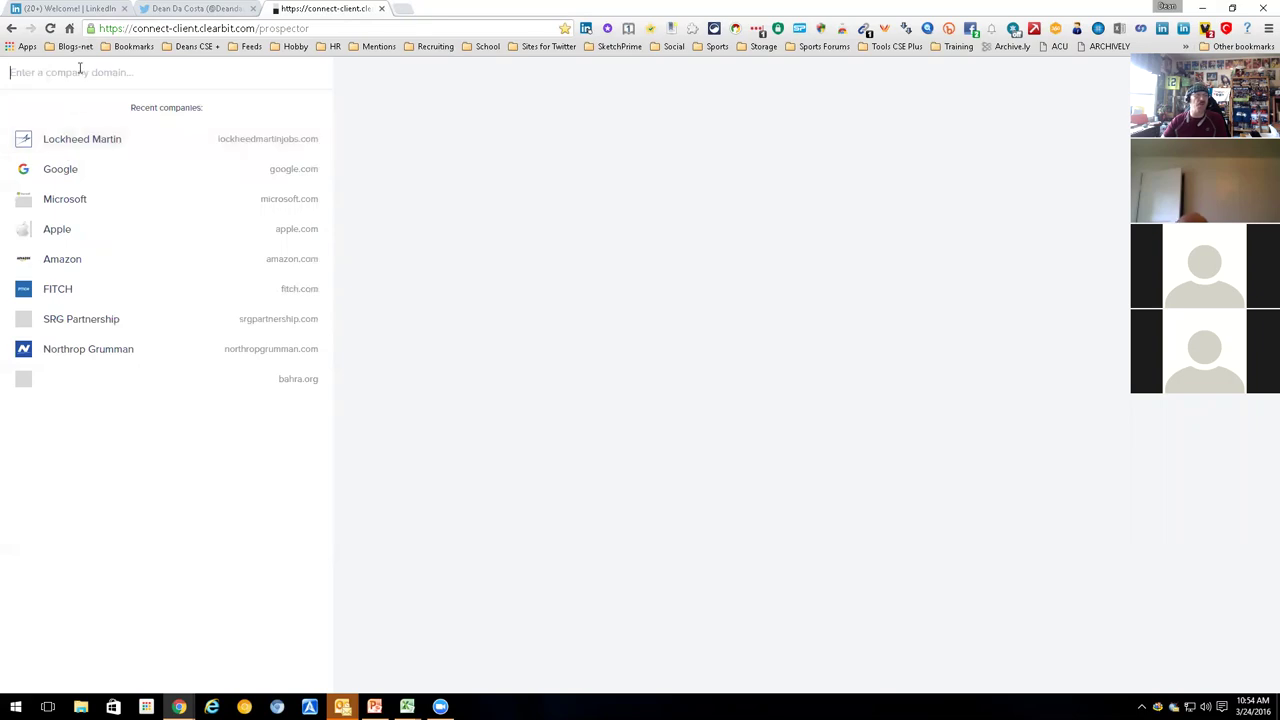
- Search Lockheed Martin and lmco.com for developers, then filter Northrop Grumman's contacts by 'java'
type("lock")
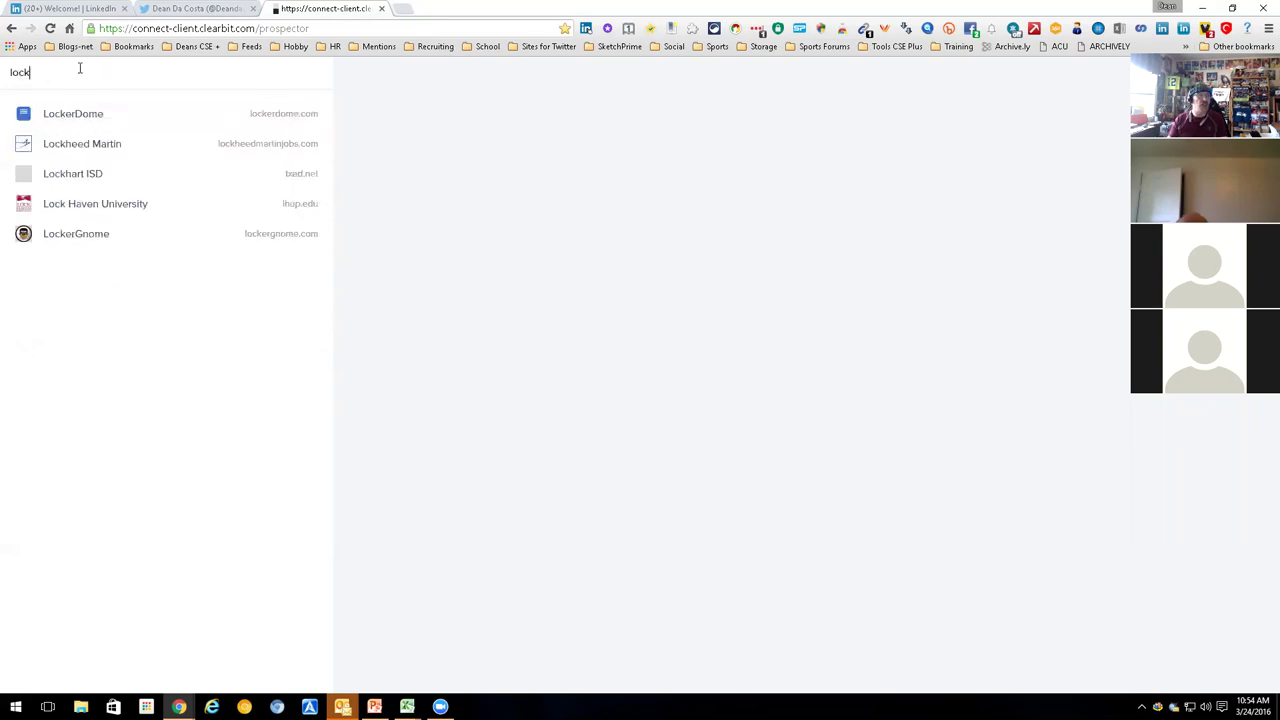
left_click(89, 151)
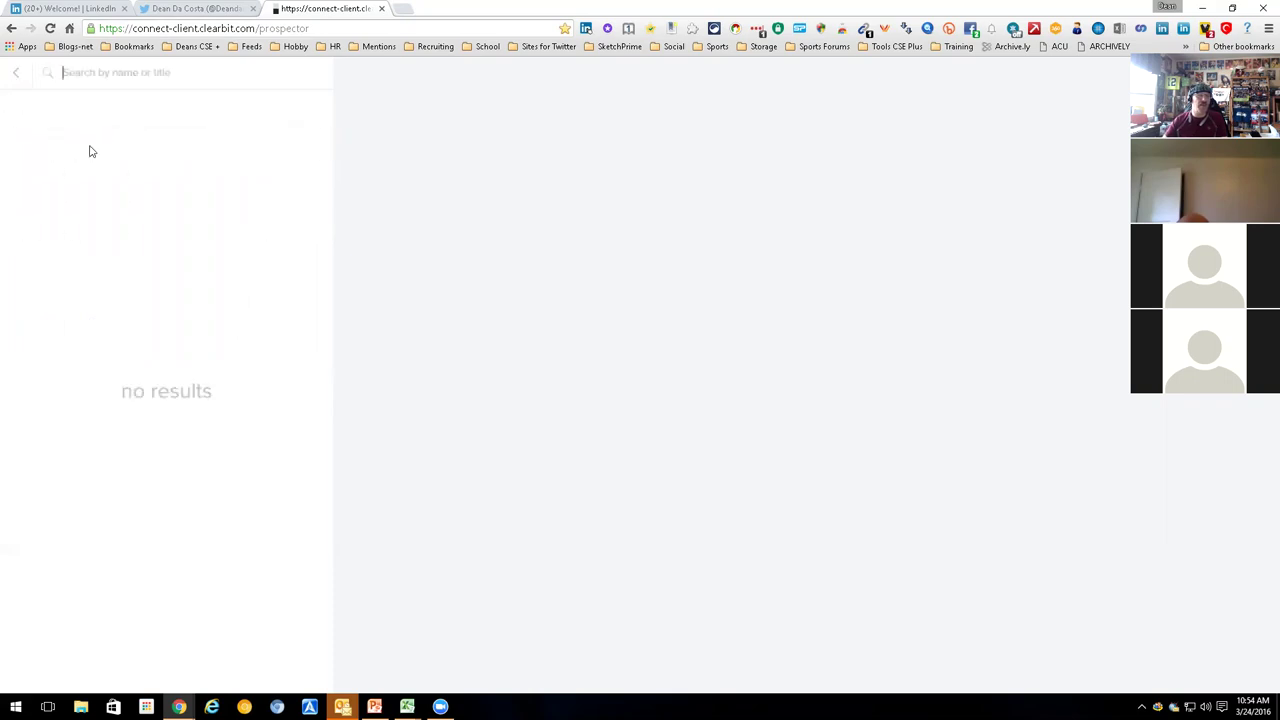
type("developer")
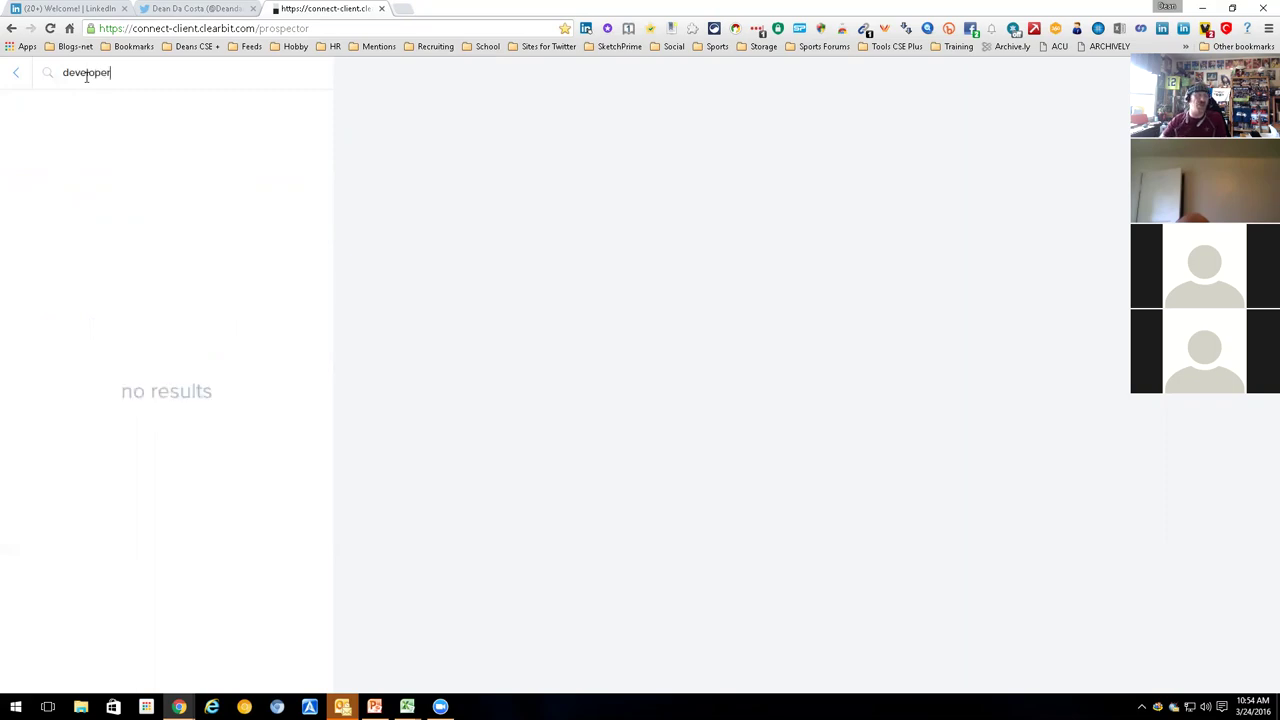
left_click(10, 73)
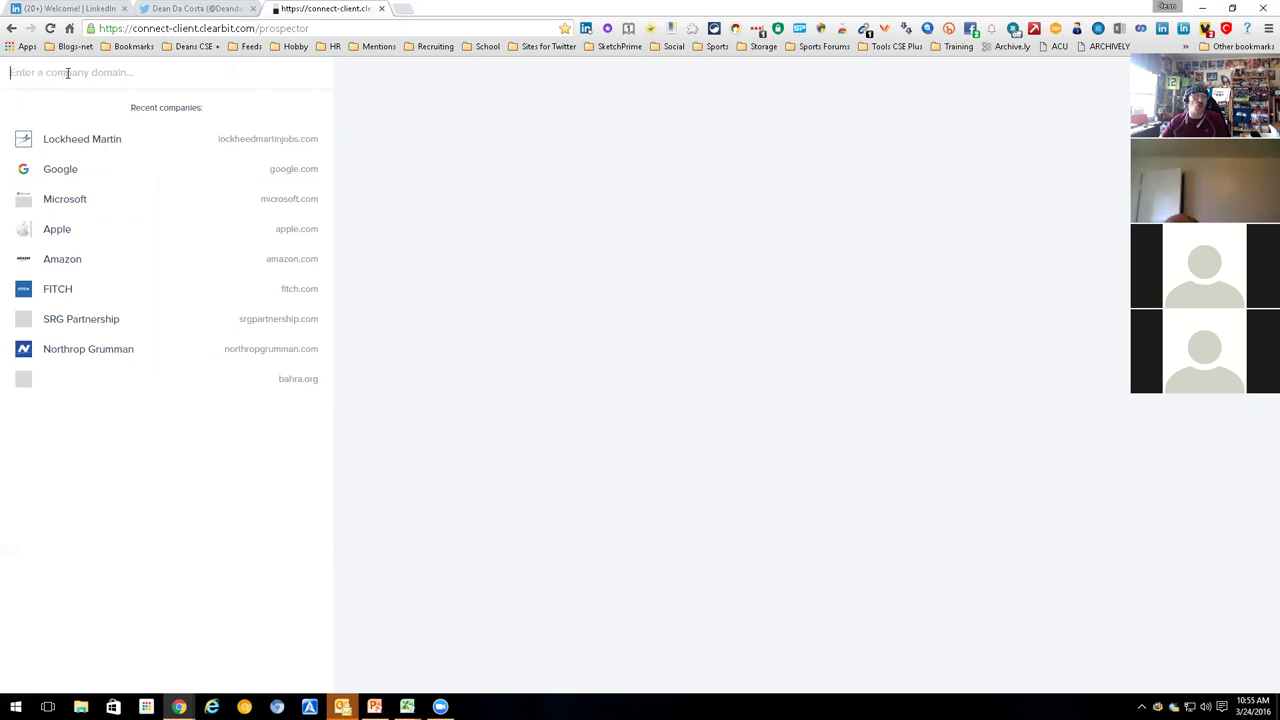
type("lmco.com")
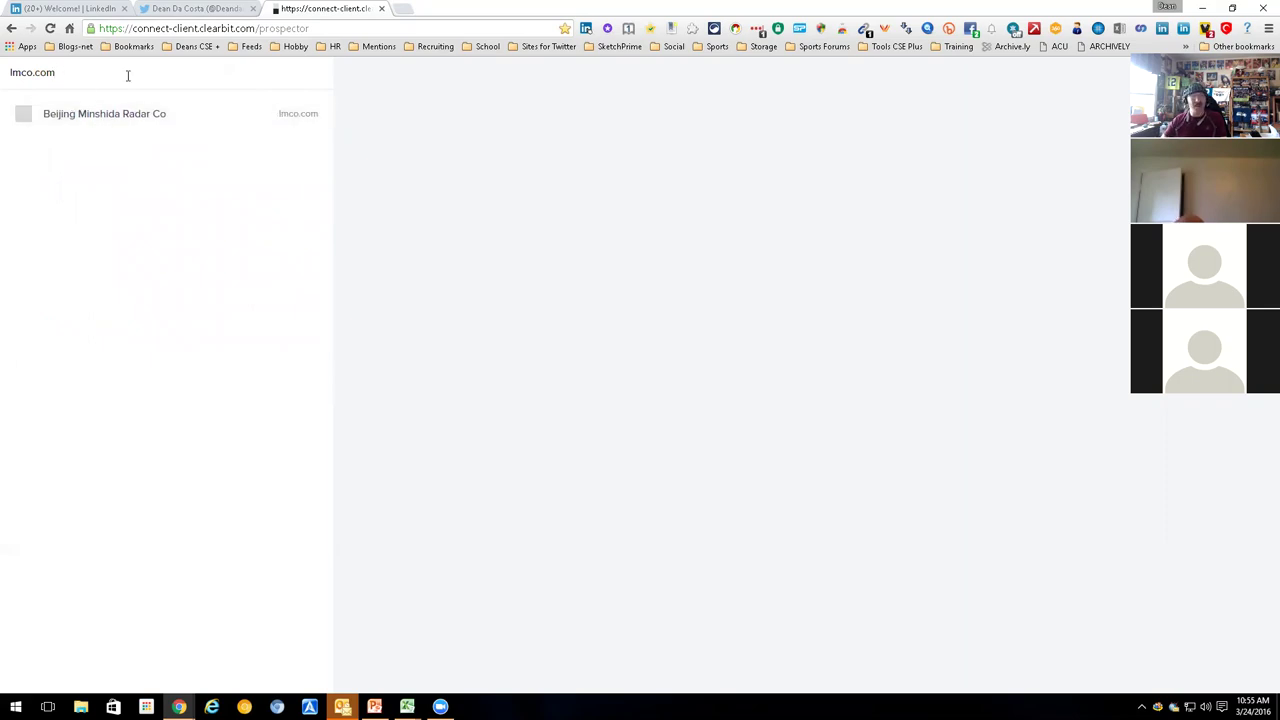
key("Return")
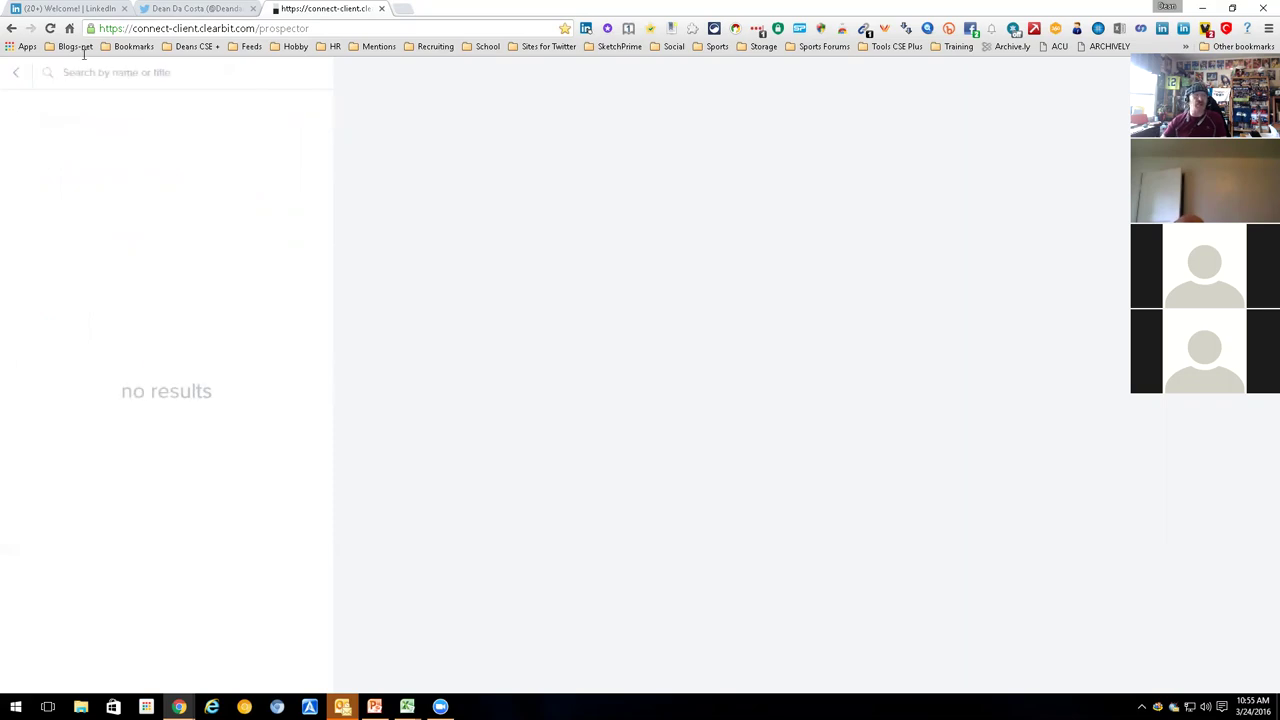
left_click(15, 74)
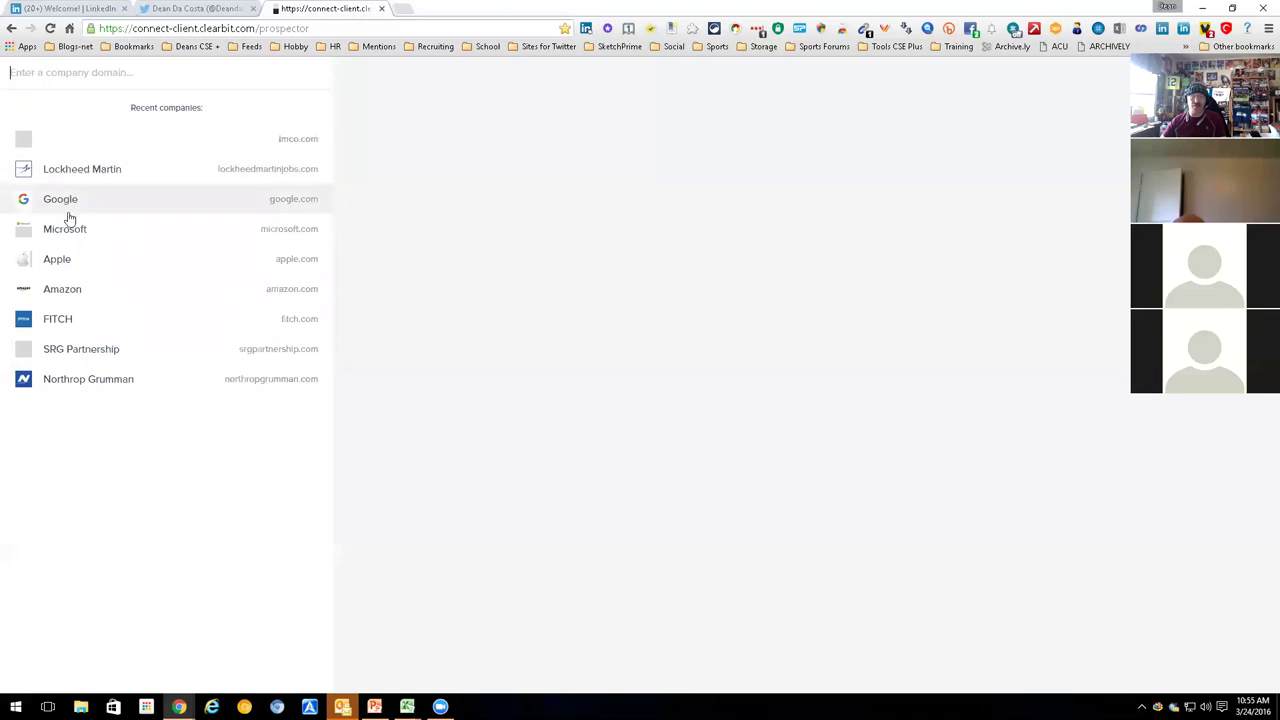
left_click(102, 390)
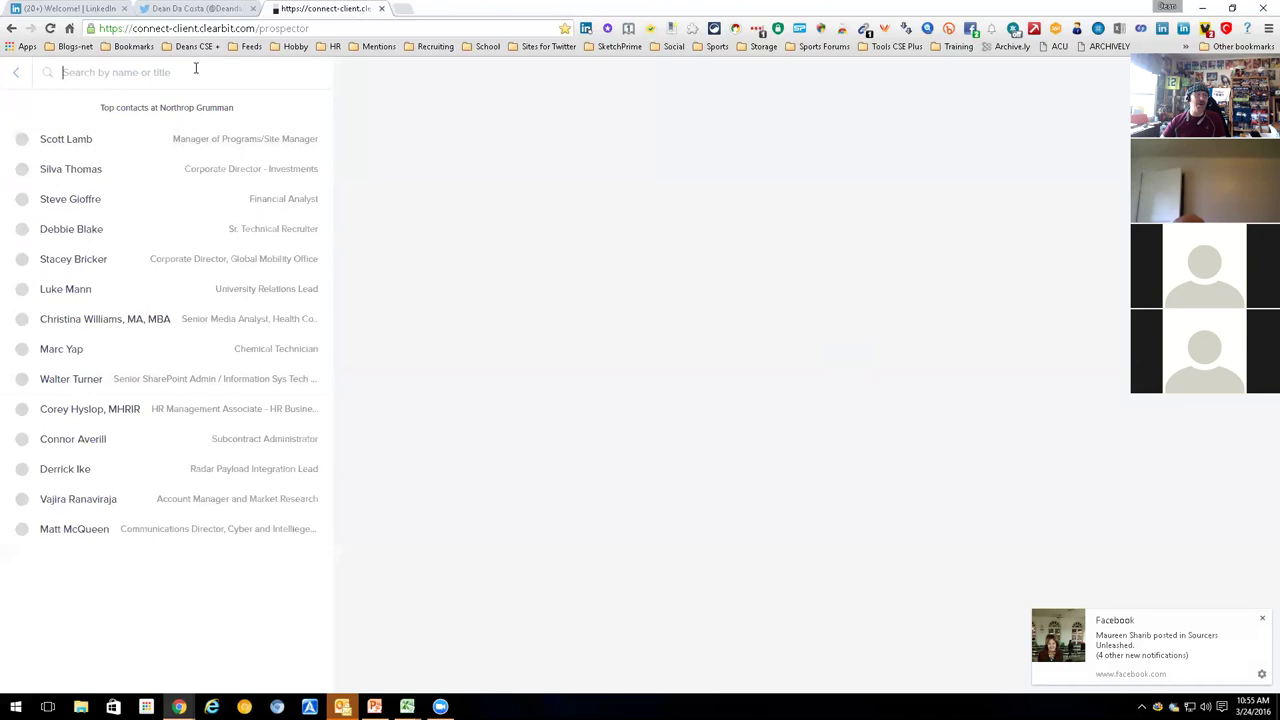
type("java")
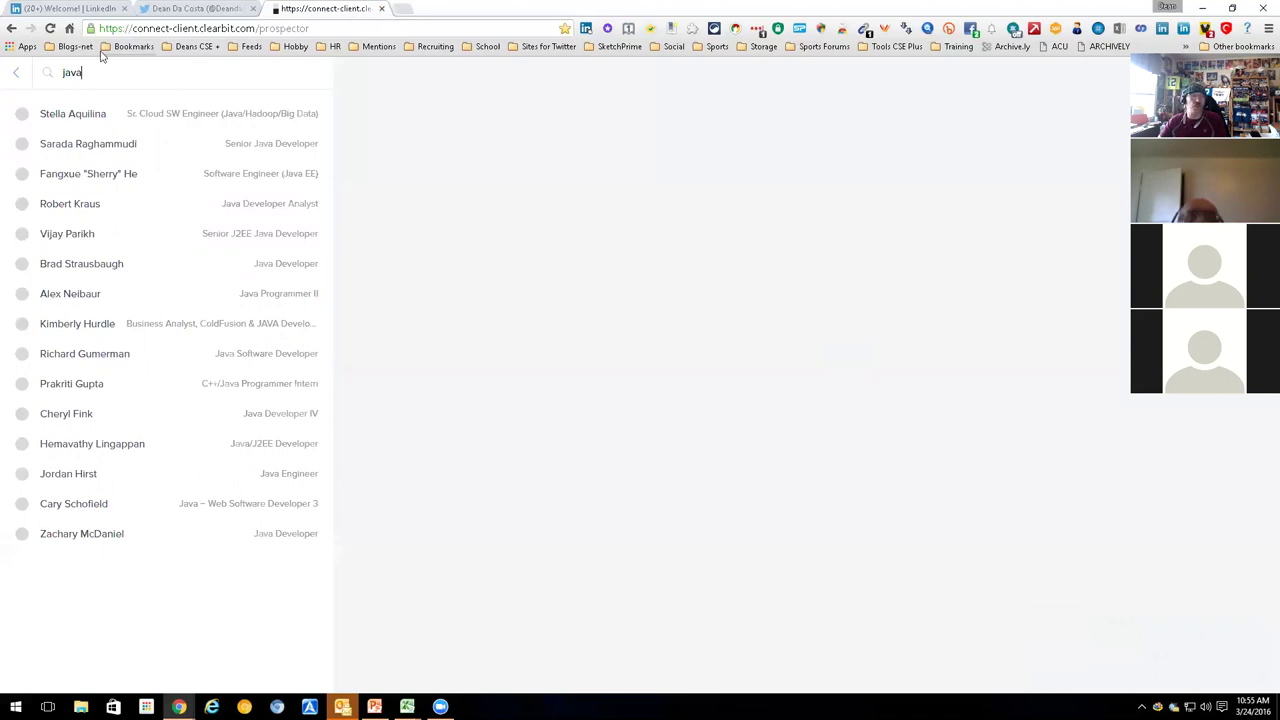
- Close the Clearbit prospector tab and go back to LinkedIn's search page
left_click(381, 8)
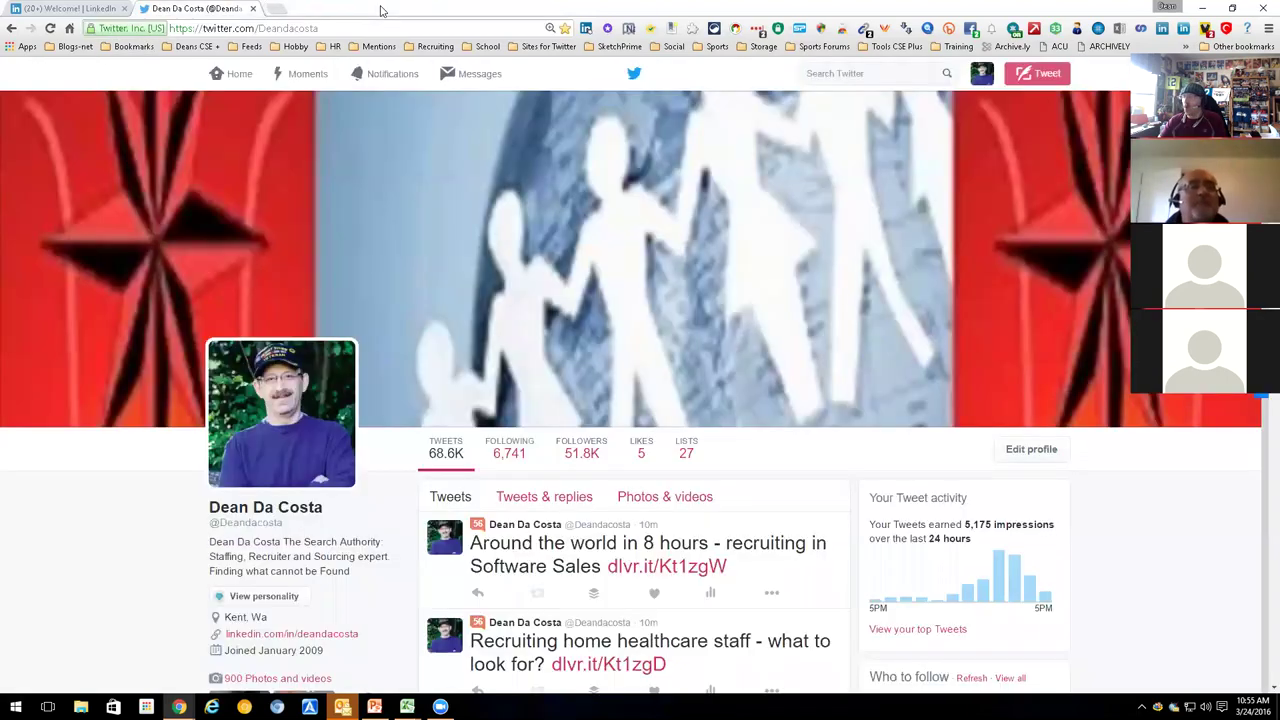
left_click(14, 8)
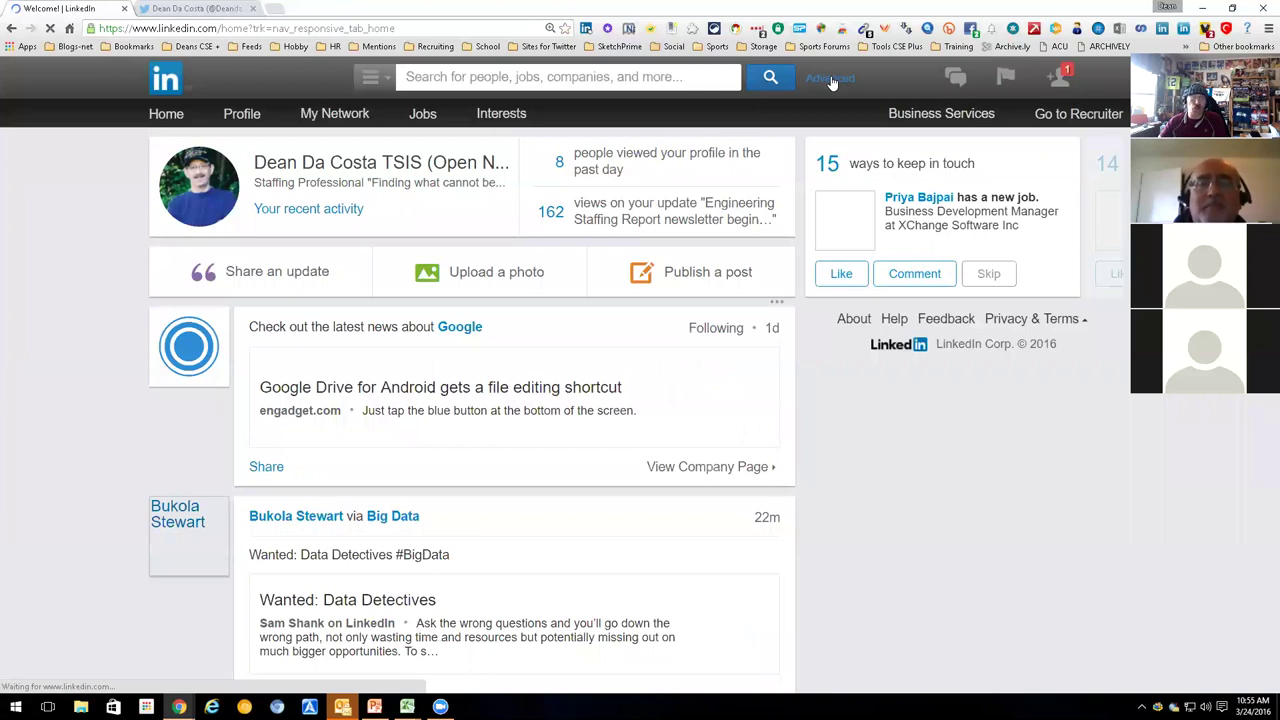
left_click(830, 79)
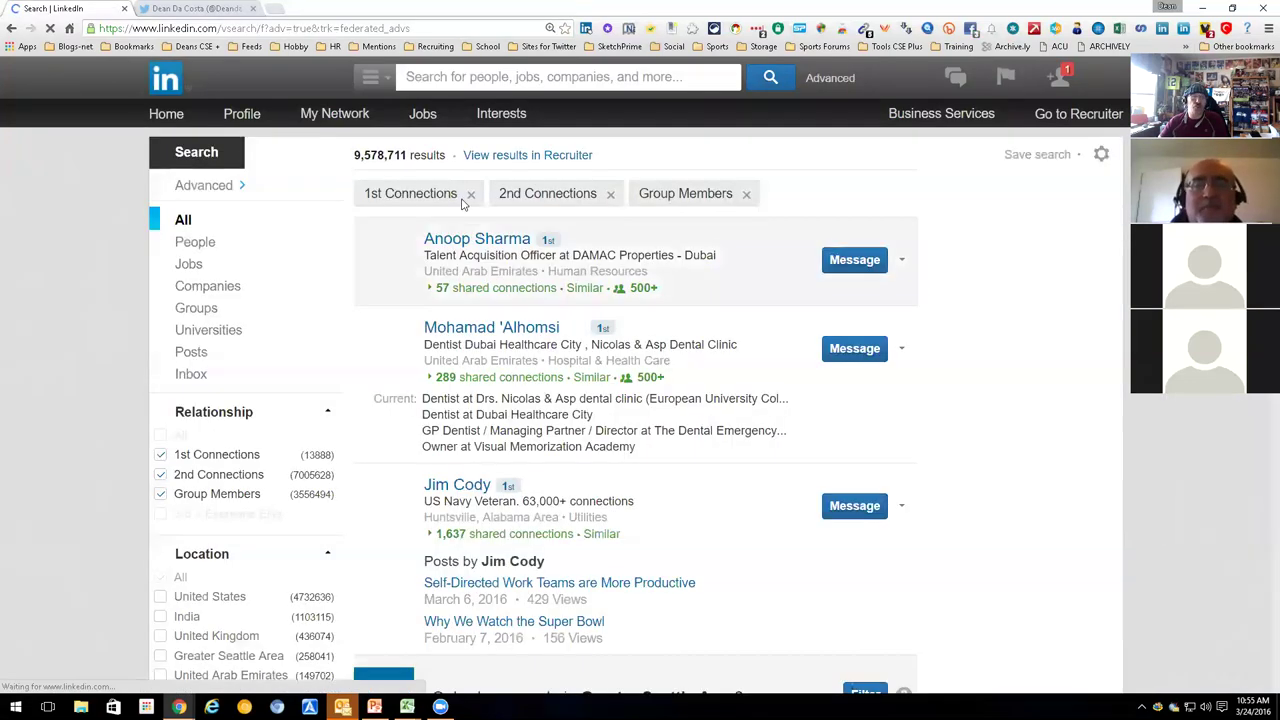
- Check recent searches and the Lazarus extension options, then rerun the java developer search
left_click(432, 76)
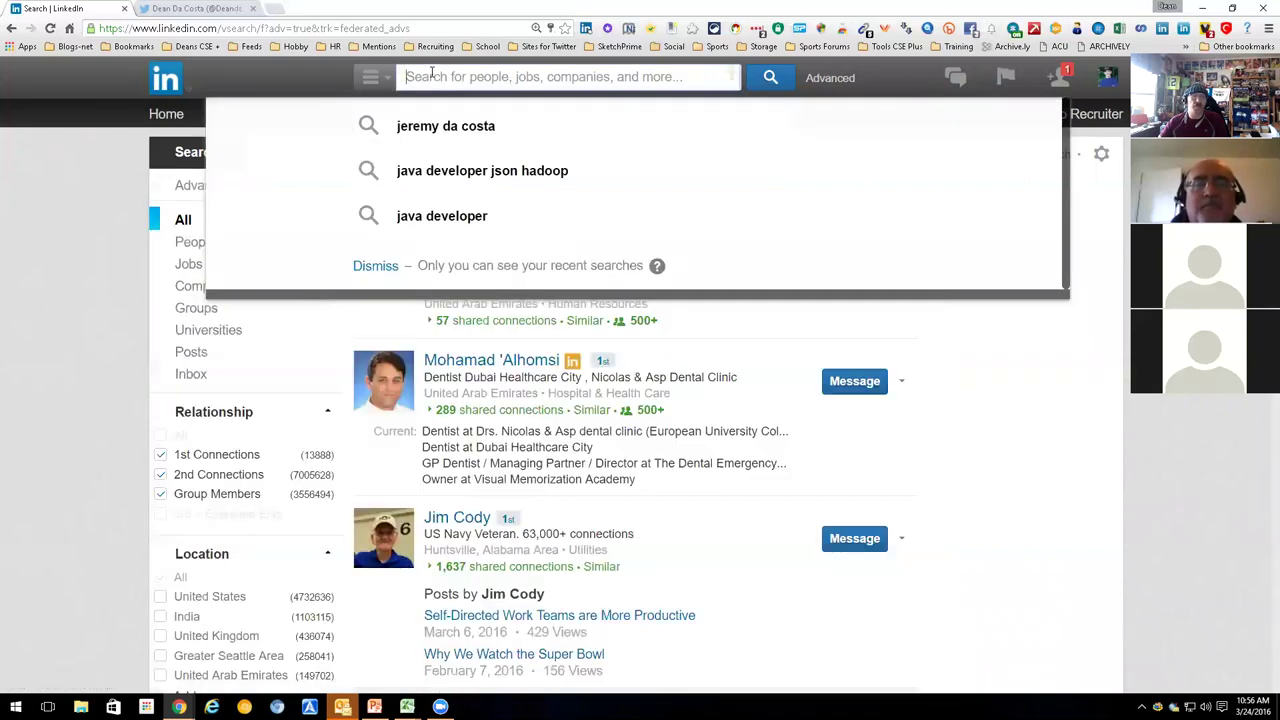
left_click(733, 75)
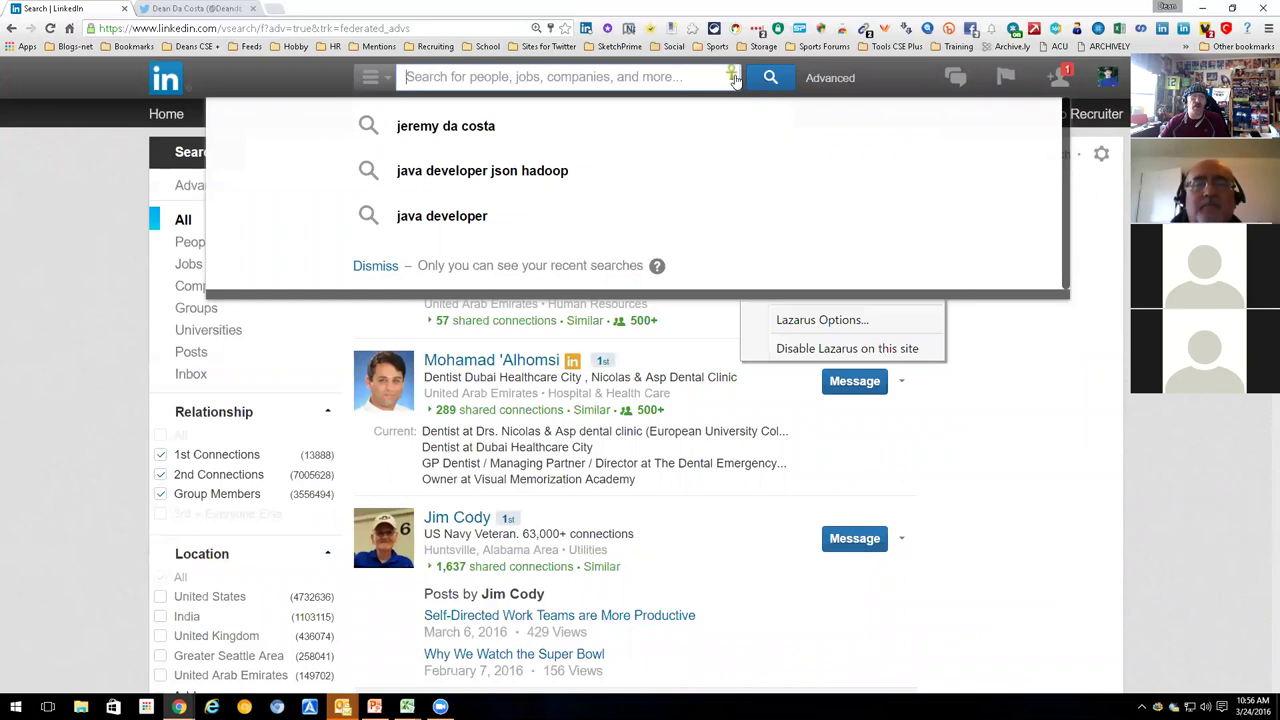
left_click(920, 273)
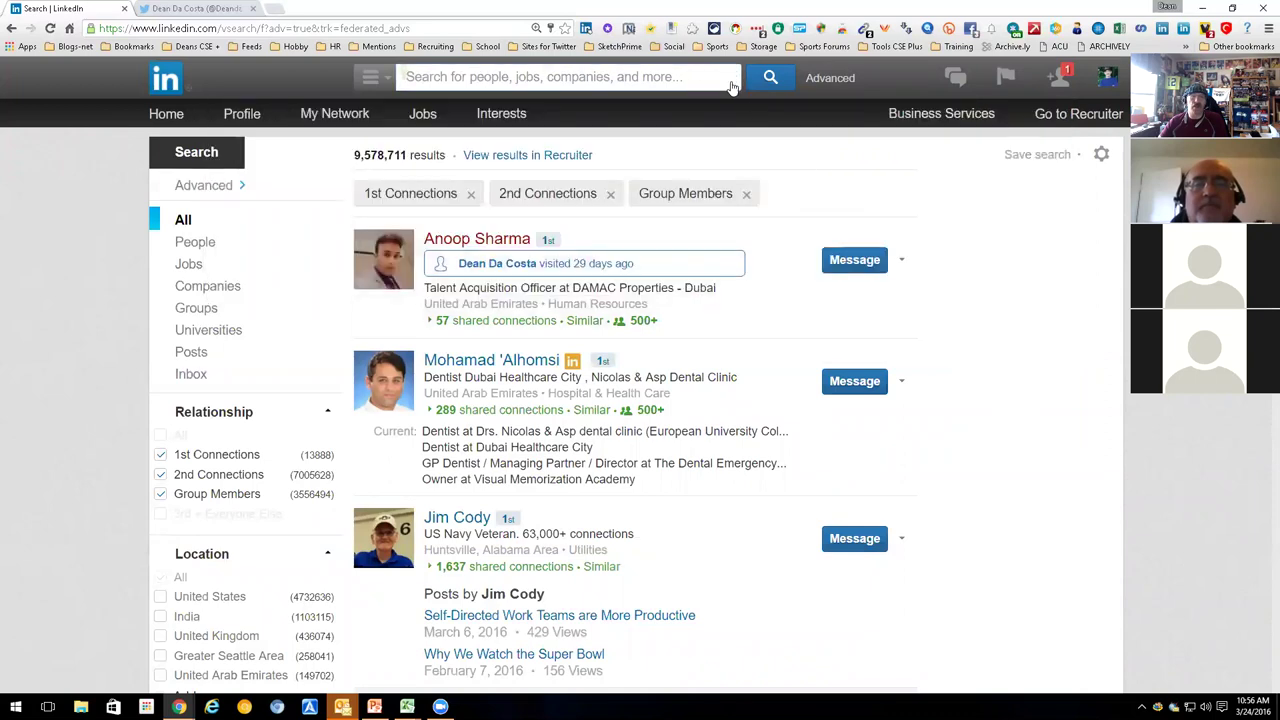
left_click(665, 79)
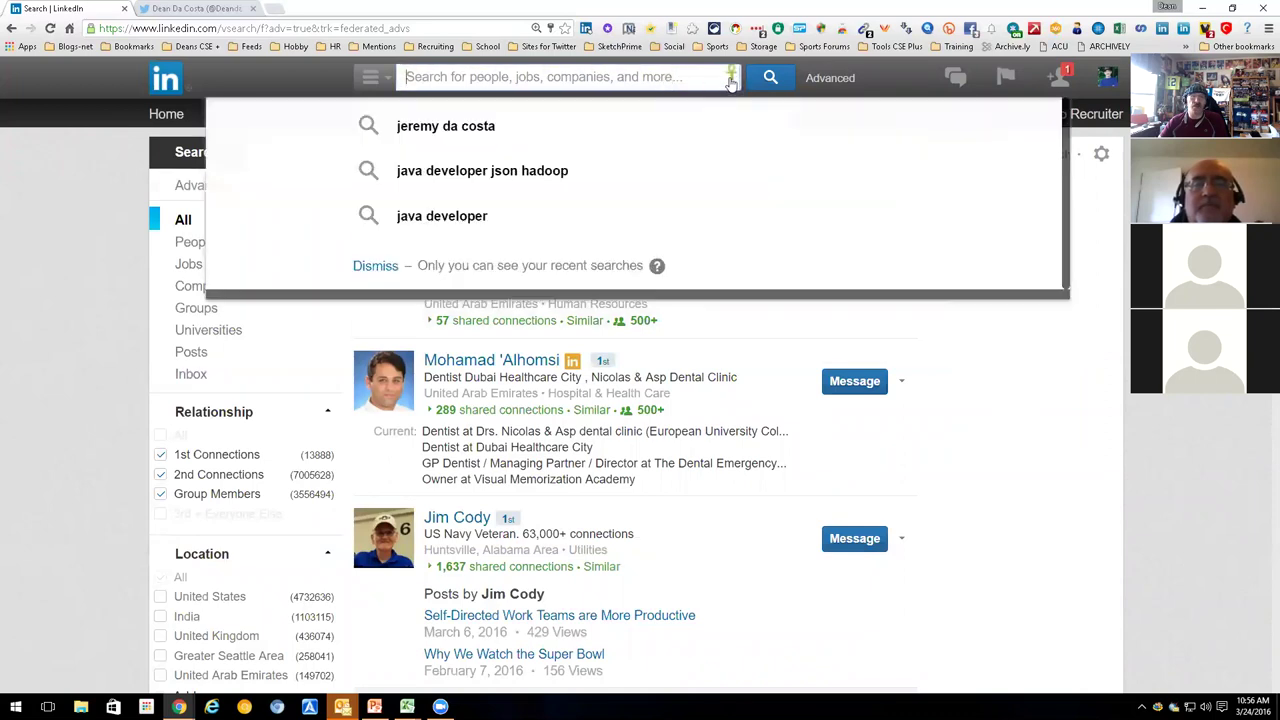
left_click(731, 76)
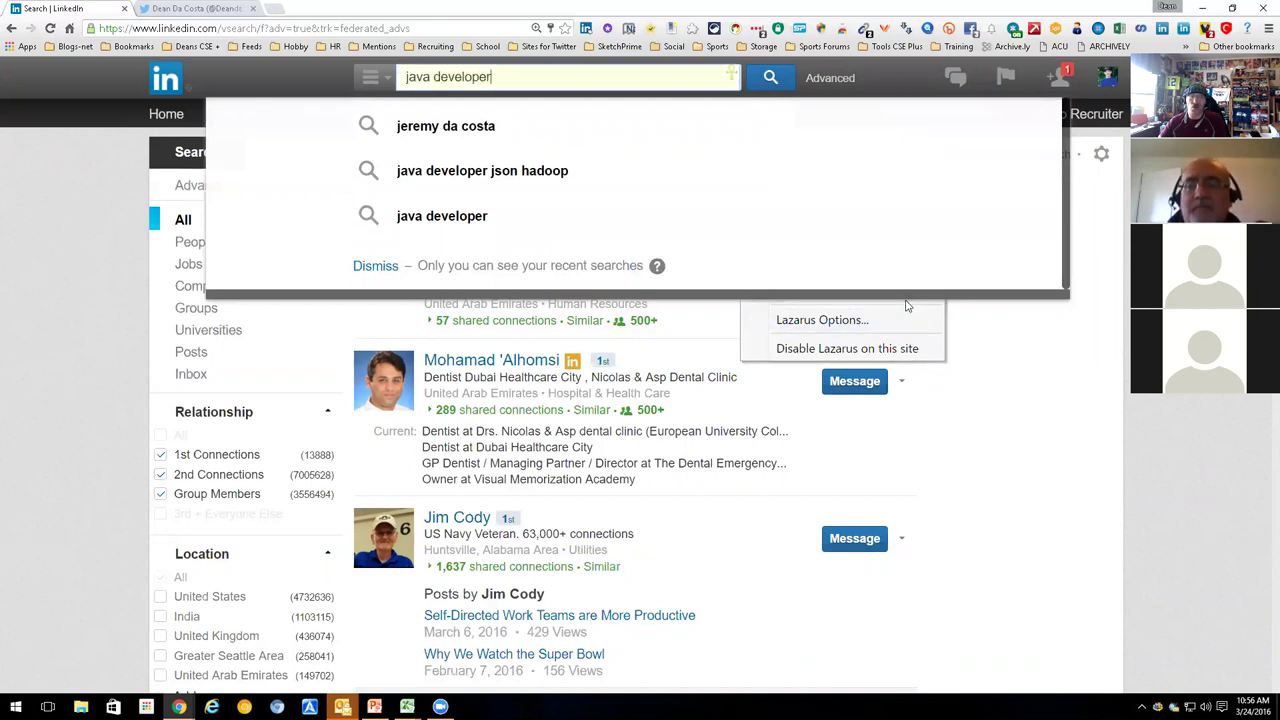
key("Return")
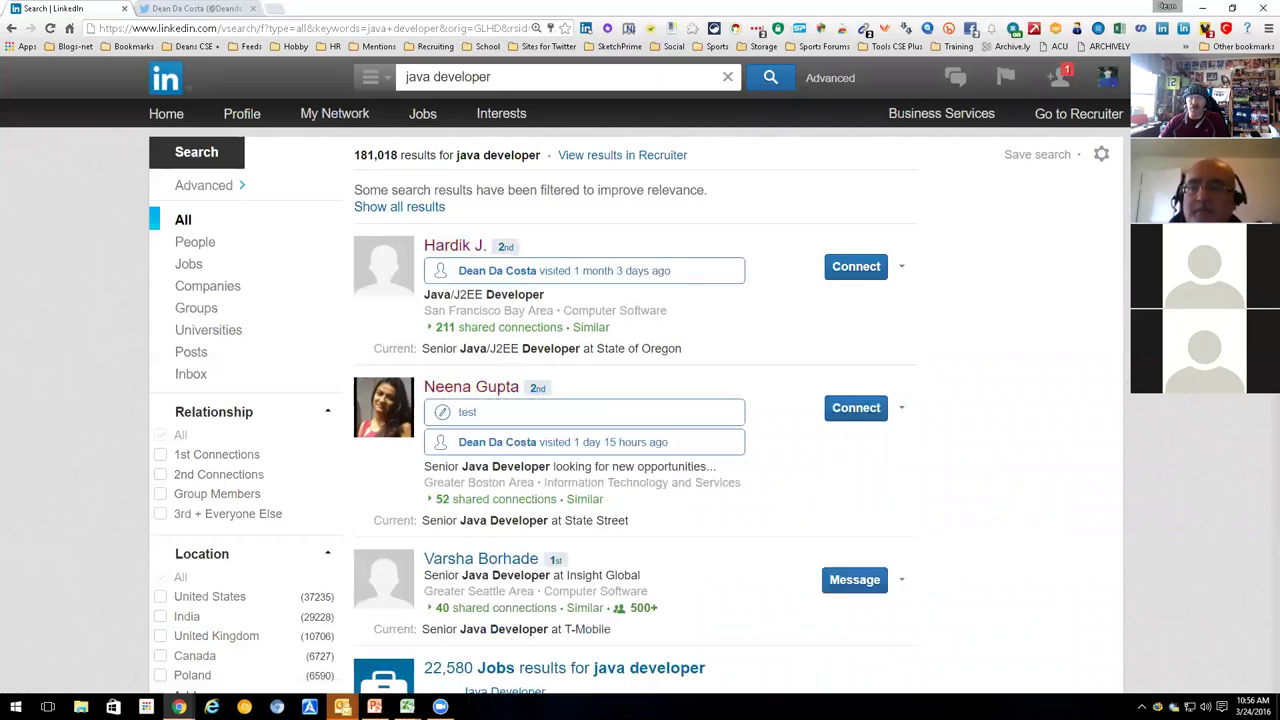
- Append 'json hadoop' to the keywords, search, and bring up Advanced People Search
scroll(640, 400, "down", 3)
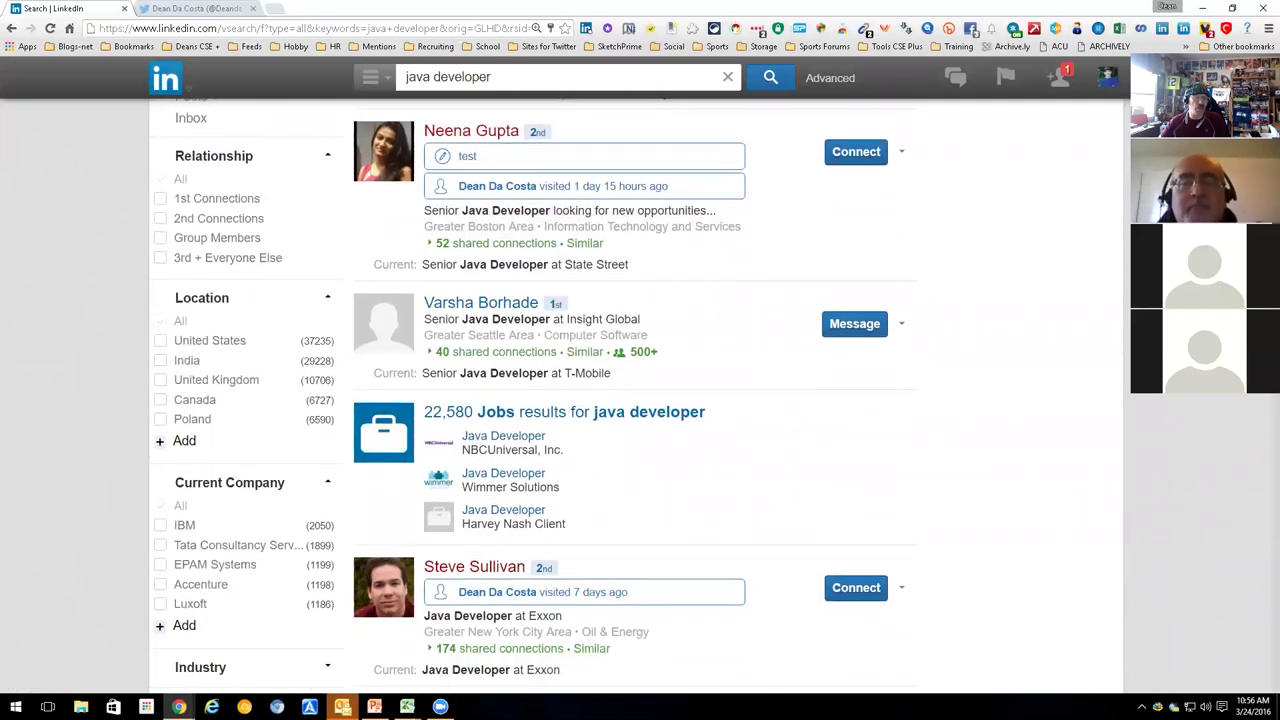
scroll(822, 300, "up", 3)
mouse_move(1107, 77)
left_click(628, 80)
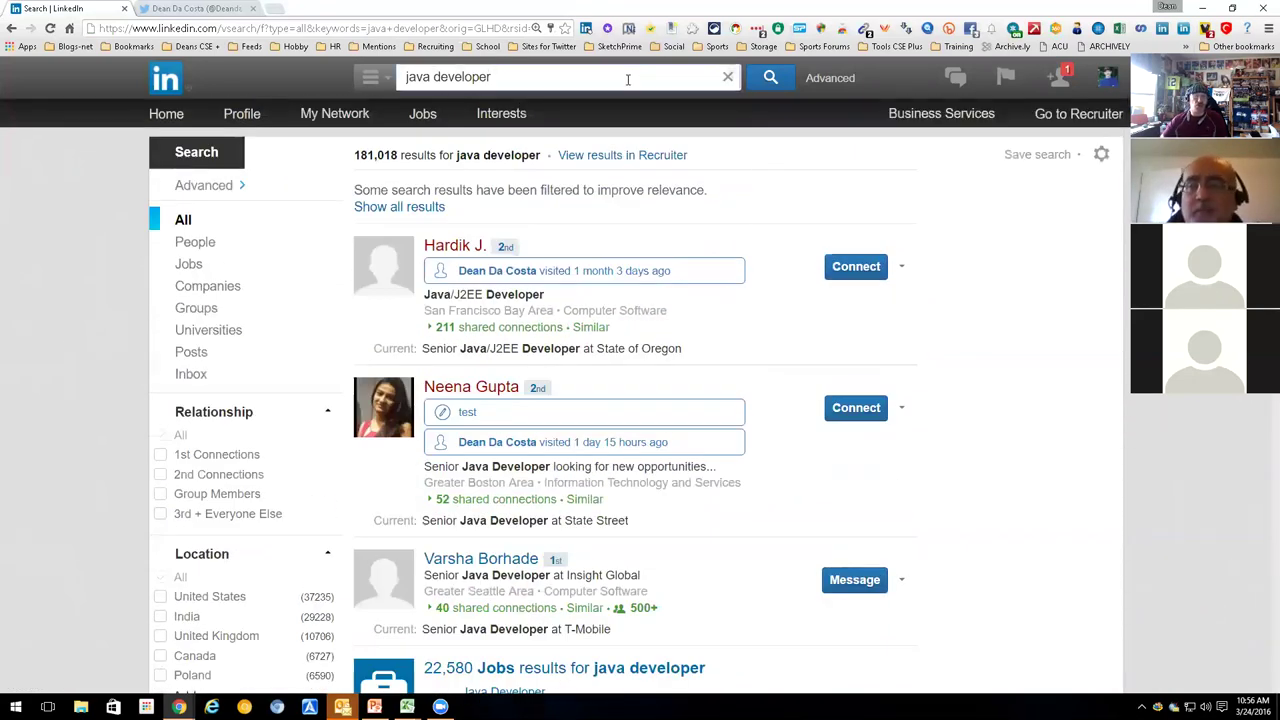
type("json hadoop")
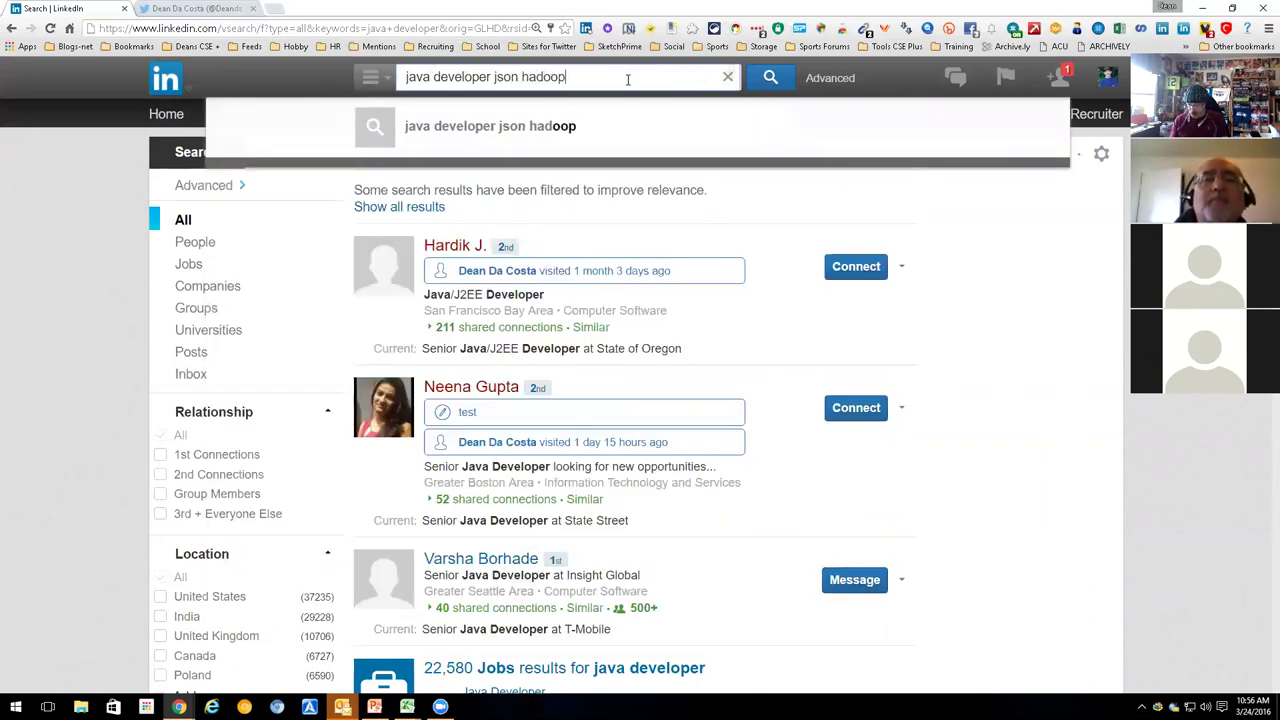
key("Return")
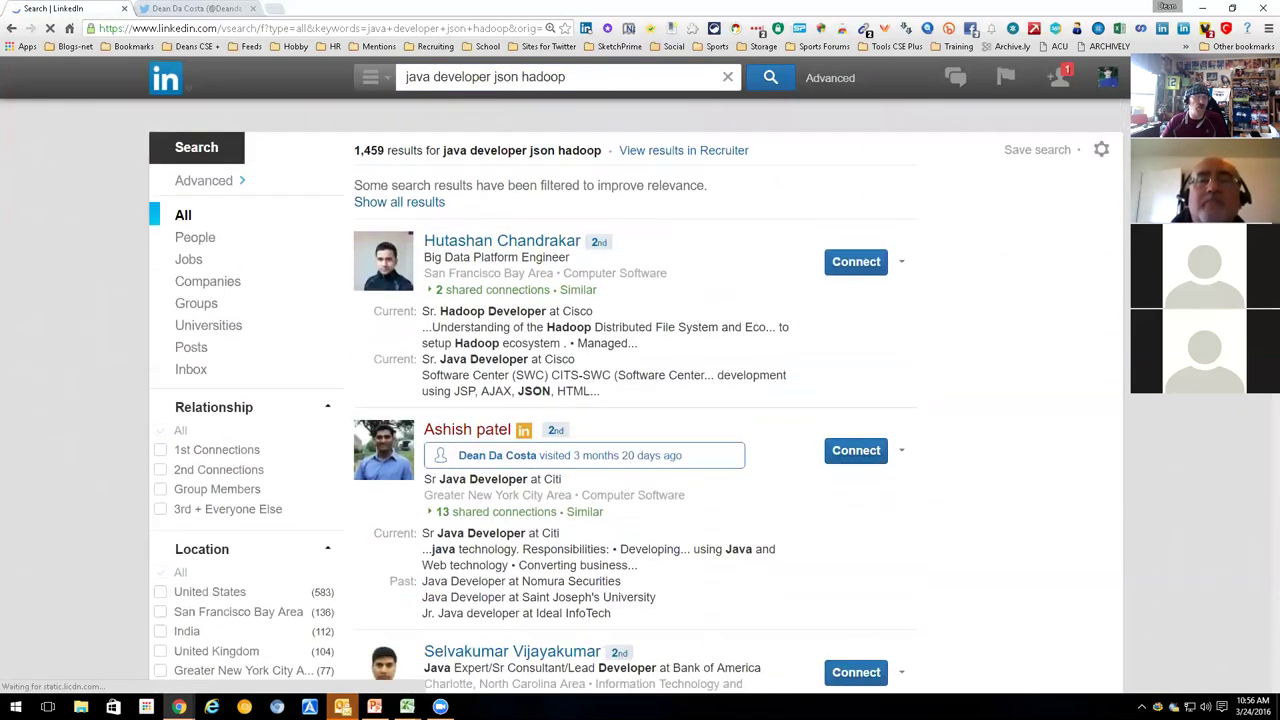
left_click(206, 186)
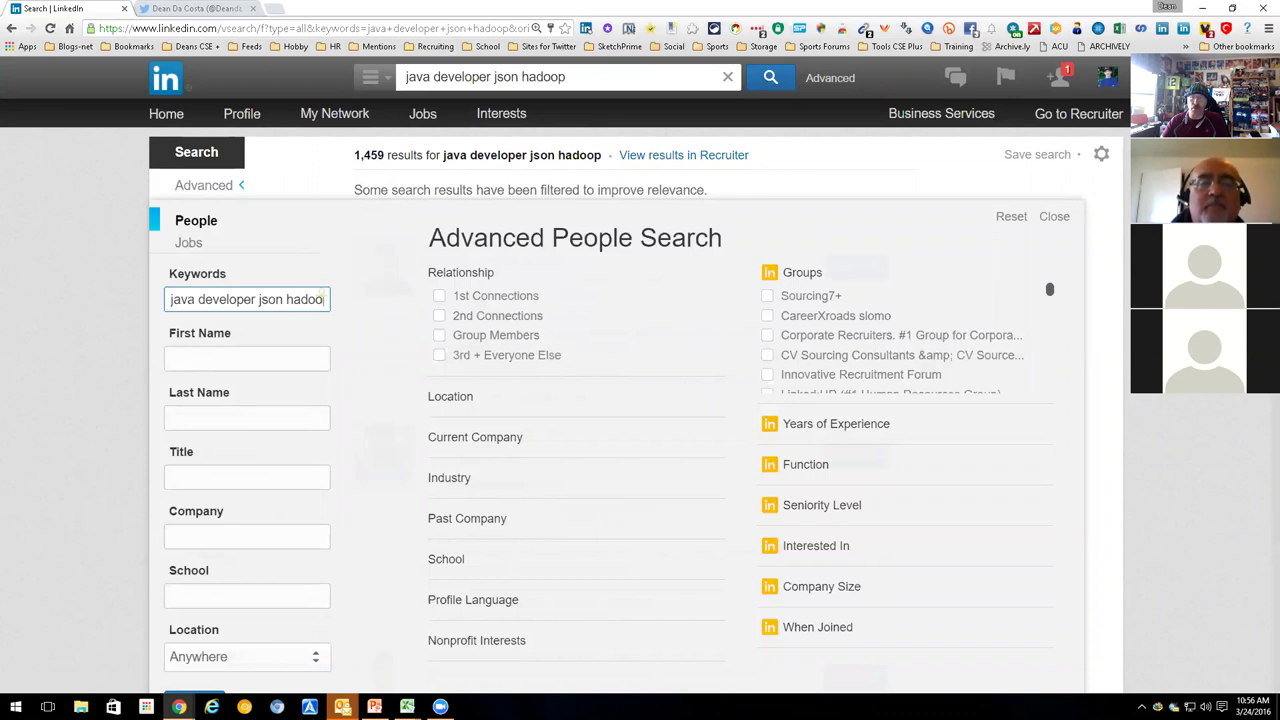
- Limit the search to people within 10 mi of postal code 98042
scroll(326, 423, "down", 3)
left_click(318, 376)
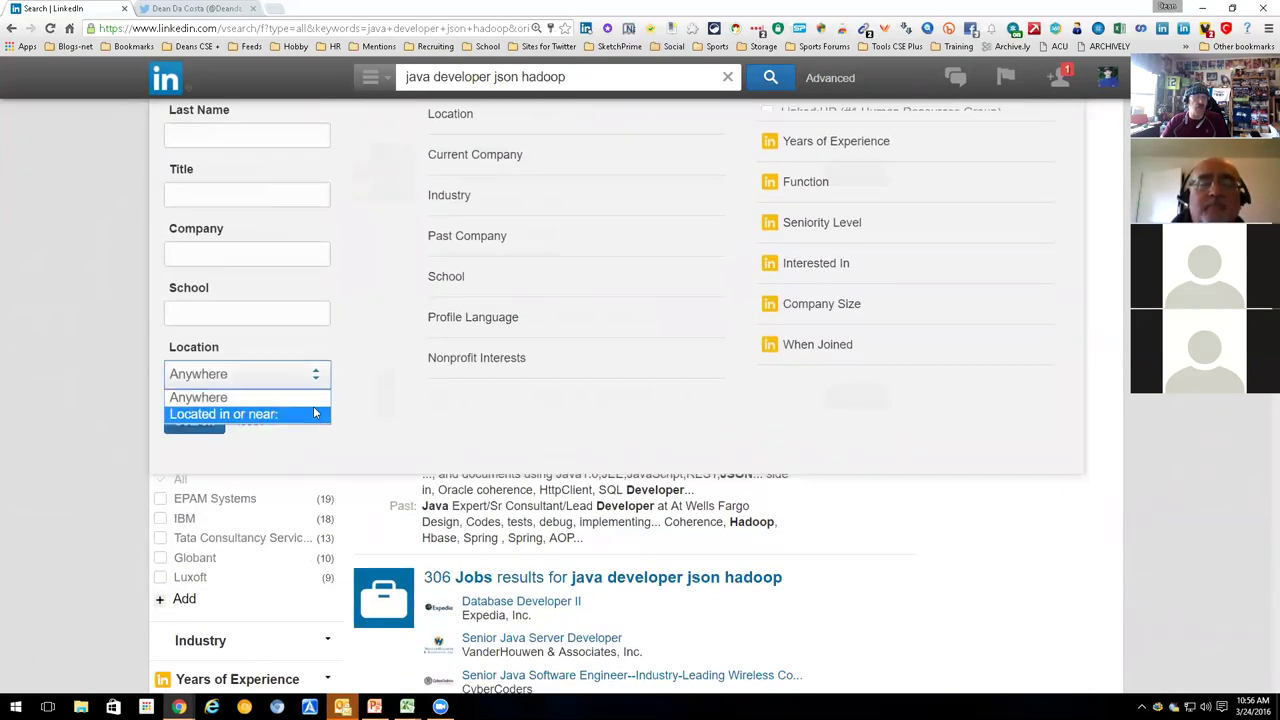
left_click(314, 413)
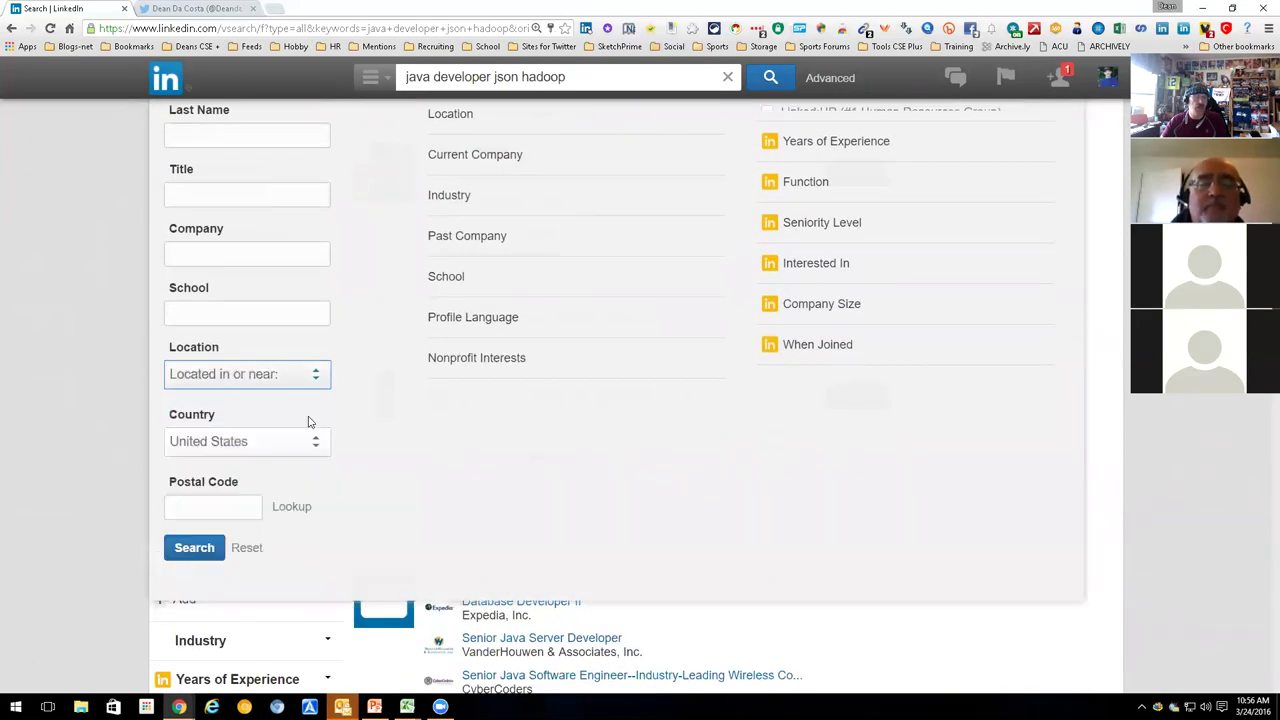
left_click(234, 502)
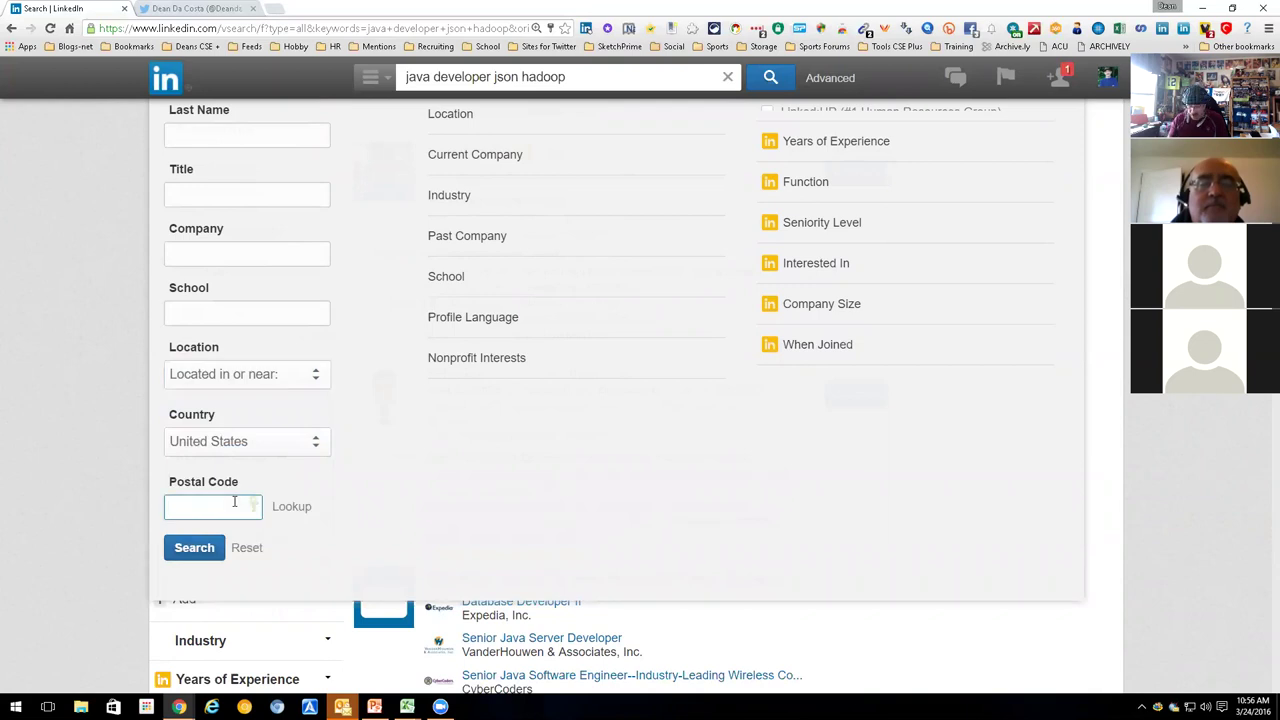
type("98042")
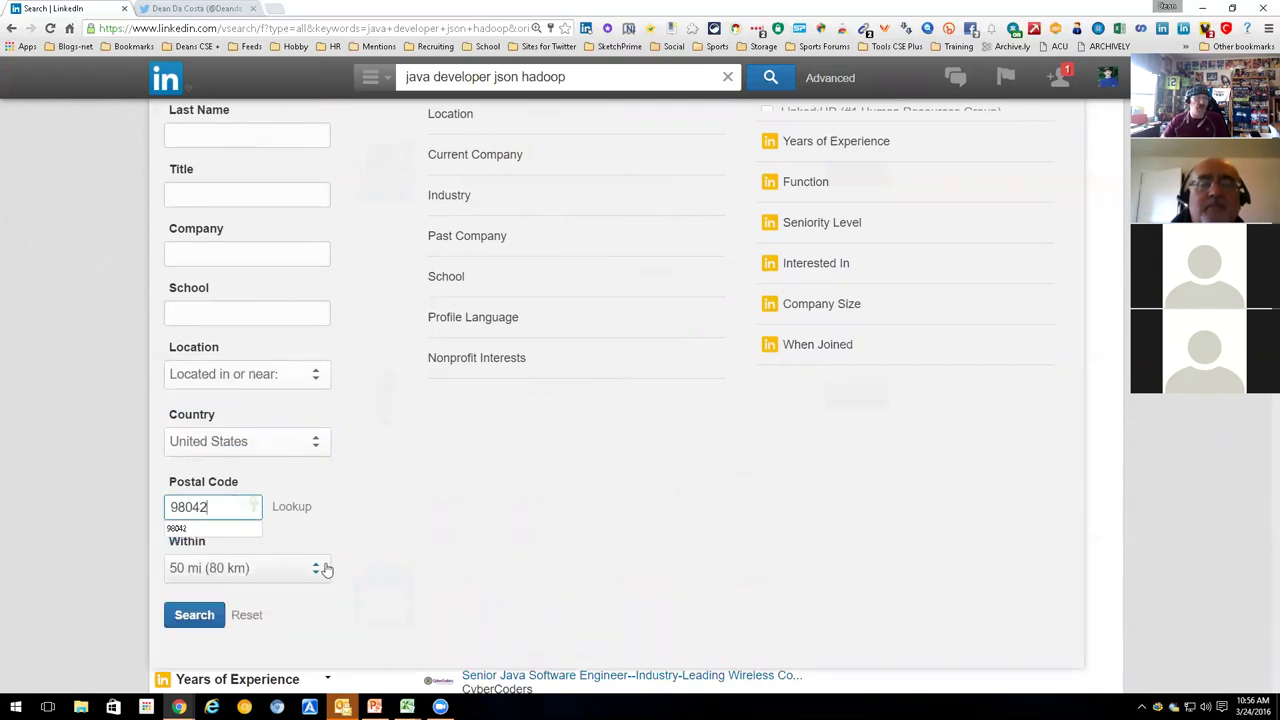
left_click(318, 568)
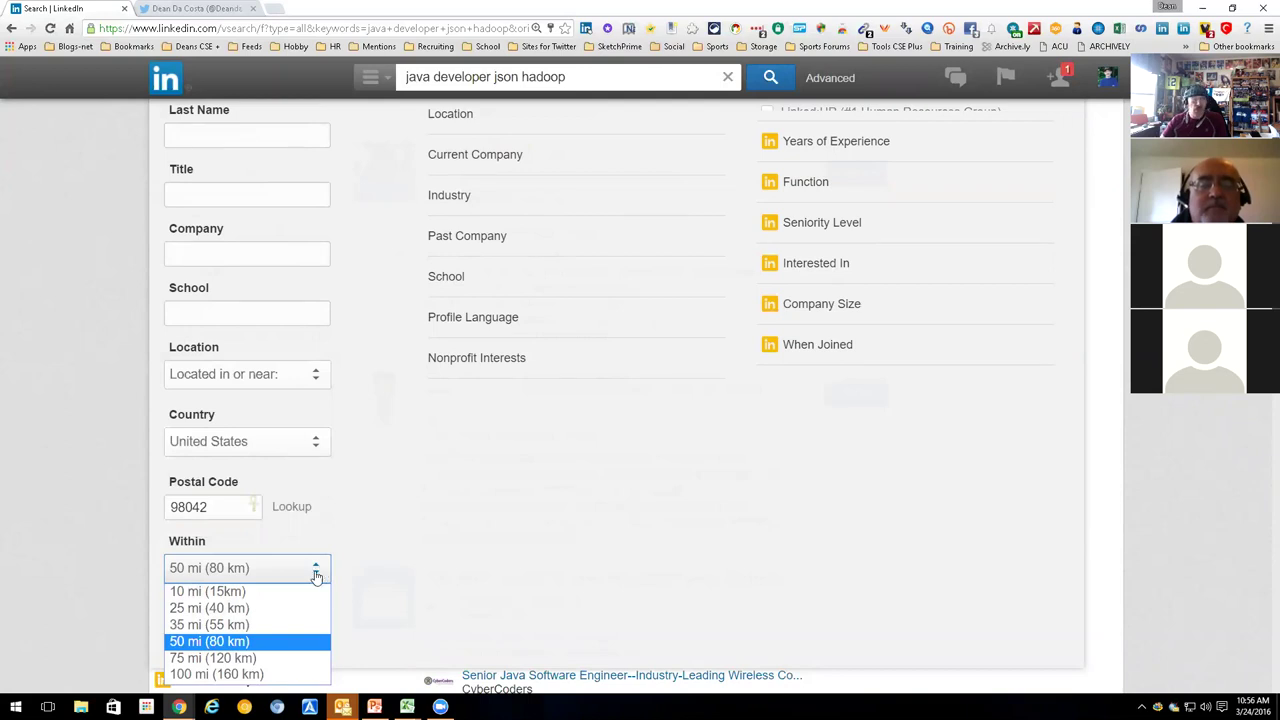
left_click(262, 592)
left_click(212, 614)
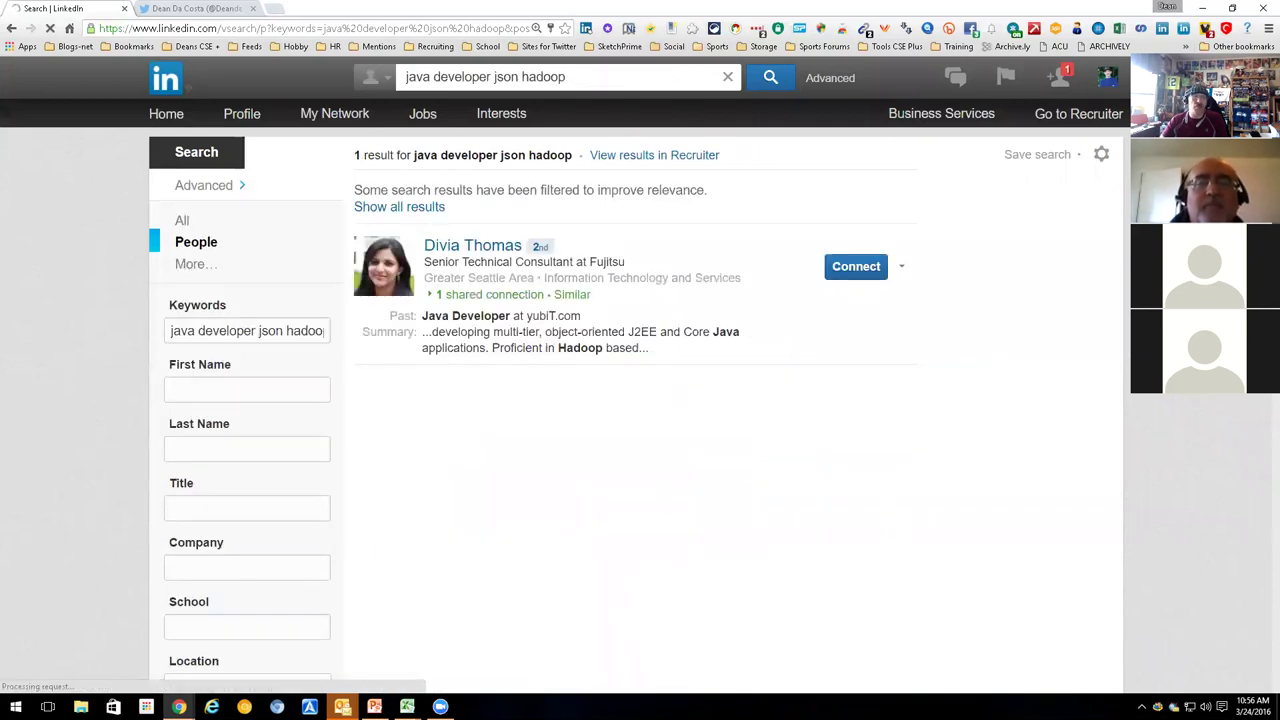
- Drop 'hadoop' and rerun the search as 'java developer json'
left_click_drag(518, 77, 727, 85)
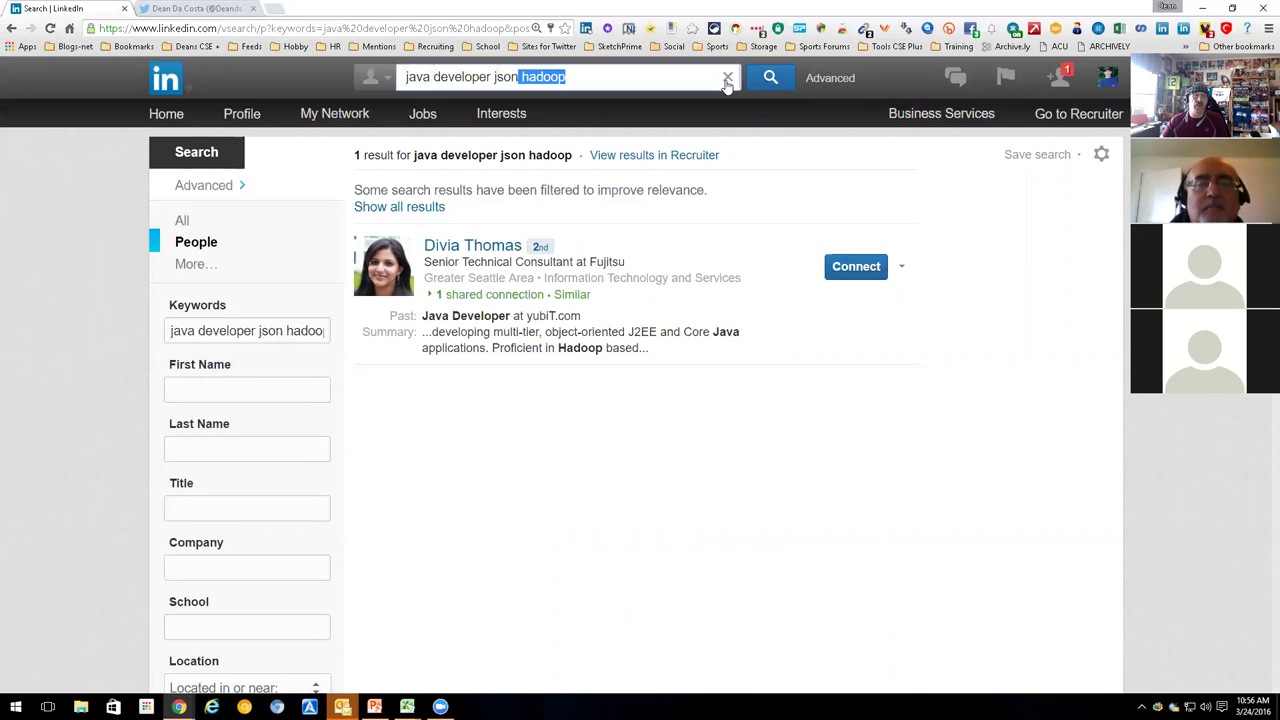
key("BackSpace")
key("Return")
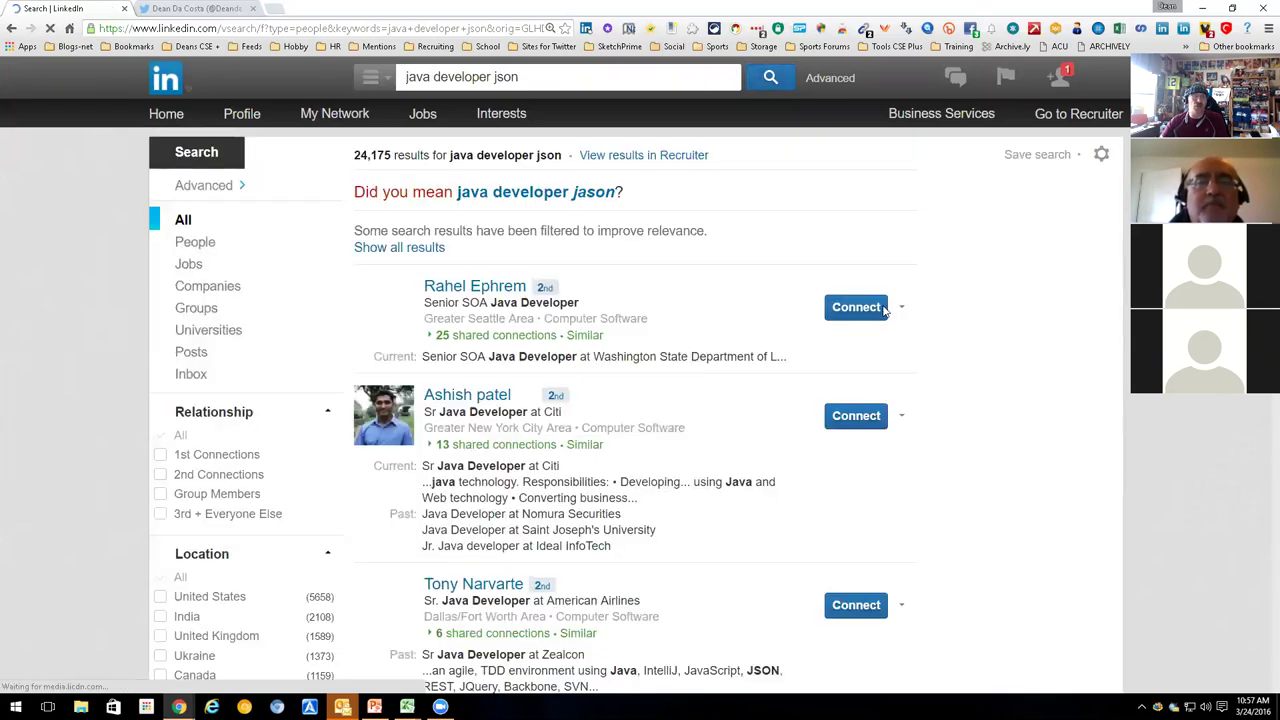
- Filter the 'java developer json' results by postal code 98042, within 10 mi (15km)
mouse_move(883, 311)
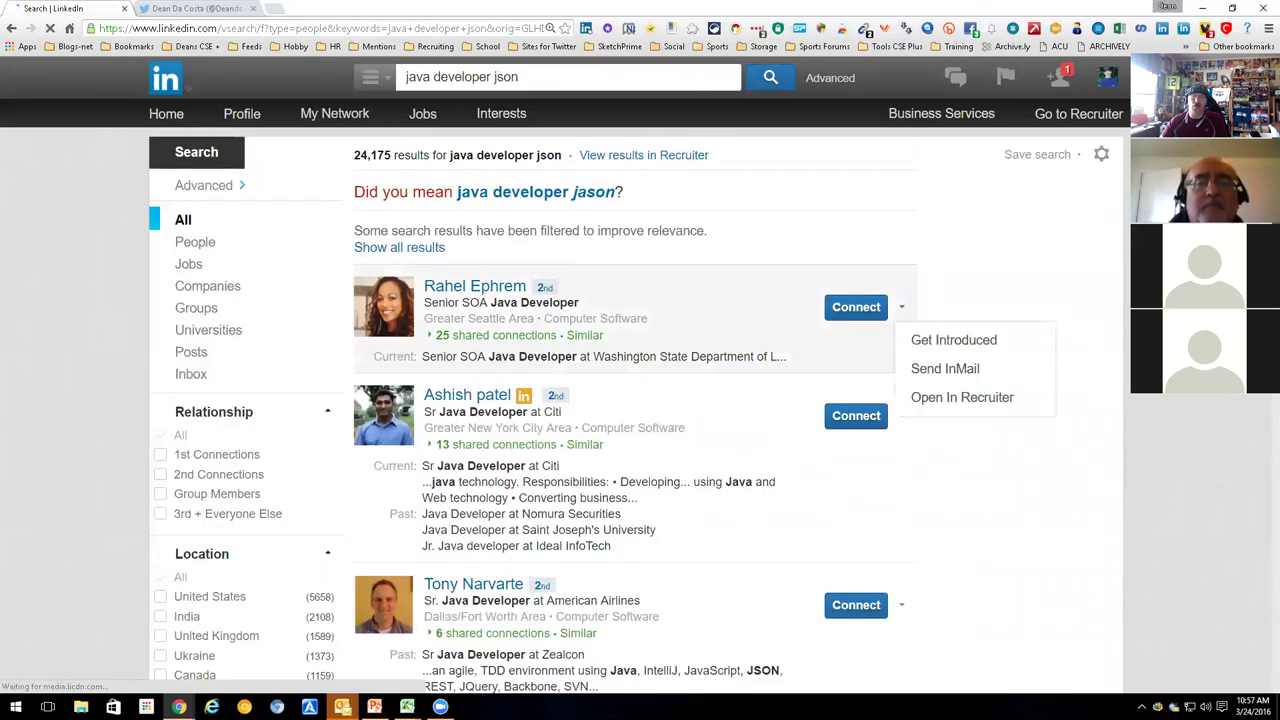
left_click(210, 186)
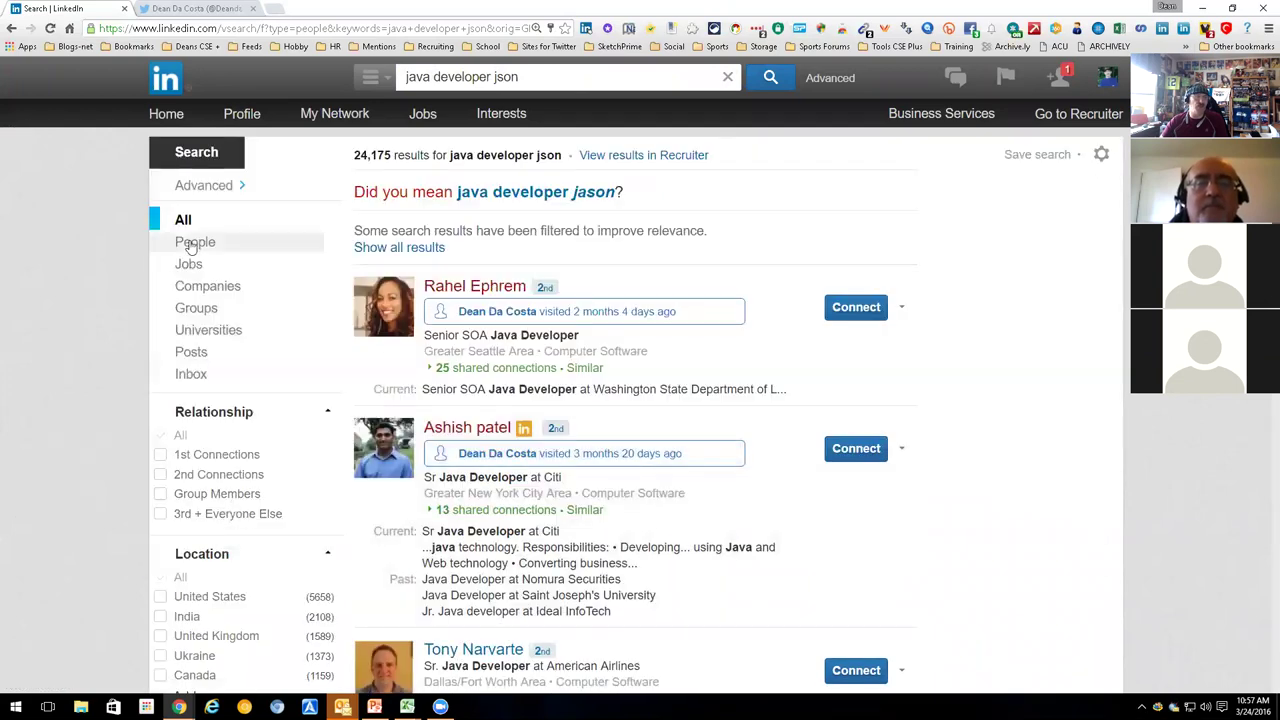
left_click(205, 186)
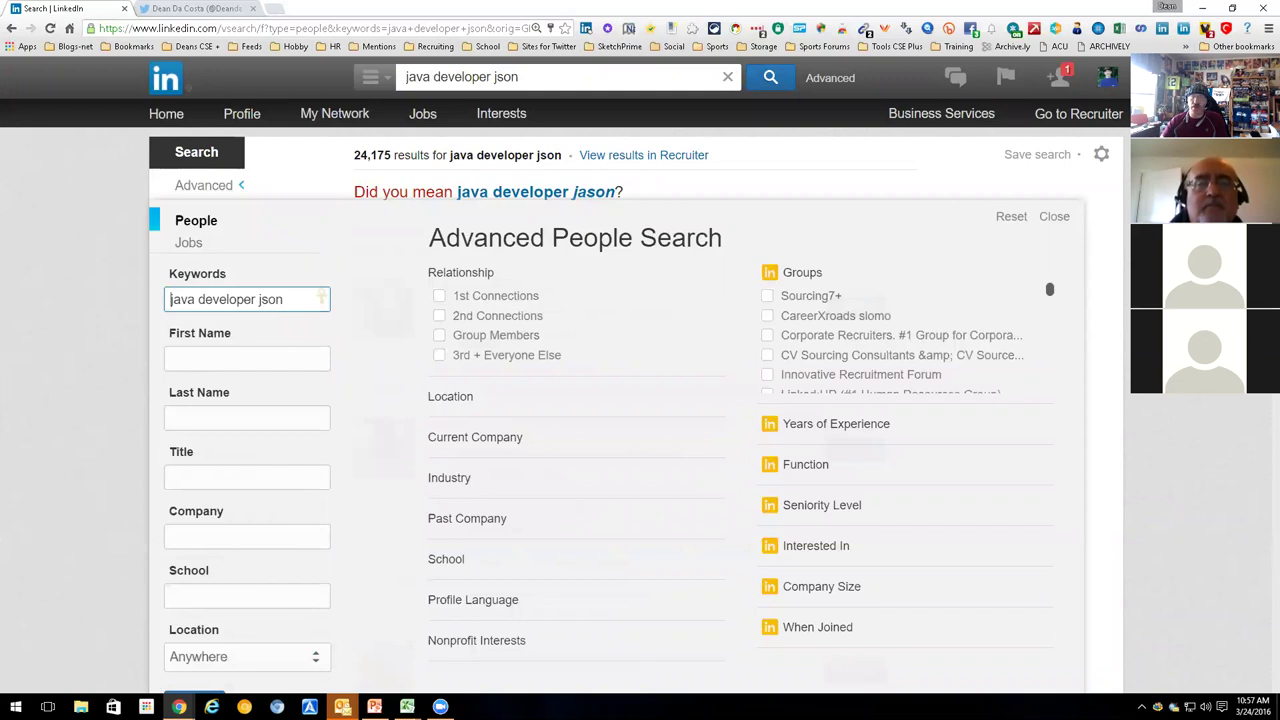
scroll(257, 412, "down", 3)
left_click(318, 405)
left_click(285, 440)
left_click(243, 533)
type("98042")
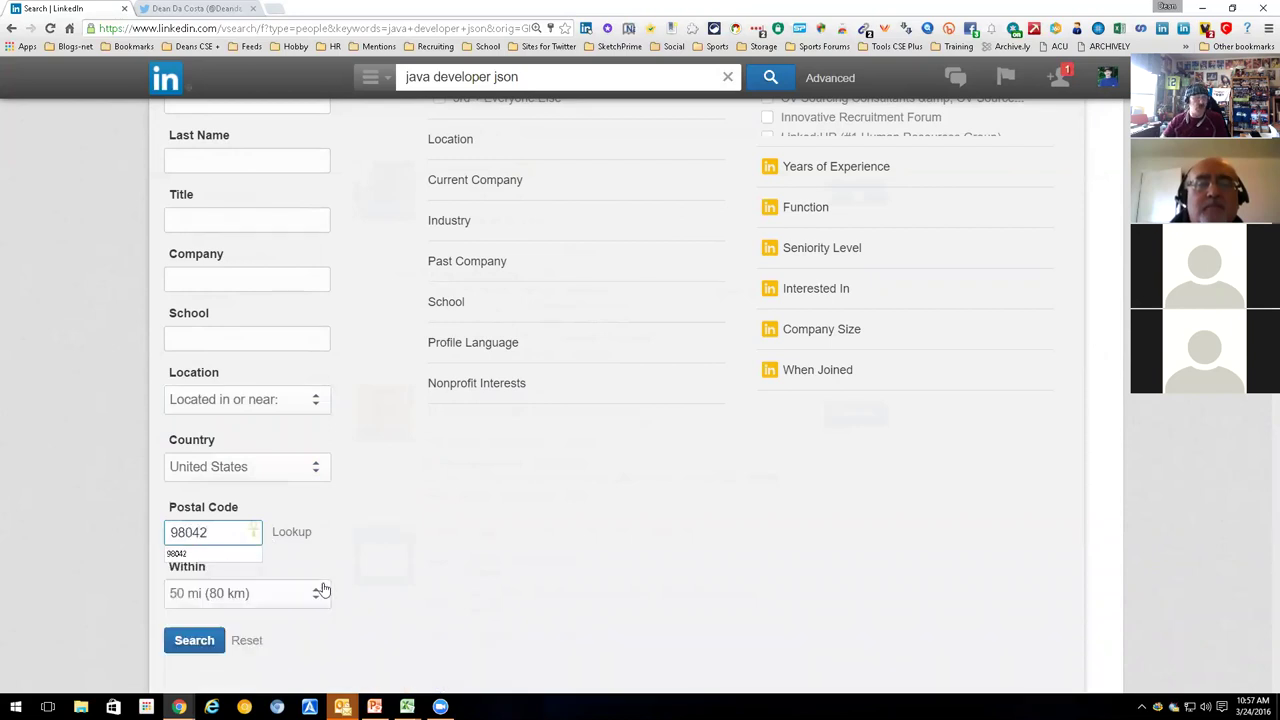
left_click(320, 592)
left_click(218, 486)
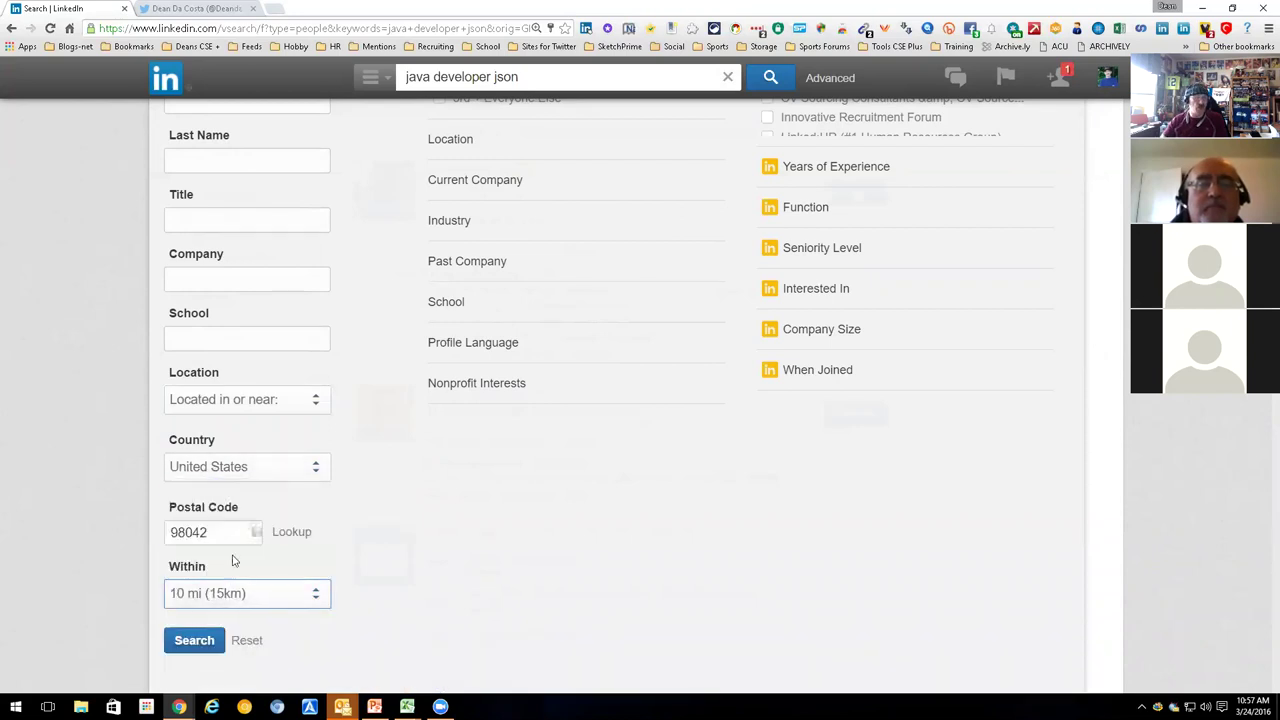
left_click(182, 641)
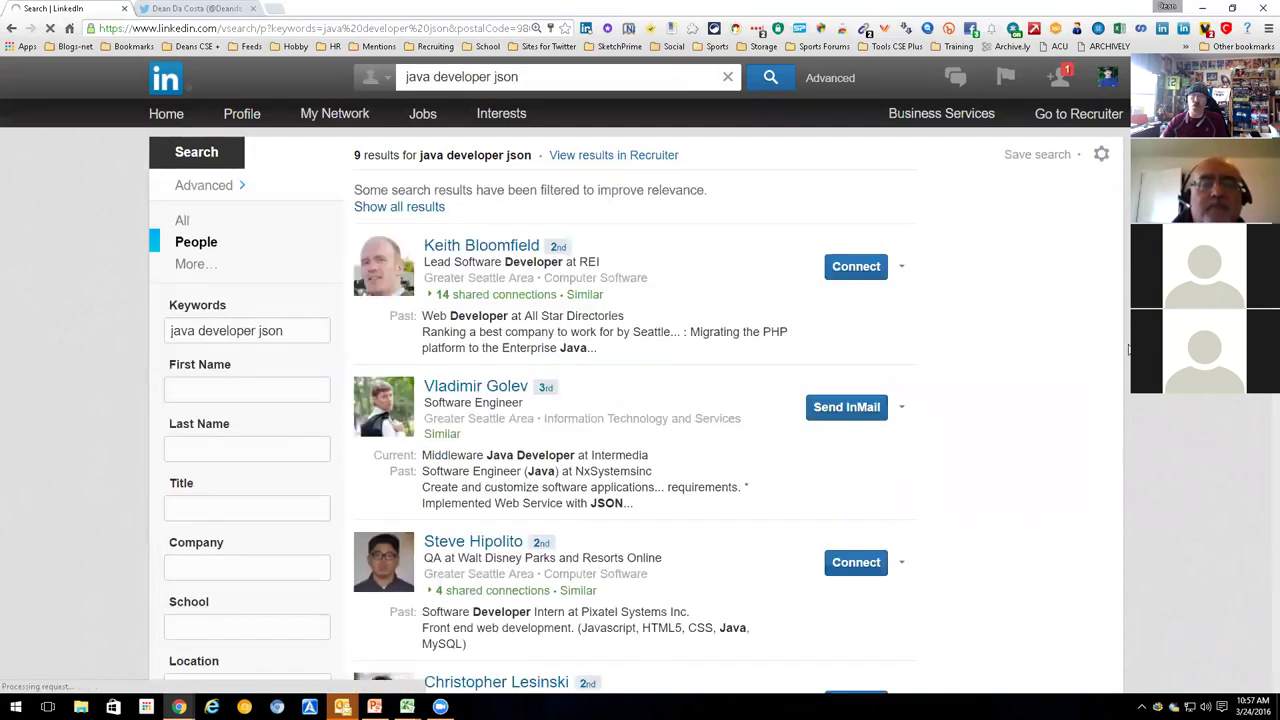
- In Easy URL Params, set the URL's distance parameter to 5 and reload
left_click(1247, 30)
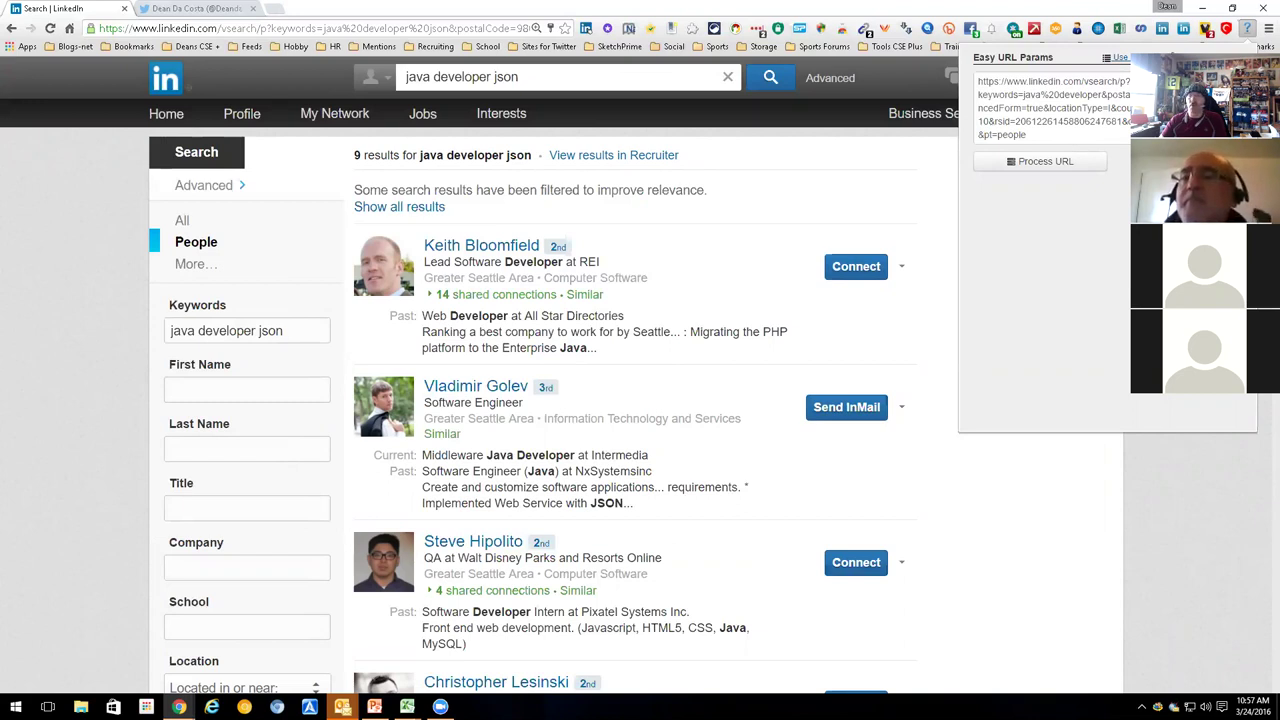
left_click(1045, 161)
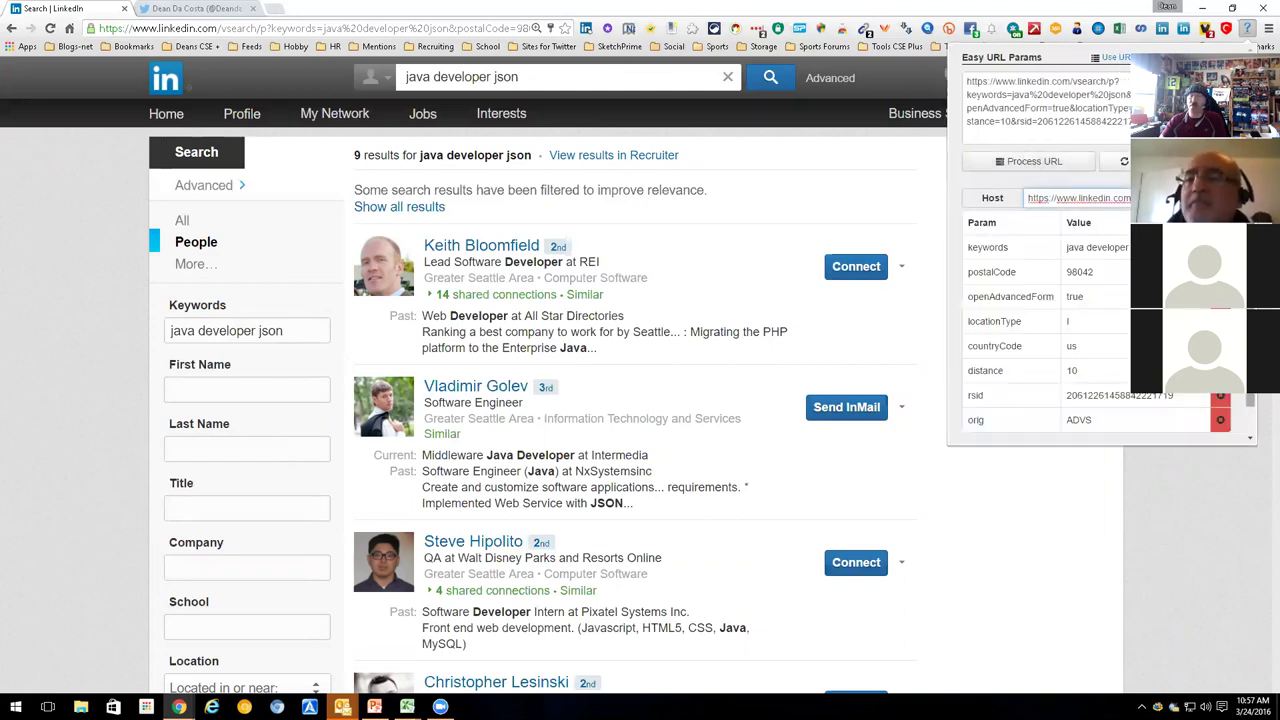
scroll(1060, 335, "down", 1)
left_click(1123, 340)
key("BackSpace")
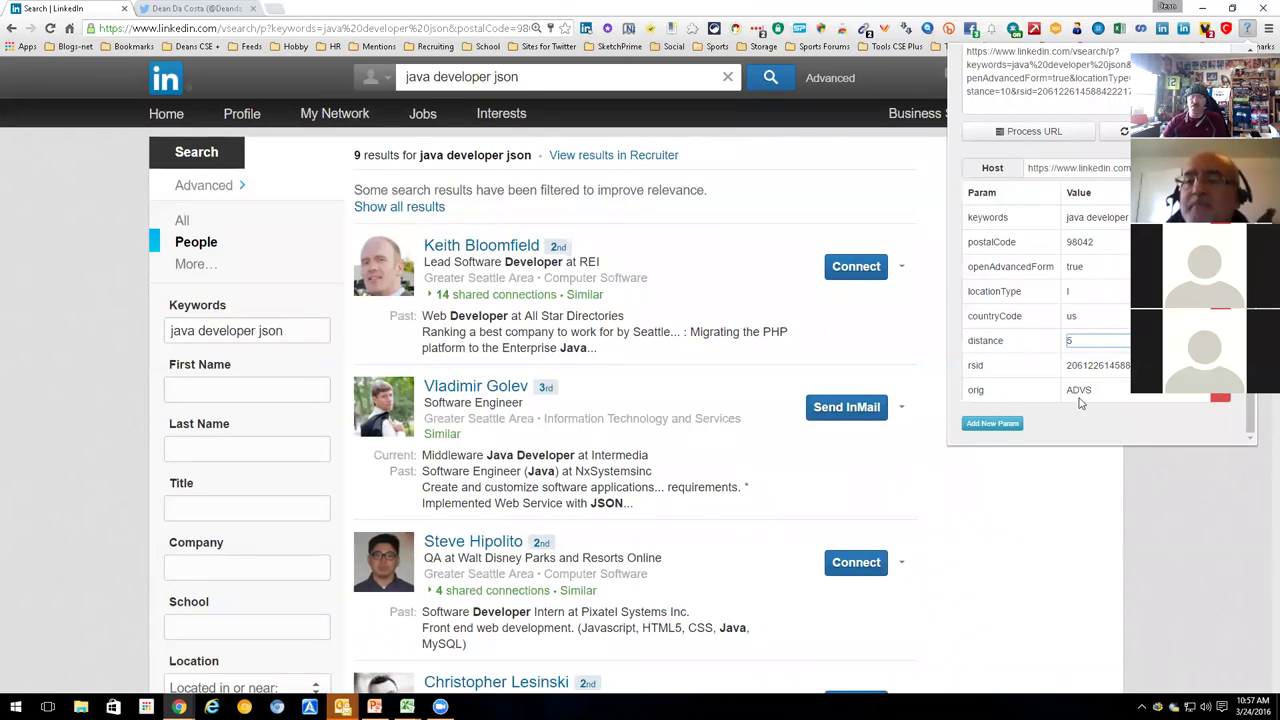
left_click(992, 423)
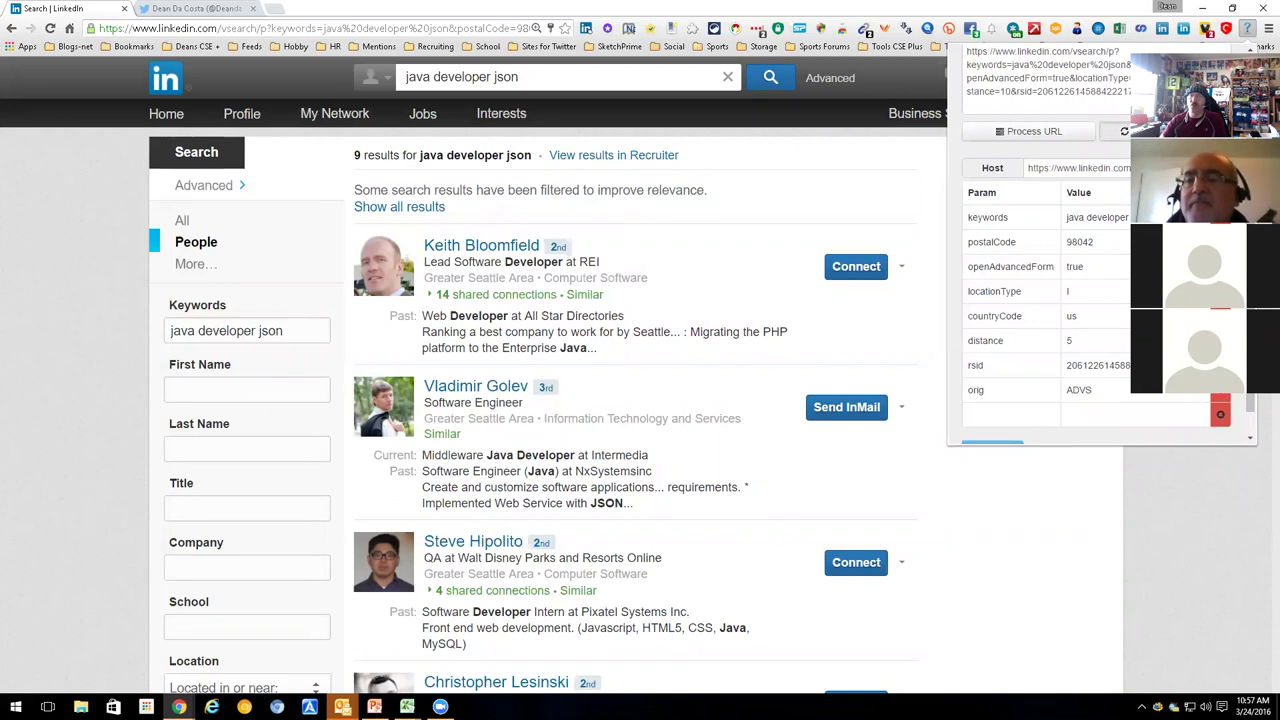
key("Return")
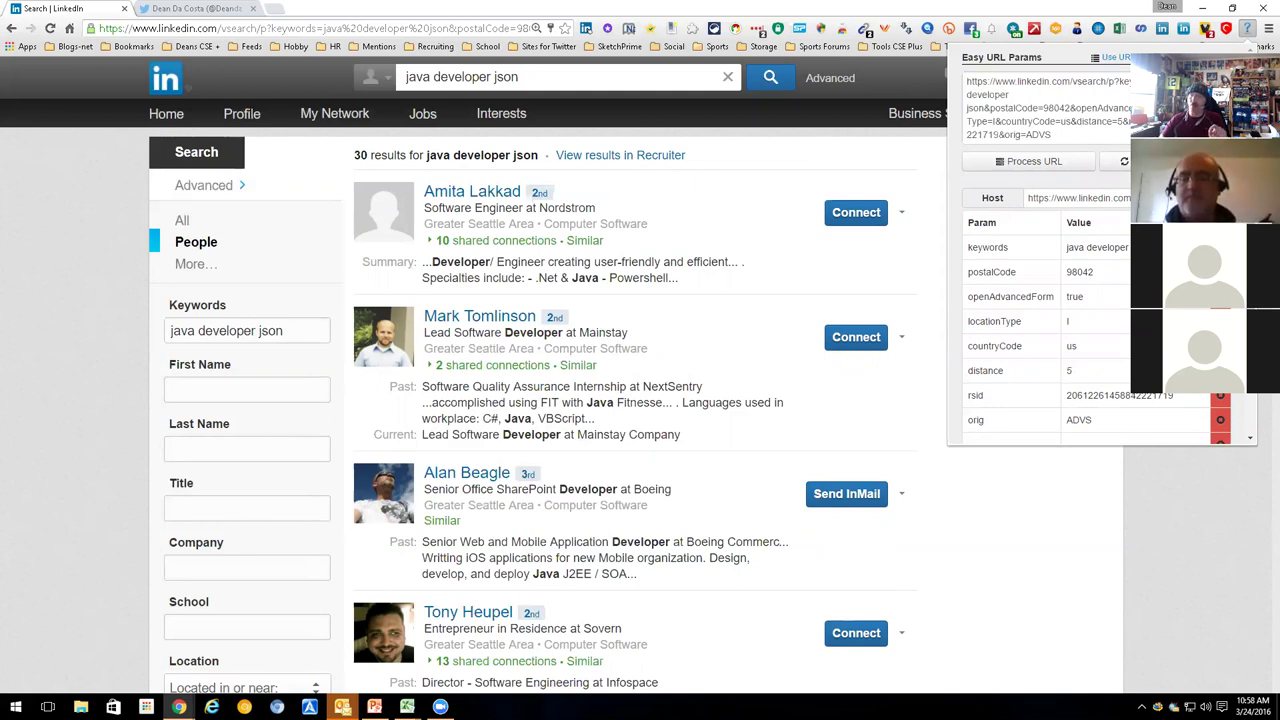
- Change the distance parameter back to 10 and reload the search results
double_click(1068, 370)
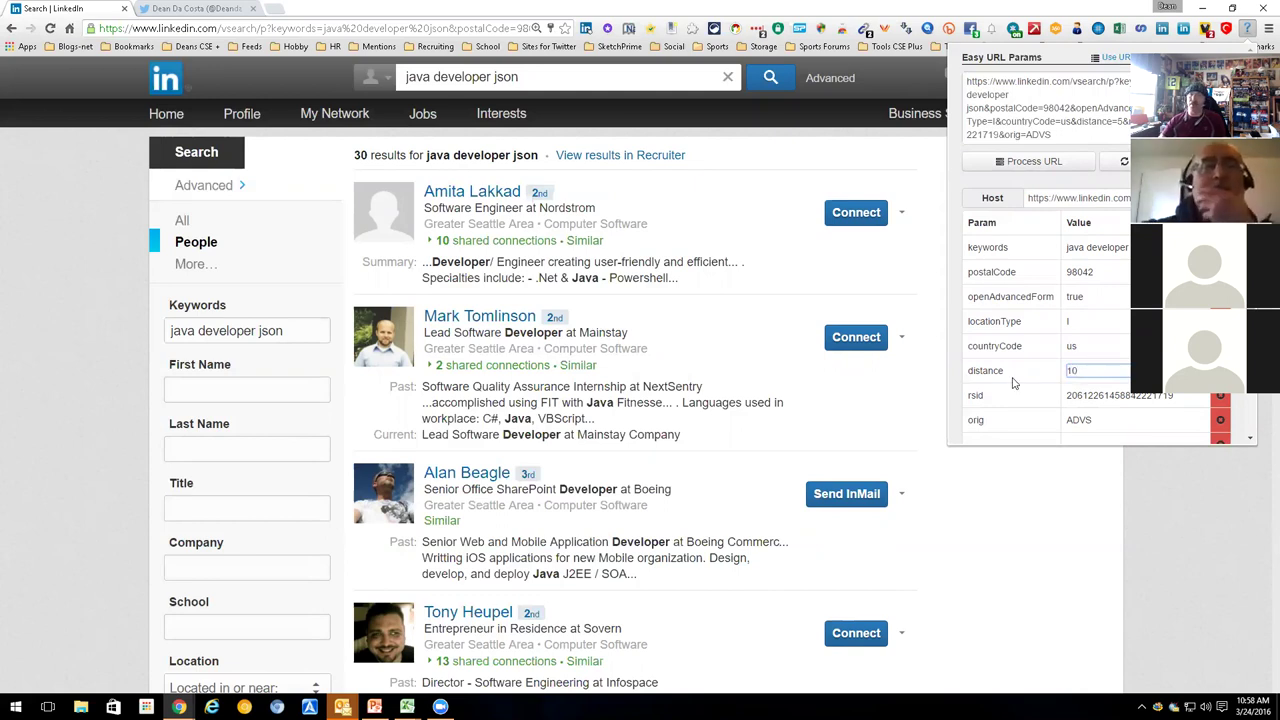
key("Return")
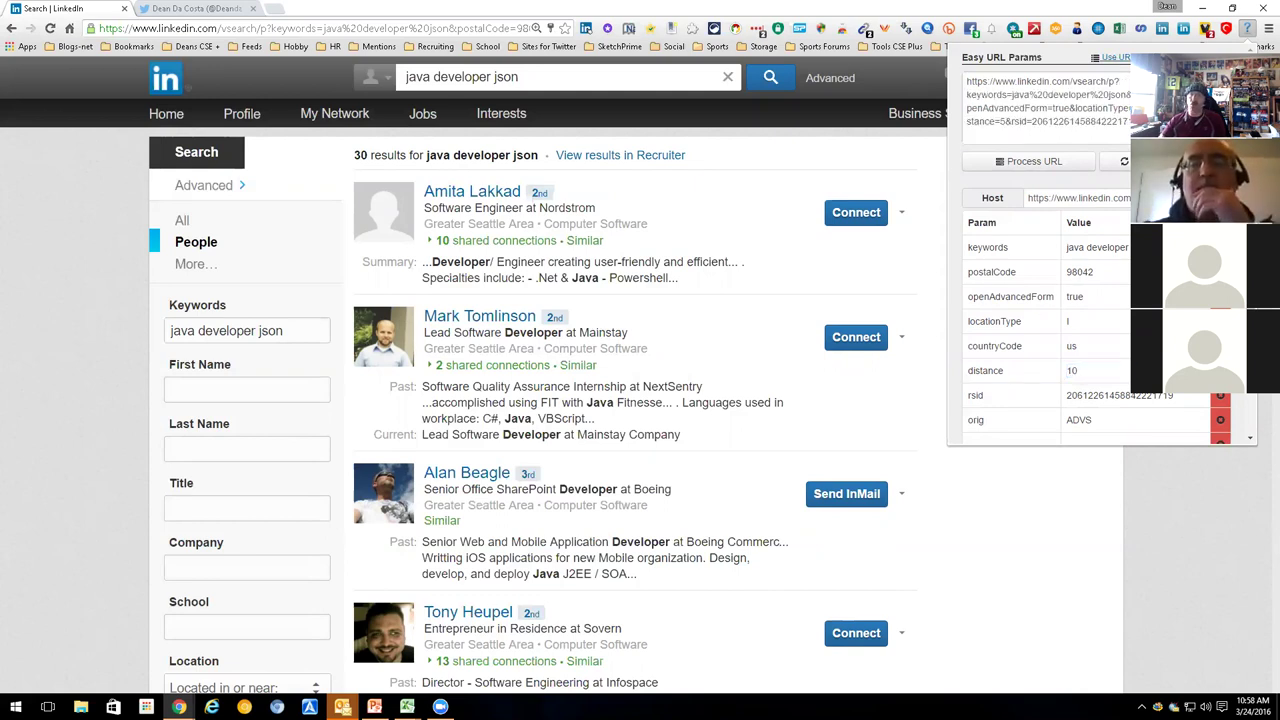
double_click(1098, 371)
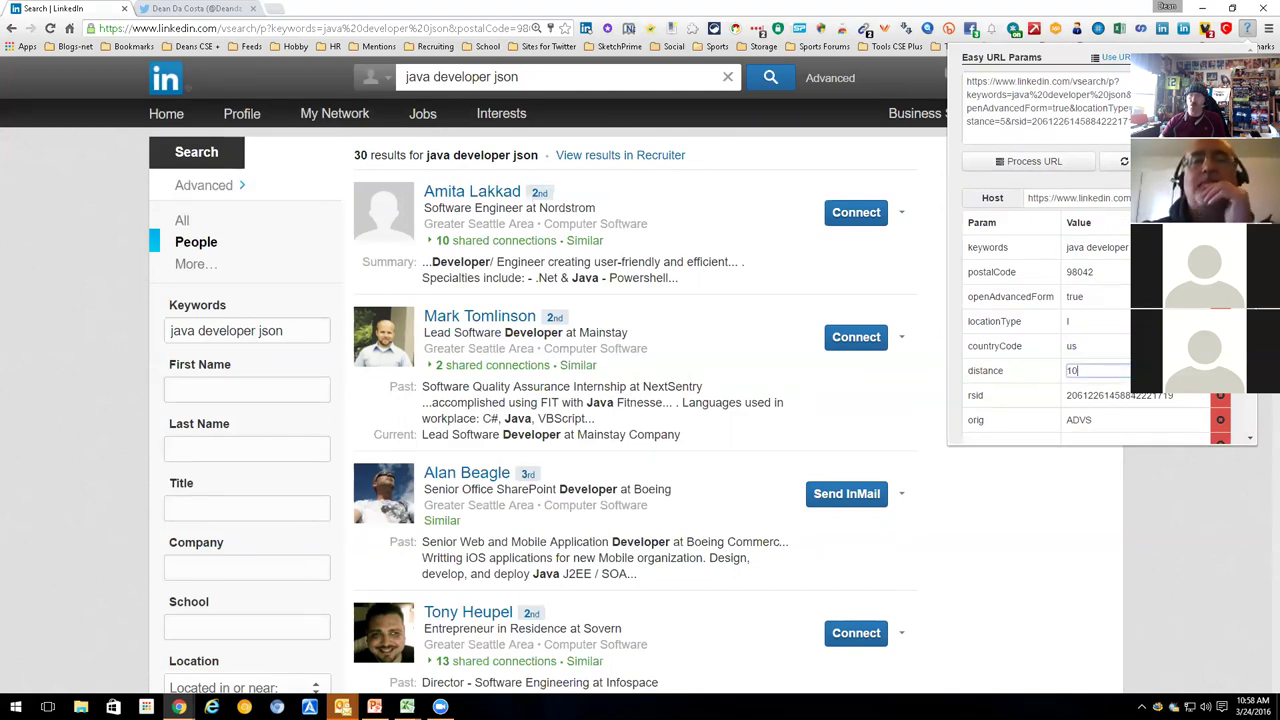
key("Return")
scroll(1118, 130, "down", 1)
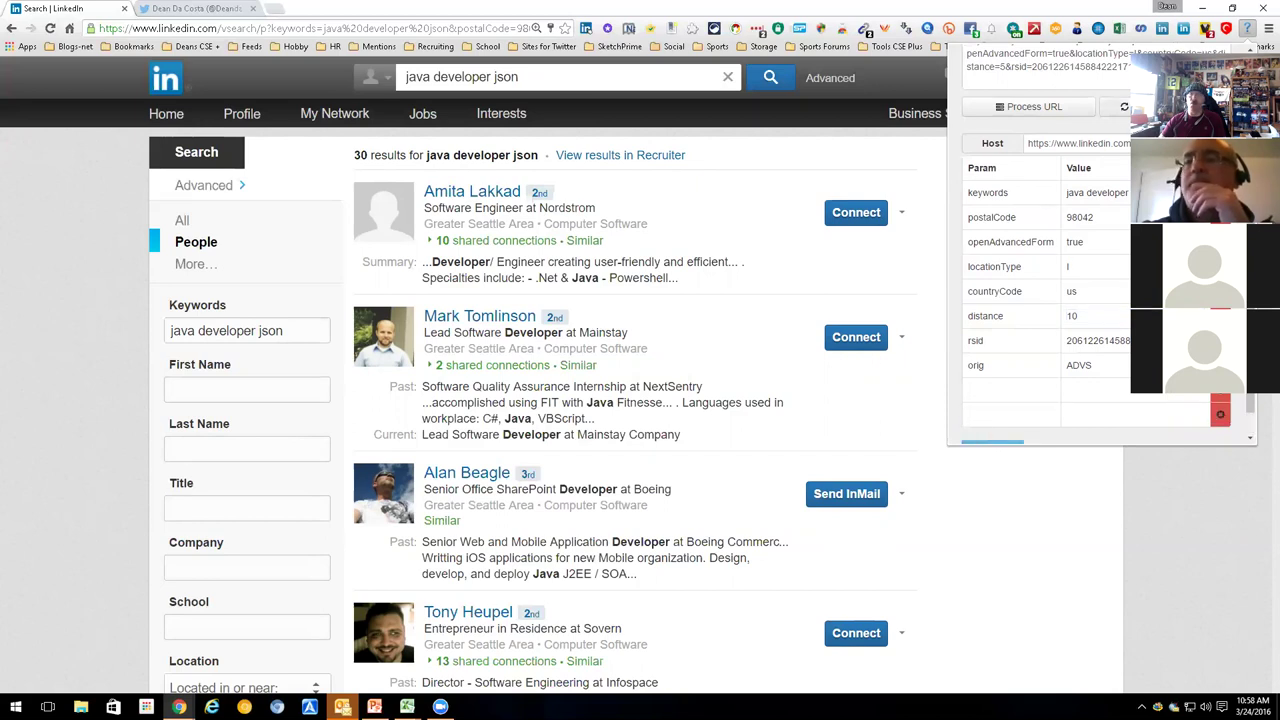
left_click(1120, 106)
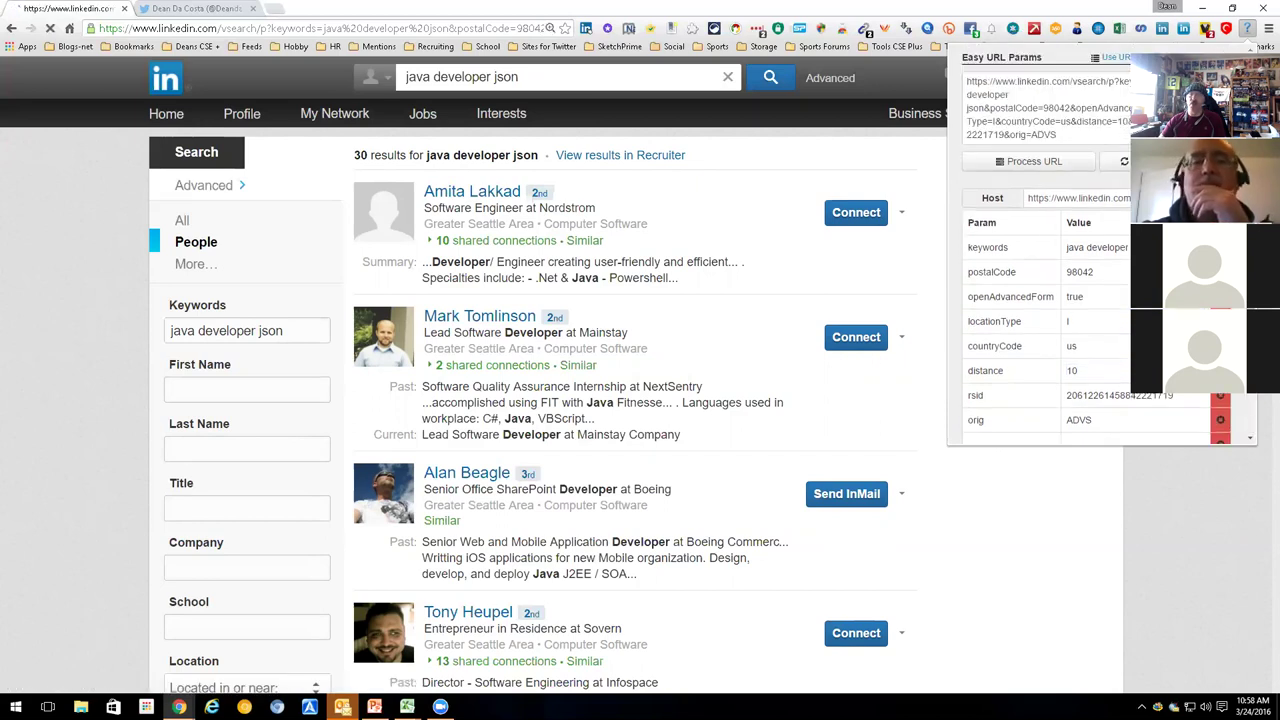
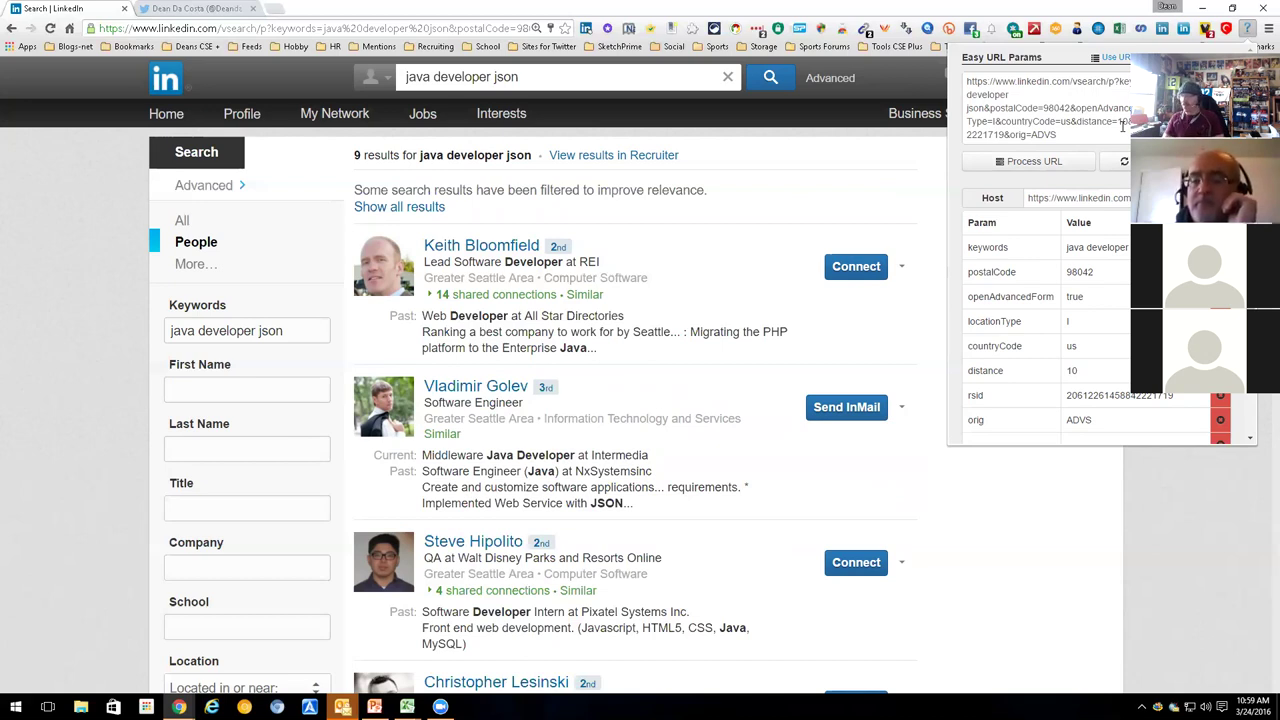
- Change the URL distance parameter from 10 to 200 and reload the search
left_click(1096, 375)
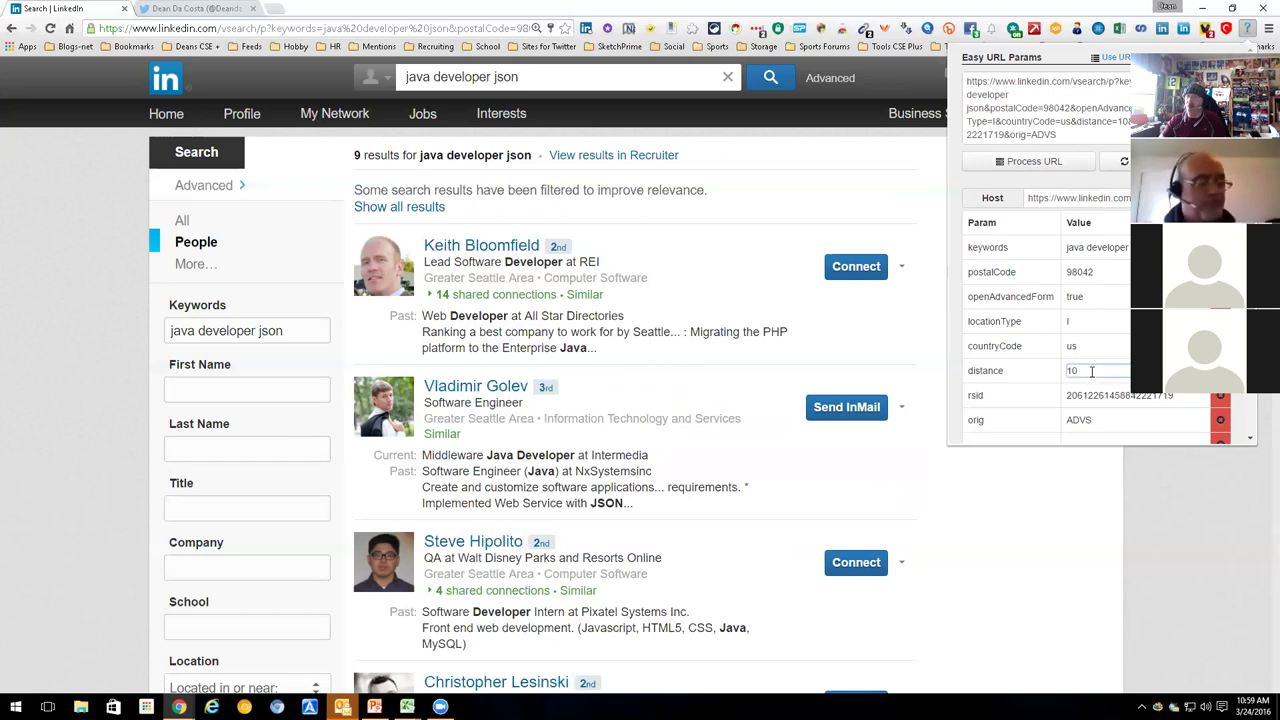
key("BackSpace")
key("BackSpace")
type("200")
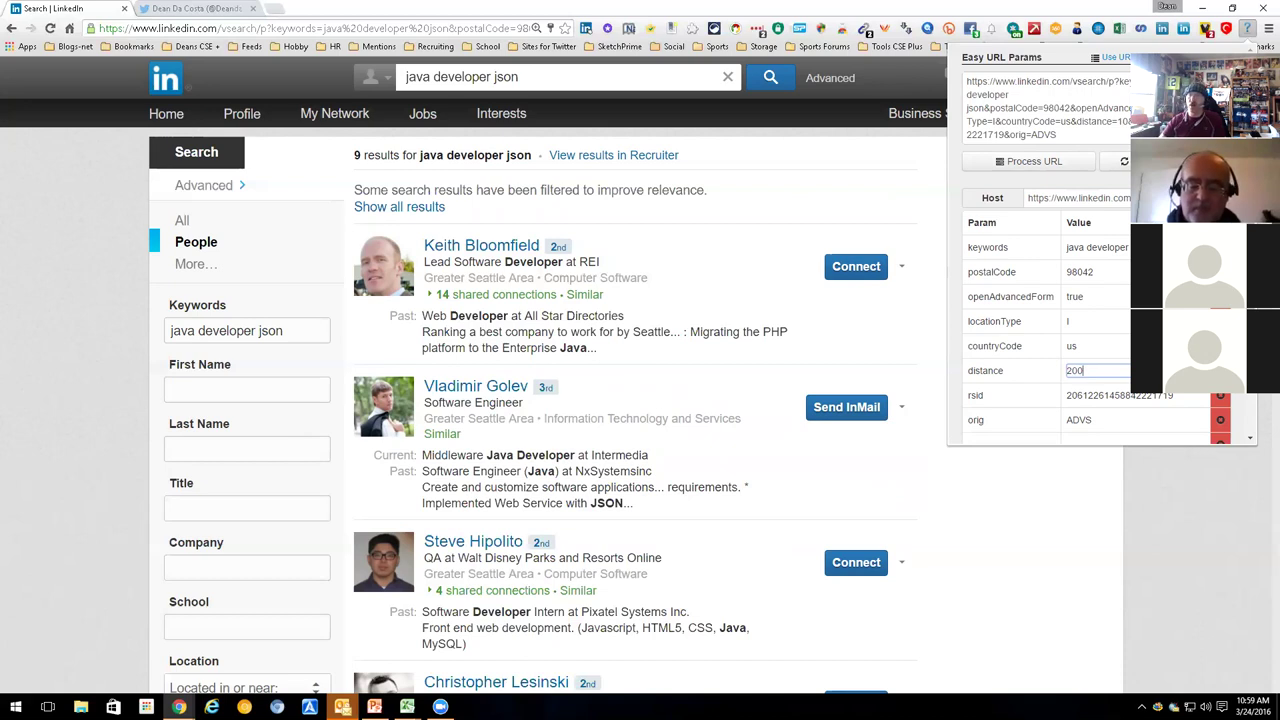
key("Return")
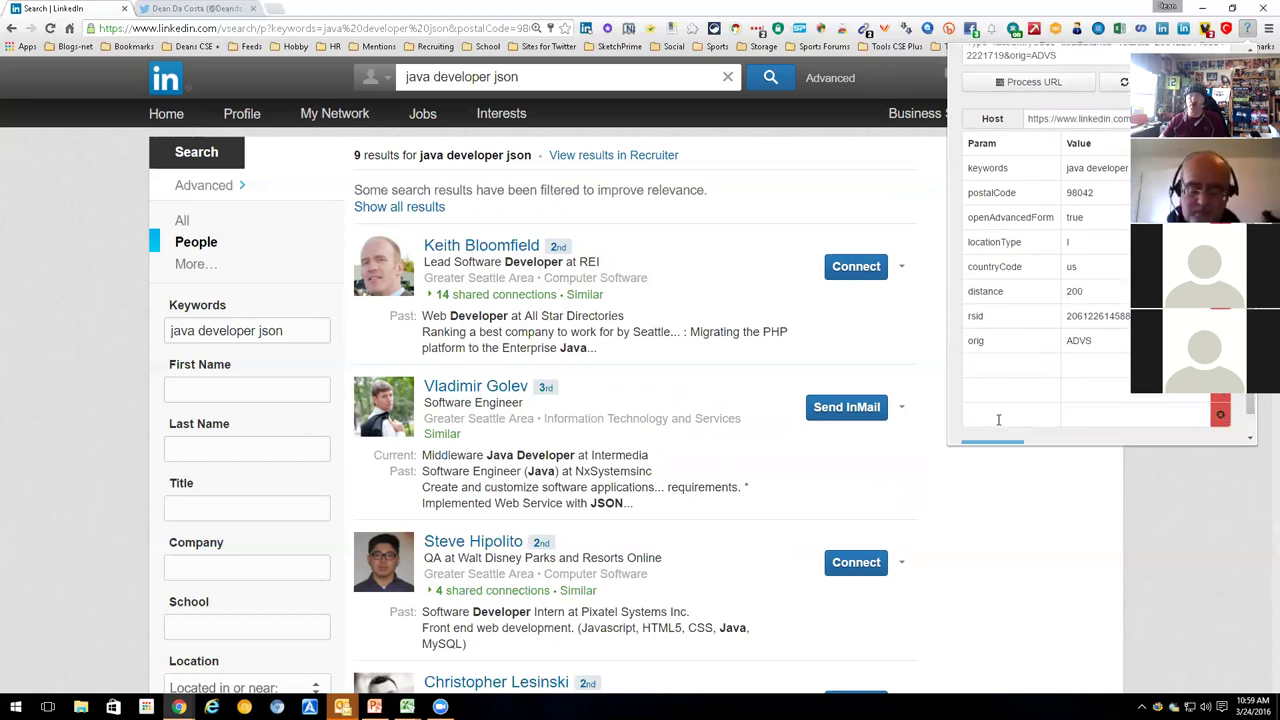
left_click(1034, 81)
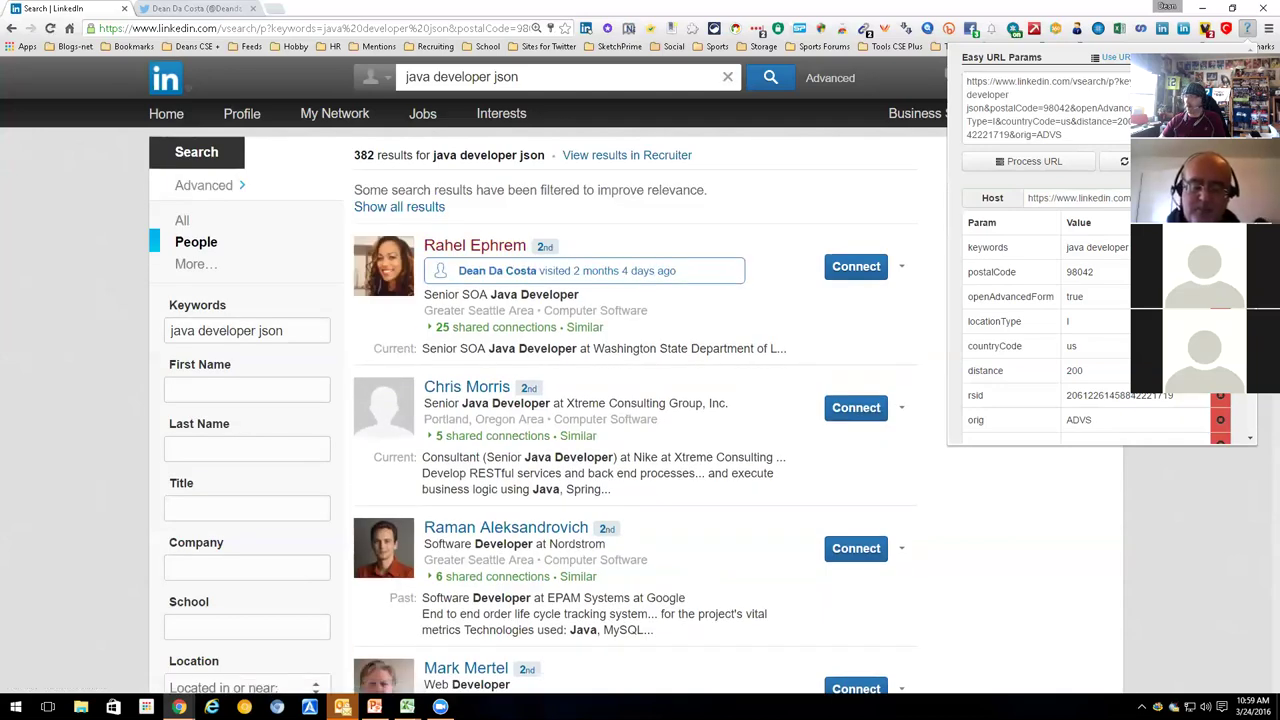
- Set the search radius to 100 mi around postal code 98042 and rerun the search
scroll(1237, 399, "down", 2)
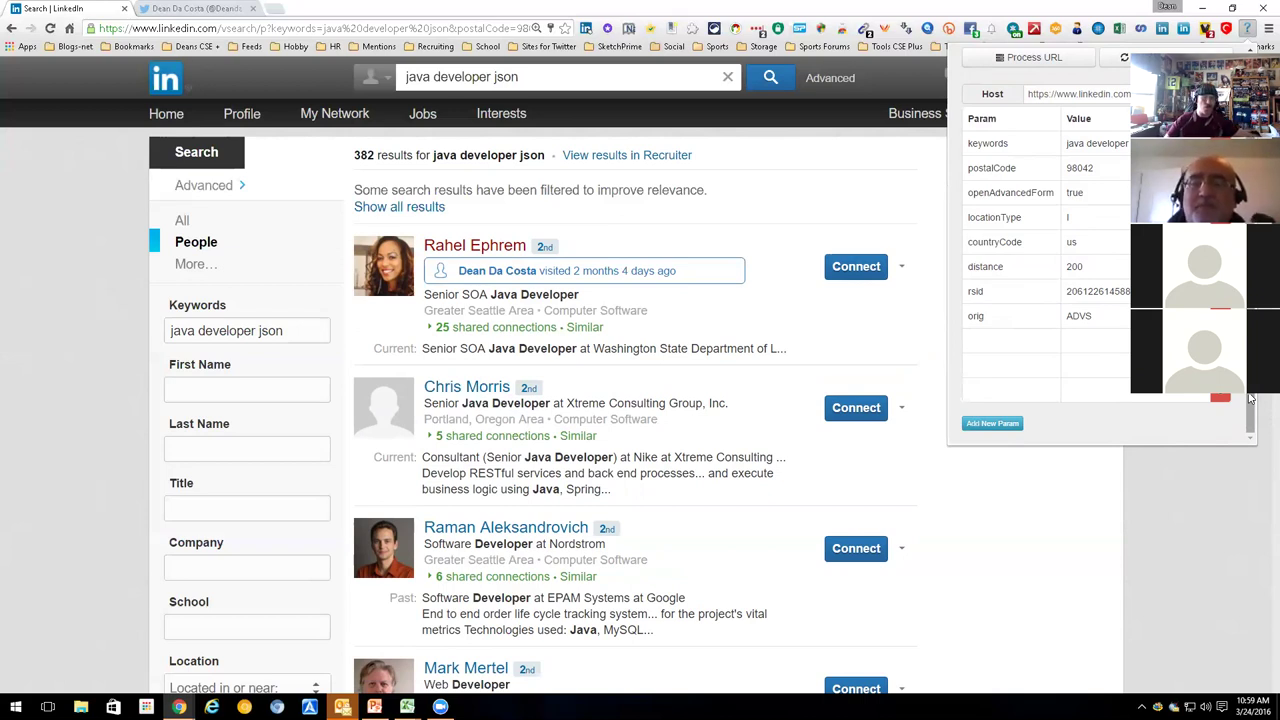
left_click(1223, 531)
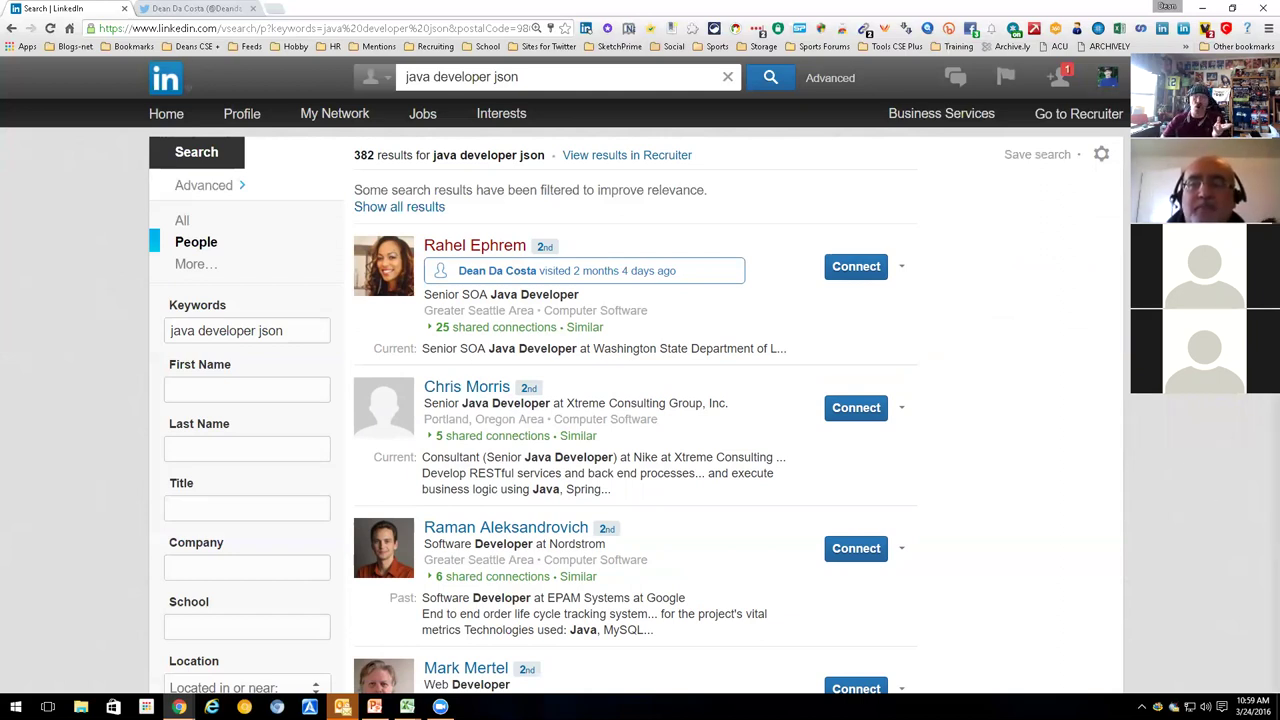
scroll(640, 400, "down", 3)
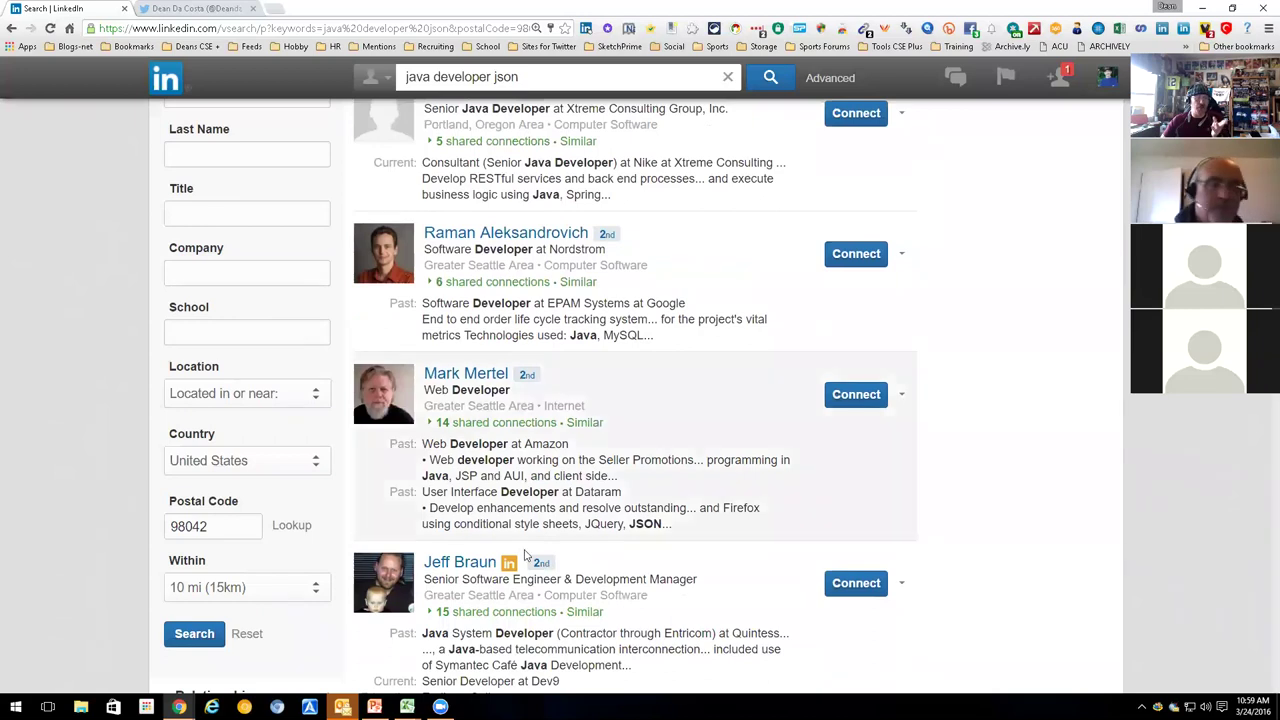
left_click(305, 588)
left_click(228, 563)
left_click(200, 640)
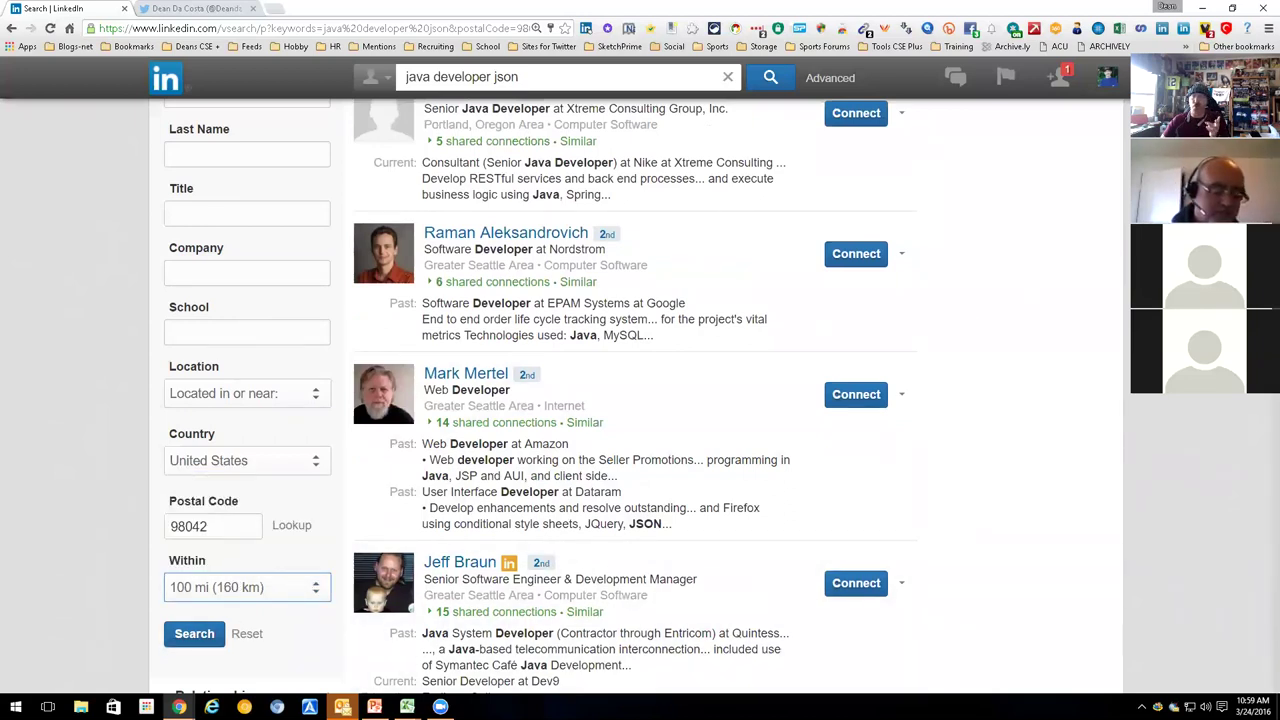
scroll(500, 400, "down", 5)
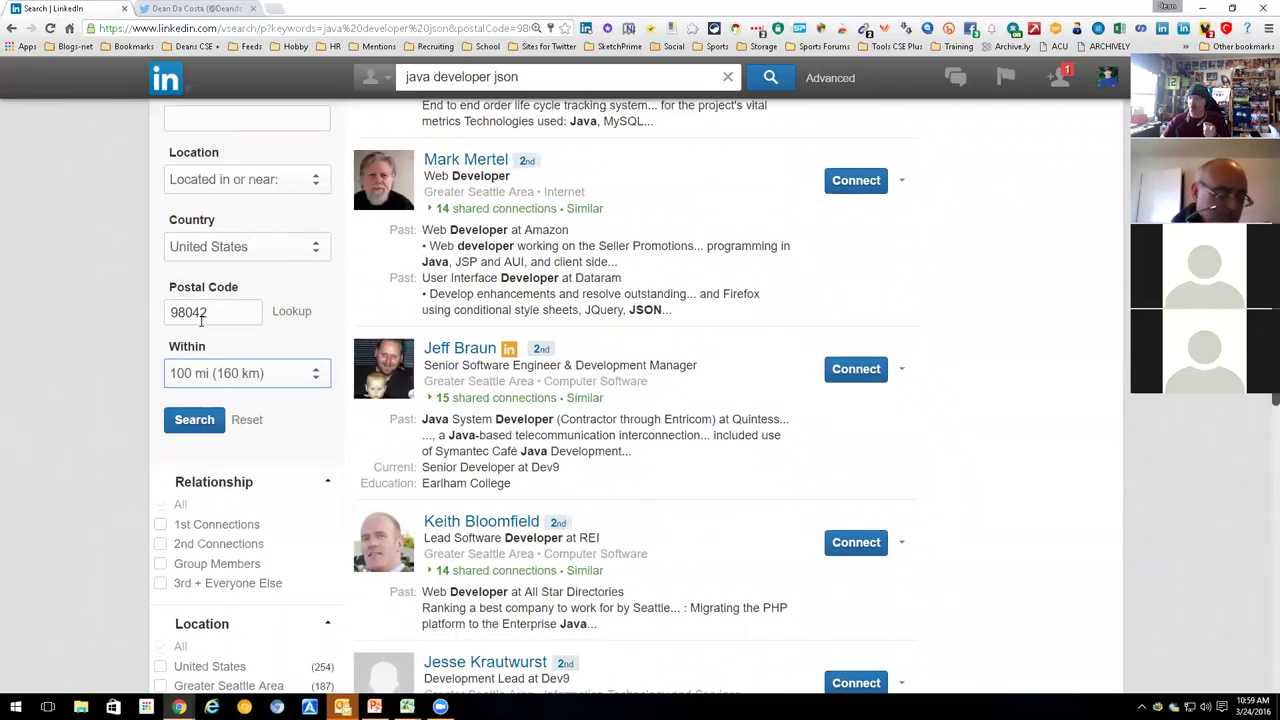
left_click(194, 419)
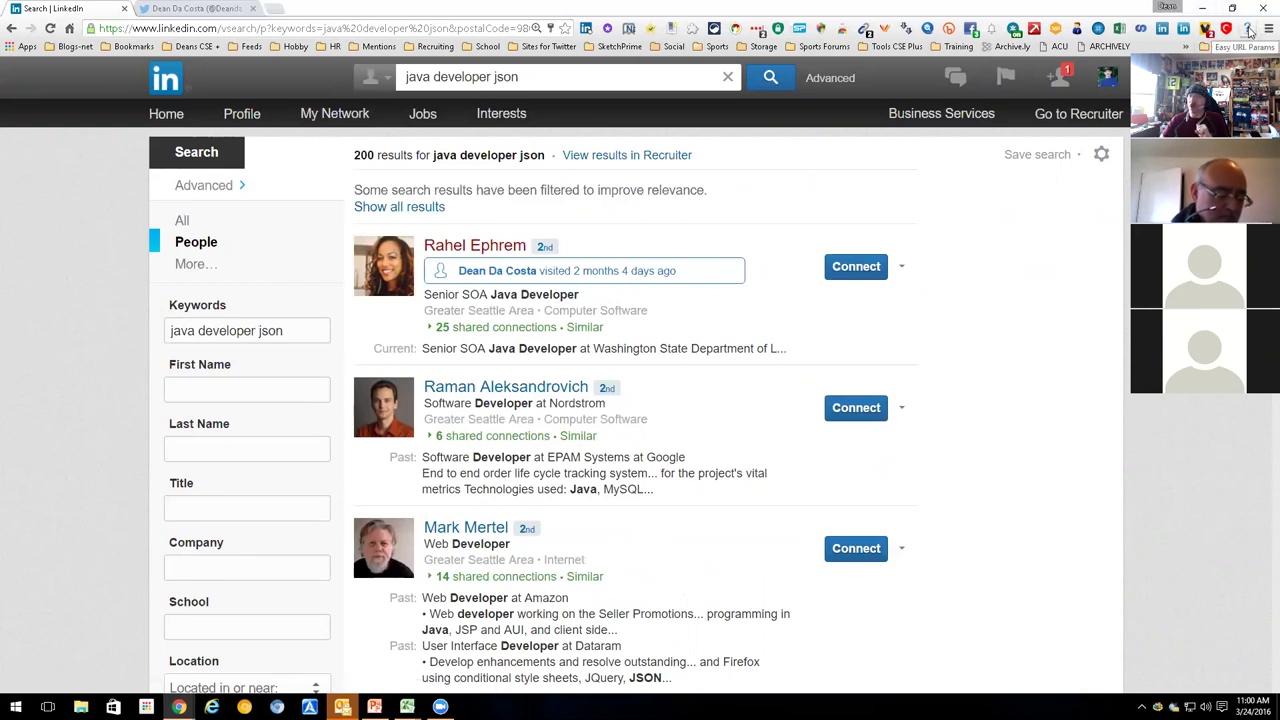
- Edit the URL distance parameter from 100 to 200 in Easy URL Params and reload the search
left_click(1249, 32)
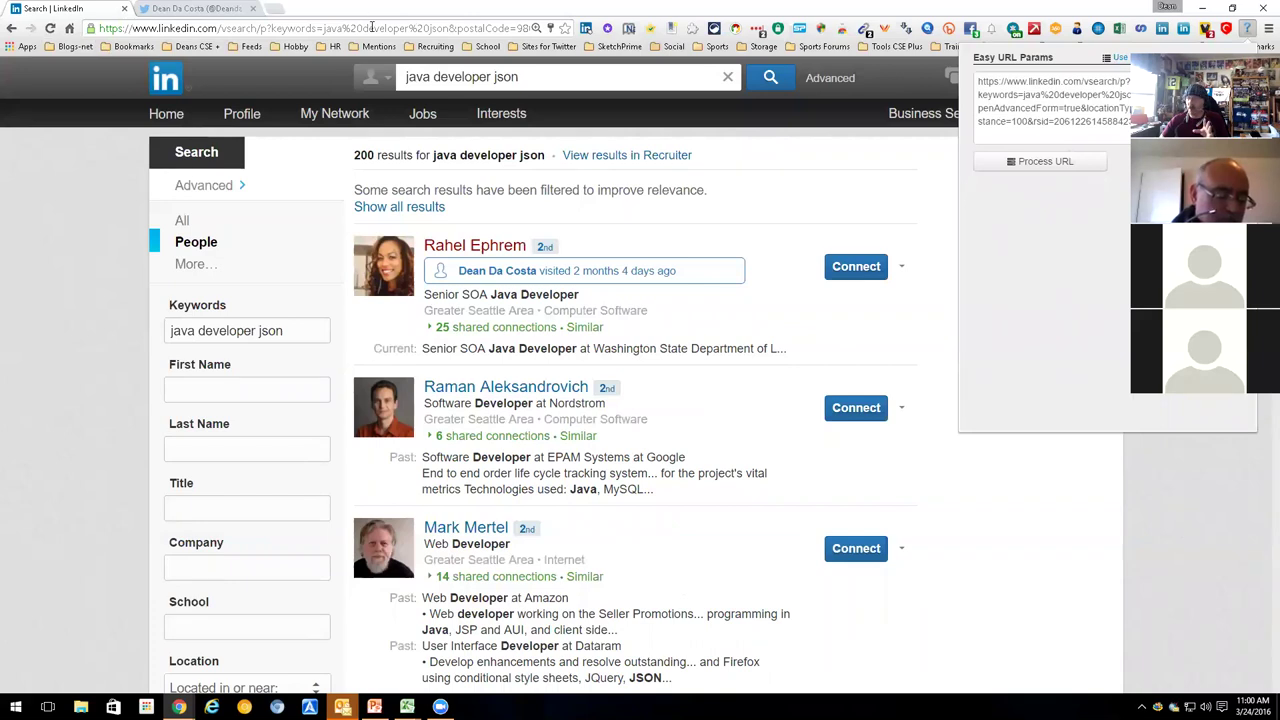
left_click(1063, 165)
scroll(1100, 240, "down", 1)
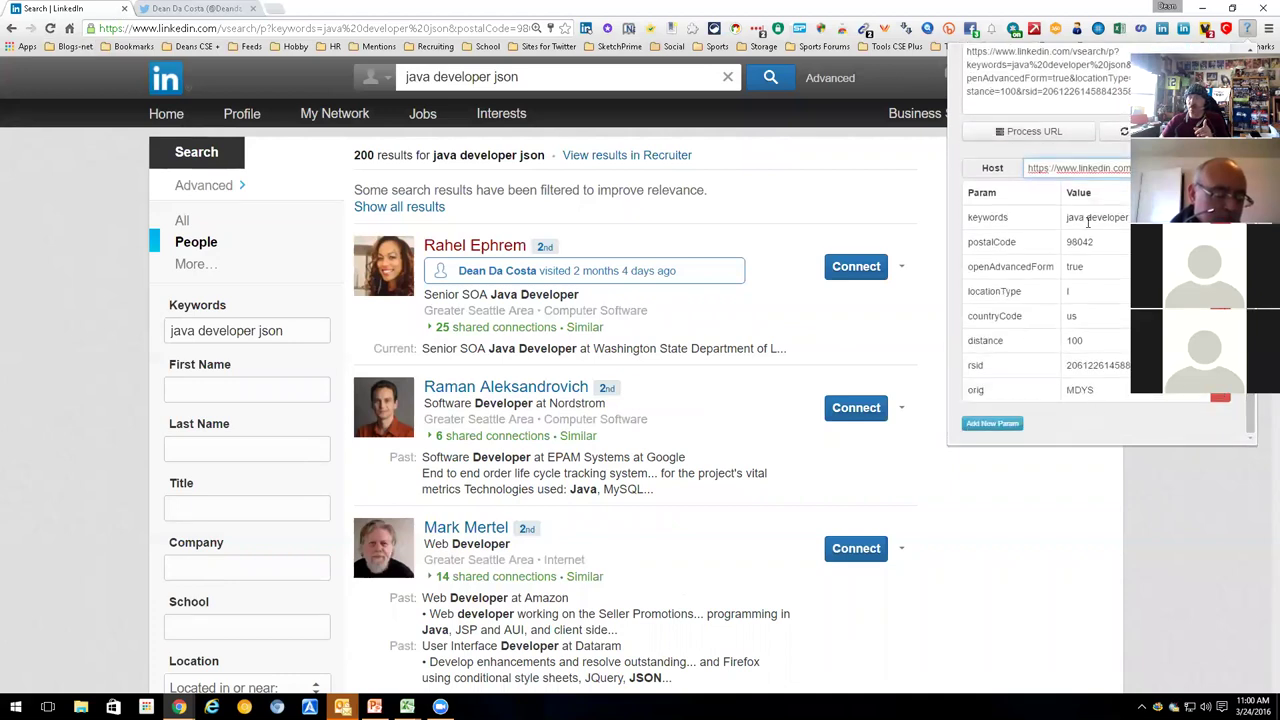
left_click(1086, 340)
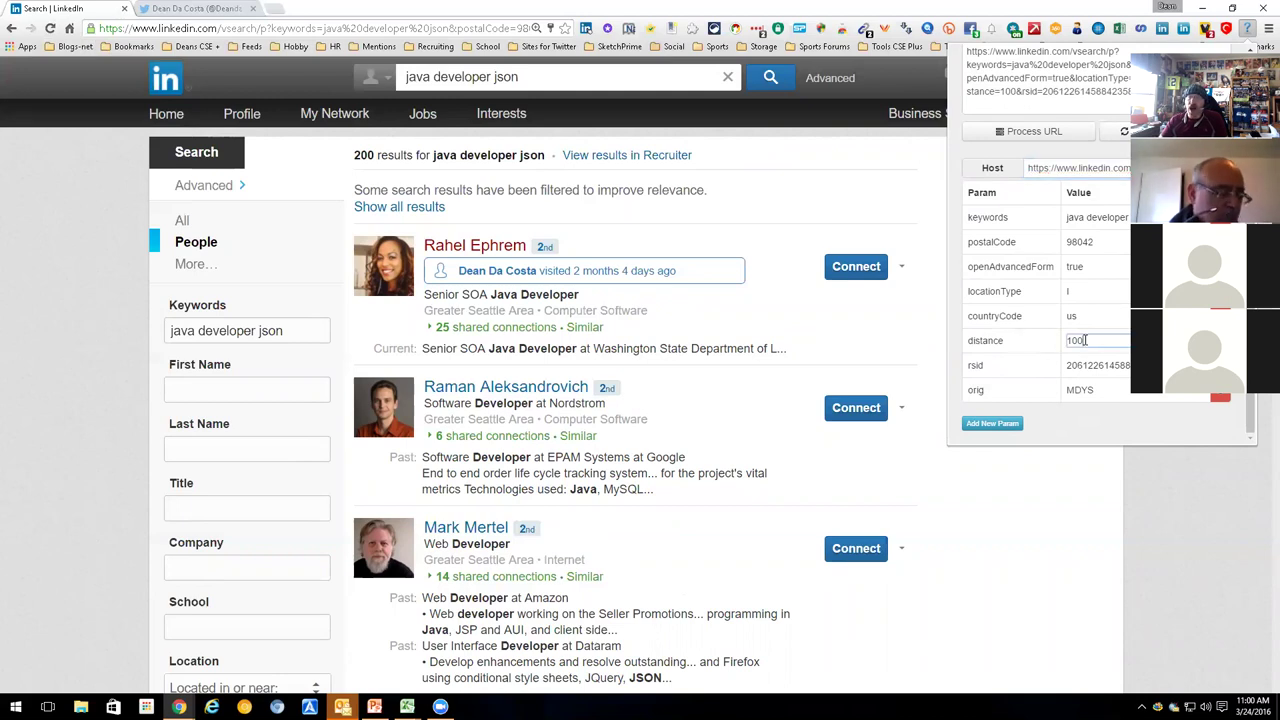
left_click_drag(1086, 340, 1051, 340)
type("200")
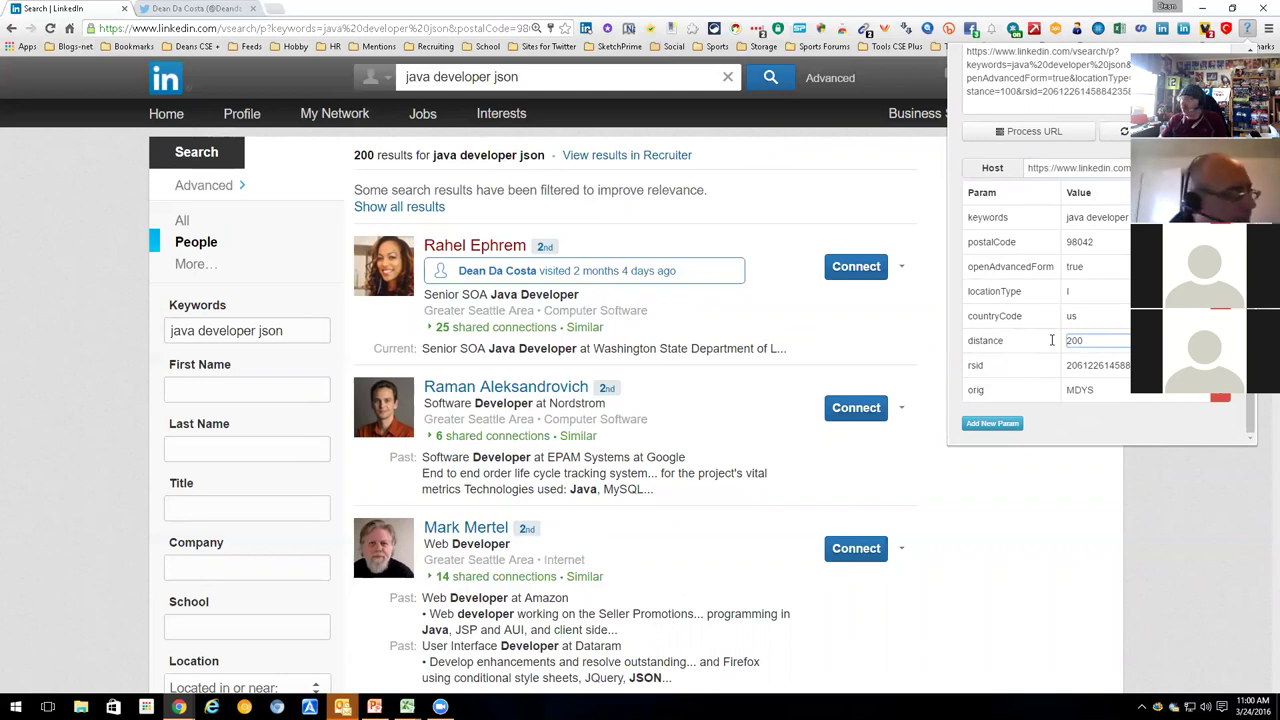
left_click(986, 425)
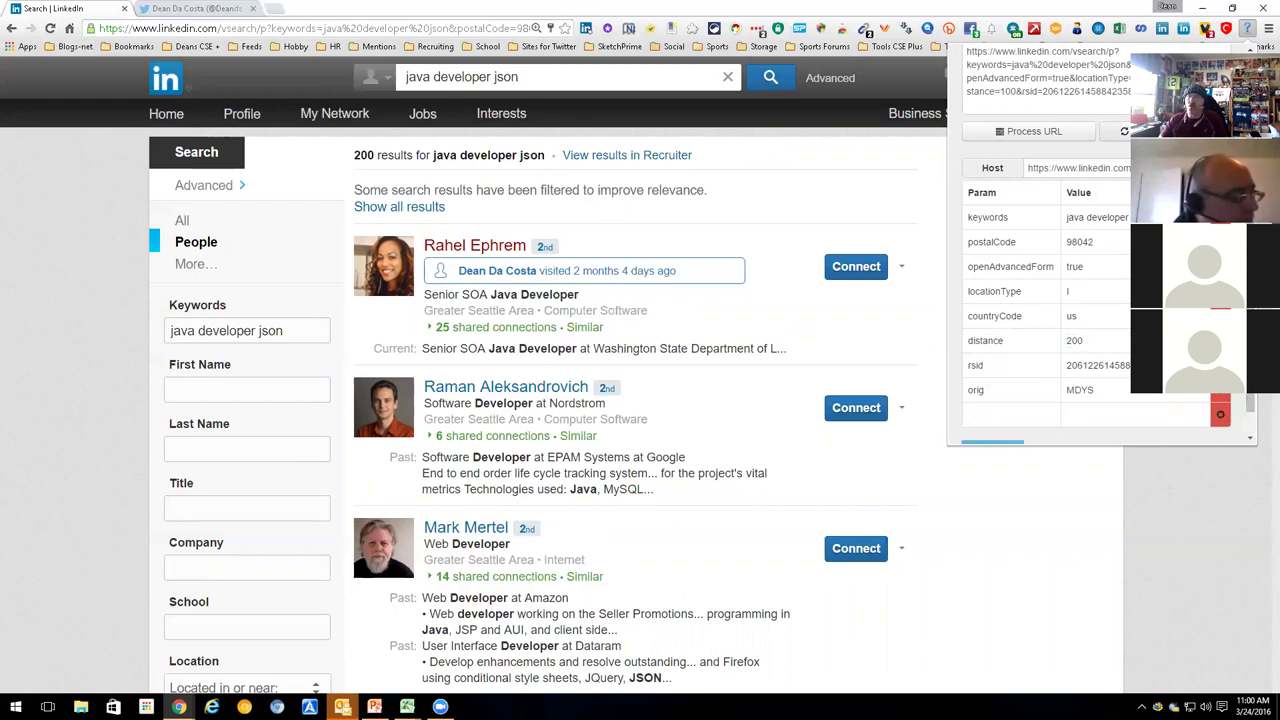
key("Return")
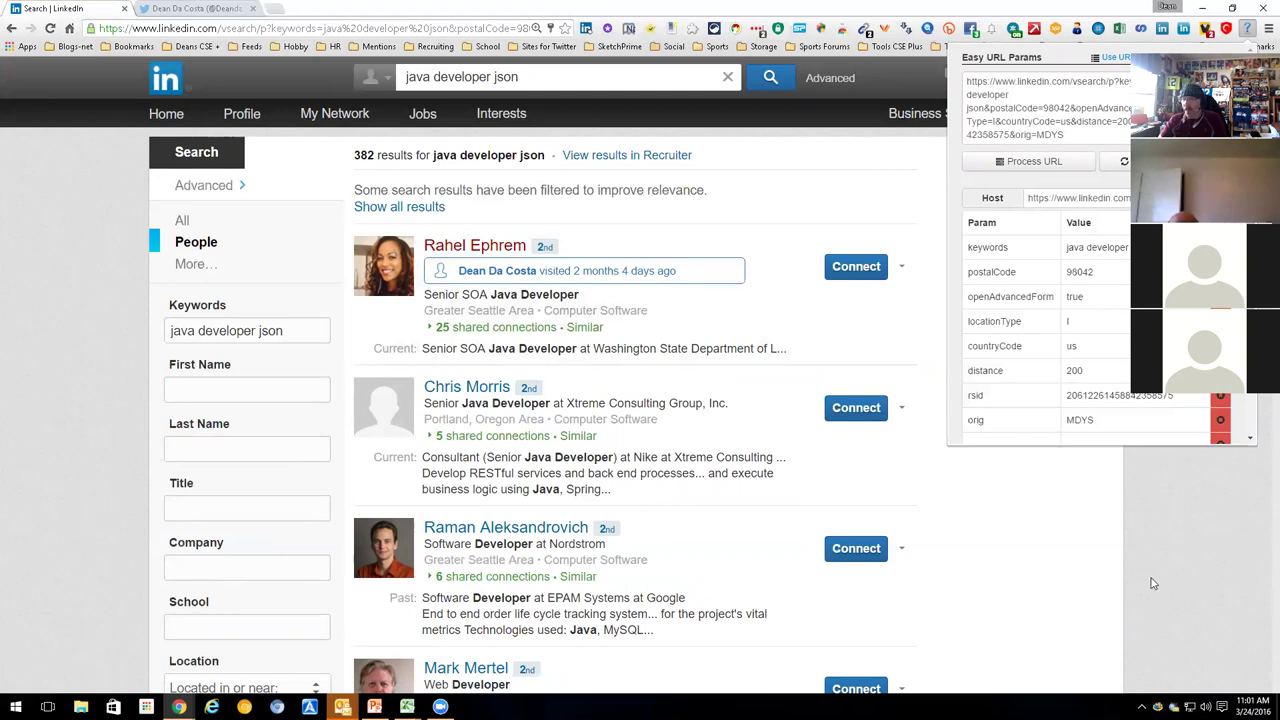
- Close the URL parameters panel and open the LinkedIn Recruiter sign-in page
left_click(1176, 555)
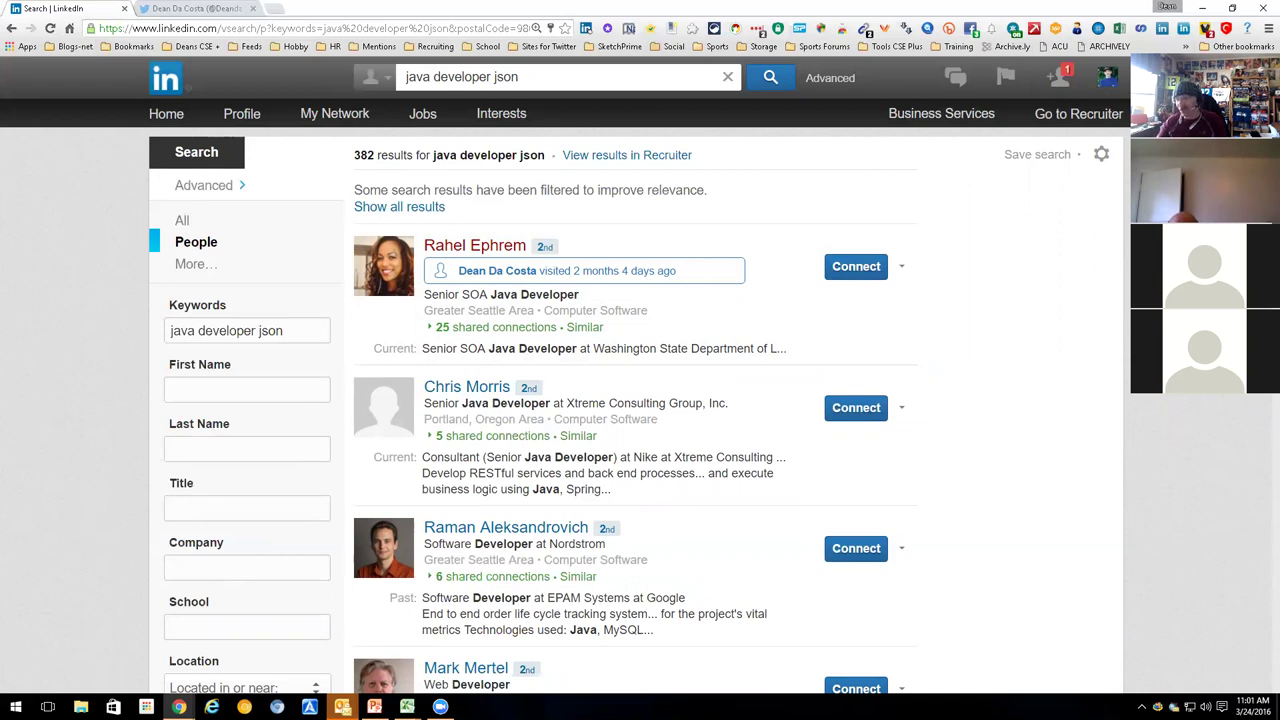
left_click(1078, 115)
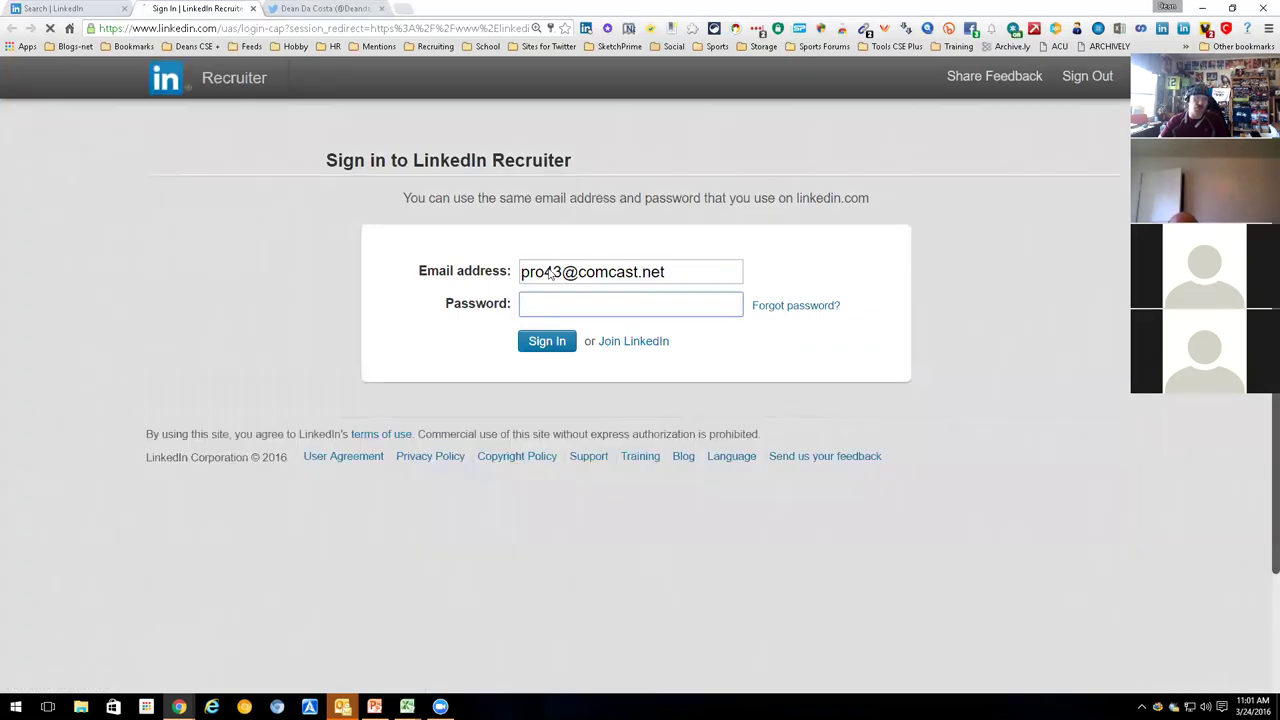
- Sign in to Recruiter and view the Super Computing project's candidates as a 181-result search
left_click(555, 348)
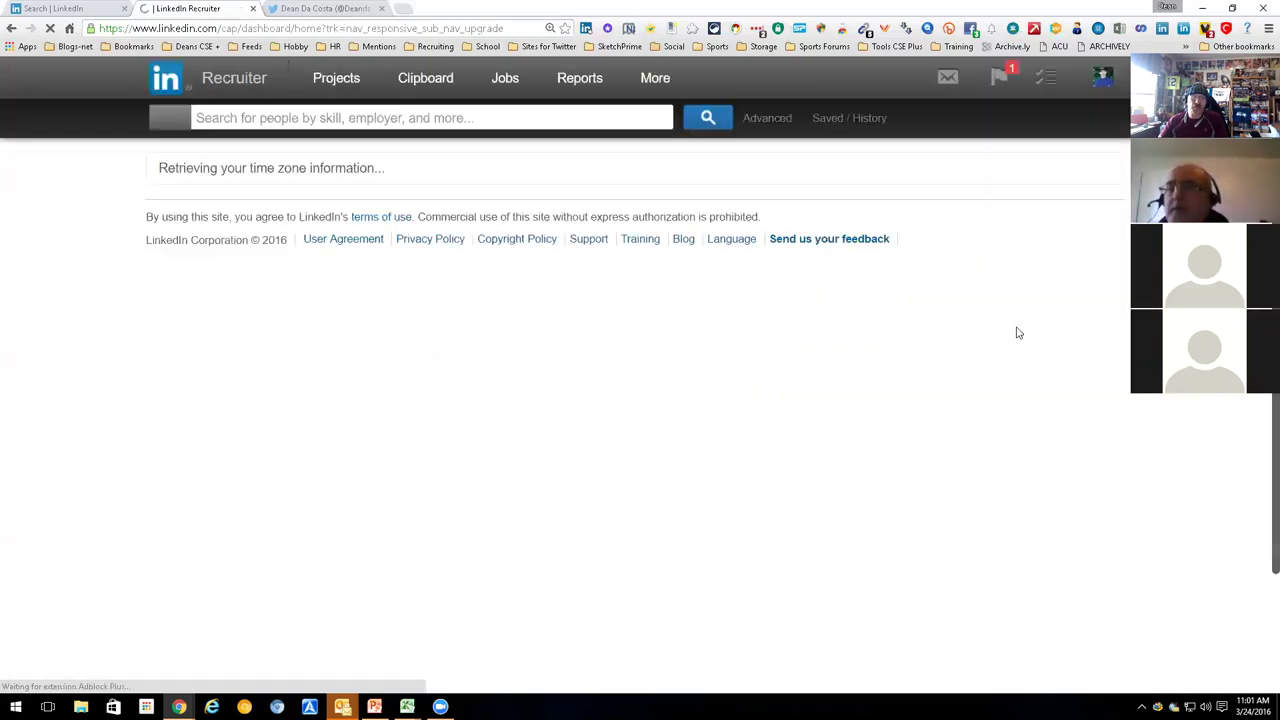
left_click(336, 76)
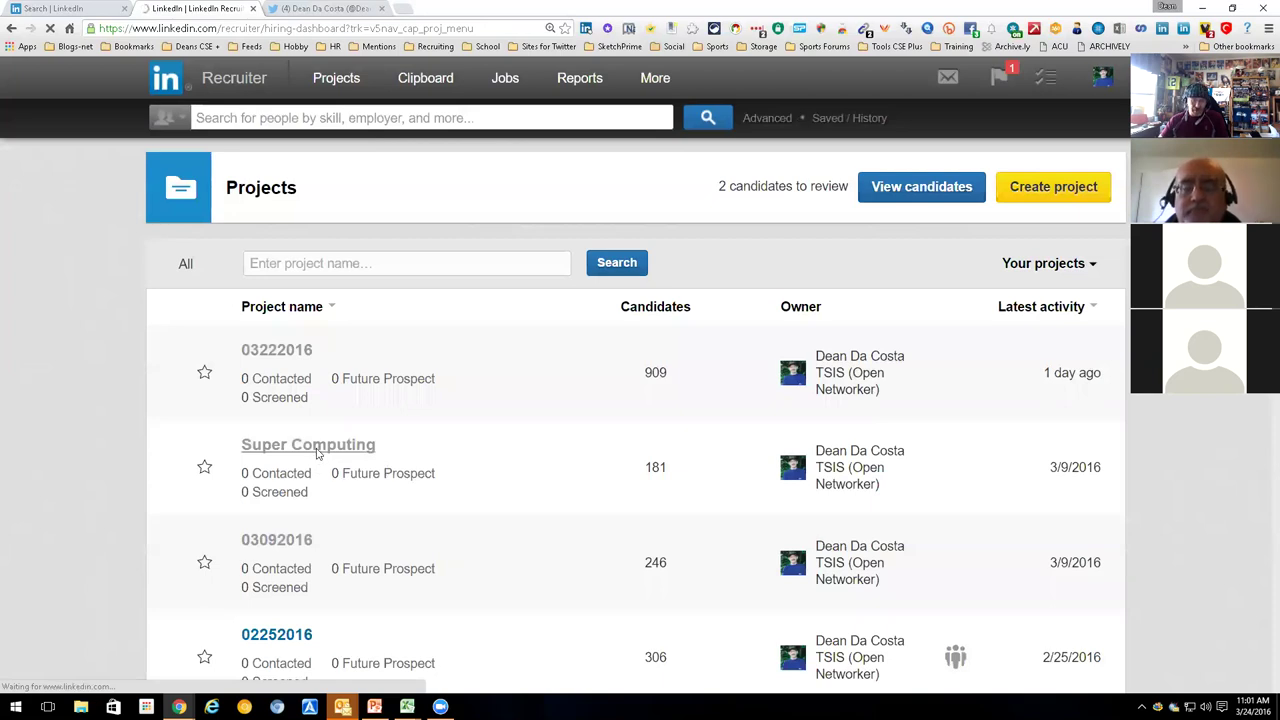
left_click(316, 453)
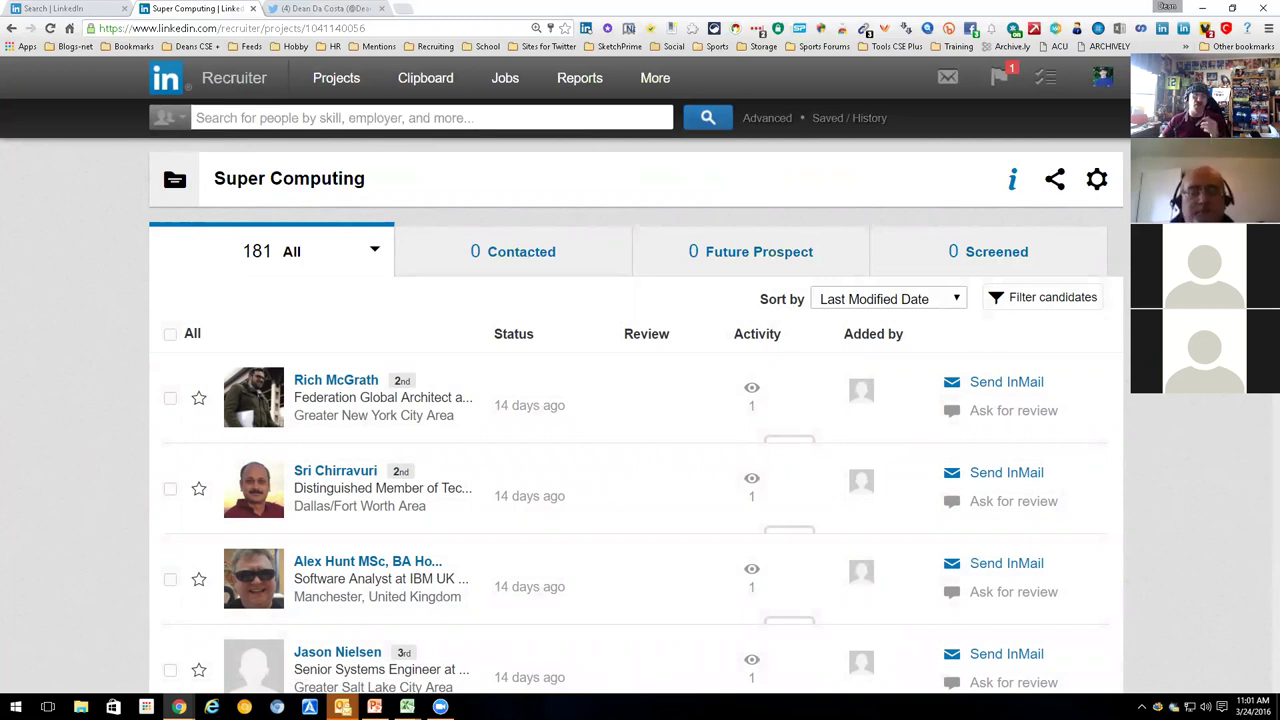
left_click(1097, 179)
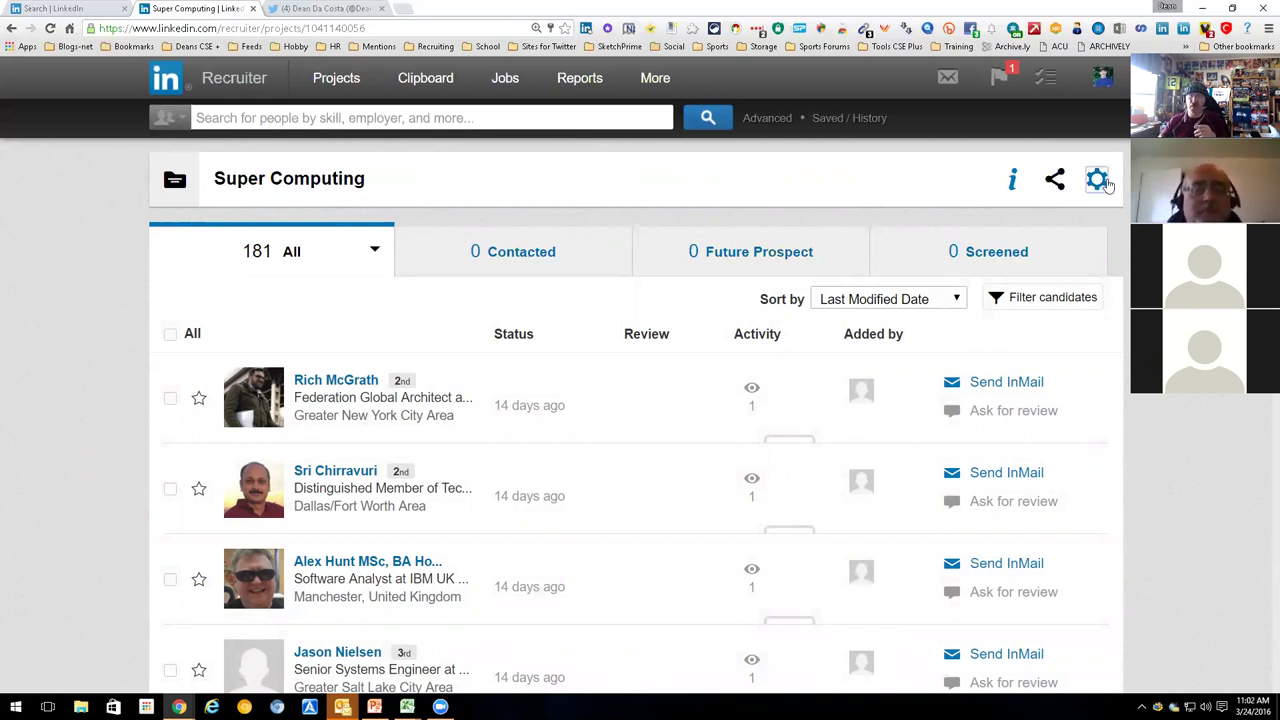
left_click(409, 533)
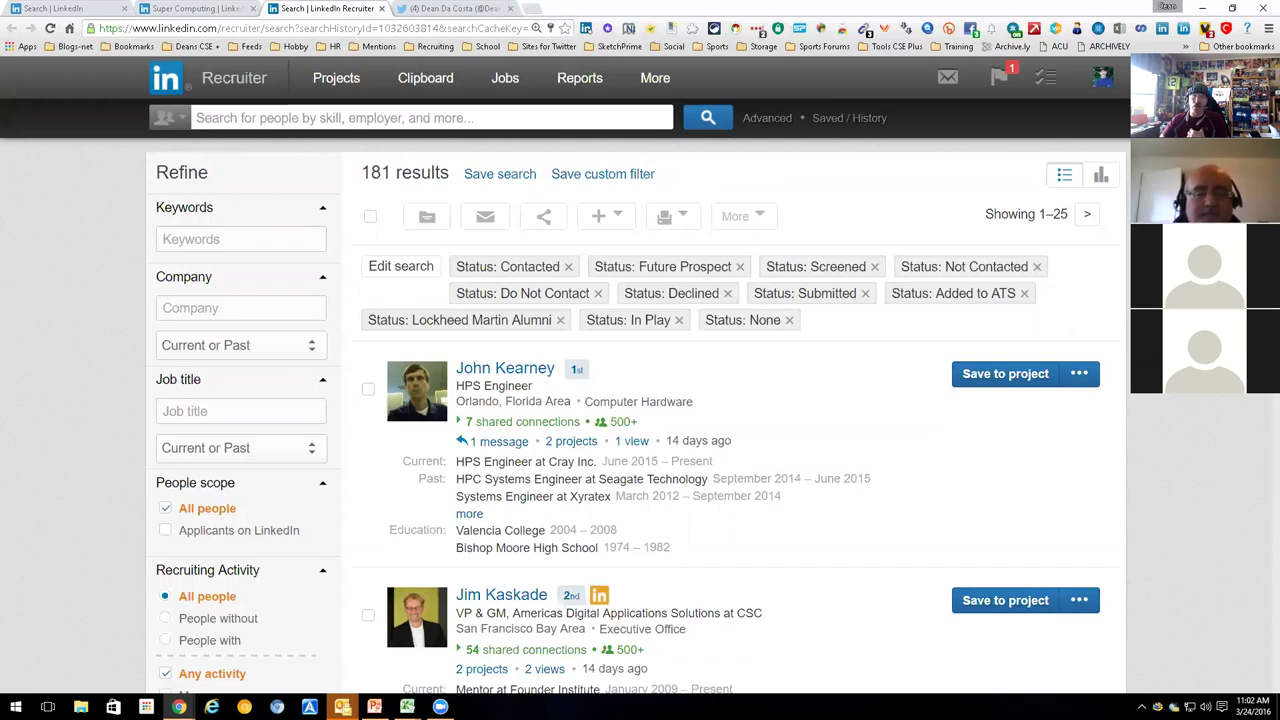
- Jump to results page 8 and load the Recruiter search address into Easy URL Params
scroll(640, 400, "down", 20)
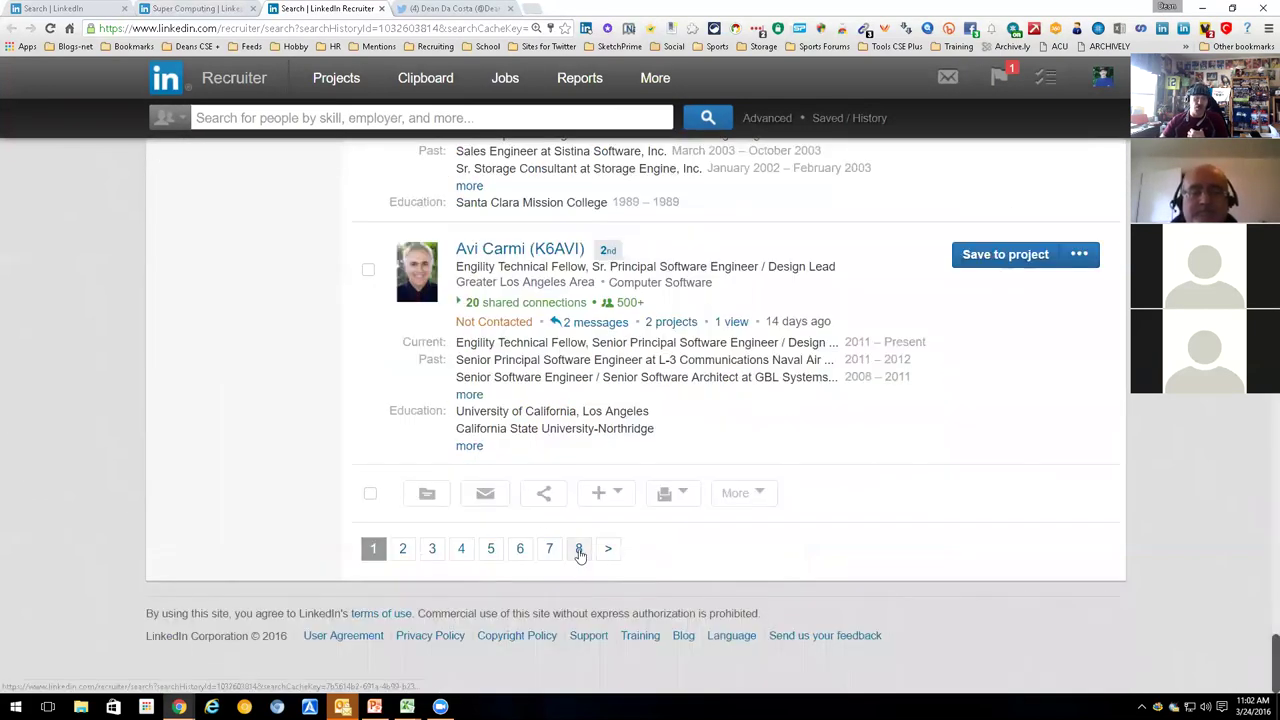
left_click(578, 548)
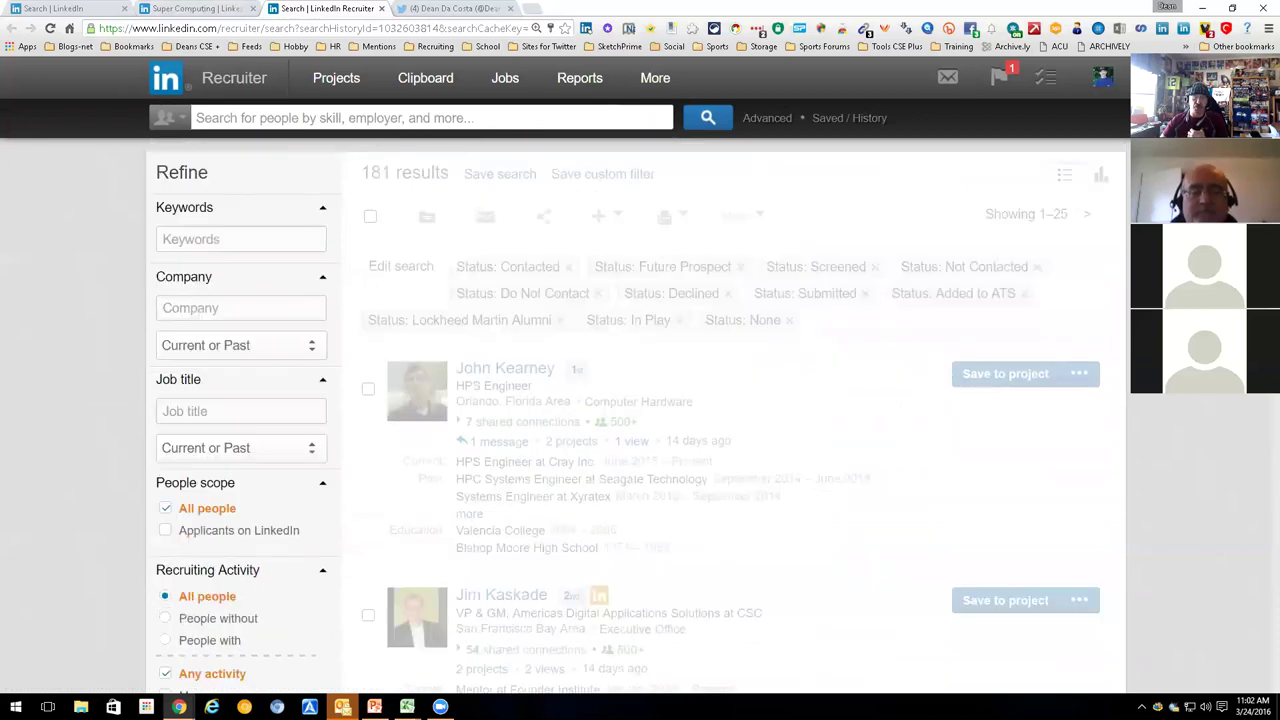
left_click(1247, 30)
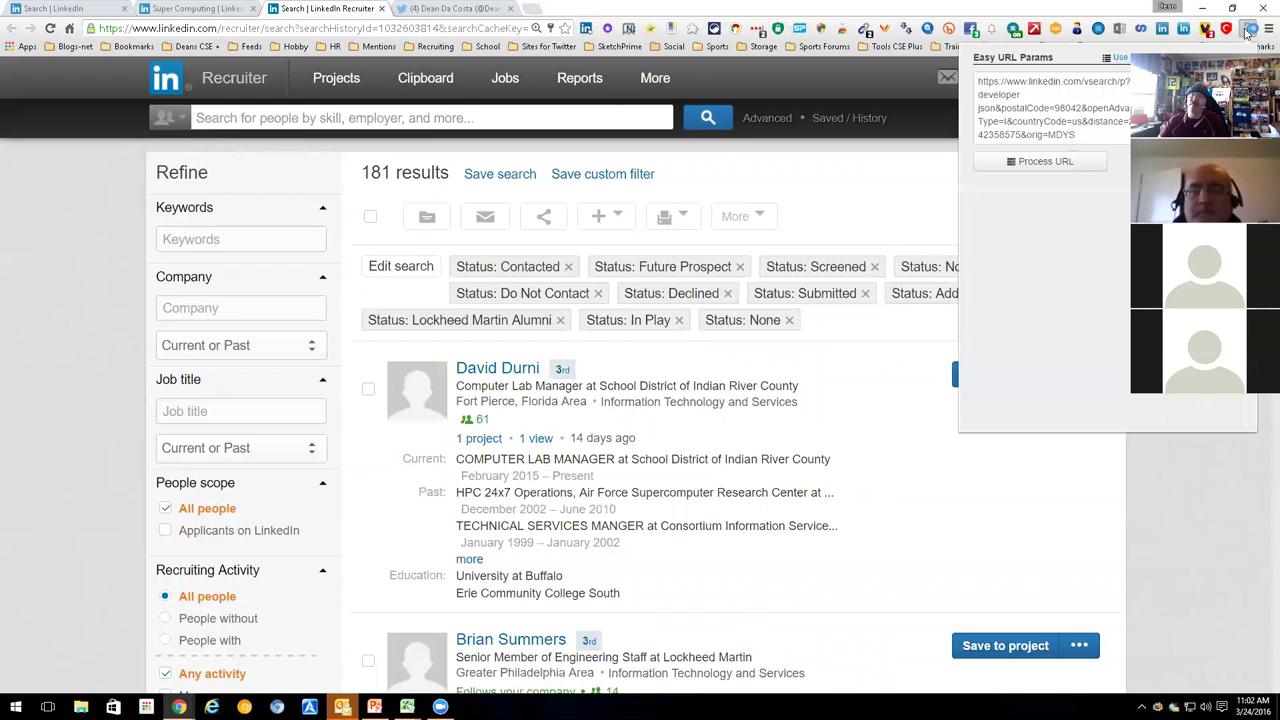
left_click(1118, 58)
left_click(1057, 165)
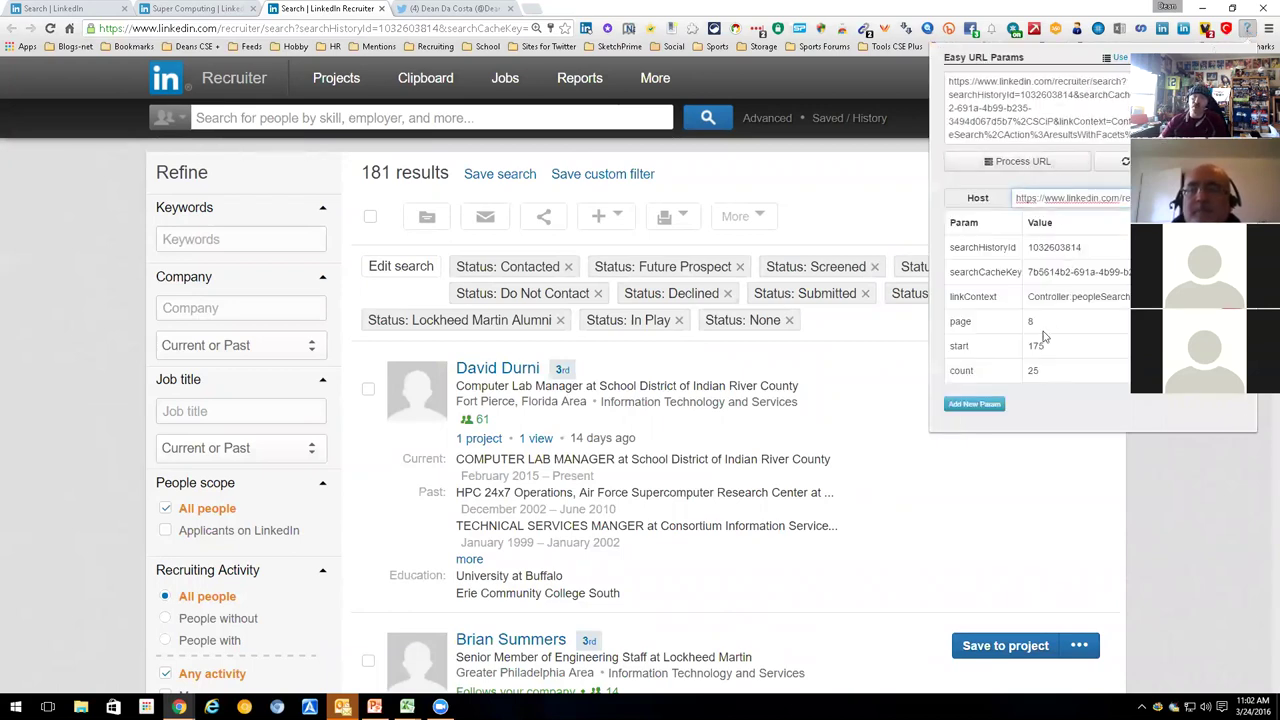
- Change the page parameter from 8 to 10, reload the results and close the panel
left_click_drag(1046, 323, 1006, 349)
type("1")
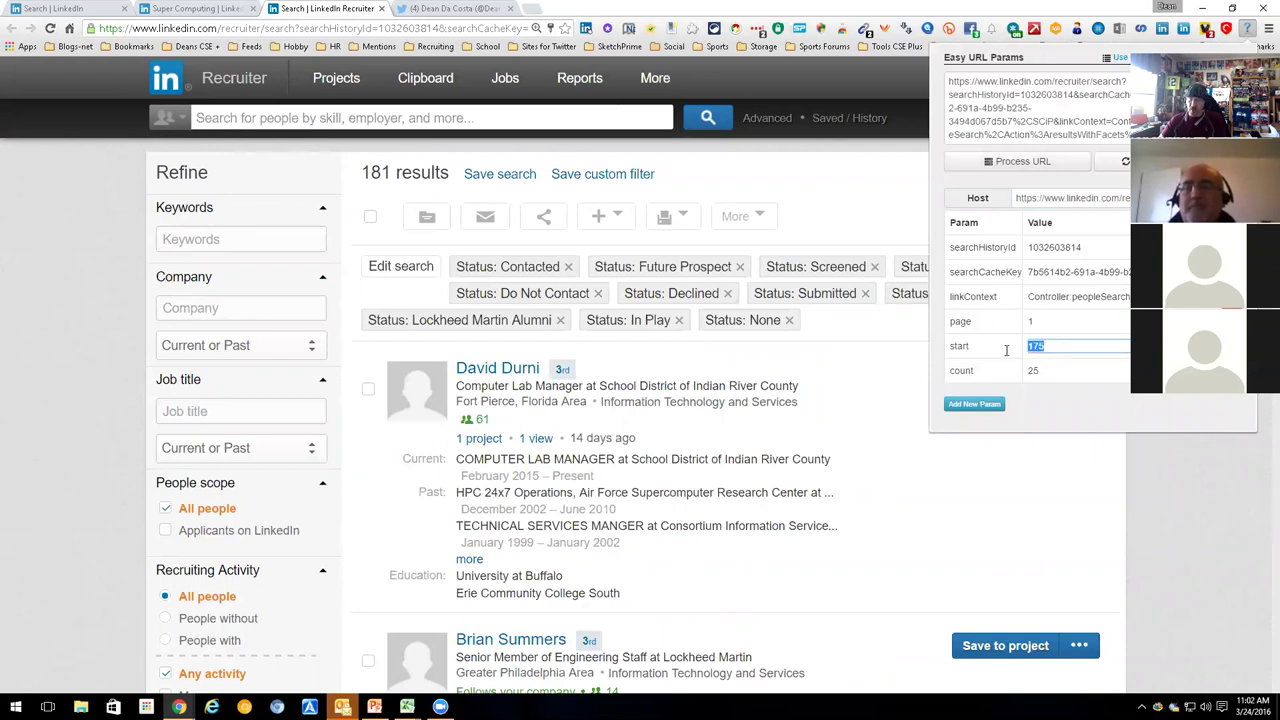
type("0")
left_click(1047, 369)
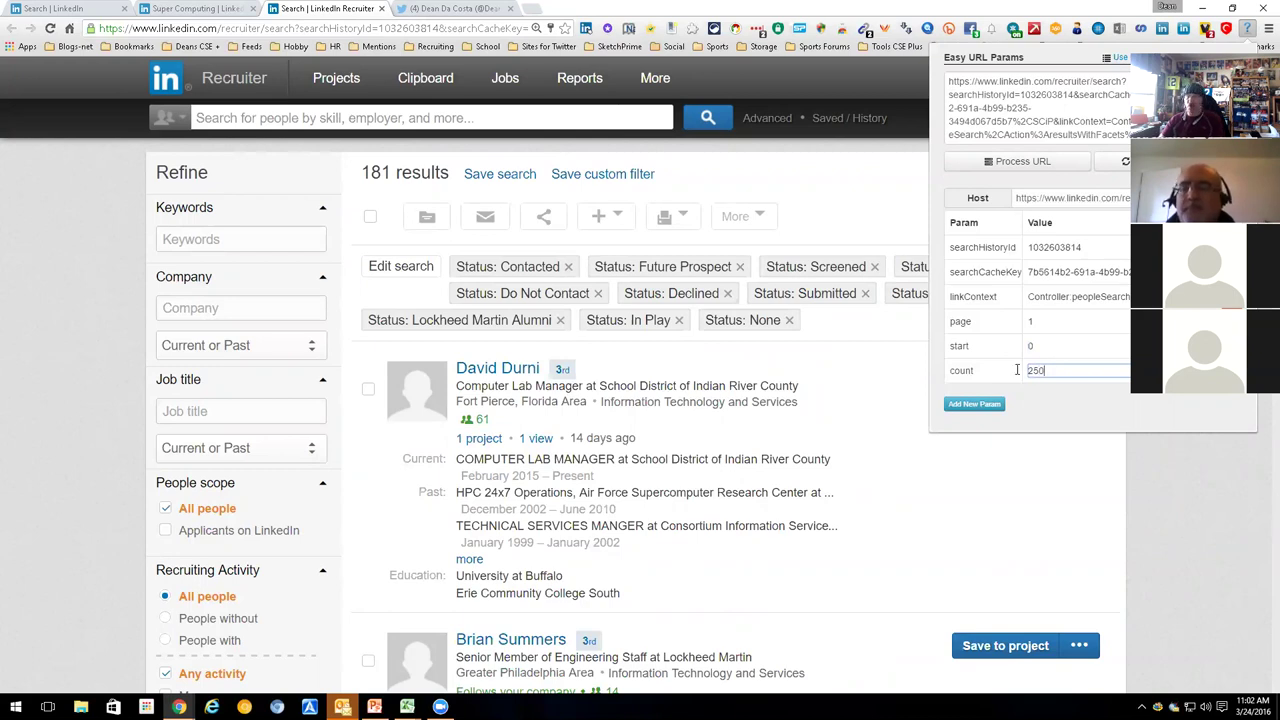
left_click(973, 404)
left_click(1011, 161)
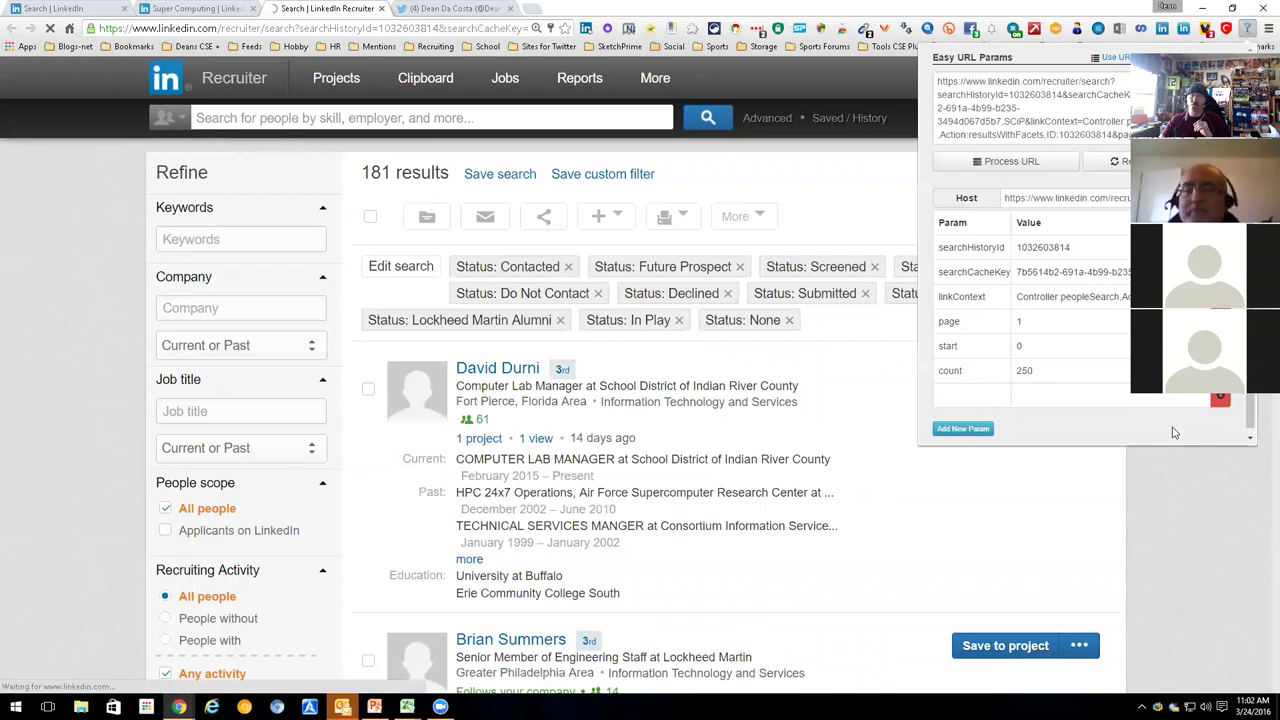
left_click(1177, 483)
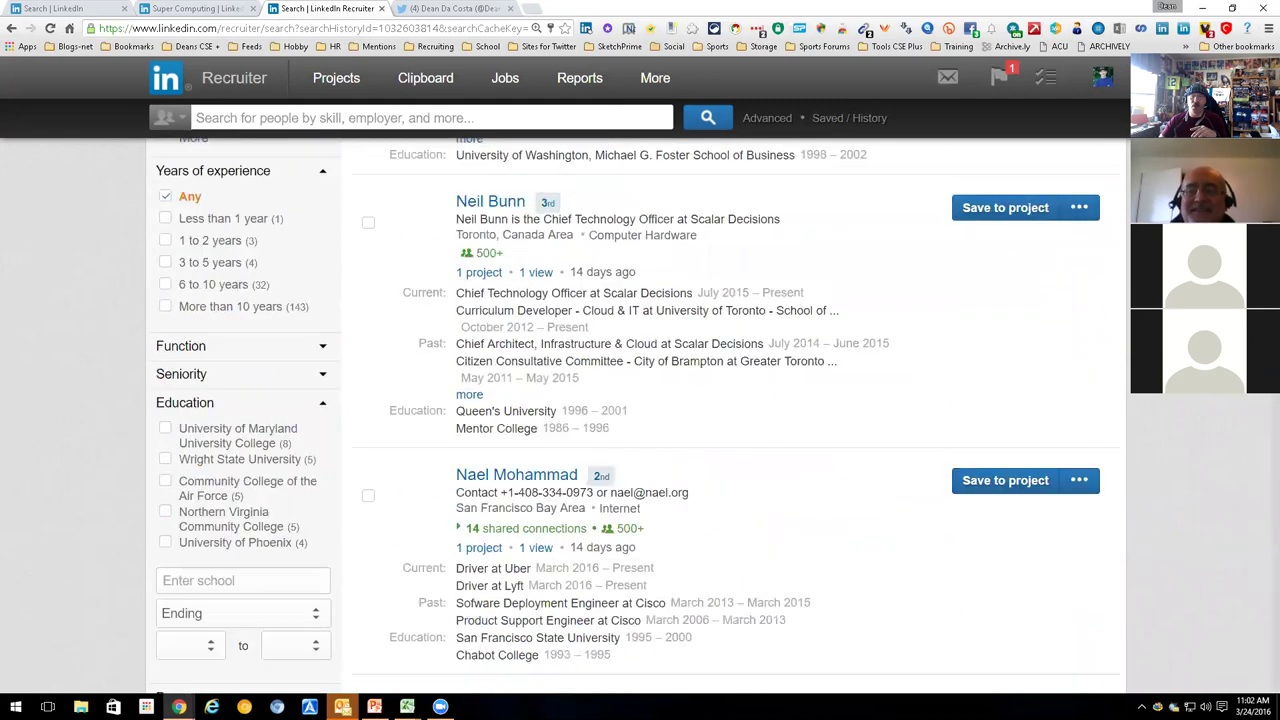
- Scroll down to the last of the 181 candidates, then back to the top
scroll(1262, 511, "down", 20)
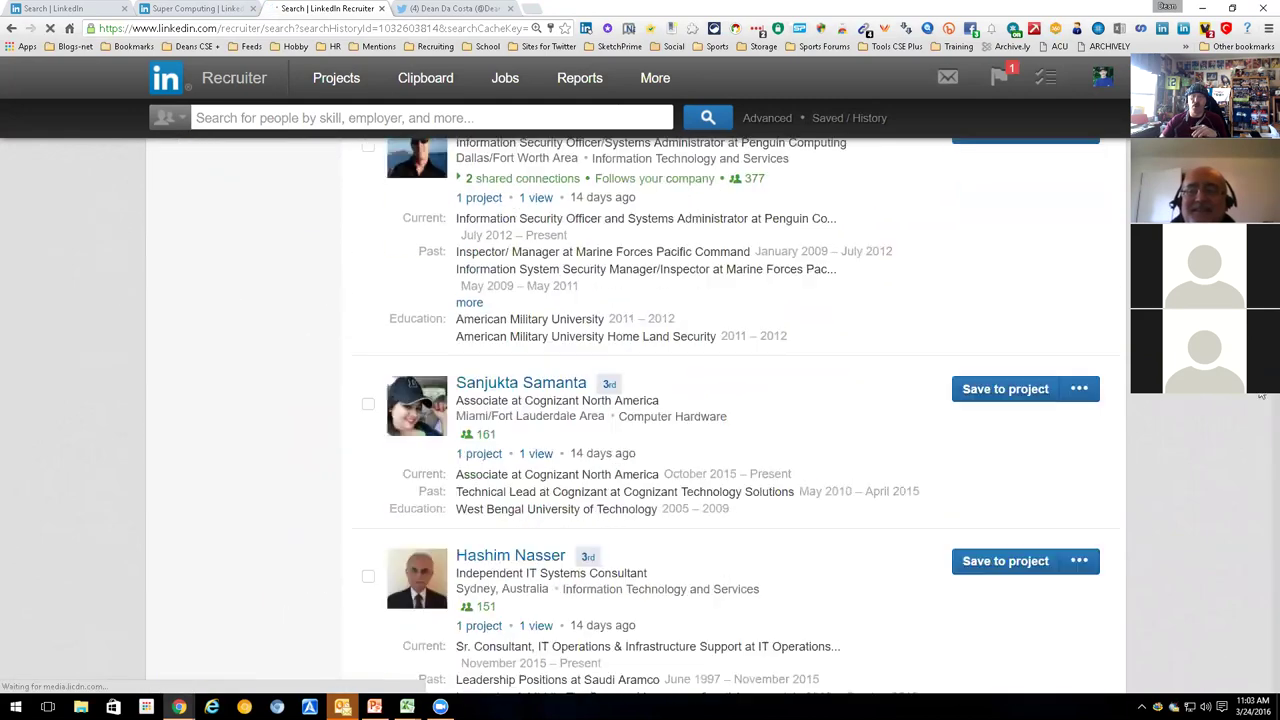
scroll(1262, 511, "down", 15)
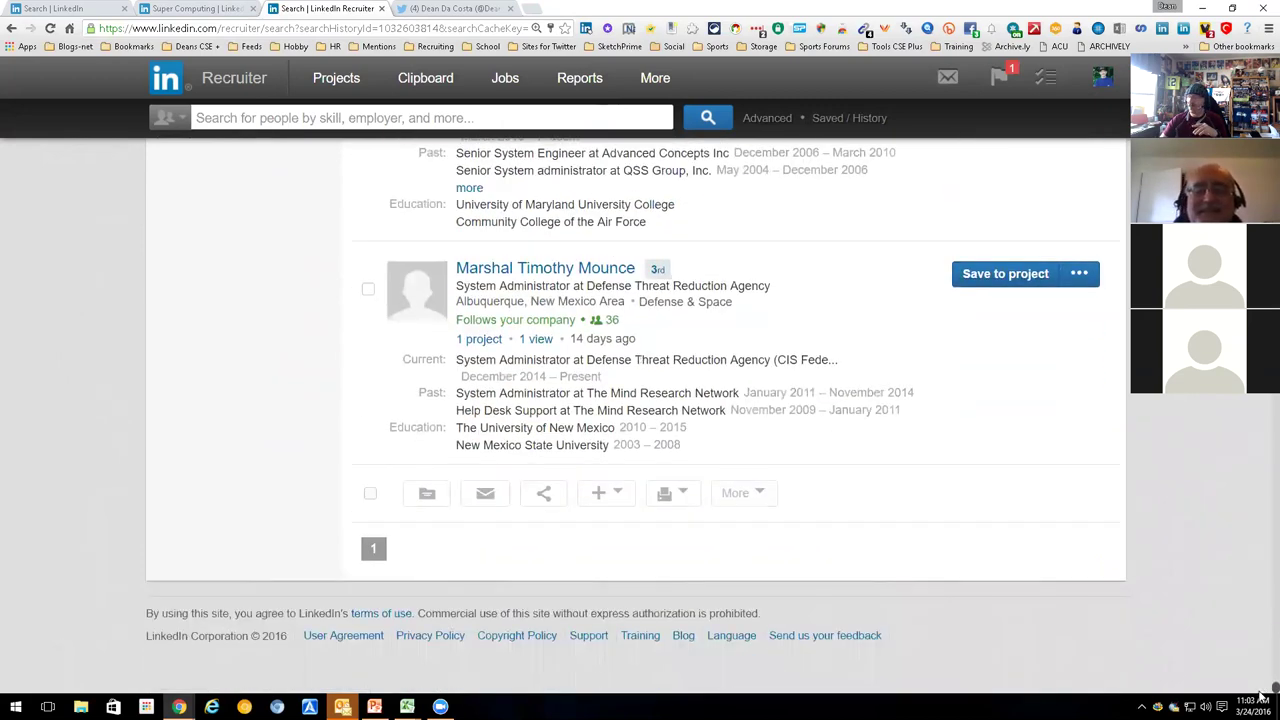
scroll(1262, 697, "up", 10)
scroll(1122, 92, "up", 10)
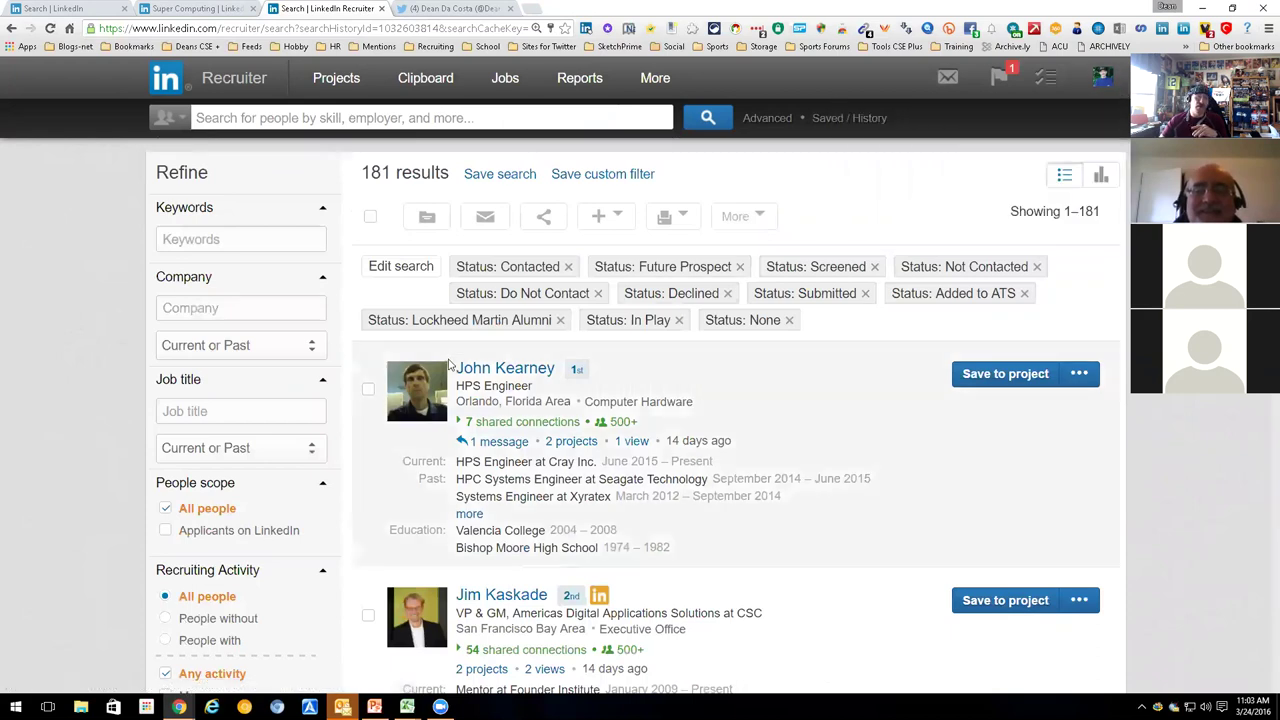
left_click_drag(460, 370, 693, 540)
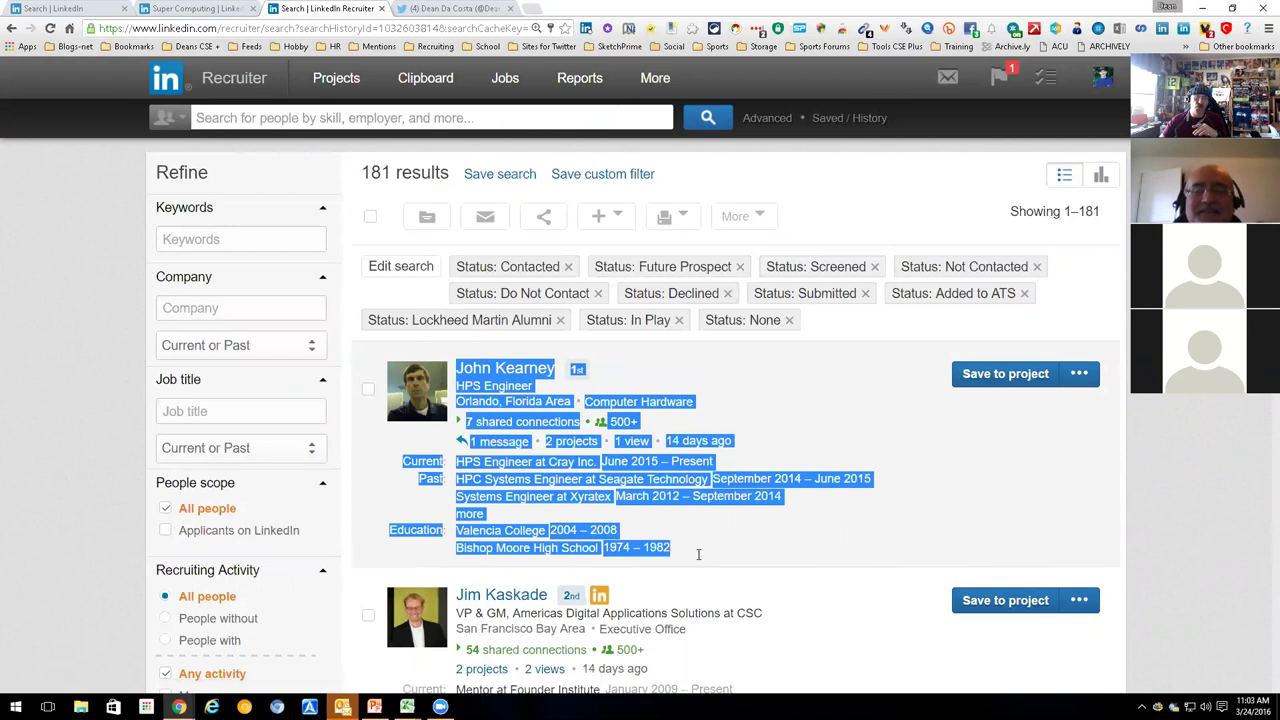
right_click(507, 383)
left_click(600, 594)
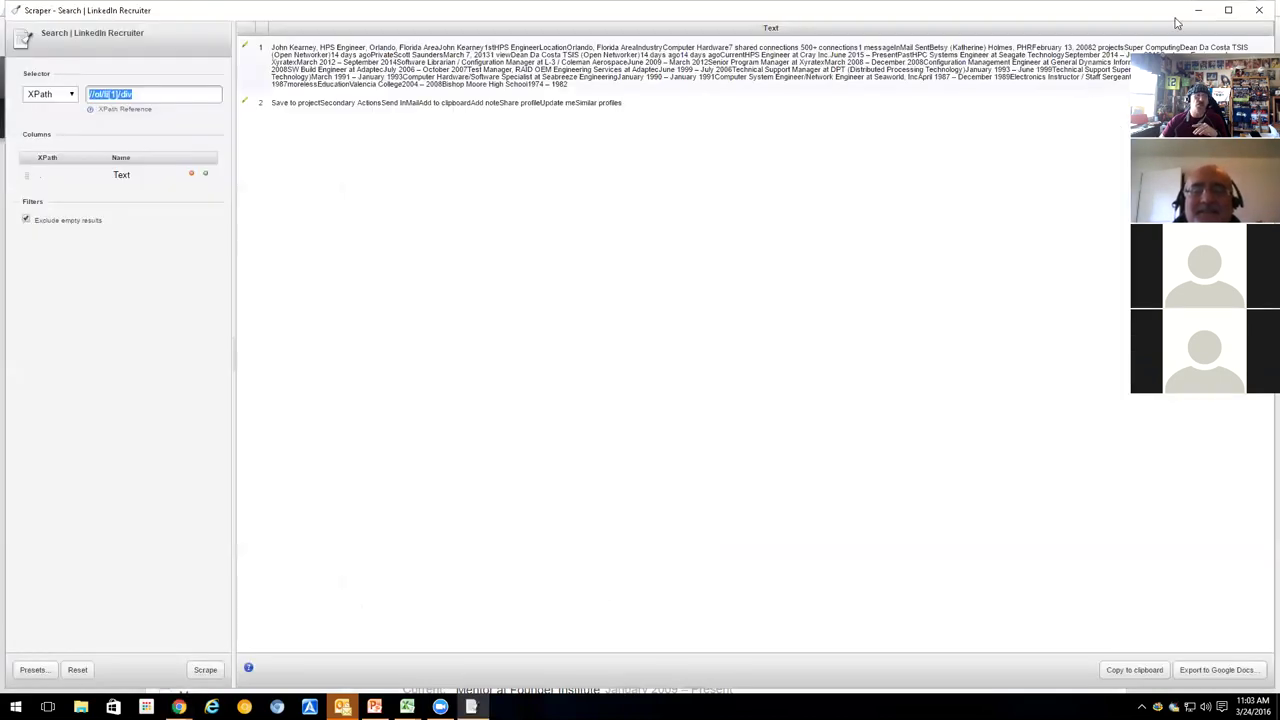
left_click(1259, 10)
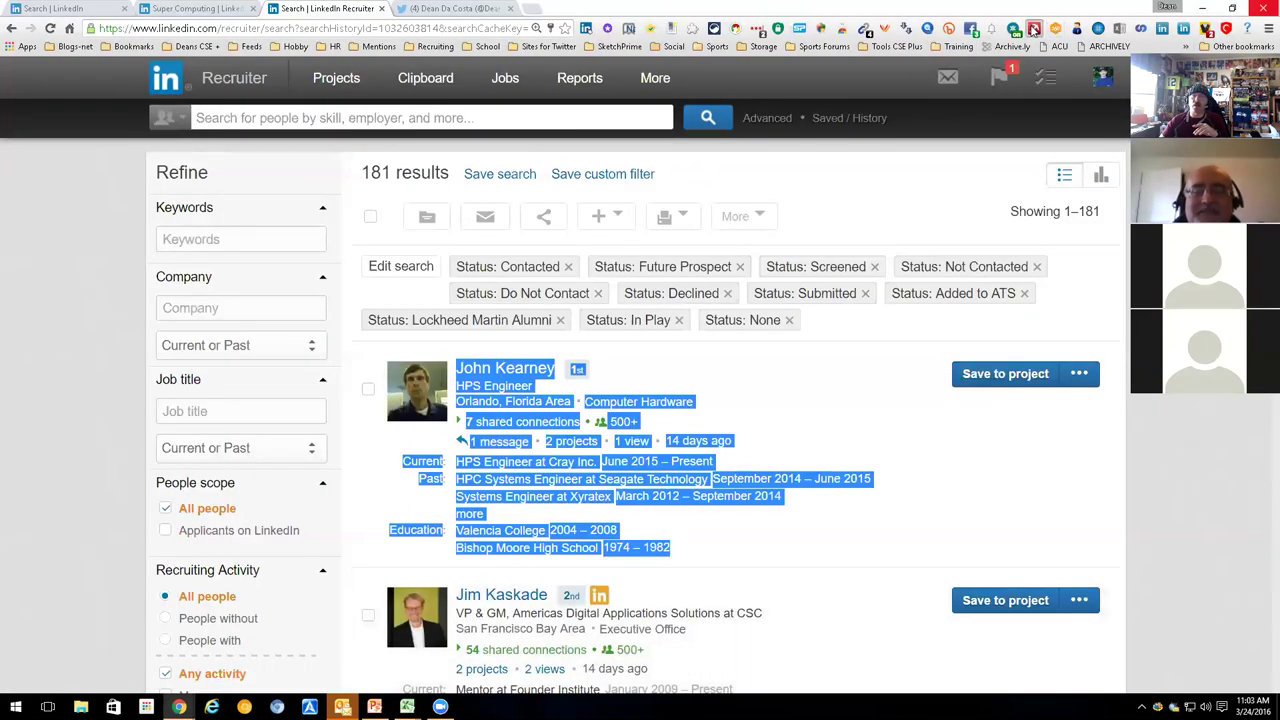
left_click(1033, 30)
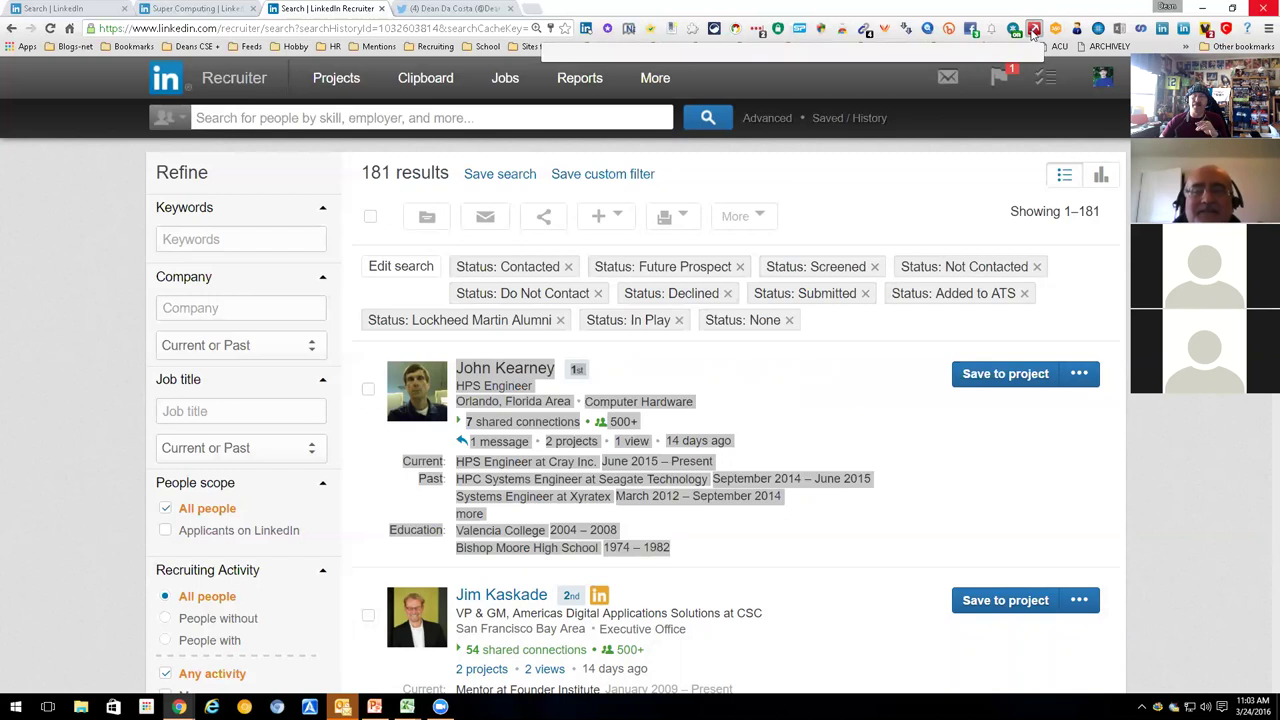
left_click(1102, 77)
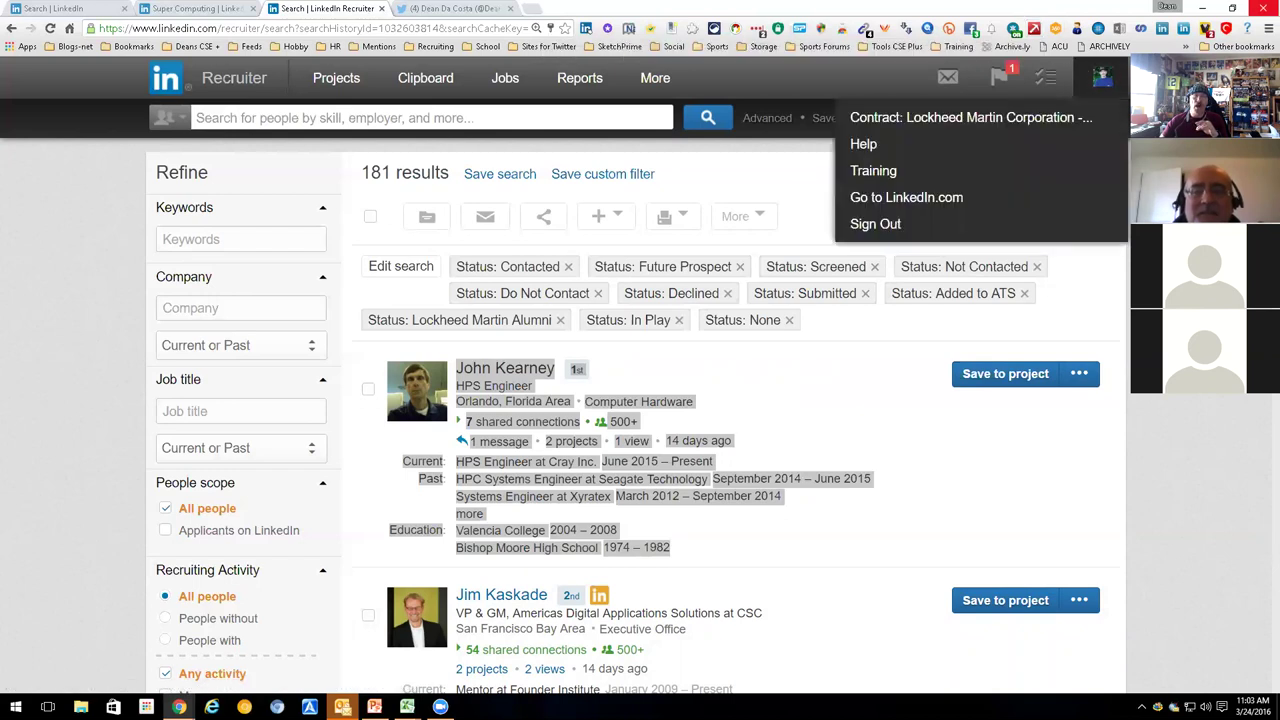
left_click(1114, 286)
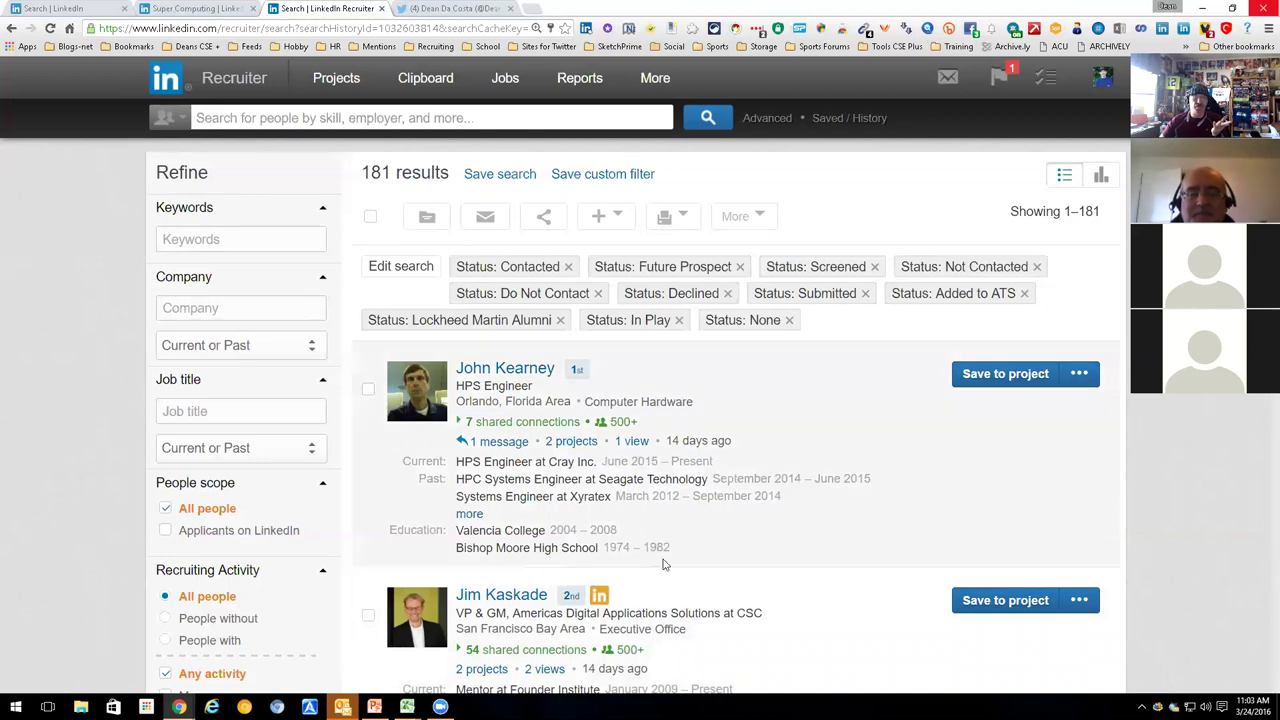
left_click_drag(705, 553, 476, 368)
right_click(476, 368)
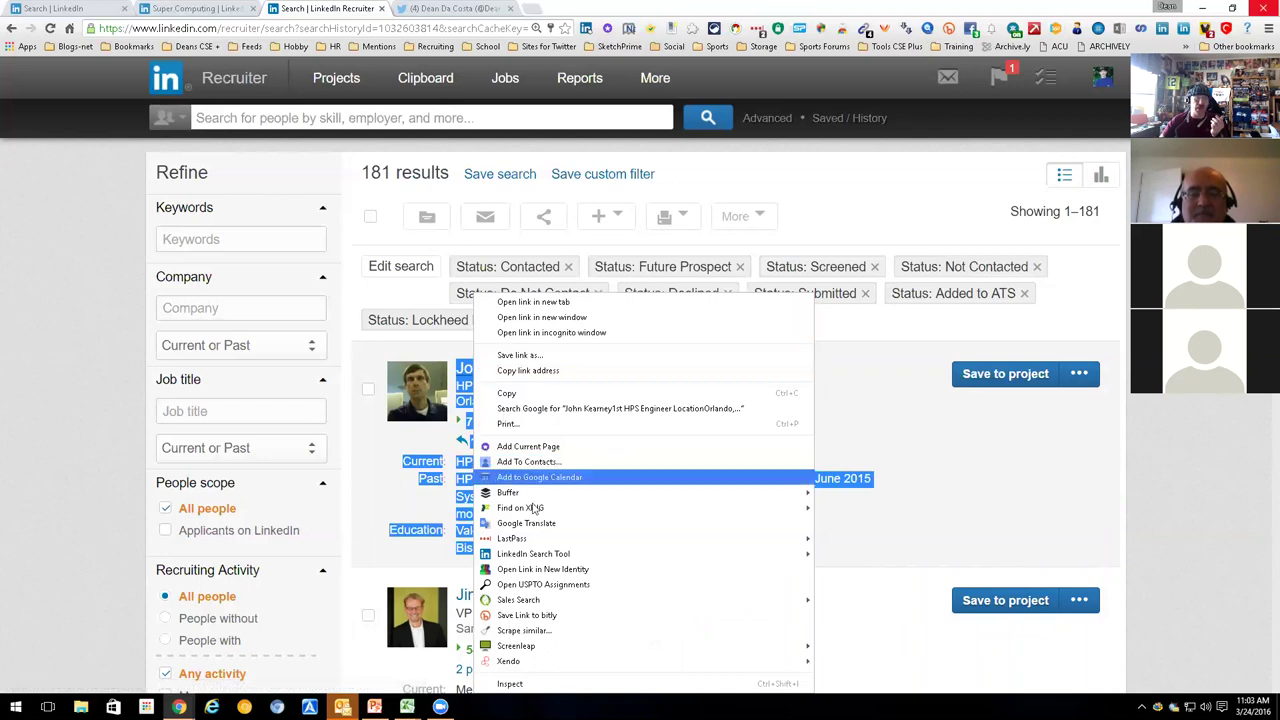
left_click(551, 633)
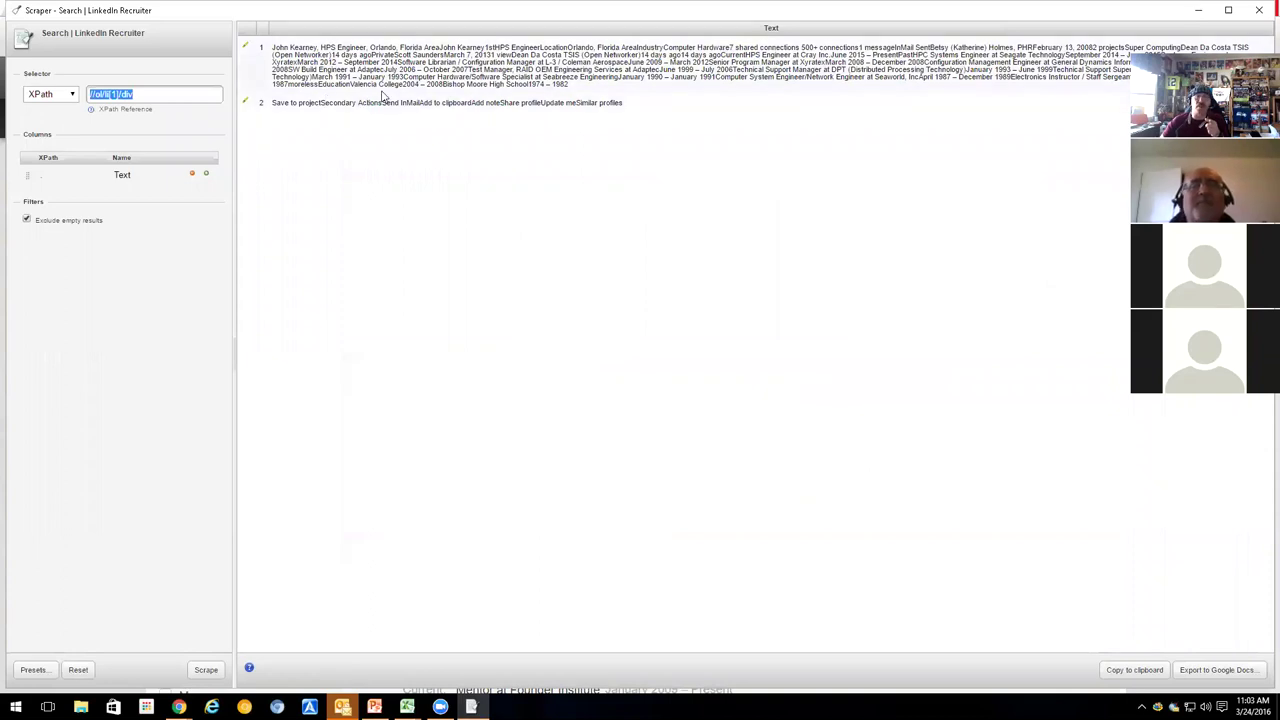
left_click(1258, 10)
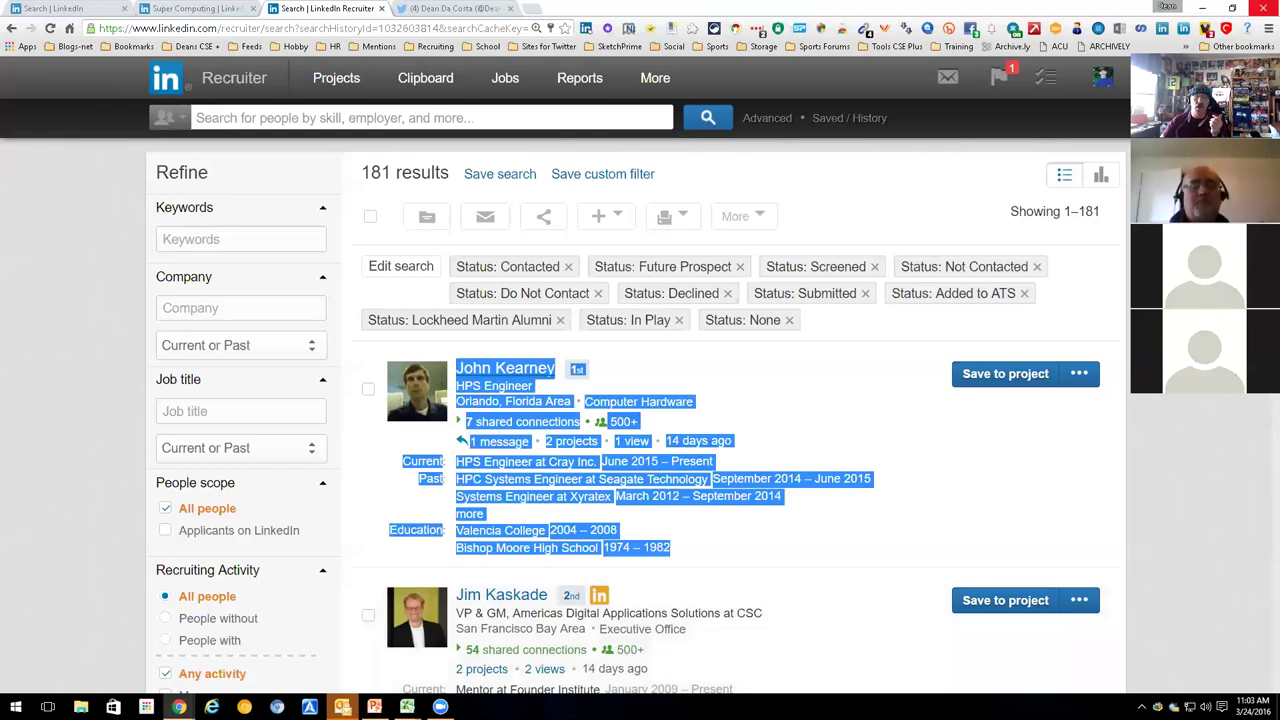
right_click(648, 450)
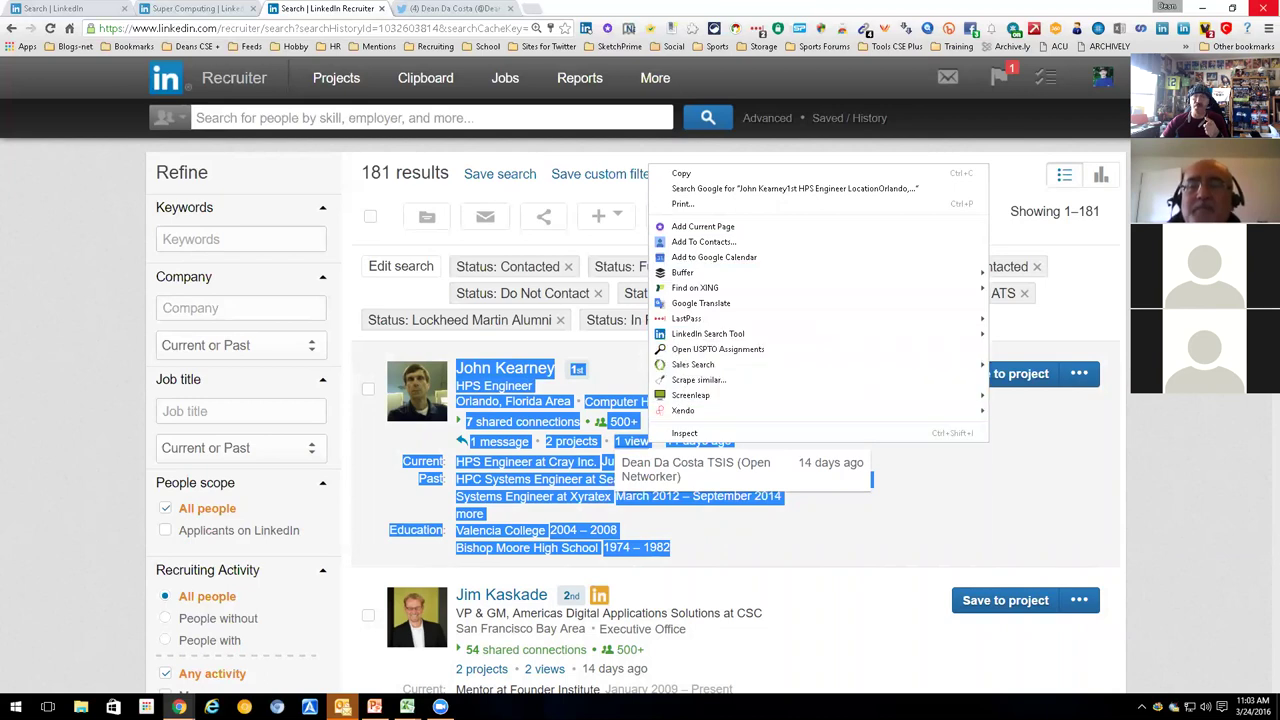
left_click(1103, 77)
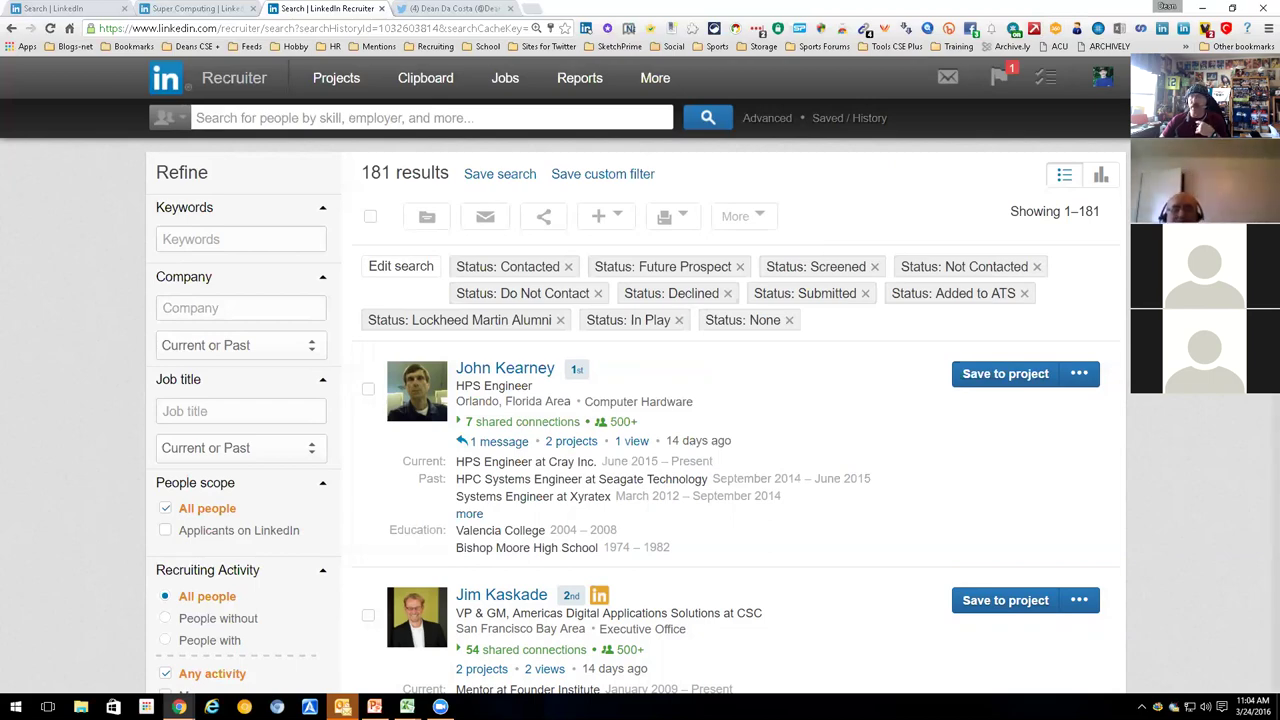
scroll(640, 420, "down", 15)
scroll(640, 420, "down", 8)
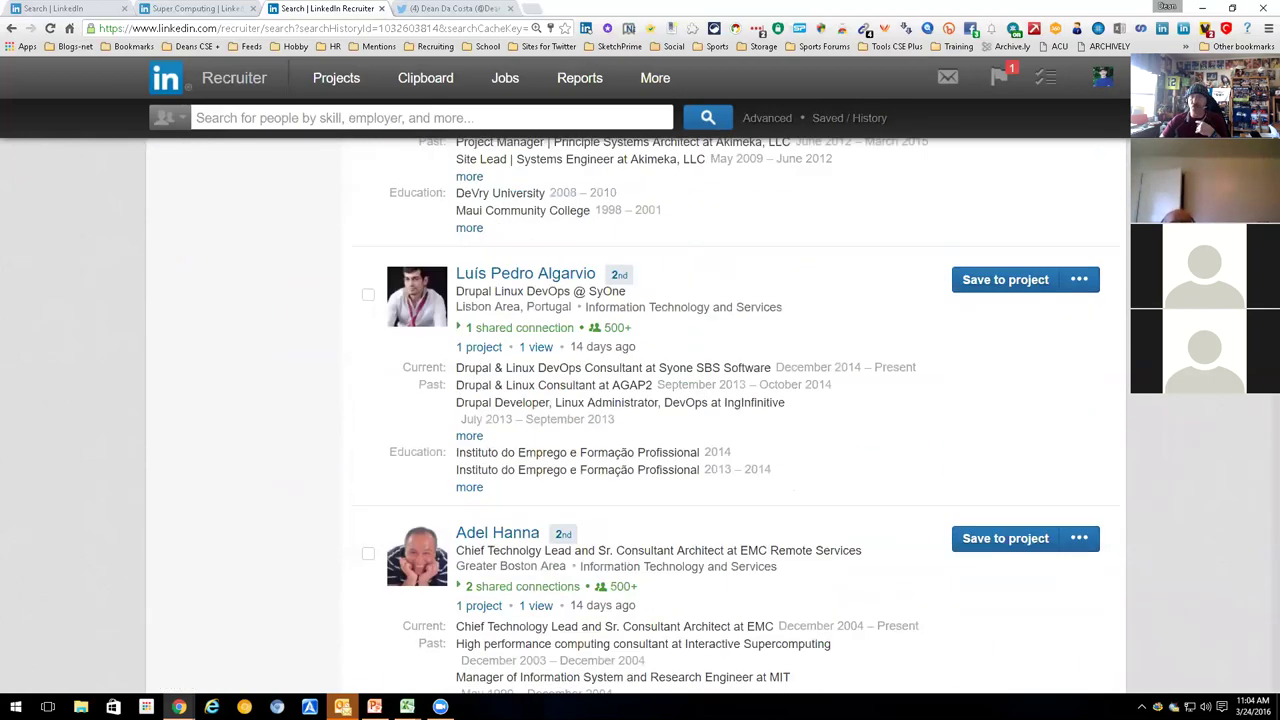
scroll(640, 420, "up", 20)
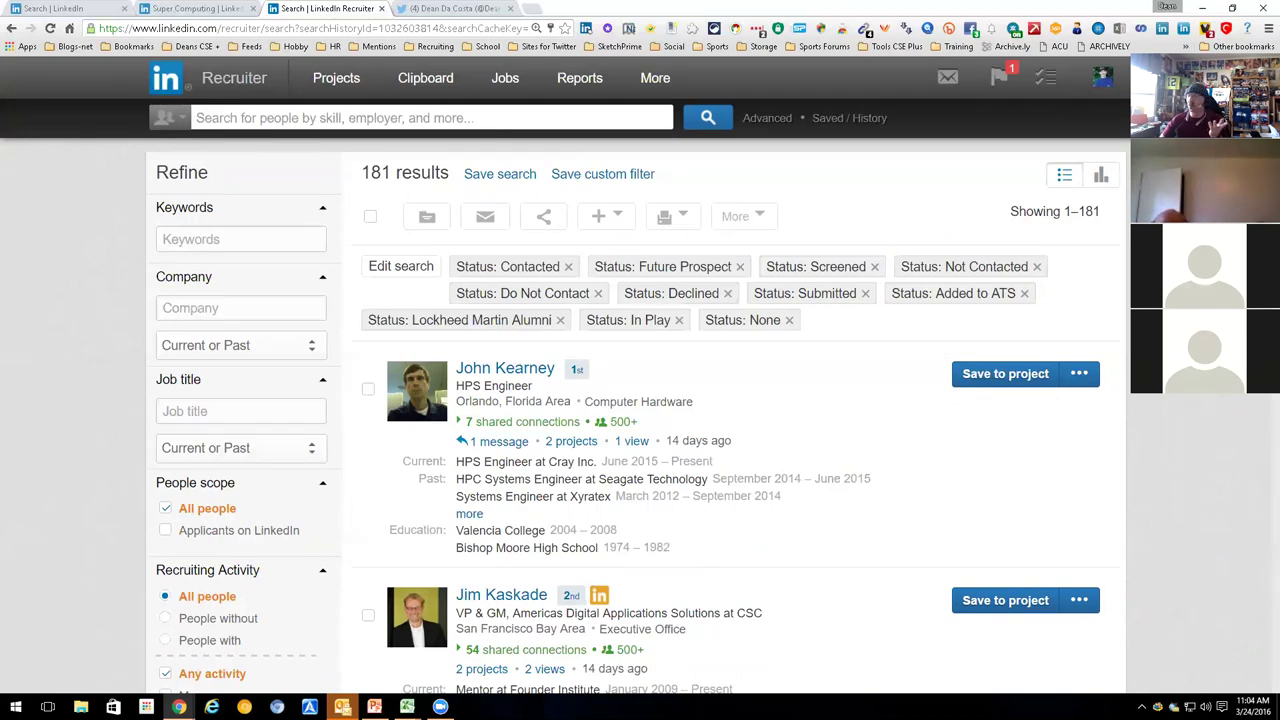
- Open the Data Scraper web store page and remove the extension from Chrome
left_click(1045, 77)
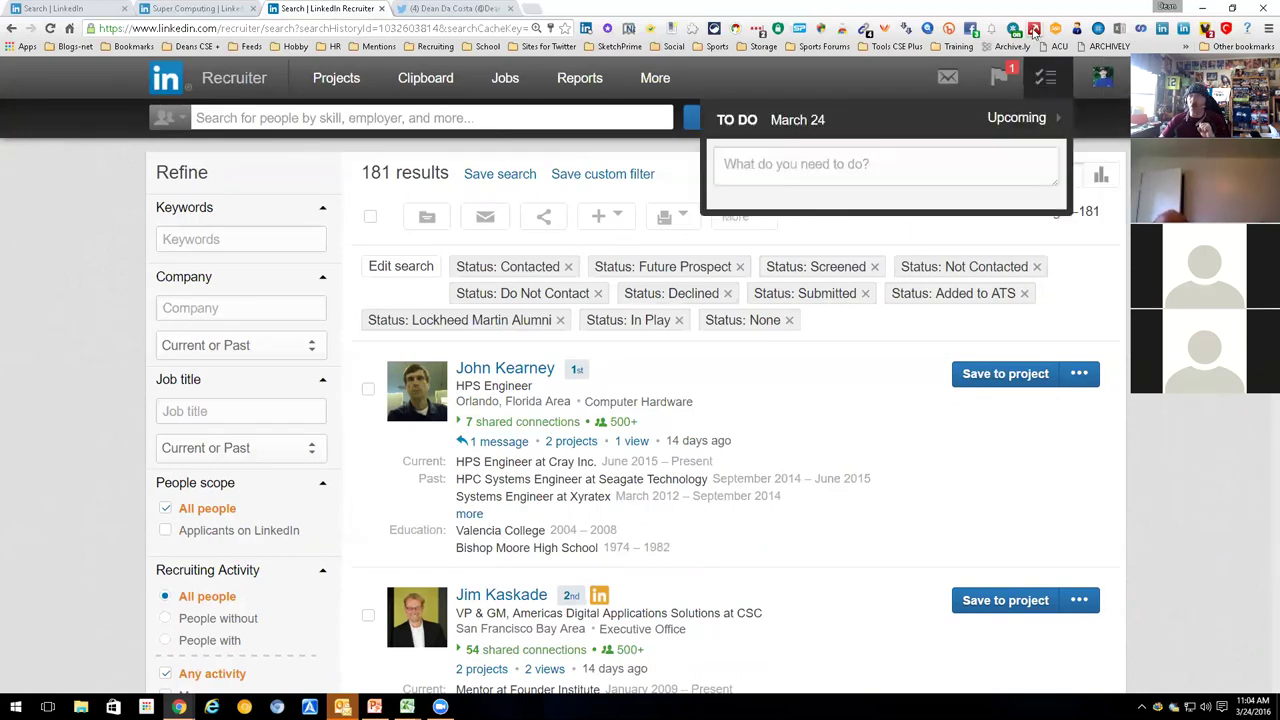
right_click(1034, 30)
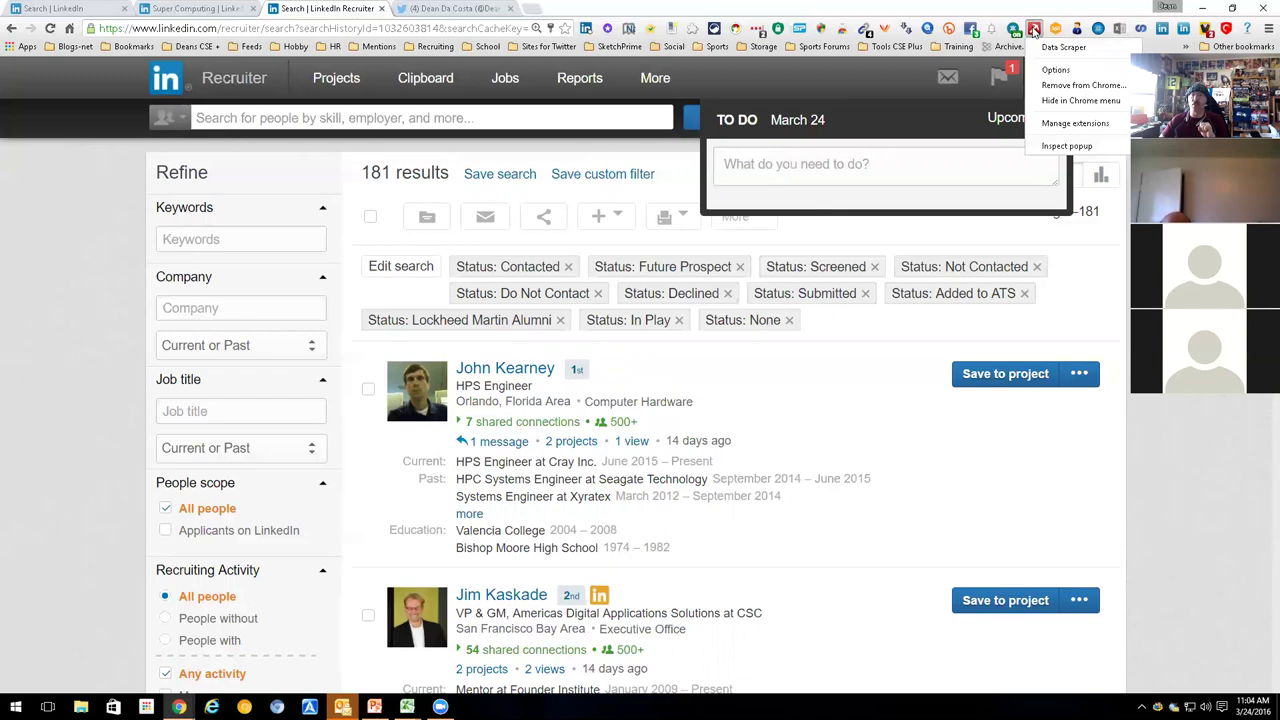
left_click(1060, 47)
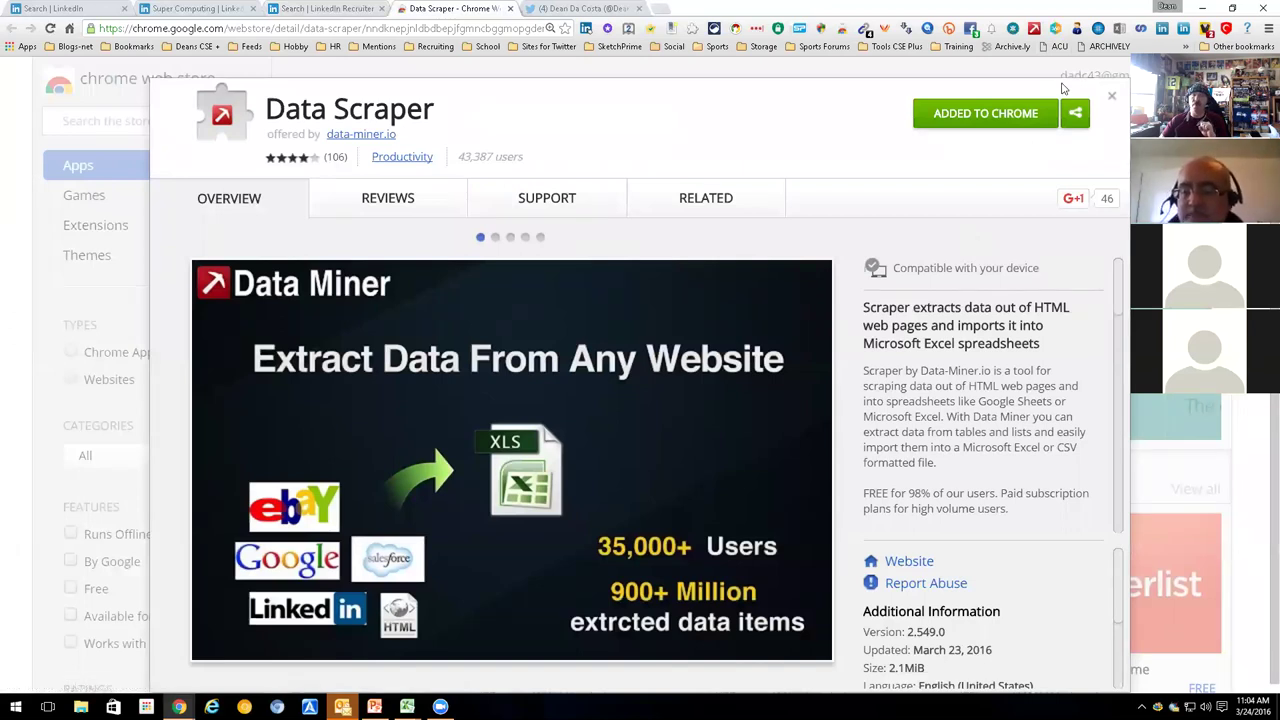
right_click(1034, 29)
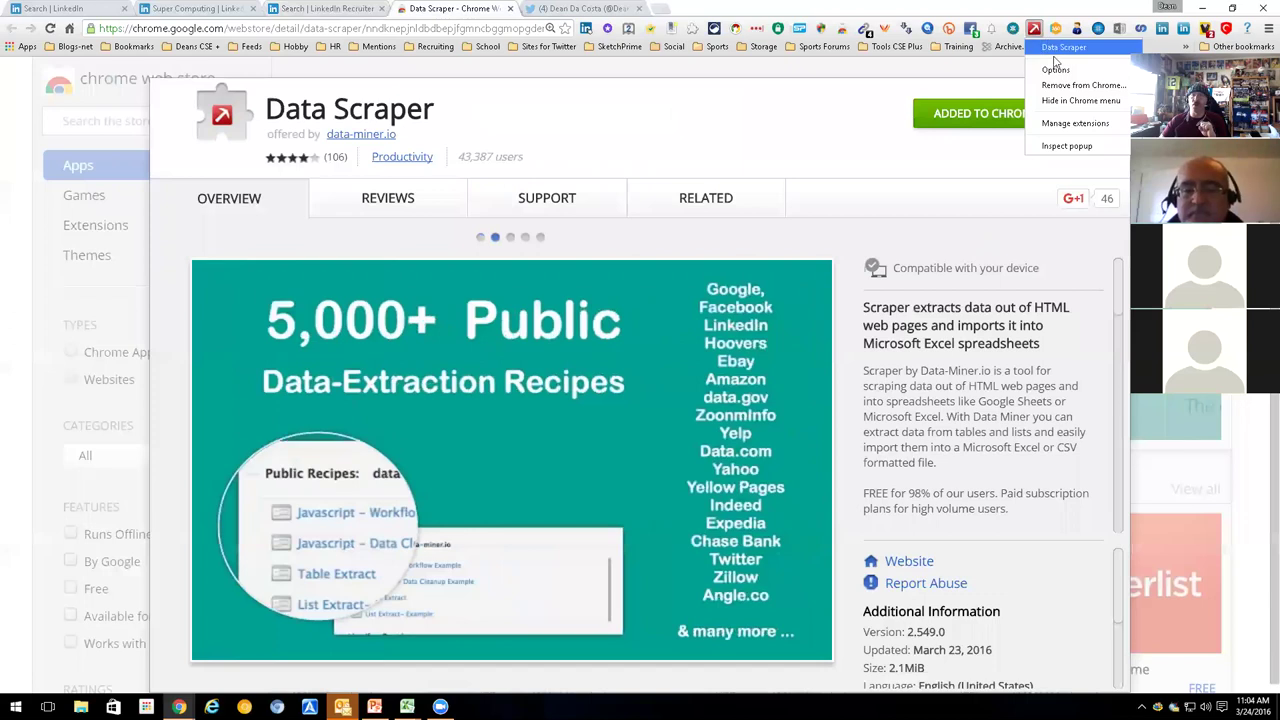
left_click(1070, 86)
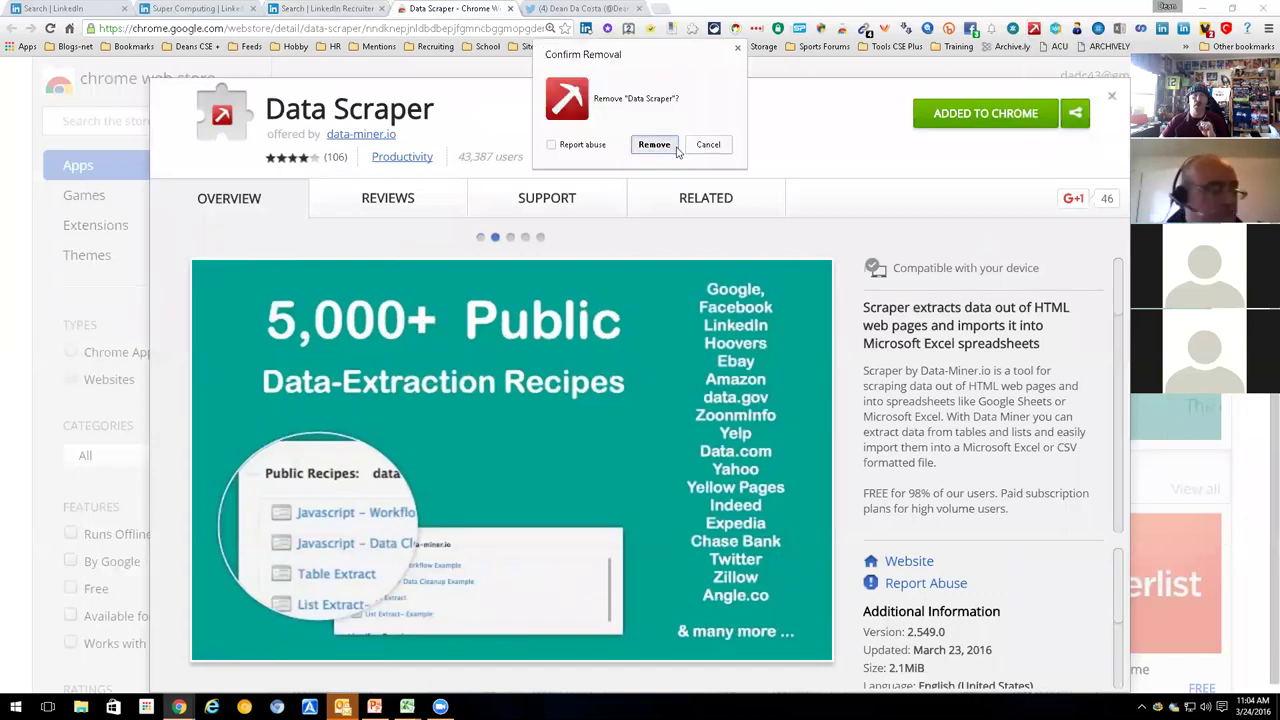
left_click(655, 145)
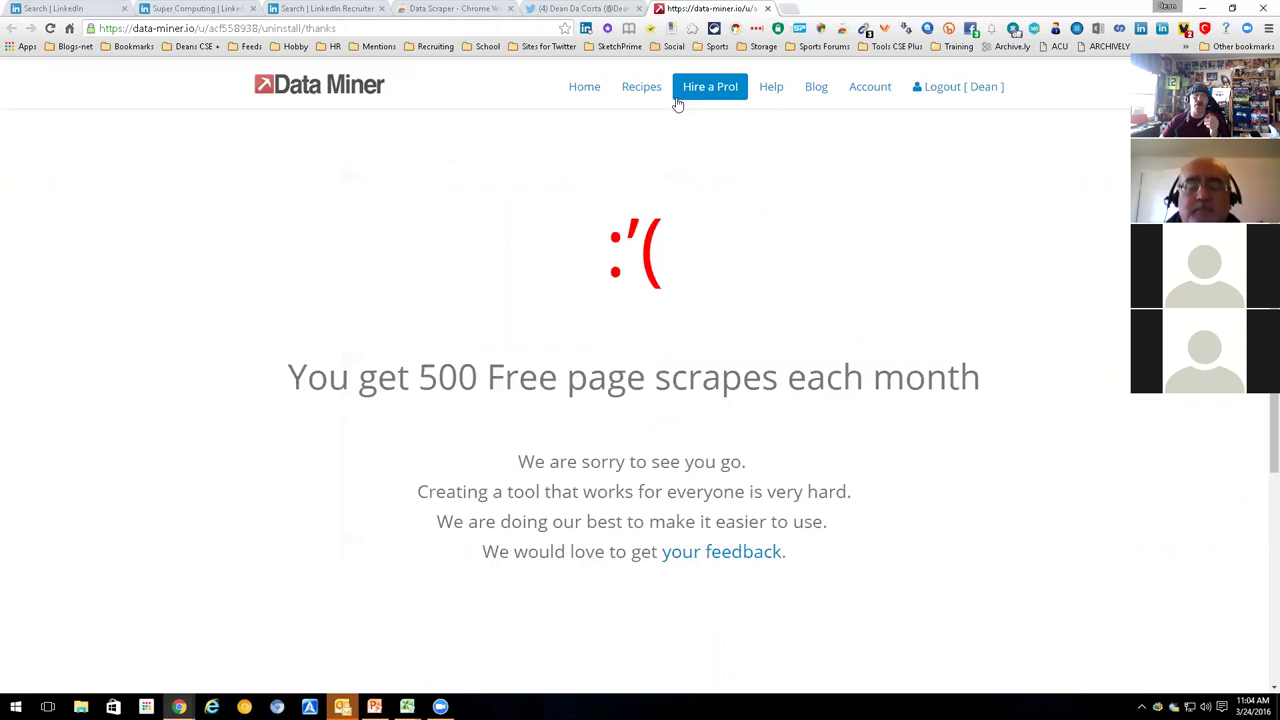
- Reinstall Data Scraper from the Data Miner home page, then return to the LinkedIn search tab
left_click(585, 100)
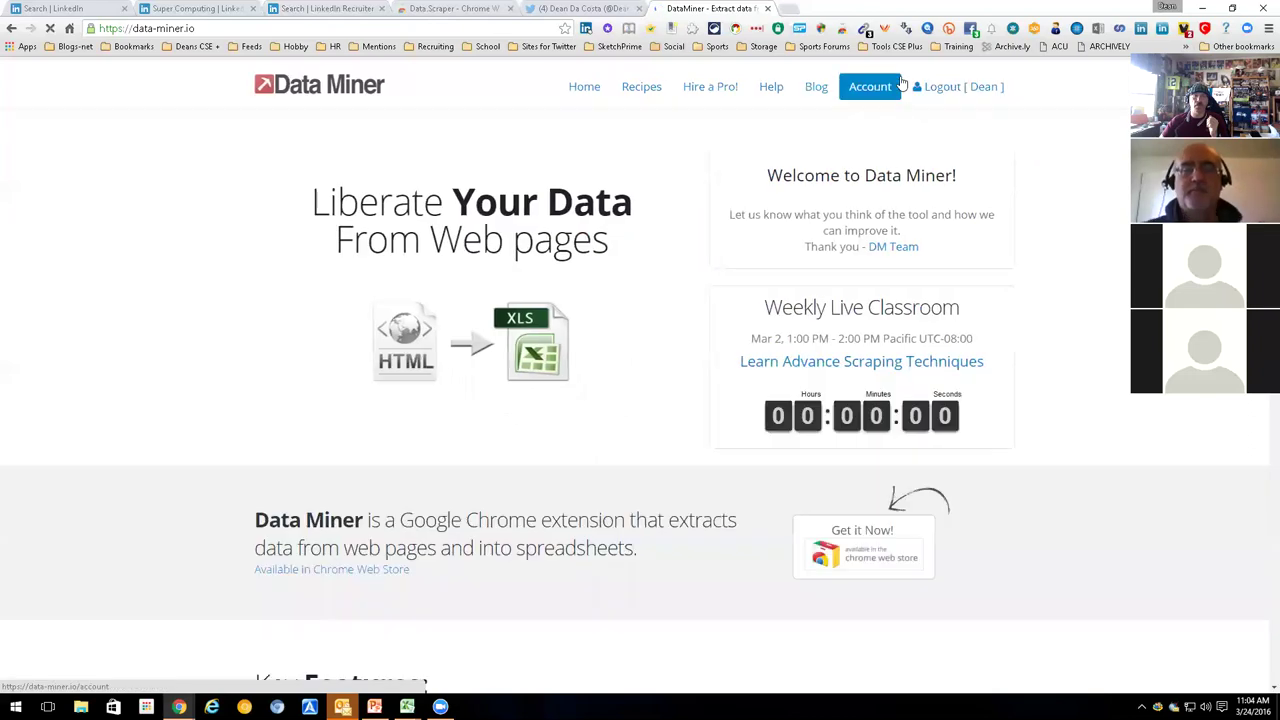
left_click(868, 562)
left_click(674, 150)
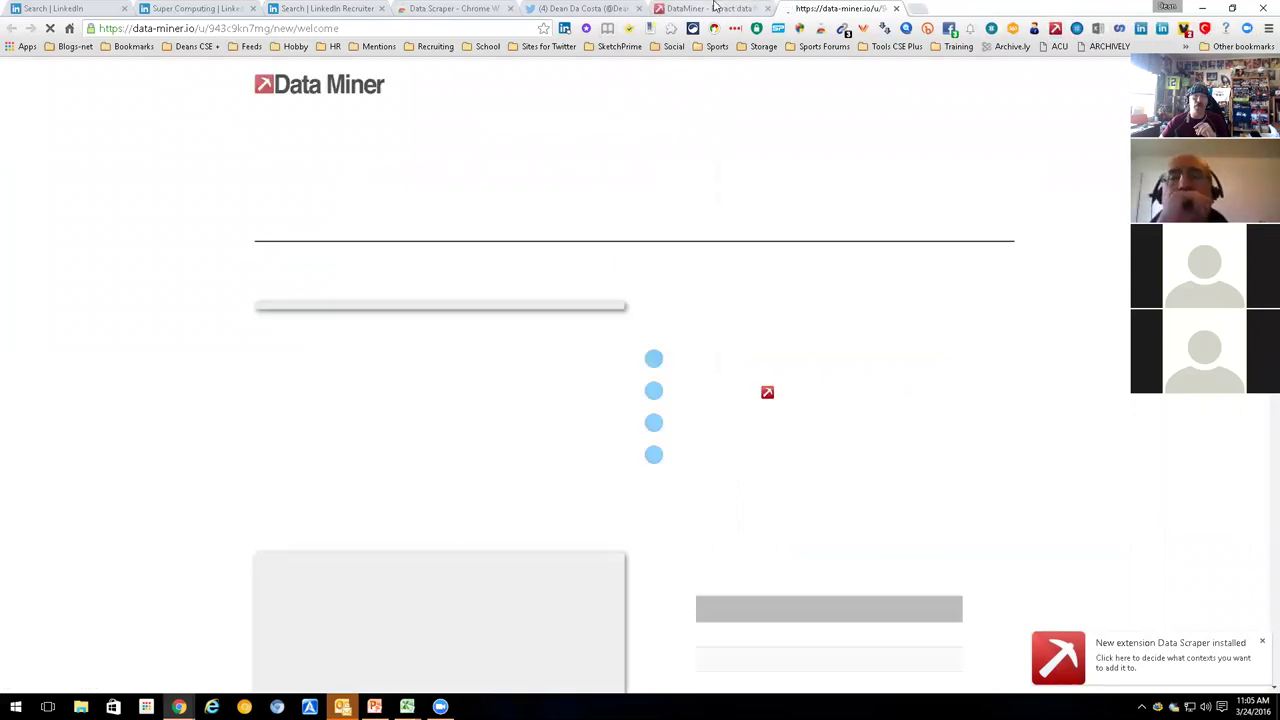
left_click(592, 8)
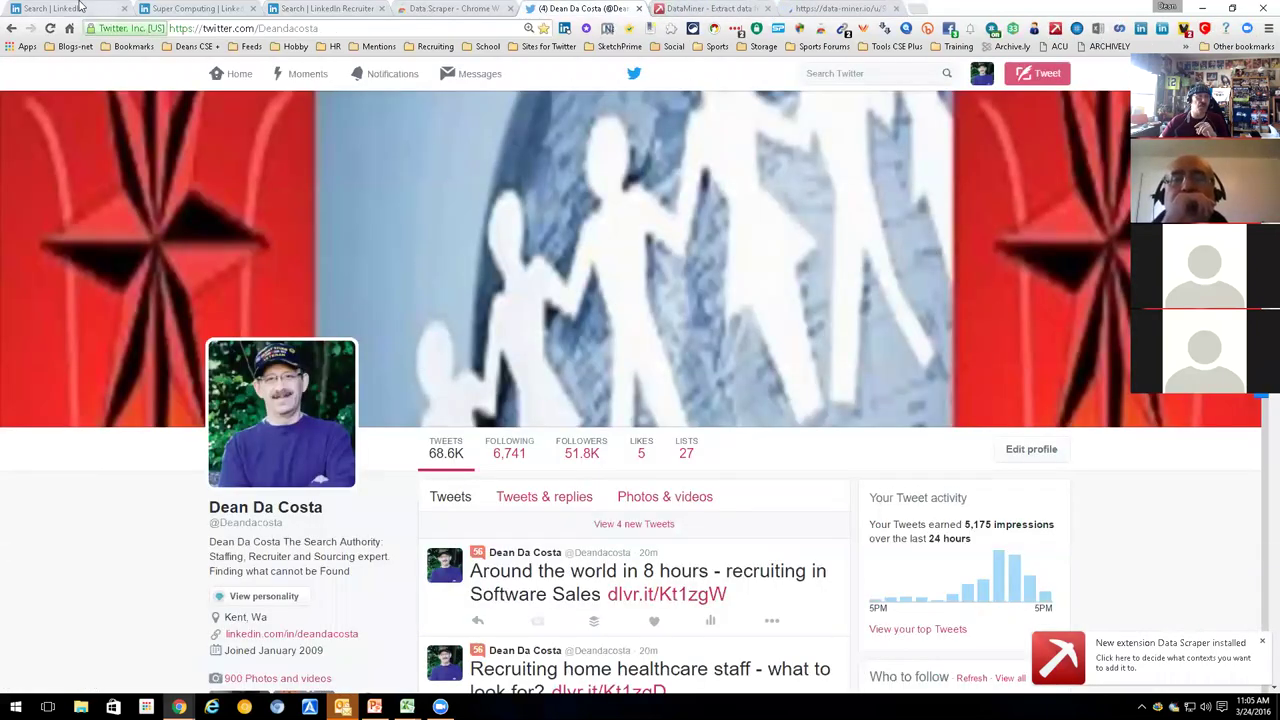
left_click(80, 7)
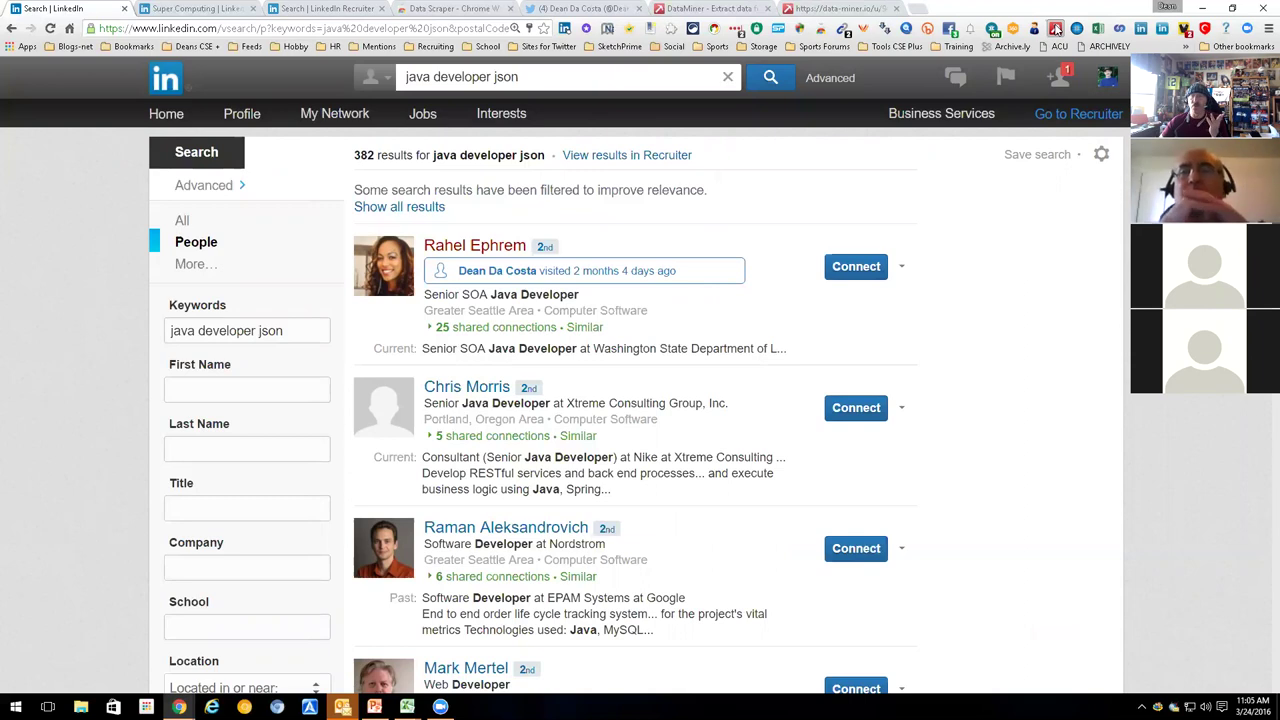
- Run Data Miner's 'LinkedIn - People Search (logged in)' recipe, accepting the page reload
left_click(1056, 30)
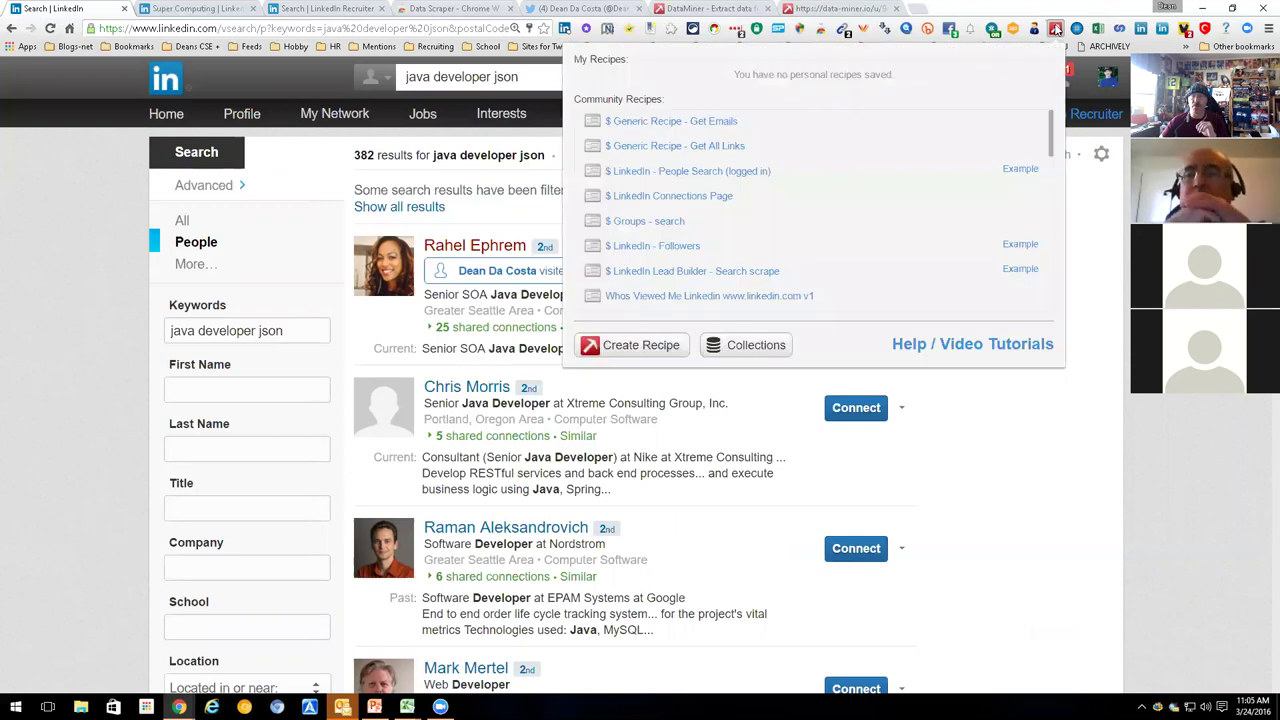
triple_click(1052, 140)
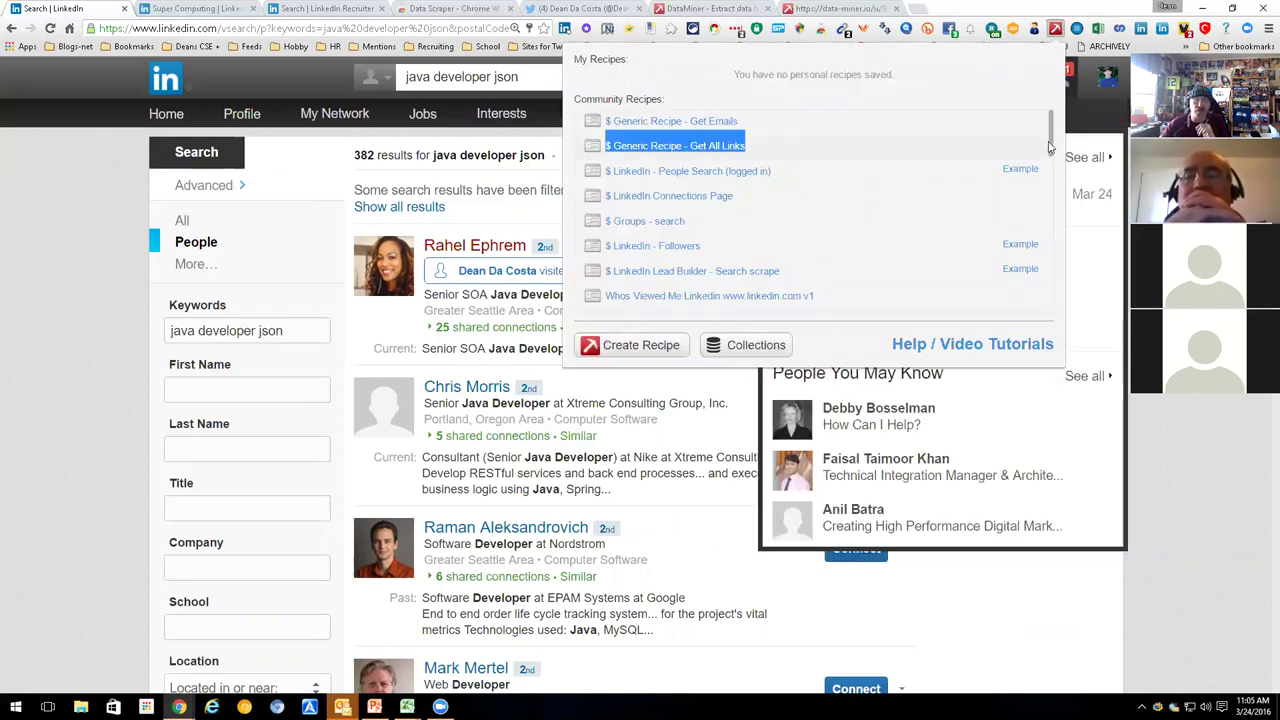
left_click_drag(1048, 148, 1048, 174)
left_click_drag(1048, 181, 1049, 297)
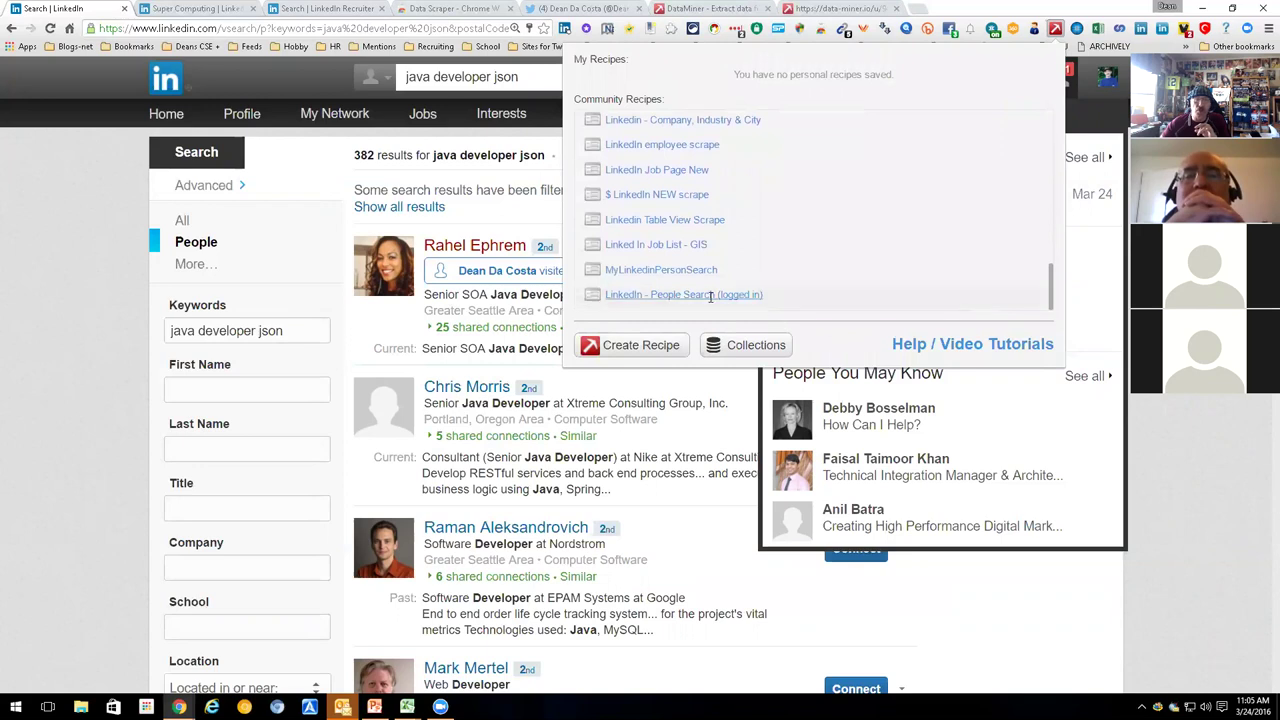
left_click(712, 296)
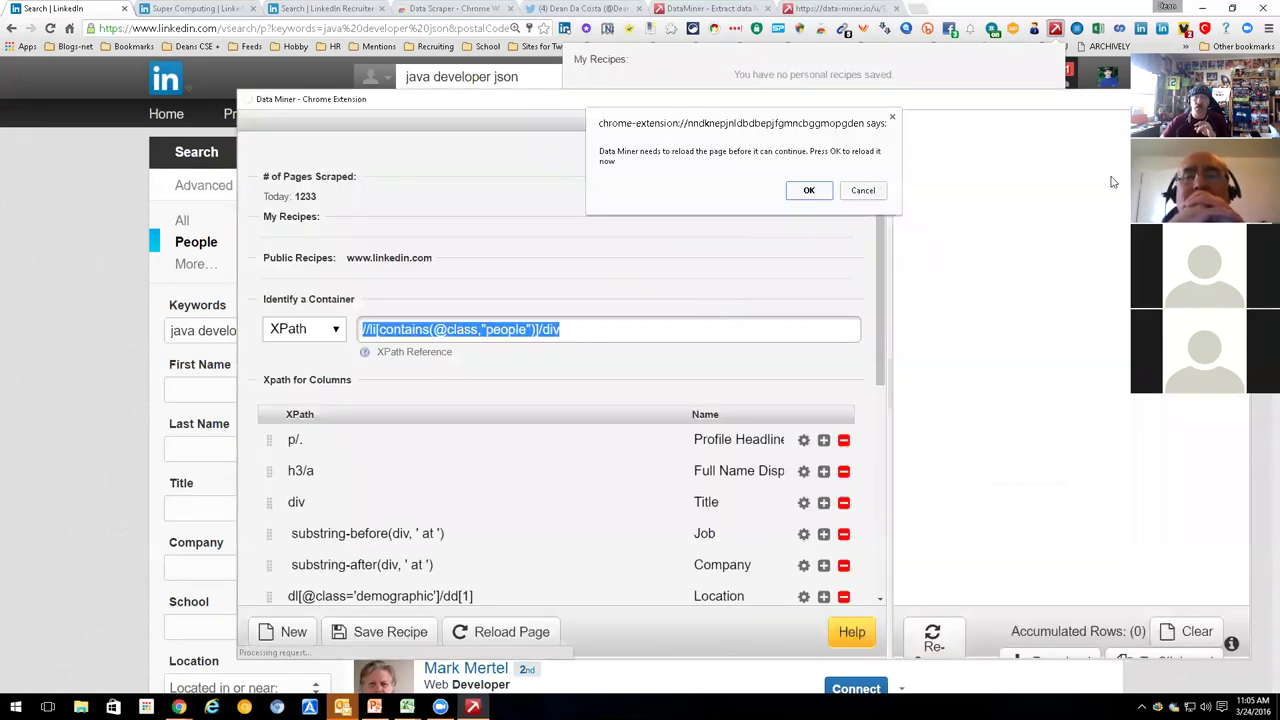
left_click(808, 194)
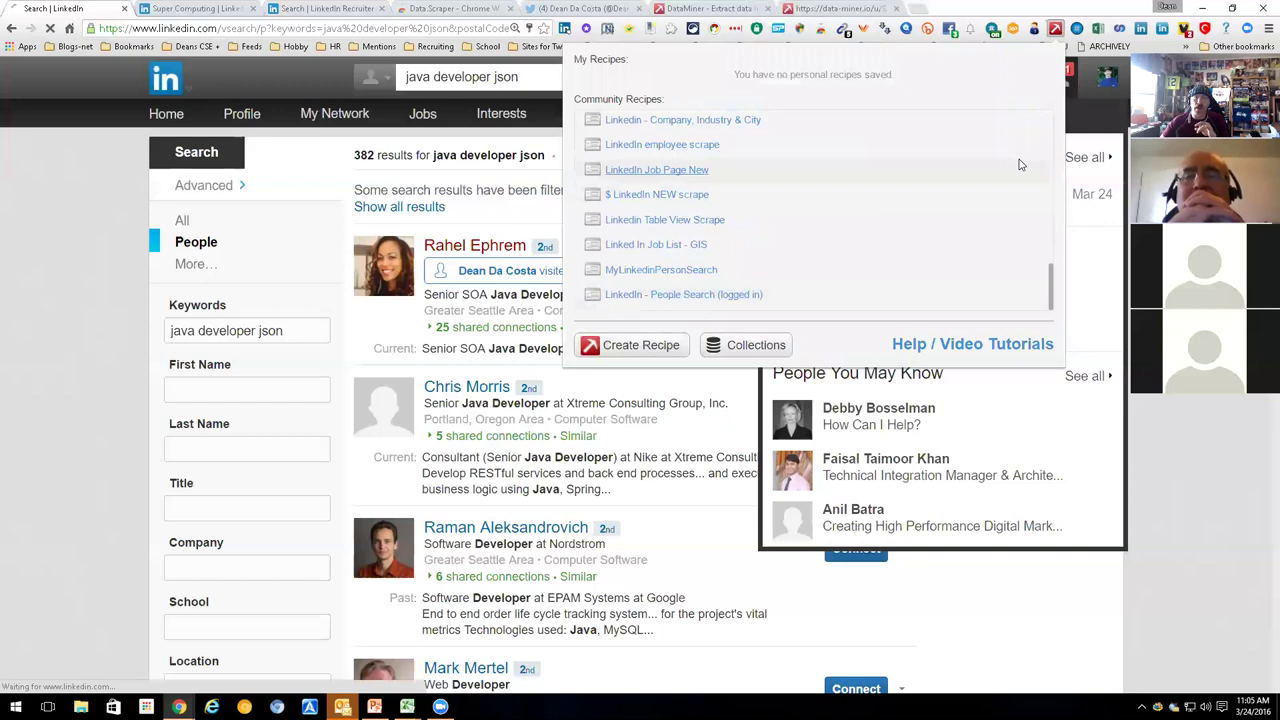
left_click(720, 296)
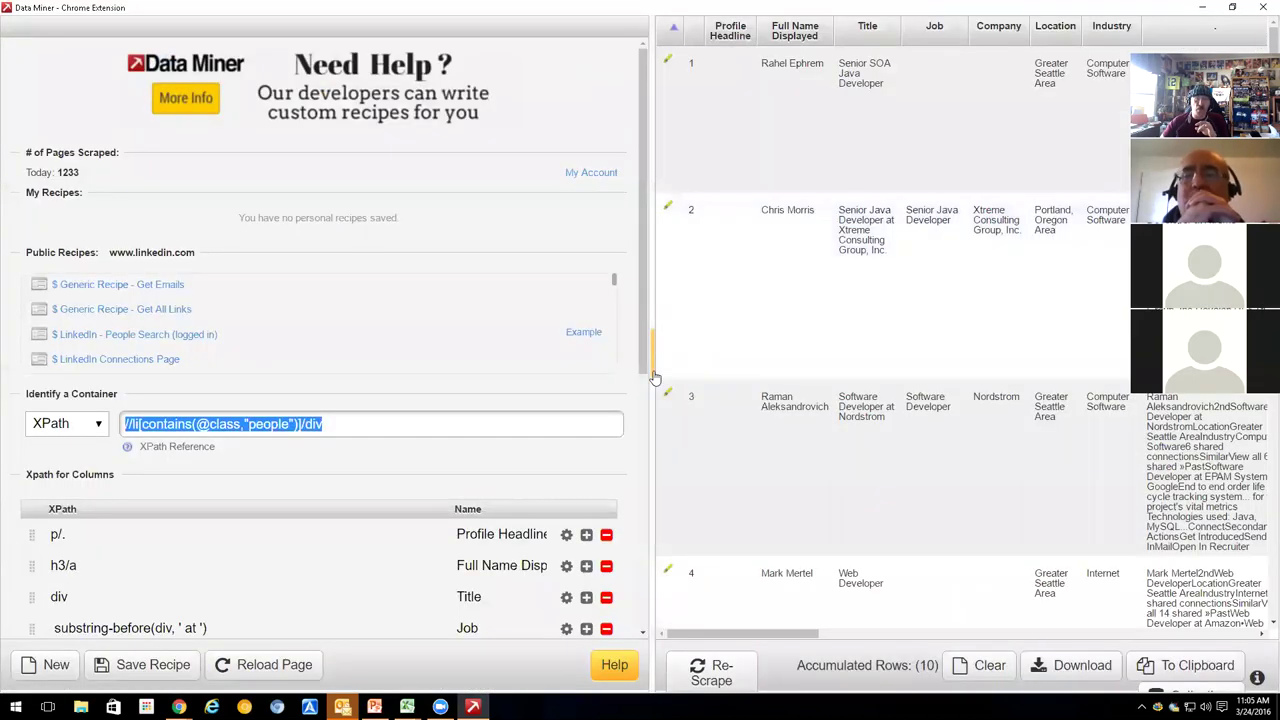
- Review the 10 scraped rows of names, titles, companies, locations and links, then close the window
left_click(655, 376)
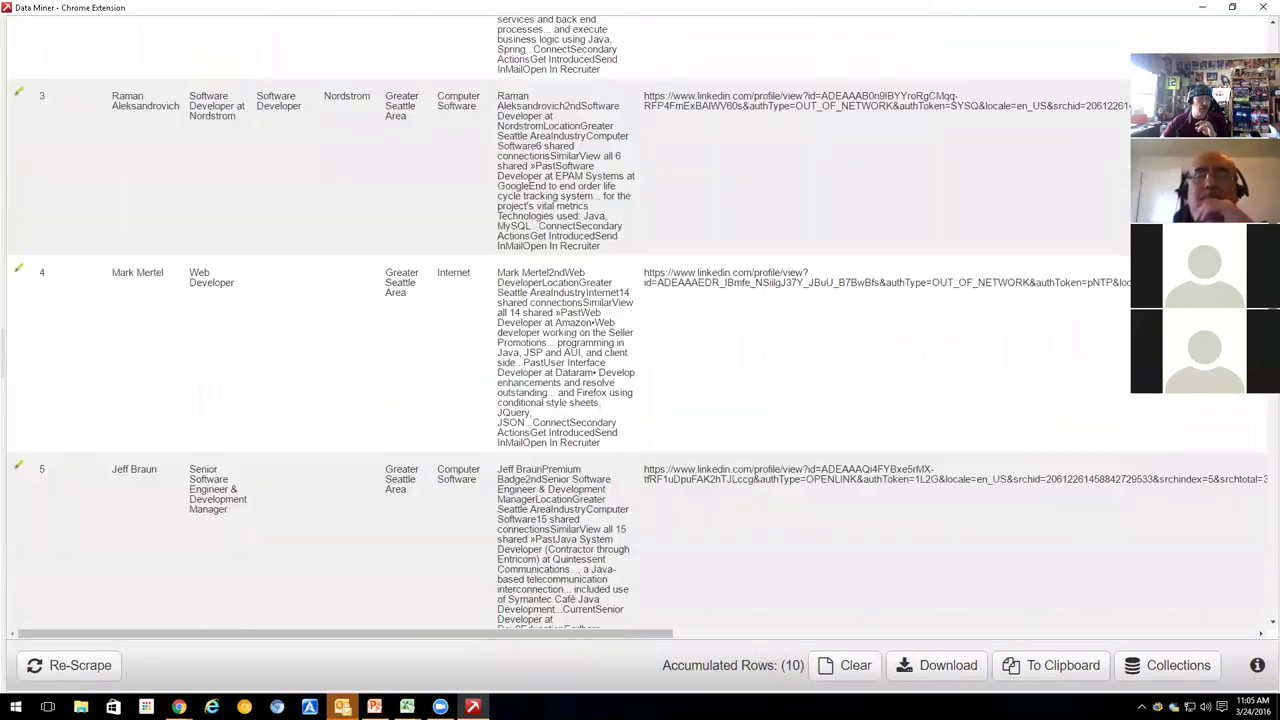
left_click_drag(1272, 40, 1258, 507)
scroll(1260, 510, "up", 10)
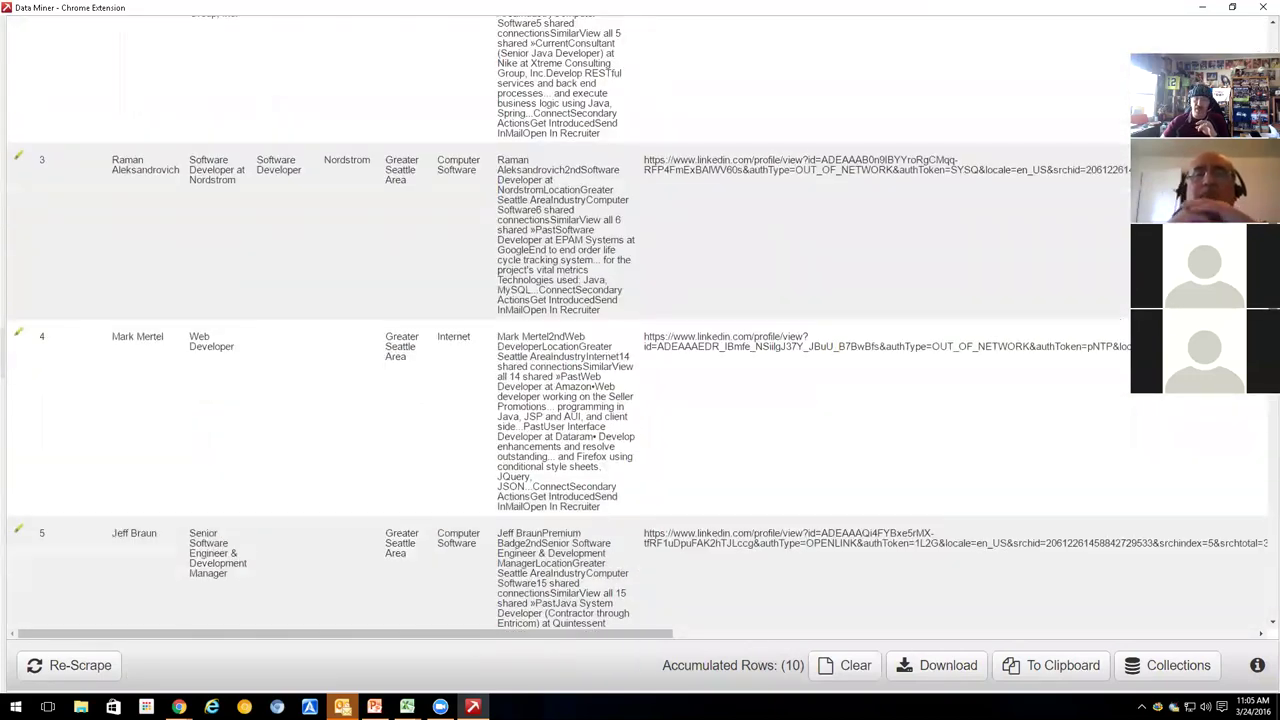
scroll(1260, 510, "down", 9)
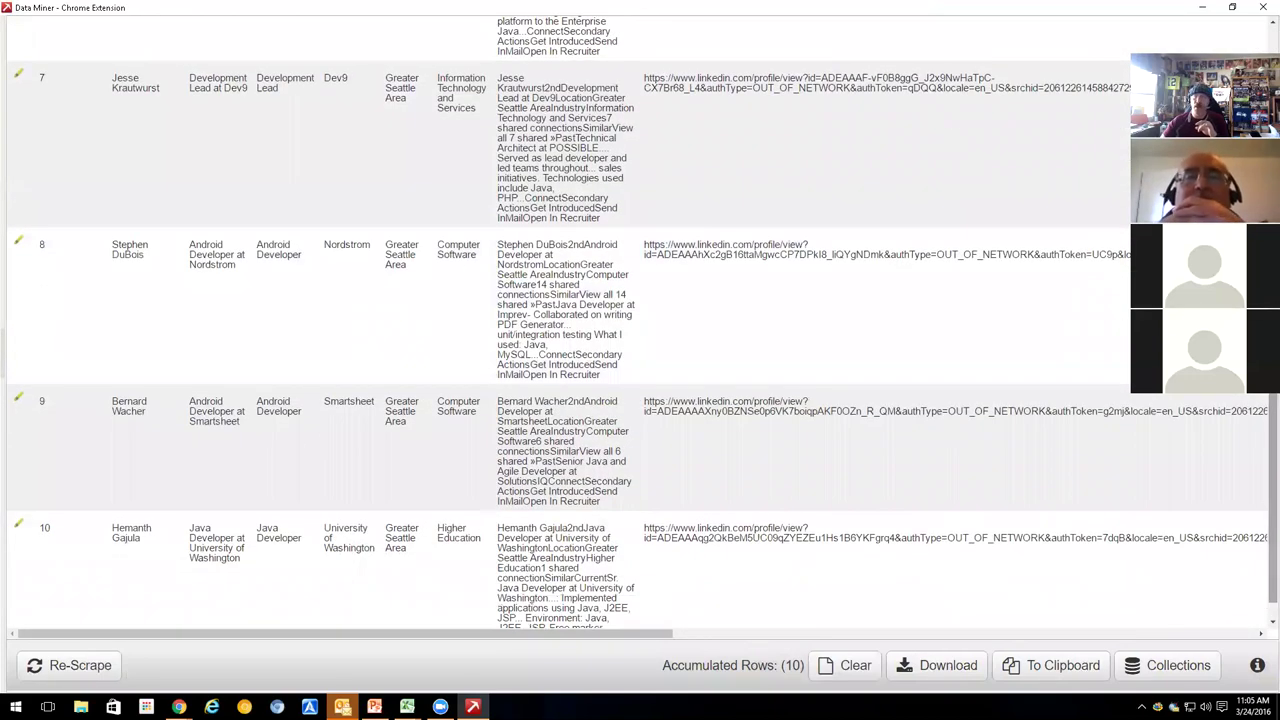
left_click(1263, 7)
left_click(1035, 289)
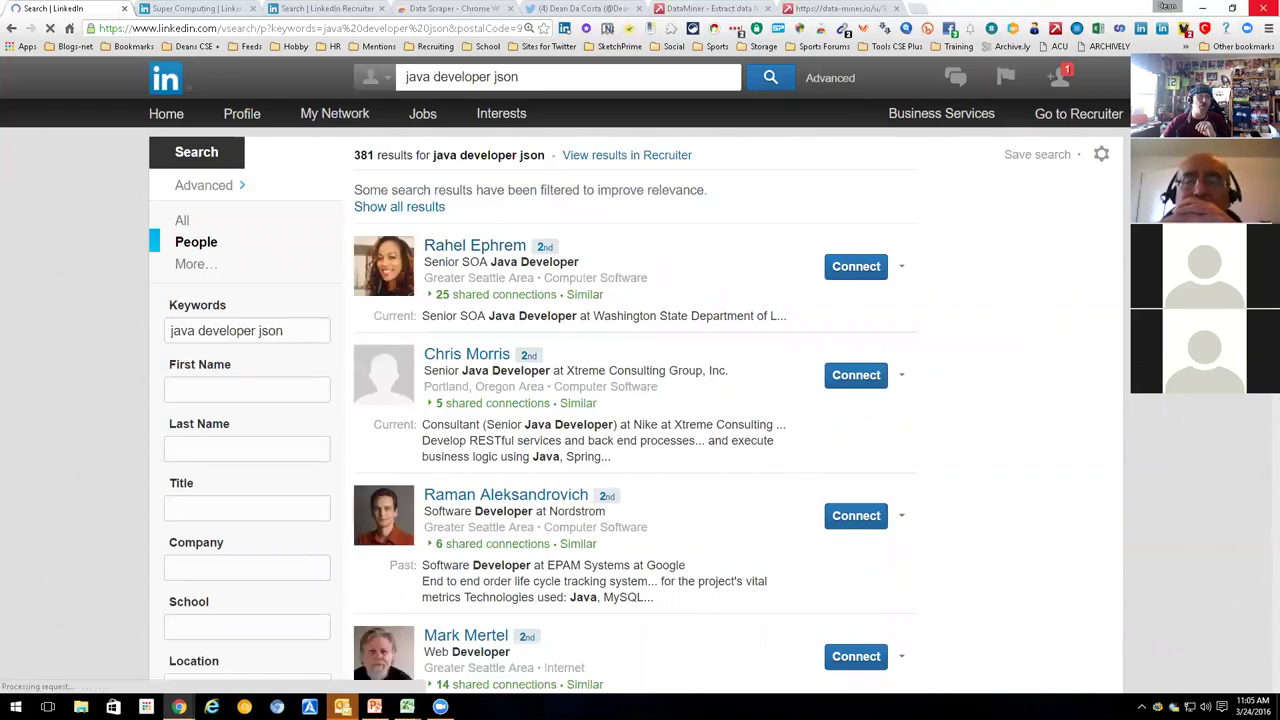
- Run Data Miner's 'LinkedIn - People Search (logged in)' recipe on the Recruiter search, accepting both reload prompts
left_click(318, 8)
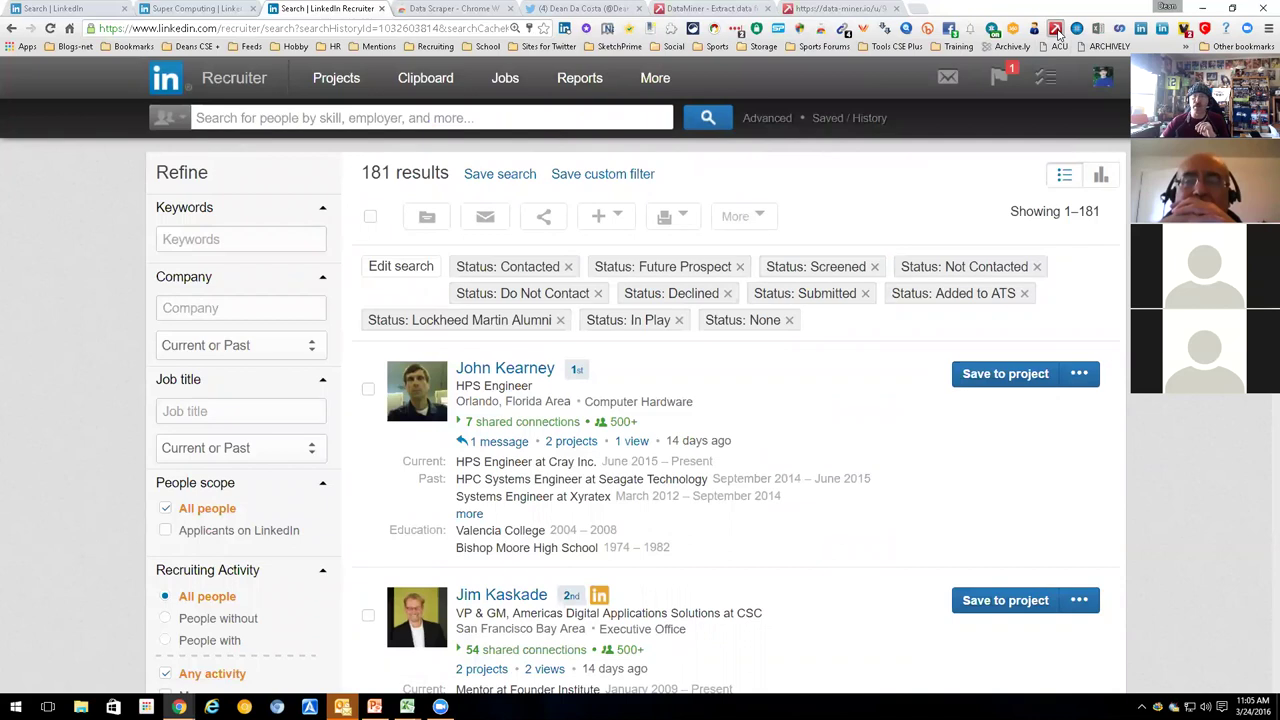
mouse_move(1044, 80)
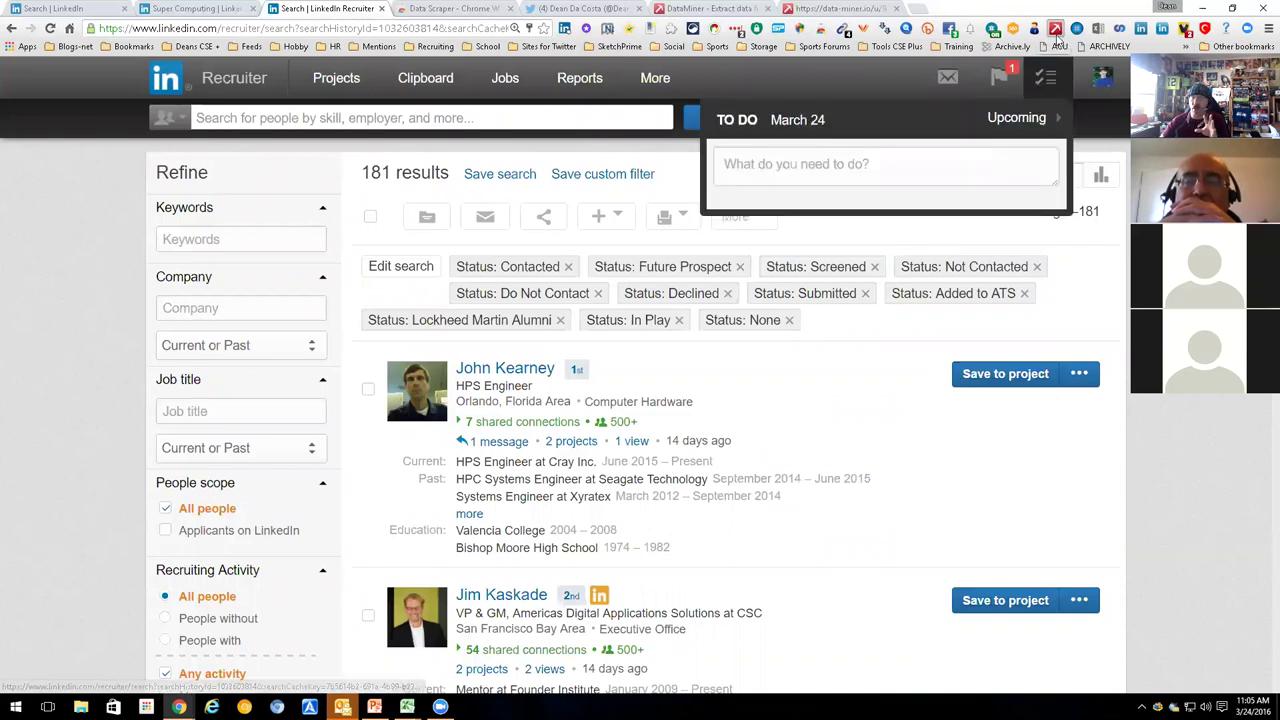
left_click(1056, 28)
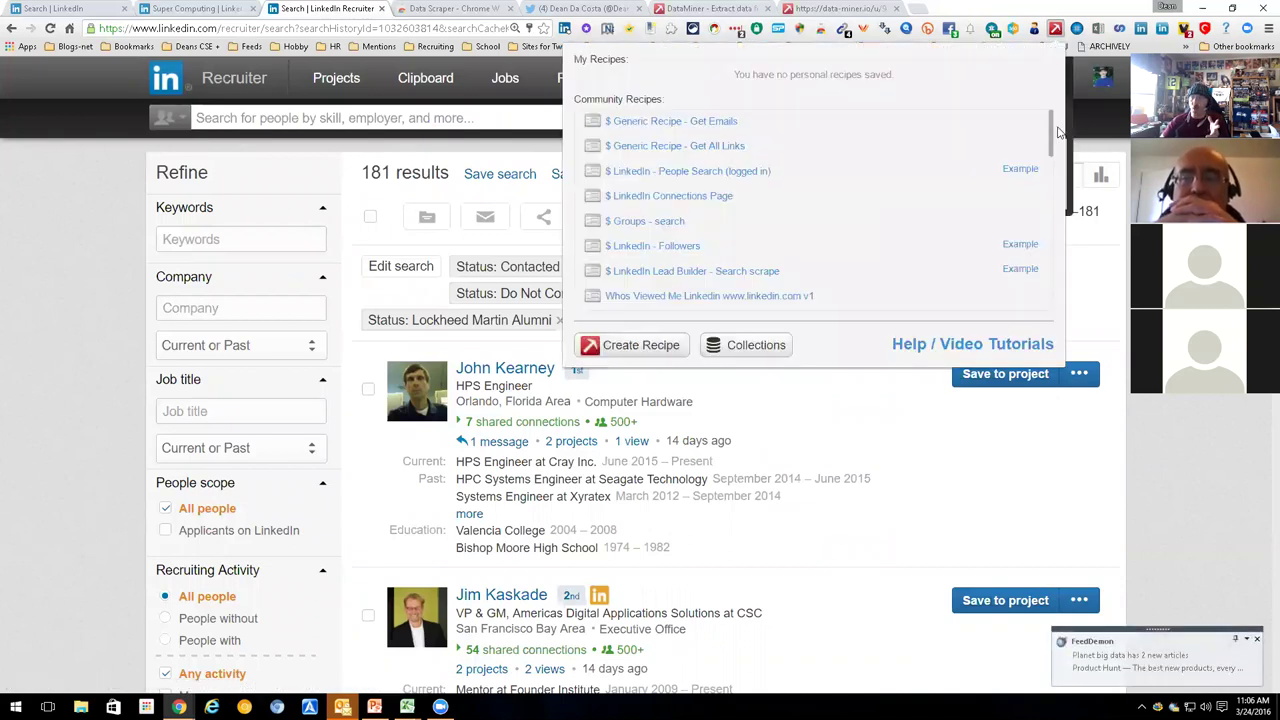
scroll(950, 250, "down", 10)
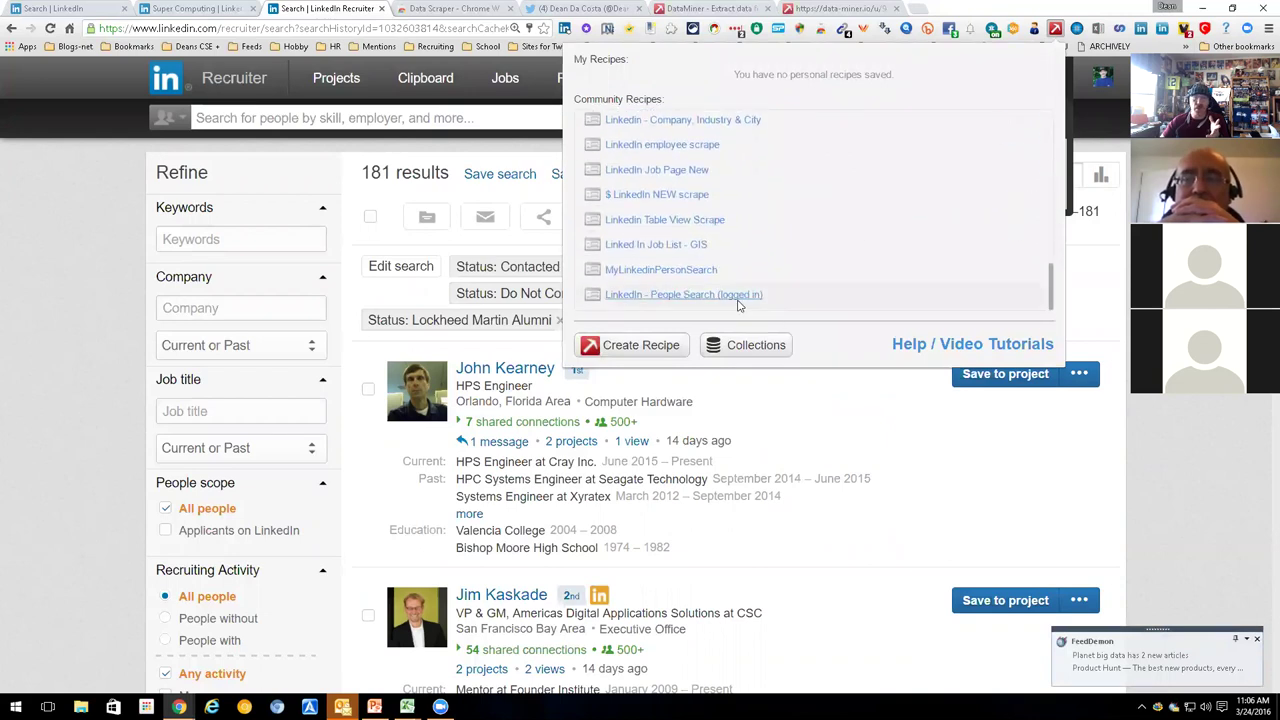
left_click(741, 295)
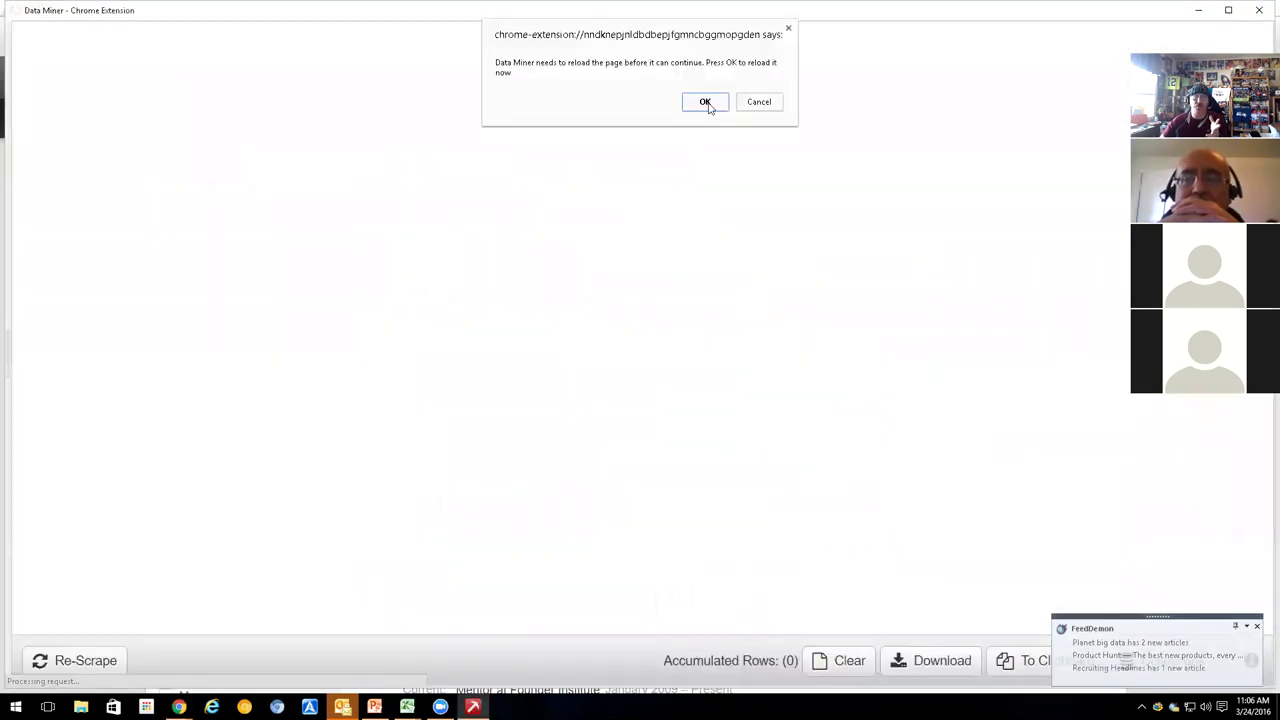
left_click(705, 102)
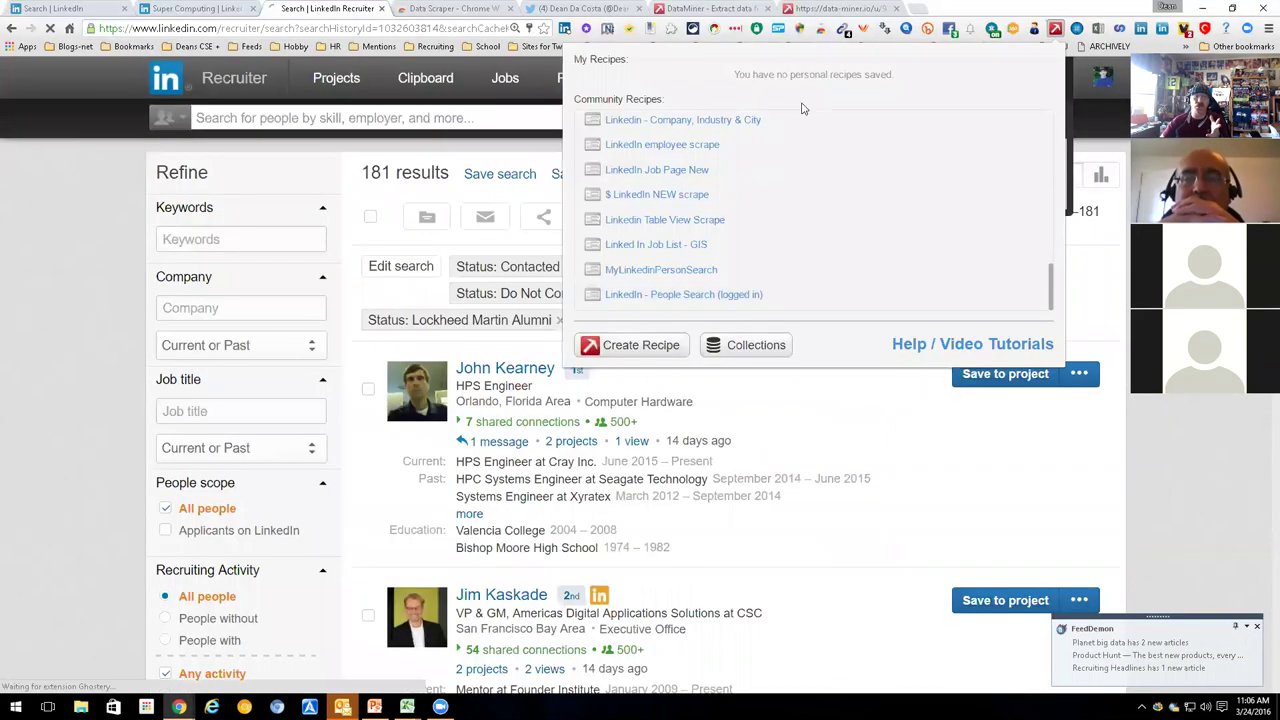
left_click(733, 294)
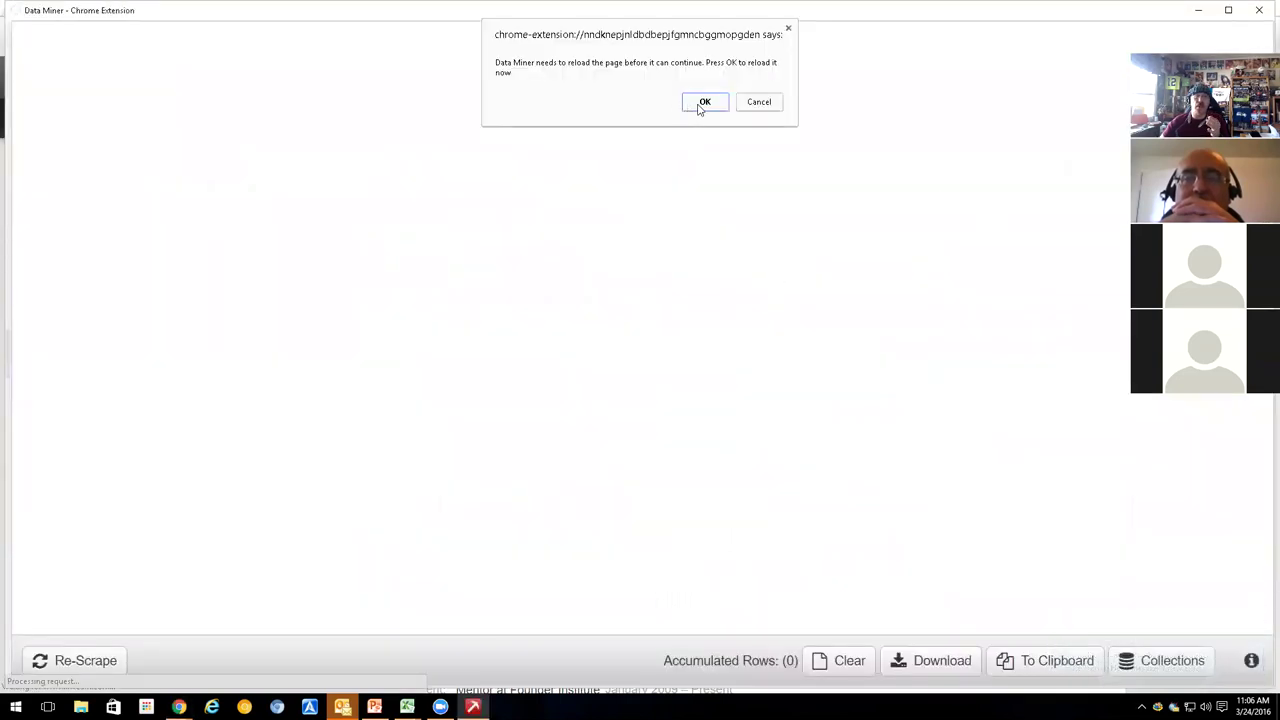
left_click(700, 104)
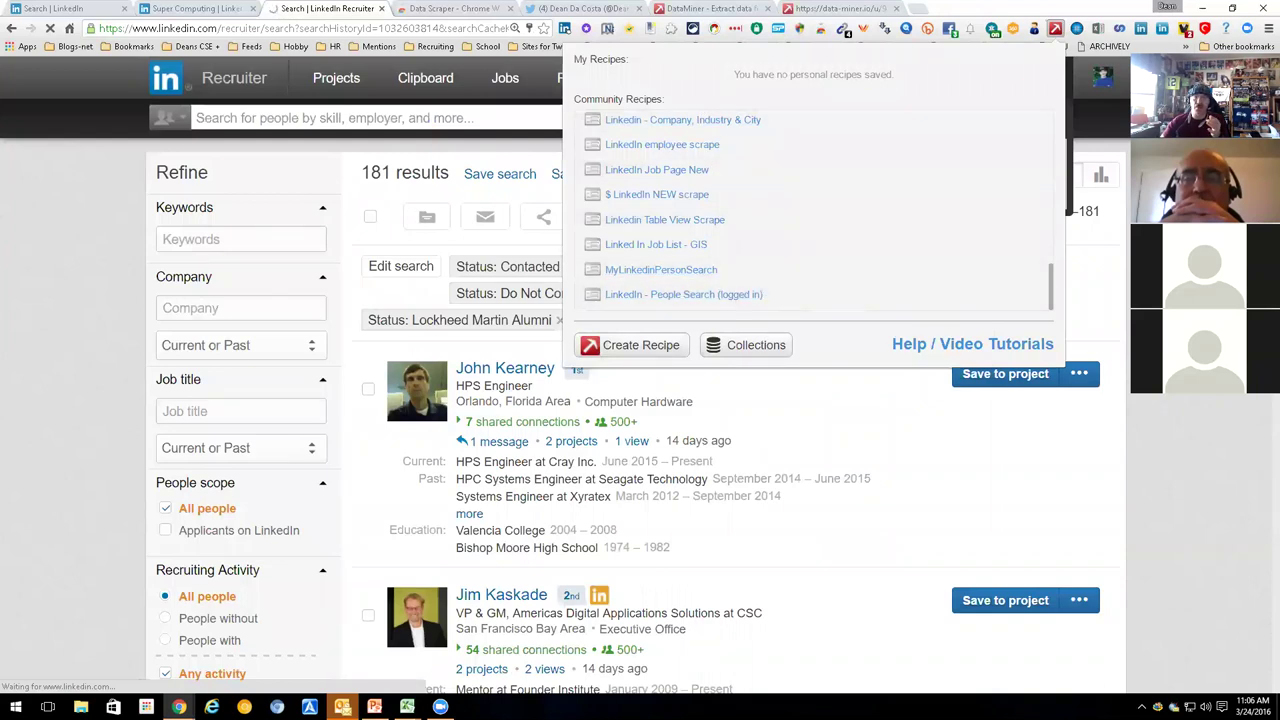
left_click(463, 393)
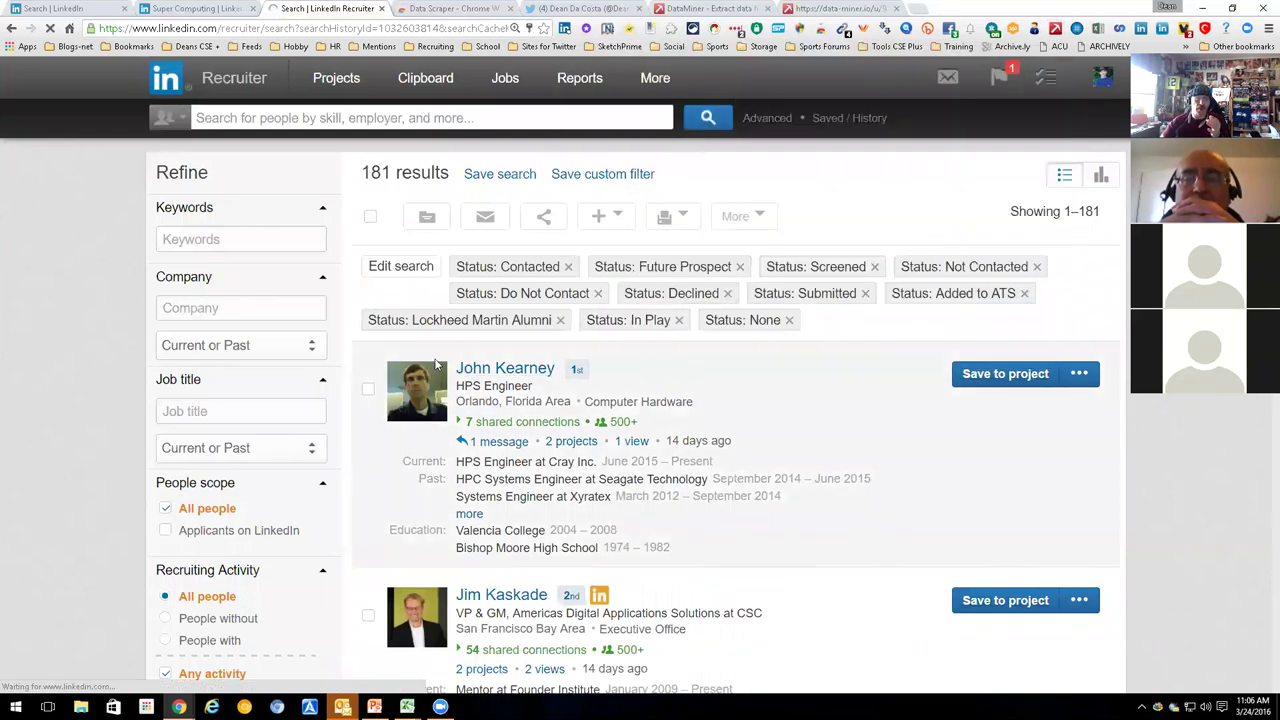
left_click_drag(373, 350, 665, 495)
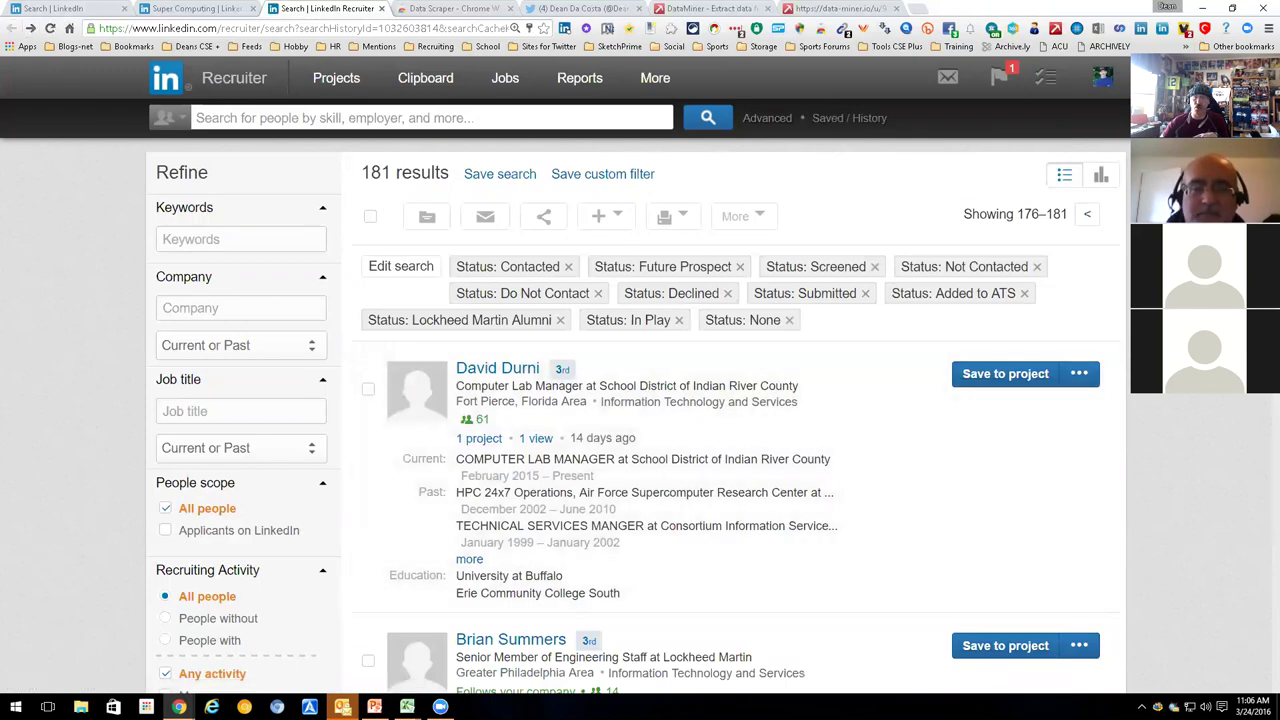
- Use Easy URL Params to set page=1, start=0 and count=250, then reload the Recruiter search
scroll(1249, 609, "down", 10)
scroll(1262, 454, "up", 8)
scroll(1262, 454, "down", 15)
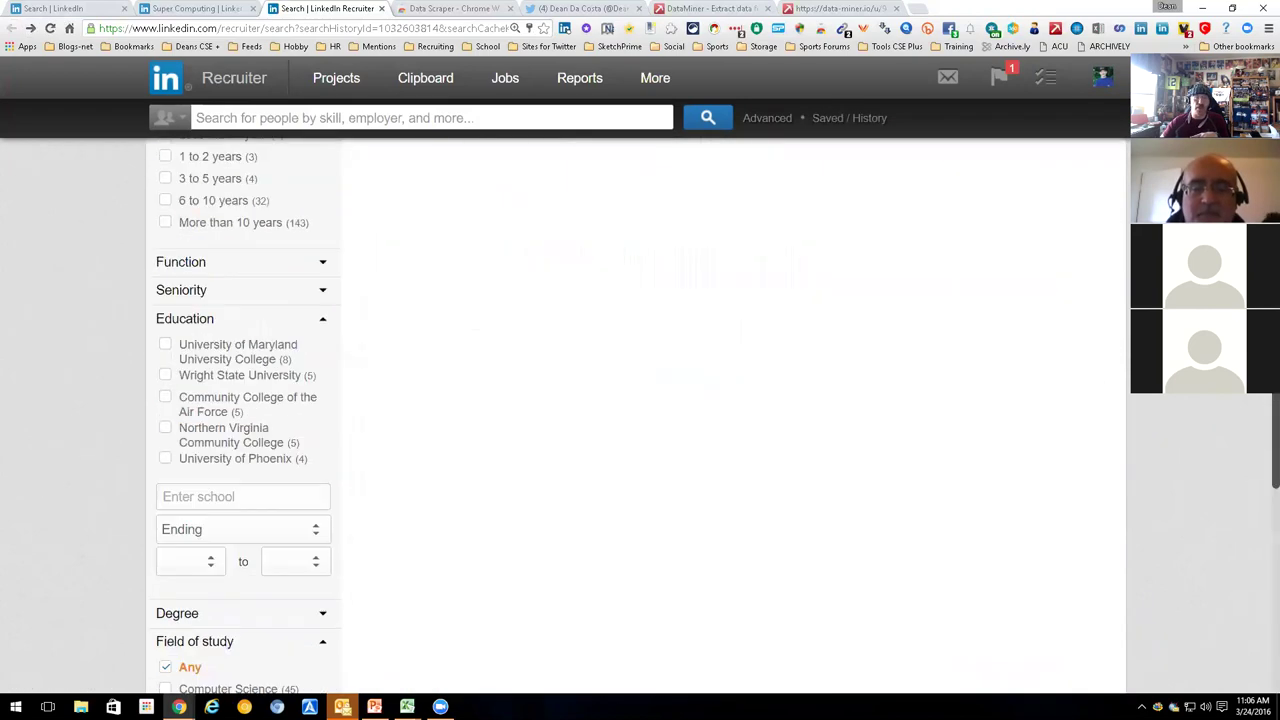
left_click(1223, 29)
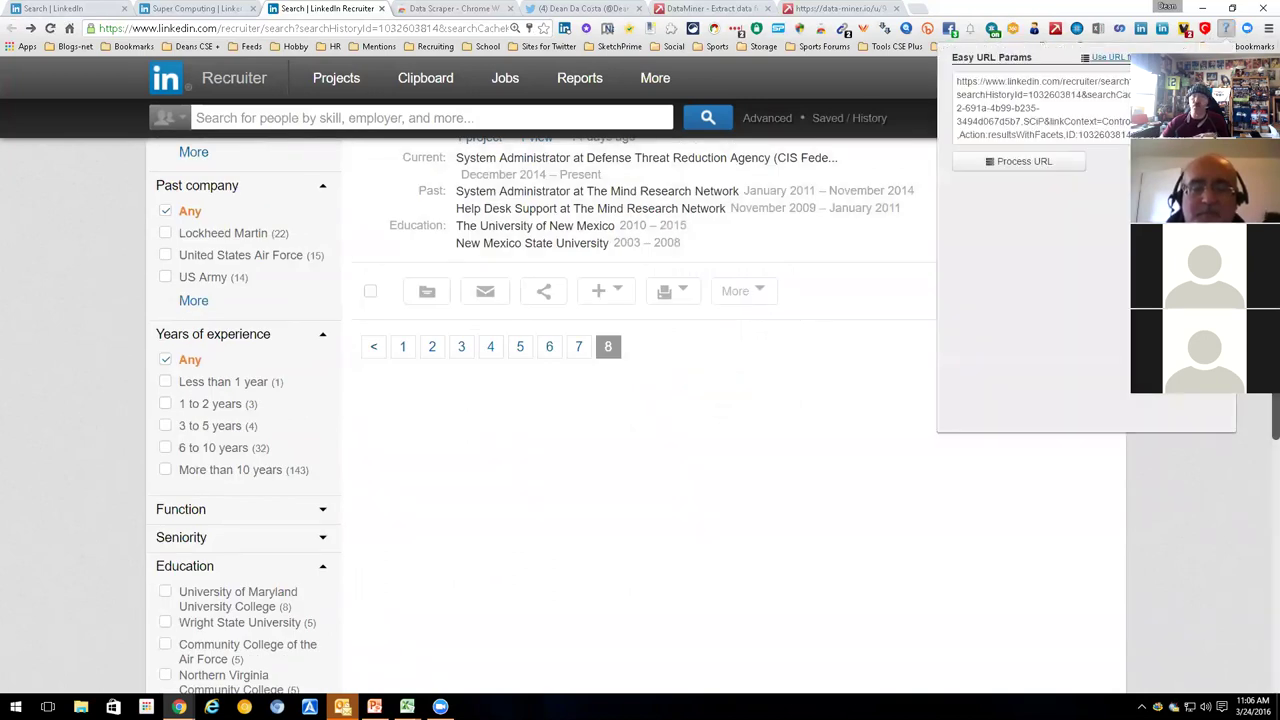
left_click(1020, 163)
left_click(1040, 324)
type("1")
key("Tab")
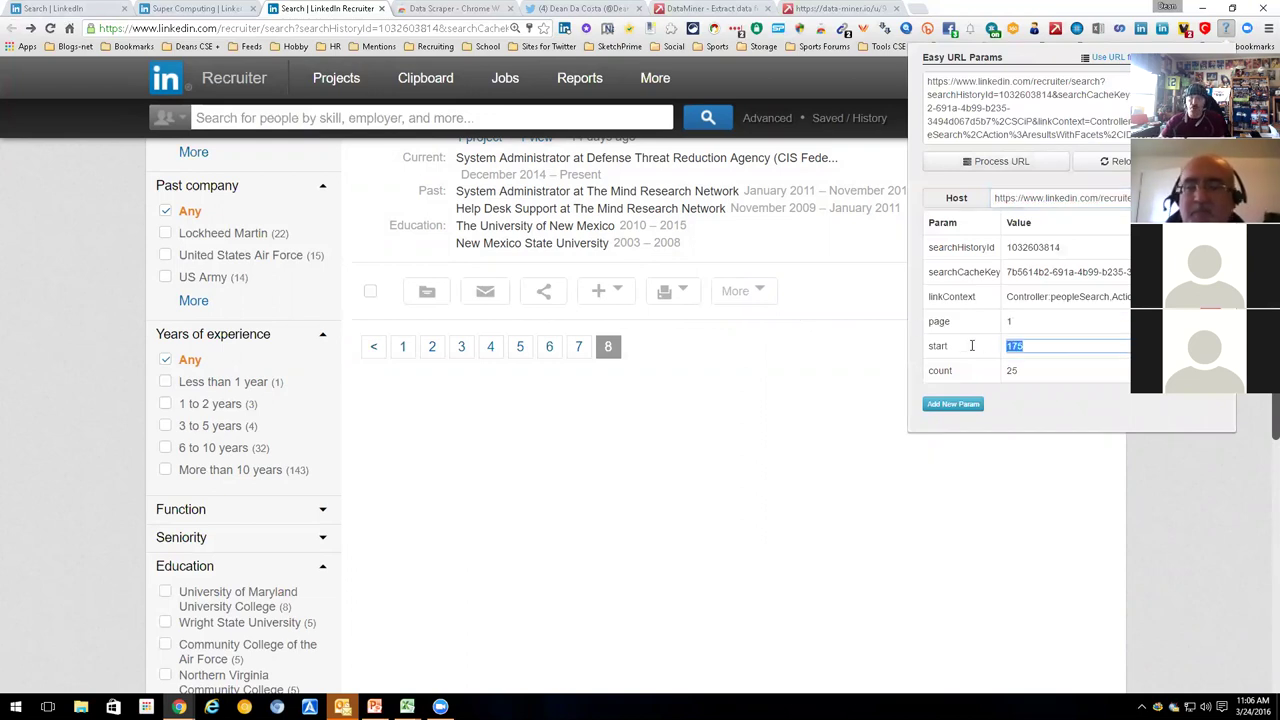
left_click(1072, 369)
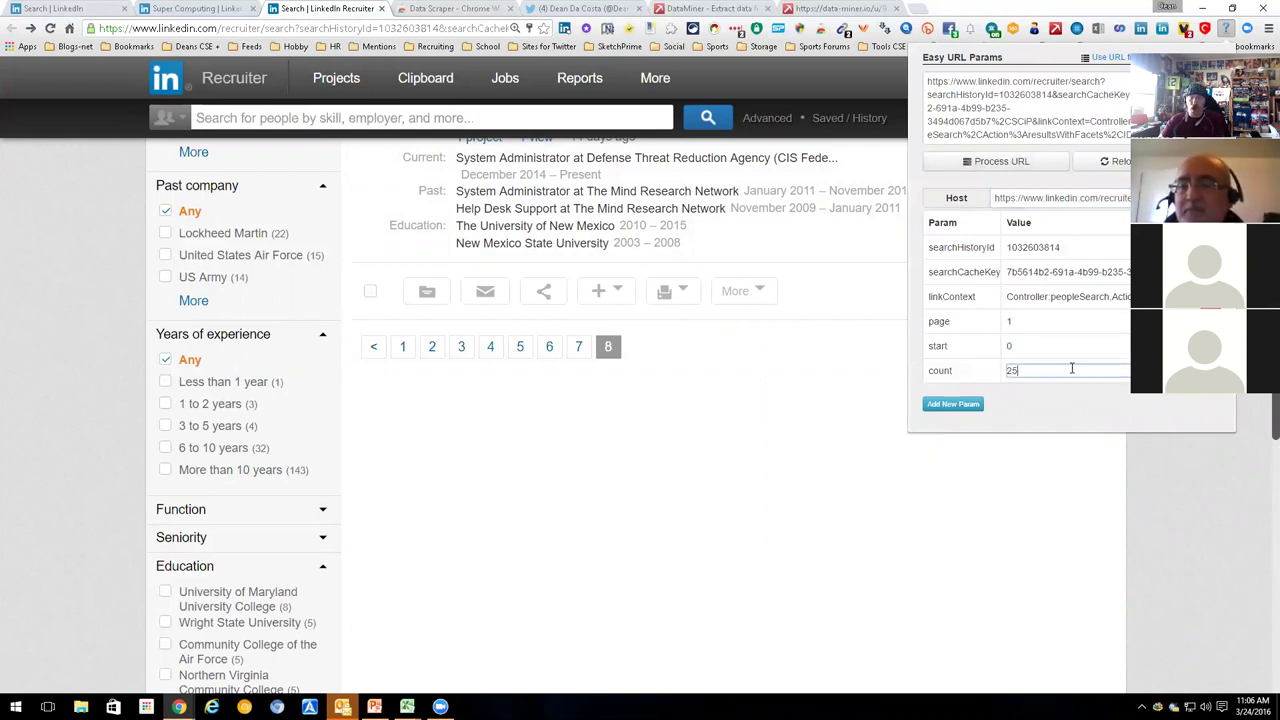
left_click(975, 403)
left_click(1110, 161)
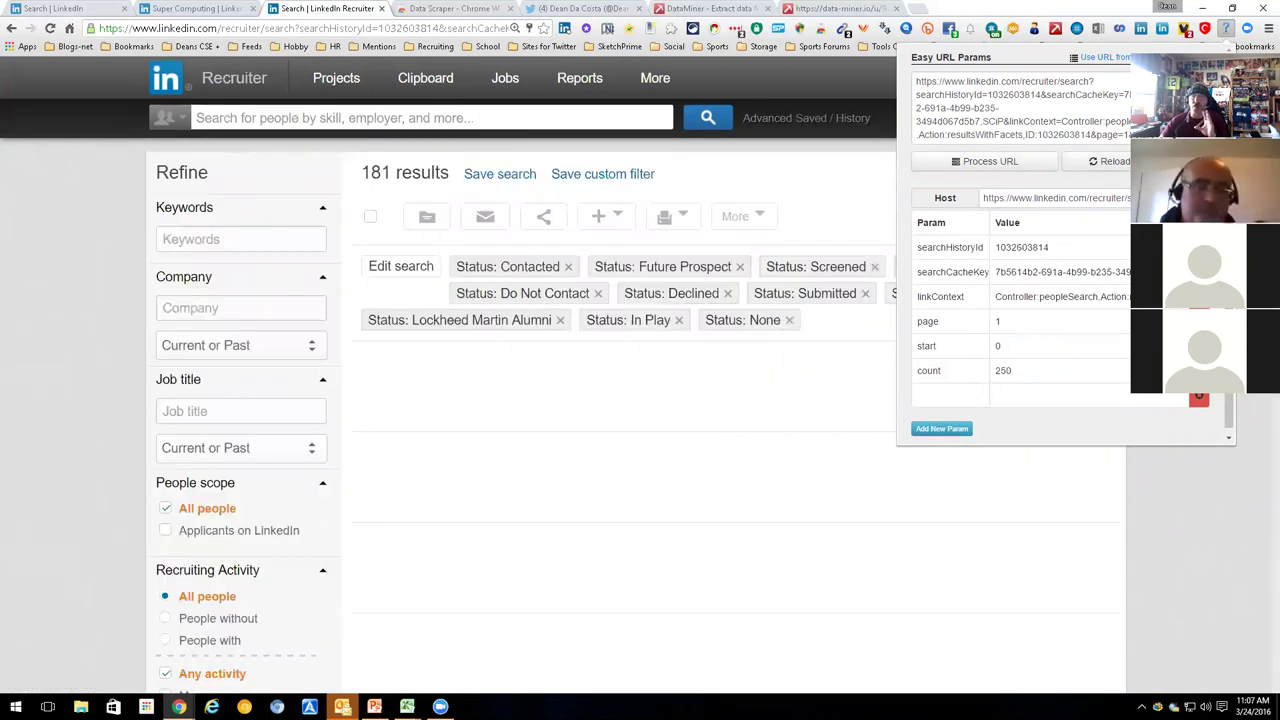
key("Escape")
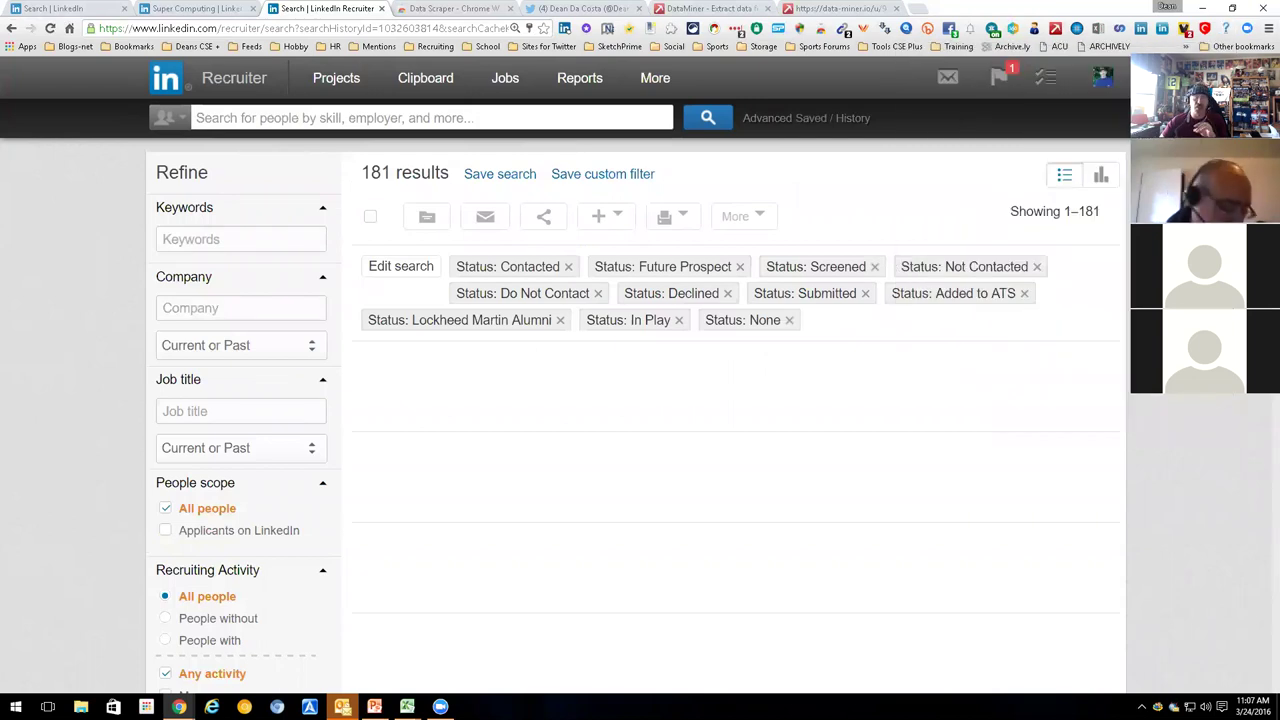
left_click(1056, 30)
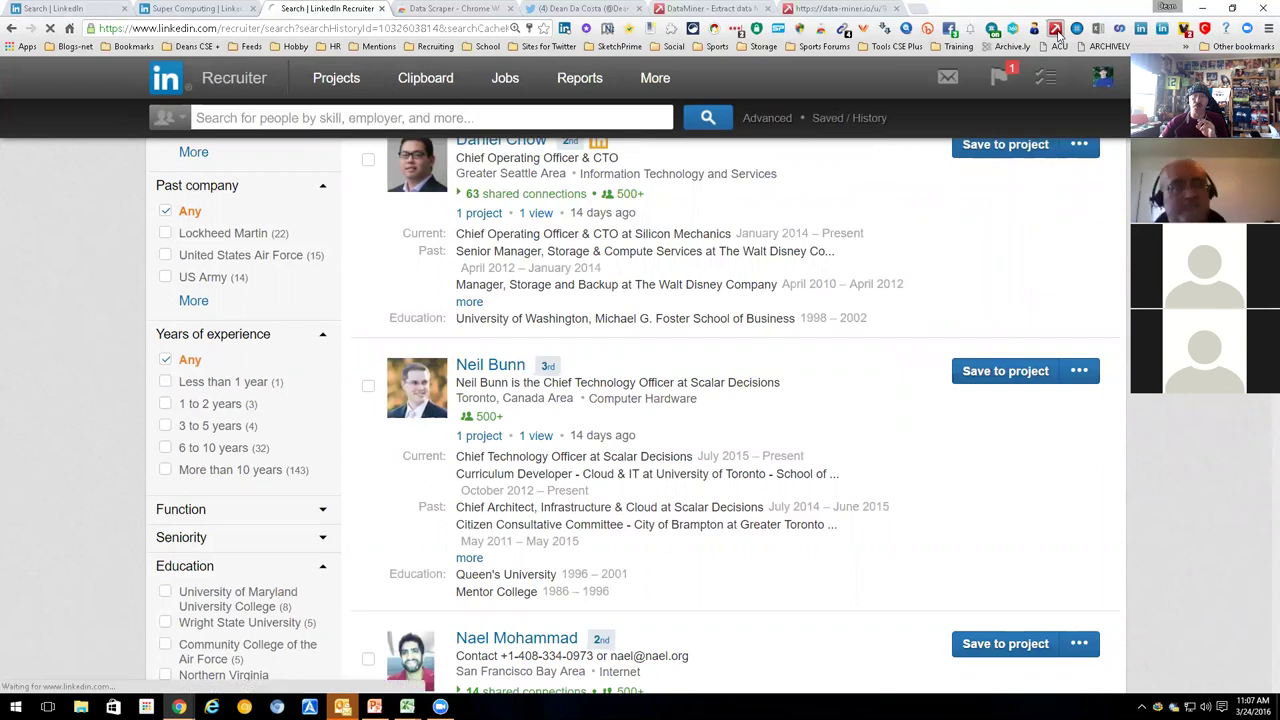
left_click(1056, 30)
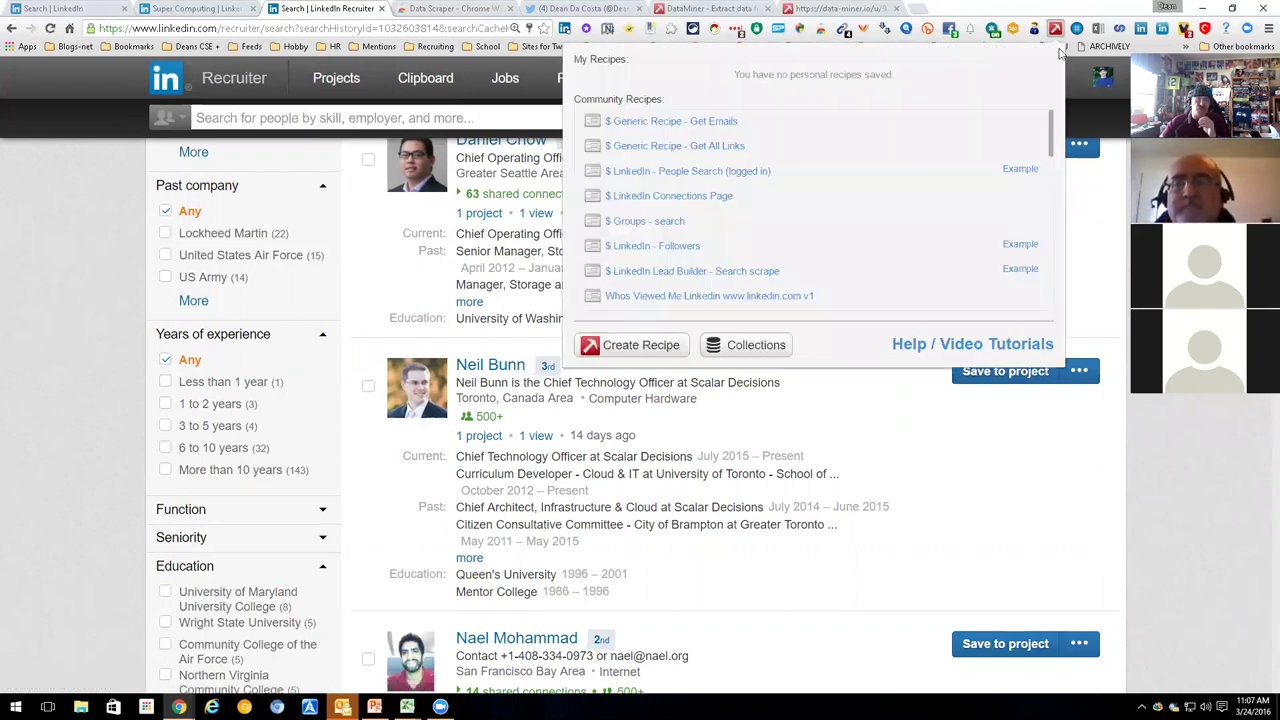
left_click_drag(1049, 150, 1049, 310)
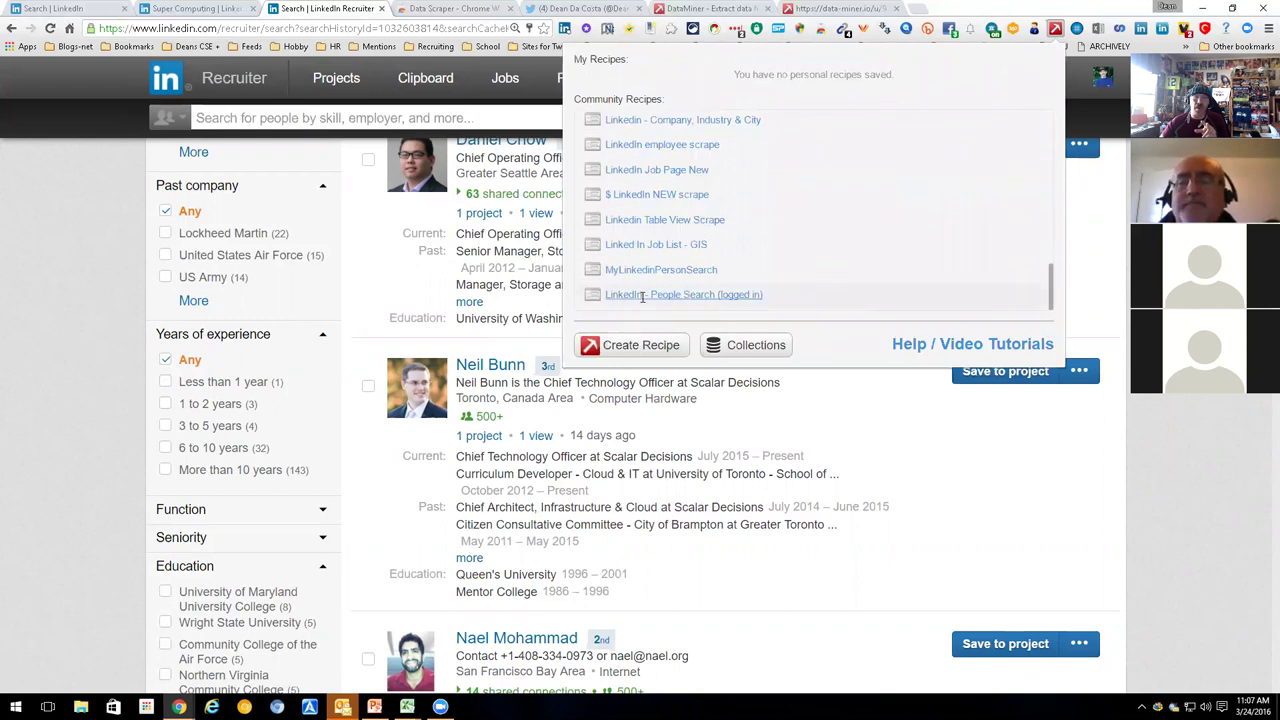
left_click(642, 295)
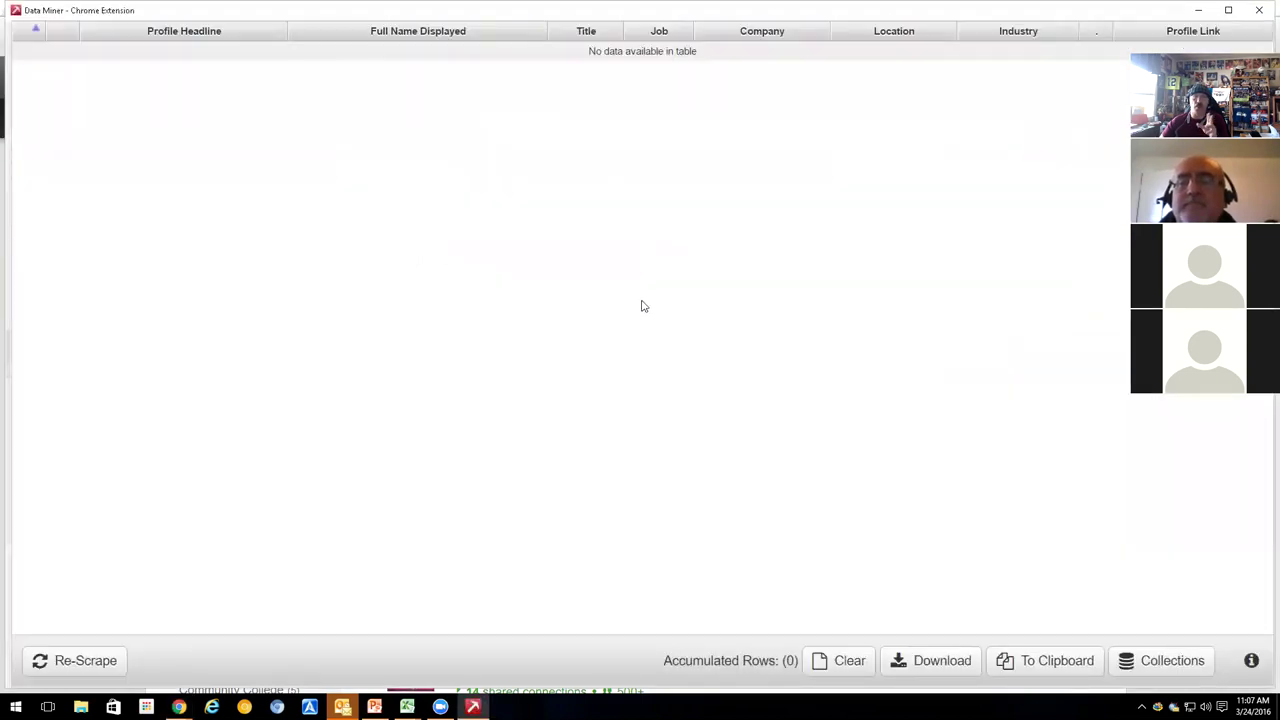
left_click(1259, 10)
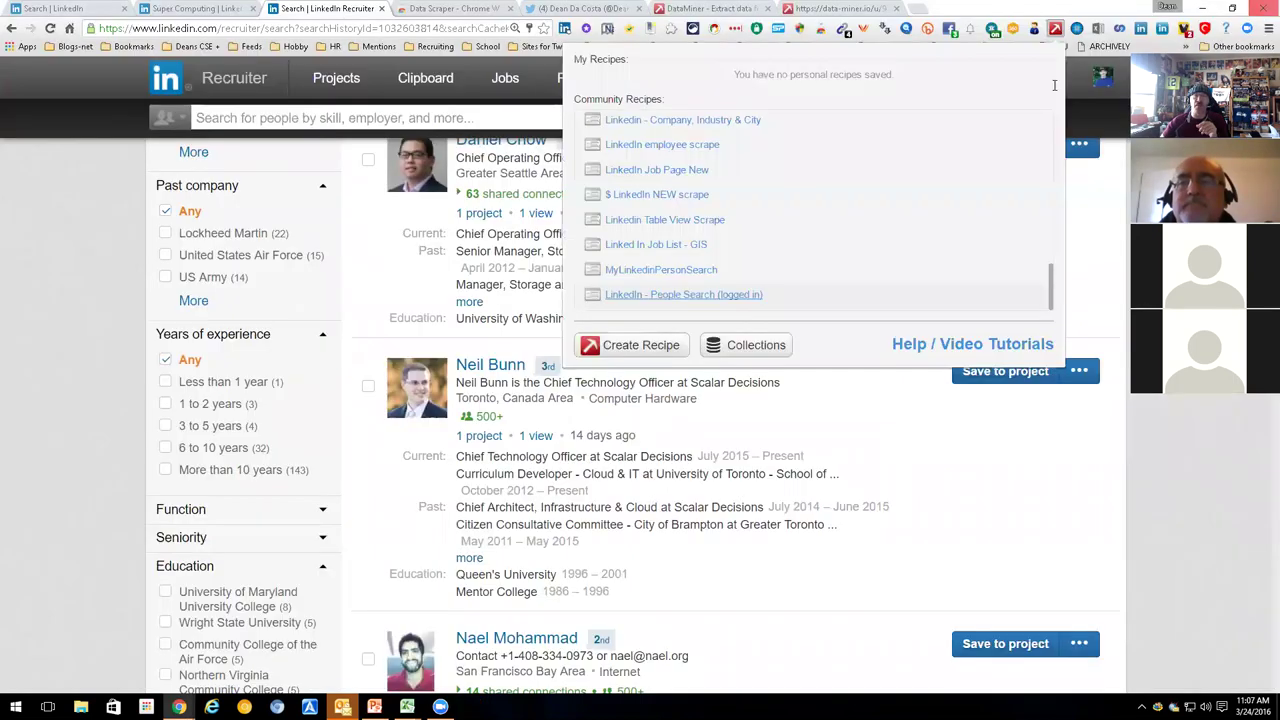
left_click(684, 271)
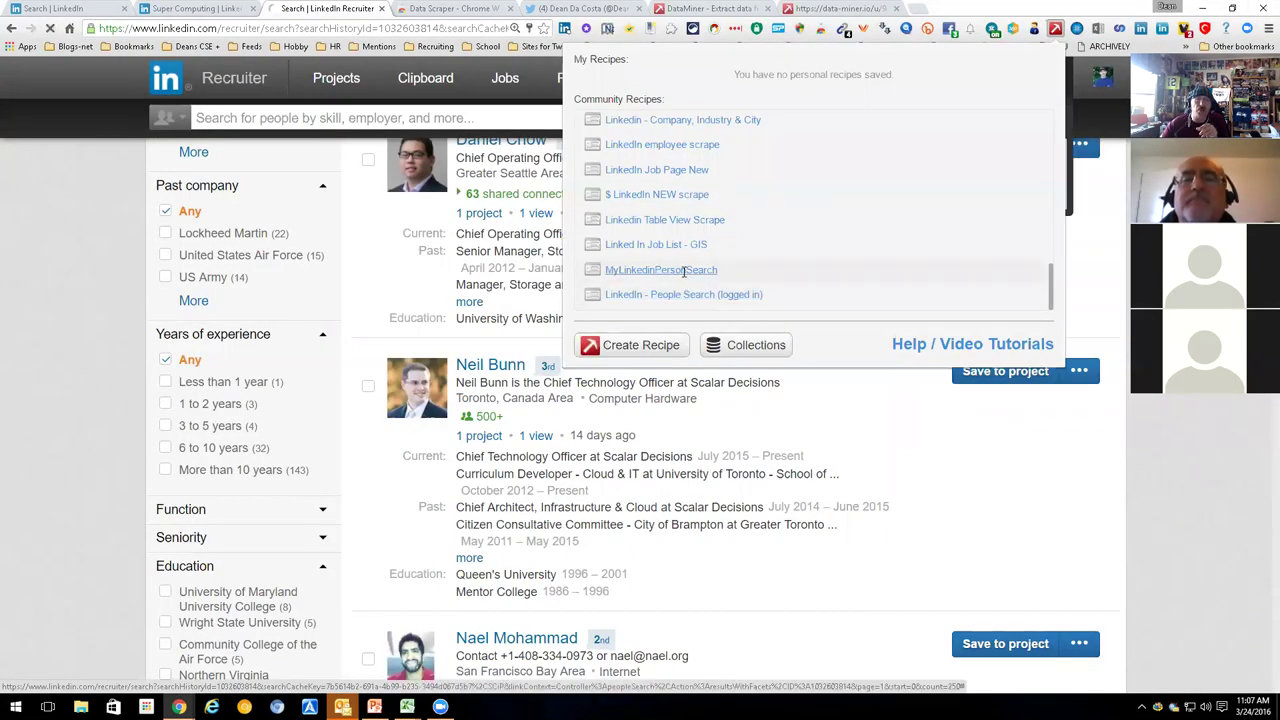
left_click(680, 219)
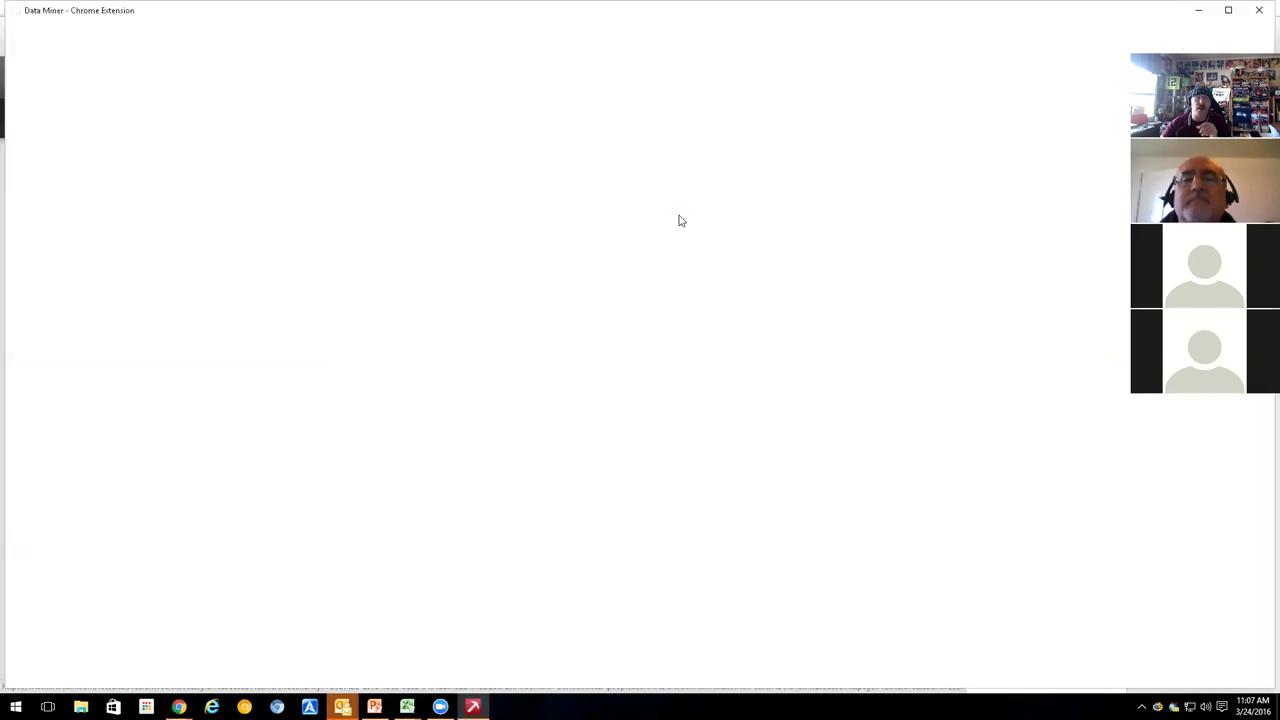
left_click(1260, 12)
scroll(1050, 277, "up", 2)
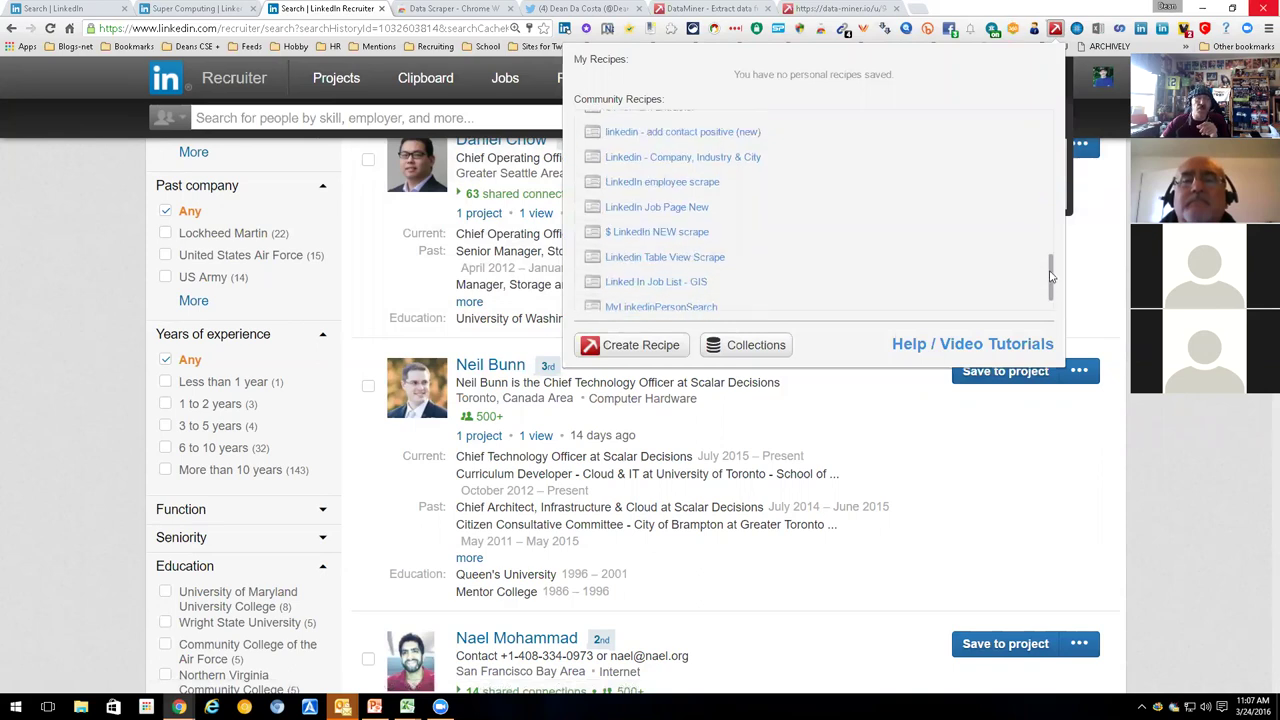
scroll(1050, 277, "up", 2)
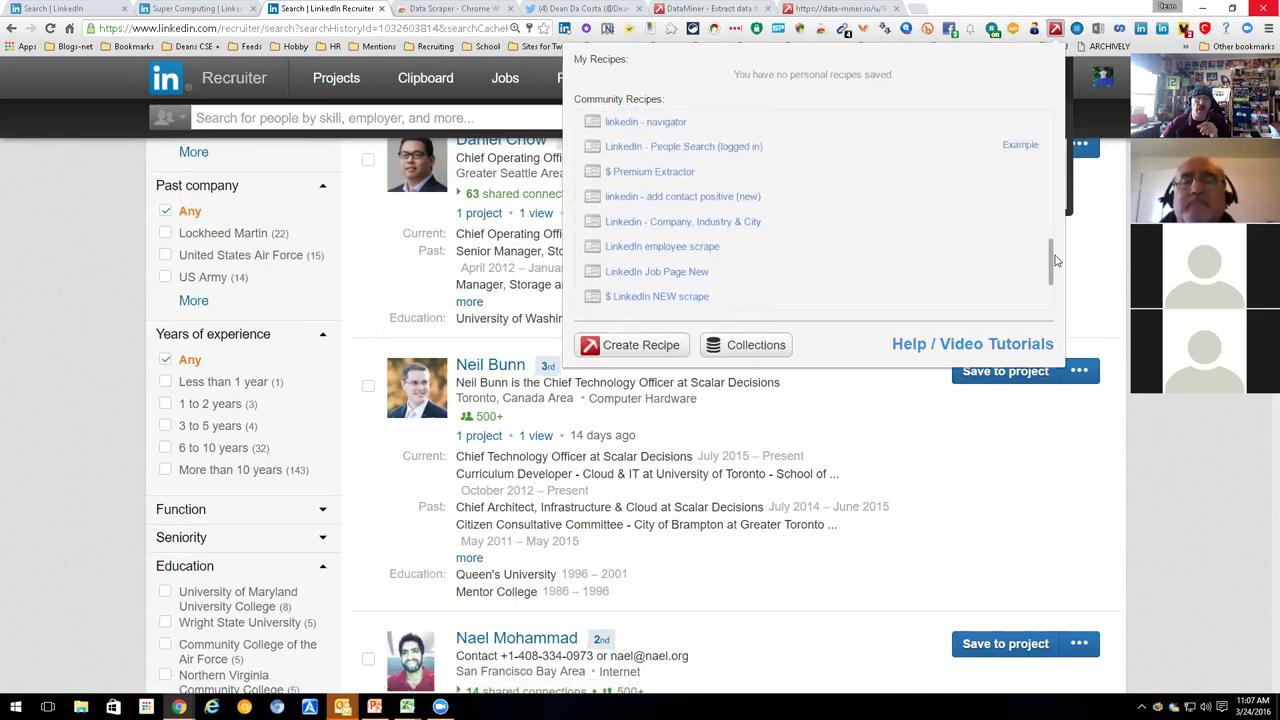
scroll(1055, 255, "up", 2)
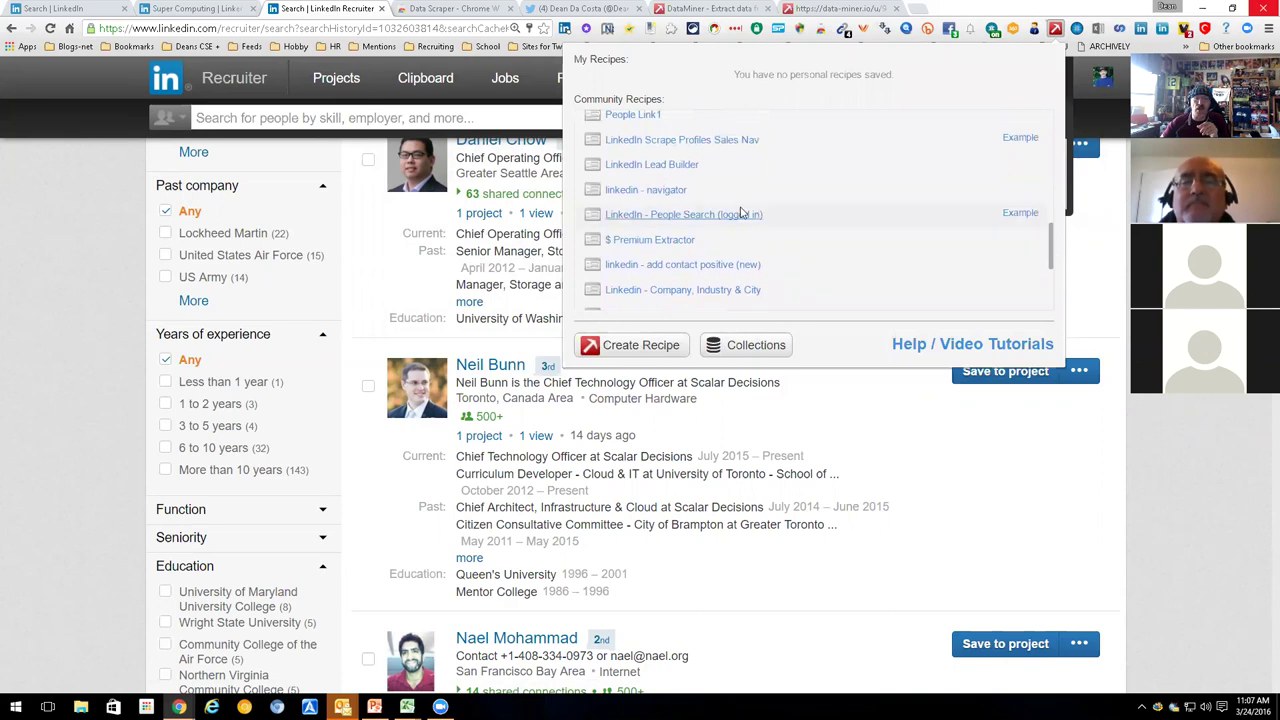
left_click(741, 213)
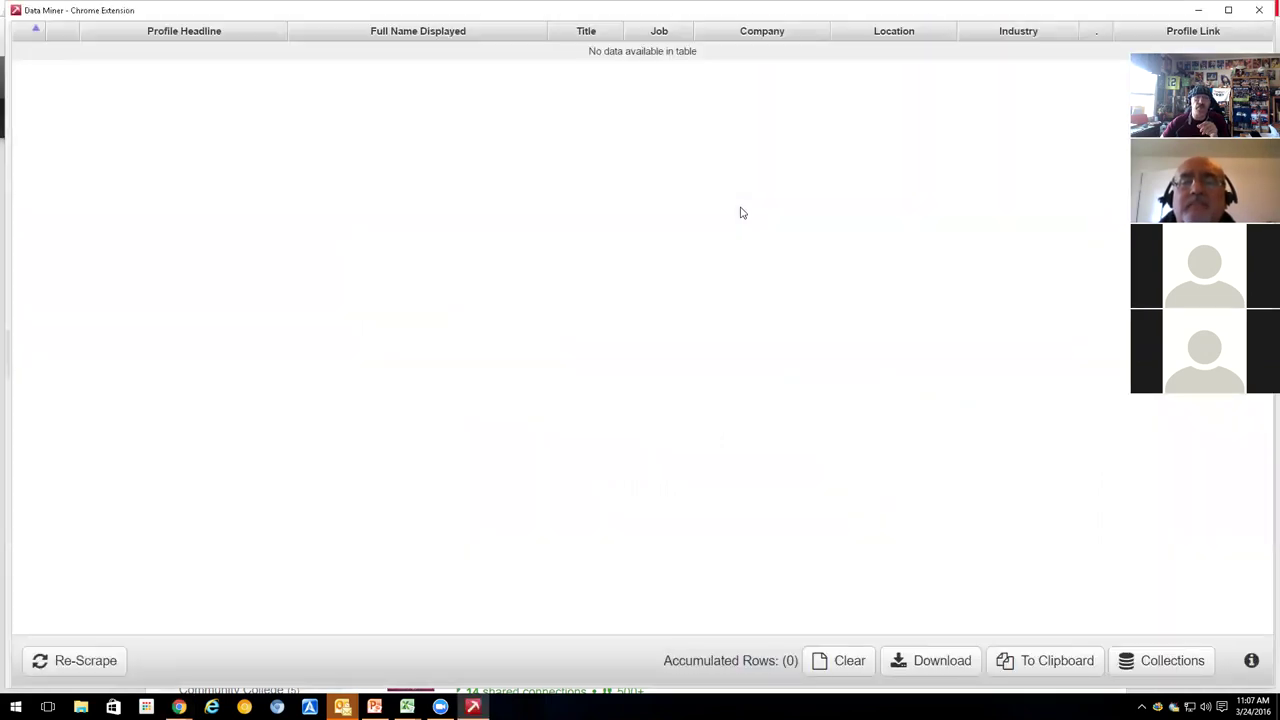
left_click(1259, 10)
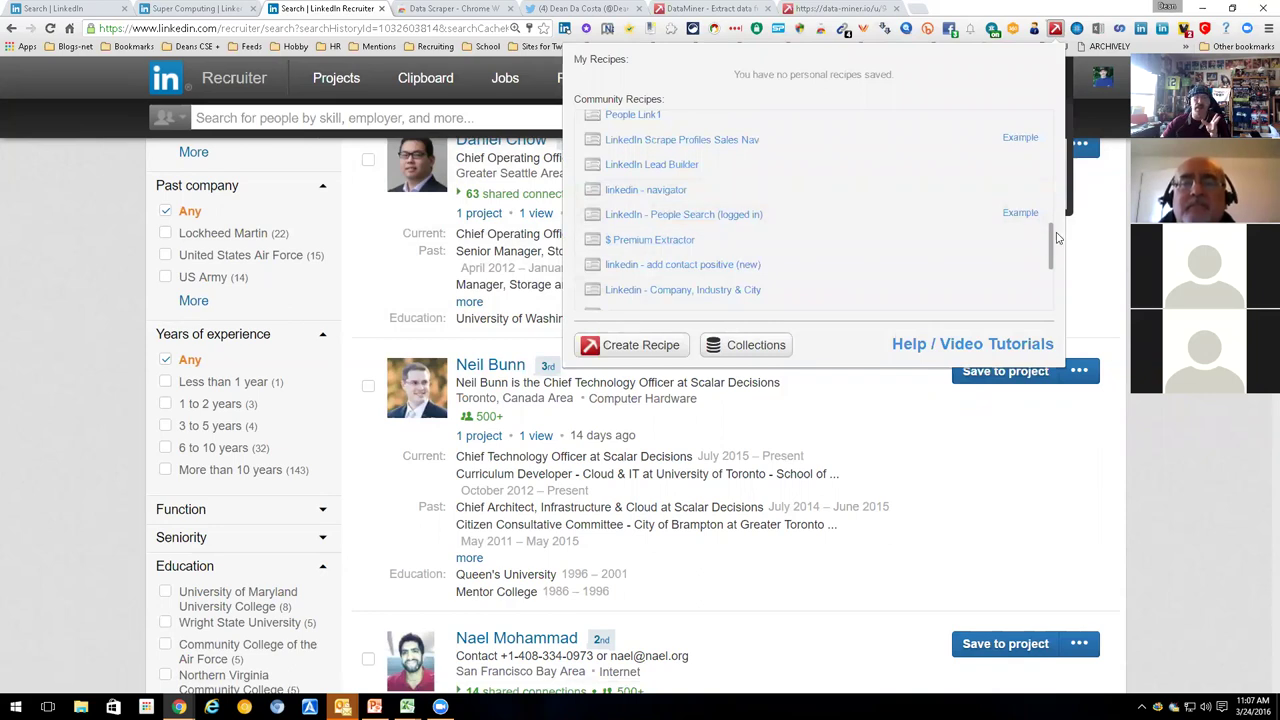
left_click_drag(1050, 243, 1026, 195)
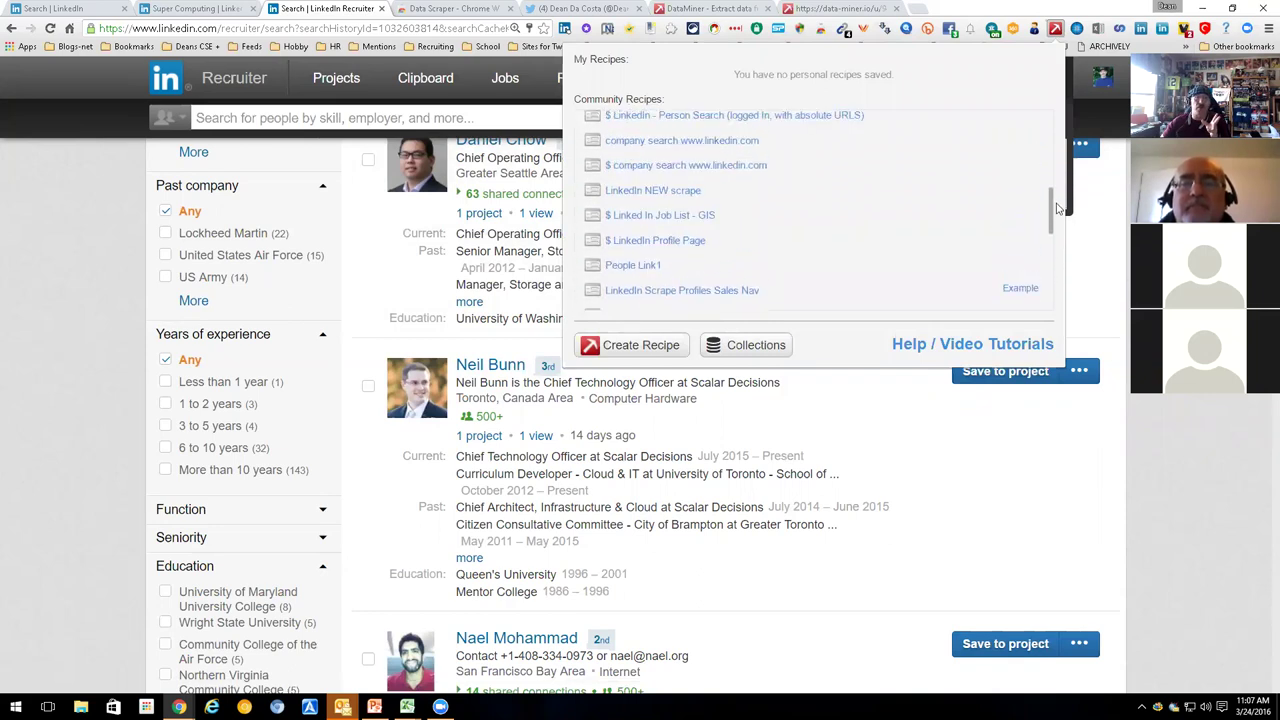
left_click(677, 203)
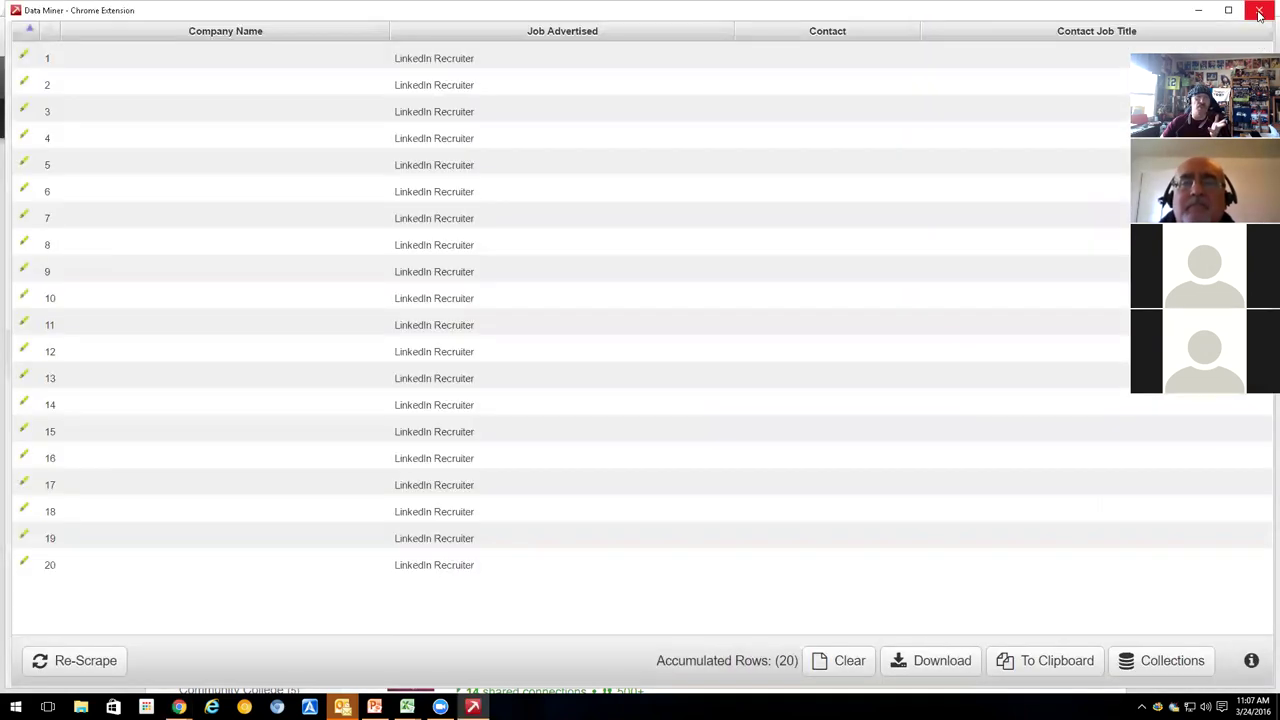
left_click(1259, 12)
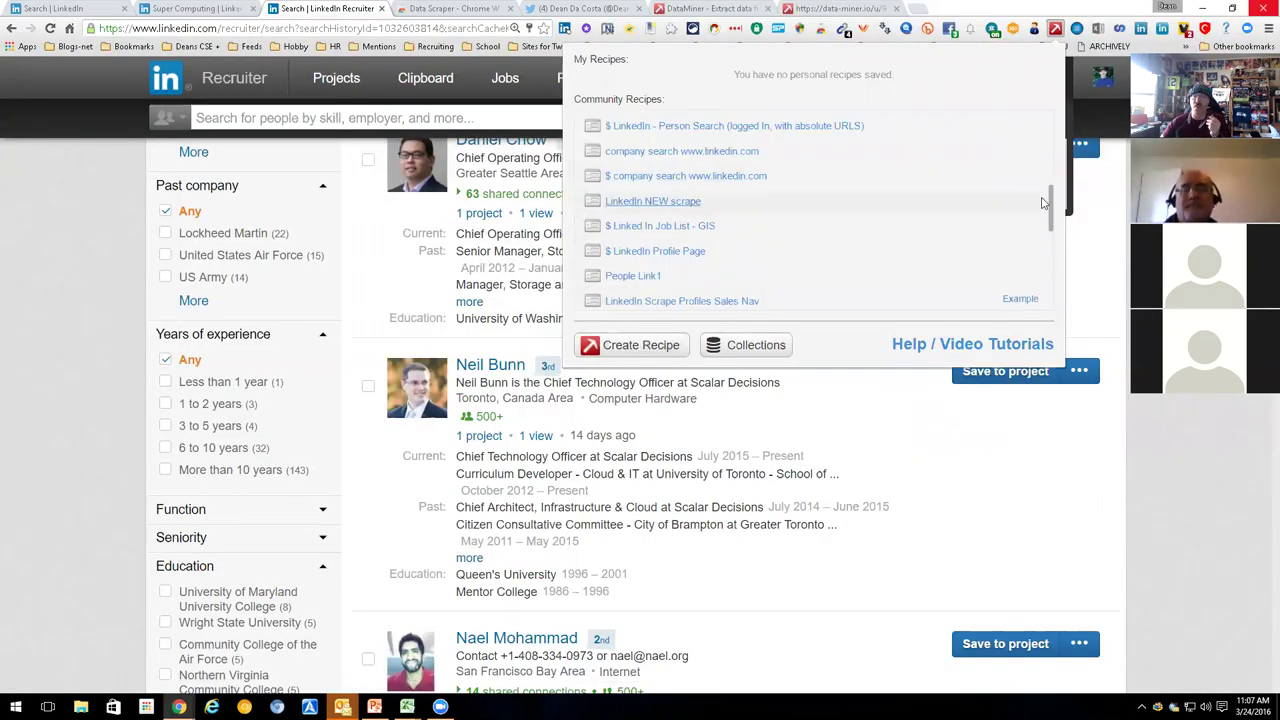
left_click_drag(1055, 212, 1053, 175)
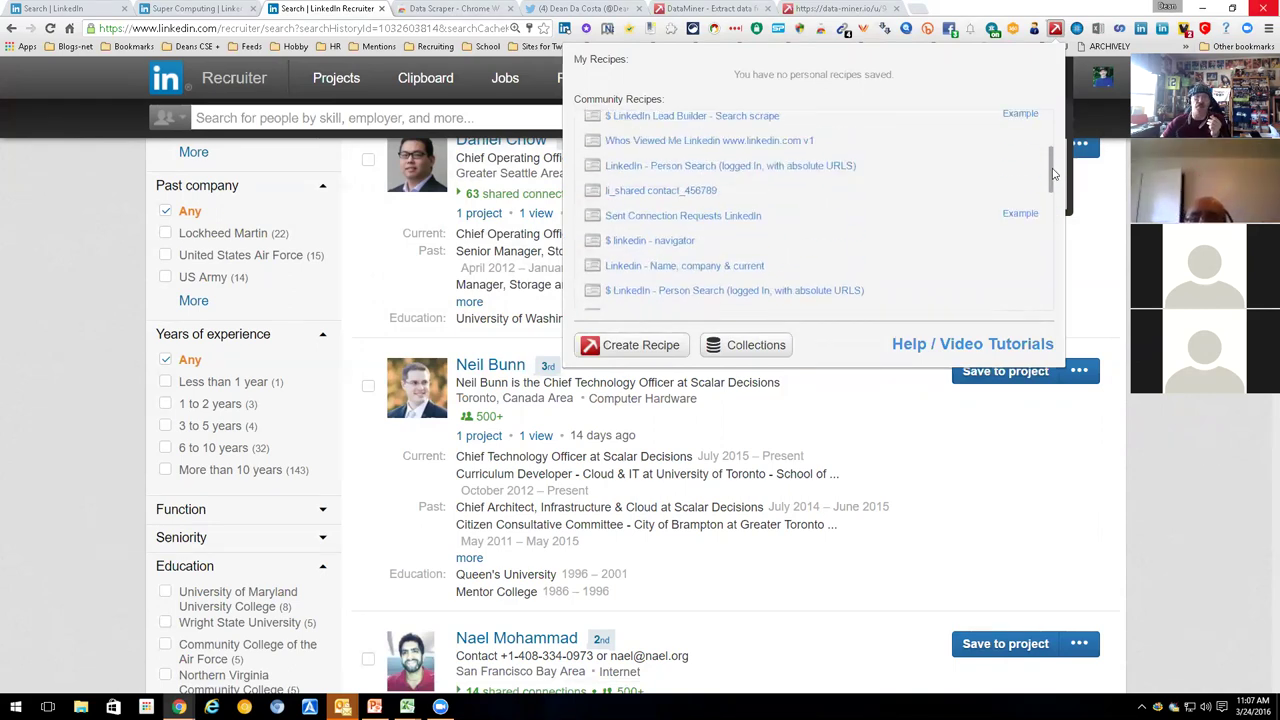
left_click(157, 7)
- Scrape the 'java developer json' results with 'LinkedIn - People Search (logged in)', reviewing the 10 rows
left_click(98, 7)
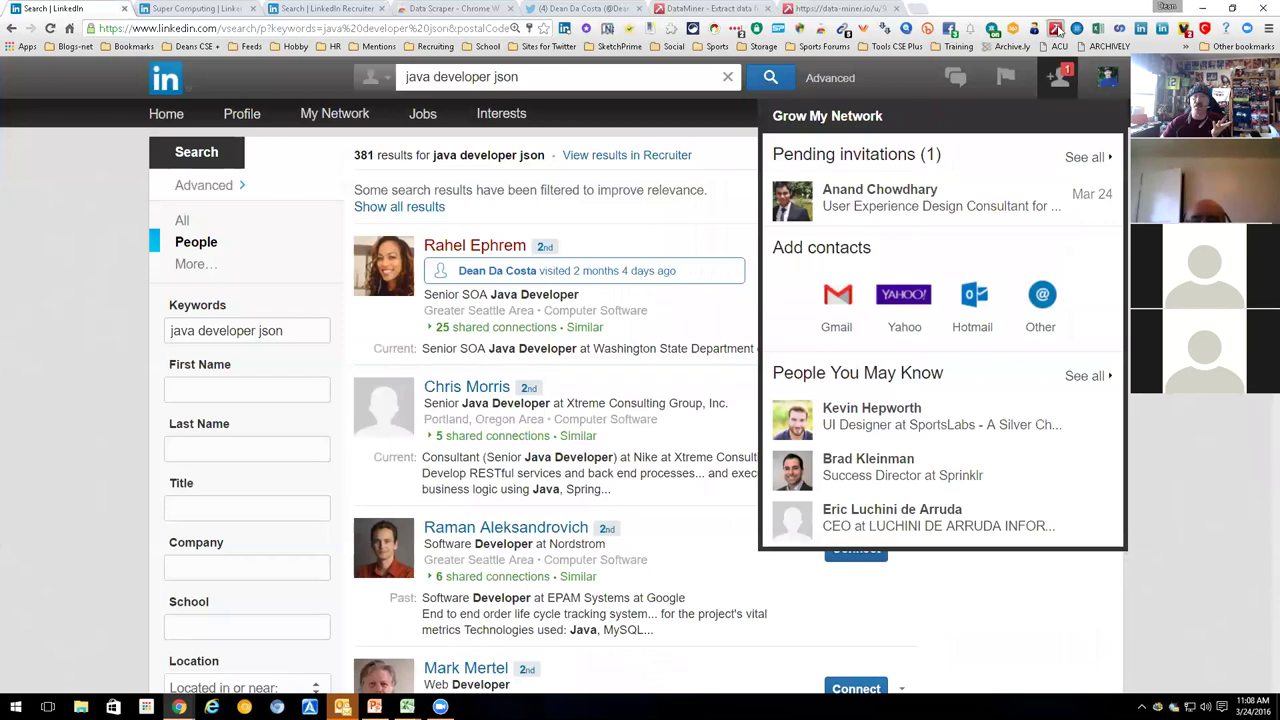
left_click(1057, 31)
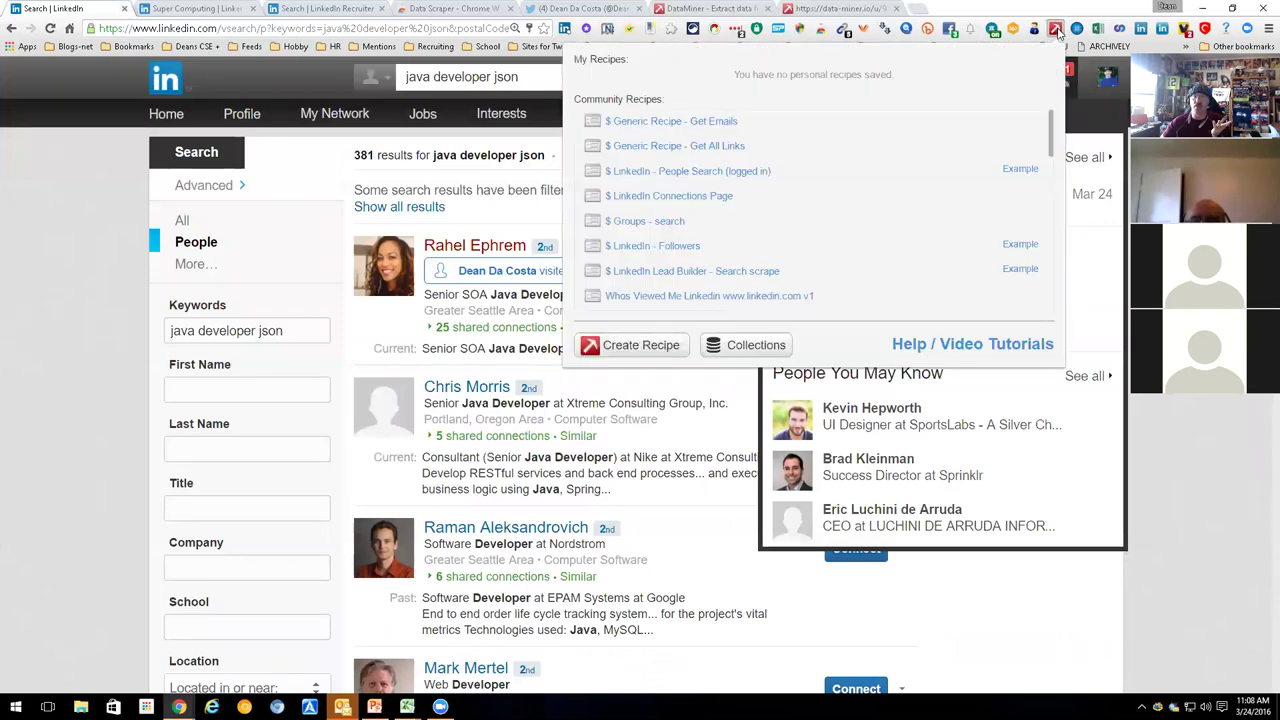
left_click_drag(1050, 134, 1043, 318)
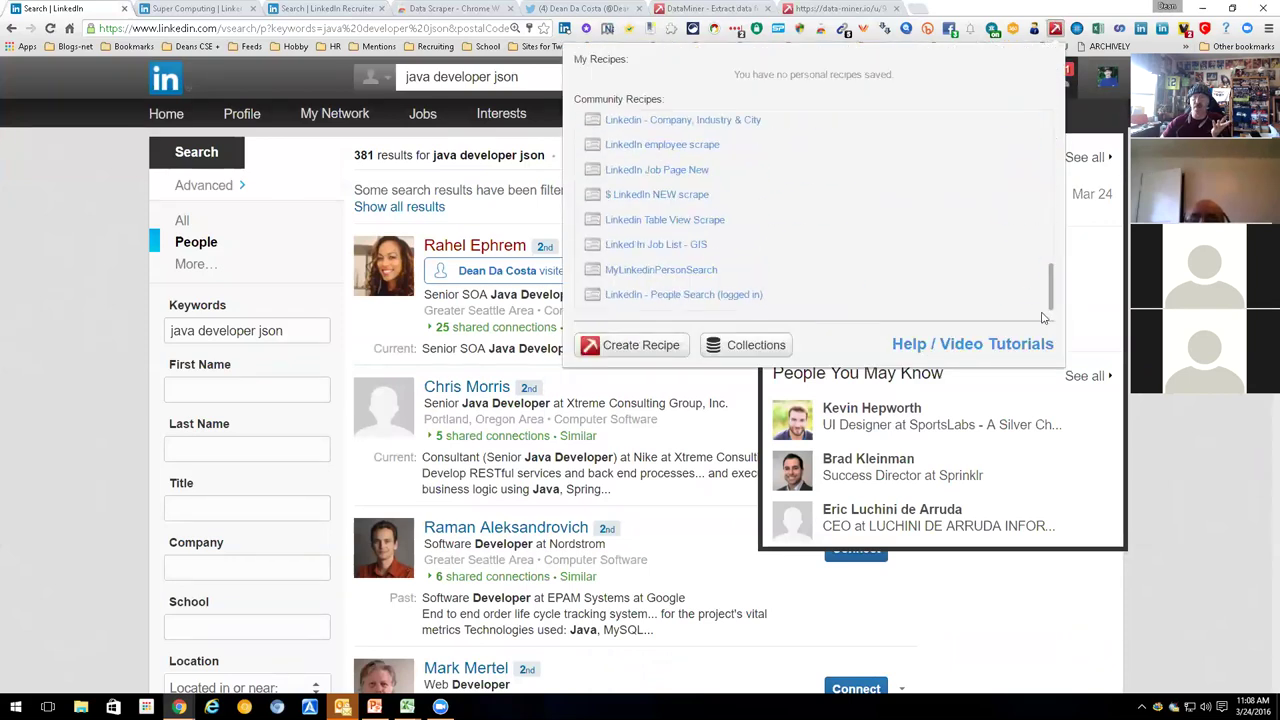
left_click(752, 295)
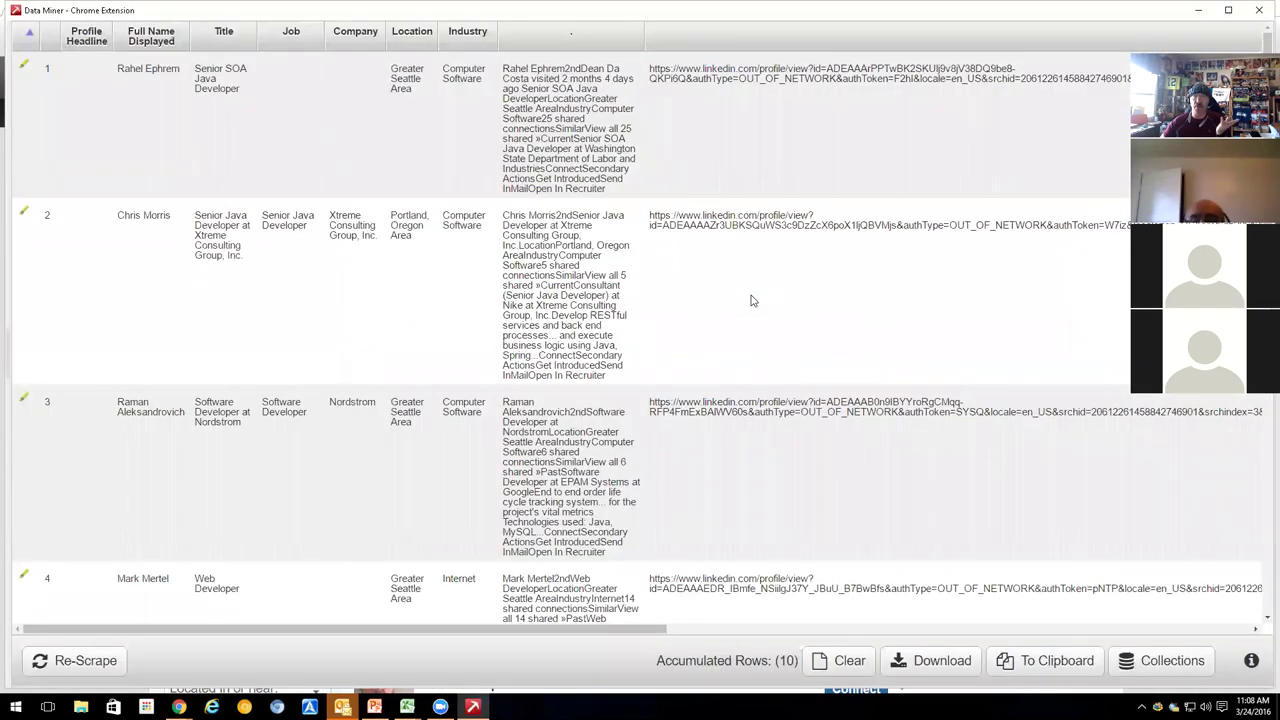
scroll(1261, 490, "down", 1)
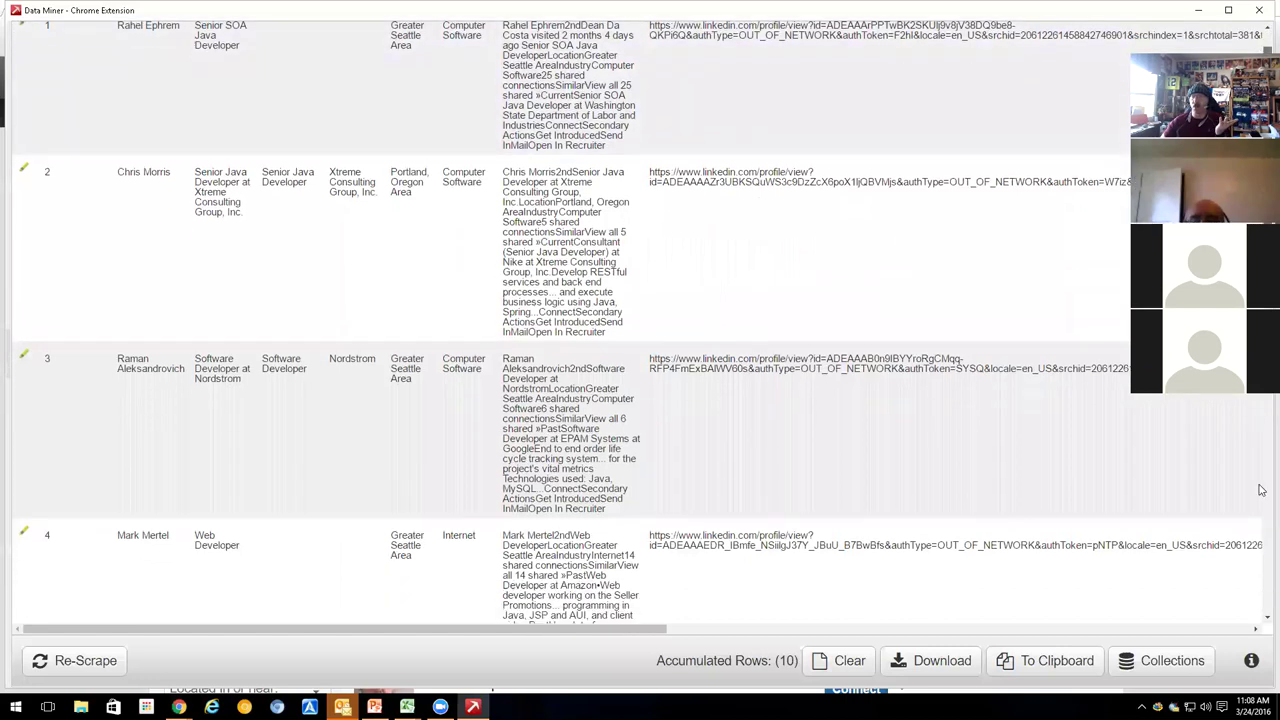
scroll(1261, 490, "down", 10)
scroll(1262, 400, "up", 15)
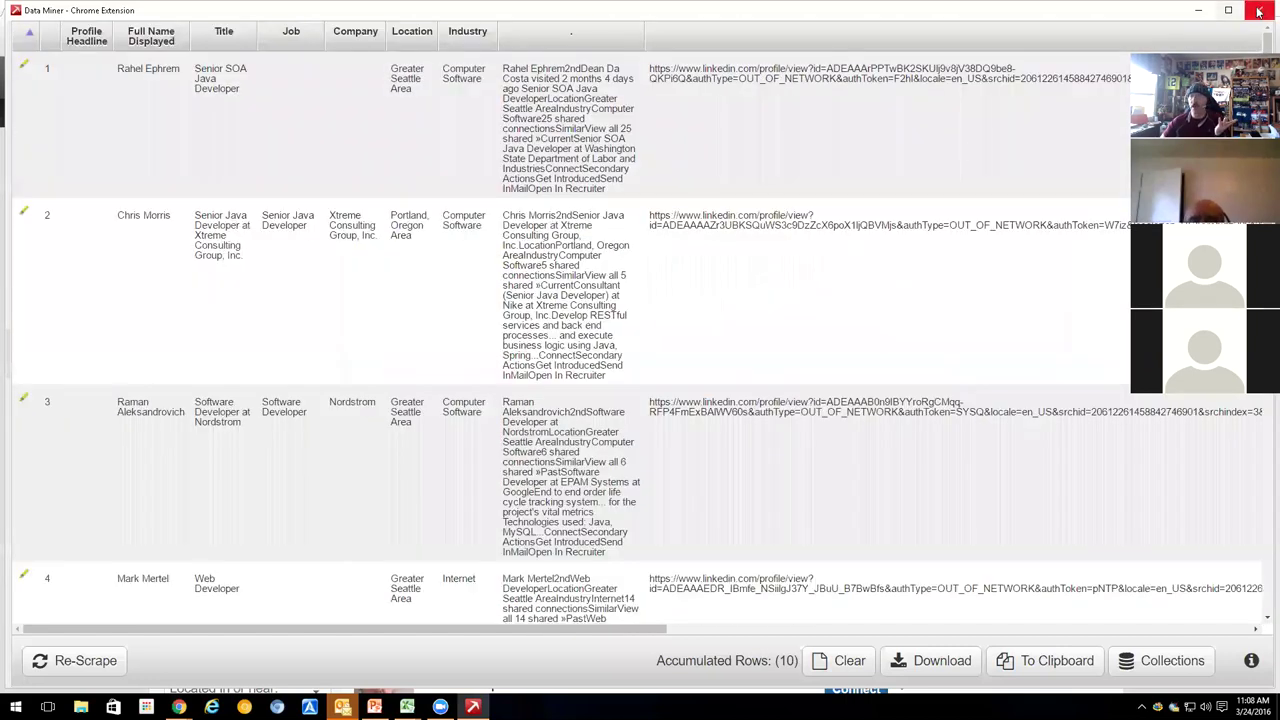
left_click(1258, 12)
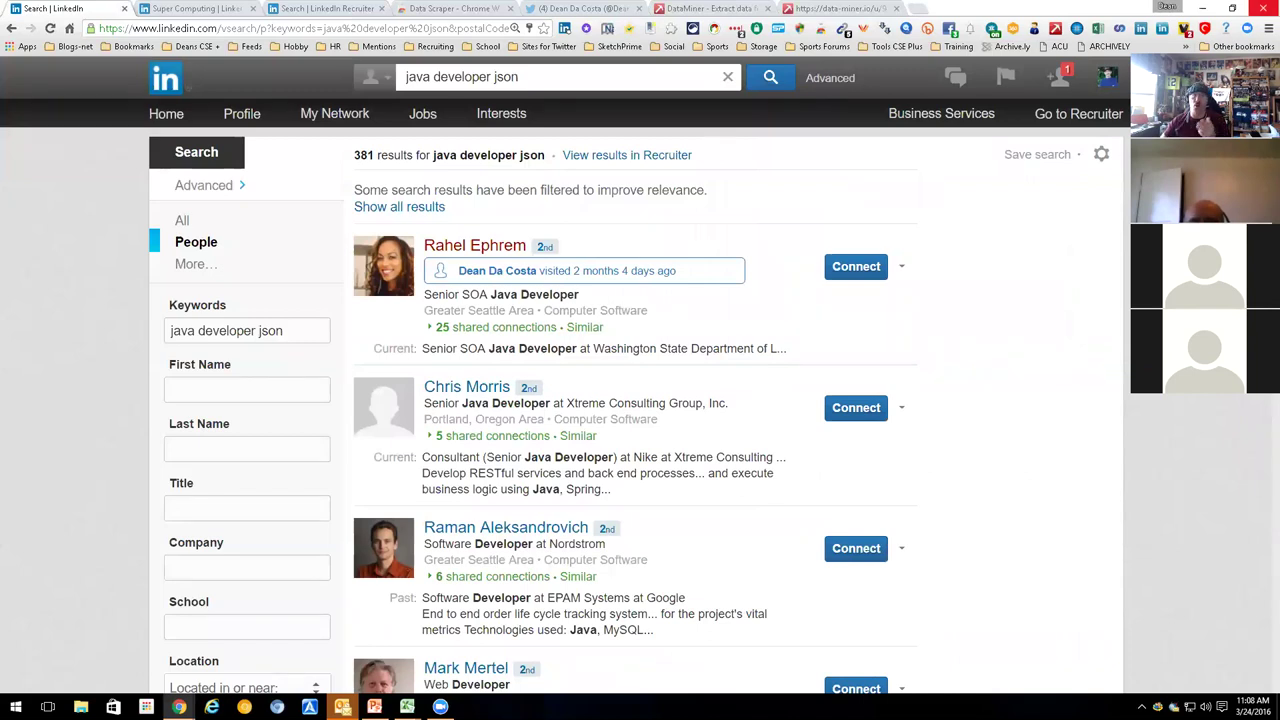
- Go back to the LinkedIn Recruiter candidate search tab
left_click(820, 8)
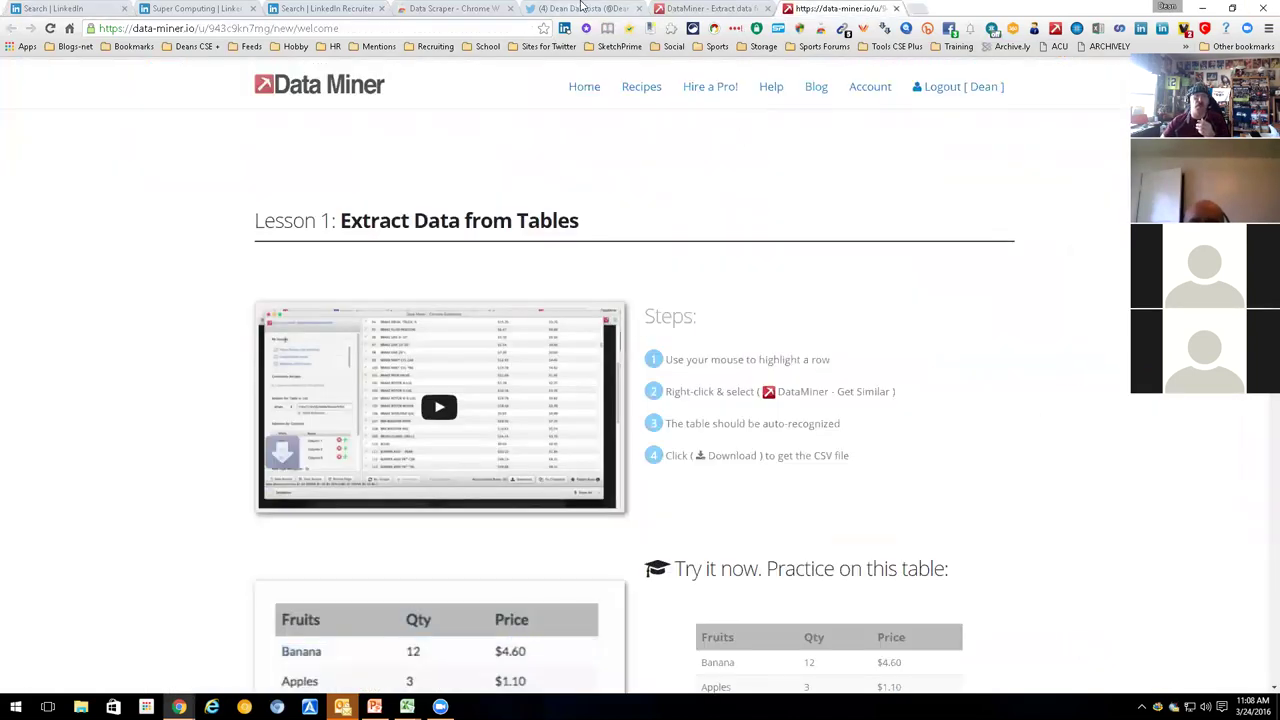
left_click(582, 8)
left_click(338, 8)
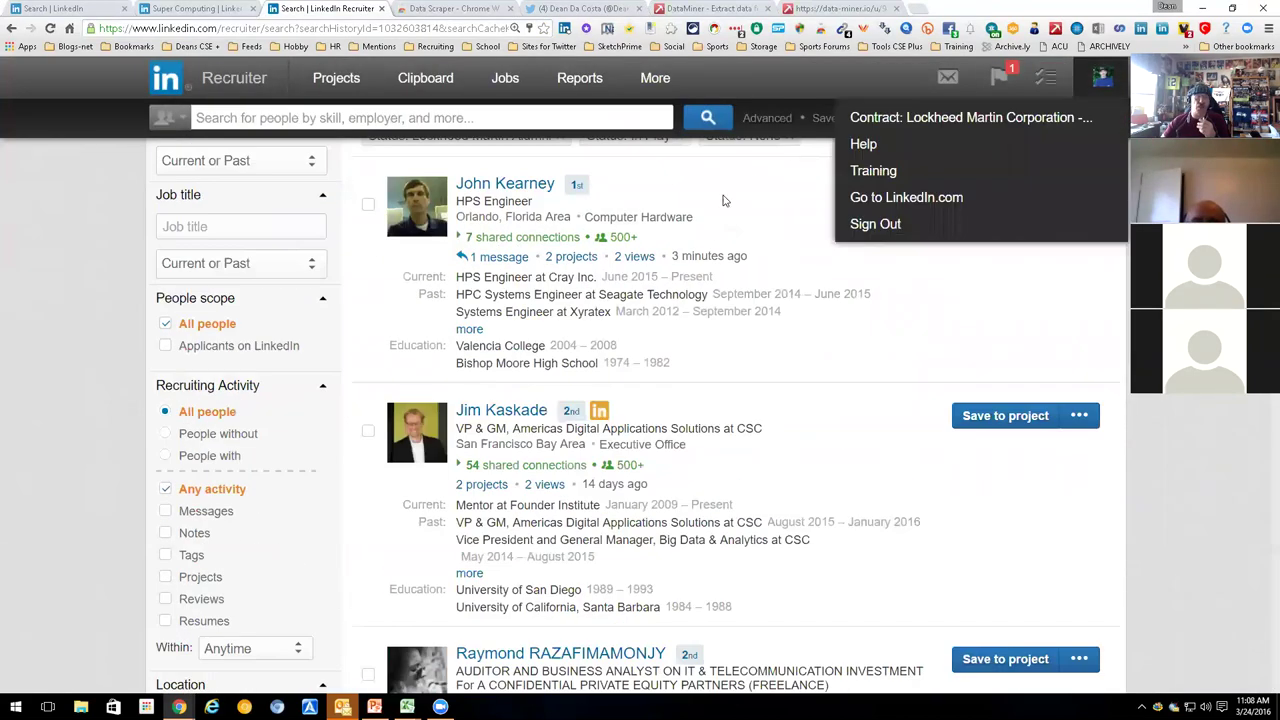
- Select the first candidate's card and apply DataMiner - Get Similar, closing the 2-row Text result
left_click_drag(452, 185, 664, 323)
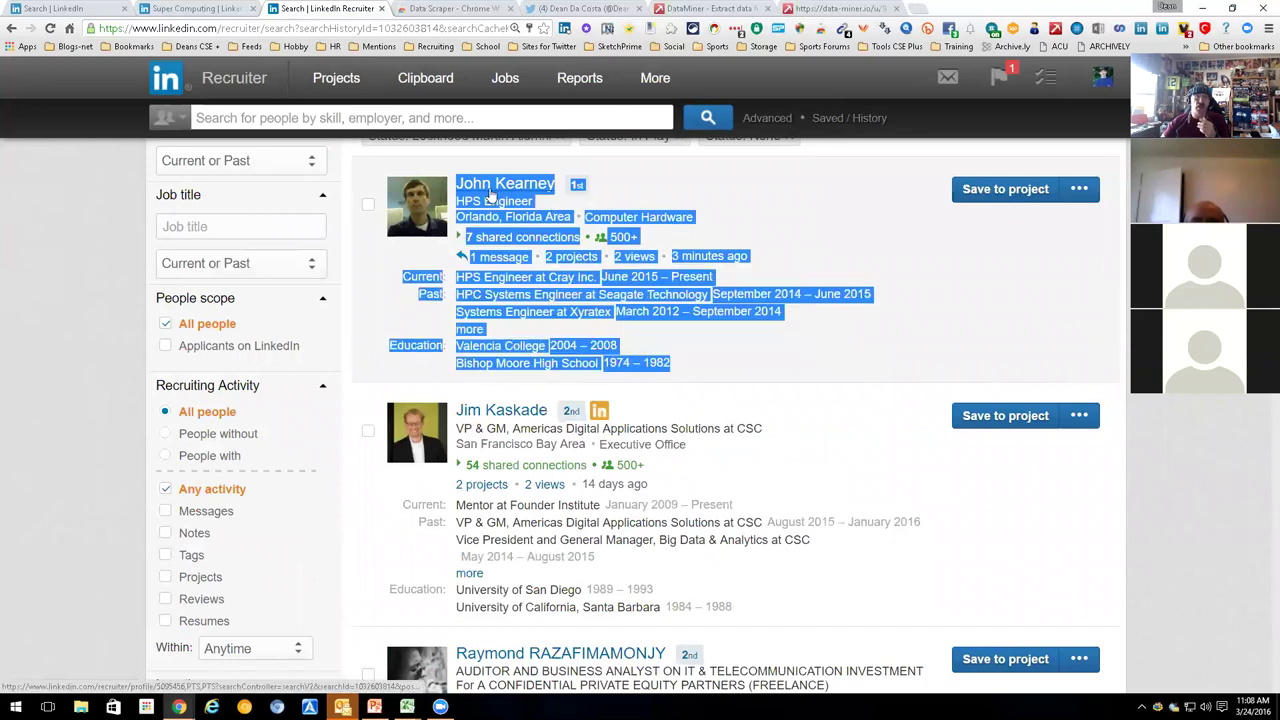
right_click(487, 190)
left_click(583, 408)
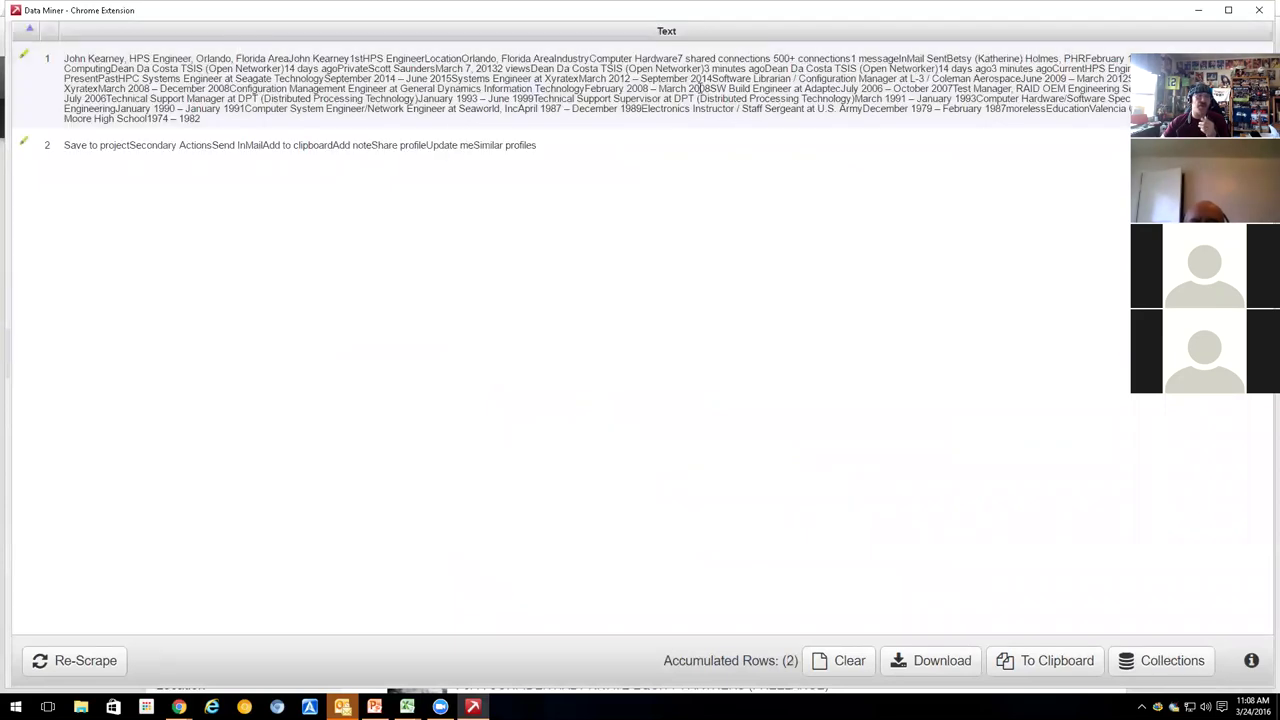
left_click(1259, 10)
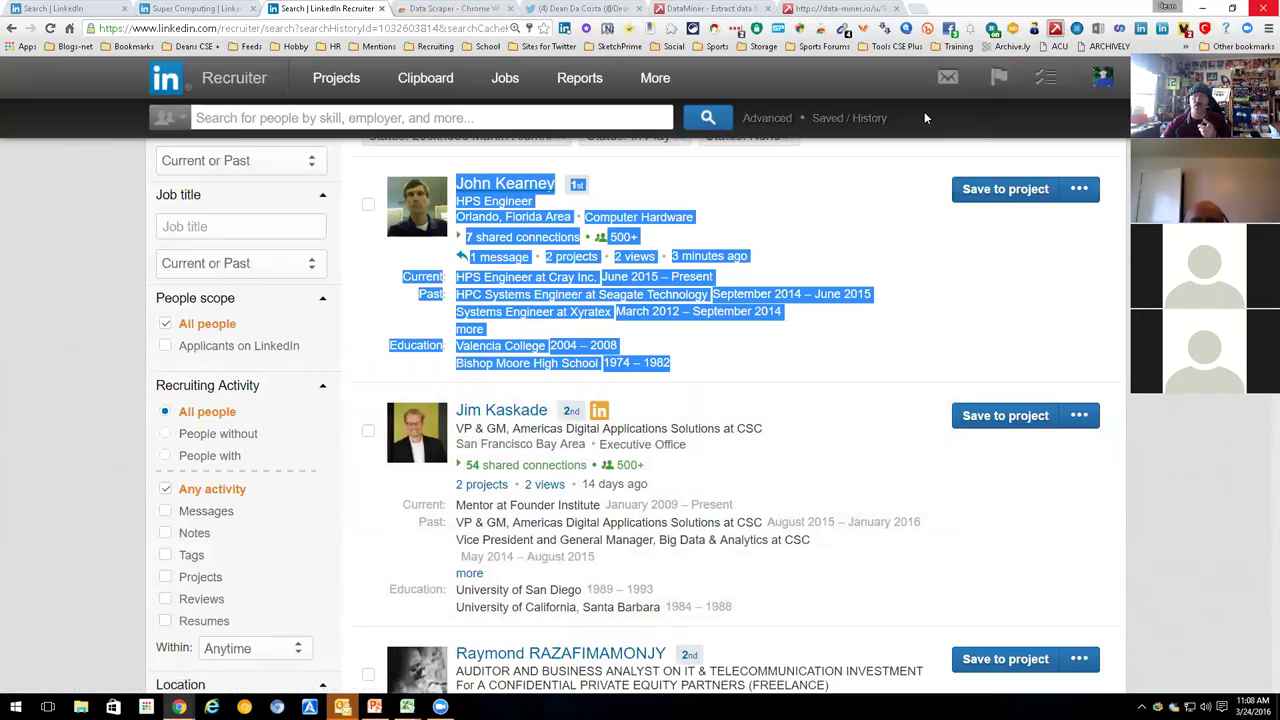
left_click(1055, 28)
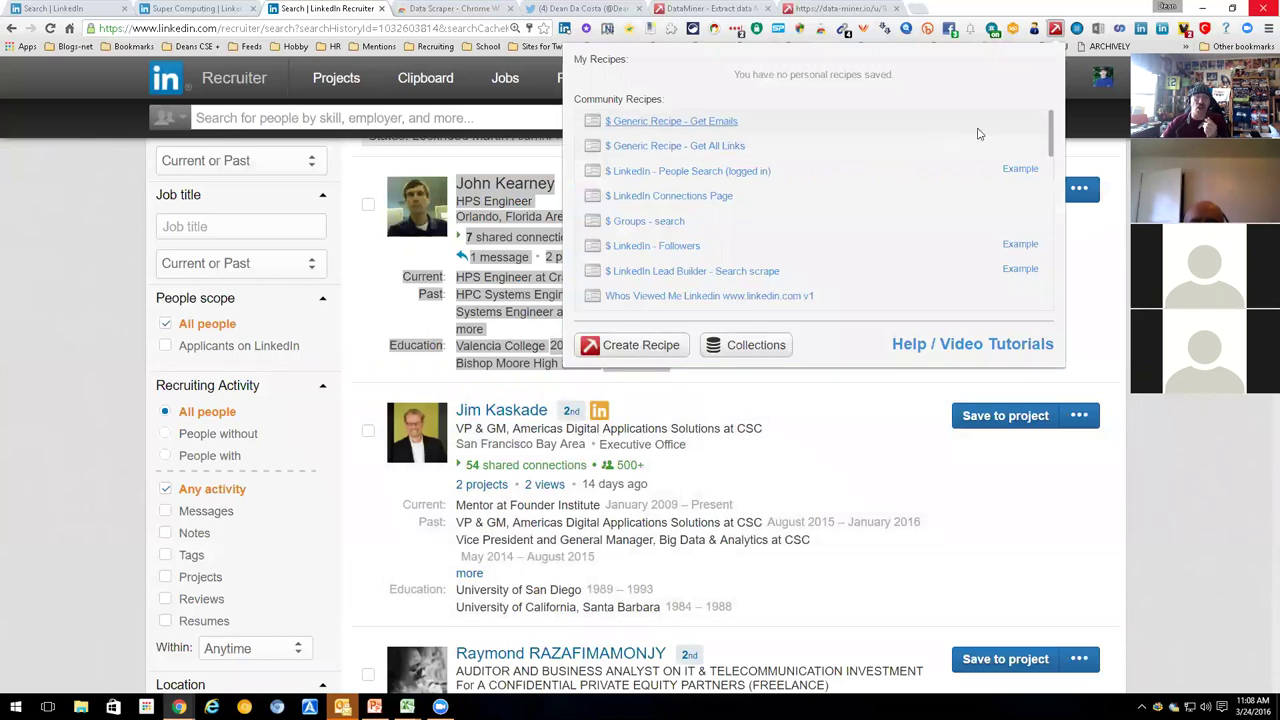
left_click_drag(1051, 129, 1046, 163)
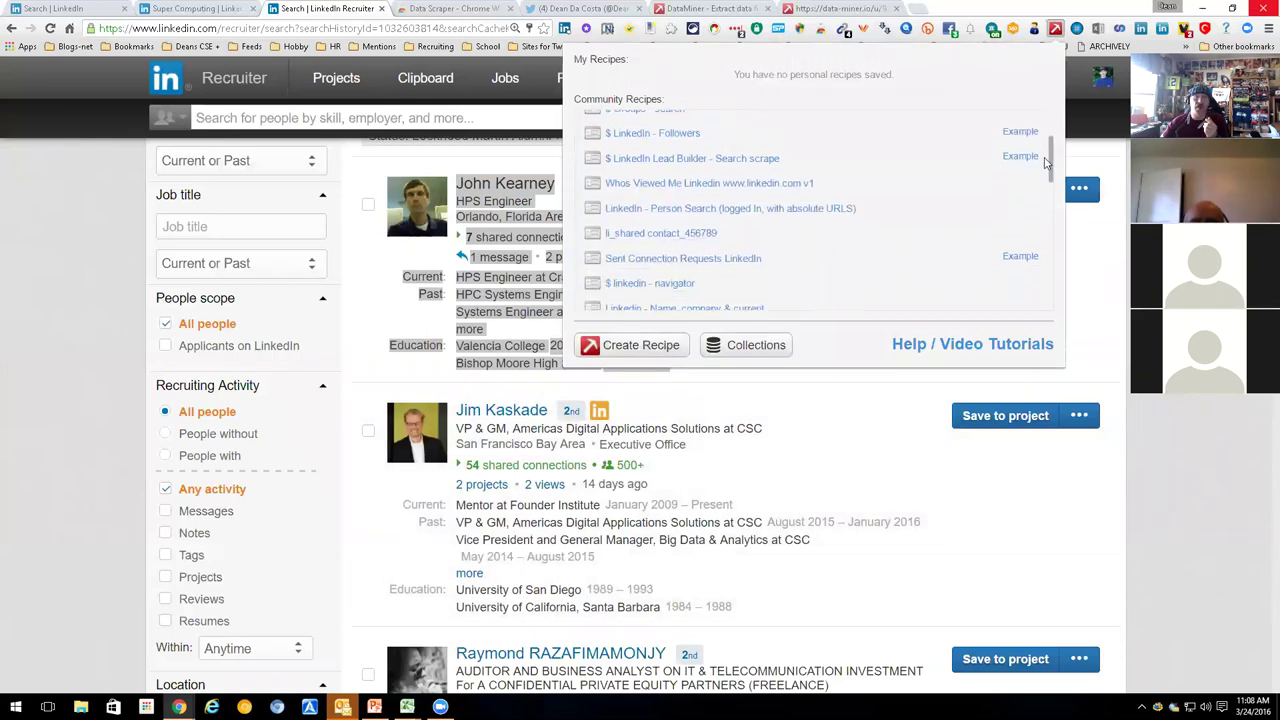
left_click(787, 208)
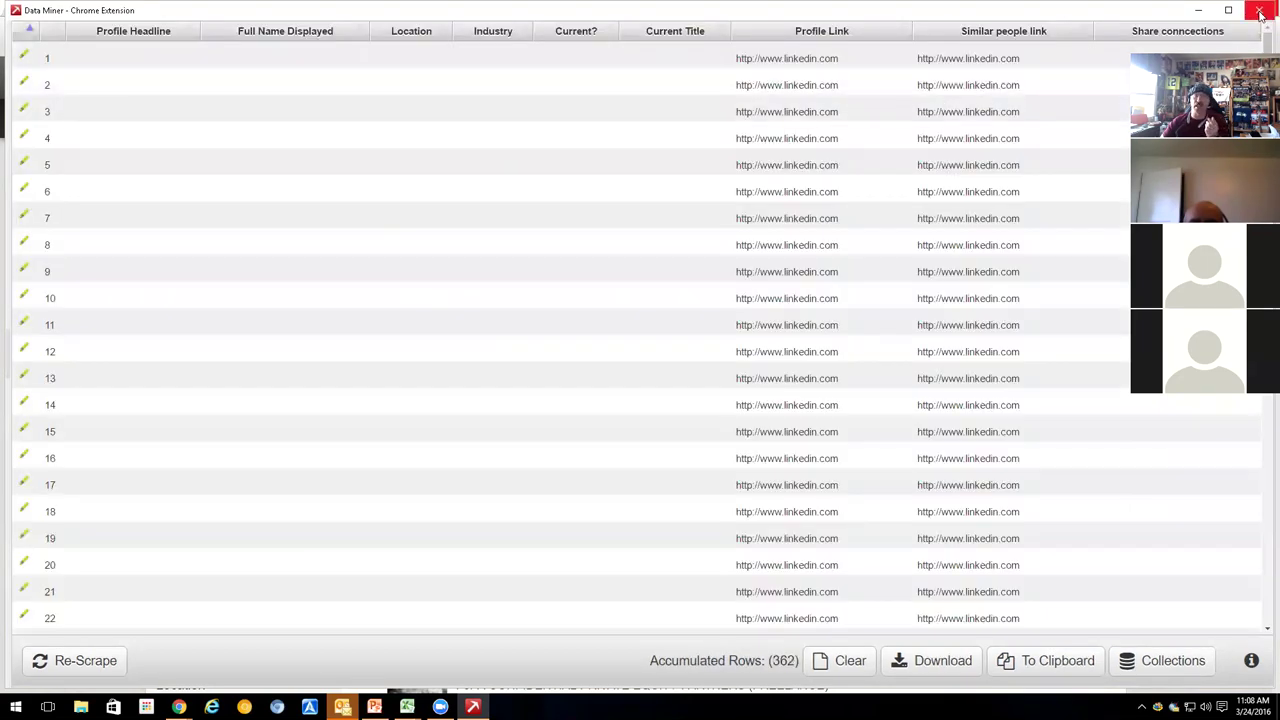
left_click(1259, 12)
left_click_drag(1051, 167, 1049, 295)
left_click(705, 294)
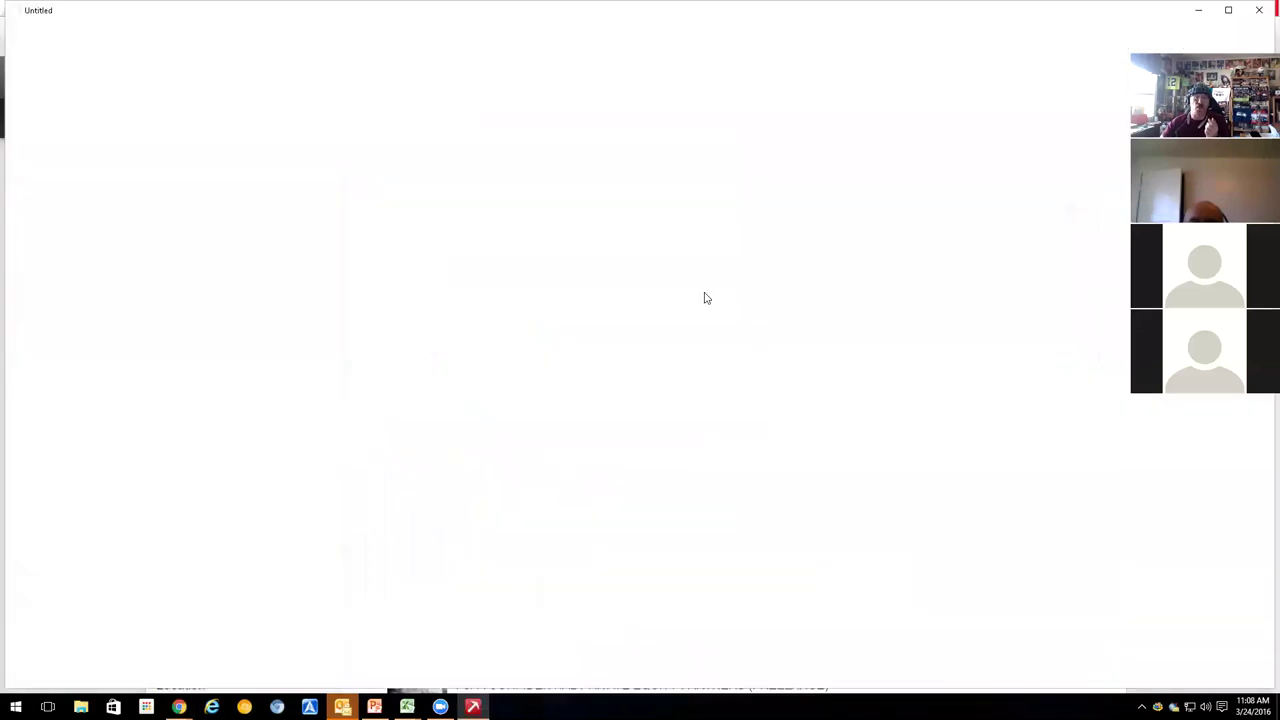
left_click(1259, 12)
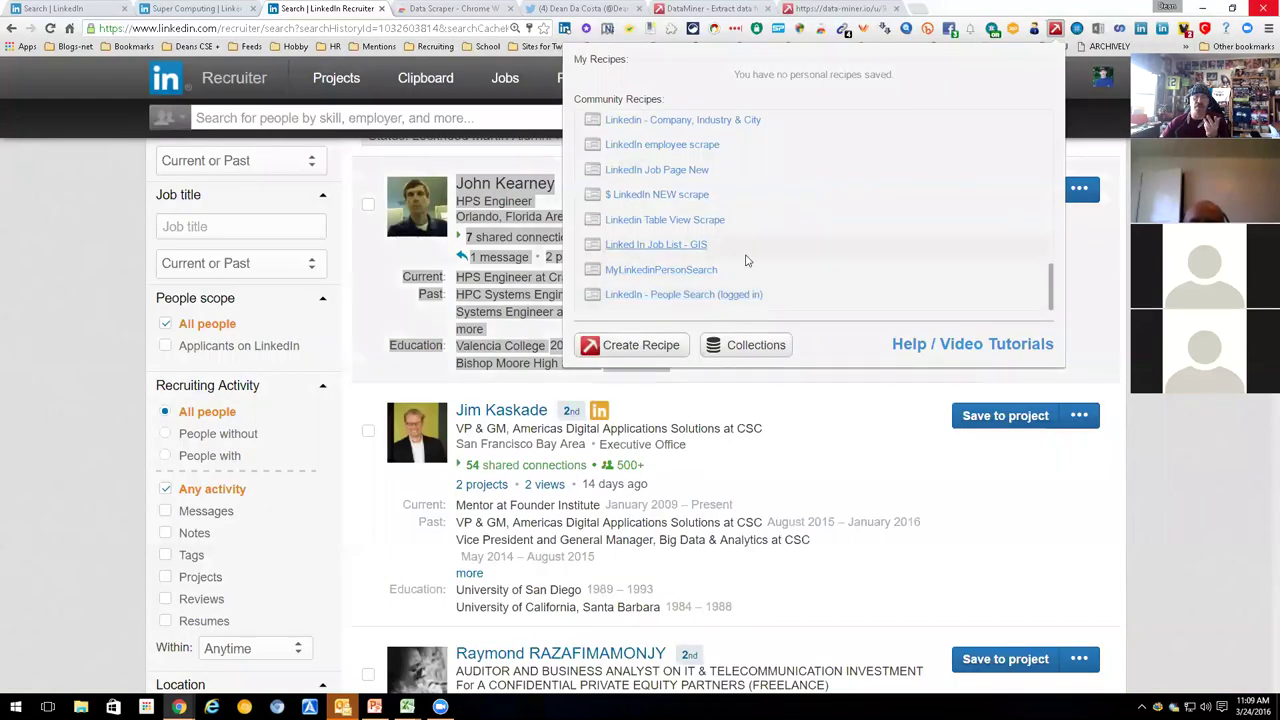
left_click(708, 220)
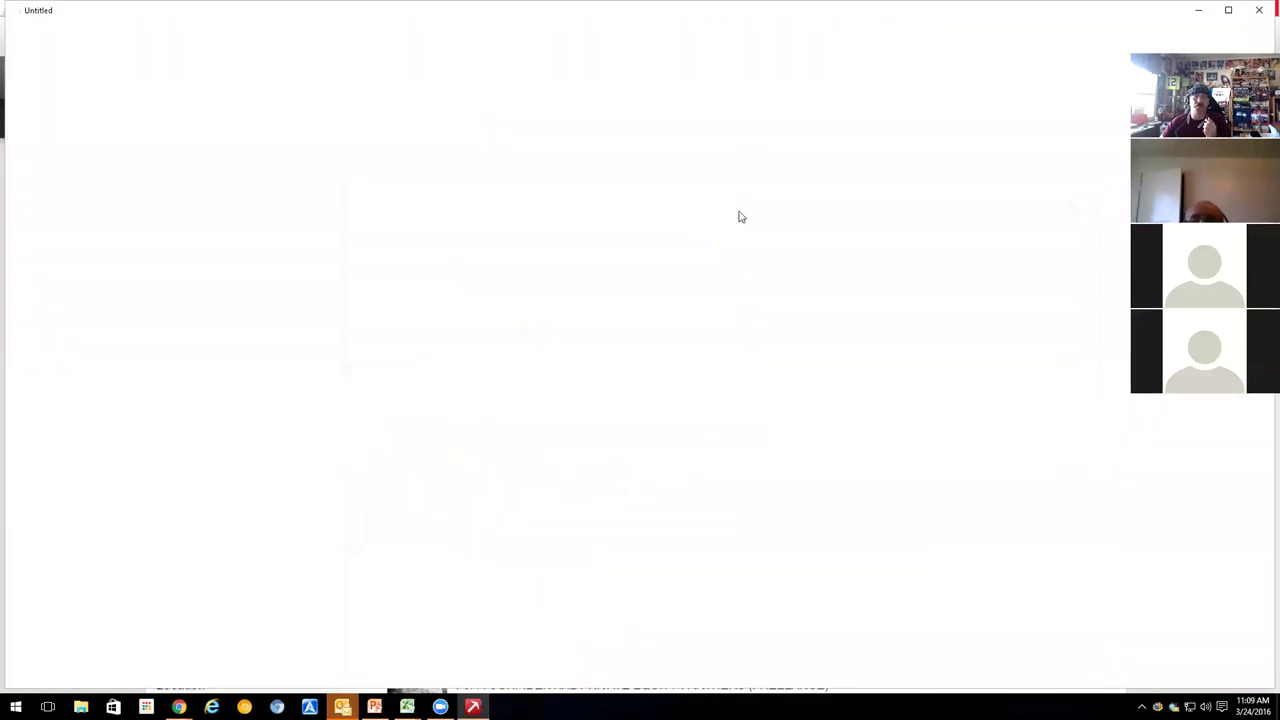
left_click(1253, 10)
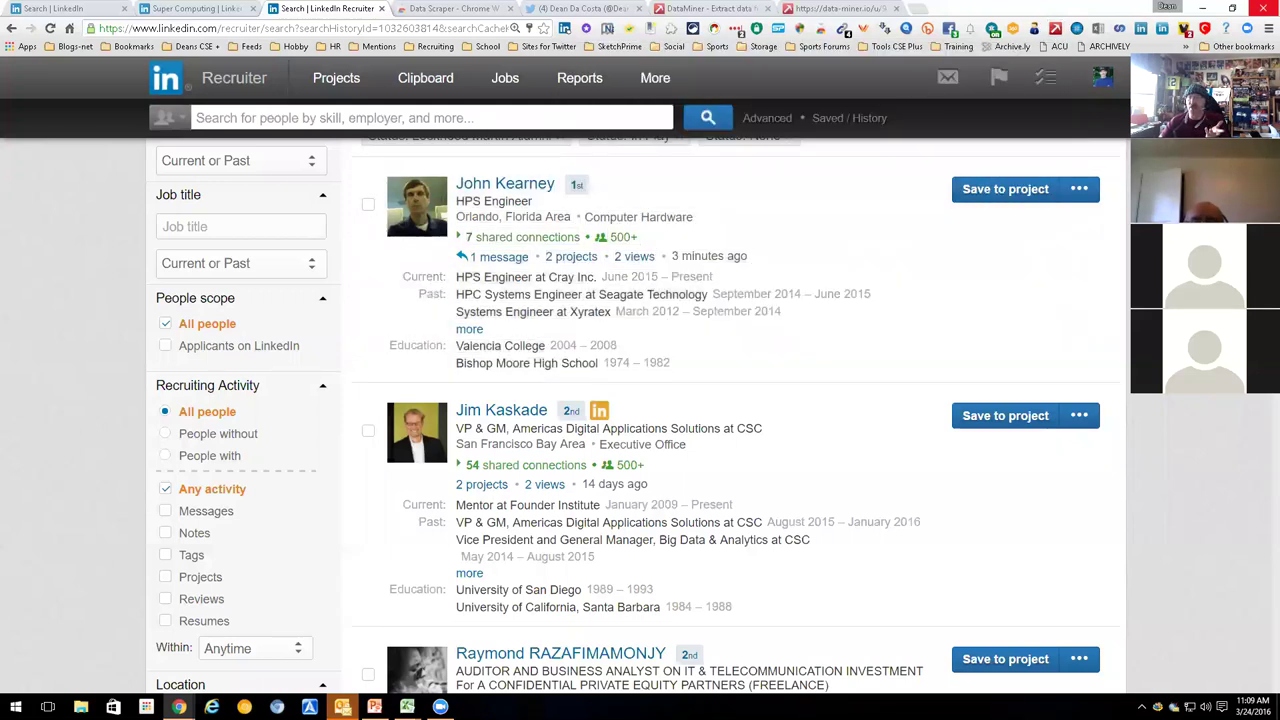
scroll(735, 415, "down", 20)
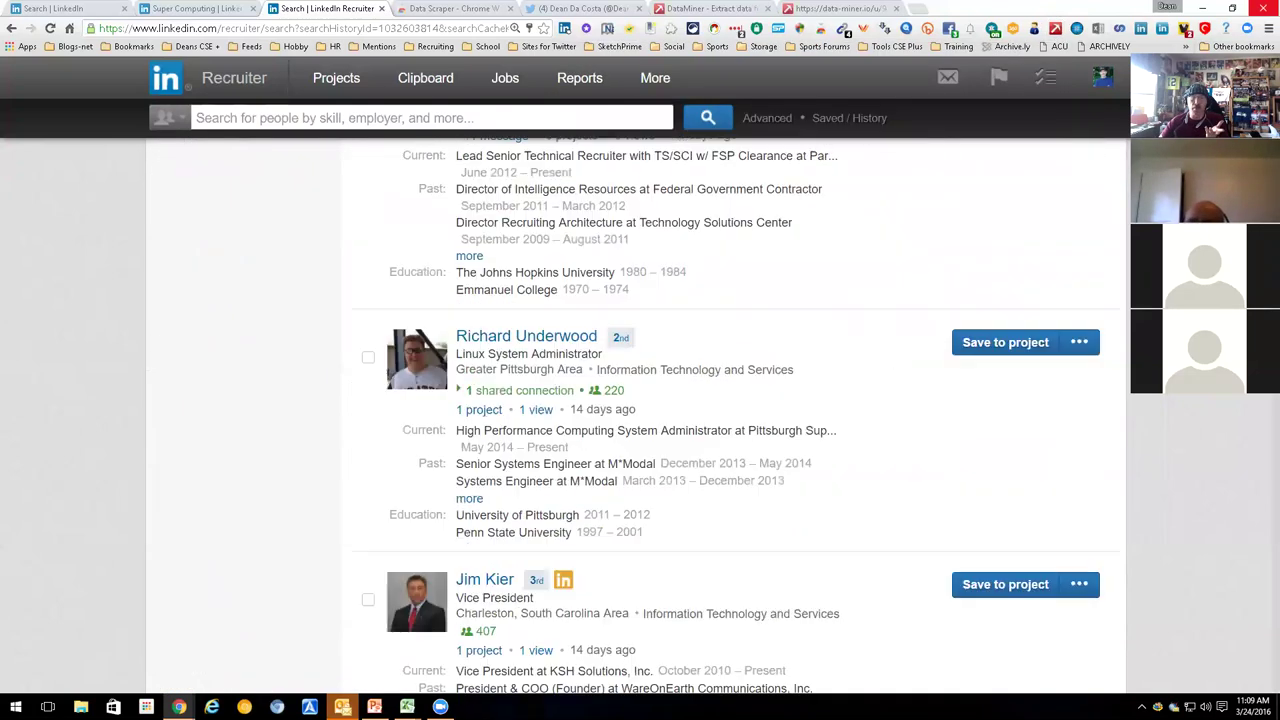
scroll(735, 415, "up", 20)
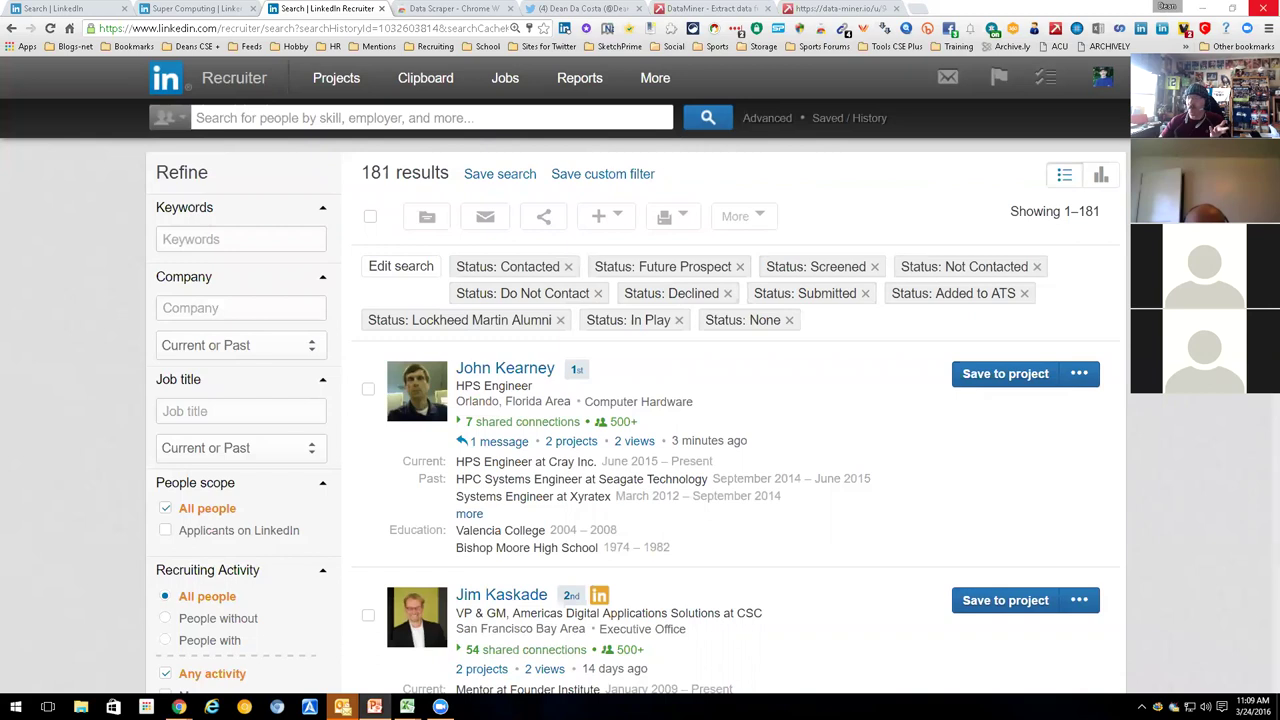
left_click(160, 8)
left_click(97, 7)
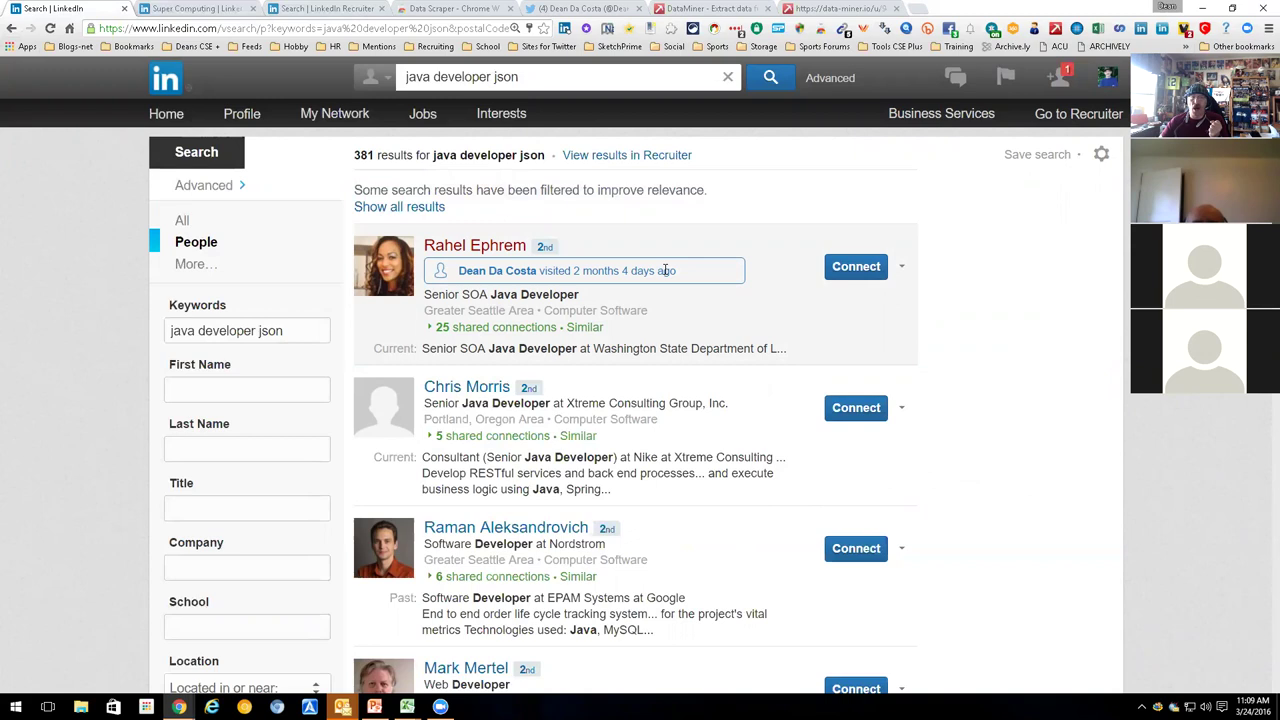
left_click(475, 246)
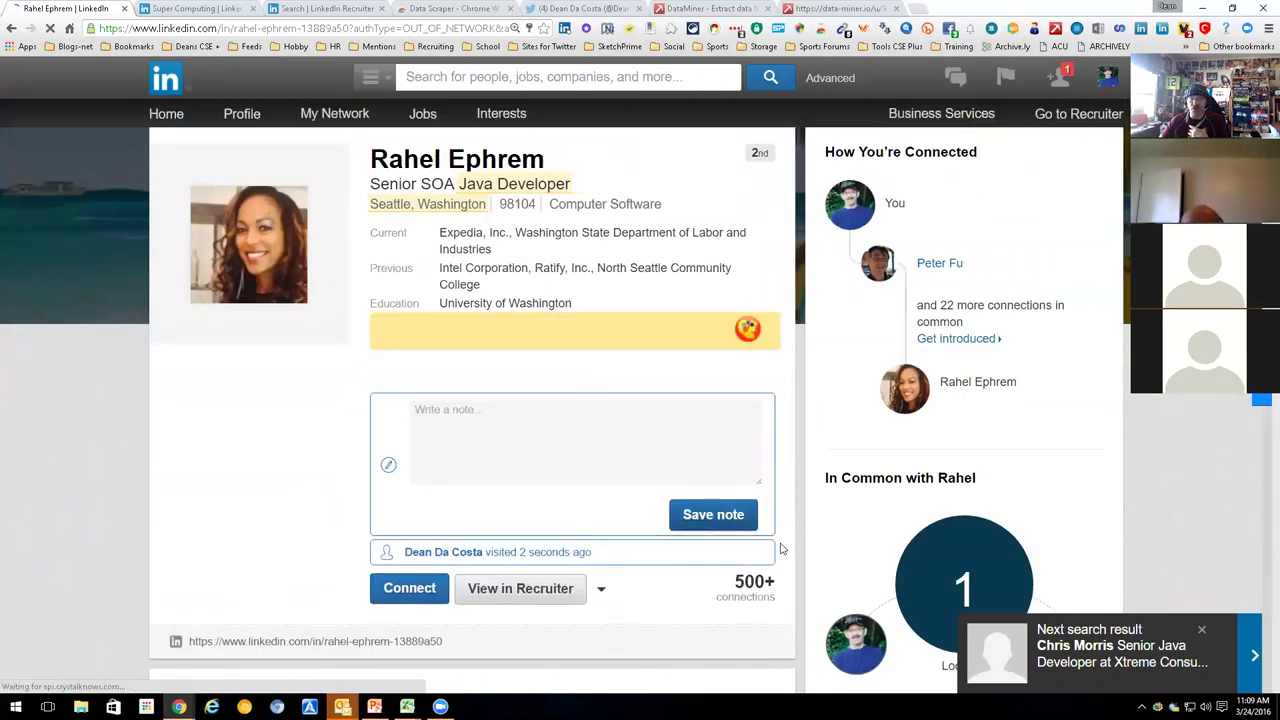
- Save the note 'test' on the profile and go back to the search results
left_click(503, 418)
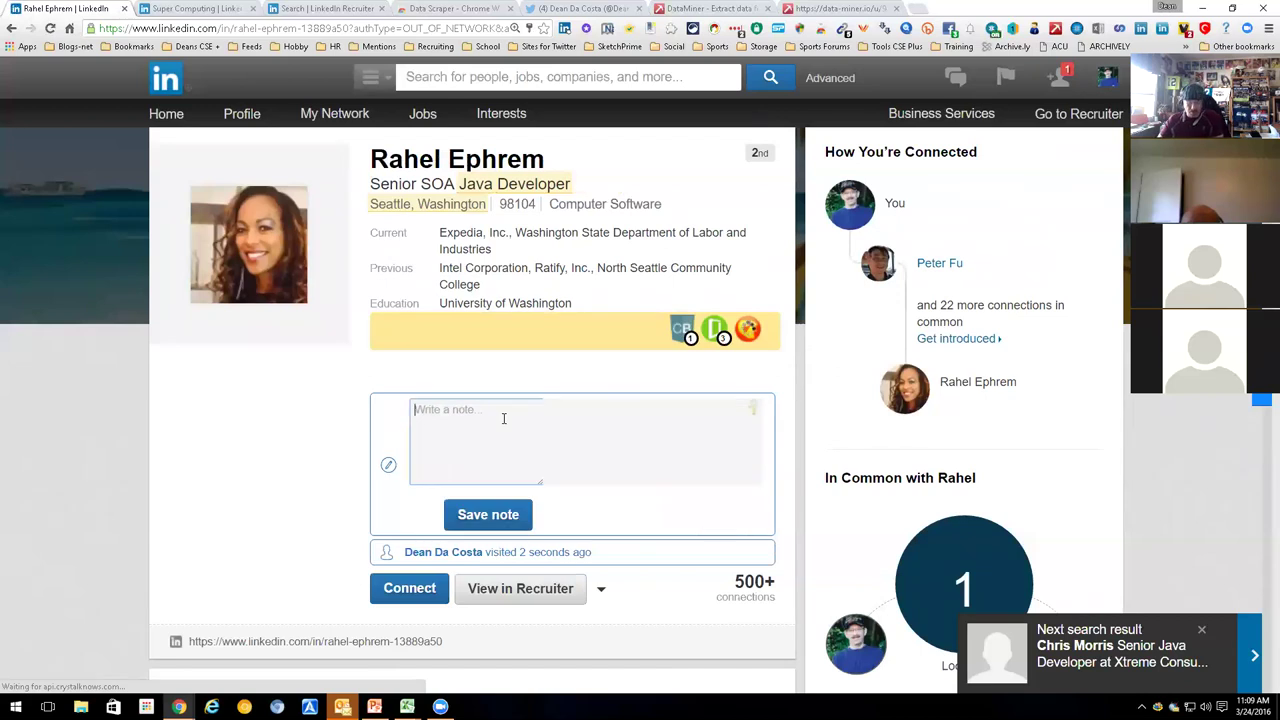
type("test")
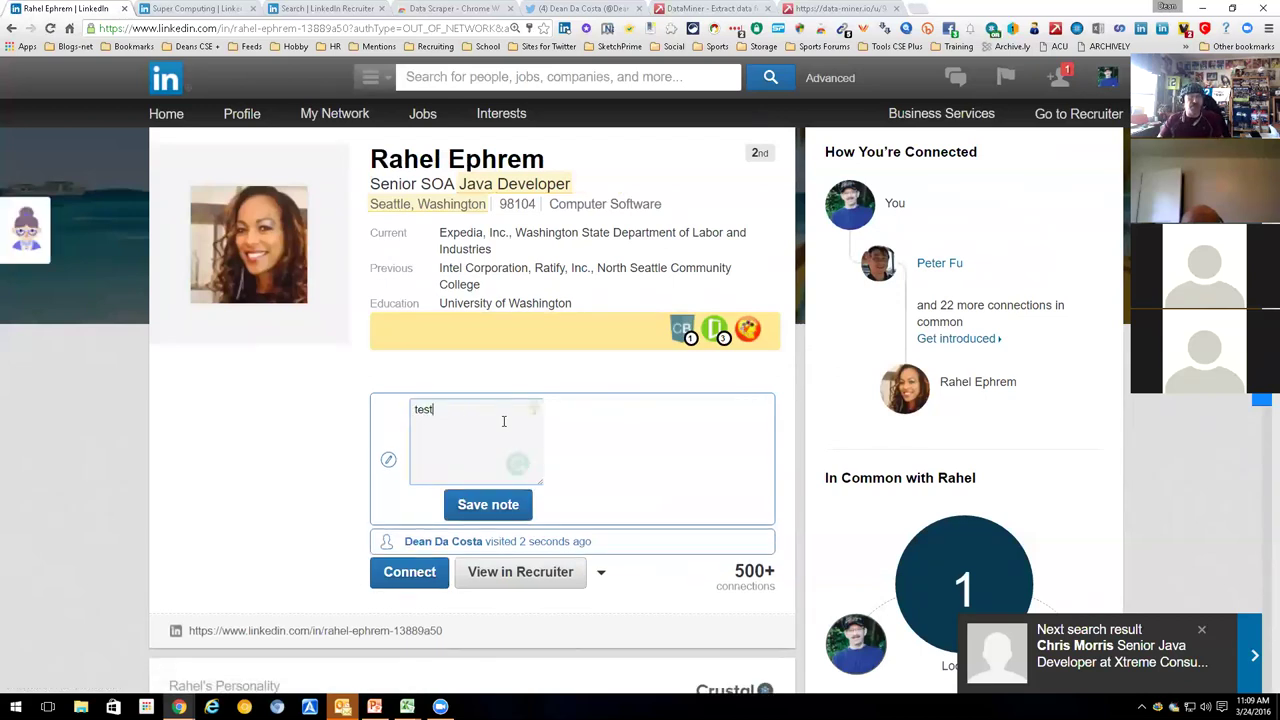
left_click(497, 510)
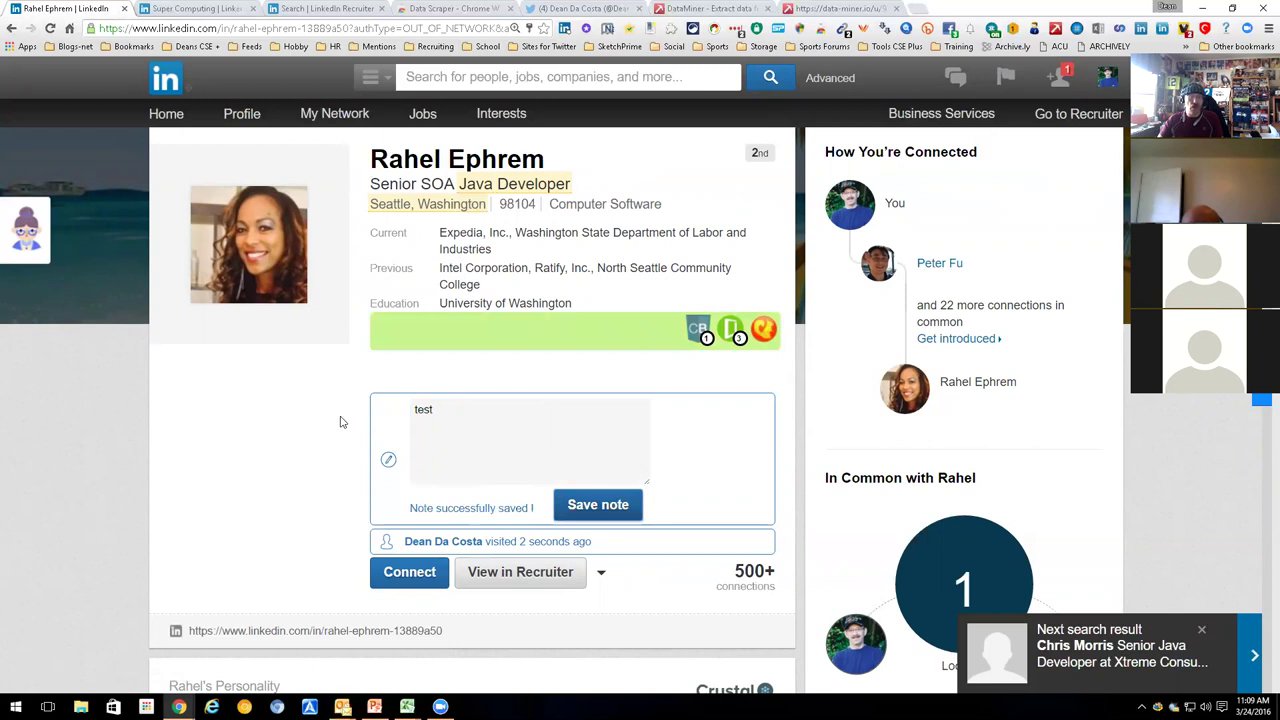
left_click(9, 29)
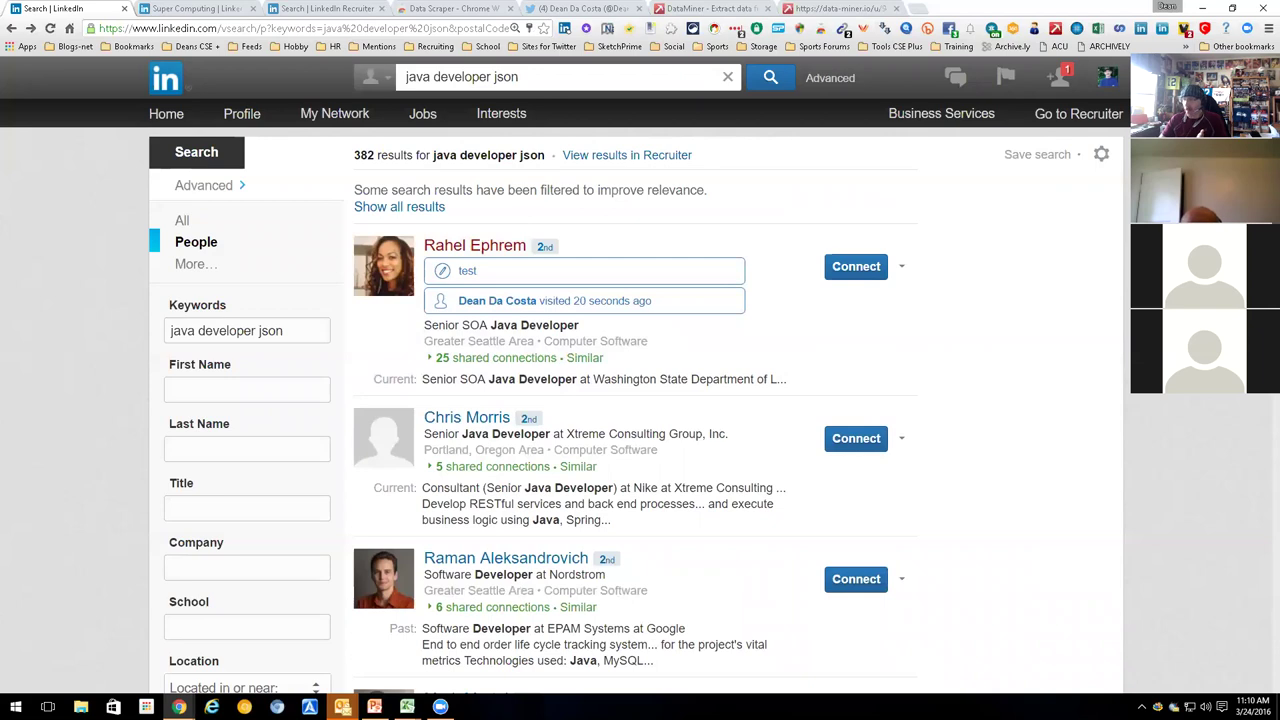
- Save the top result's profile to LinkedIn Storage and open the stored-profiles page
left_click(499, 247)
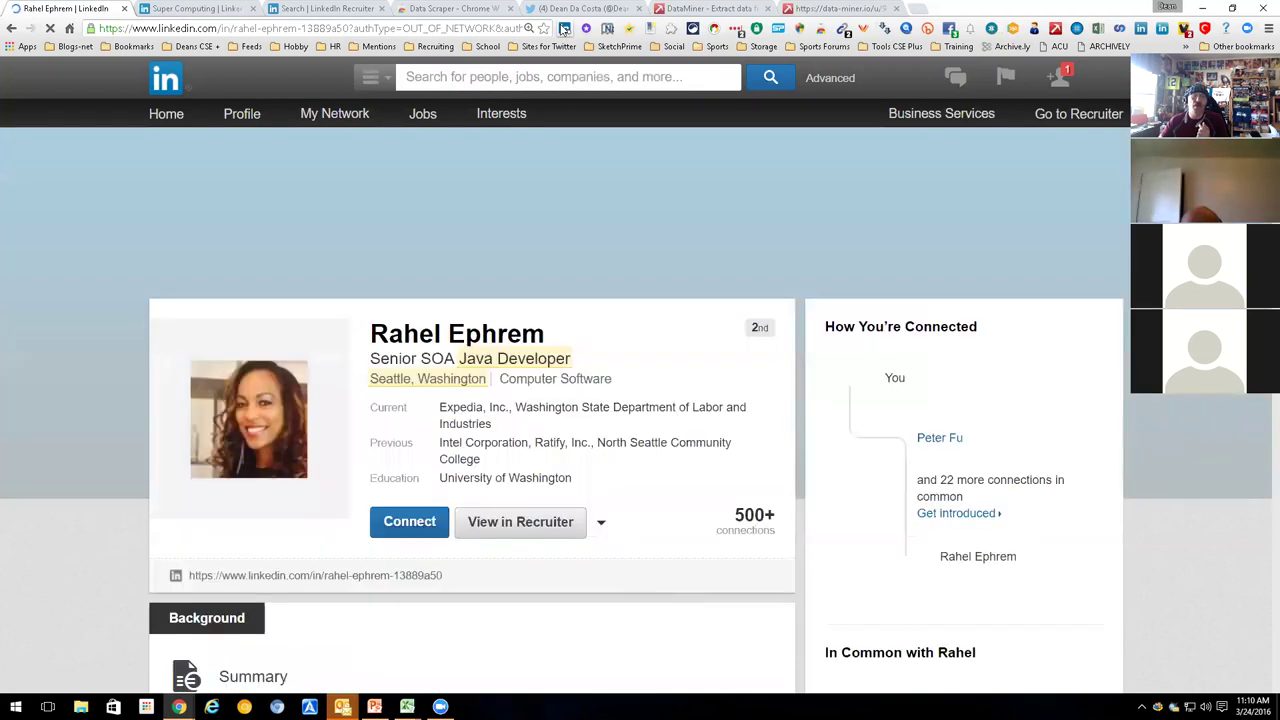
left_click(564, 29)
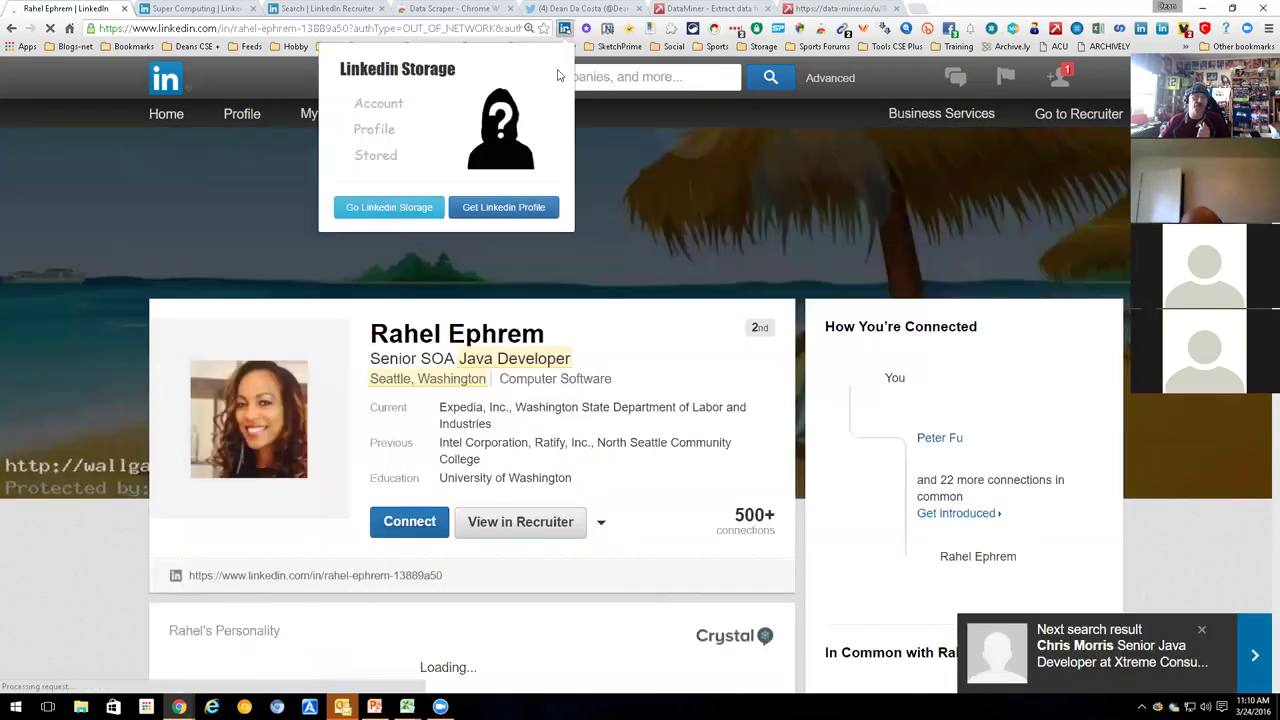
left_click(492, 208)
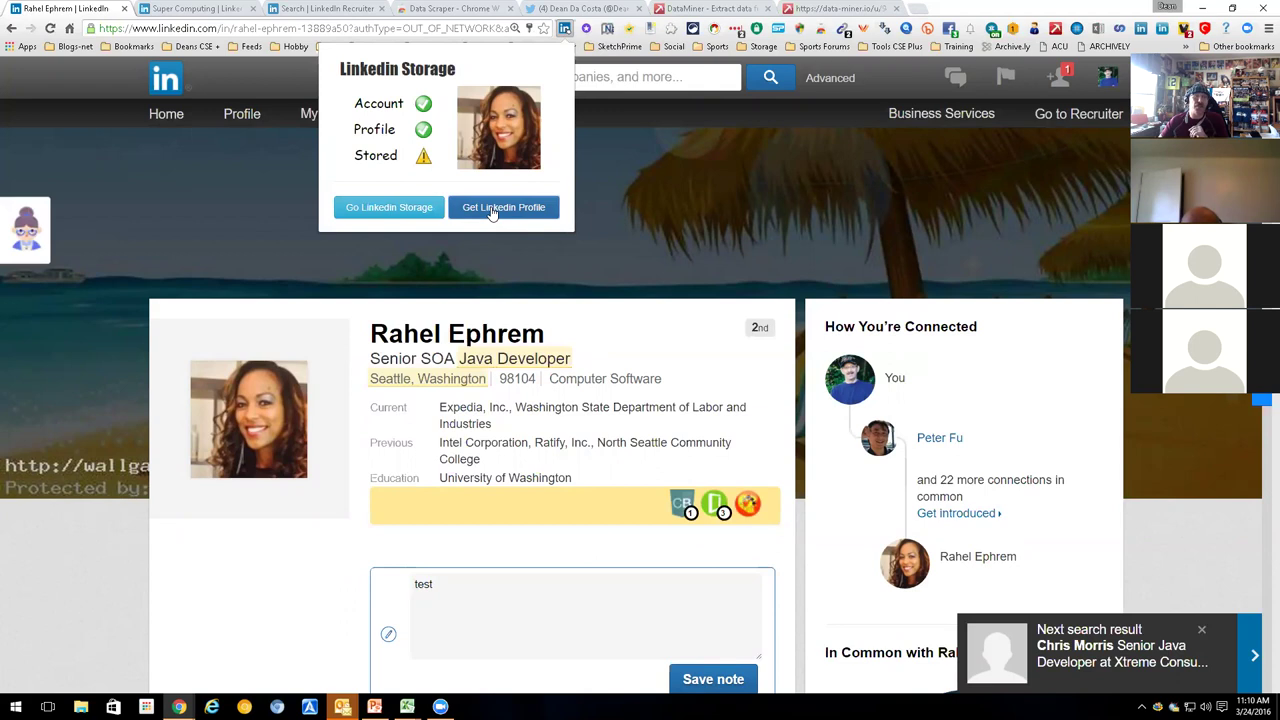
left_click(406, 208)
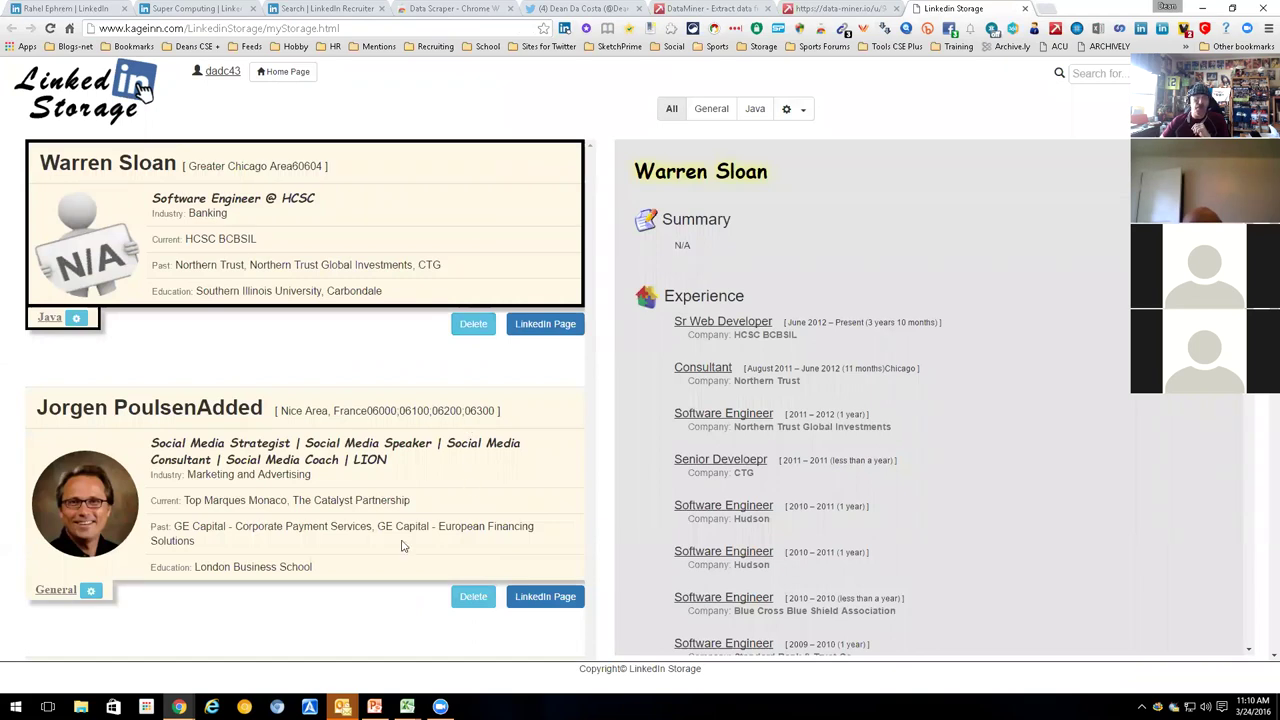
- Filter LinkedIn Storage to Java-tagged profiles, then return to the candidate's profile tab
left_click(758, 109)
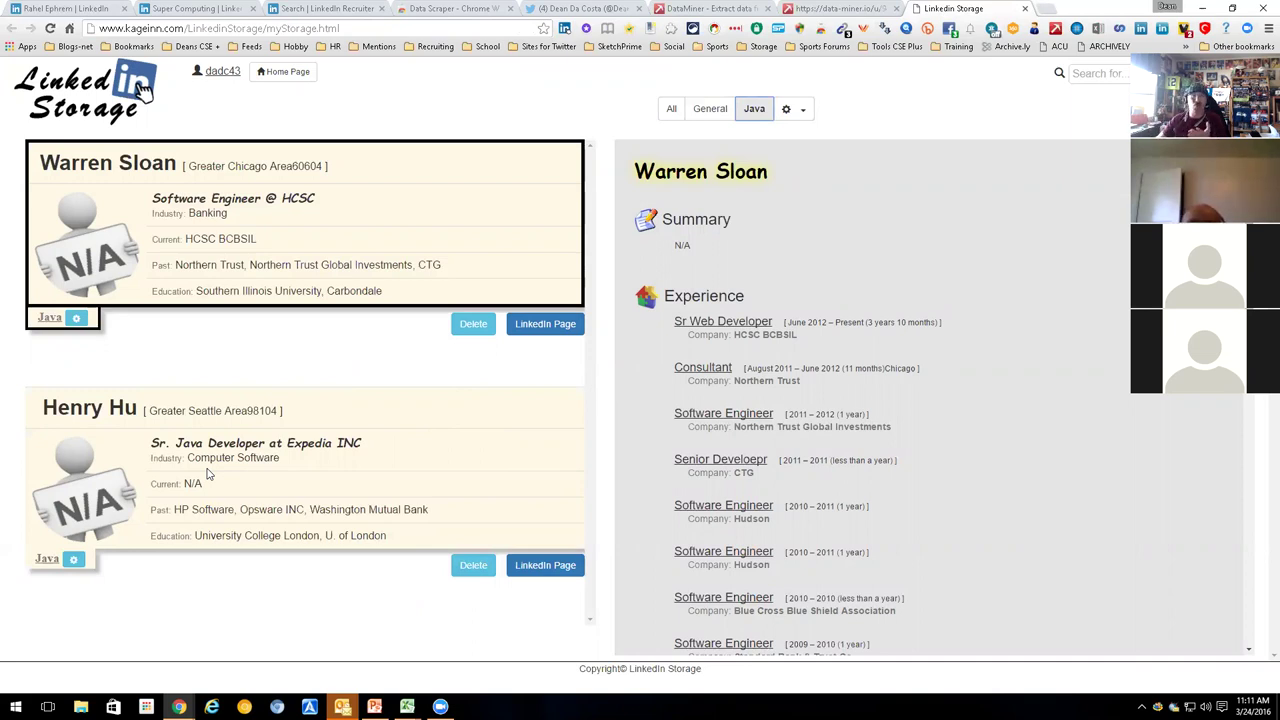
left_click(84, 7)
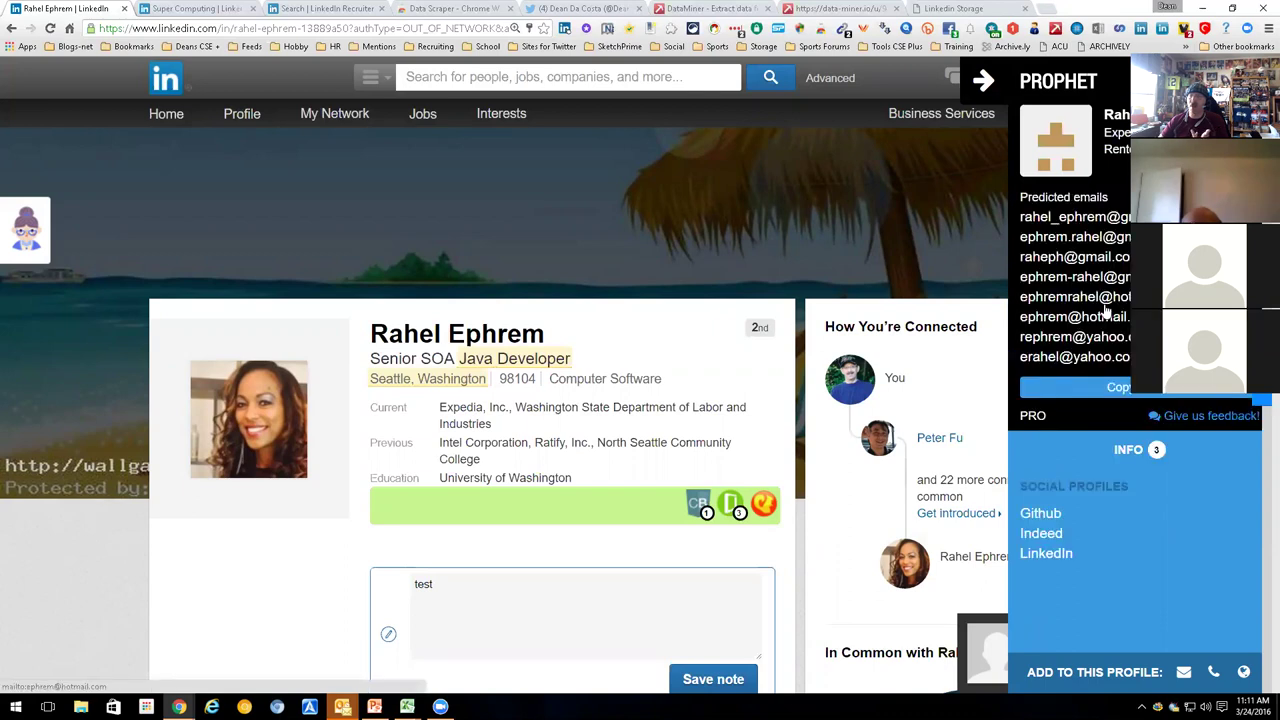
- Review and collapse the Prophet predicted-emails panel and the profile details side panel
left_click(983, 80)
left_click(26, 226)
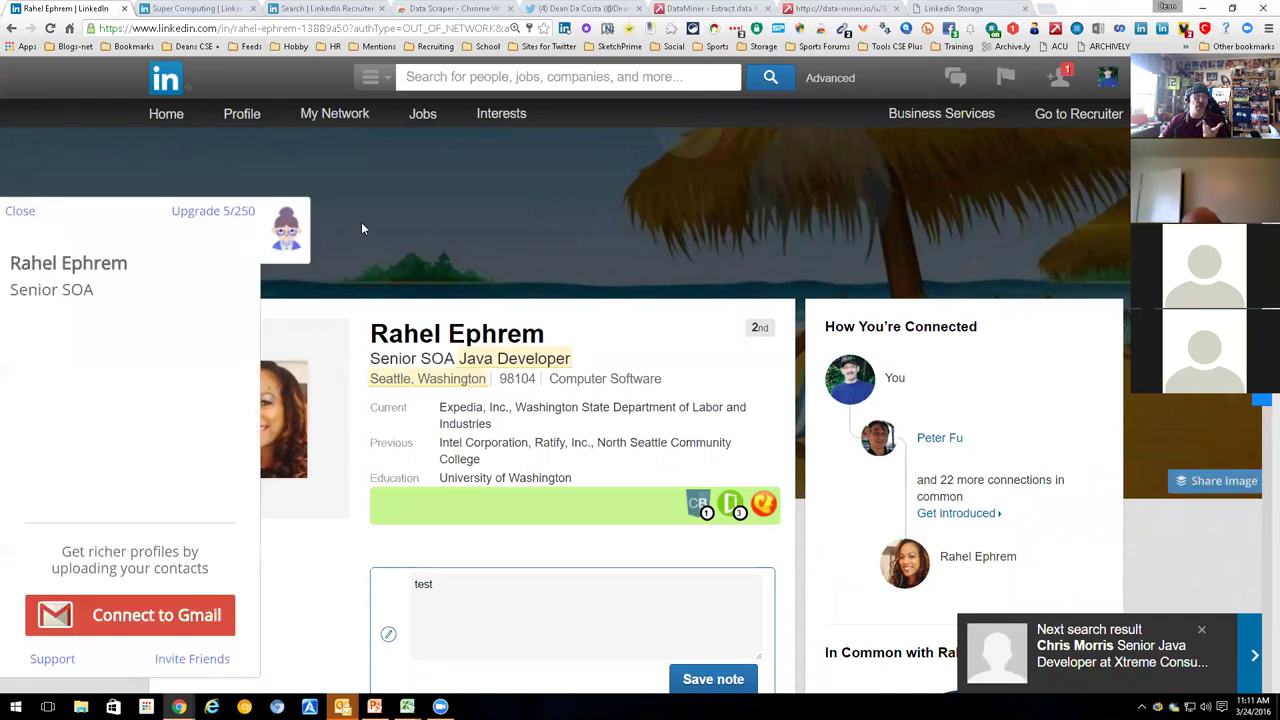
left_click(298, 232)
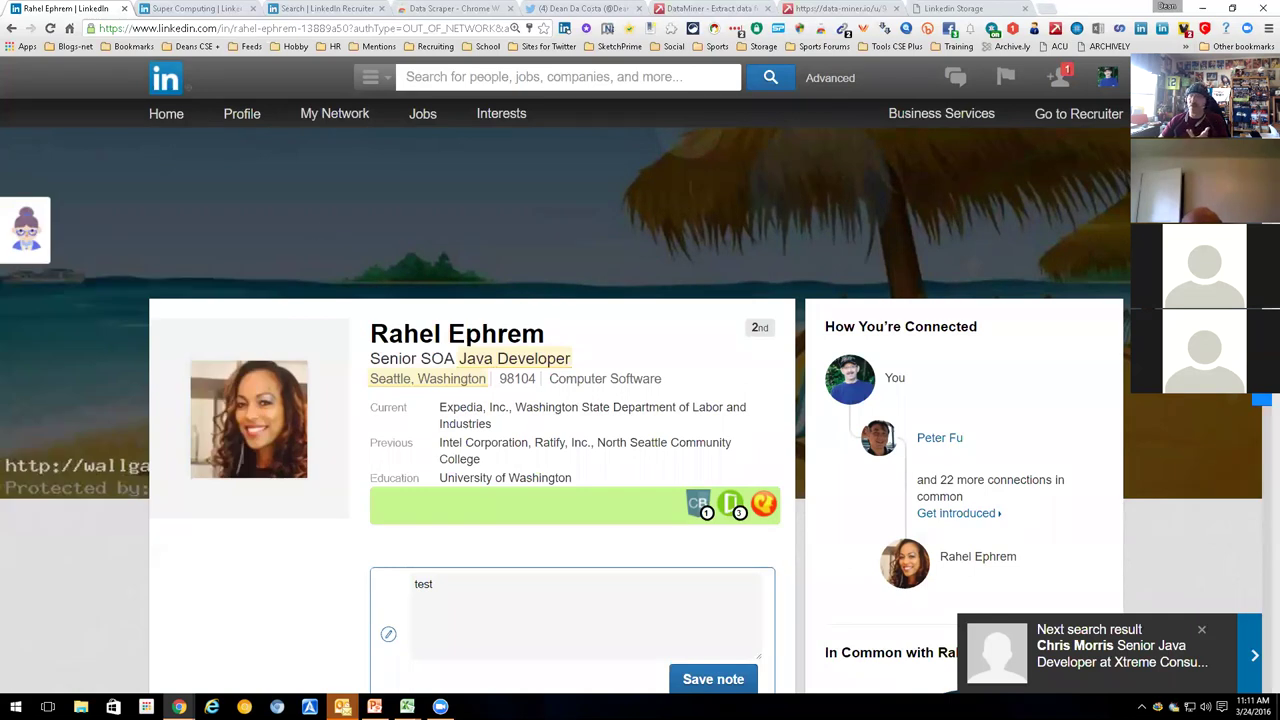
mouse_move(1275, 100)
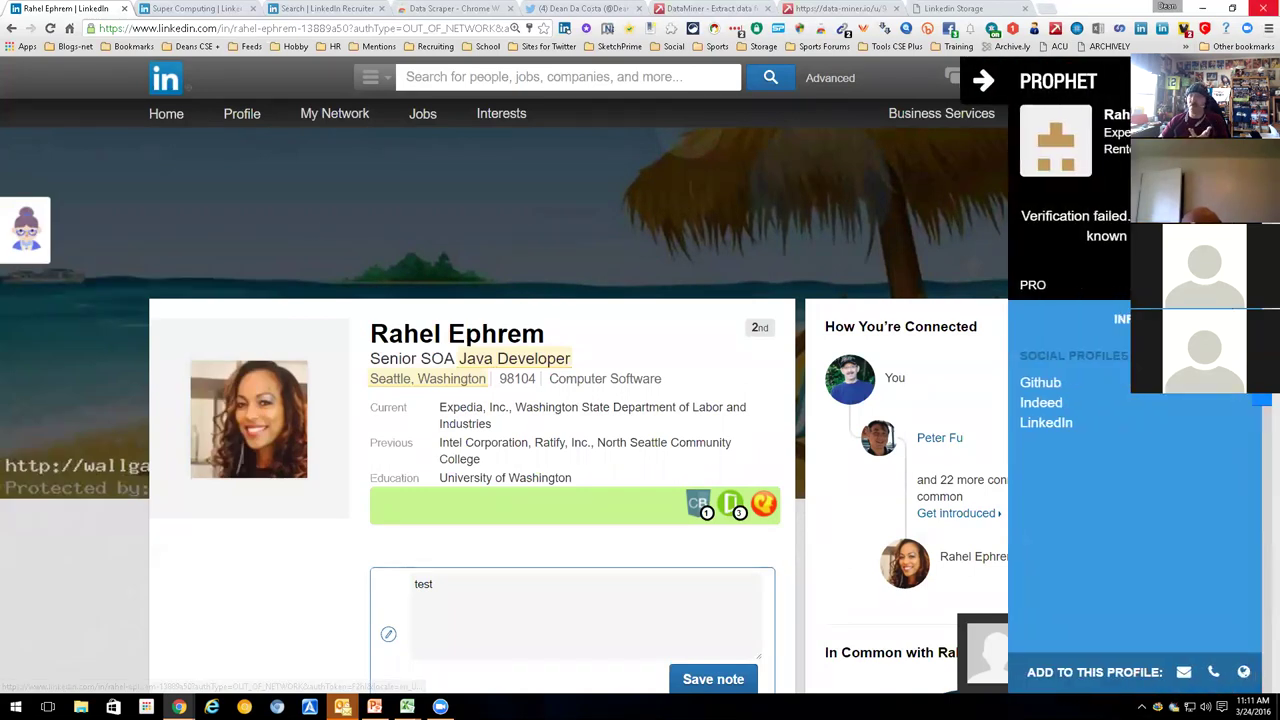
left_click(982, 80)
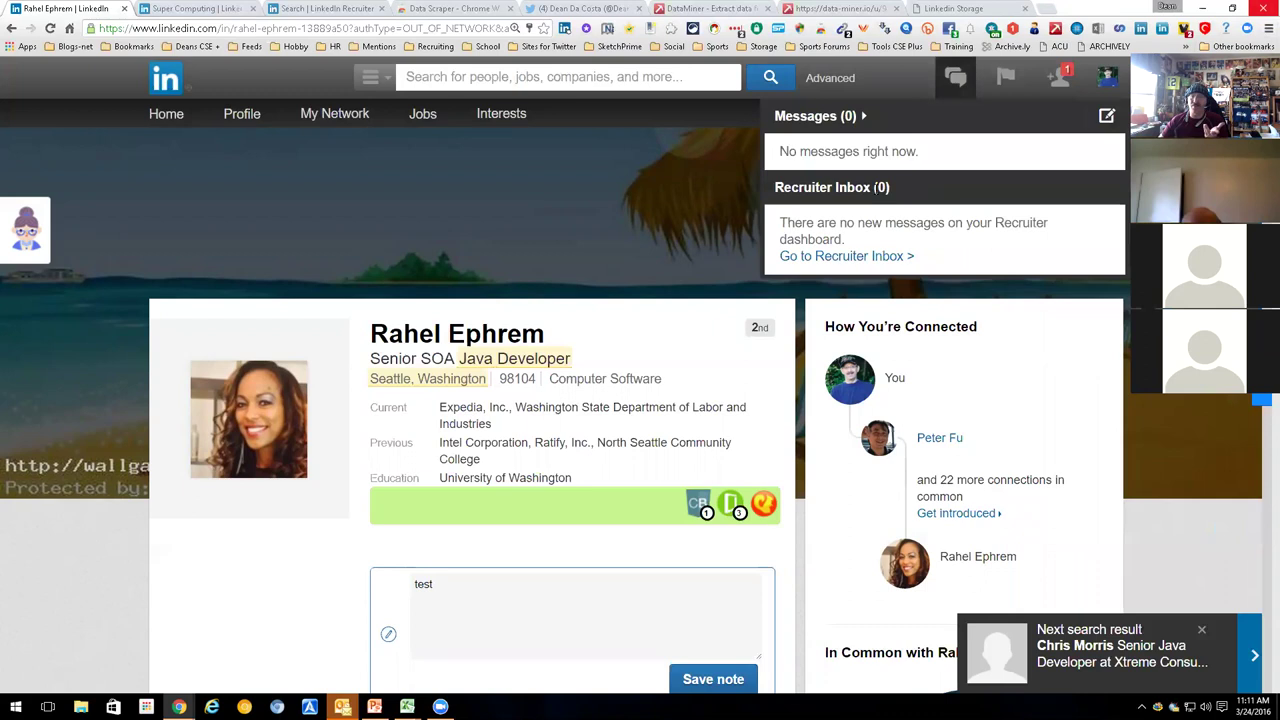
- Run Email Extractor on the profile, dismiss it, and switch to the 181-result Recruiter search
left_click(845, 29)
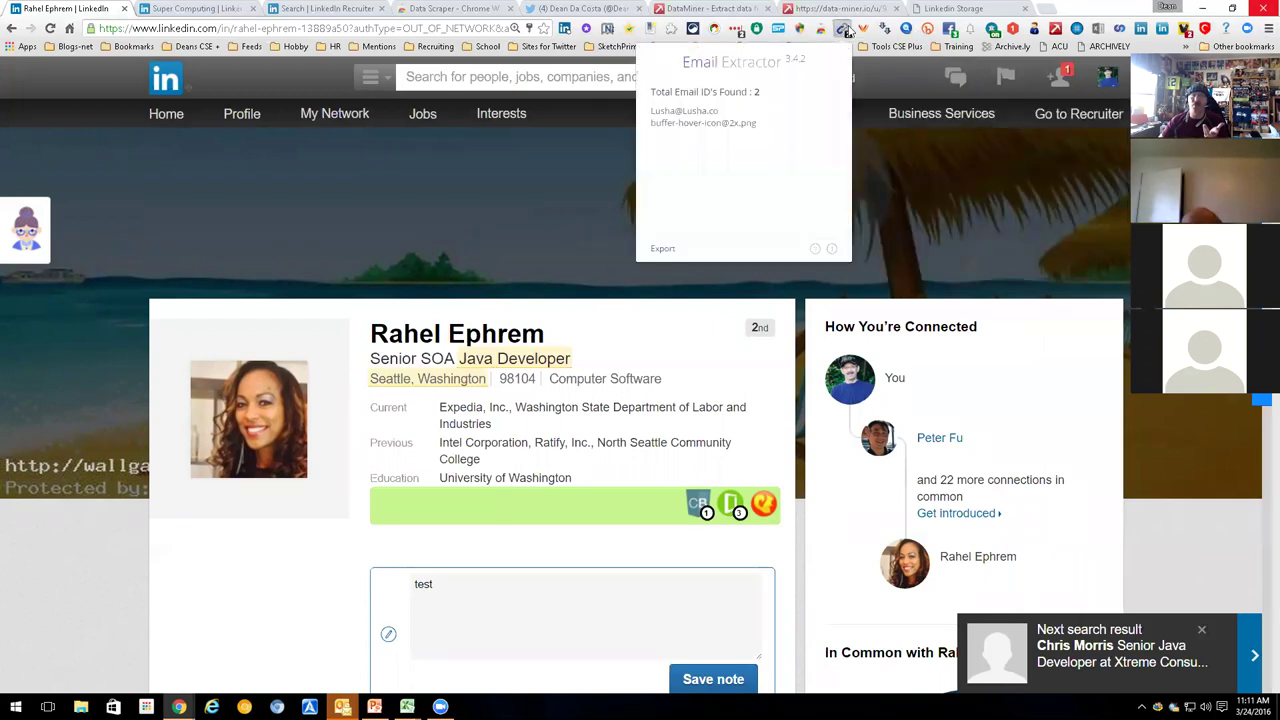
left_click(916, 185)
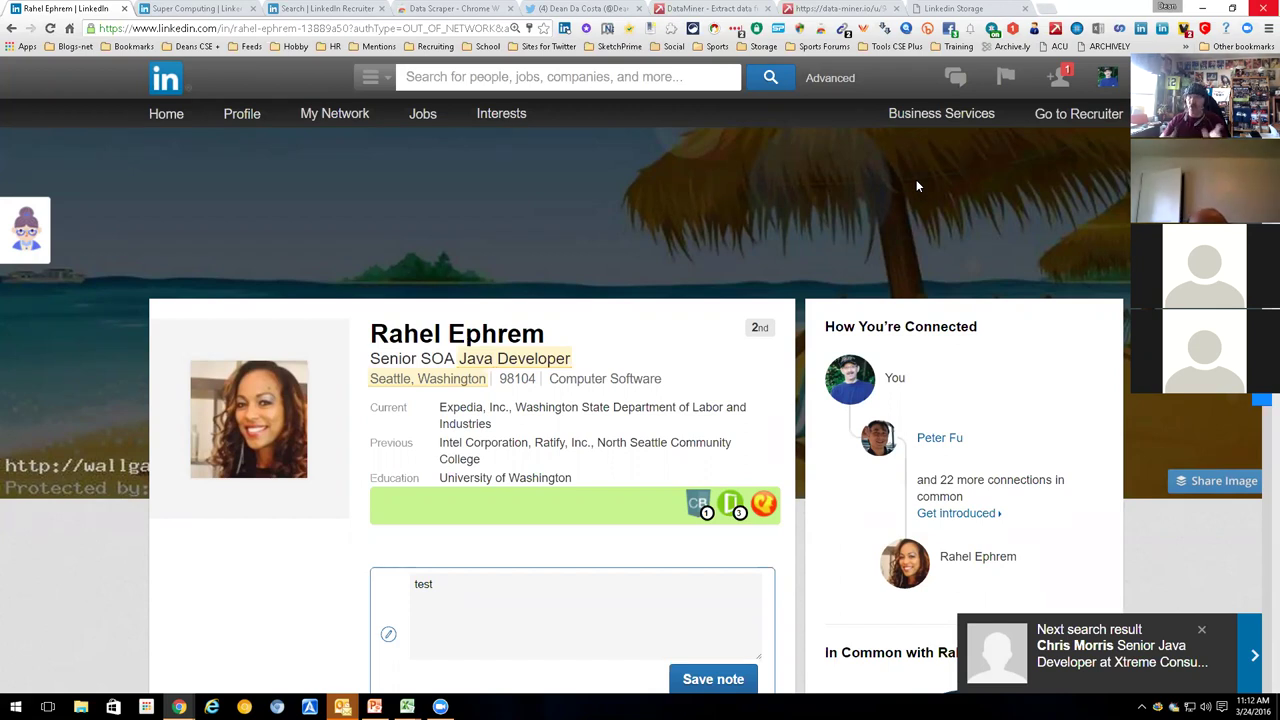
left_click(328, 8)
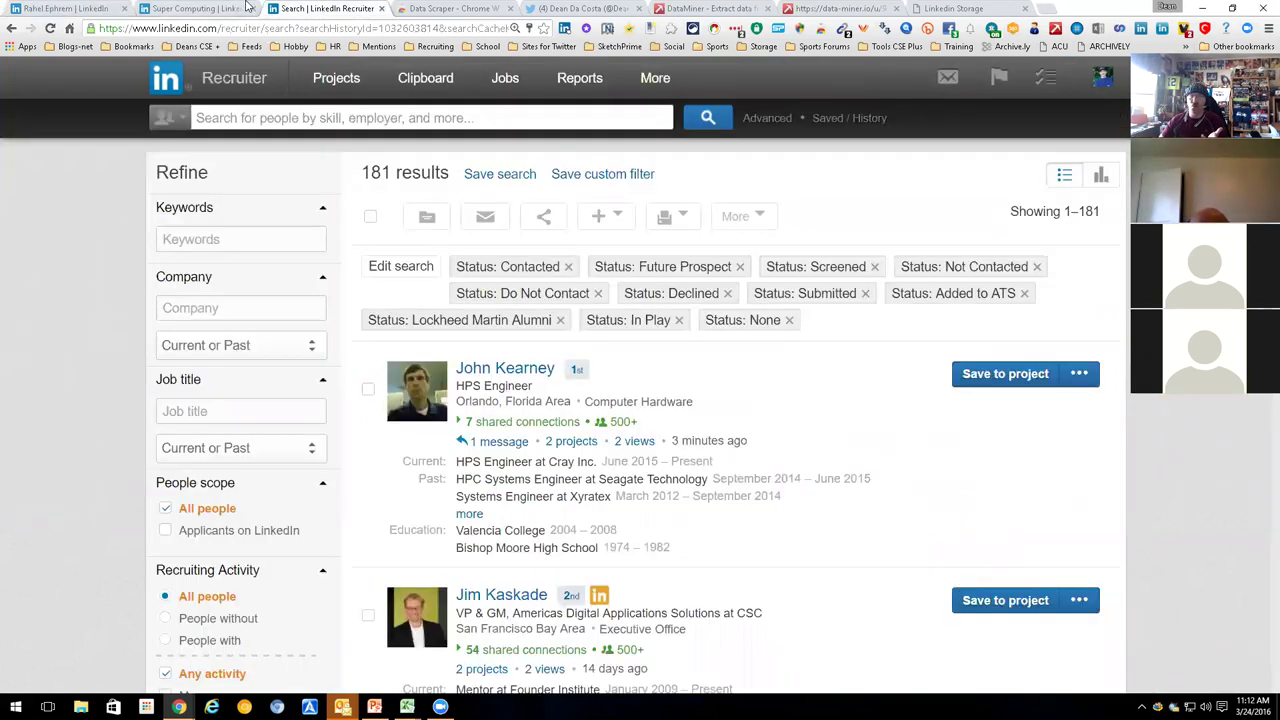
- Close the Super Computing tab and view the second stored profile's details in LinkedIn Storage
left_click(228, 8)
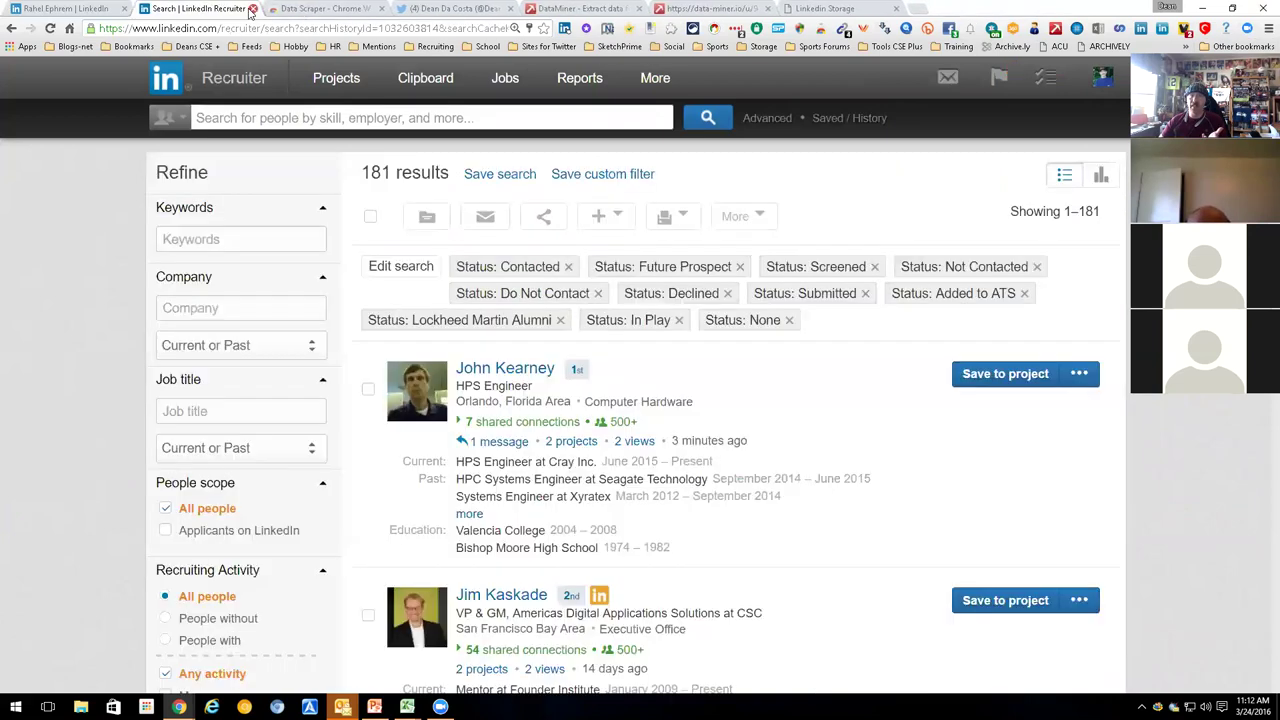
left_click(252, 9)
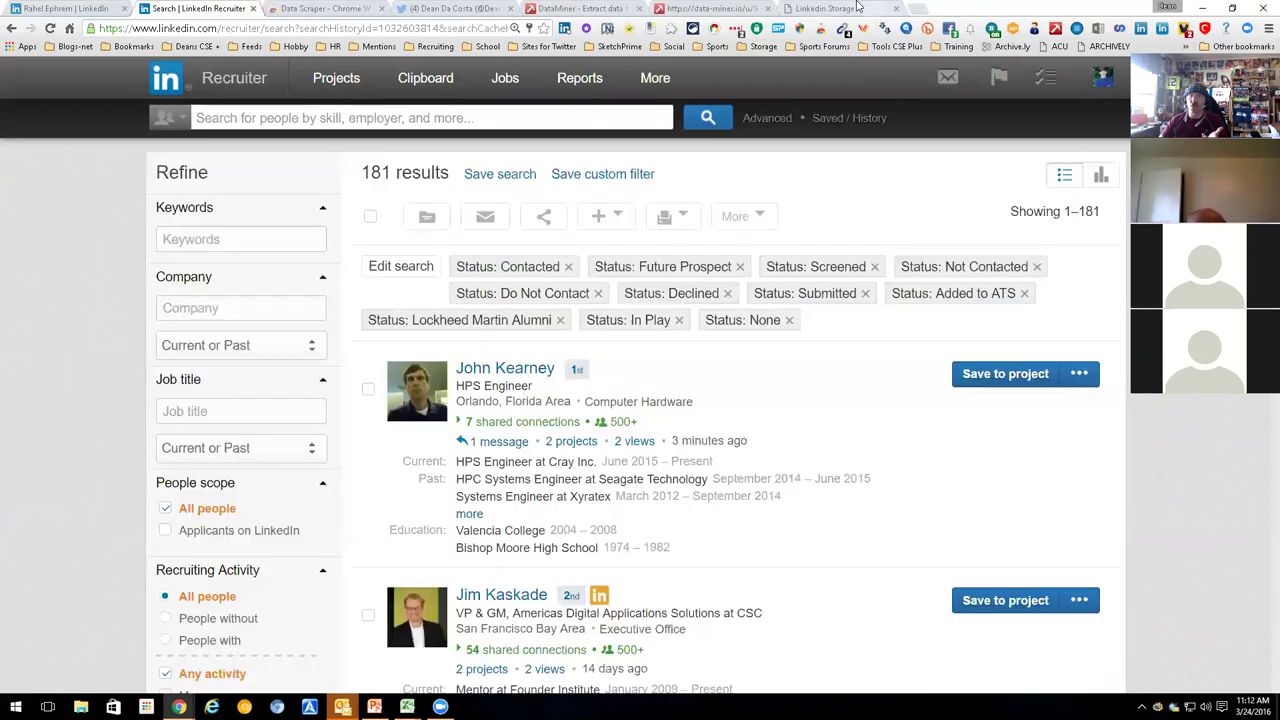
left_click(858, 8)
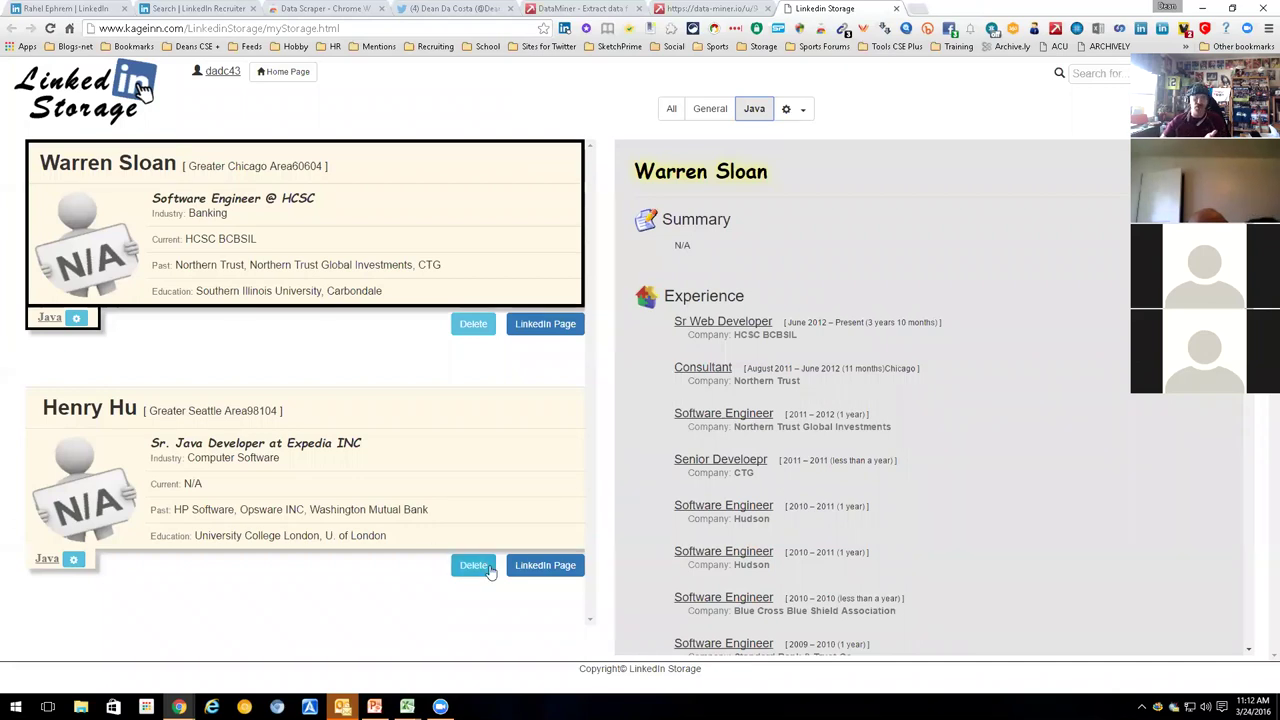
left_click(379, 478)
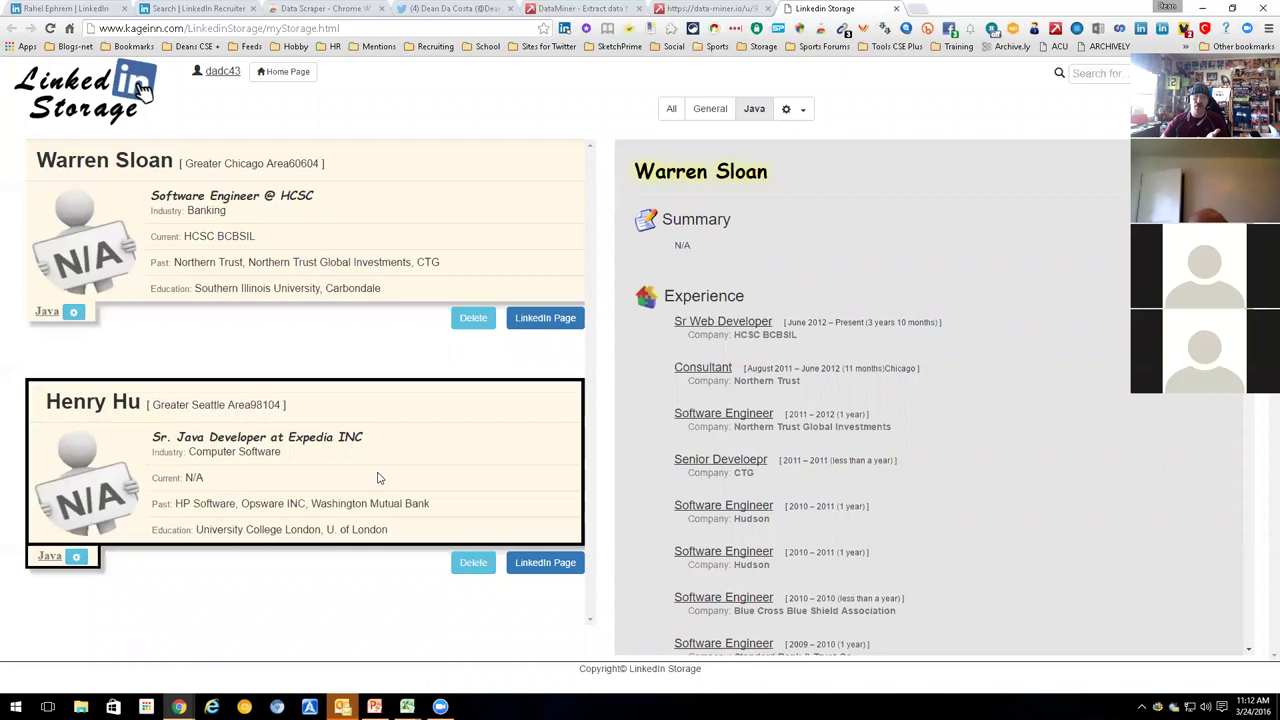
scroll(1246, 594, "down", 5)
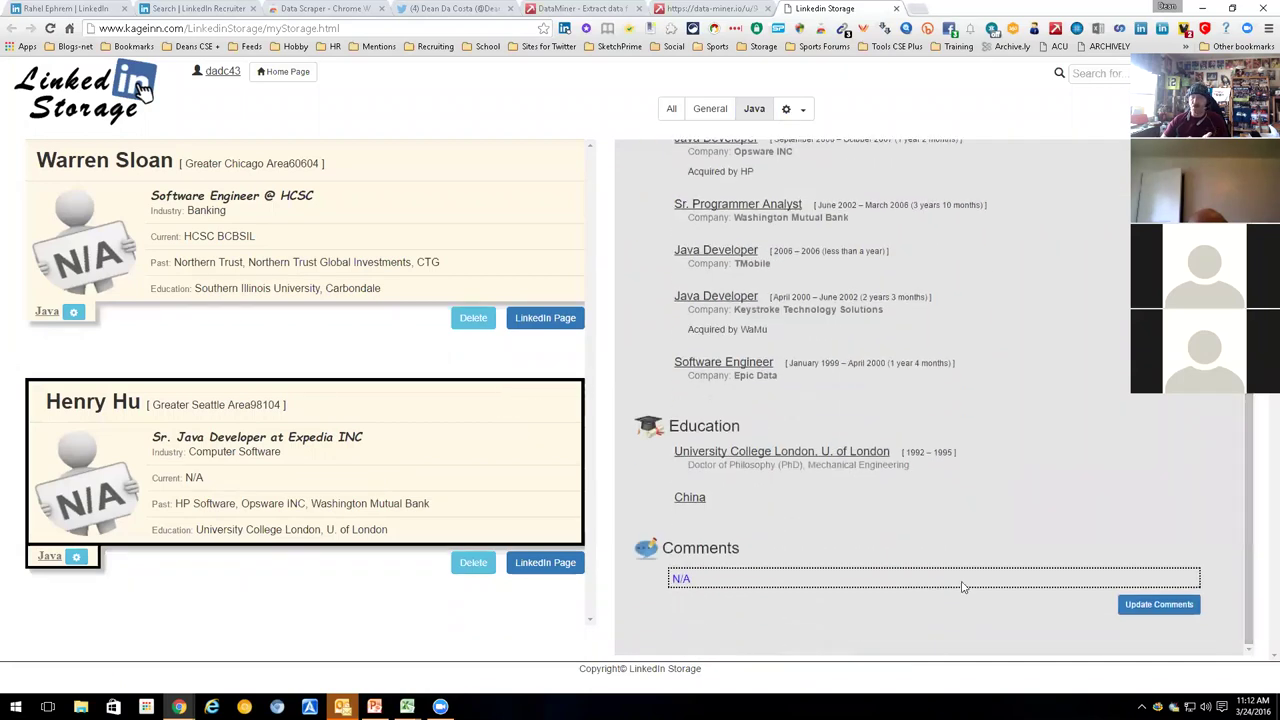
scroll(1240, 445, "up", 5)
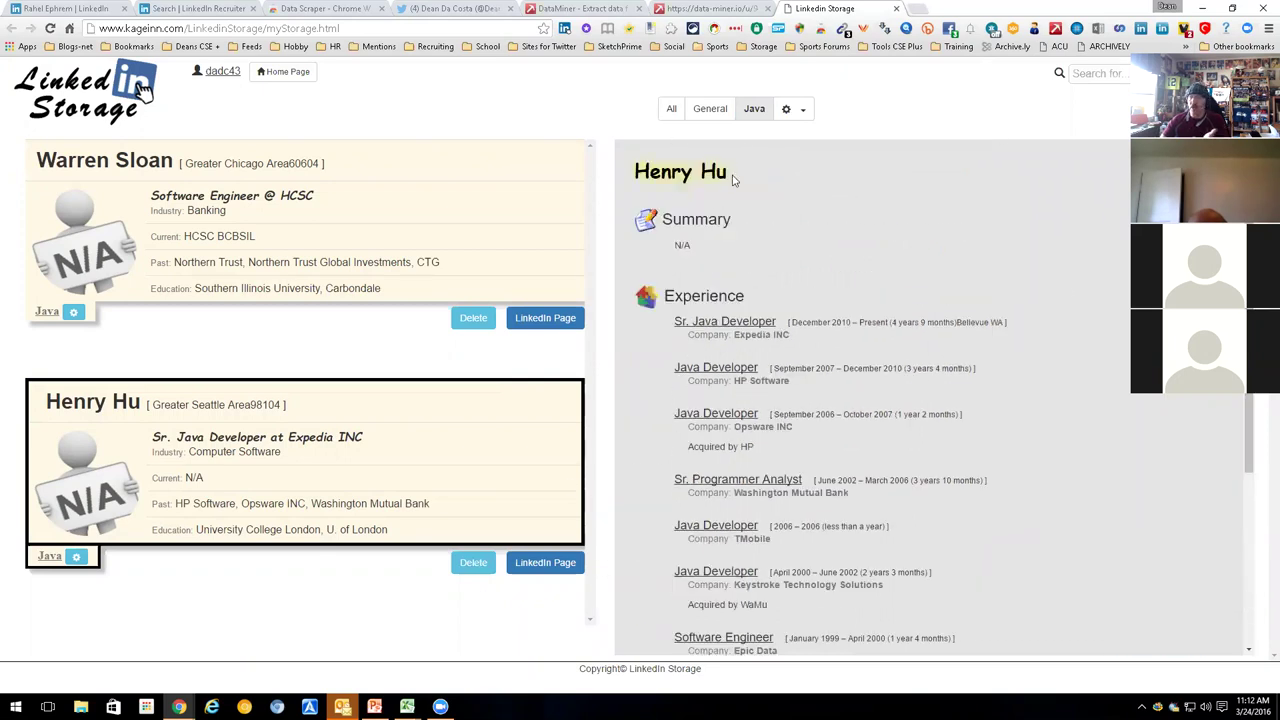
- Try the General (Not Found), Java and All tag filters, then close LinkedIn Storage
left_click(716, 108)
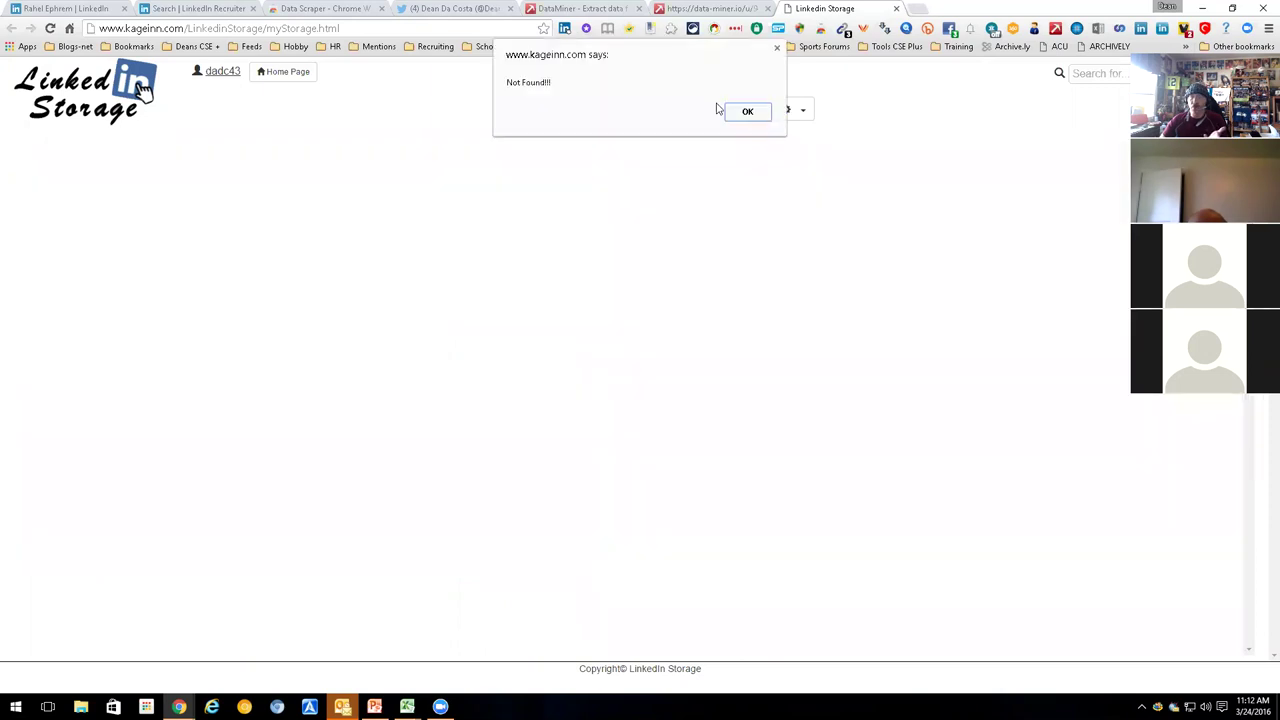
left_click(758, 118)
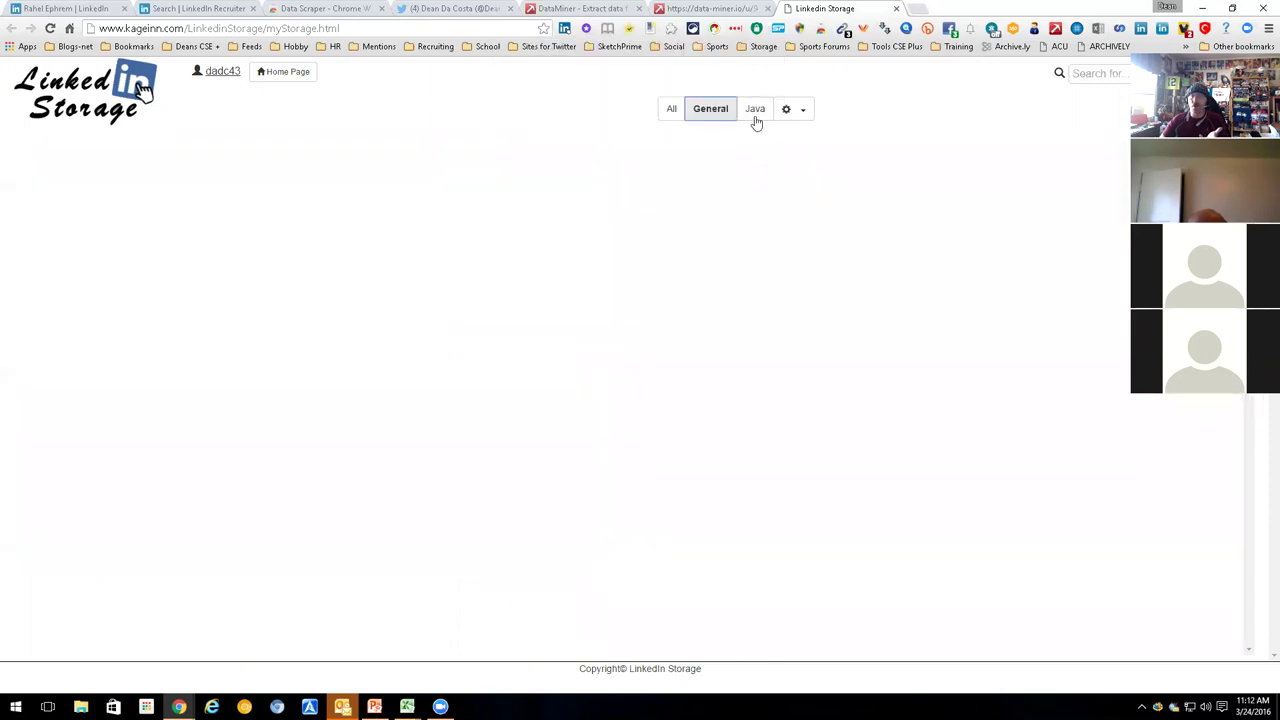
left_click(756, 120)
left_click(671, 110)
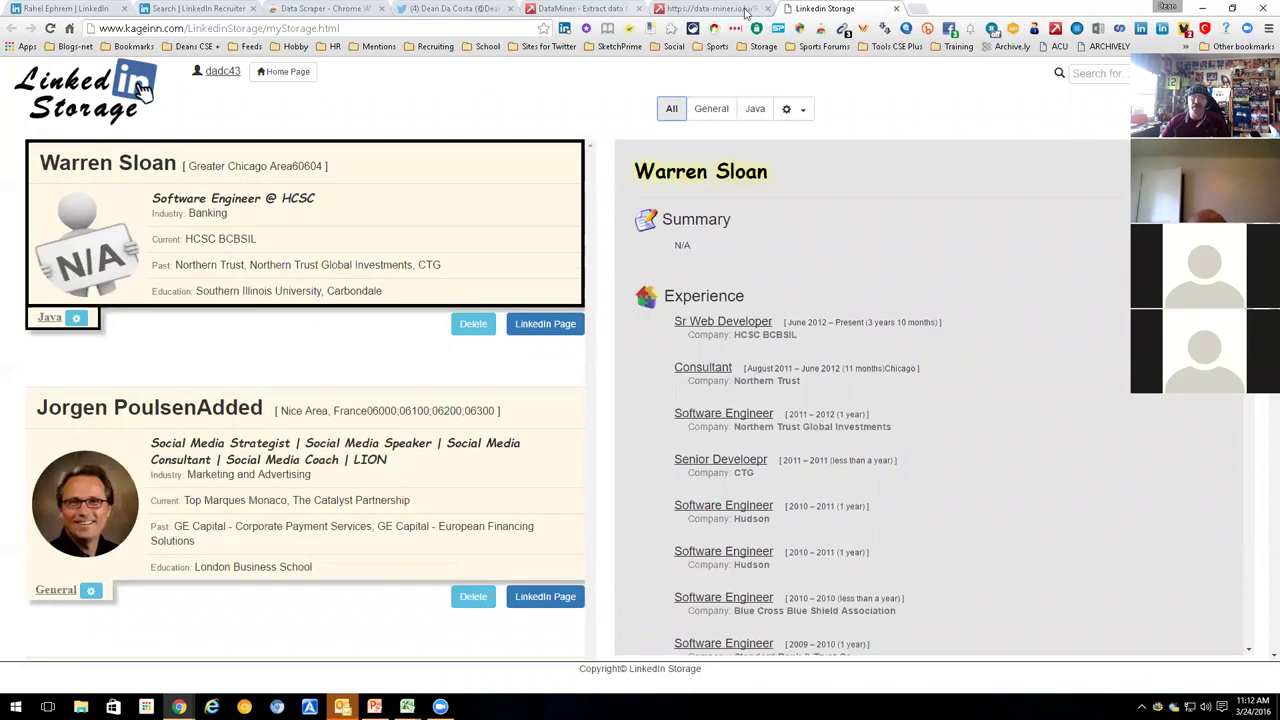
left_click(895, 10)
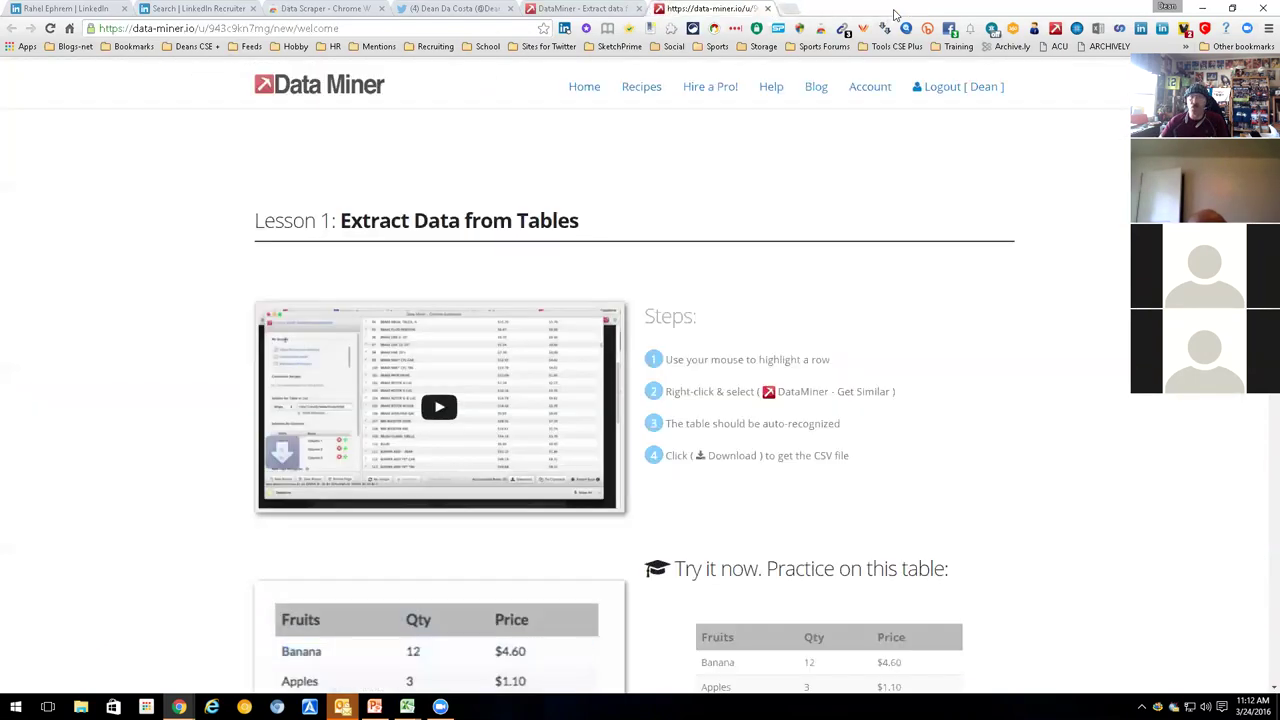
- Close both data-miner.io tabs and switch back to the 181-result LinkedIn Recruiter search
left_click(767, 8)
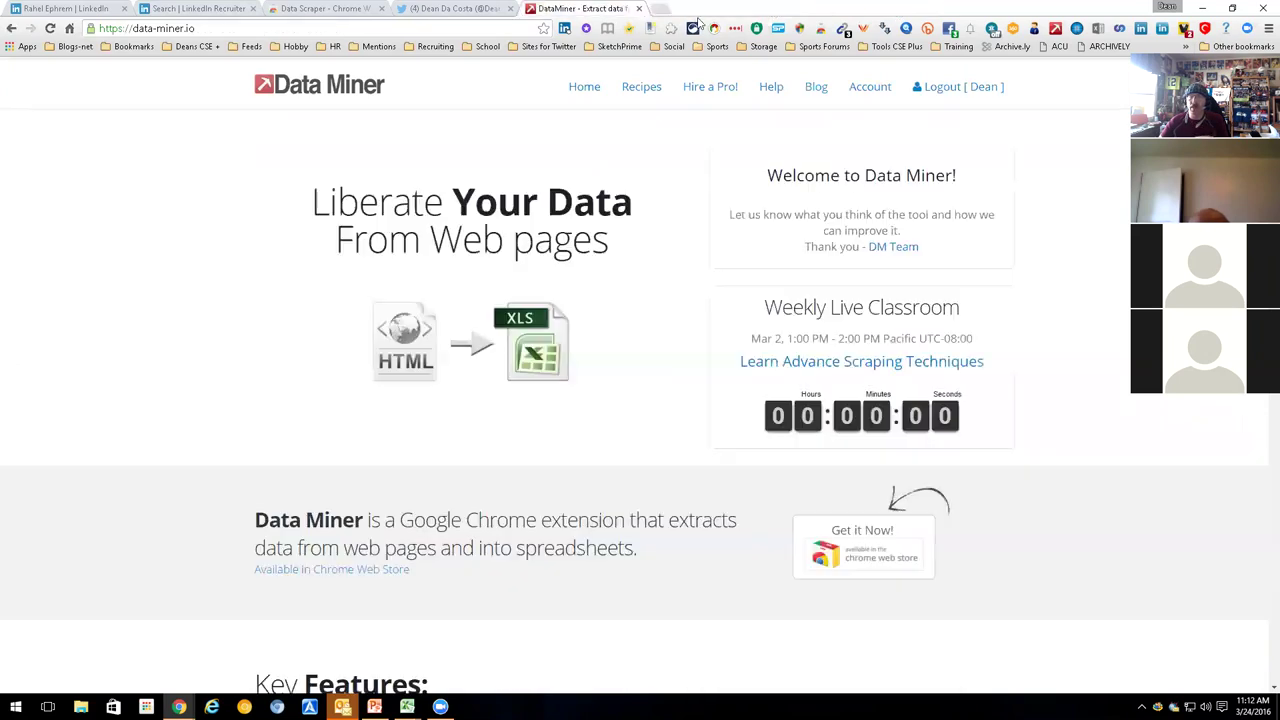
left_click(638, 8)
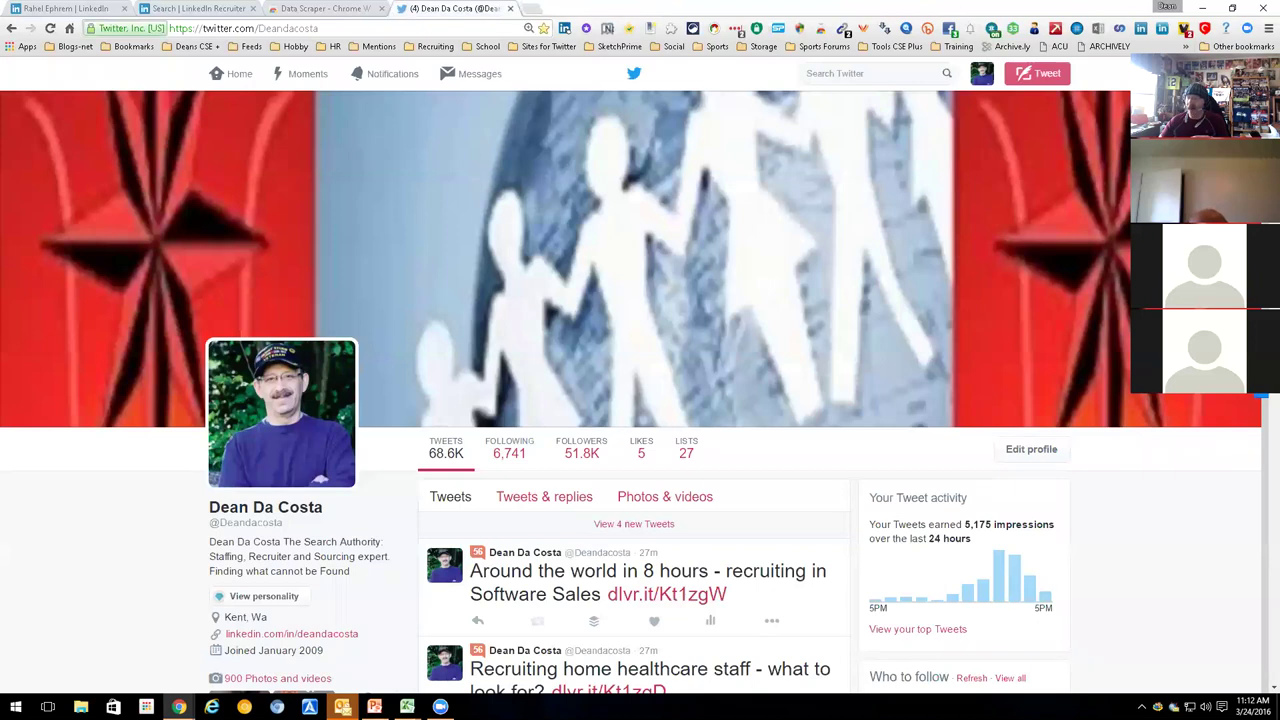
key("alt+Tab")
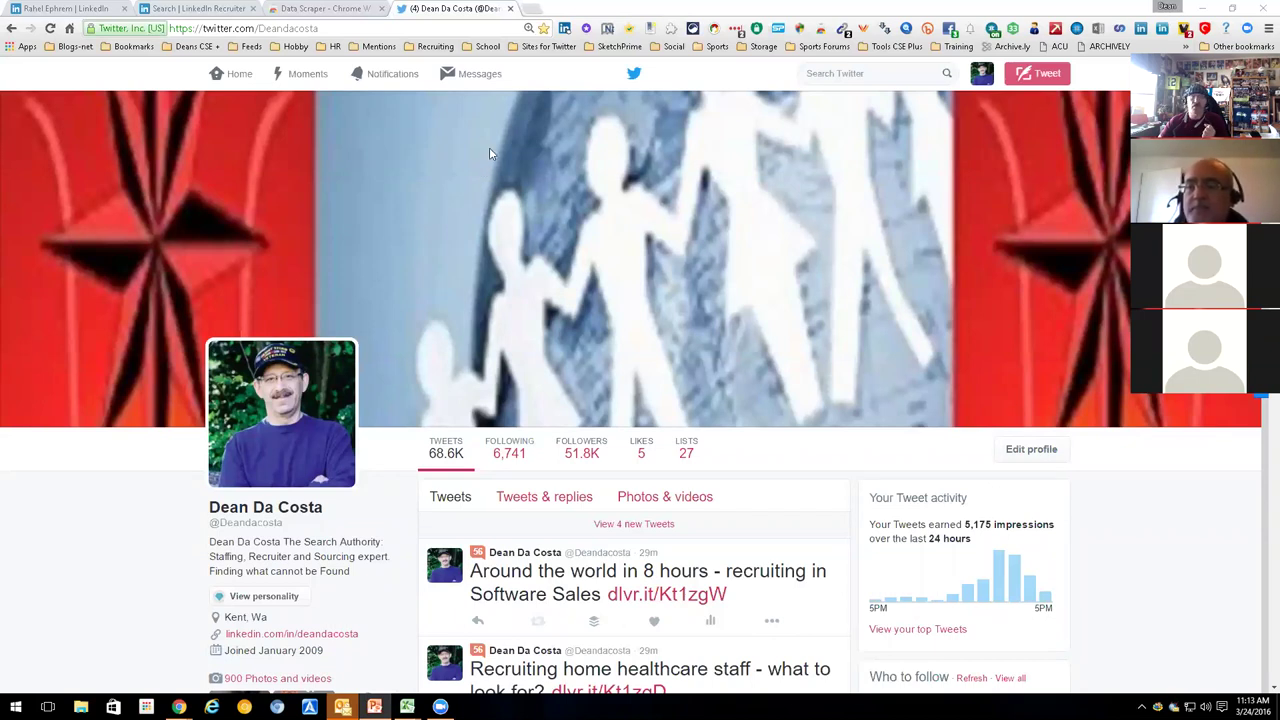
left_click(190, 7)
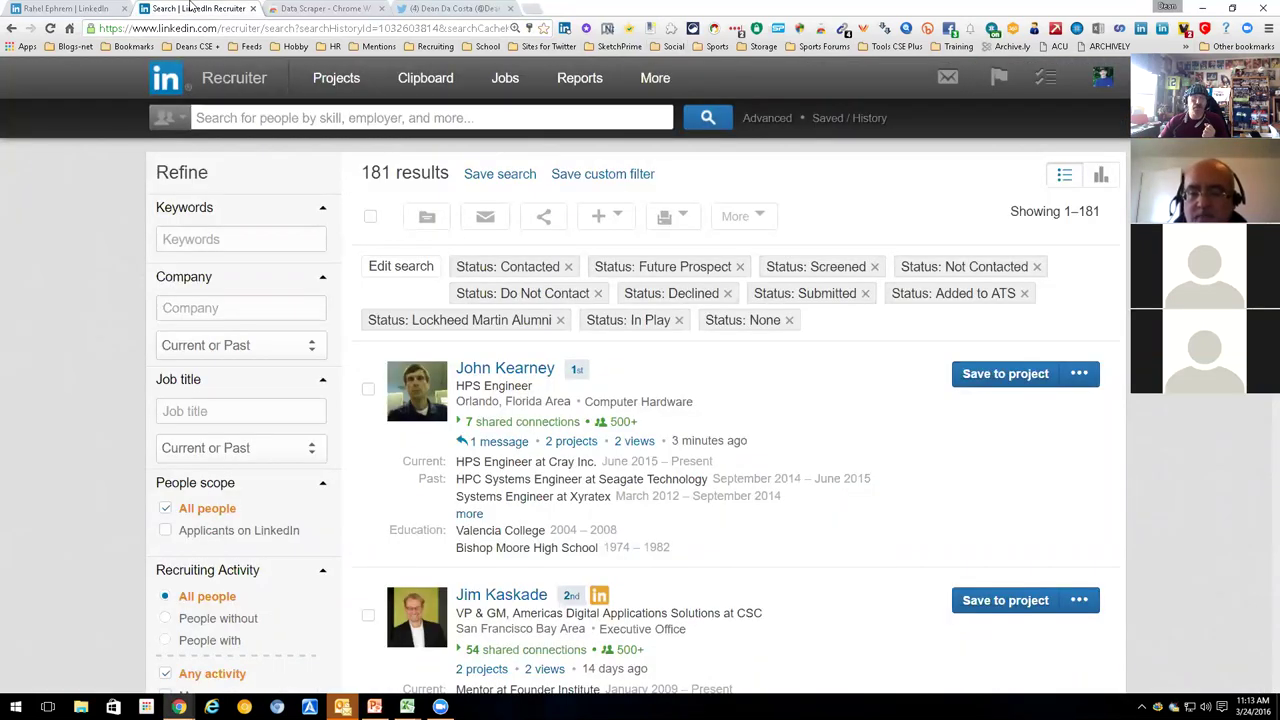
- Go back to the 'java developer json' results and reopen the top candidate's profile
left_click(86, 8)
left_click(11, 28)
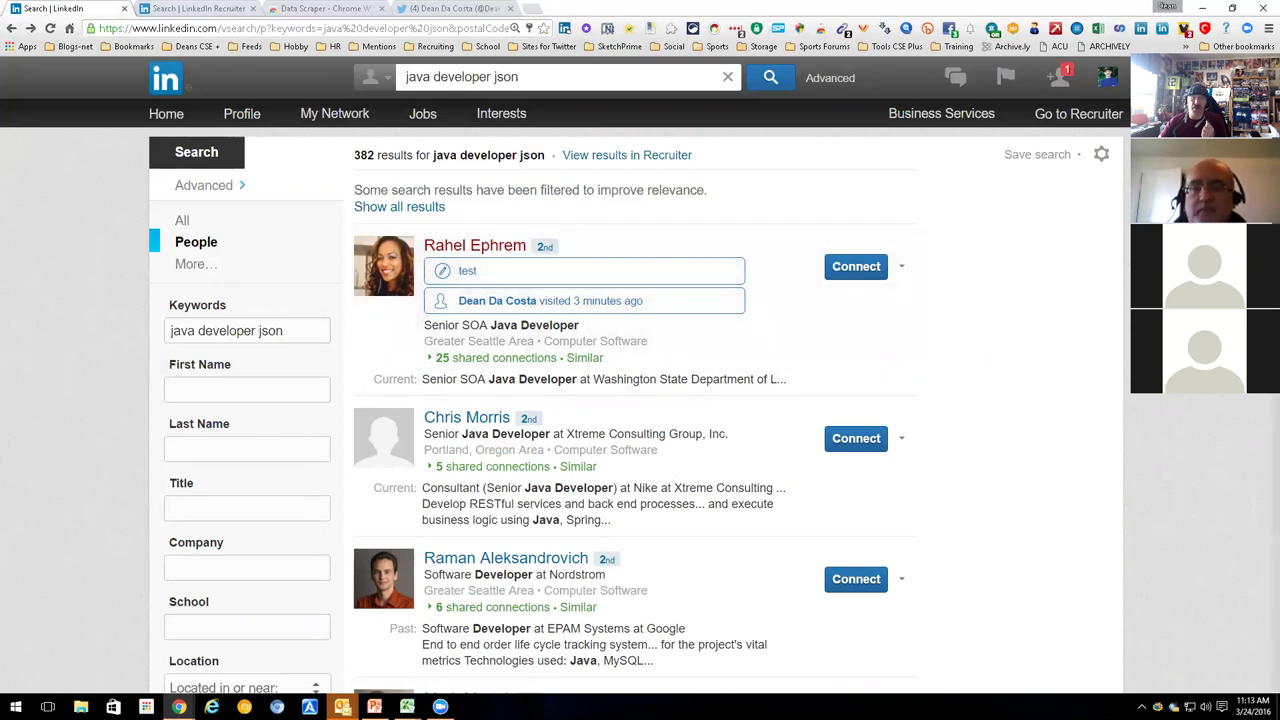
scroll(1261, 523, "down", 10)
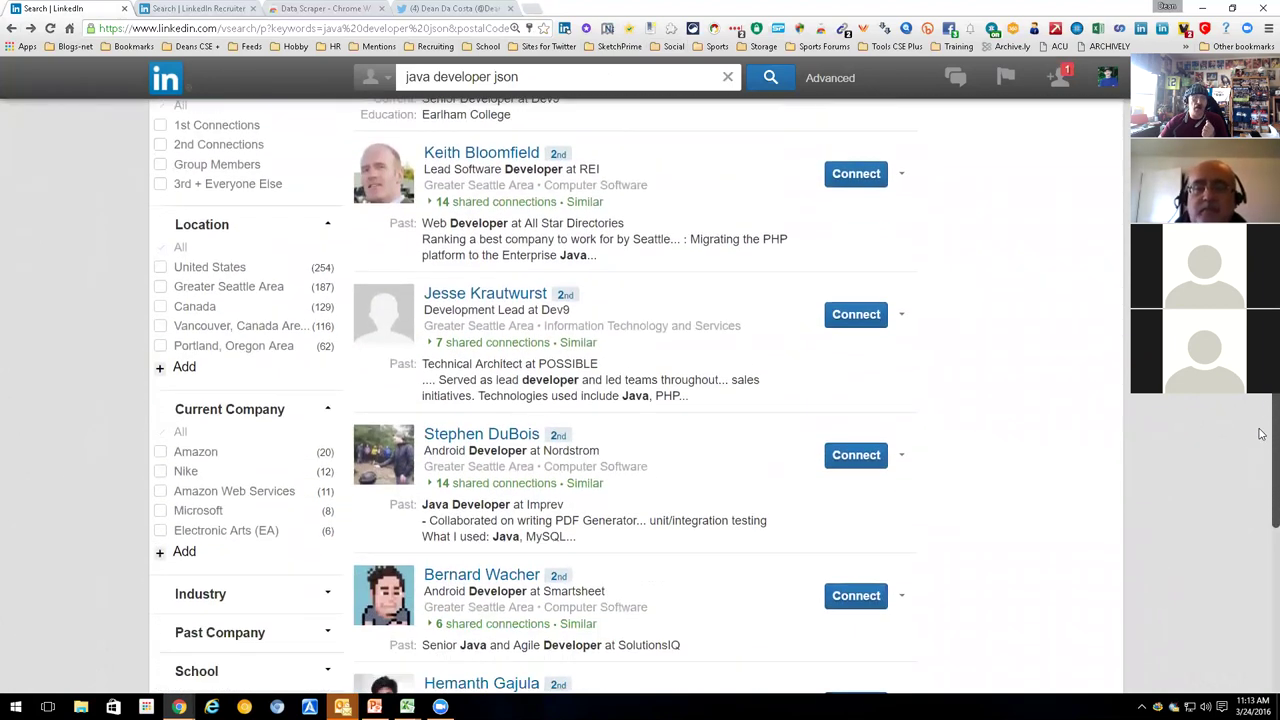
scroll(1261, 523, "up", 10)
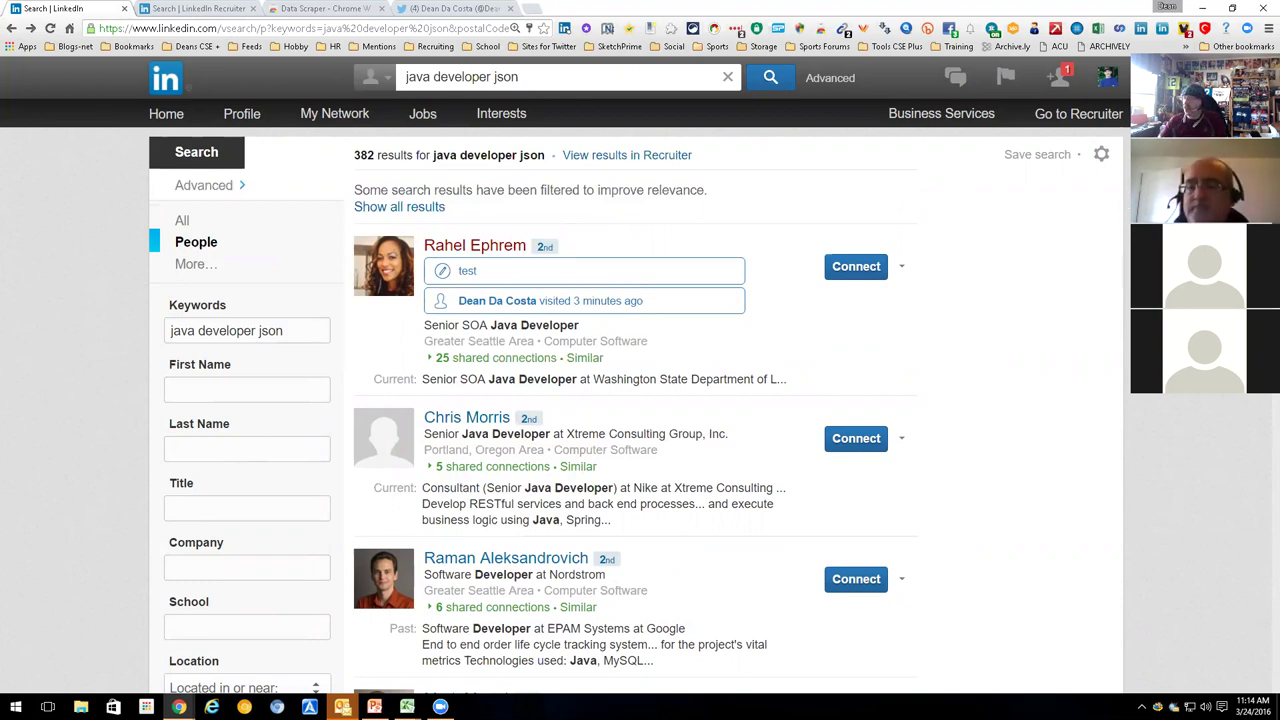
left_click(476, 247)
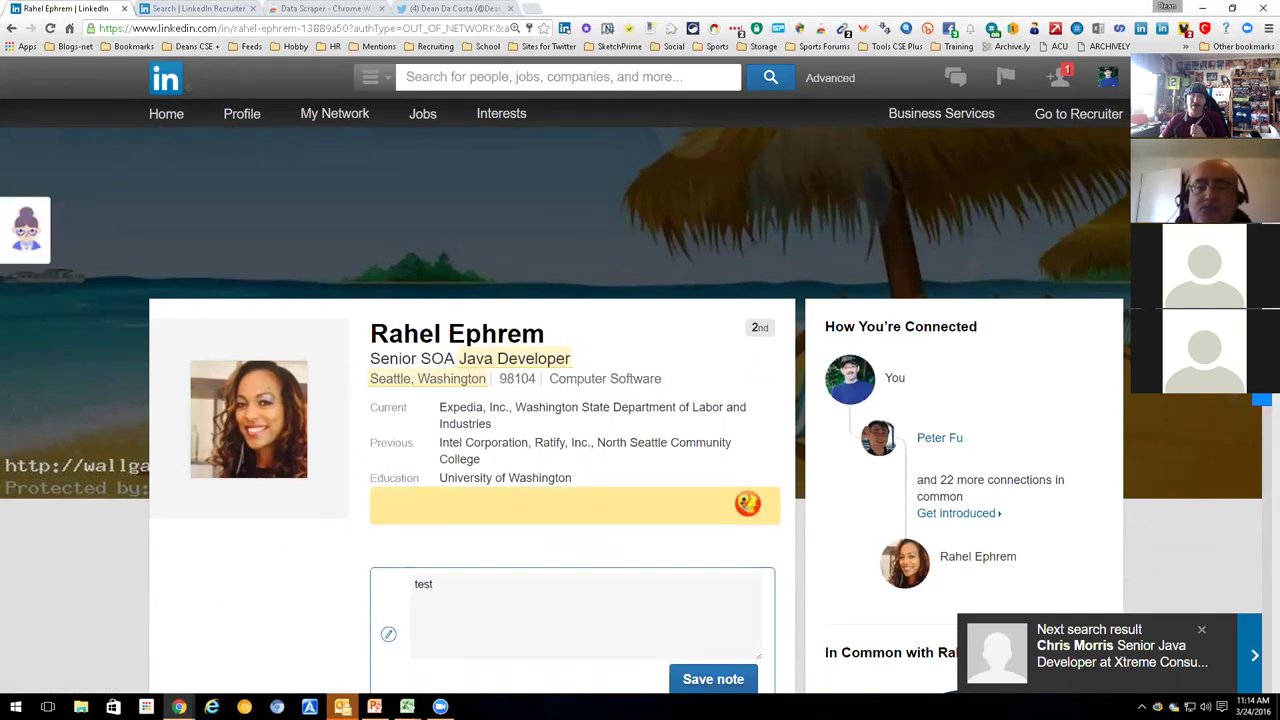
- Review the candidate's profile and 'test' note, then switch to the 181-result Recruiter search
scroll(538, 193, "down", 2)
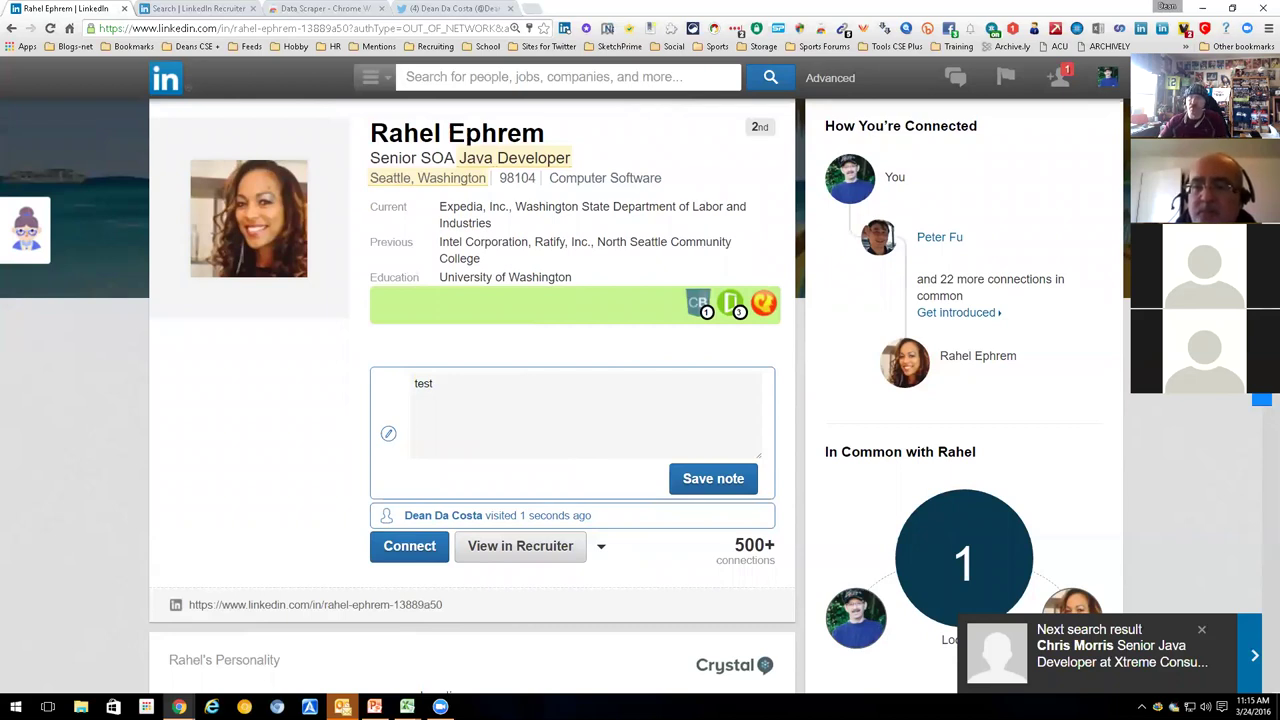
scroll(566, 386, "down", 5)
scroll(566, 386, "up", 5)
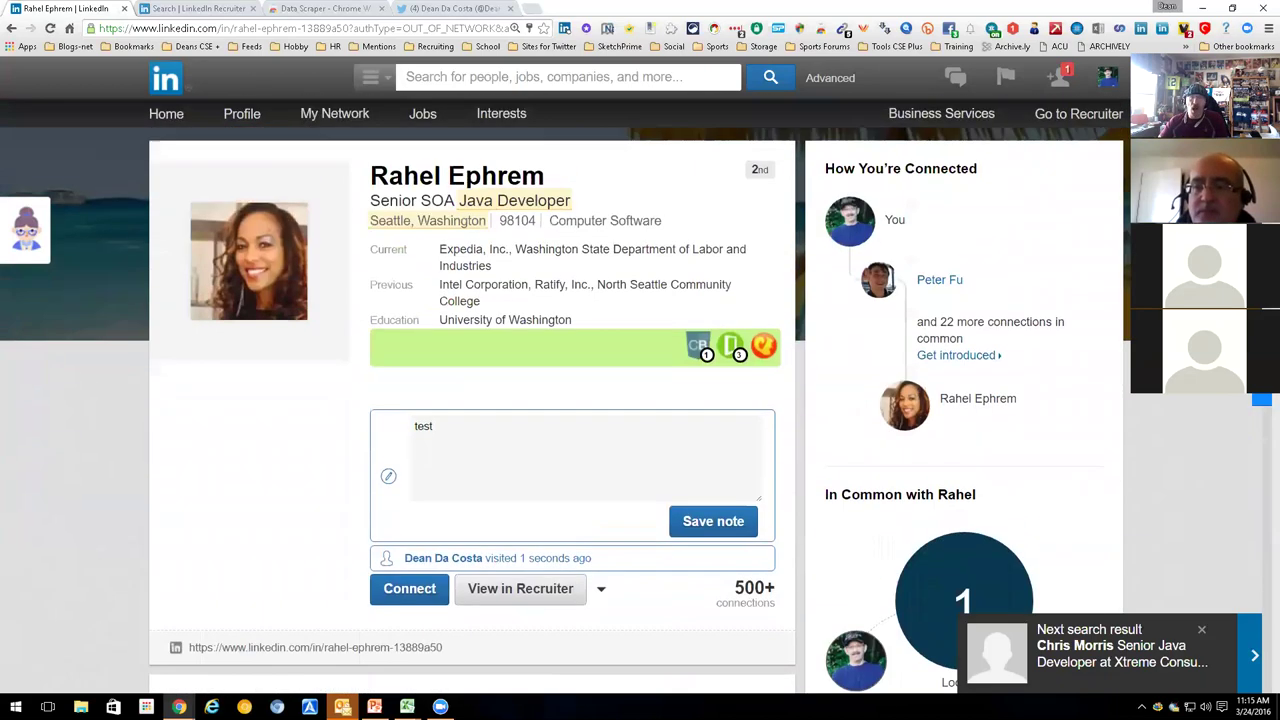
left_click(1058, 77)
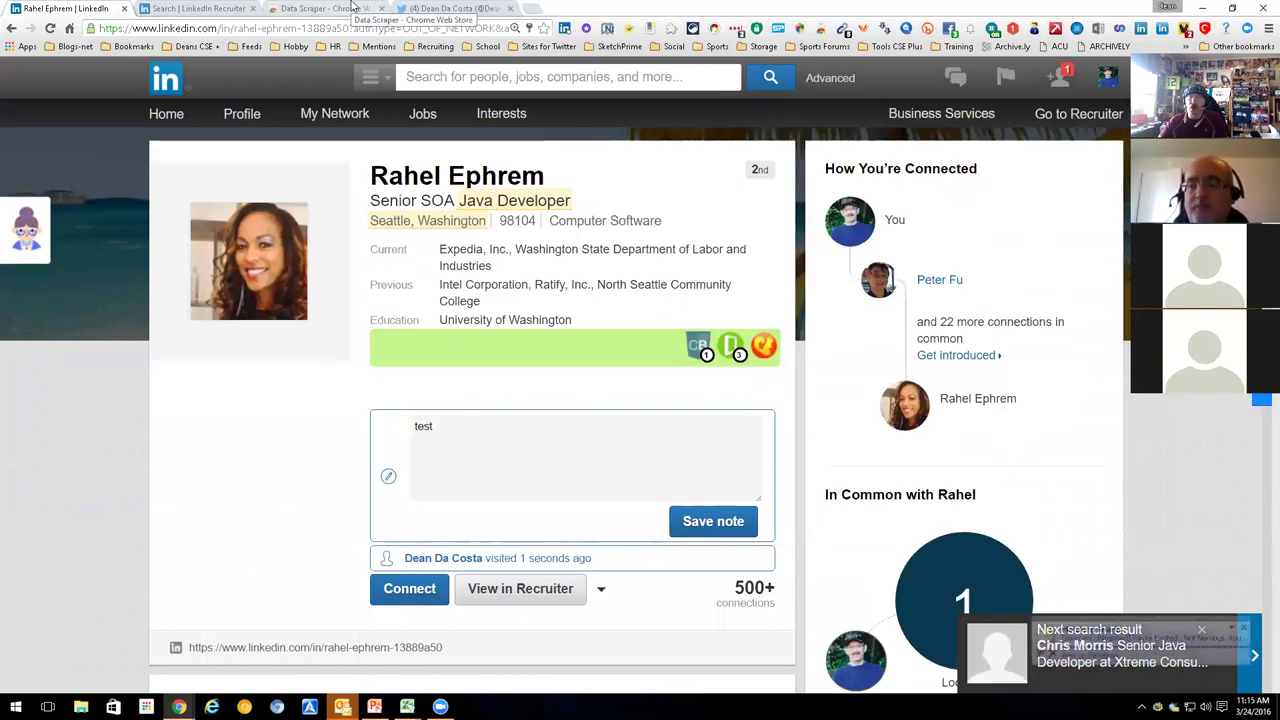
left_click(200, 8)
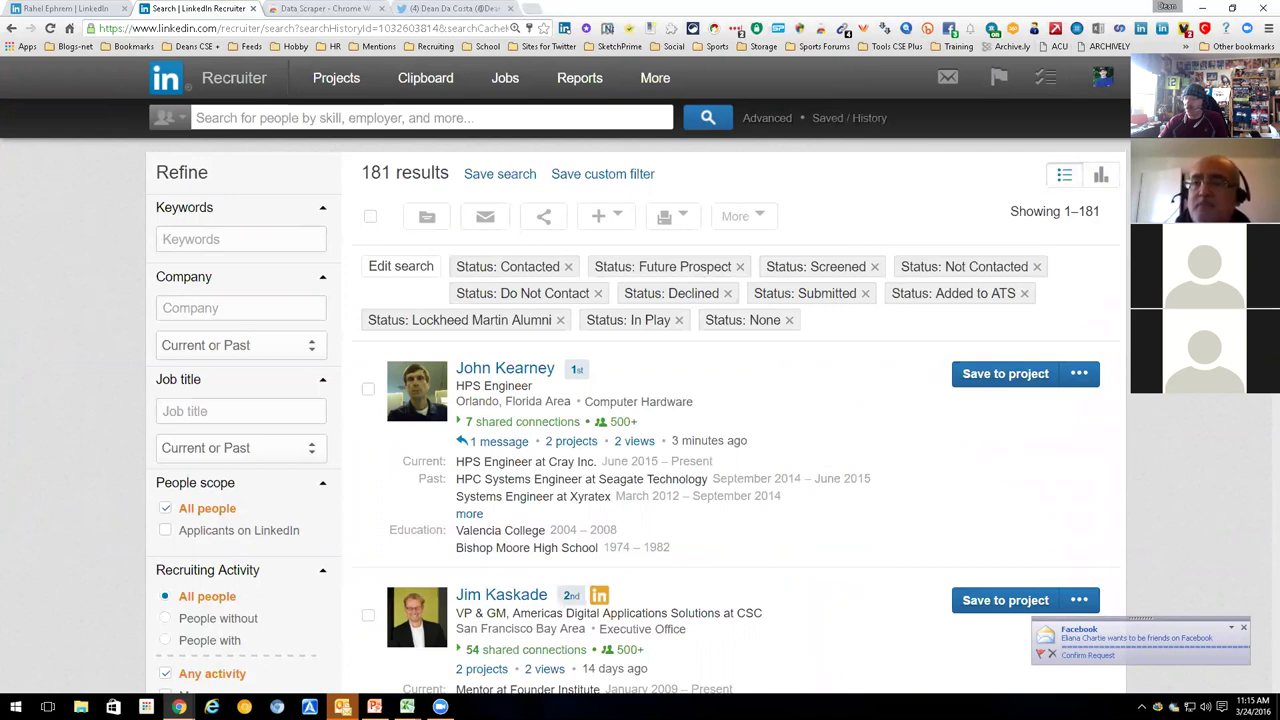
mouse_move(1079, 75)
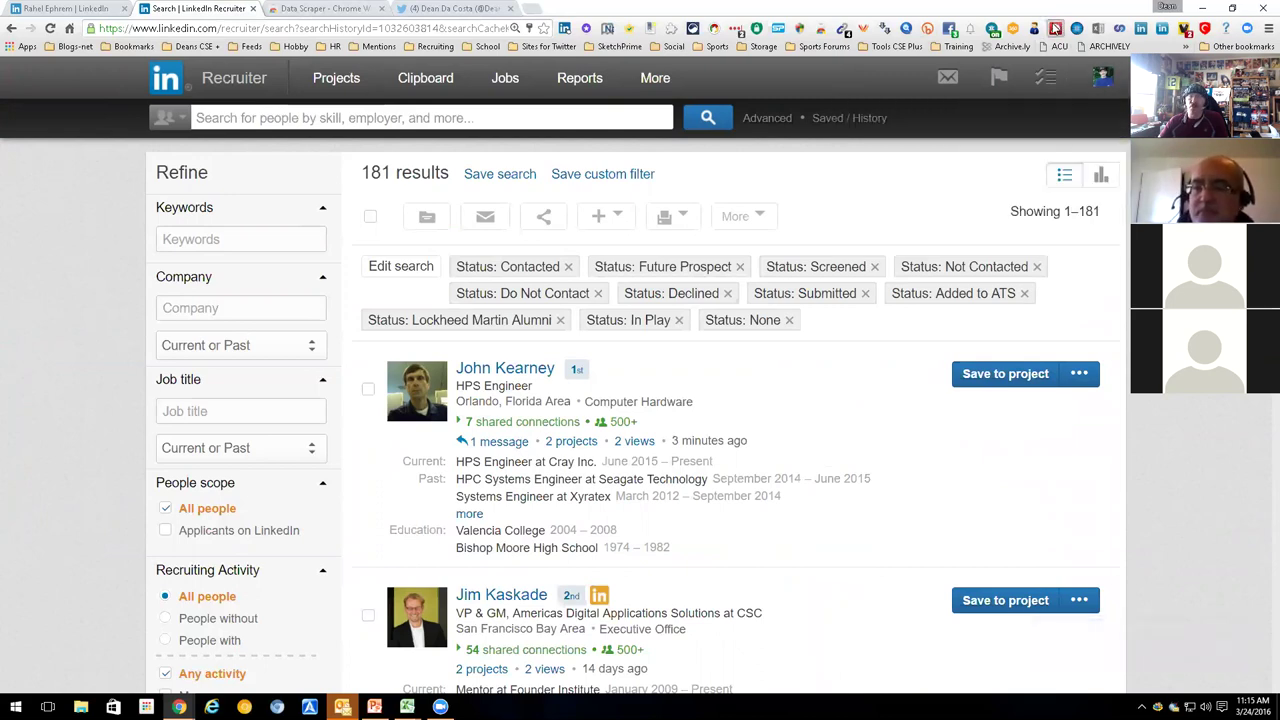
left_click(1055, 28)
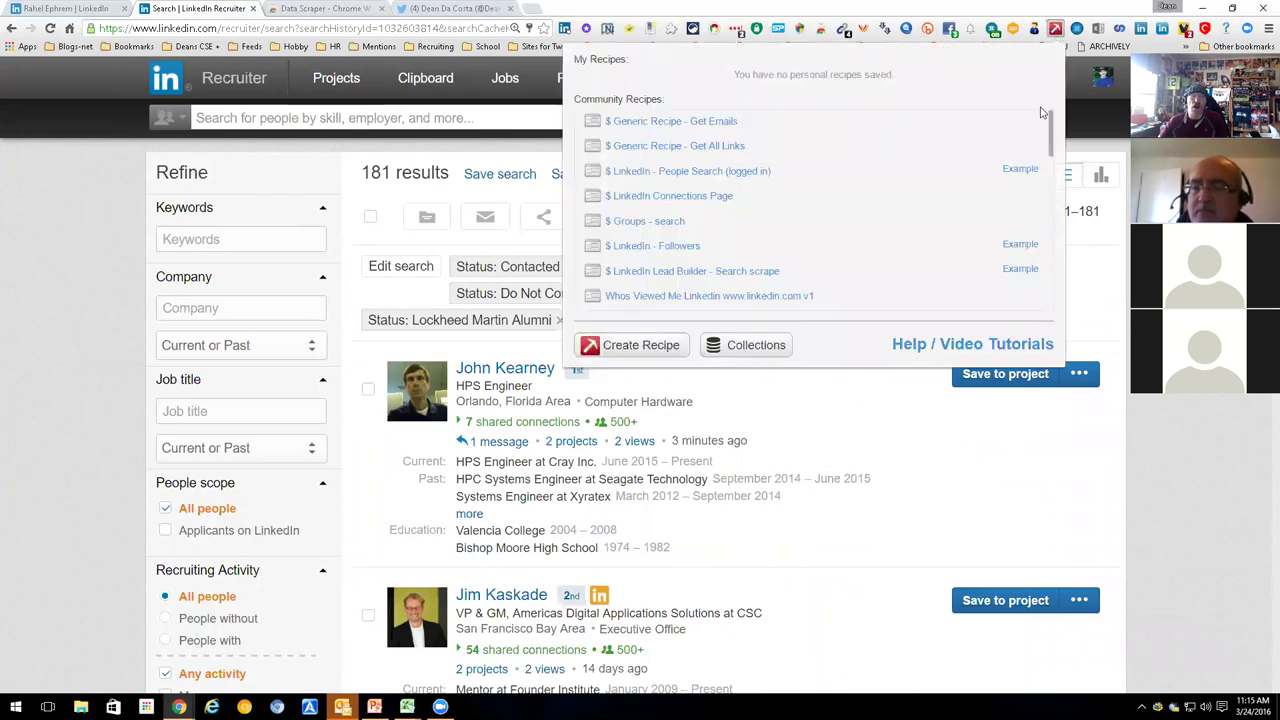
left_click(718, 171)
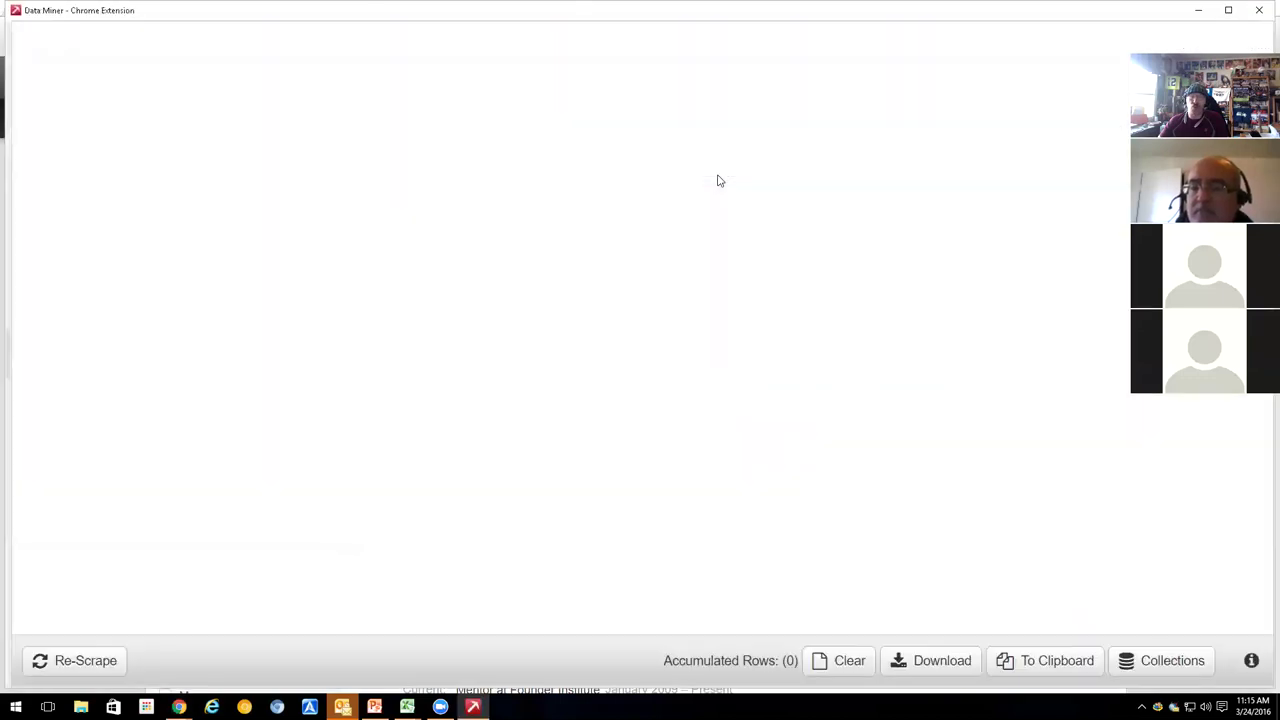
left_click(1259, 10)
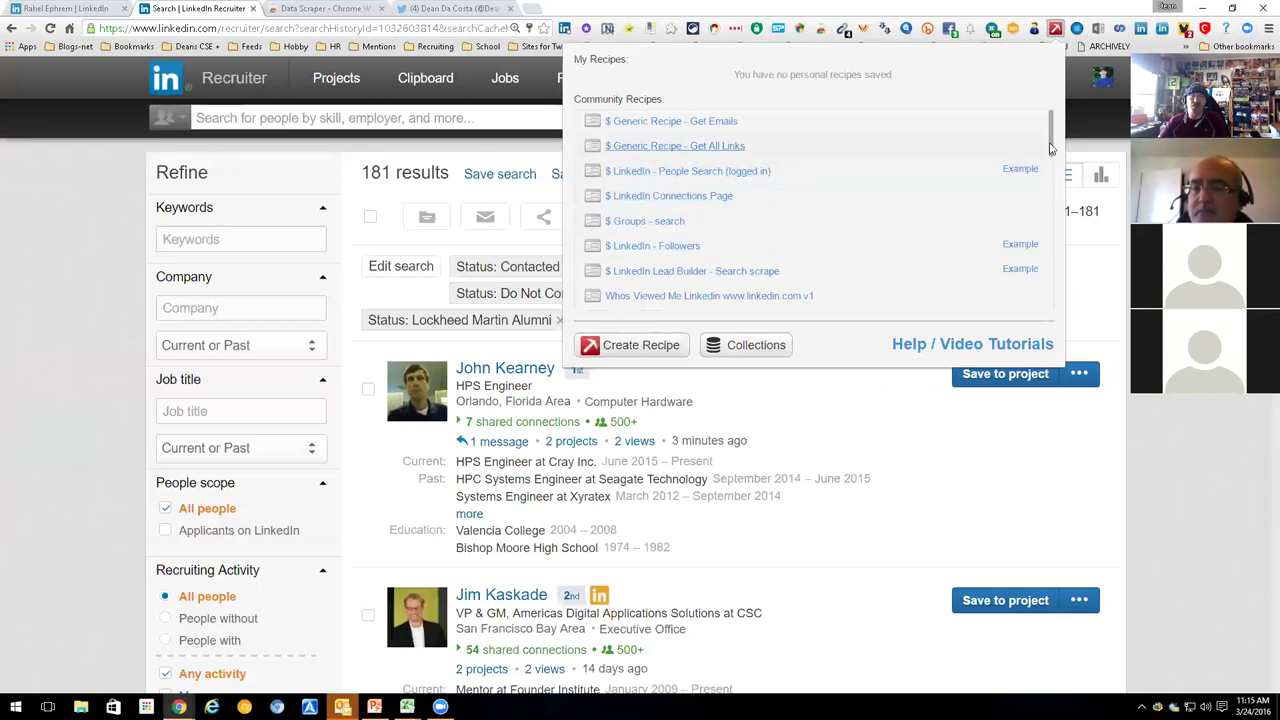
left_click(712, 271)
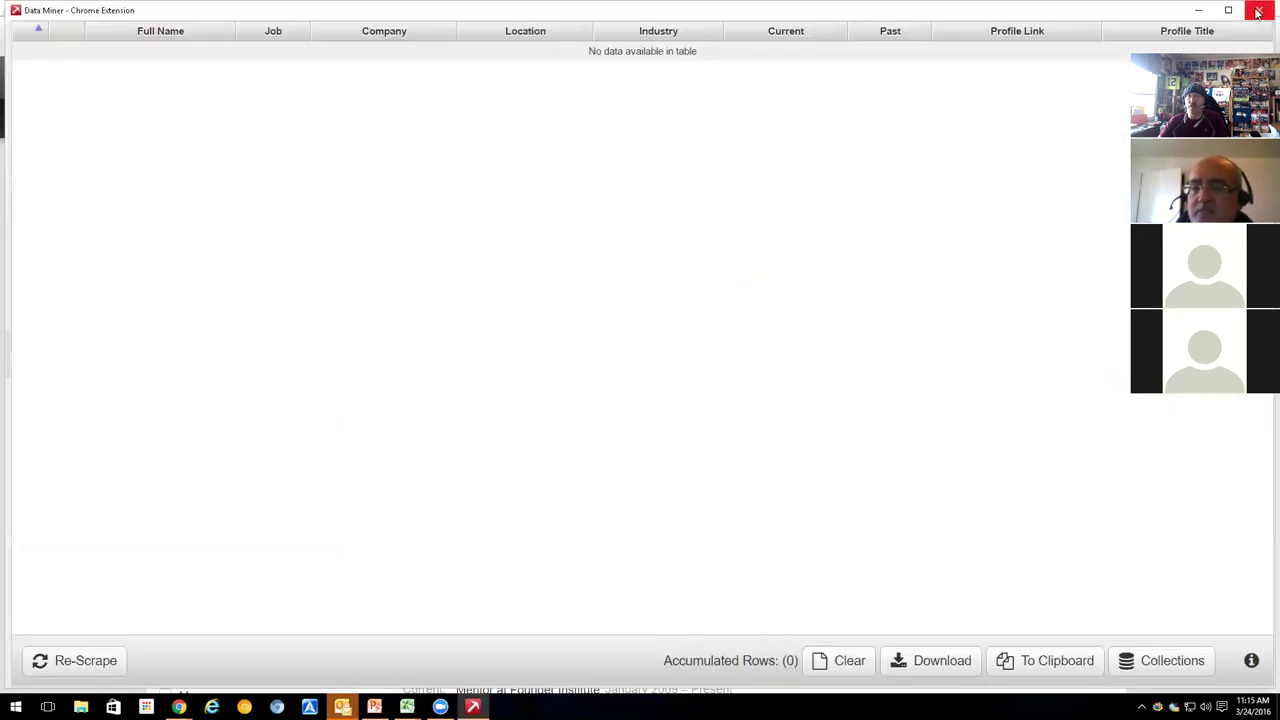
left_click(1258, 12)
left_click_drag(1052, 140, 1032, 300)
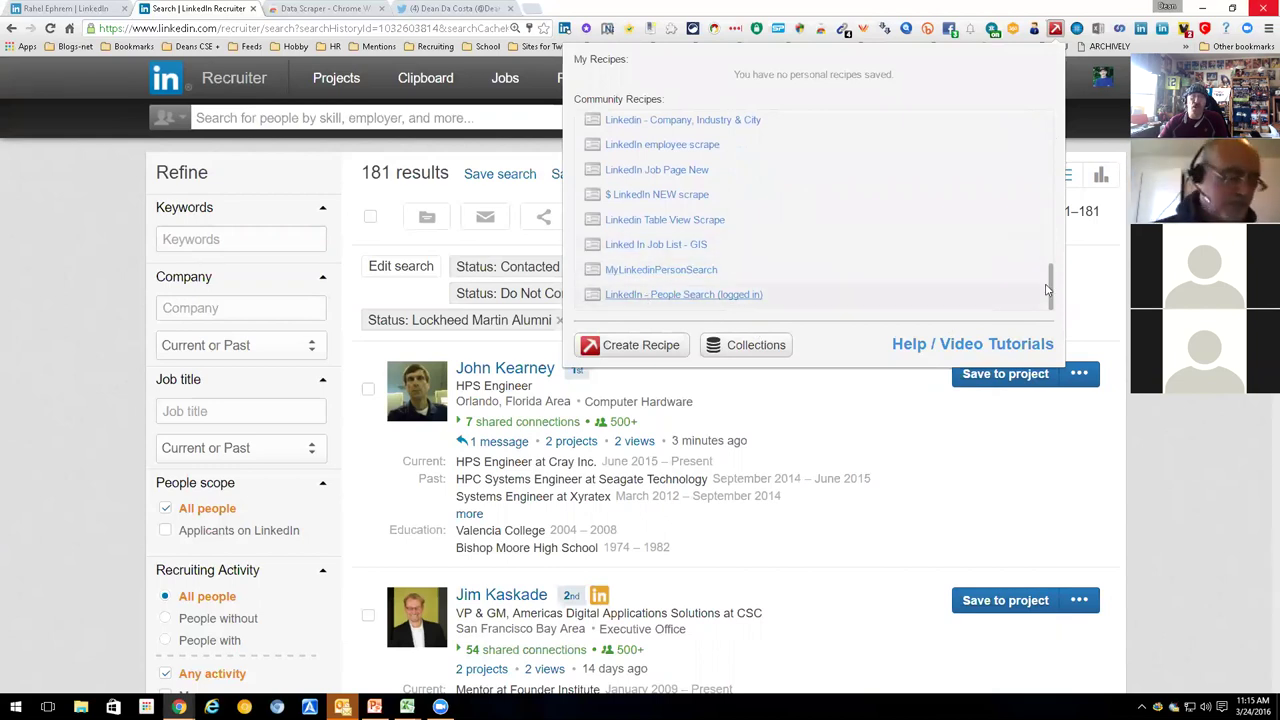
left_click_drag(1057, 290, 1057, 139)
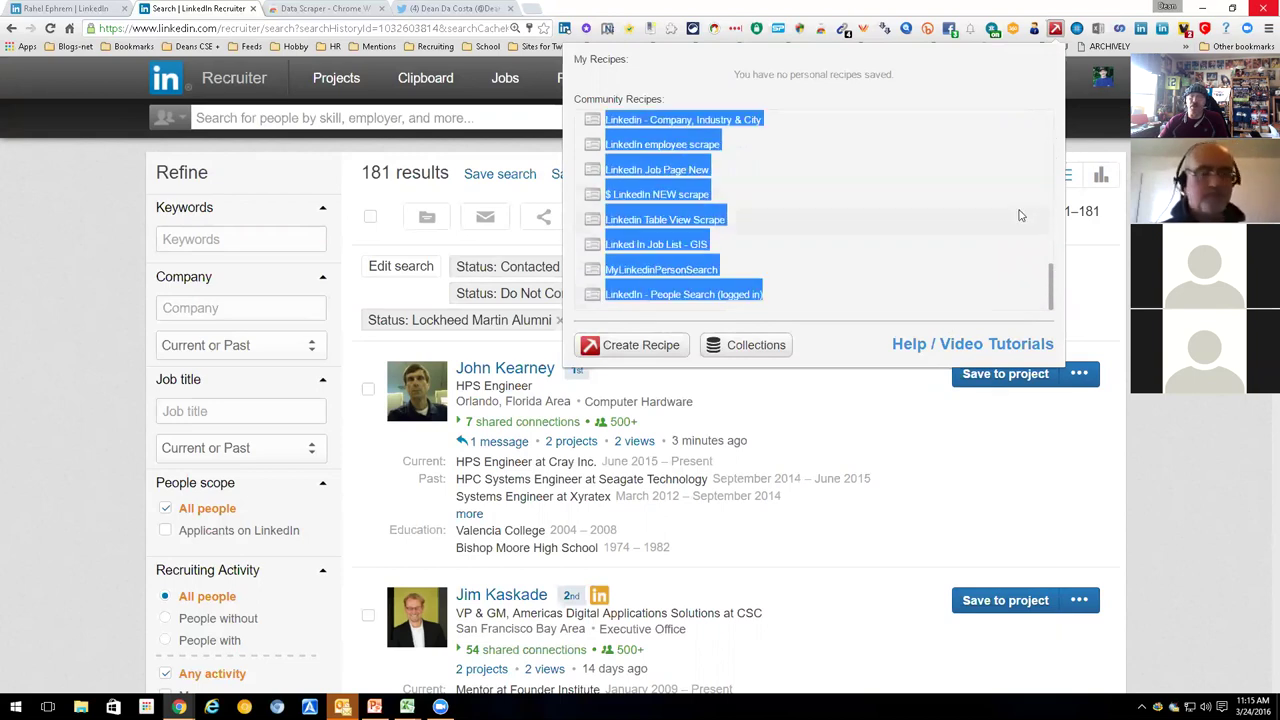
left_click(1047, 242)
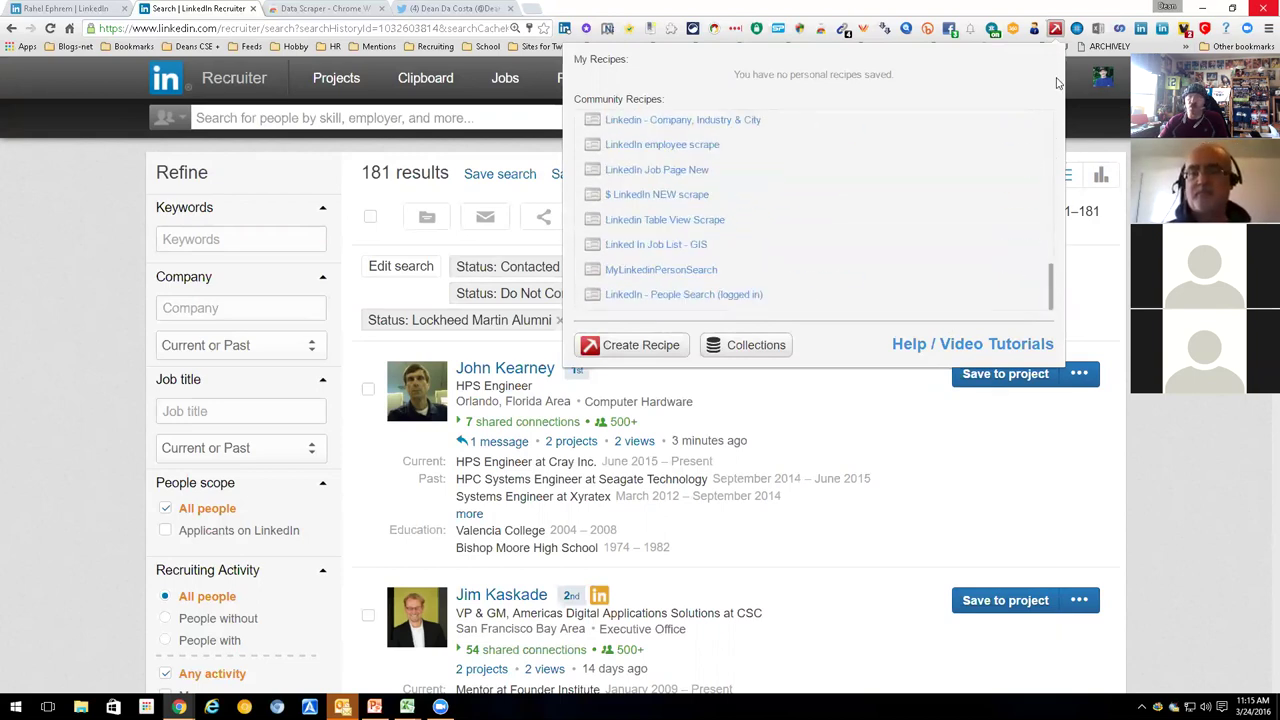
key("Escape")
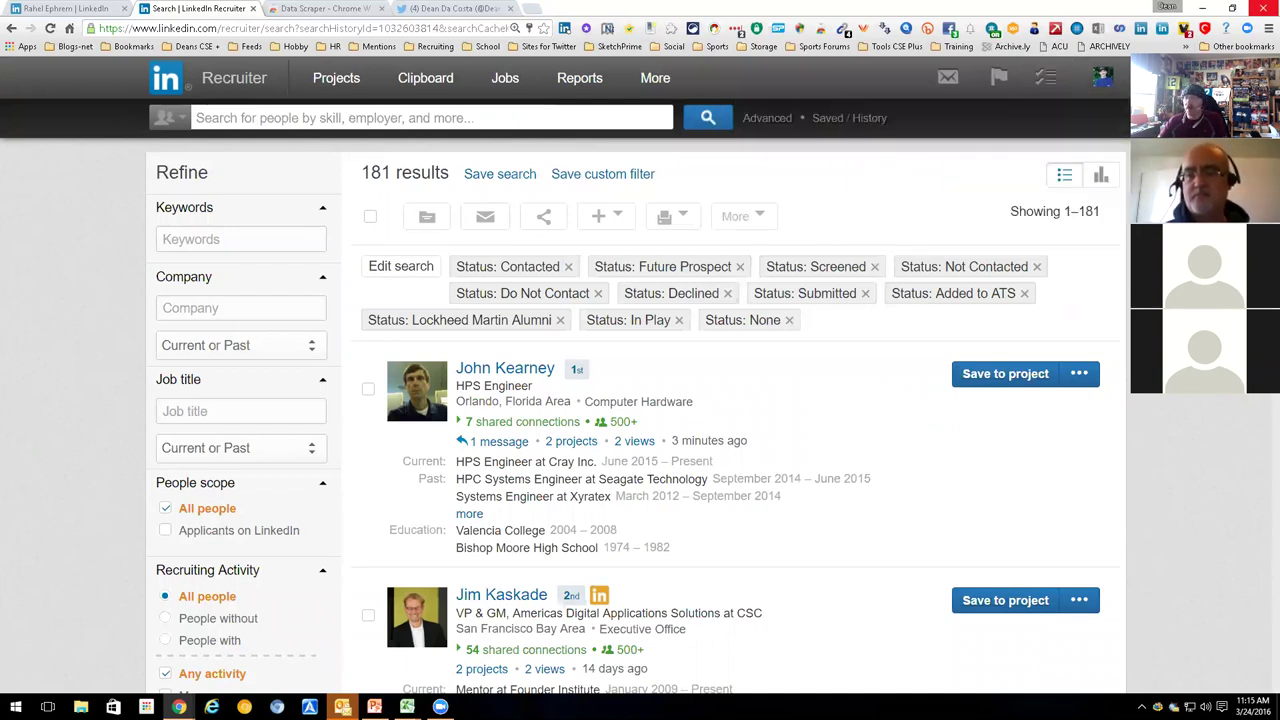
- Open google.com in a new browser tab
left_click(1045, 77)
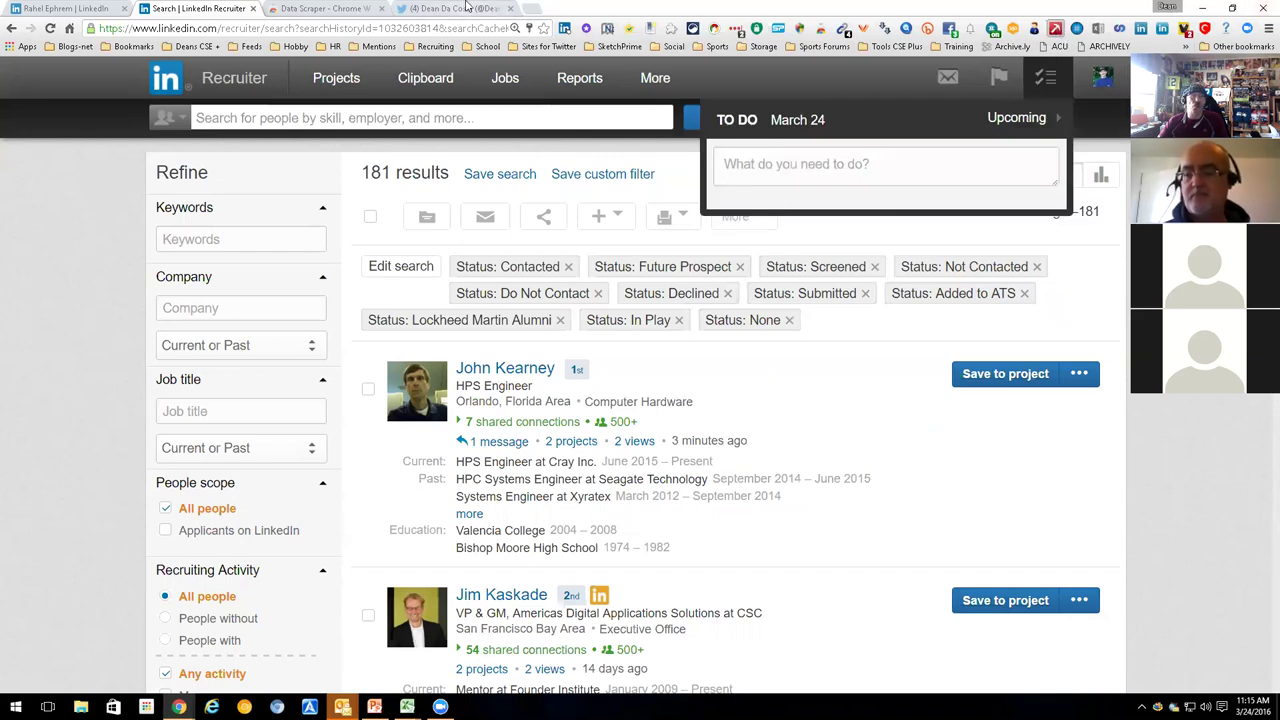
left_click(529, 8)
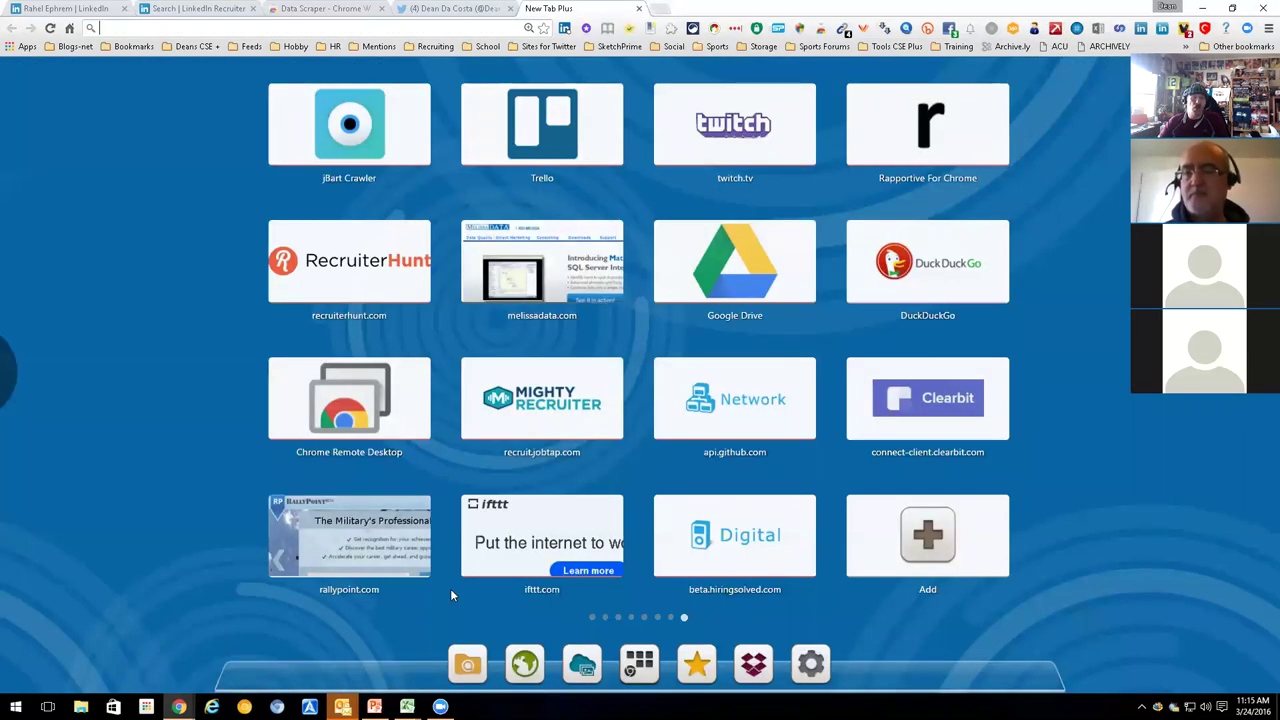
left_click(592, 619)
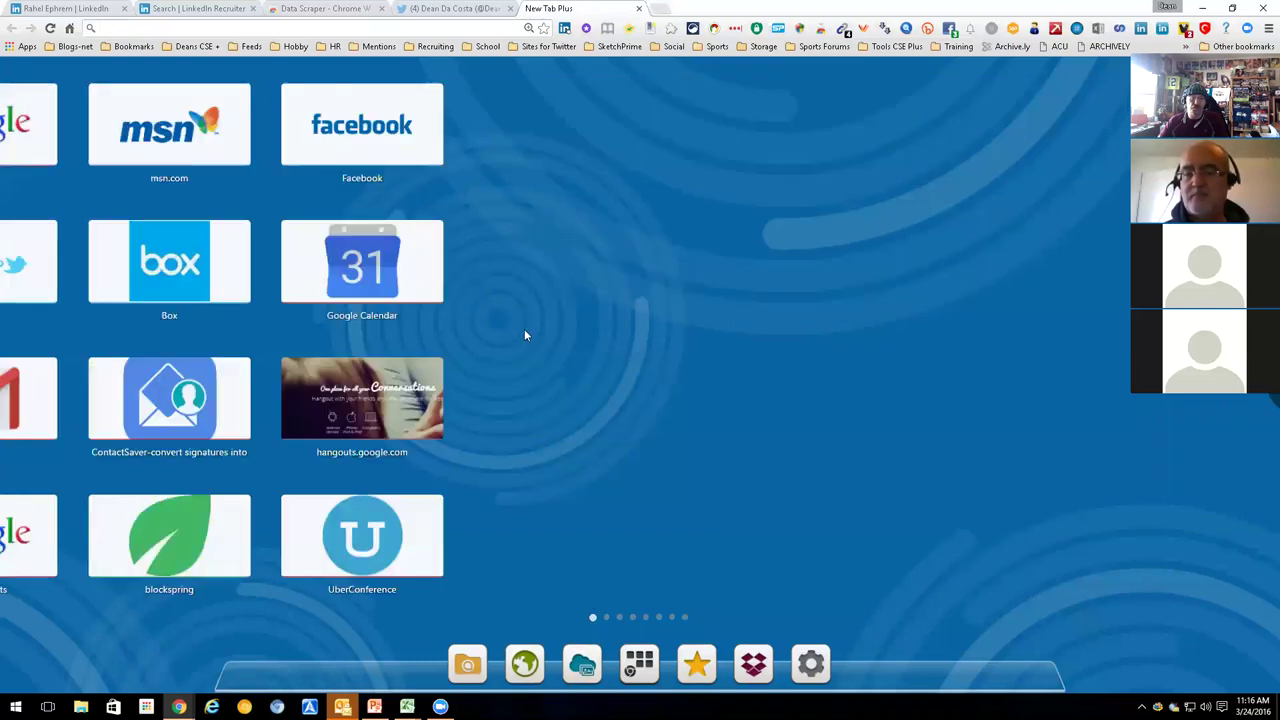
left_click(537, 122)
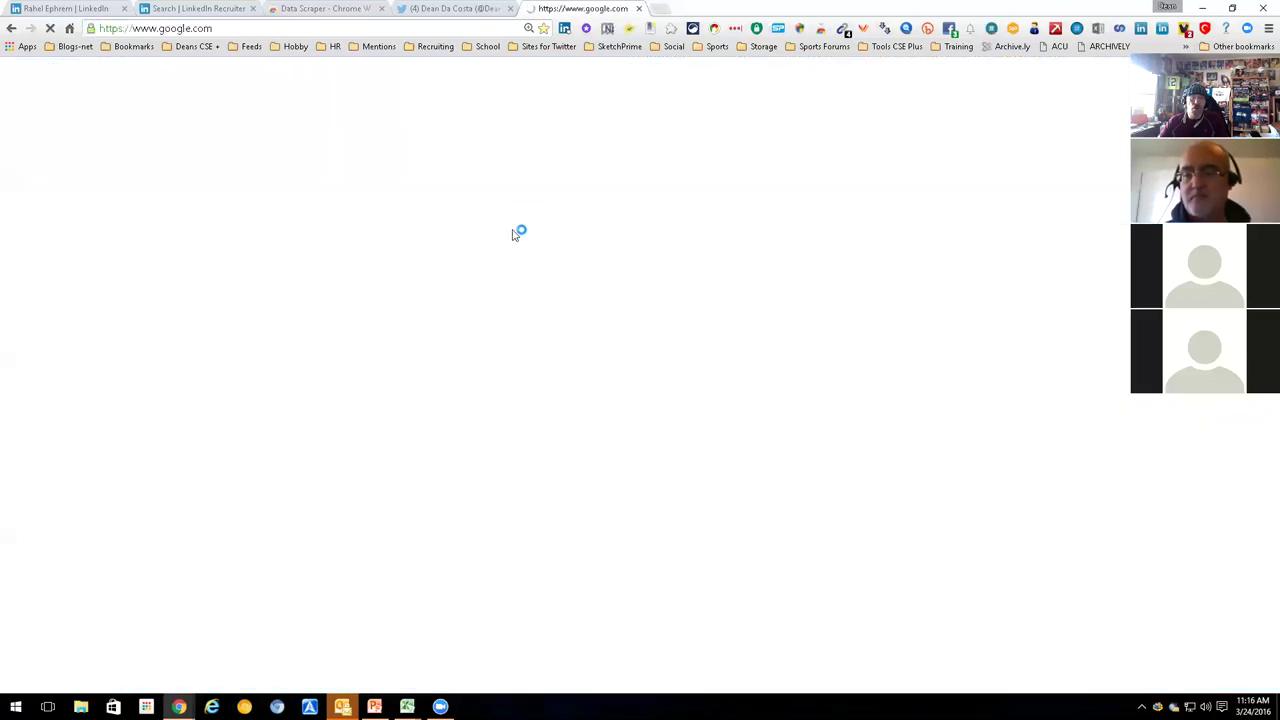
- Back on the LinkedIn people search, copy the 'java developer json' keywords from the search box
left_click(118, 7)
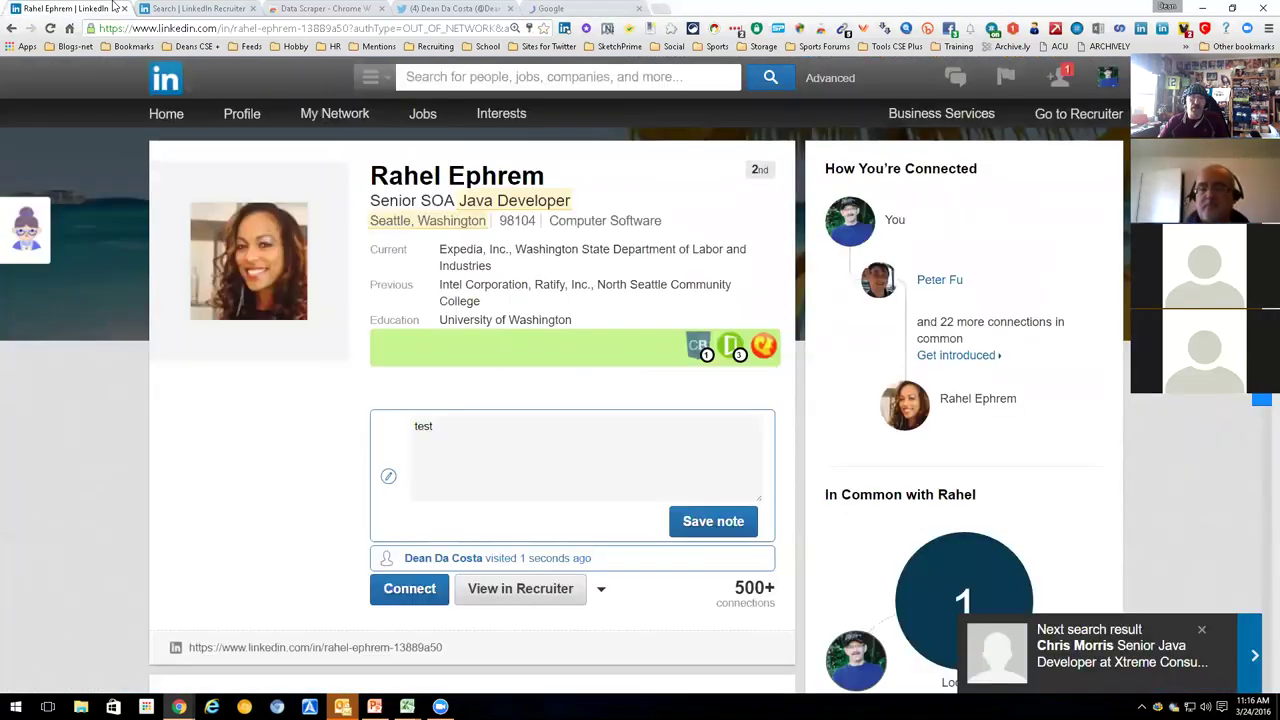
left_click(11, 28)
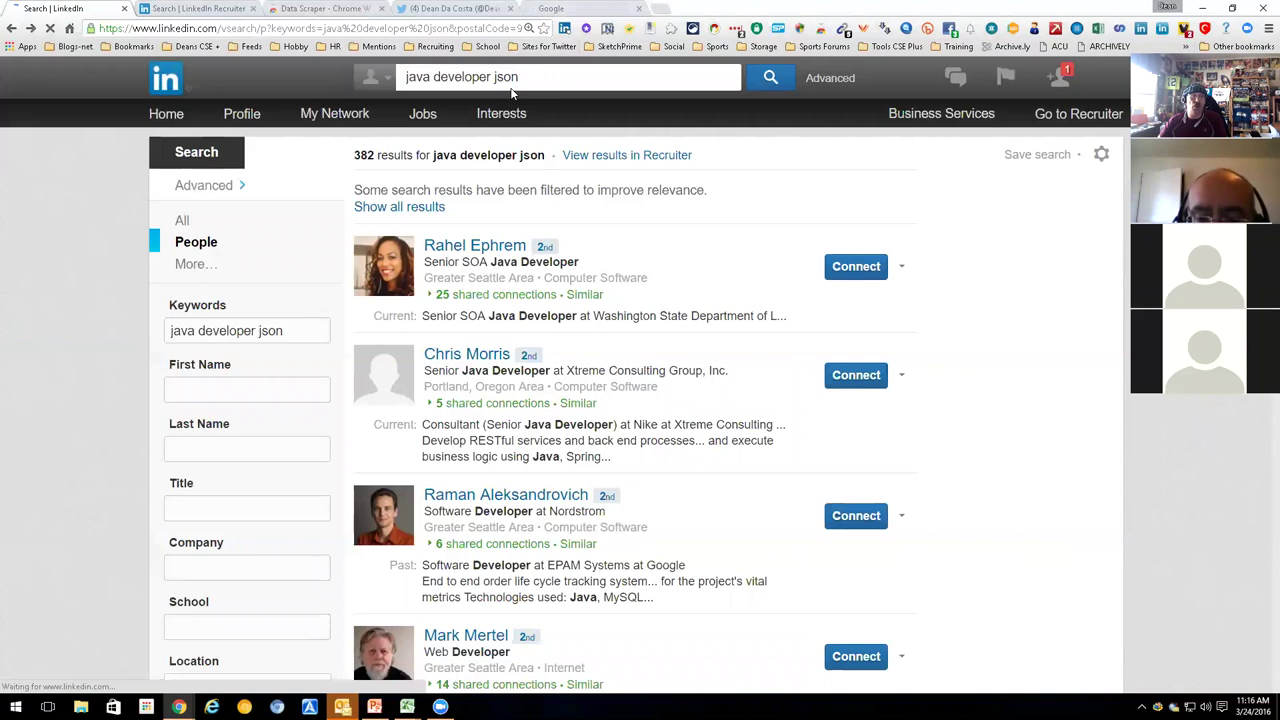
left_click_drag(455, 77, 406, 77)
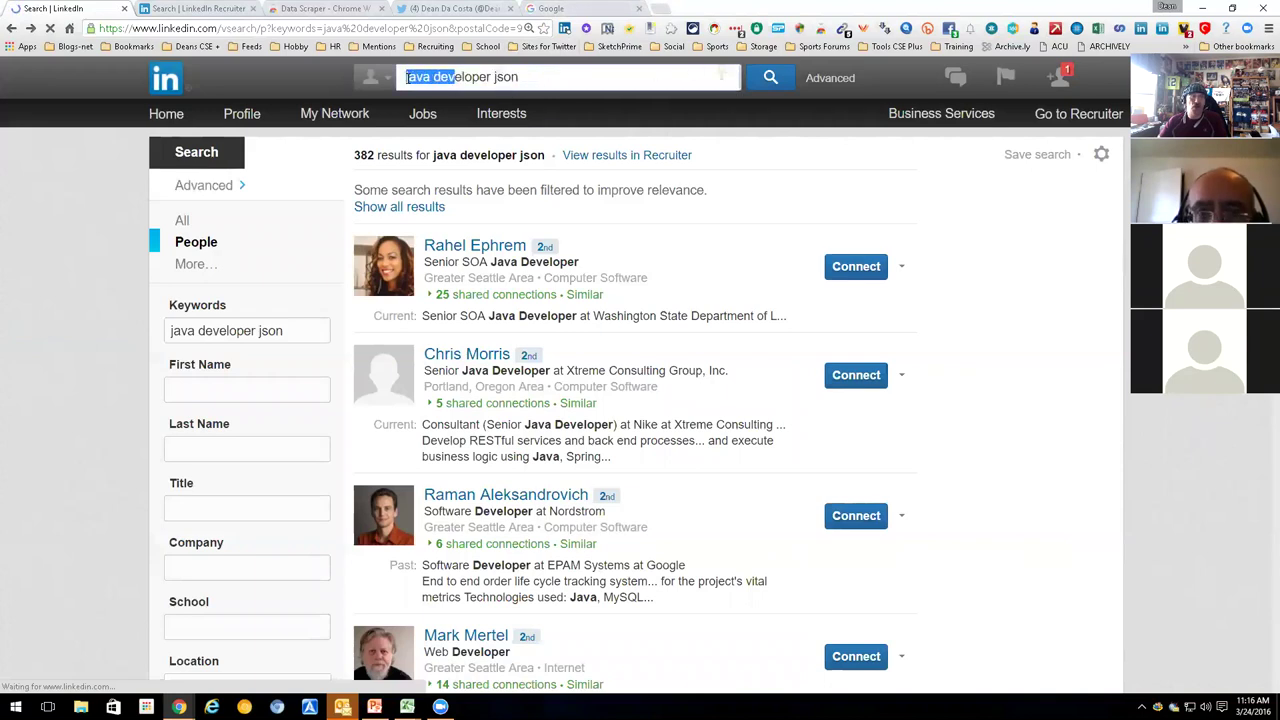
left_click_drag(525, 77, 403, 77)
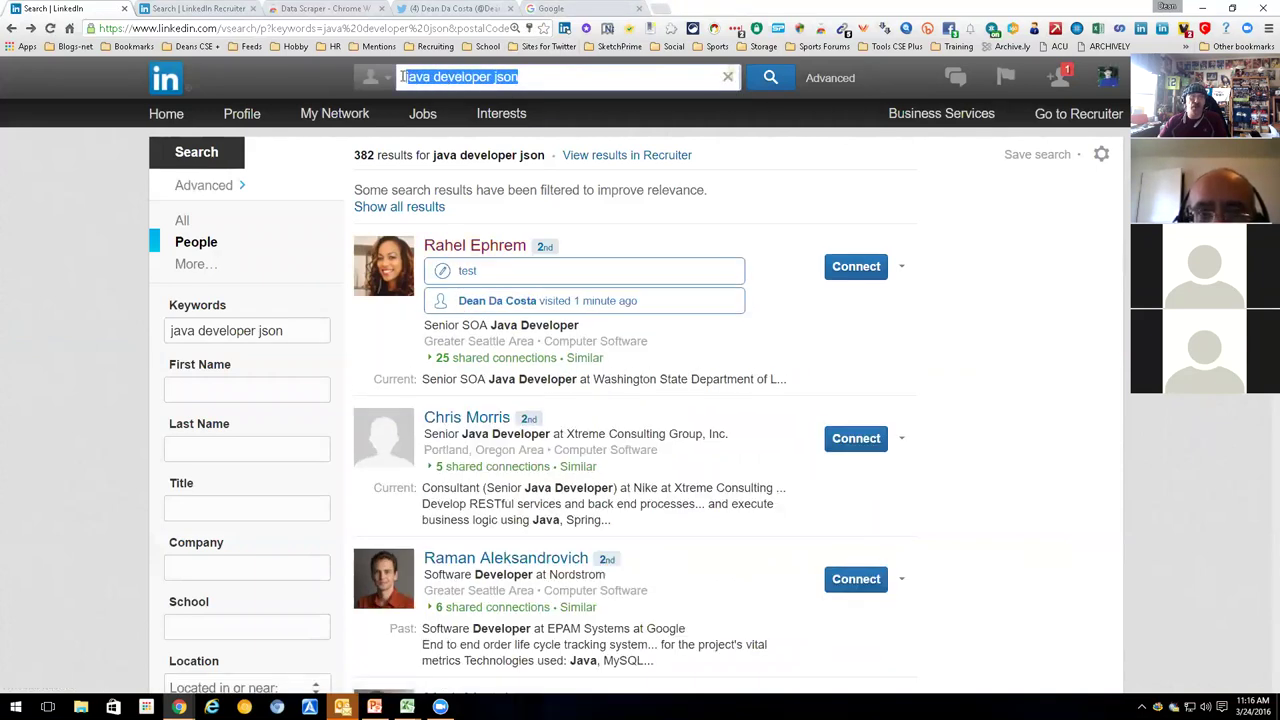
right_click(422, 78)
left_click(456, 104)
- Search Google for site:linkedin.com/in java developer json "gmail.com" seattle, returning 37 profiles
left_click(556, 8)
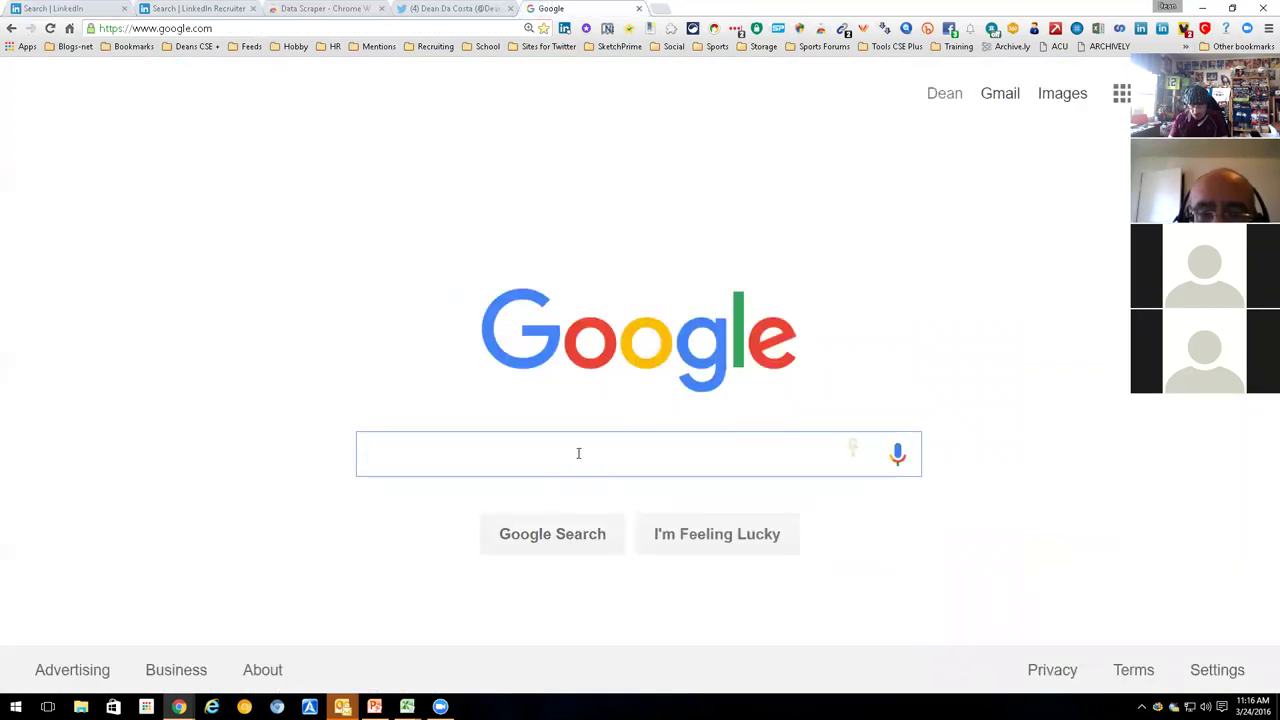
type("site:")
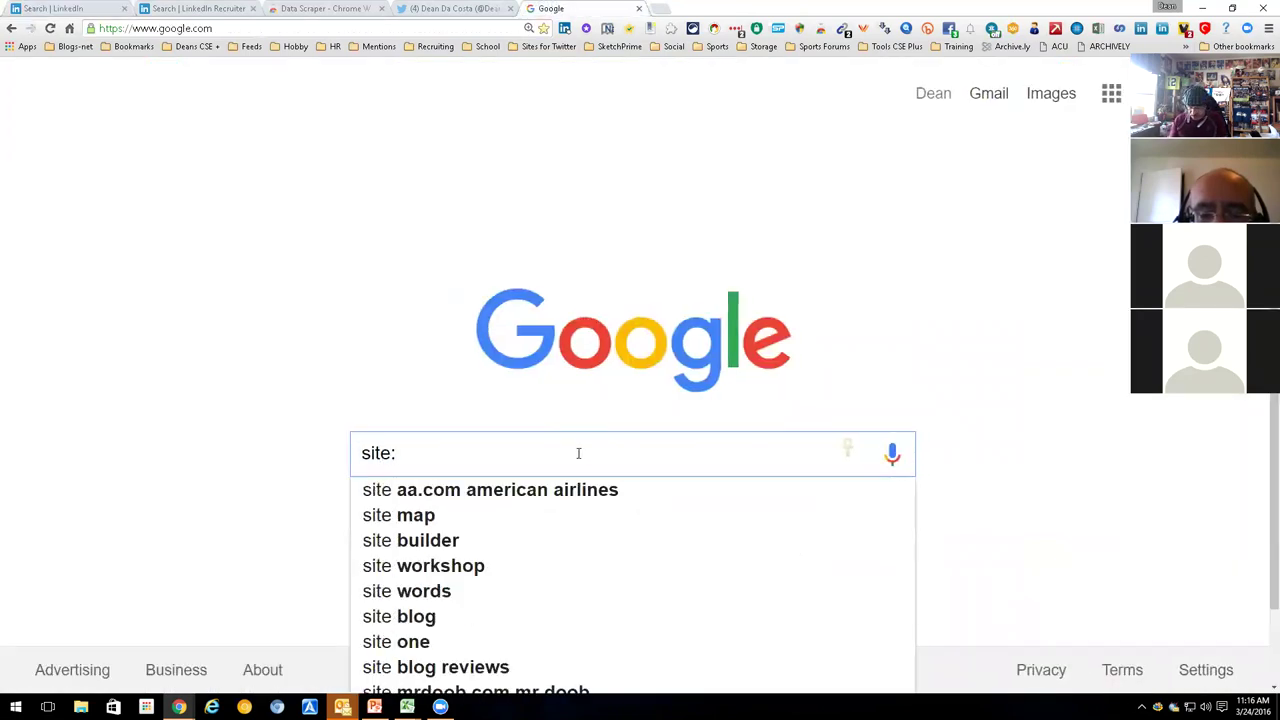
type("linkedin.com/in ")
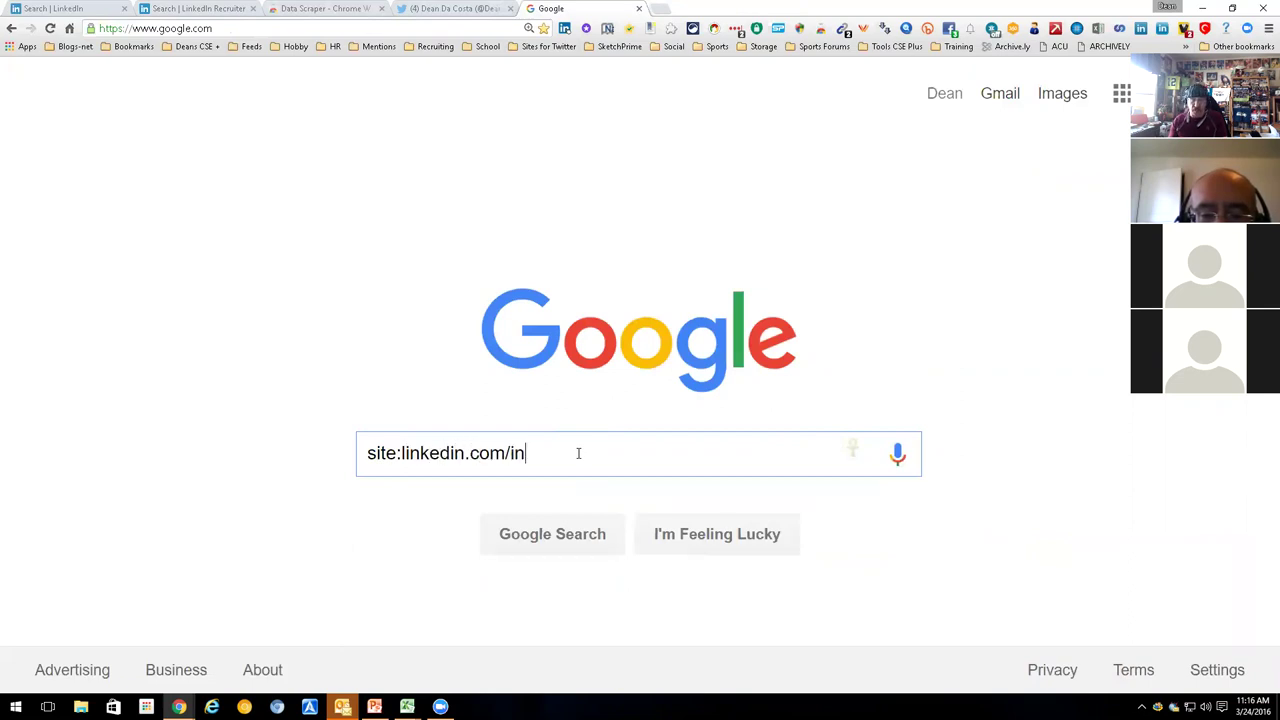
type("java developer json")
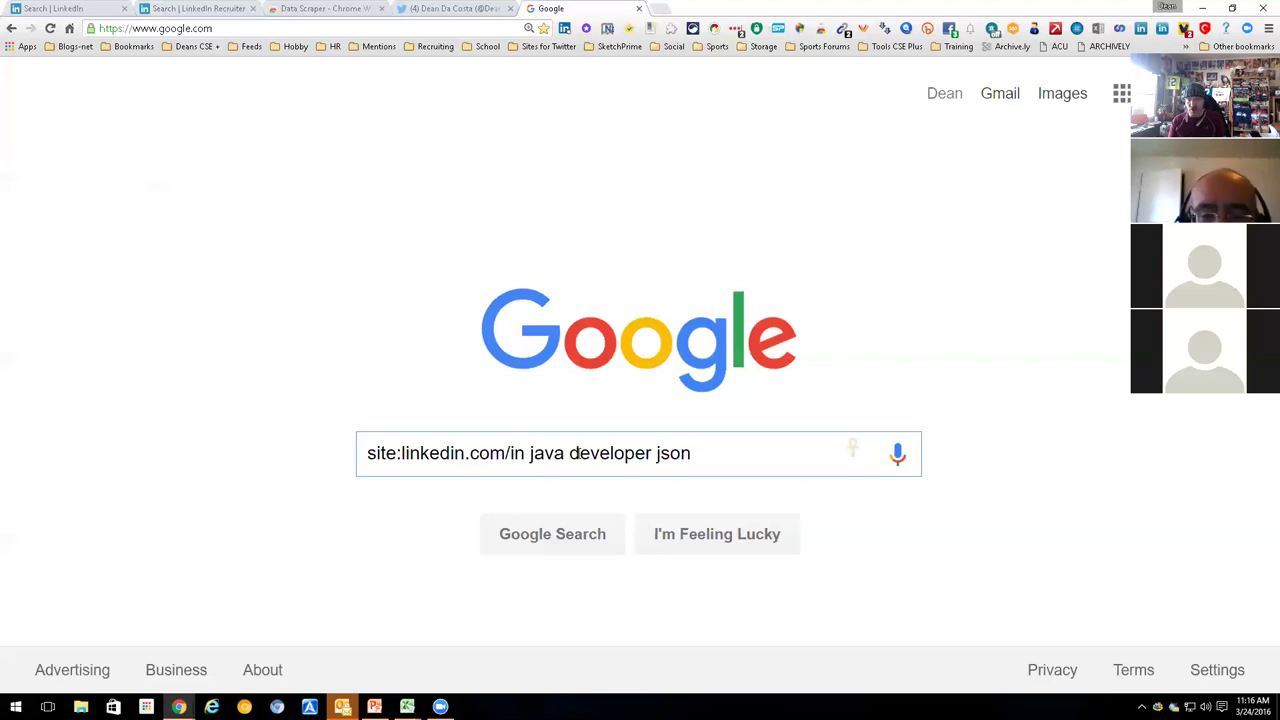
type(" \"gmail.com")
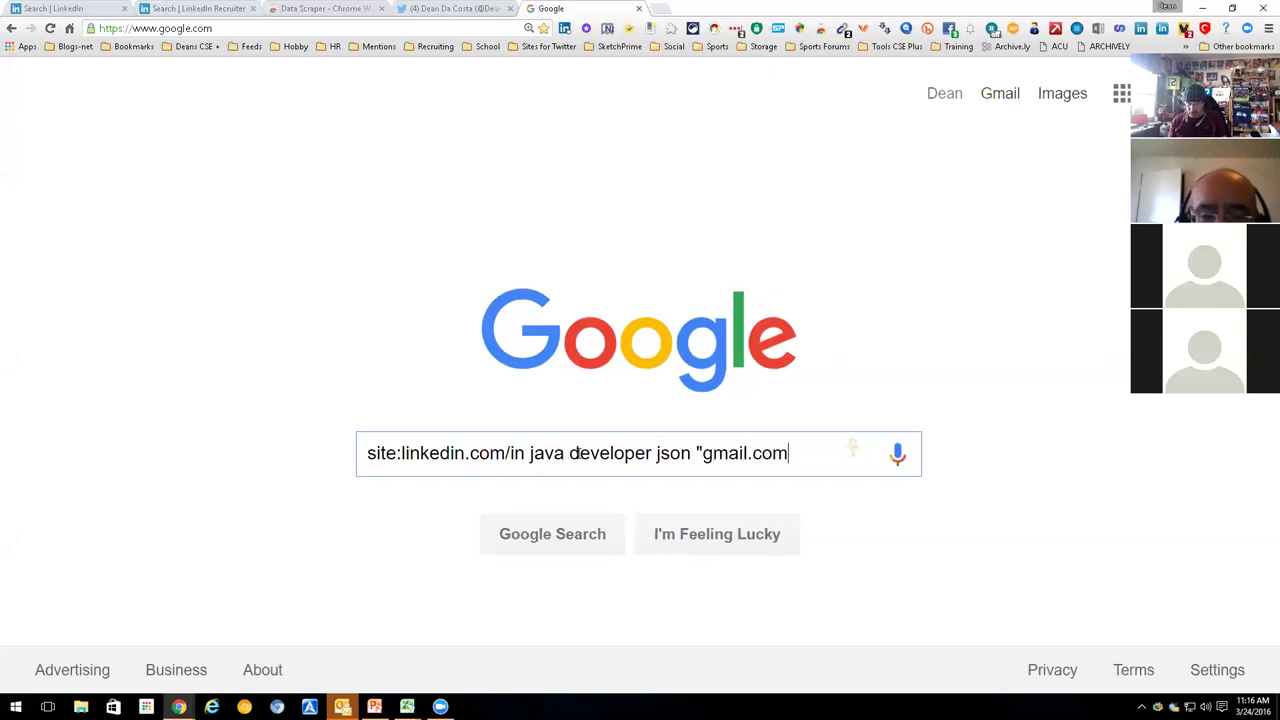
type("\" seattle")
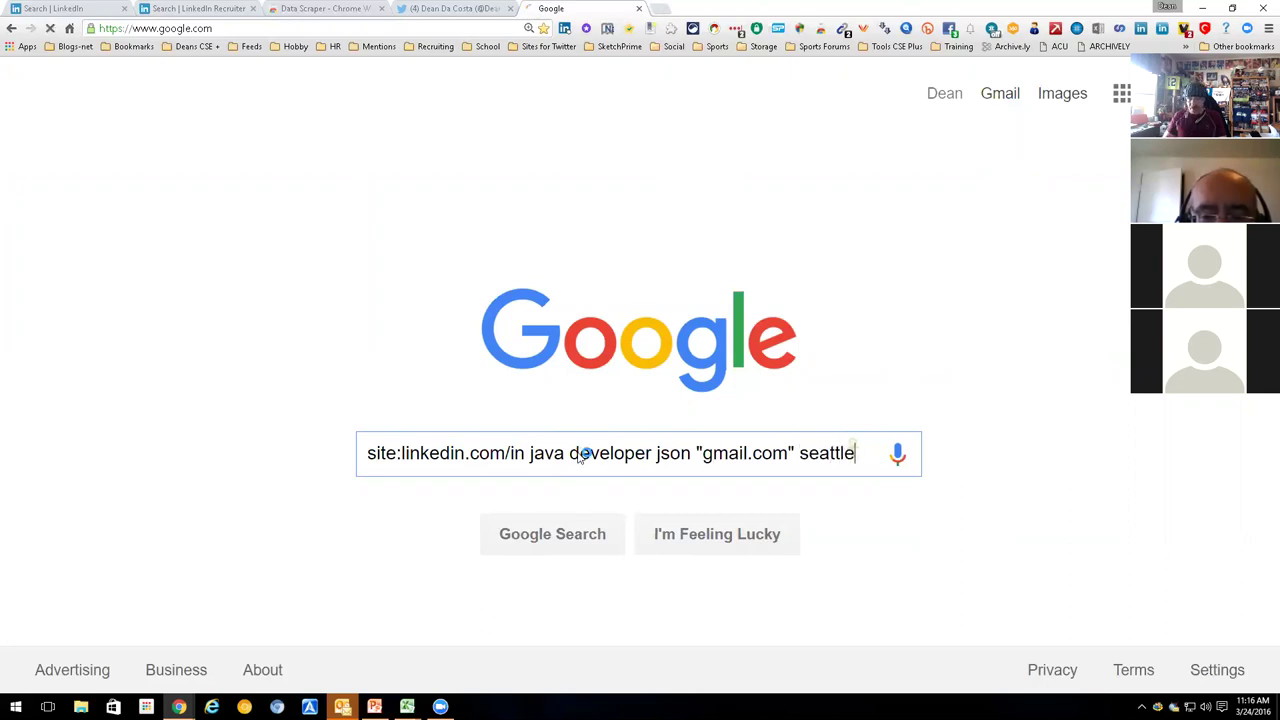
key("Return")
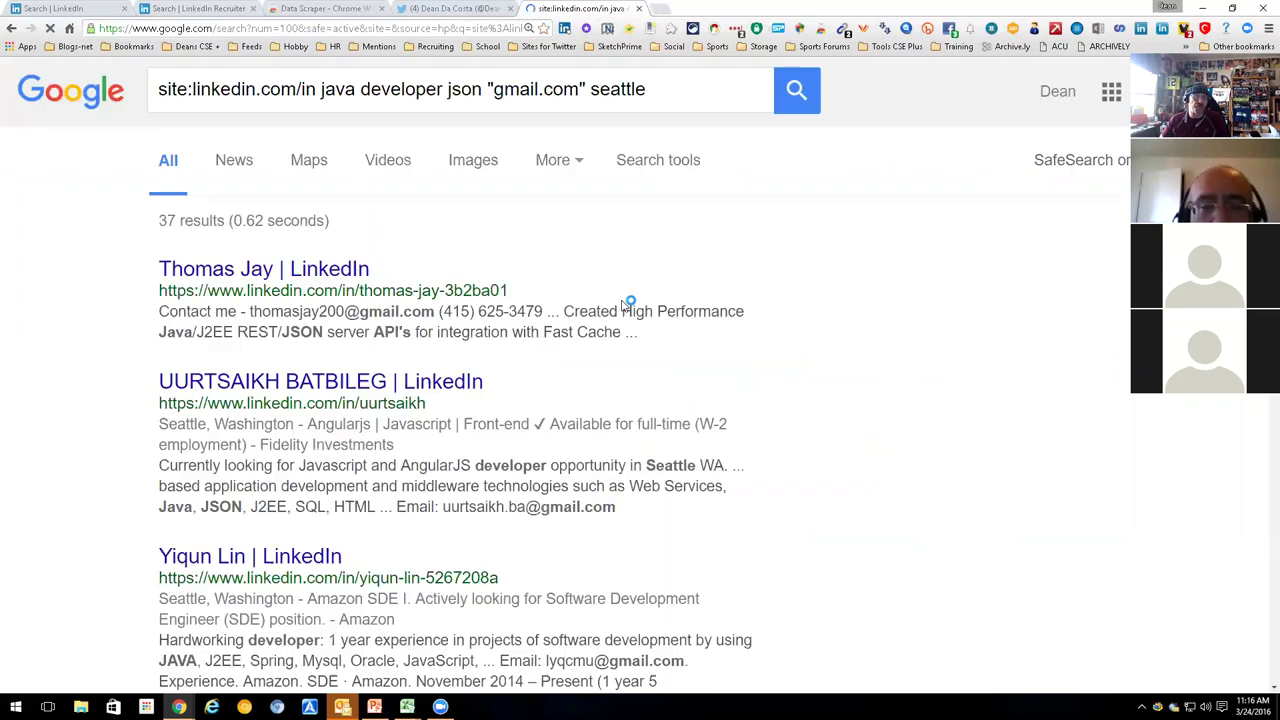
left_click_drag(148, 268, 695, 338)
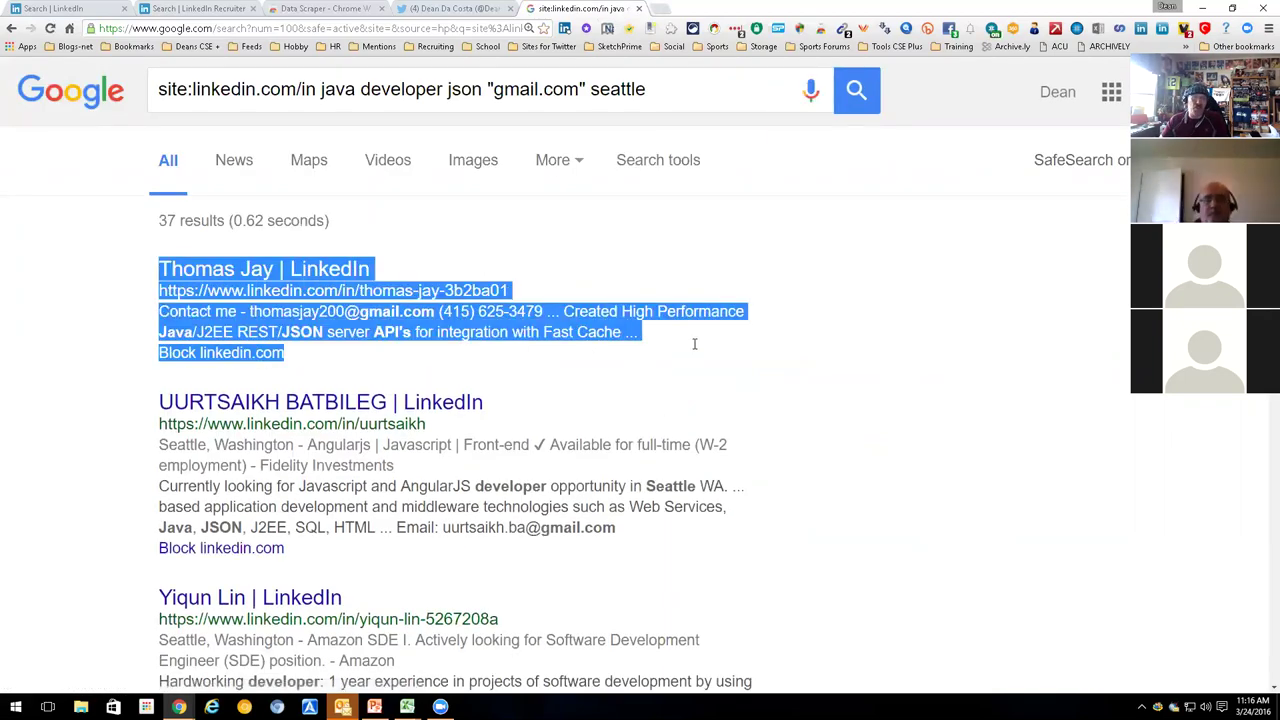
left_click(851, 247)
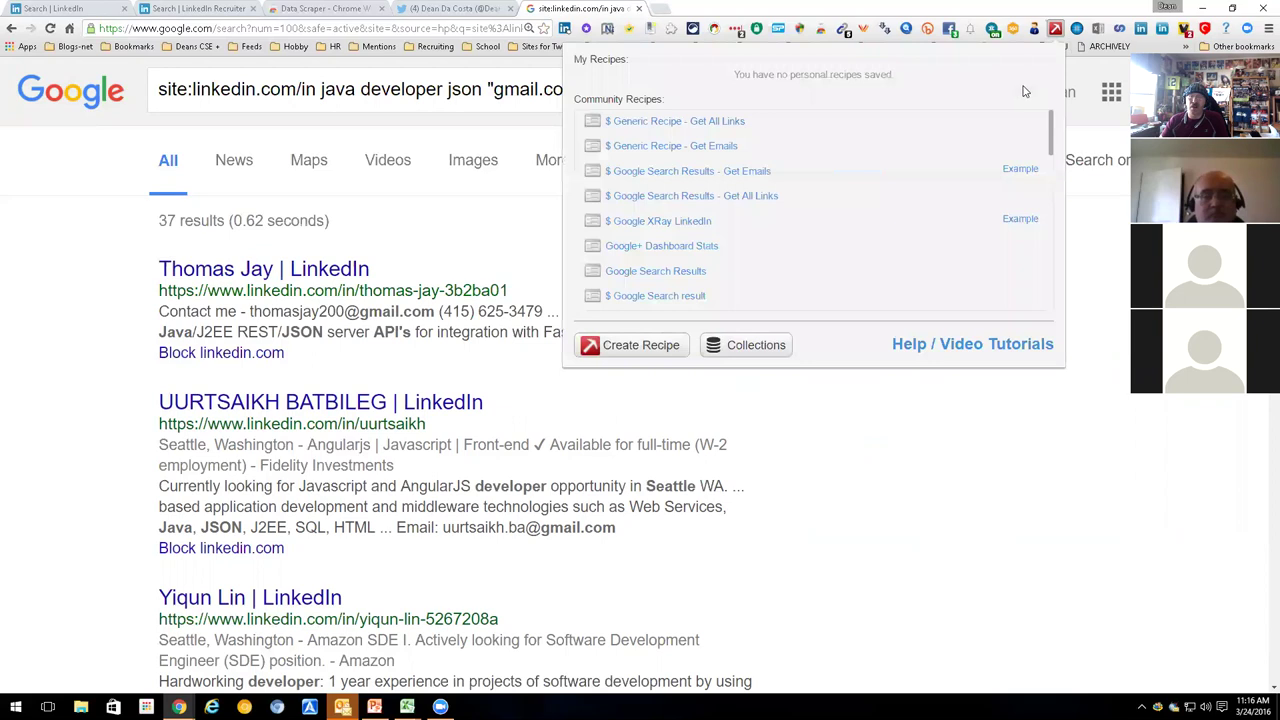
- Try the 'Google Search result' recipe, then close its empty window and the recipe list
left_click_drag(1052, 147, 1045, 310)
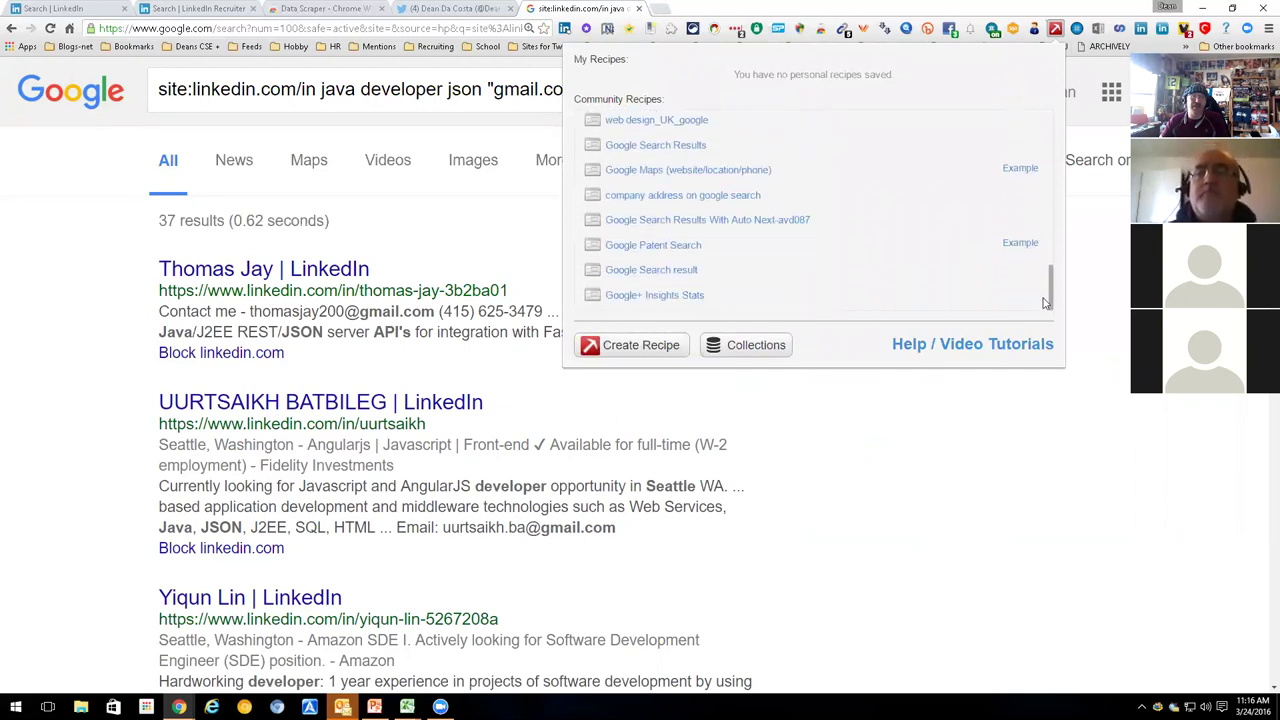
left_click(665, 271)
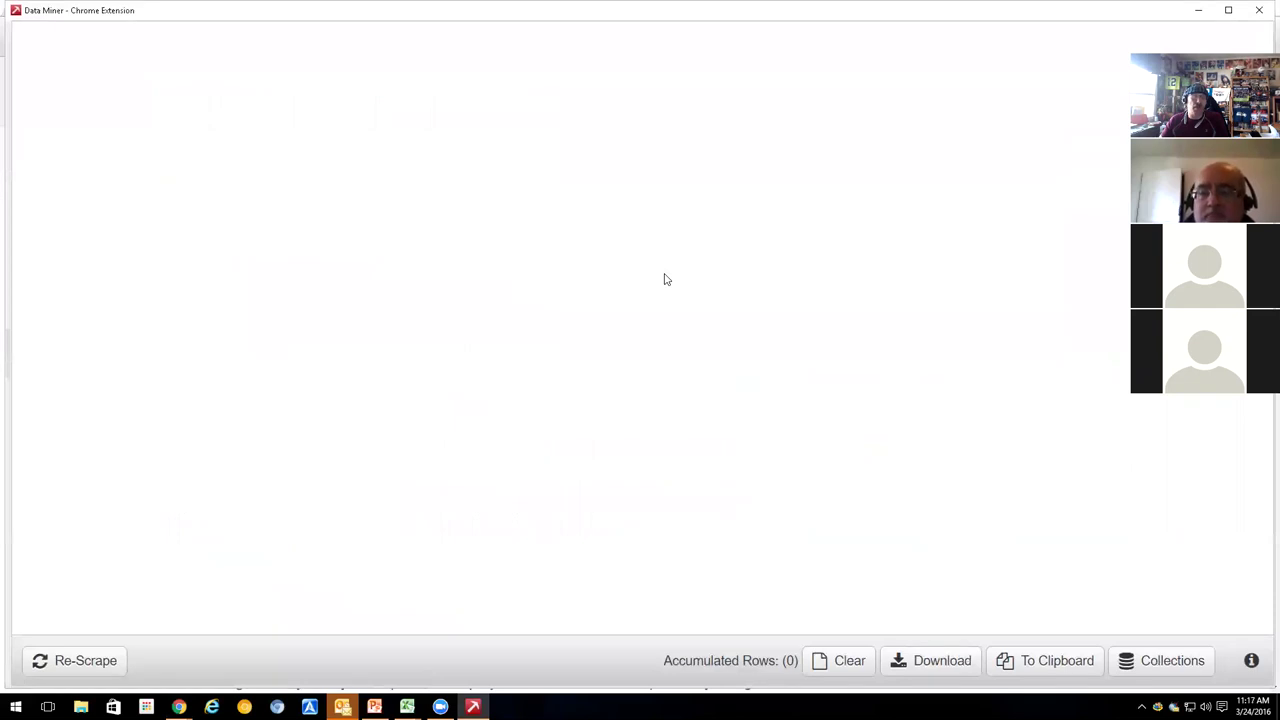
left_click(1260, 13)
left_click(1102, 421)
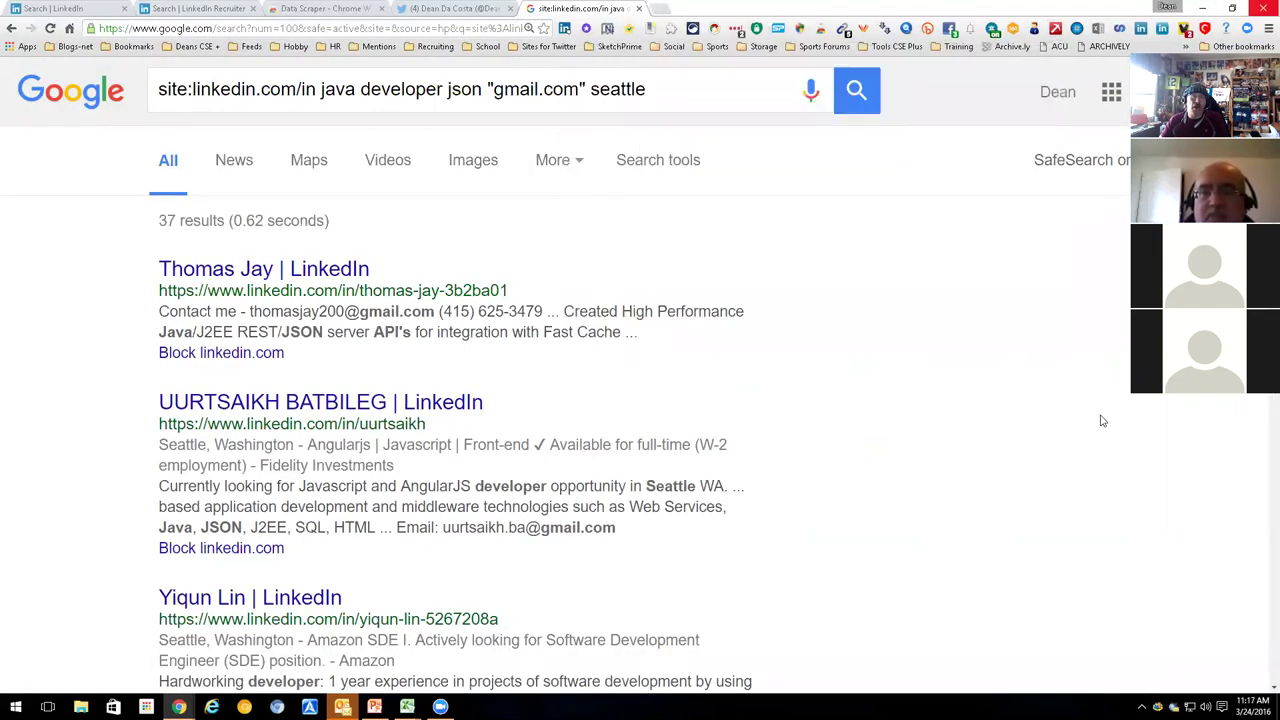
- Scrape all 37 results into a Data Miner text table from a selected result
left_click_drag(327, 332, 740, 690)
left_click_drag(329, 366, 157, 270)
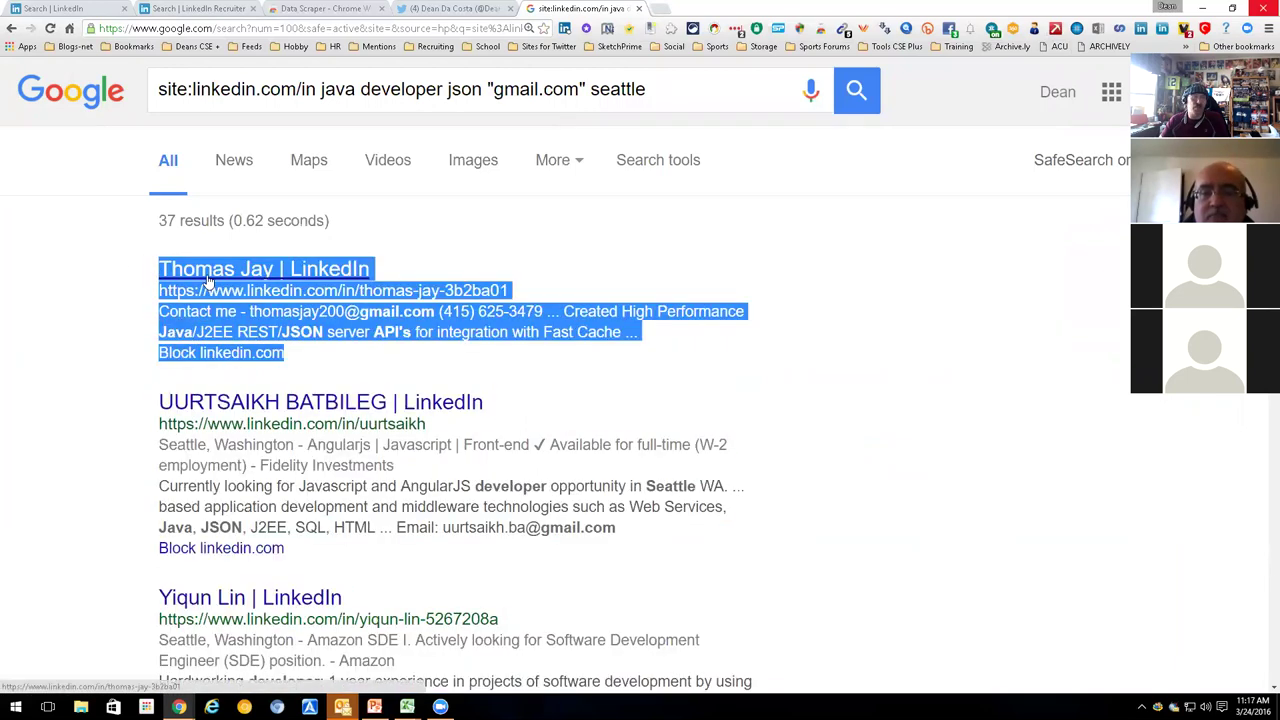
right_click(193, 257)
left_click(350, 502)
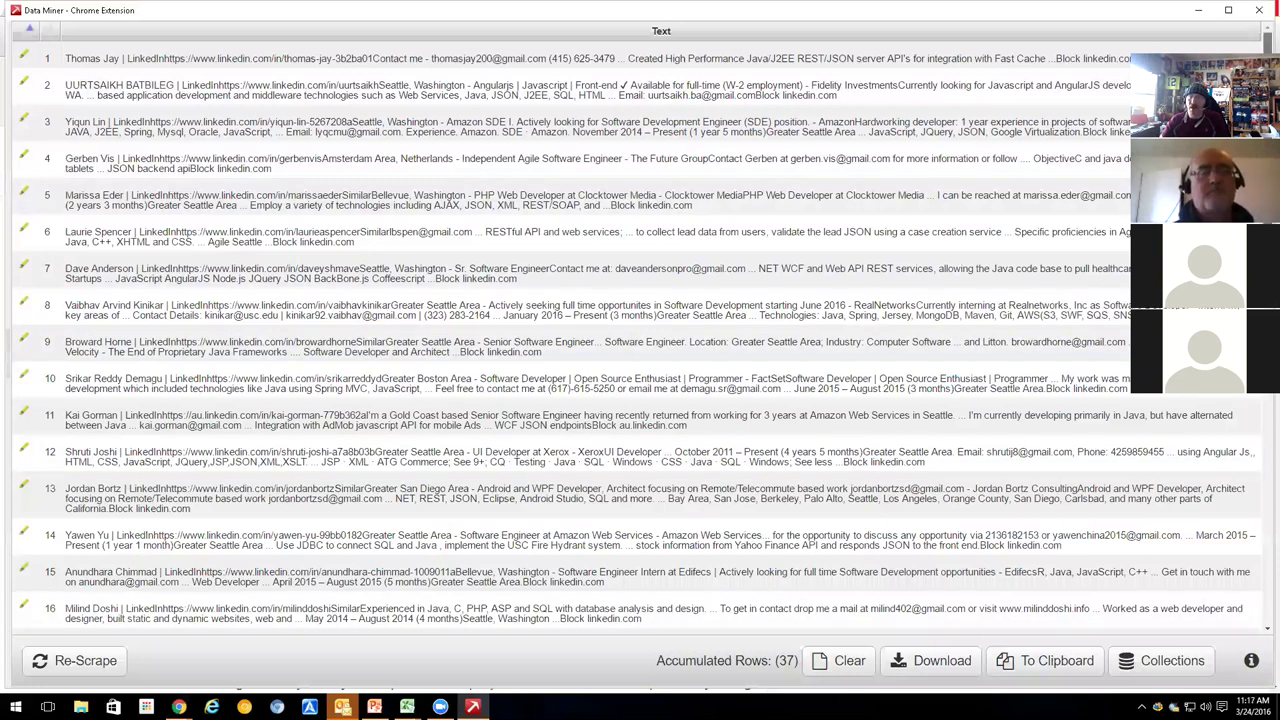
scroll(1248, 557, "down", 7)
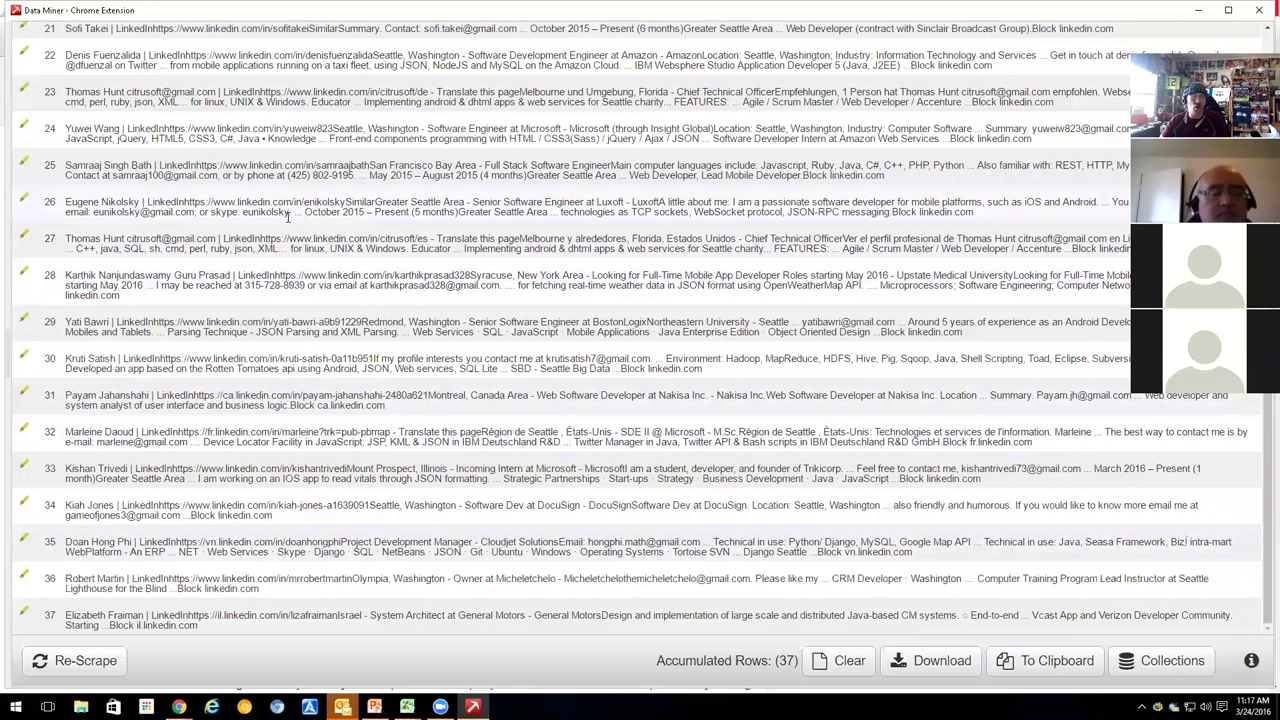
left_click_drag(1261, 410, 1263, 40)
- Close the scraped table and preview a result's LinkedIn profile in the side panel
left_click(1259, 12)
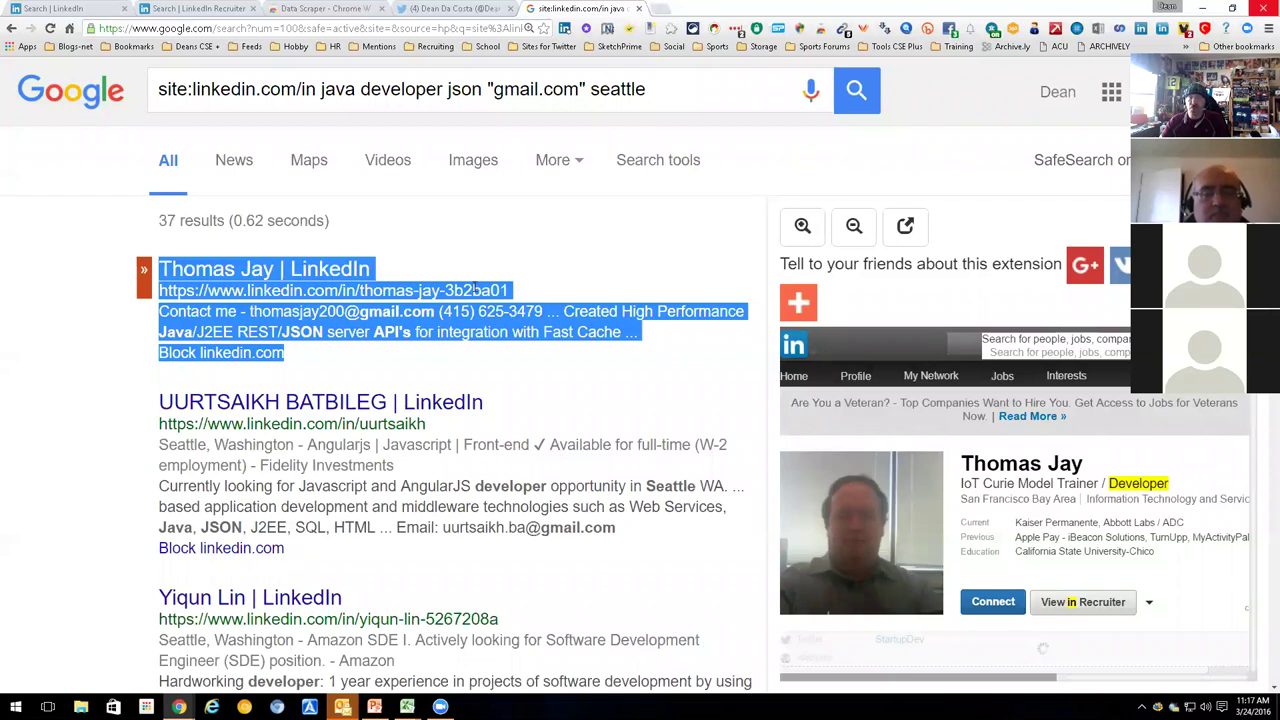
left_click(312, 400)
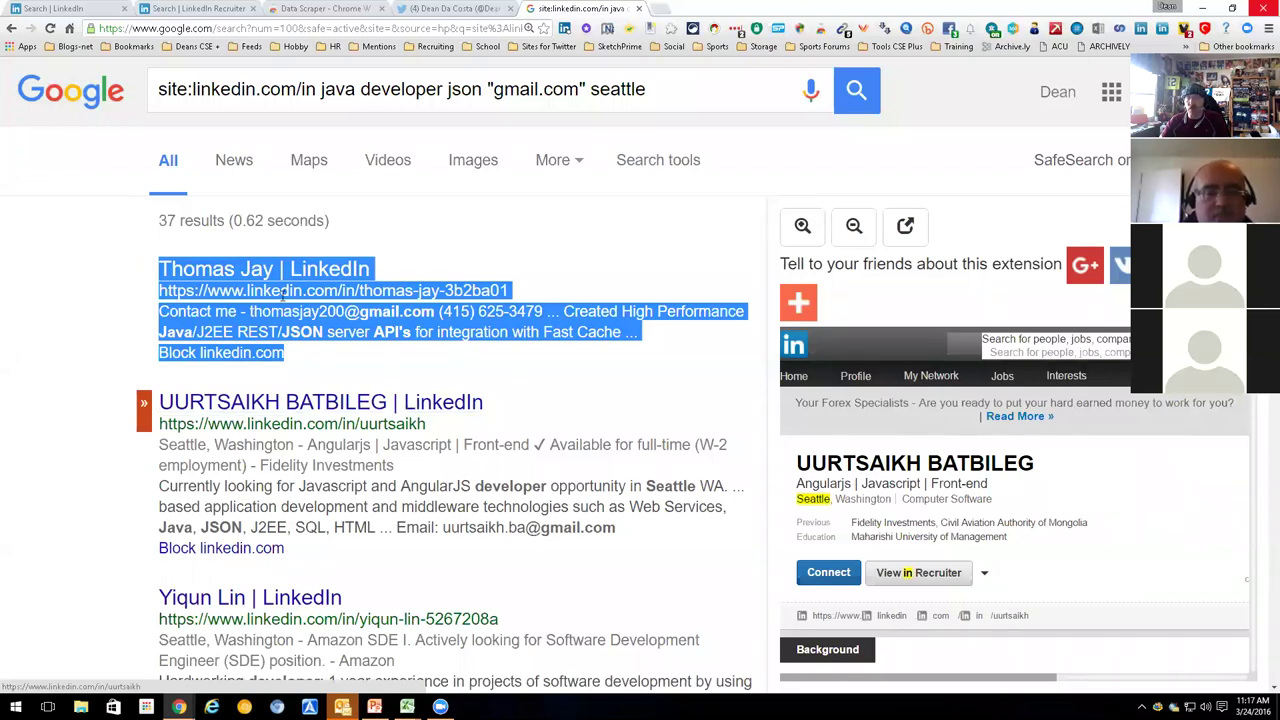
mouse_move(275, 268)
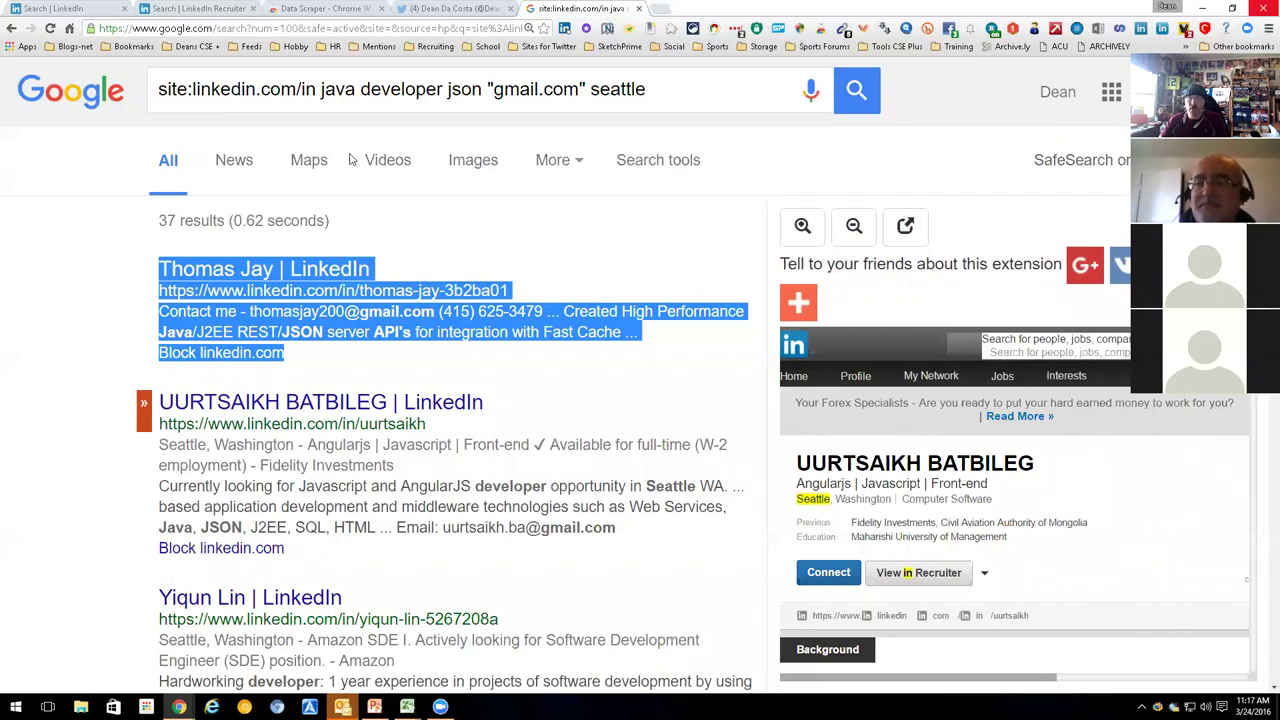
- Close the Google tab, load the 4 new tweets, and switch to the Recruiter tab
left_click(639, 8)
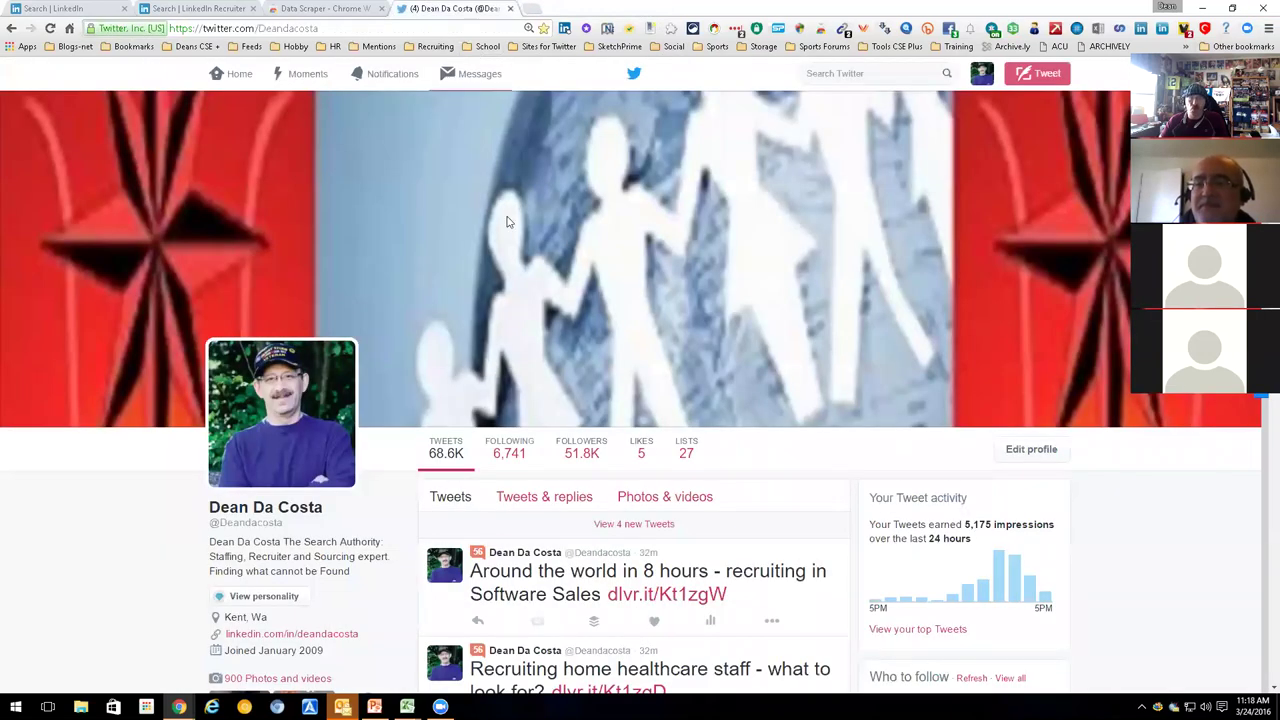
left_click(614, 530)
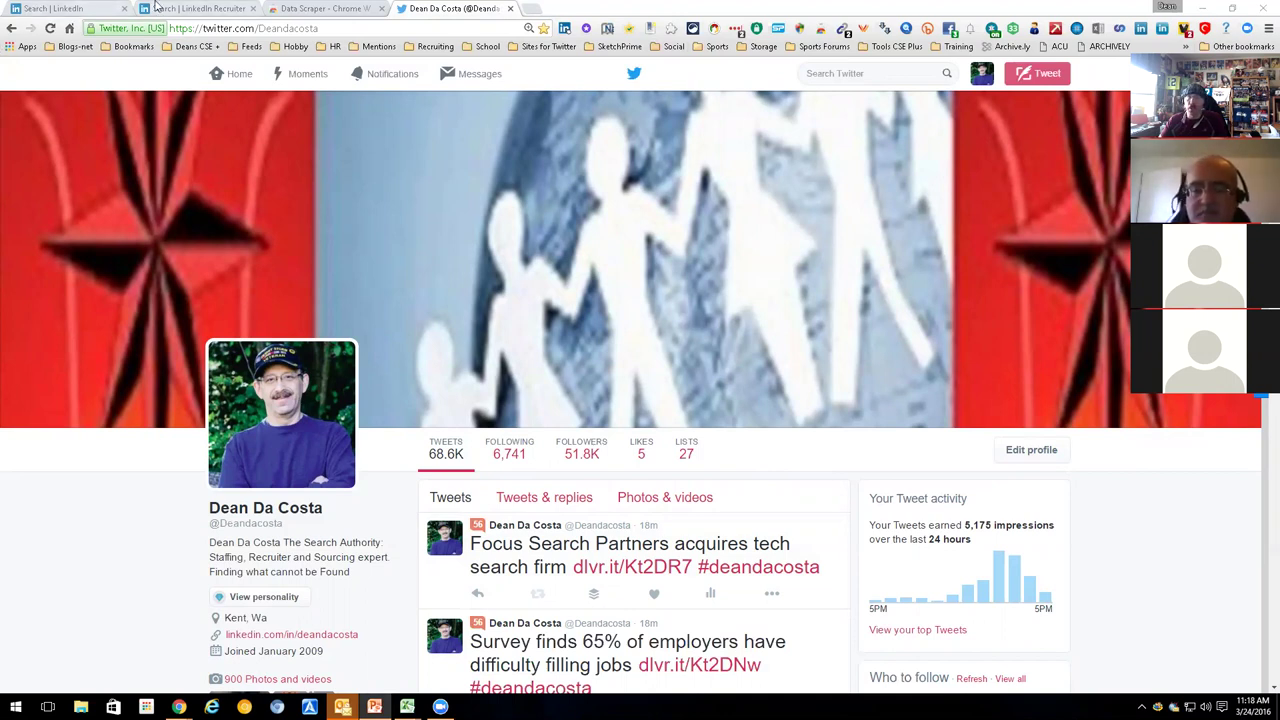
left_click(157, 8)
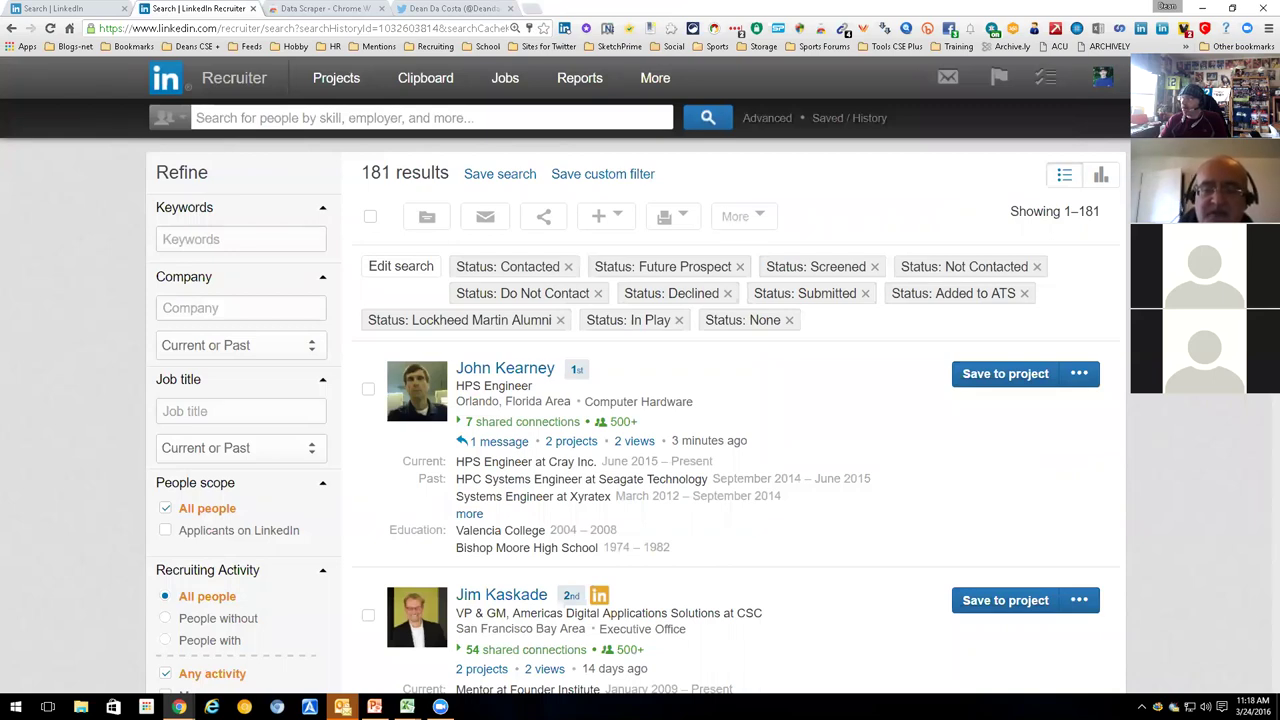
- Minimize Chrome and dismiss all 7 Outlook reminders, confirming with Yes
left_click(1045, 77)
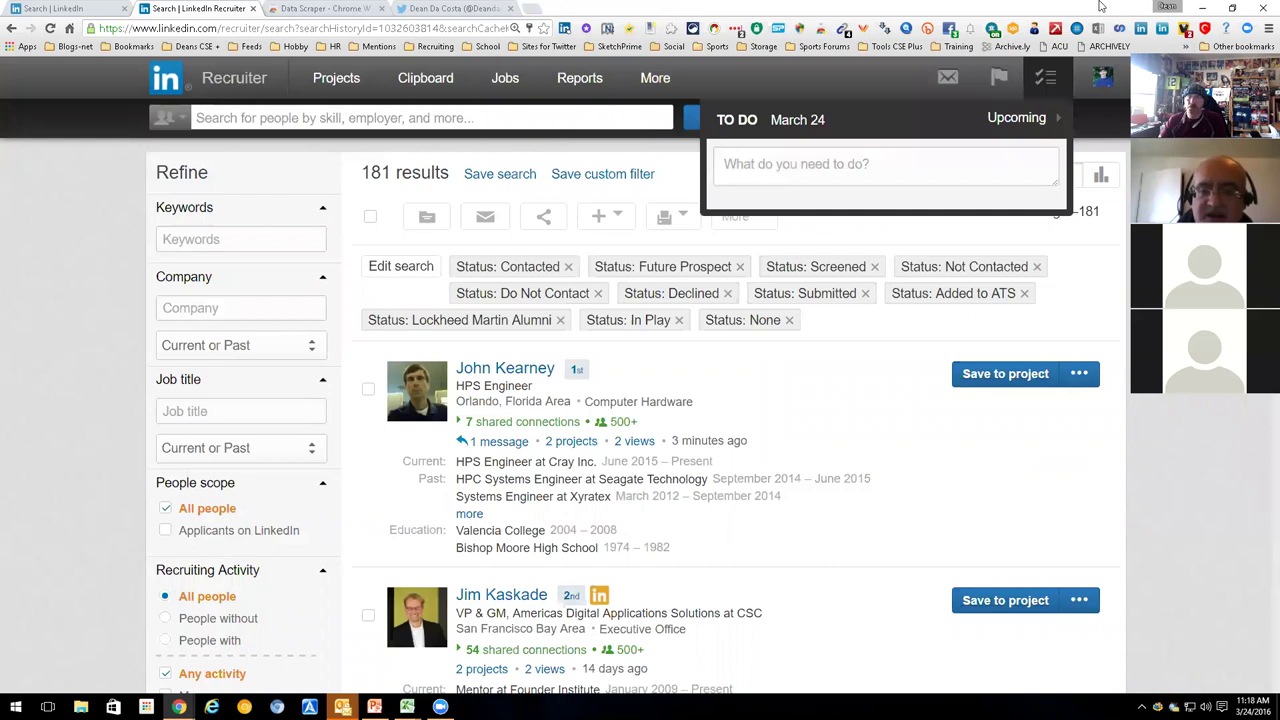
left_click(1205, 8)
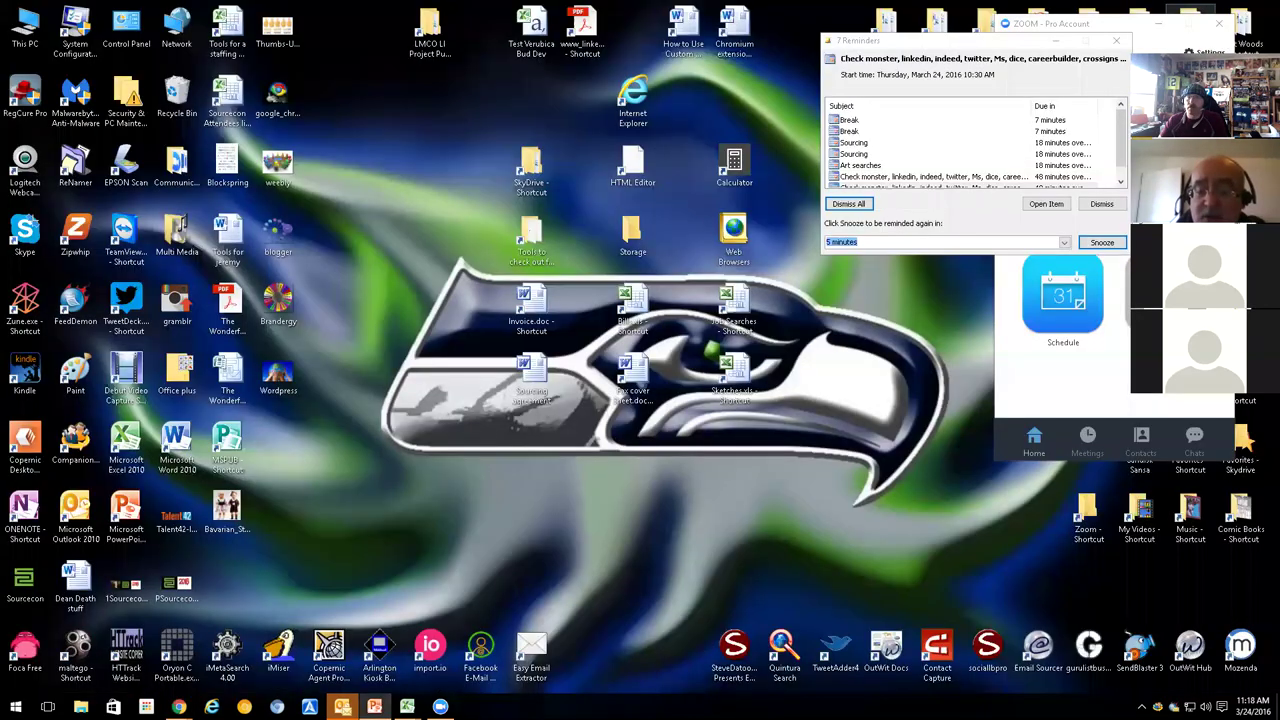
left_click(851, 204)
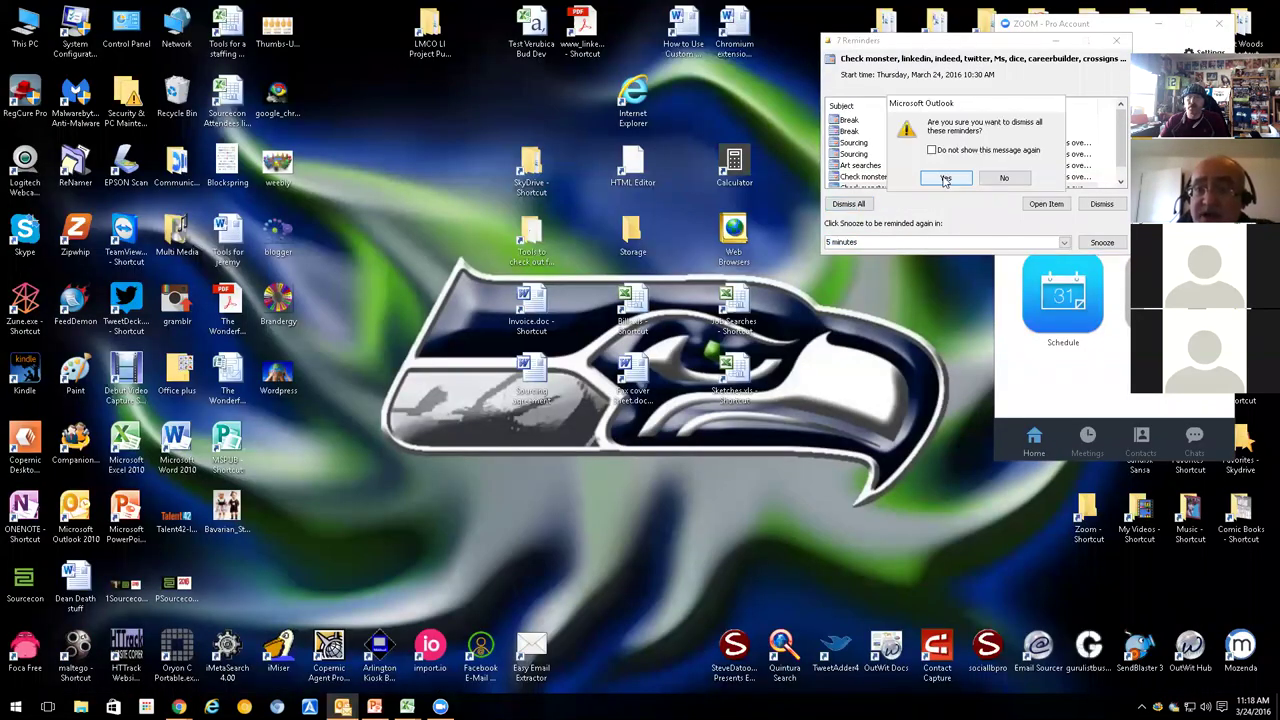
left_click(945, 178)
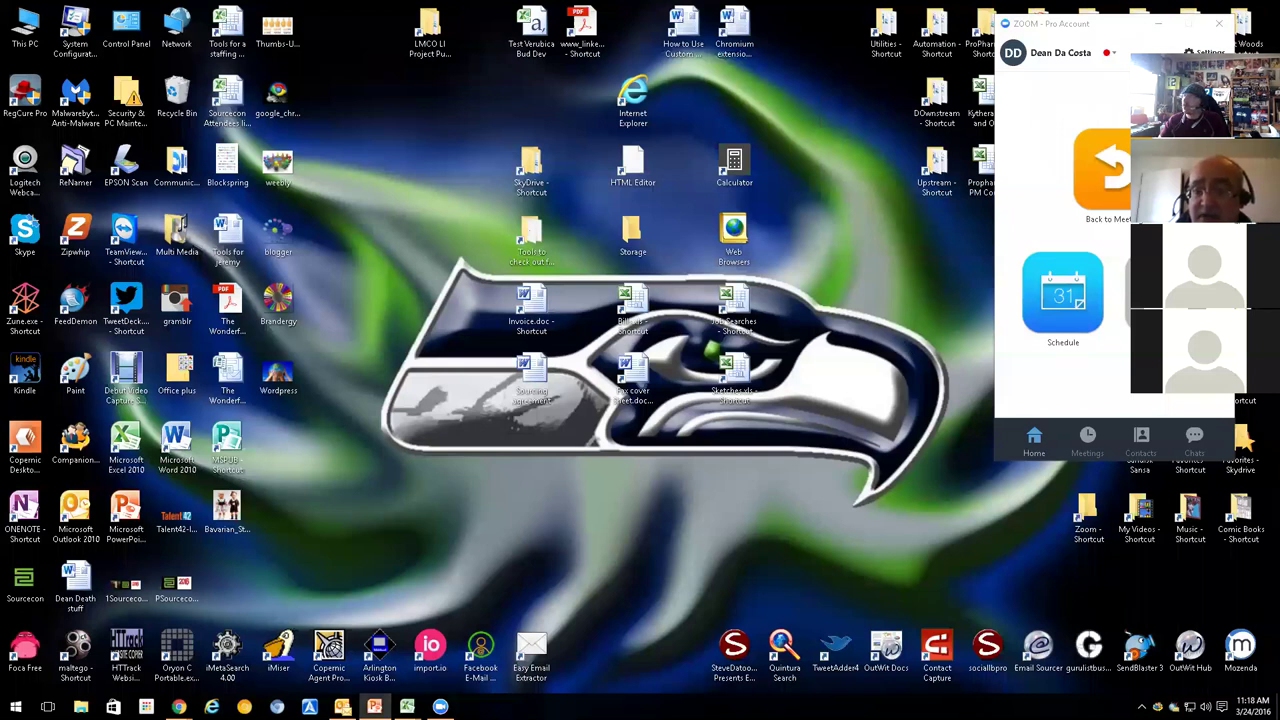